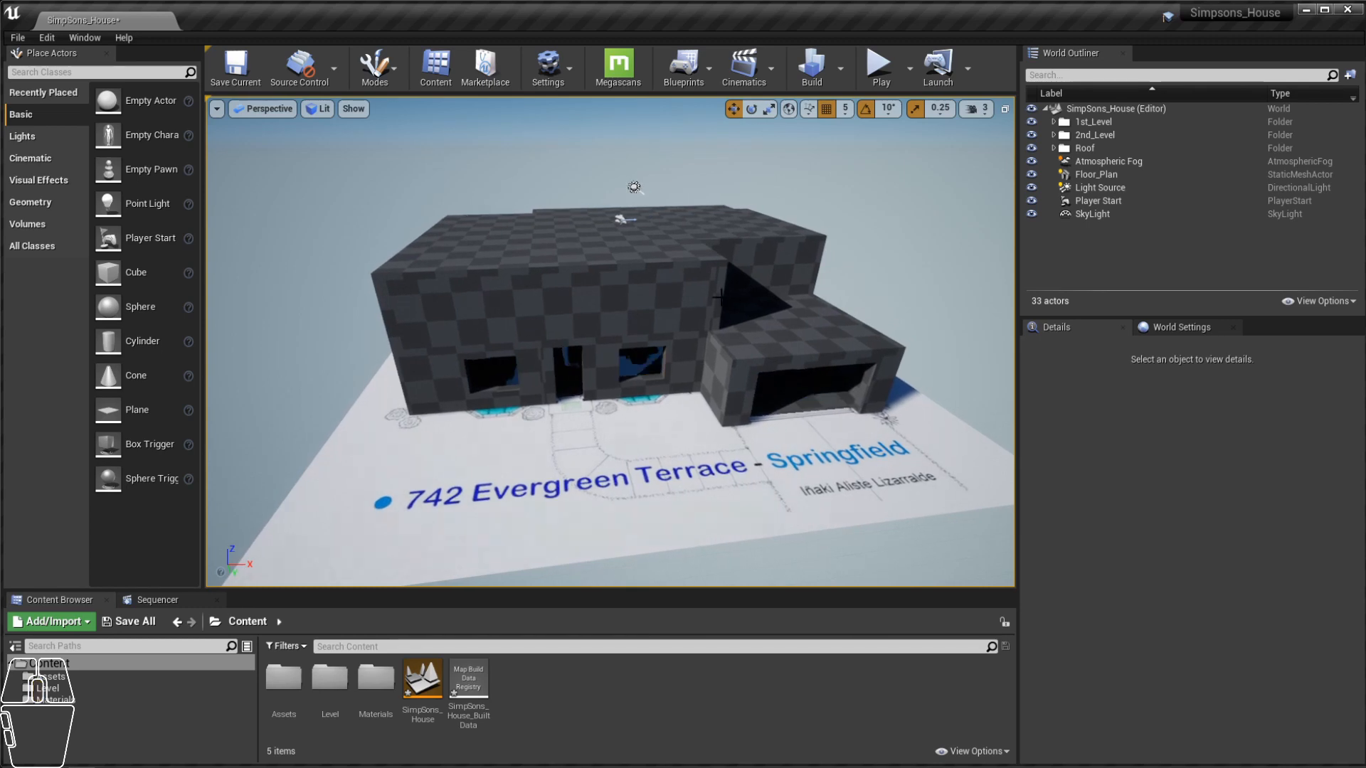
Step: Examine the house exterior from several sides, and select the first-level walls to inspect them through the front openings
{"action": "left_click_drag", "start_coordinate": [612, 341], "coordinate": [683, 335], "text": "alt"}
{"action": "left_click_drag", "start_coordinate": [711, 398], "coordinate": [775, 417], "text": "alt"}
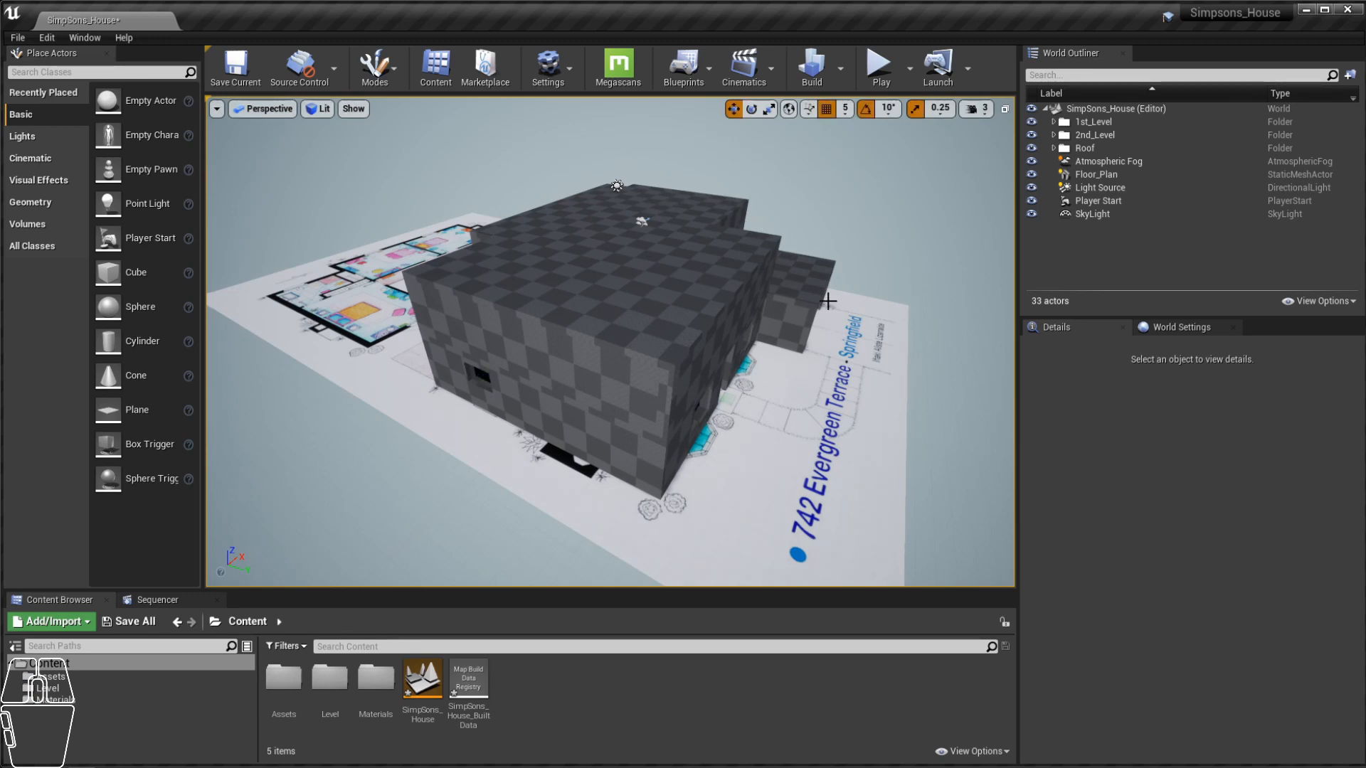
{"action": "left_click_drag", "start_coordinate": [828, 301], "coordinate": [700, 338], "text": "alt"}
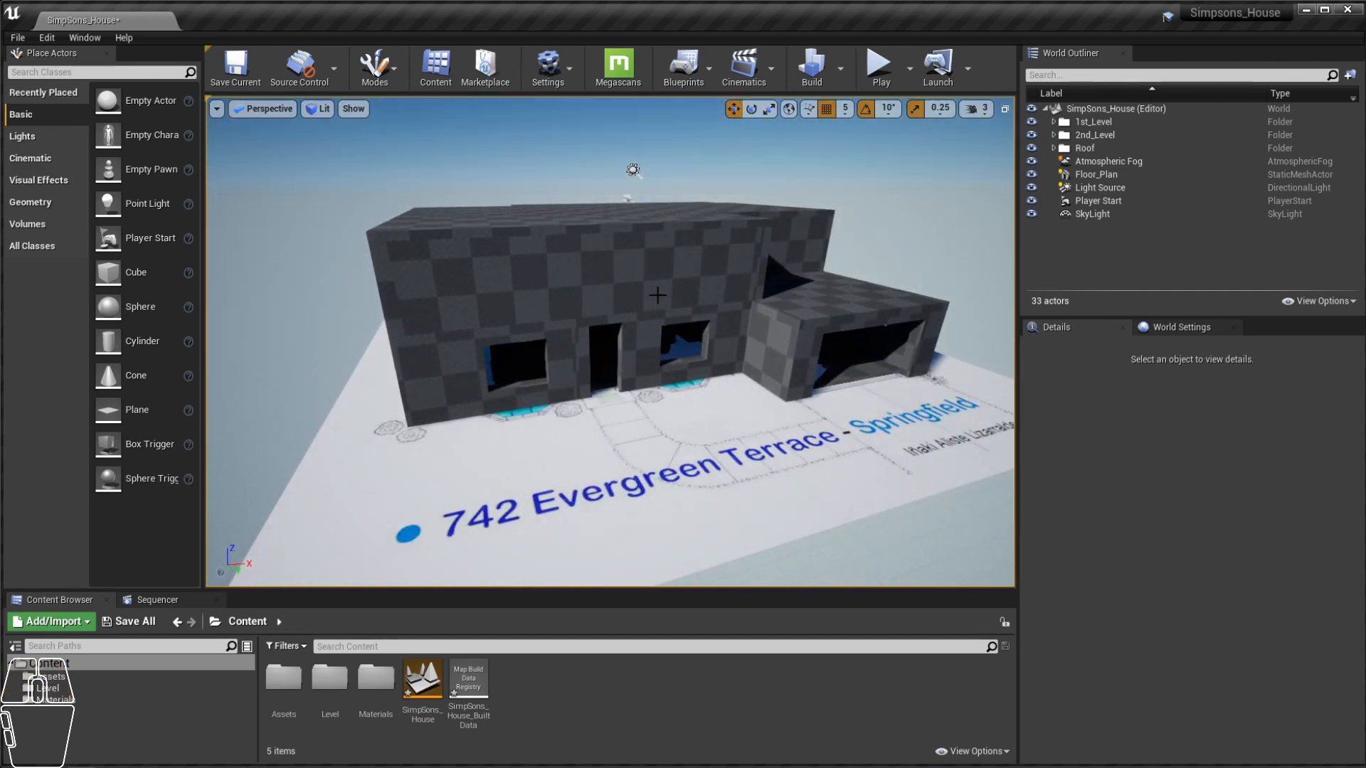
{"action": "scroll", "coordinate": [662, 290], "scroll_direction": "up", "scroll_amount": 1}
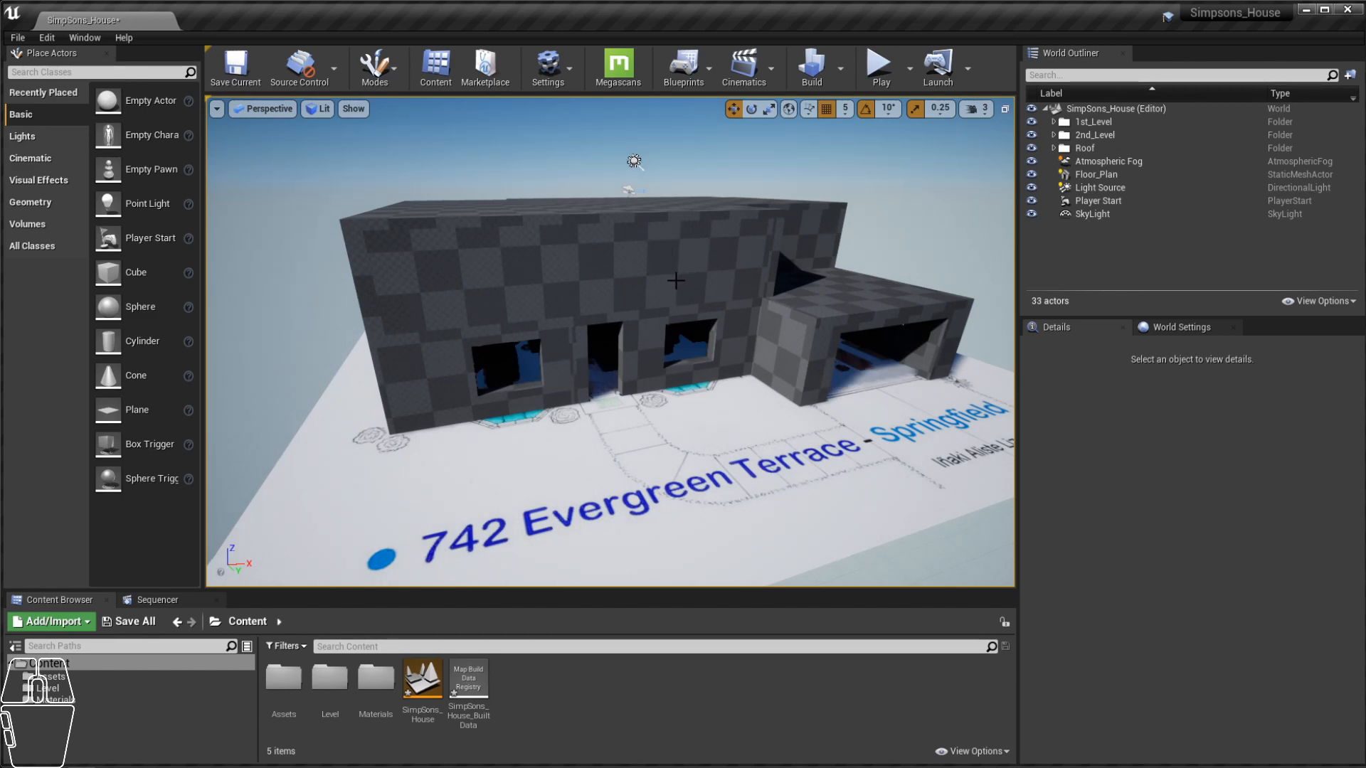
{"action": "scroll", "coordinate": [544, 373], "scroll_direction": "up", "scroll_amount": 5}
{"action": "left_click", "coordinate": [545, 373]}
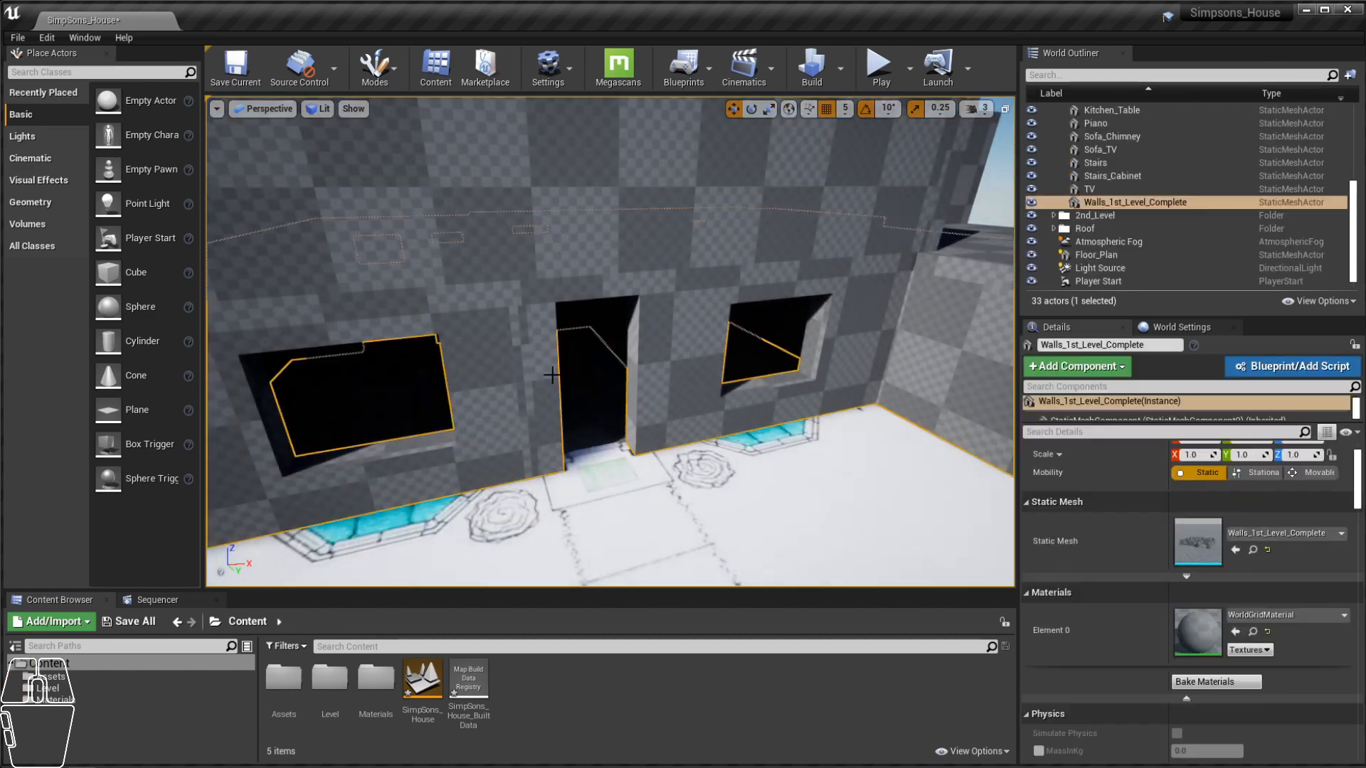
{"action": "left_click_drag", "start_coordinate": [544, 373], "coordinate": [802, 229], "text": "alt"}
{"action": "right_click_drag", "start_coordinate": [802, 230], "coordinate": [496, 232], "text": "alt"}
{"action": "scroll", "coordinate": [497, 232], "scroll_direction": "down", "scroll_amount": 3, "text": "alt"}
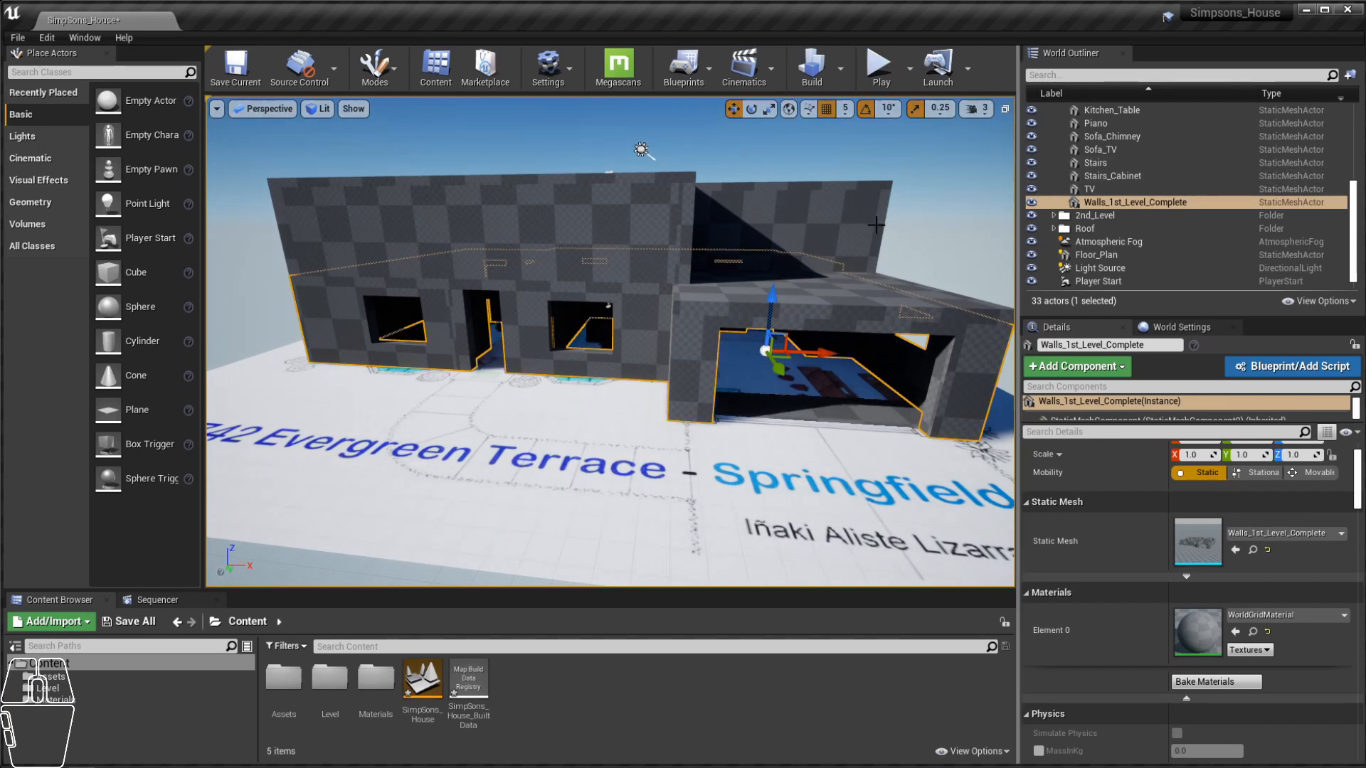
Step: Select the 1st_Floor mesh in the 1st_Level folder and inspect its material and physics properties
{"action": "scroll", "coordinate": [1093, 207], "scroll_direction": "up", "scroll_amount": 2}
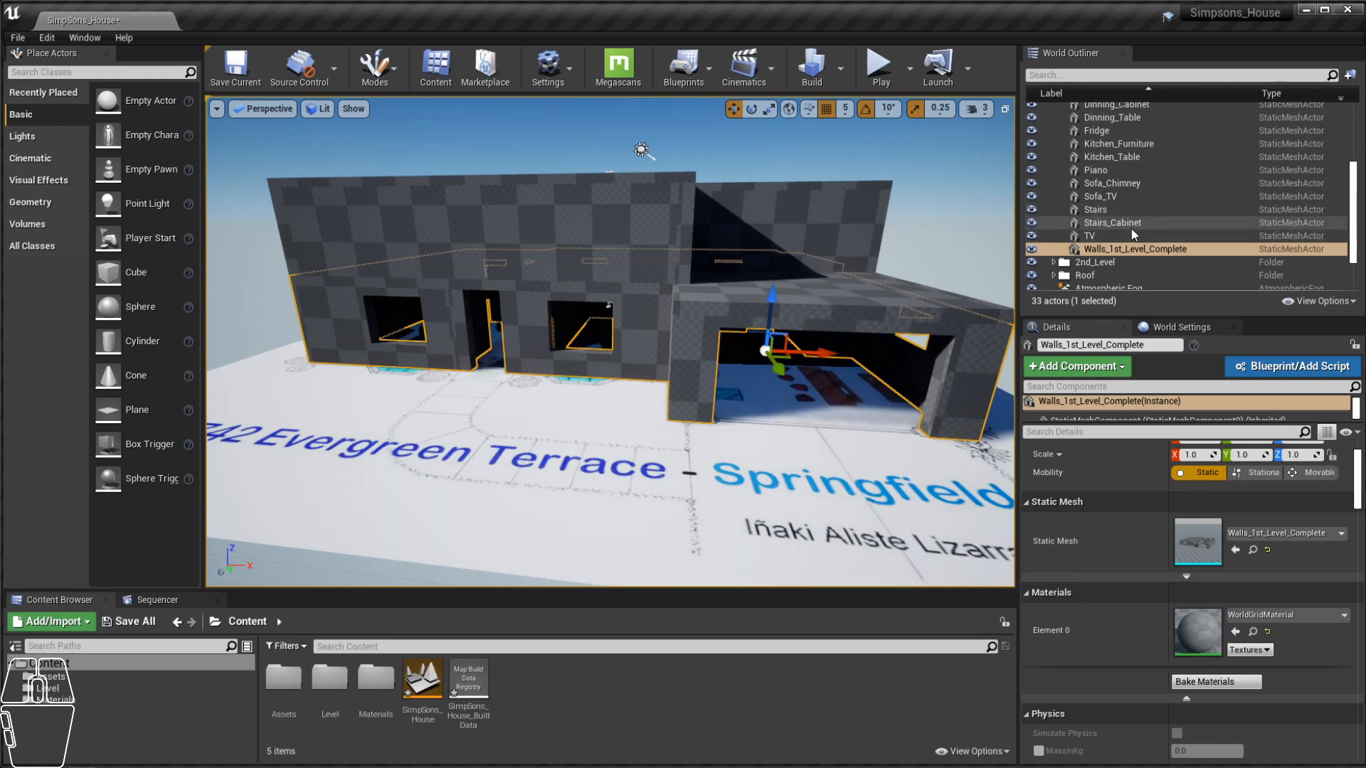
{"action": "scroll", "coordinate": [793, 293], "scroll_direction": "down", "scroll_amount": 3}
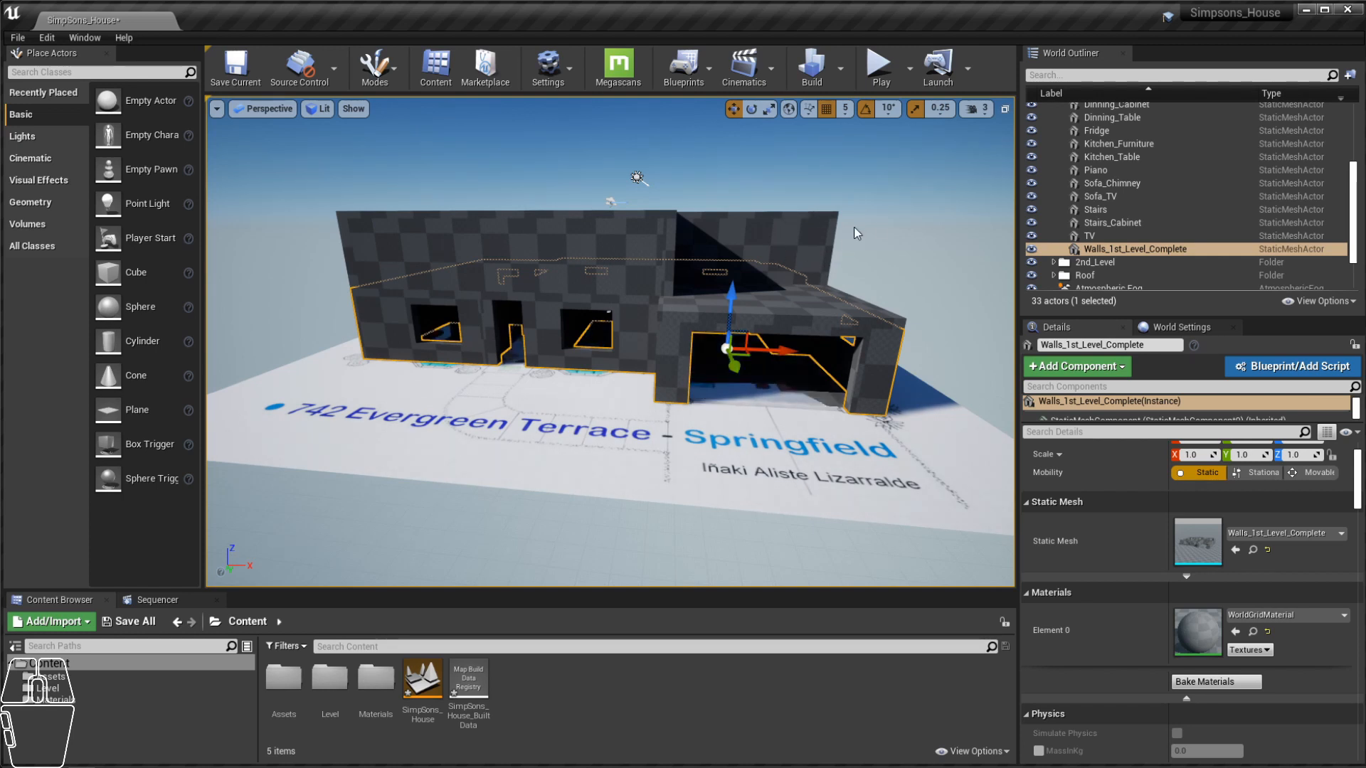
{"action": "scroll", "coordinate": [1130, 191], "scroll_direction": "up", "scroll_amount": 4}
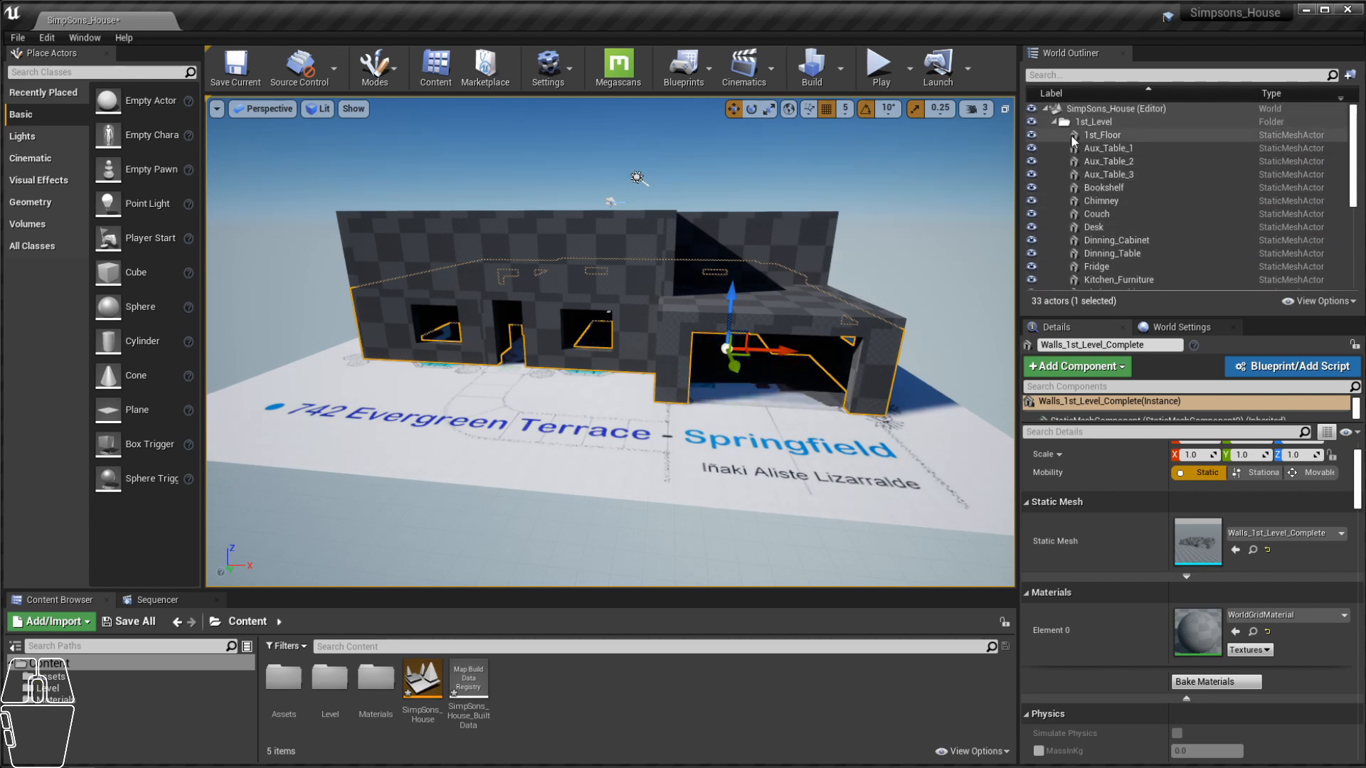
{"action": "left_click", "coordinate": [1094, 137]}
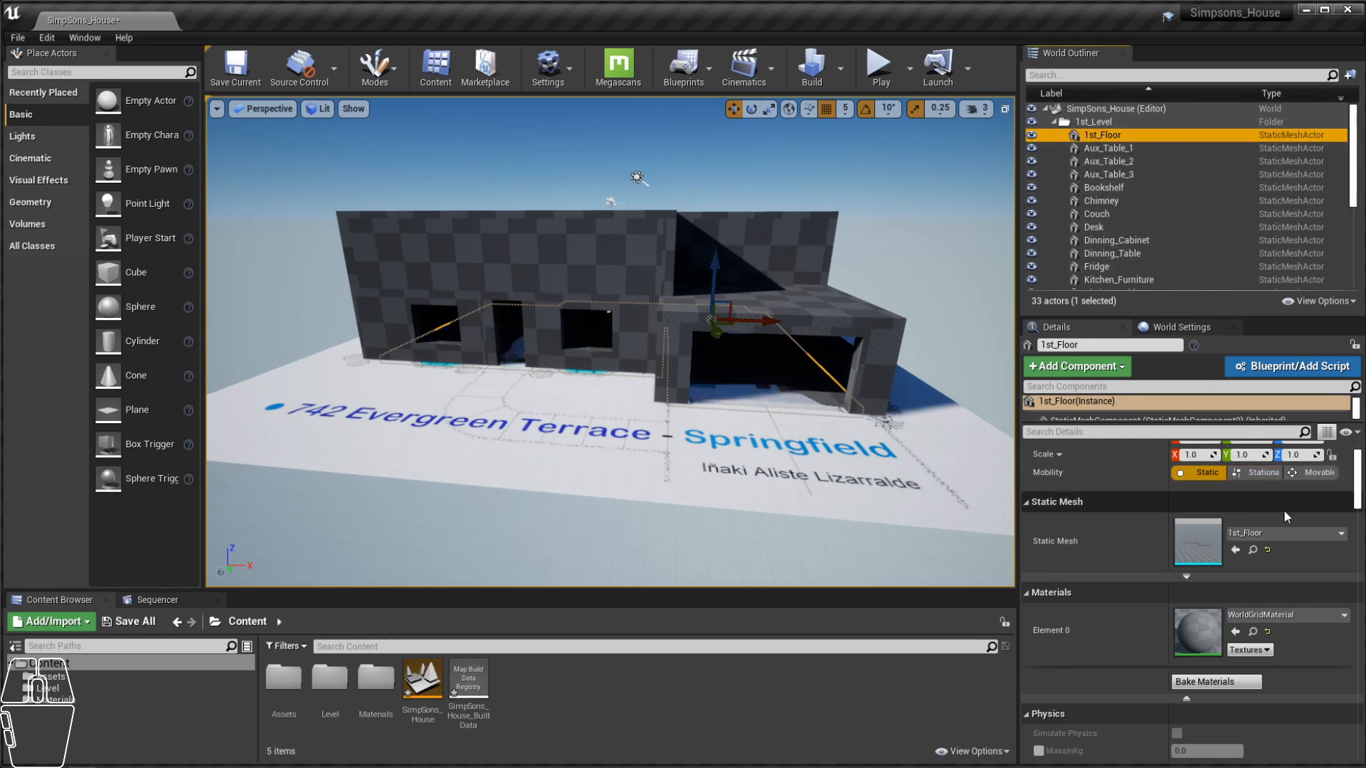
{"action": "scroll", "coordinate": [1262, 552], "scroll_direction": "down", "scroll_amount": 5}
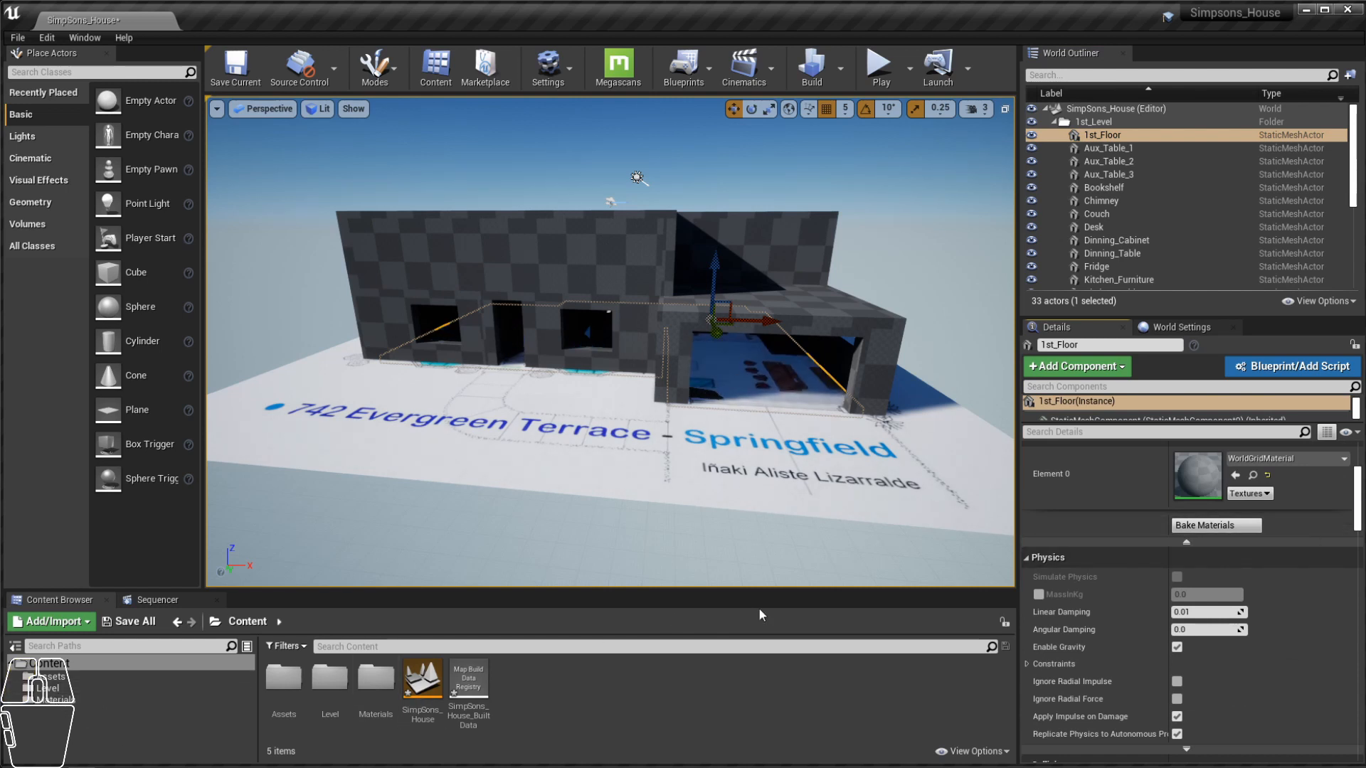
Step: Open the Assets content folder and inspect the lighting properties of the Walls_2ndLevel mesh, including its overridden light map resolution
{"action": "left_click", "coordinate": [85, 677]}
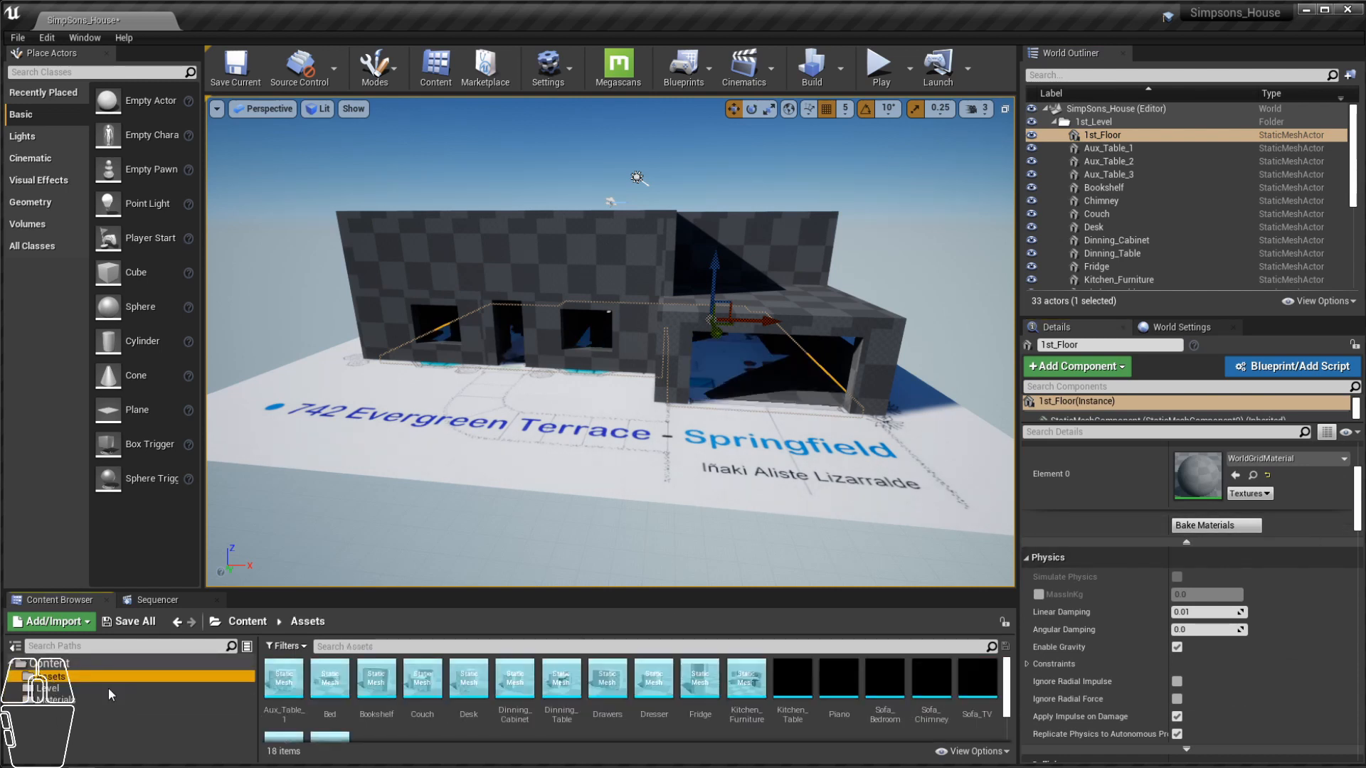
{"action": "left_click", "coordinate": [824, 269]}
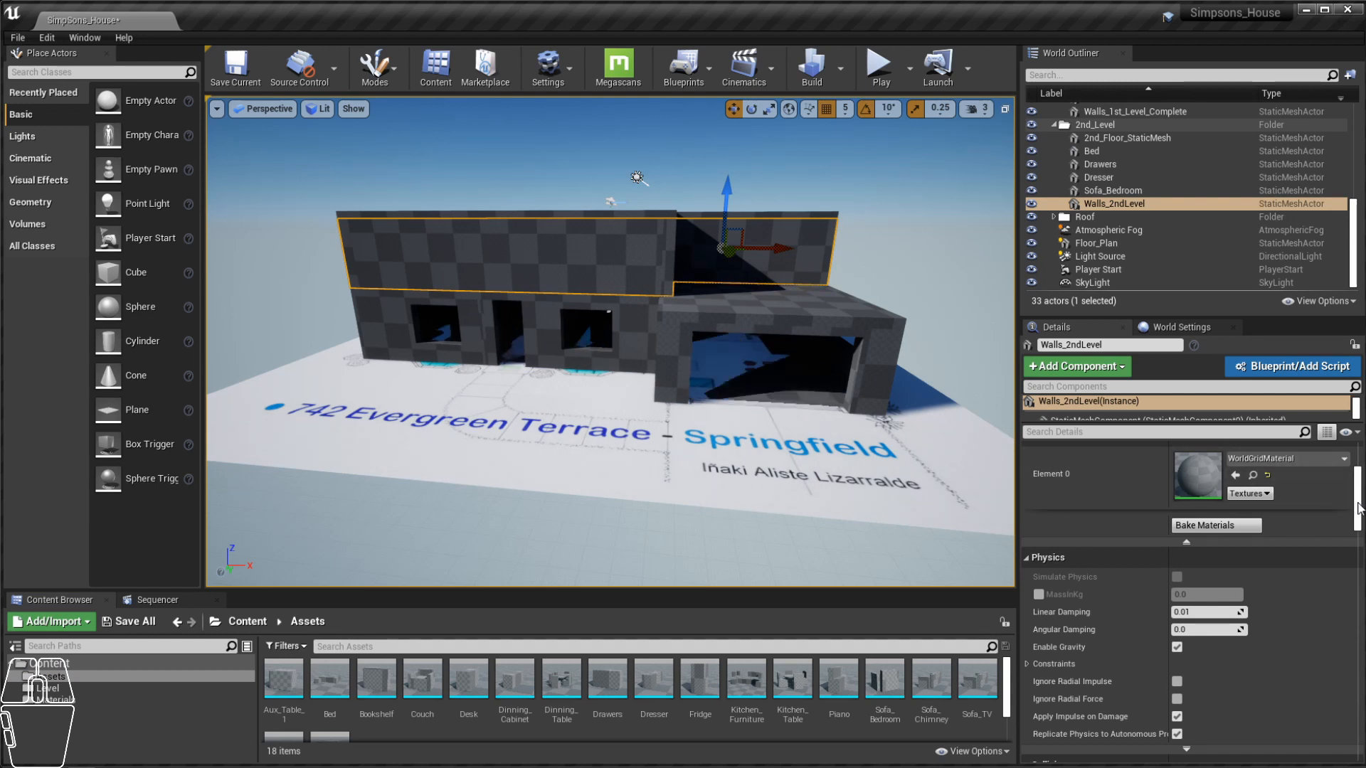
{"action": "left_click_drag", "start_coordinate": [1363, 498], "coordinate": [1360, 545]}
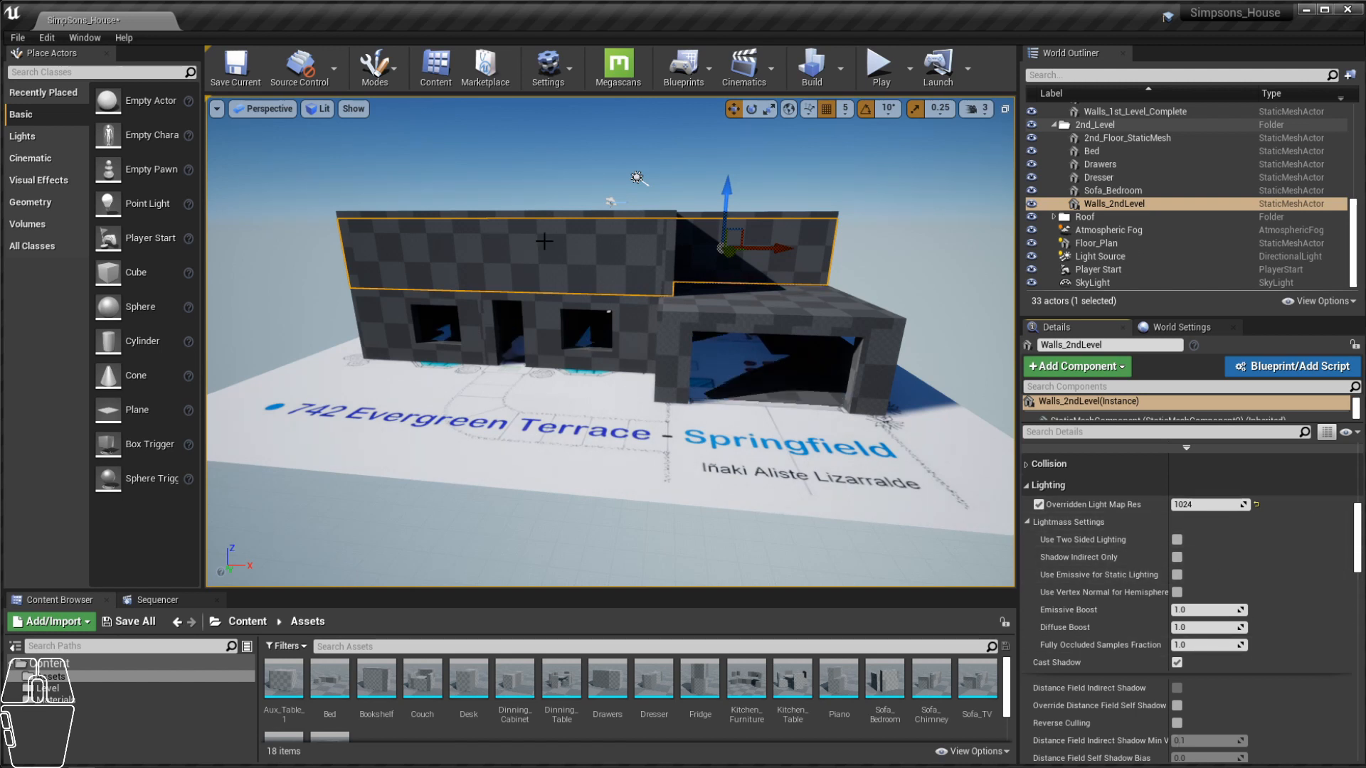
Step: Deselect the second-level walls and collapse the 1st_Level and 2nd_Level folders in the scene hierarchy
{"action": "left_click", "coordinate": [299, 318]}
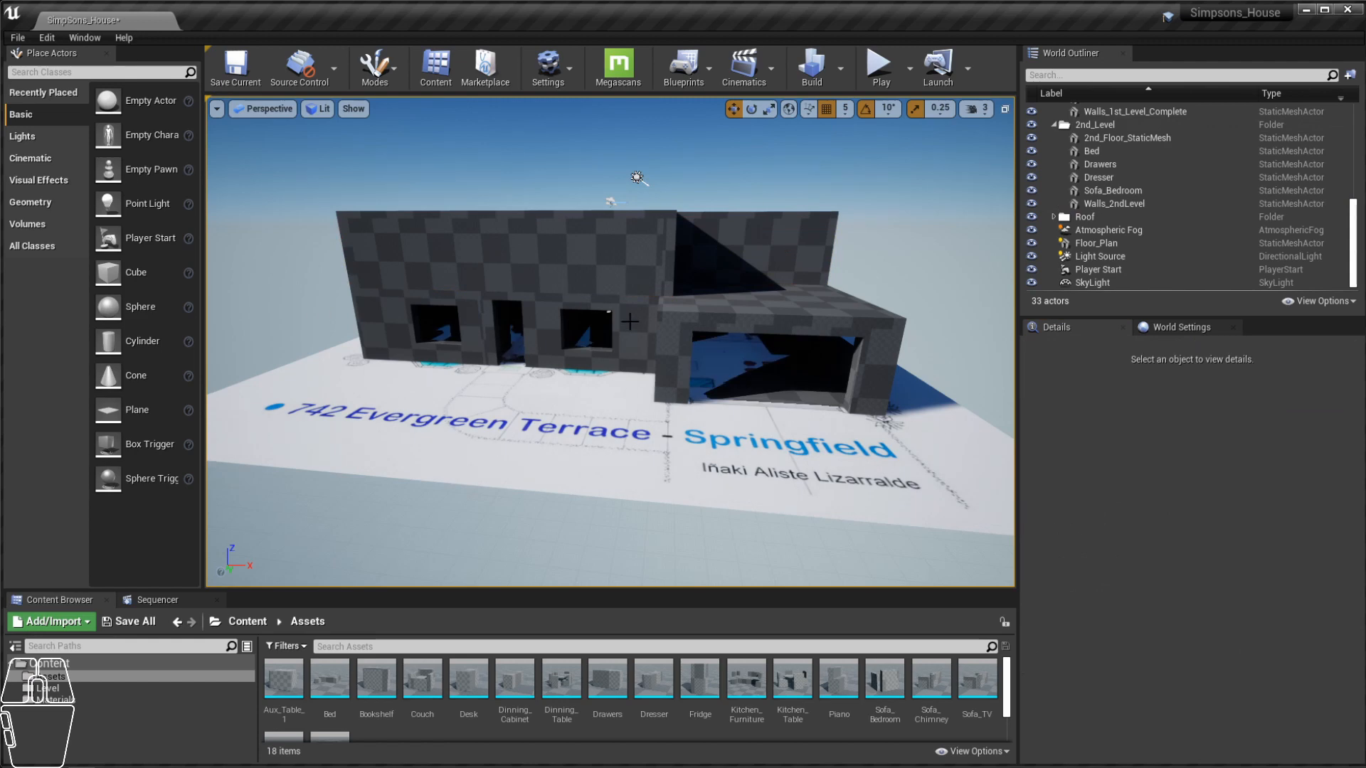
{"action": "left_click_drag", "start_coordinate": [668, 301], "coordinate": [700, 292], "text": "alt"}
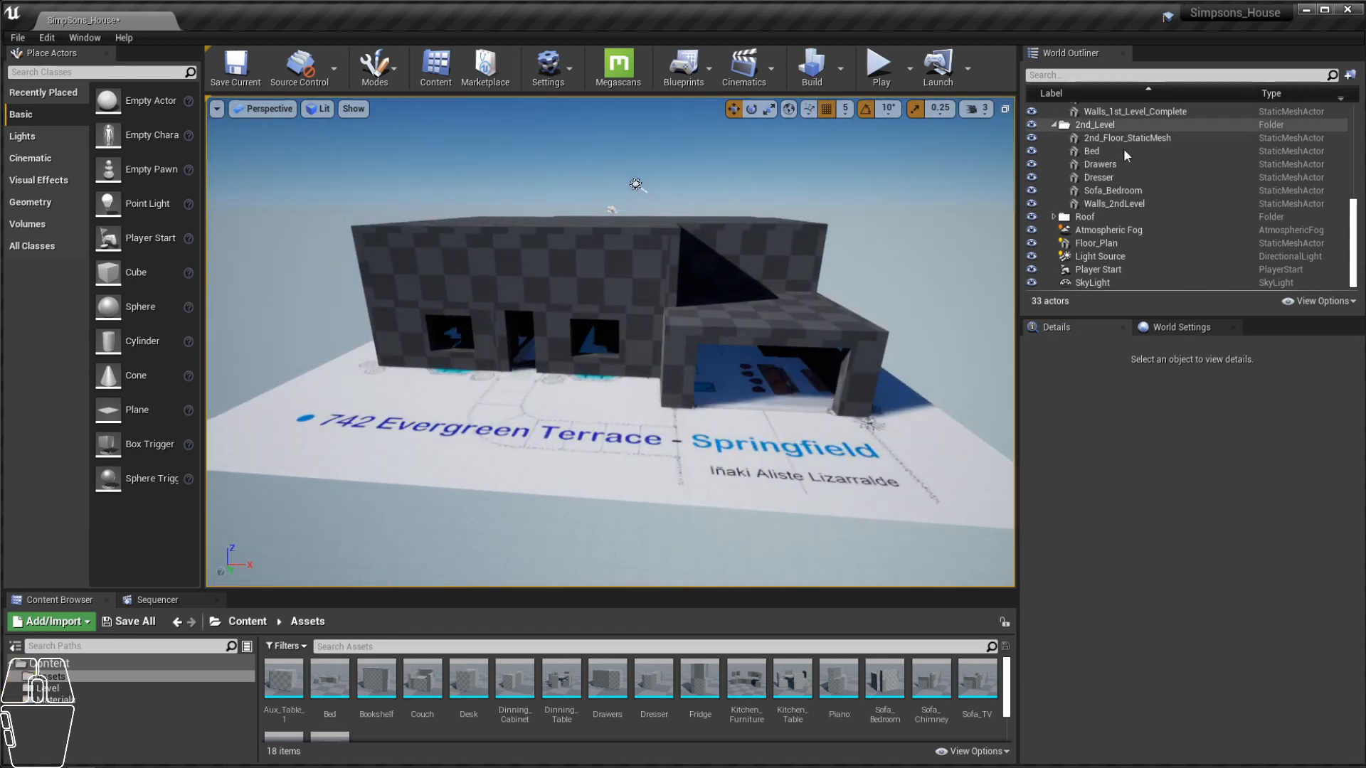
{"action": "scroll", "coordinate": [1110, 149], "scroll_direction": "up", "scroll_amount": 3}
{"action": "scroll", "coordinate": [1060, 131], "scroll_direction": "up", "scroll_amount": 5}
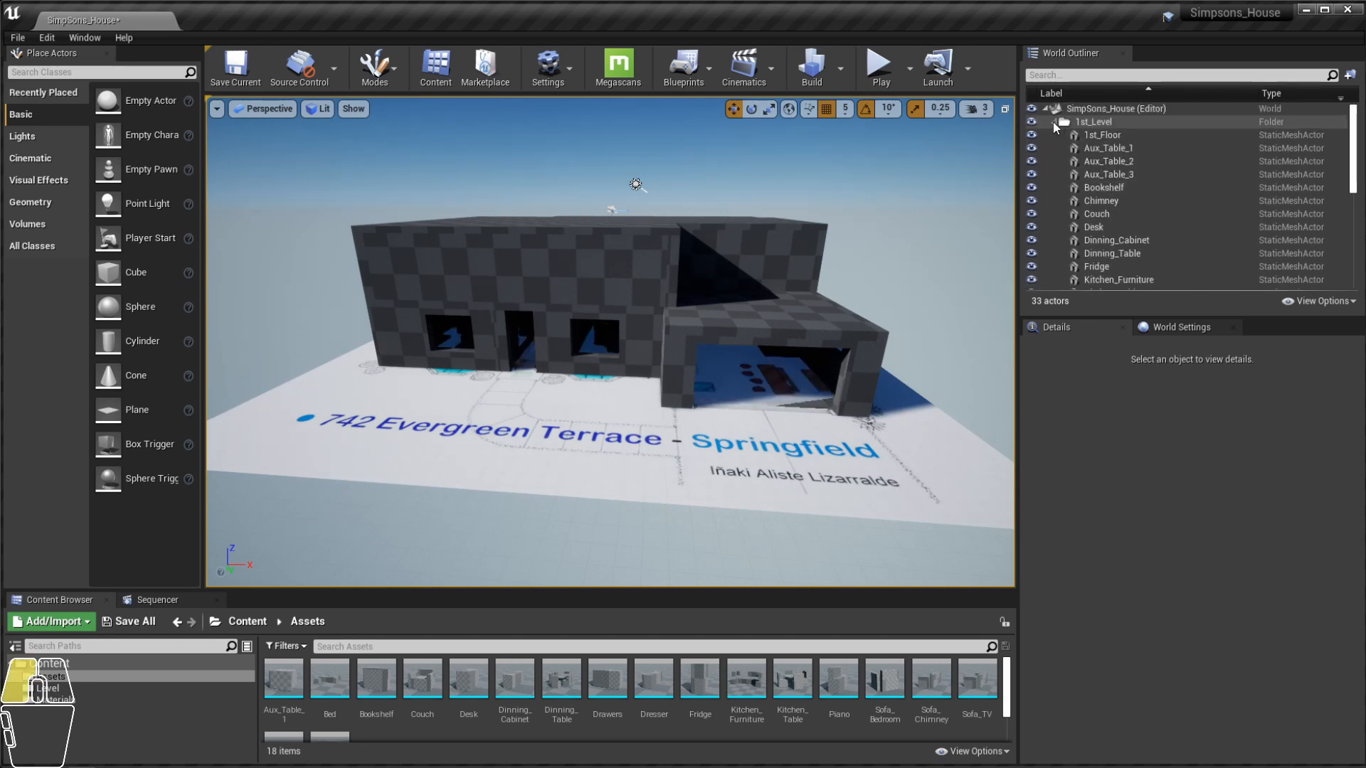
{"action": "left_click", "coordinate": [1052, 122]}
{"action": "left_click", "coordinate": [1053, 134]}
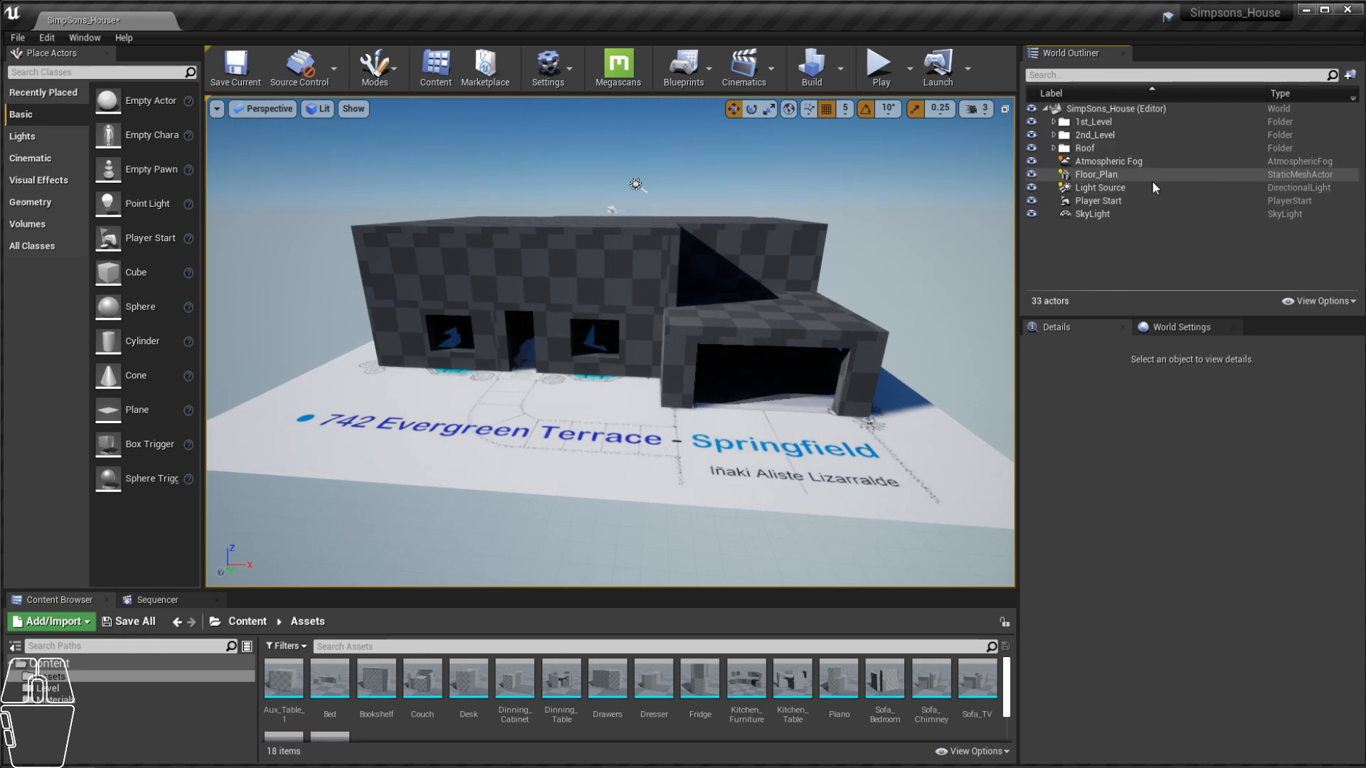
Step: Inspect the Light Source and SkyLight actors, the shadows on the garage roof and the SkyLight's transform and light properties
{"action": "left_click", "coordinate": [1099, 188]}
{"action": "left_click_drag", "start_coordinate": [696, 231], "coordinate": [805, 268], "text": "alt"}
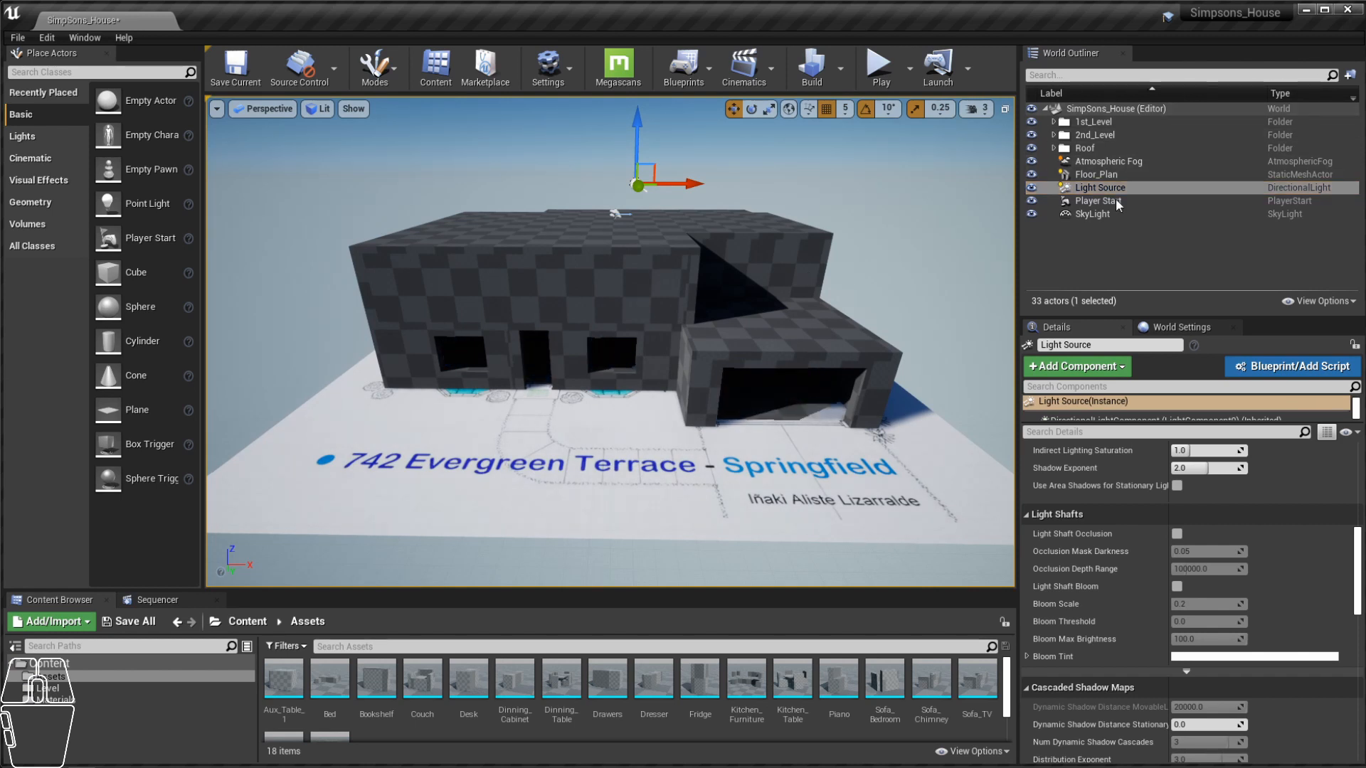
{"action": "left_click", "coordinate": [1094, 213]}
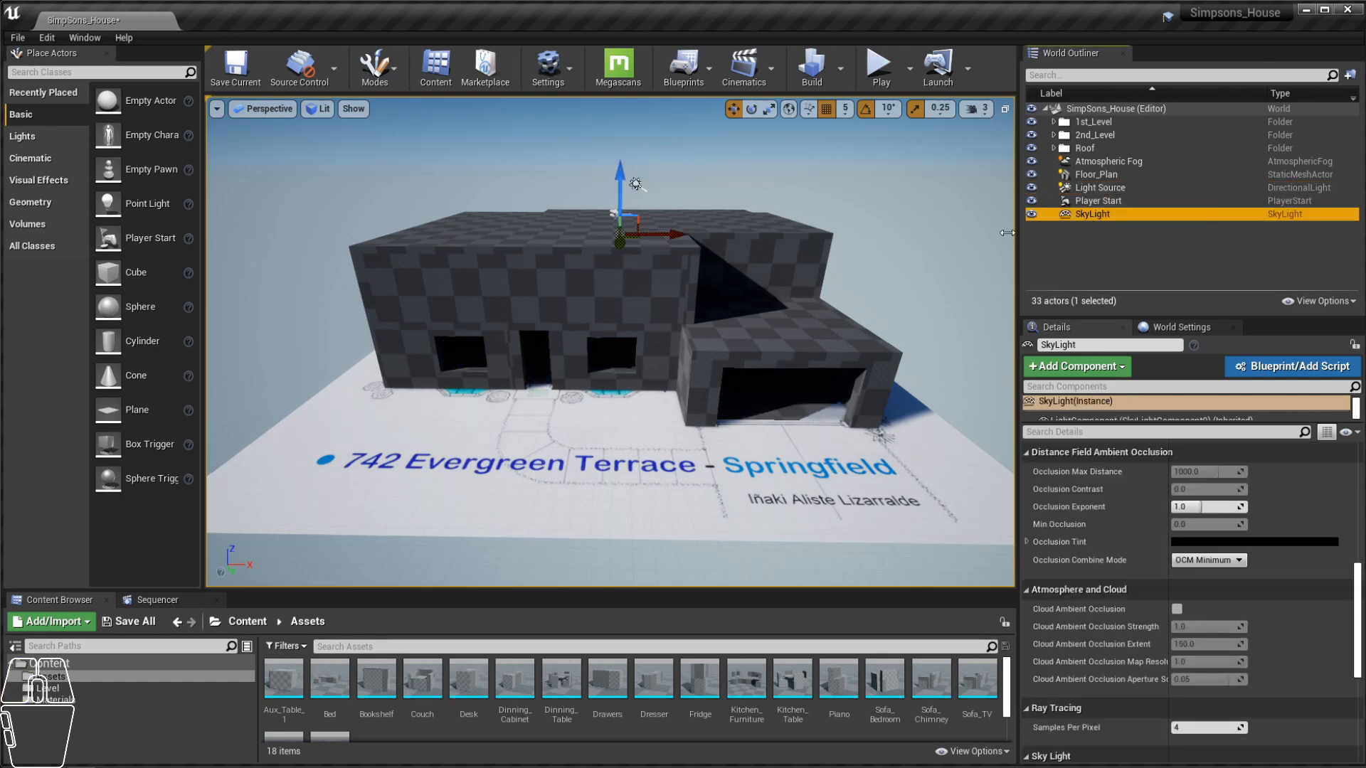
{"action": "left_click_drag", "start_coordinate": [824, 300], "coordinate": [324, 324], "text": "alt"}
{"action": "left_click_drag", "start_coordinate": [607, 192], "coordinate": [528, 288], "text": "alt"}
{"action": "scroll", "coordinate": [533, 186], "scroll_direction": "up", "scroll_amount": 5, "text": "alt"}
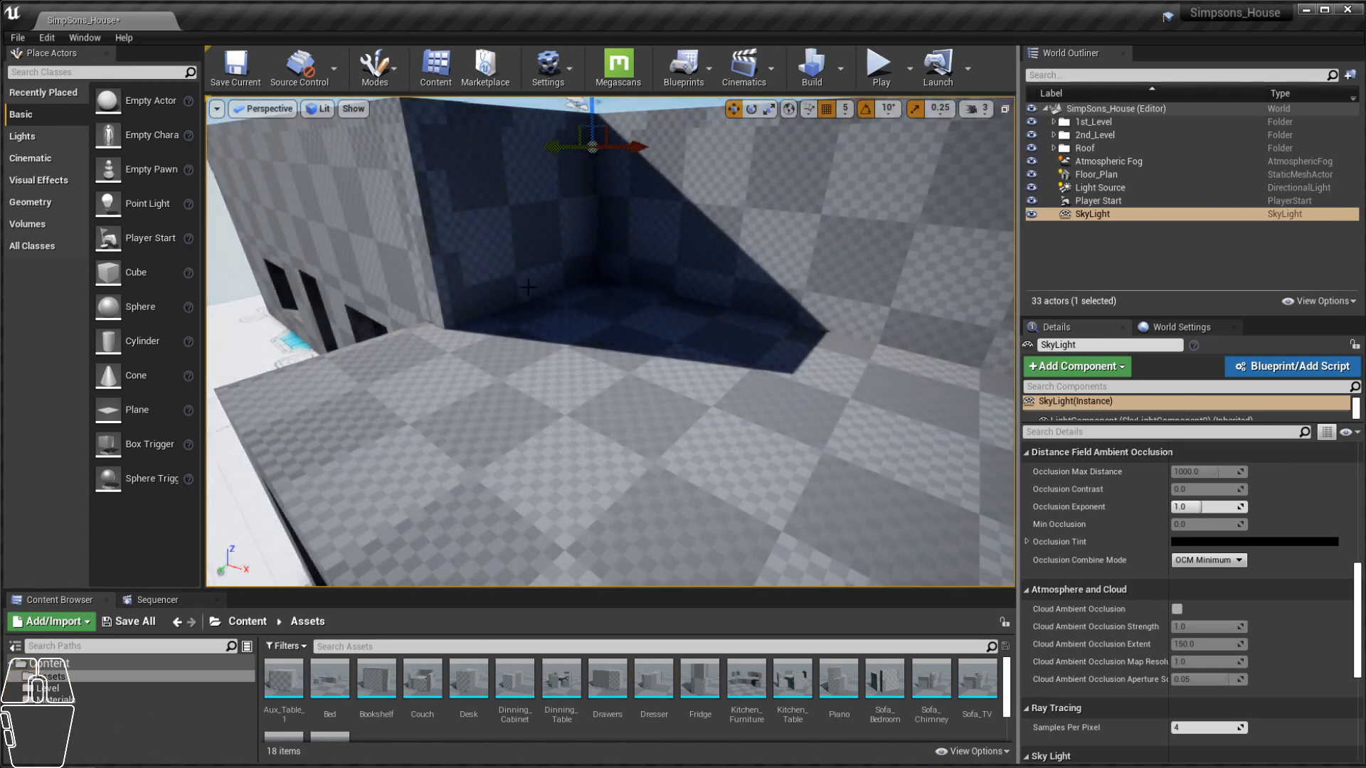
{"action": "scroll", "coordinate": [623, 185], "scroll_direction": "down", "scroll_amount": 6}
{"action": "left_click_drag", "start_coordinate": [624, 185], "coordinate": [638, 155], "text": "alt"}
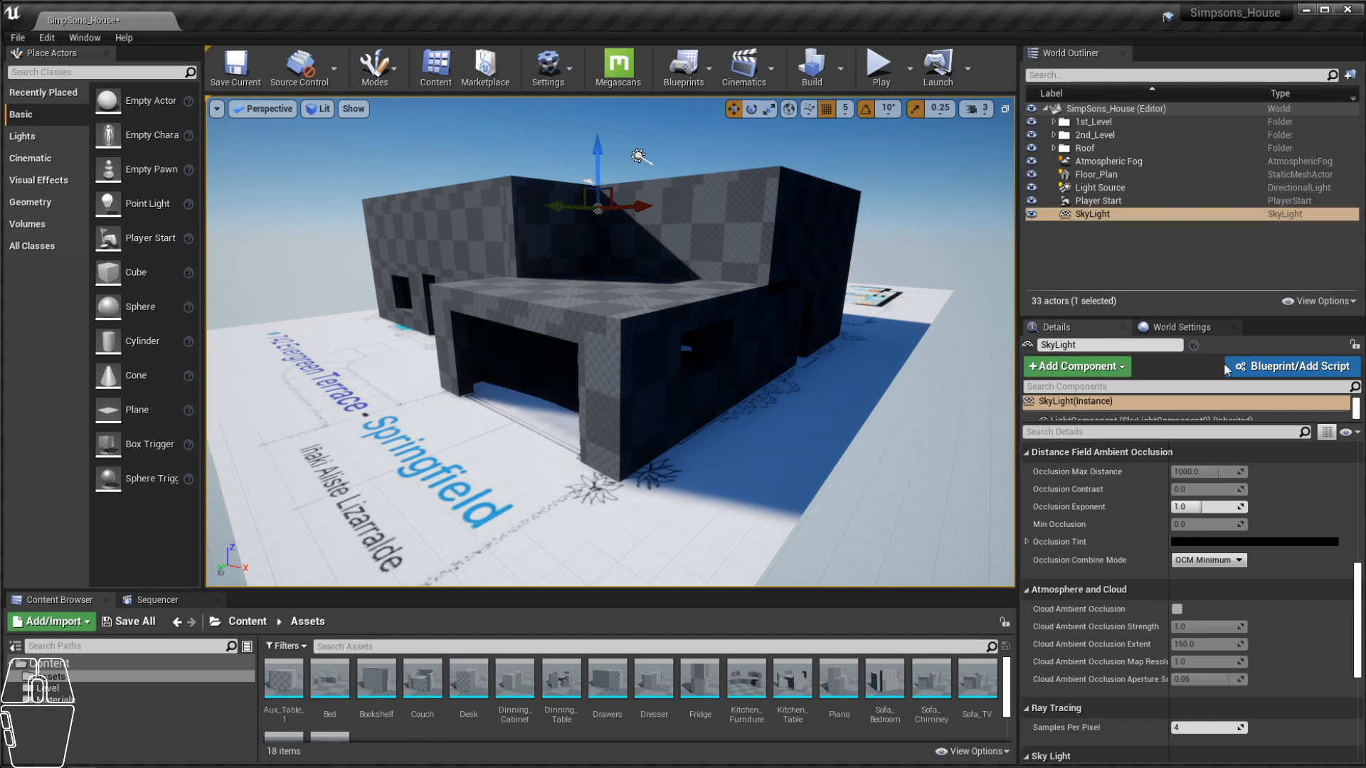
{"action": "left_click_drag", "start_coordinate": [1356, 584], "coordinate": [1356, 455]}
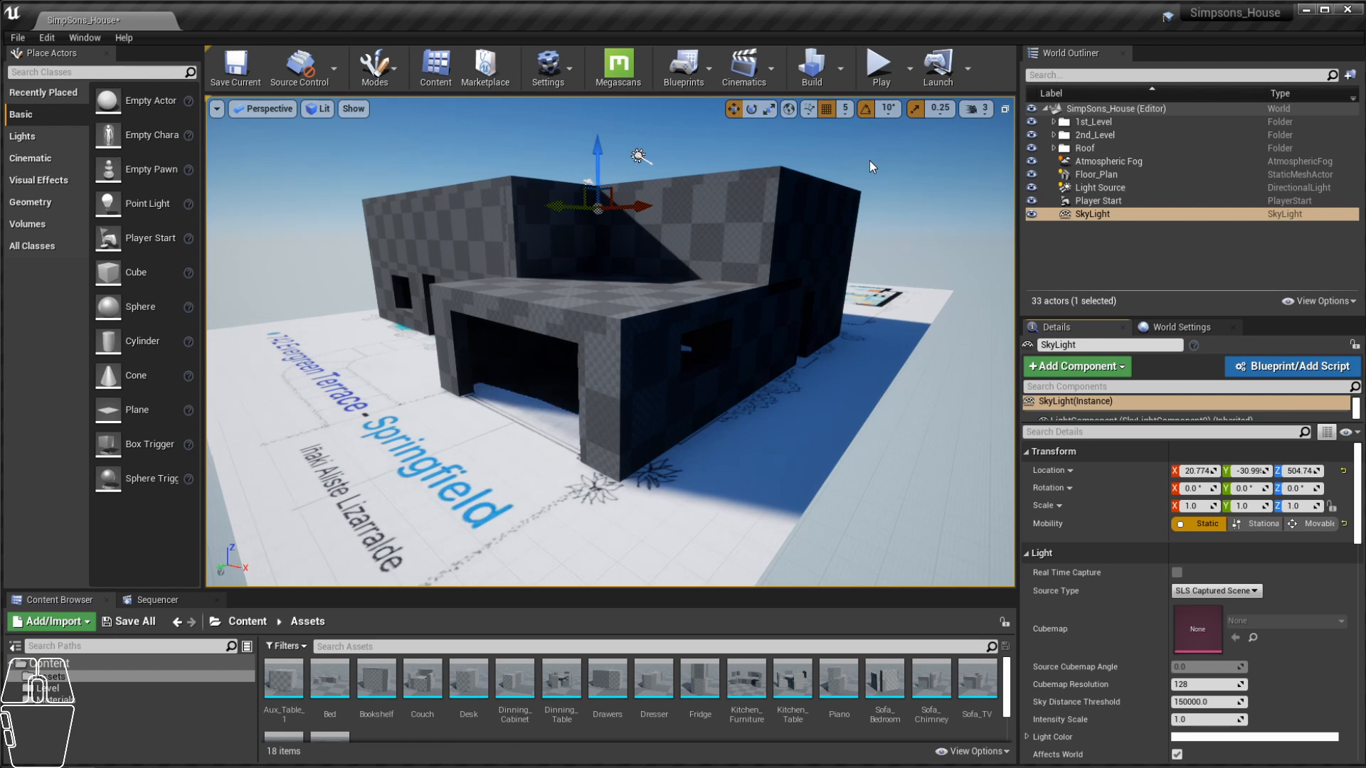
Step: Select the Floor_Plan mesh and toggle its editor visibility, leaving it hidden
{"action": "left_click_drag", "start_coordinate": [647, 283], "coordinate": [804, 295], "text": "alt"}
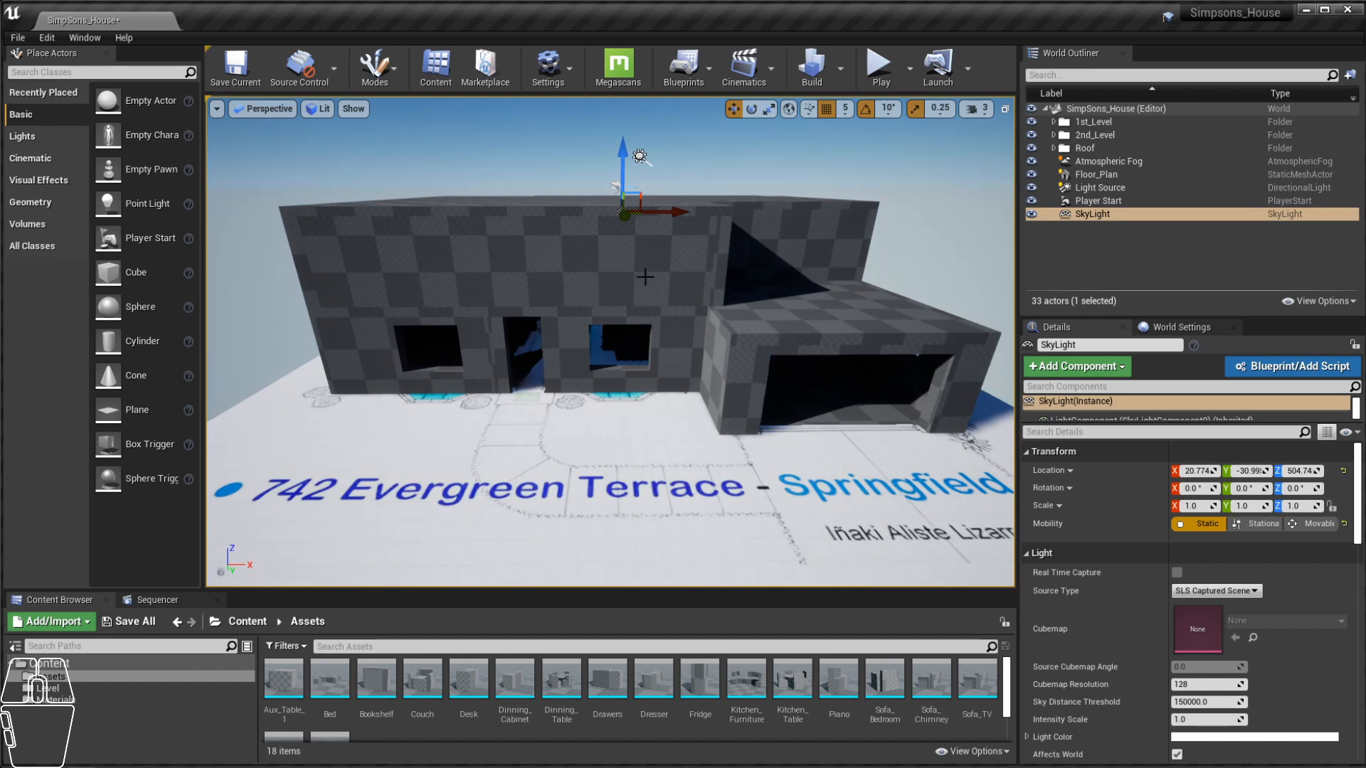
{"action": "scroll", "coordinate": [645, 276], "scroll_direction": "down", "scroll_amount": 3}
{"action": "left_click", "coordinate": [353, 390]}
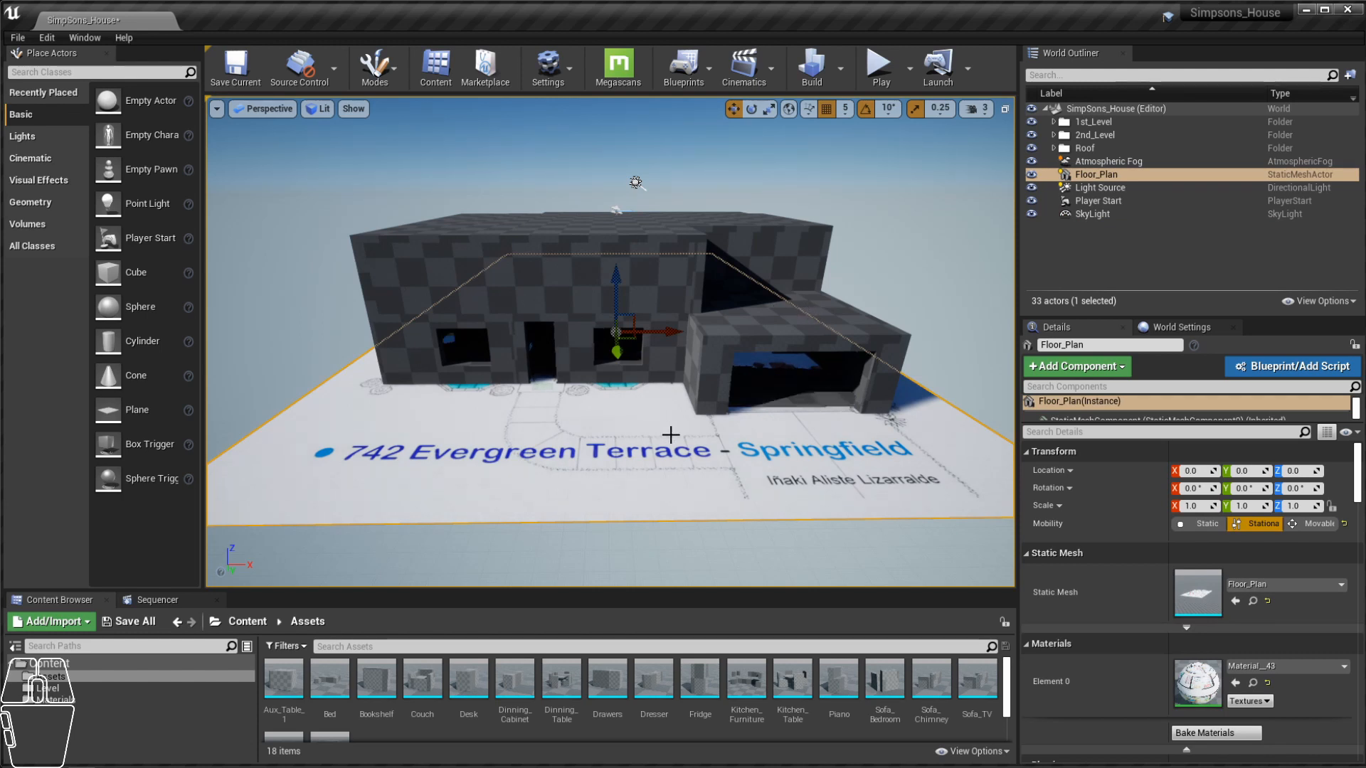
{"action": "left_click", "coordinate": [1031, 175]}
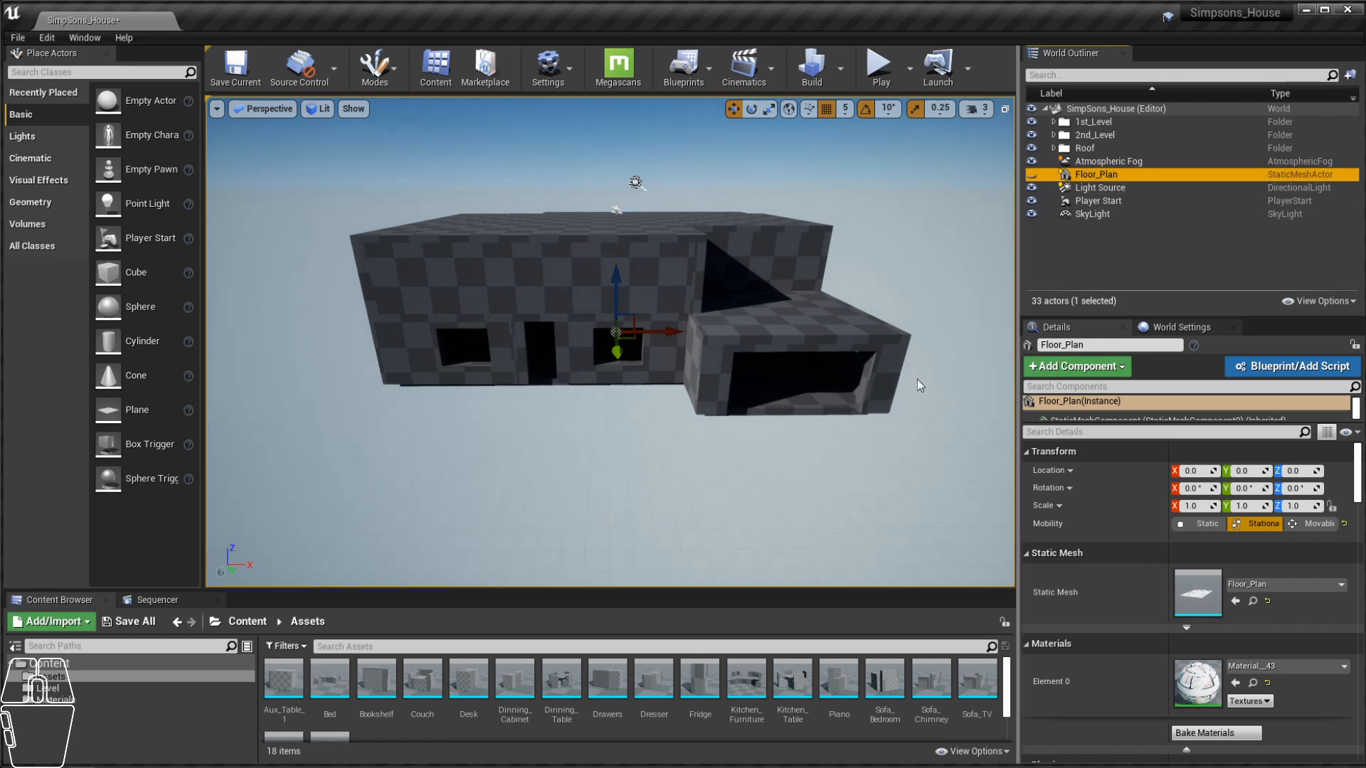
{"action": "left_click", "coordinate": [1031, 175]}
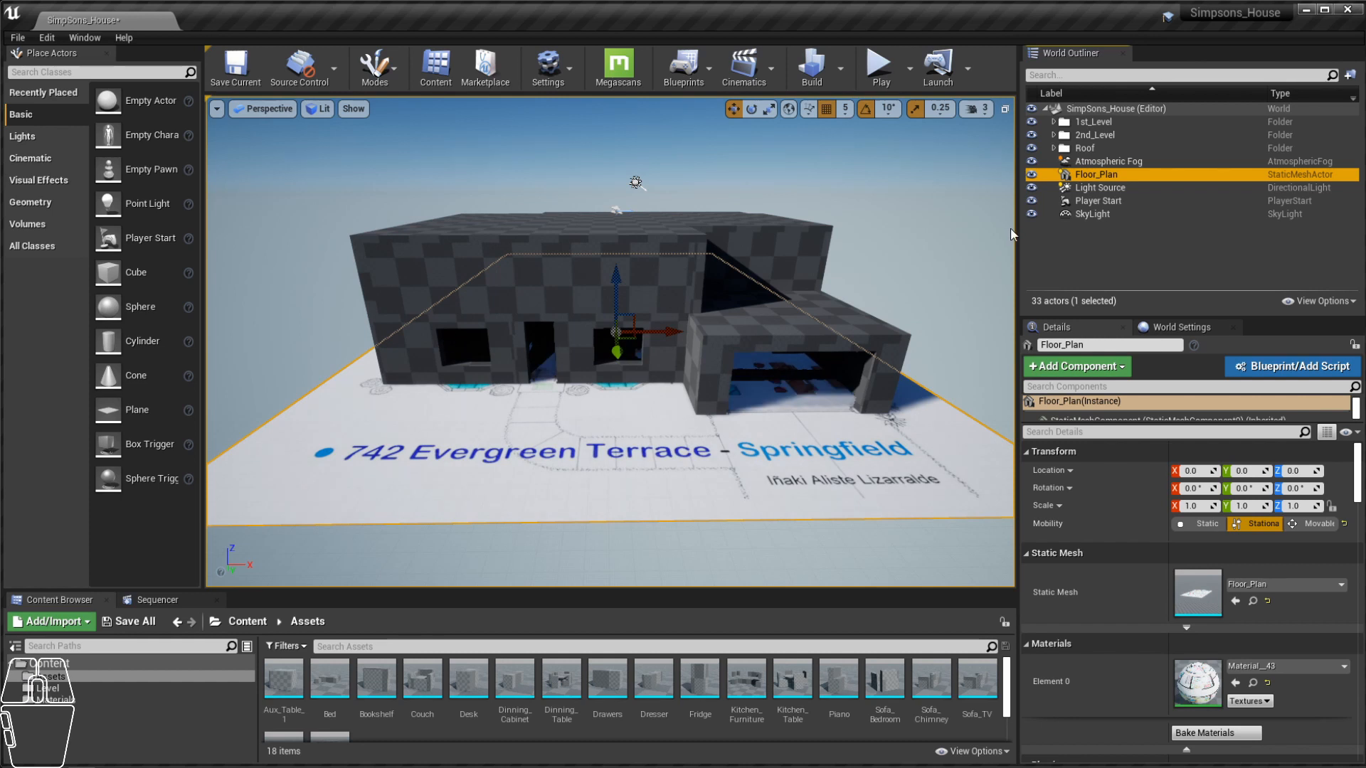
{"action": "left_click", "coordinate": [1033, 178]}
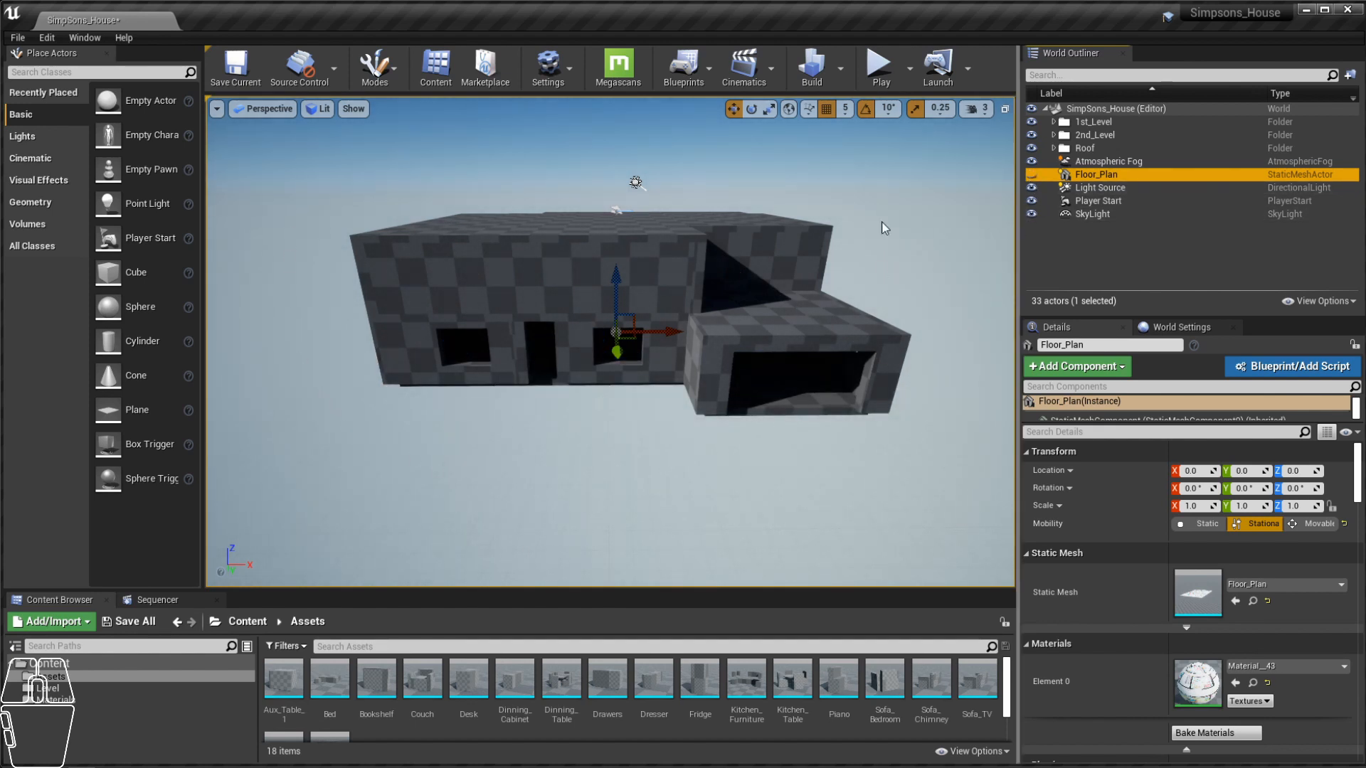
Step: Play the level in the editor, fly out of the house to check the floor plan in game, and stop playing
{"action": "left_click", "coordinate": [880, 65]}
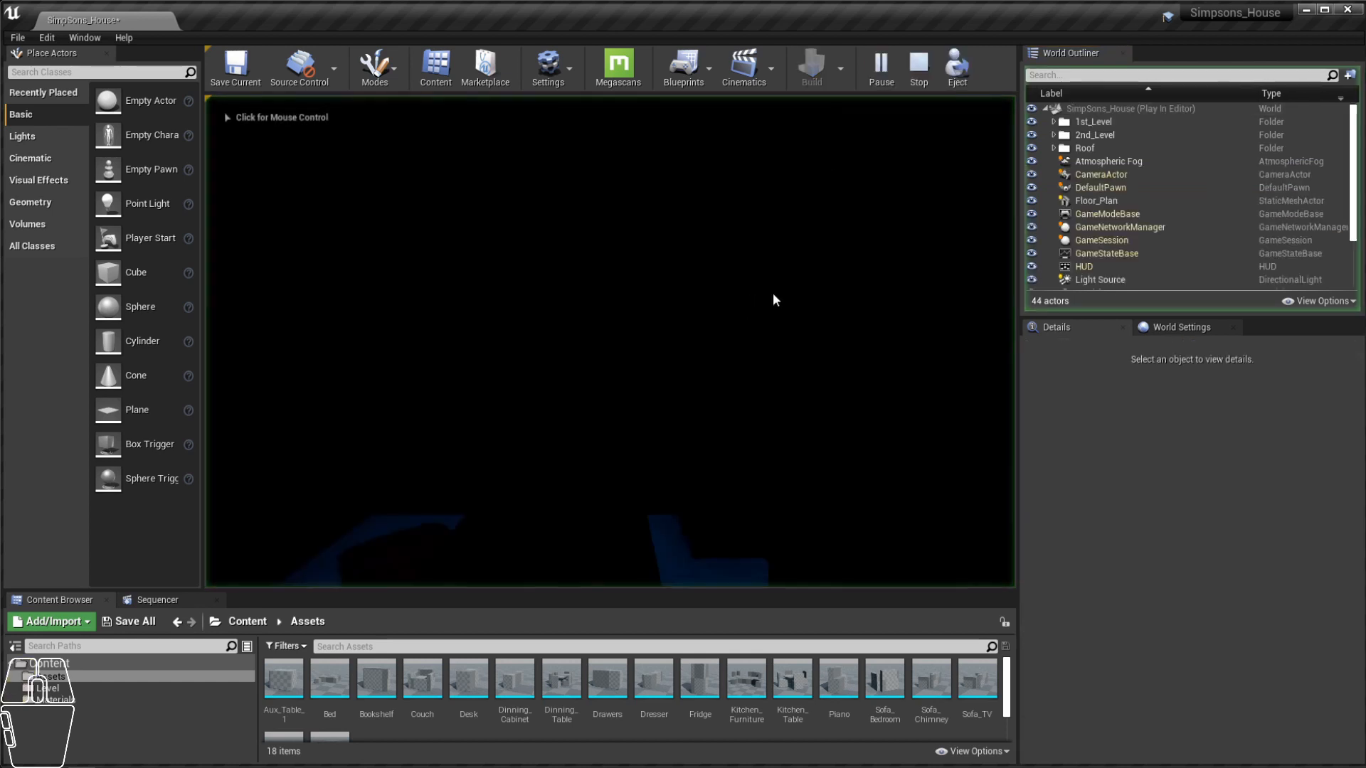
{"action": "left_click", "coordinate": [741, 253]}
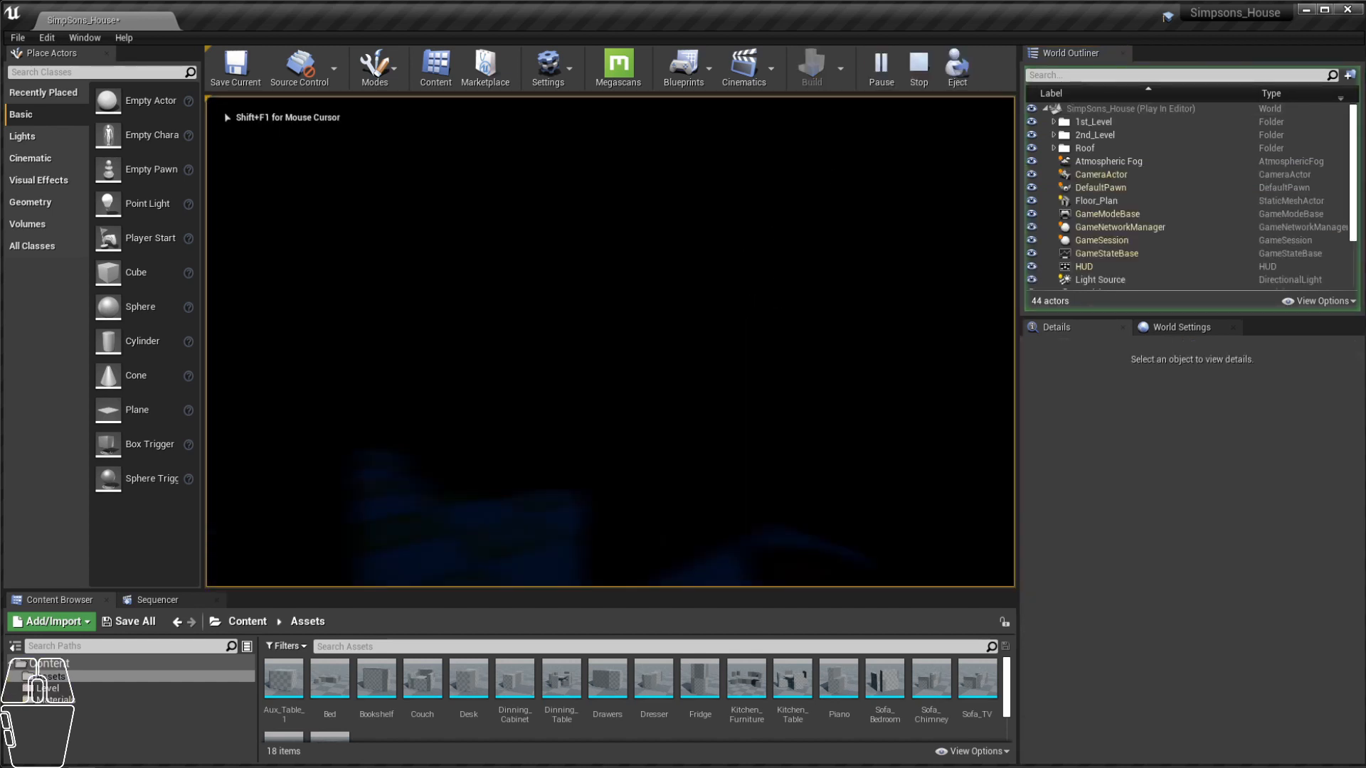
{"action": "key", "text": "w"}
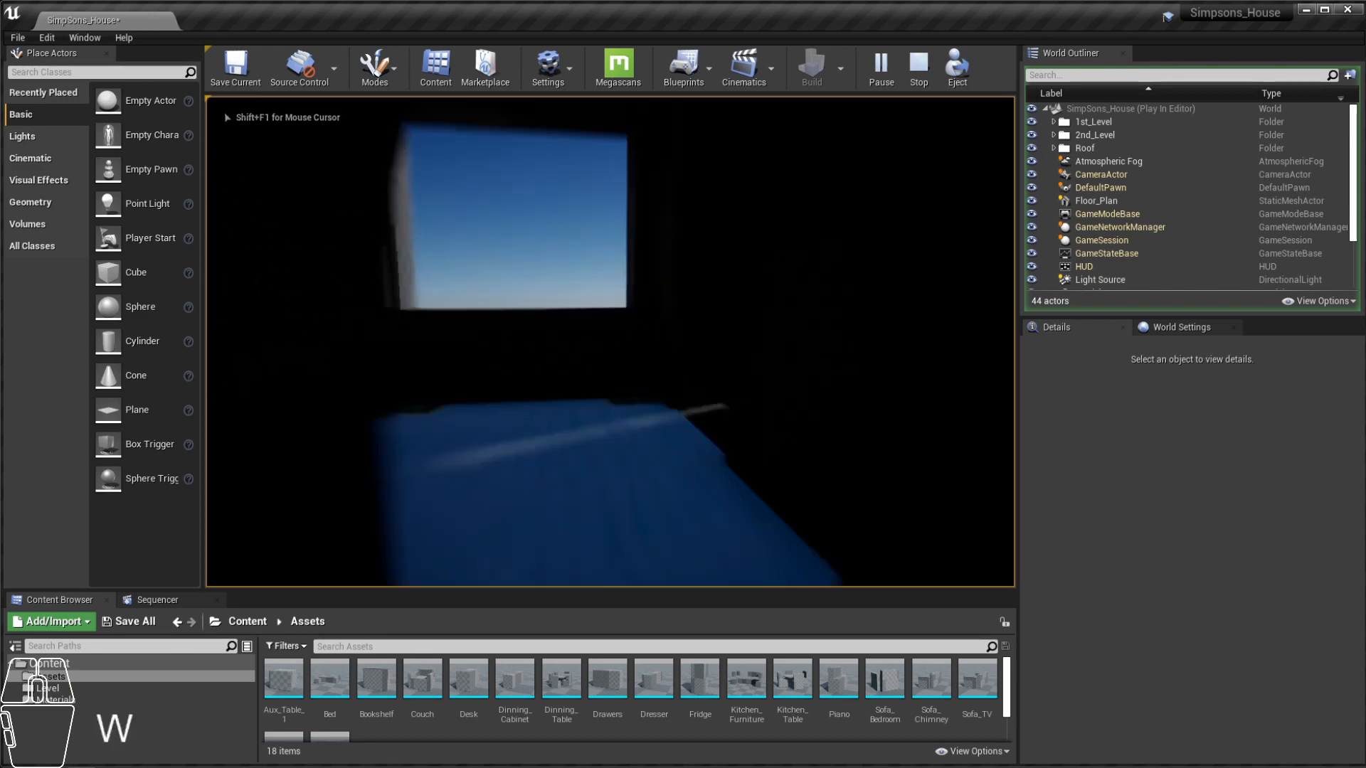
{"action": "key", "text": "s"}
{"action": "key", "text": "d"}
{"action": "key", "text": "a"}
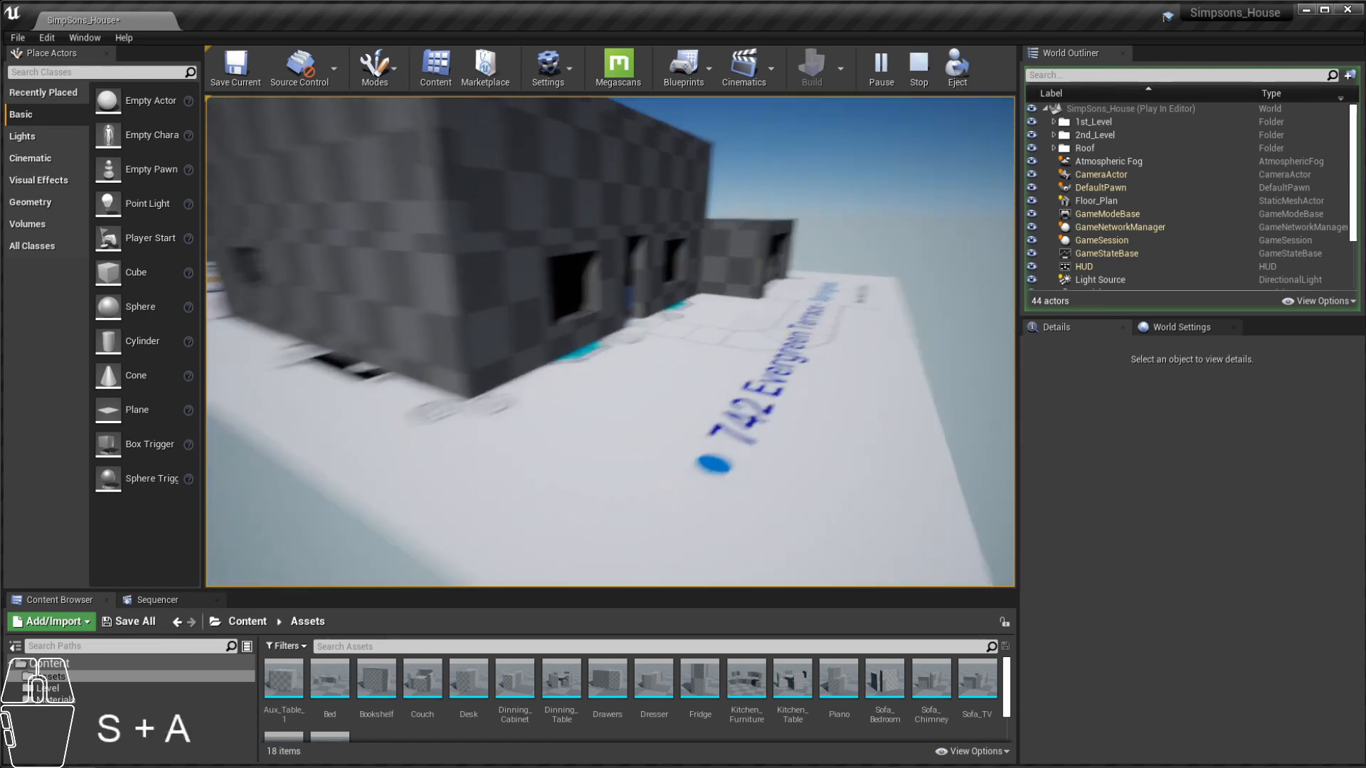
{"action": "key", "text": "Escape"}
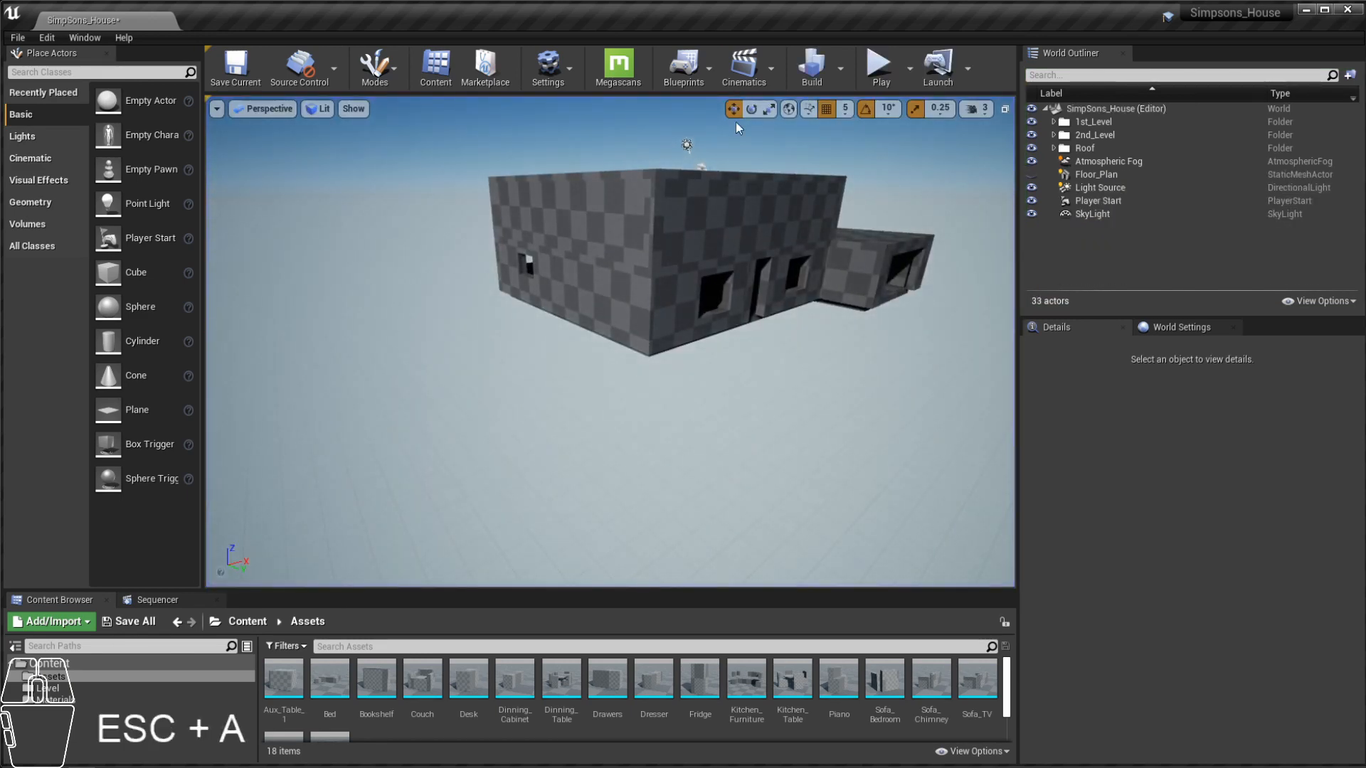
Step: Select the hidden Floor_Plan mesh and make it visible in the editor again
{"action": "left_click", "coordinate": [1101, 176]}
{"action": "left_click_drag", "start_coordinate": [854, 270], "coordinate": [626, 313], "text": "alt"}
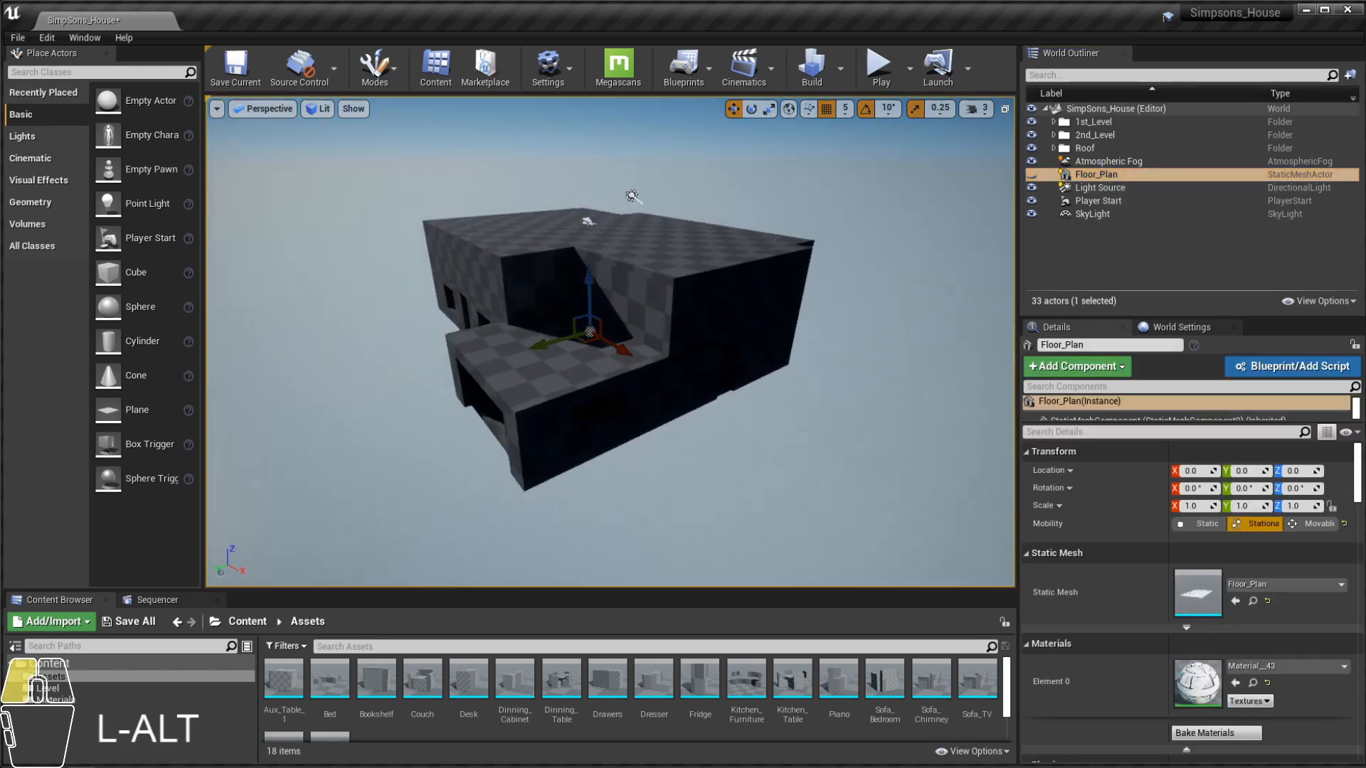
{"action": "left_click_drag", "start_coordinate": [631, 196], "coordinate": [634, 194], "text": "alt"}
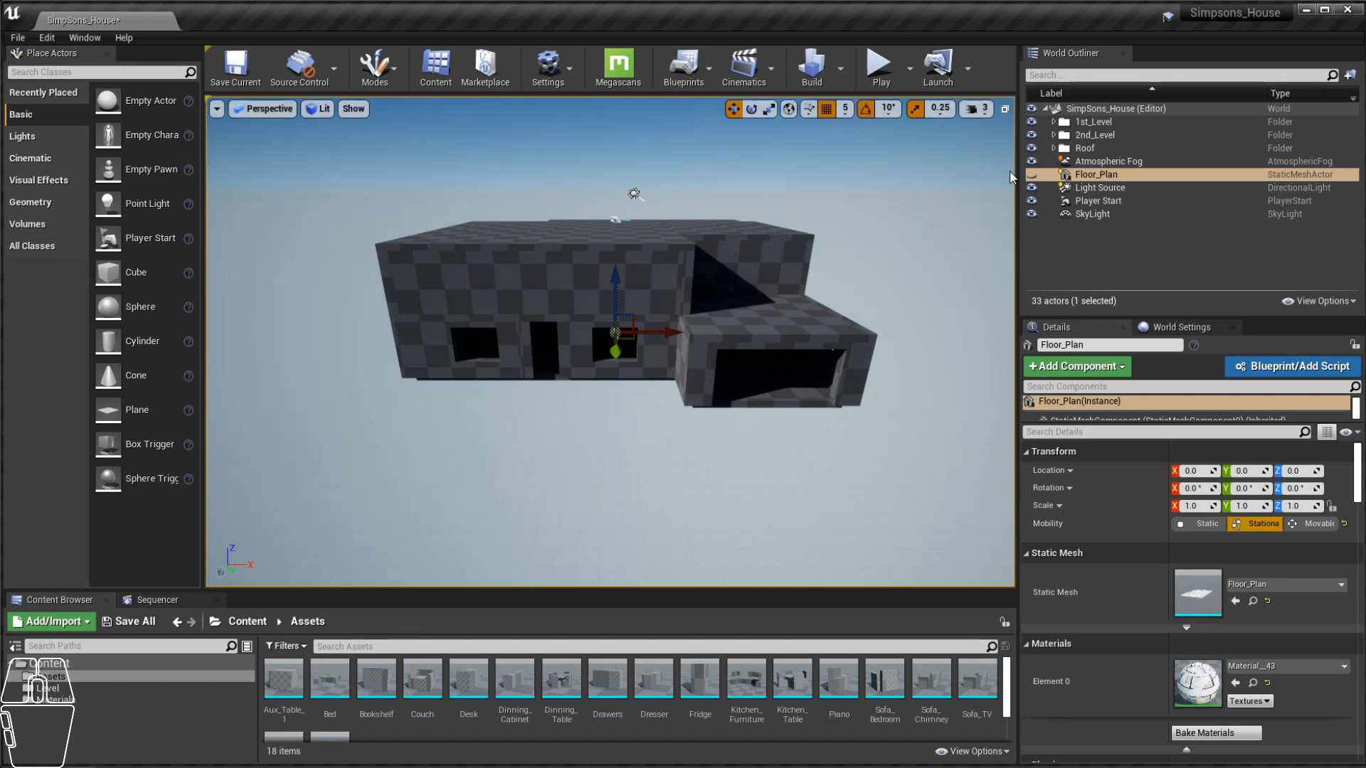
{"action": "left_click", "coordinate": [1031, 175]}
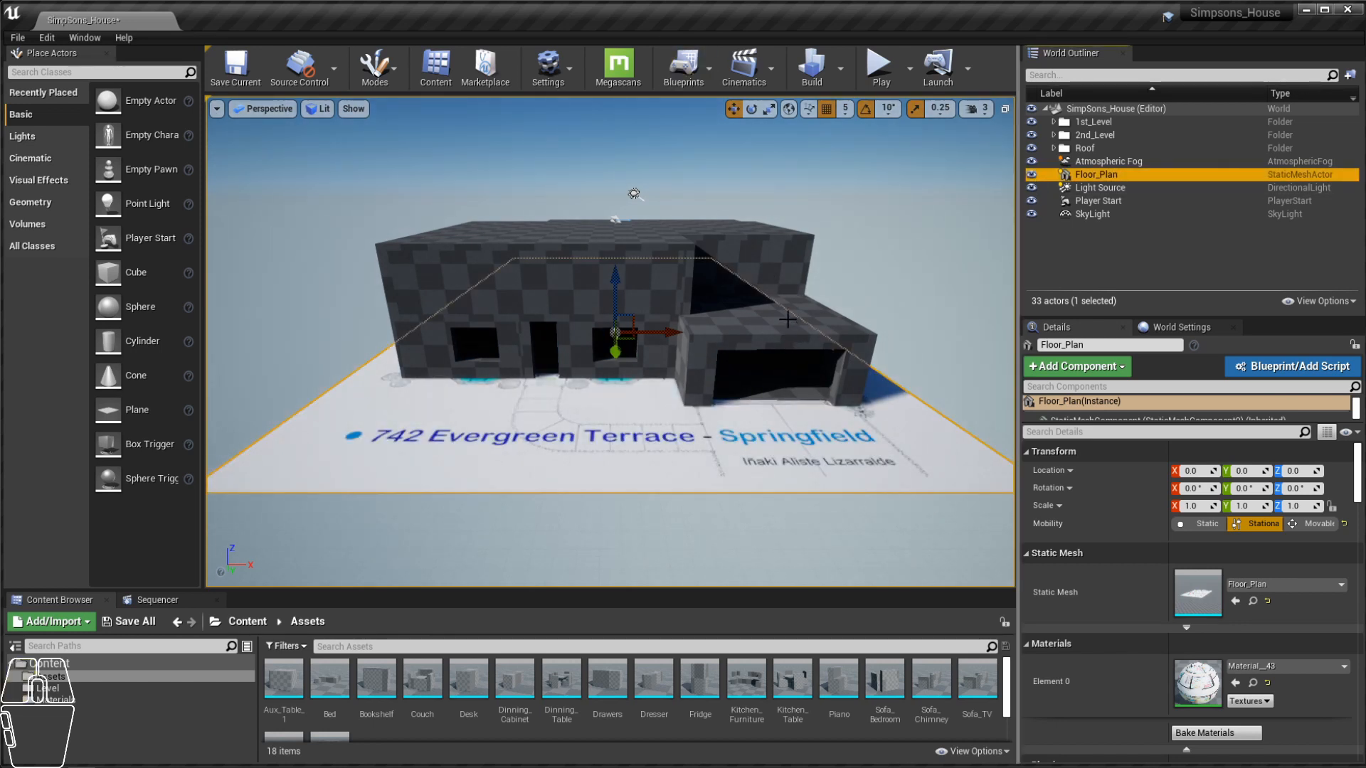
Step: Delete the Floor_Plan mesh from the level
{"action": "left_click_drag", "start_coordinate": [803, 288], "coordinate": [949, 331], "text": "alt"}
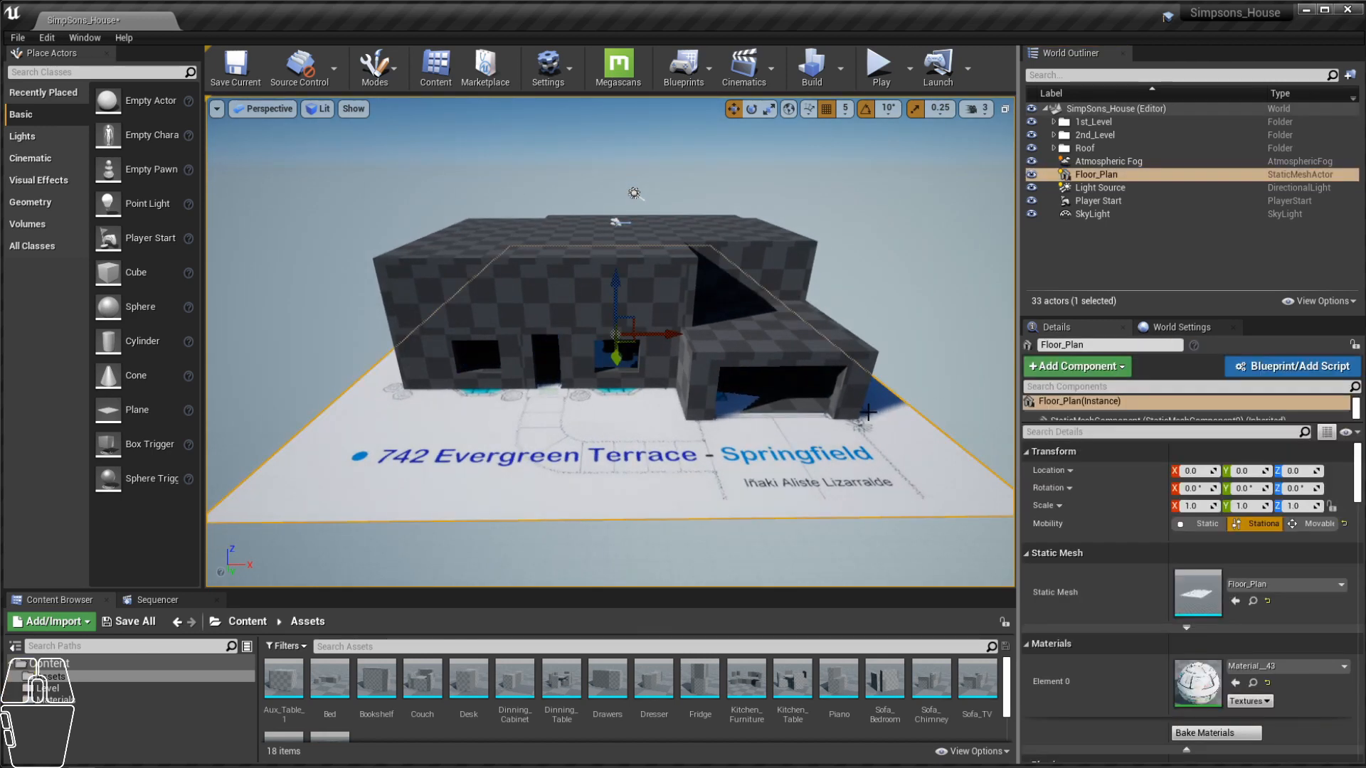
{"action": "key", "text": "Delete"}
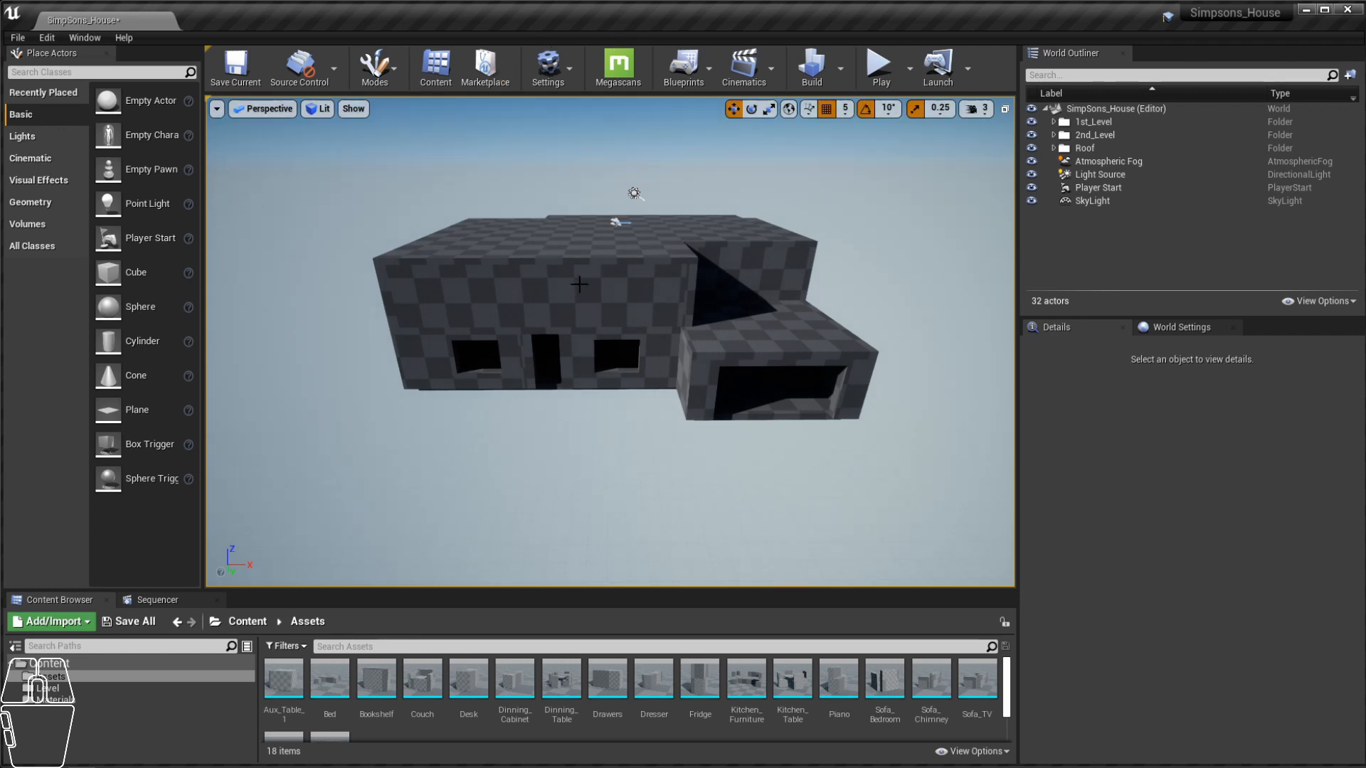
{"action": "scroll", "coordinate": [567, 258], "scroll_direction": "up", "scroll_amount": 3}
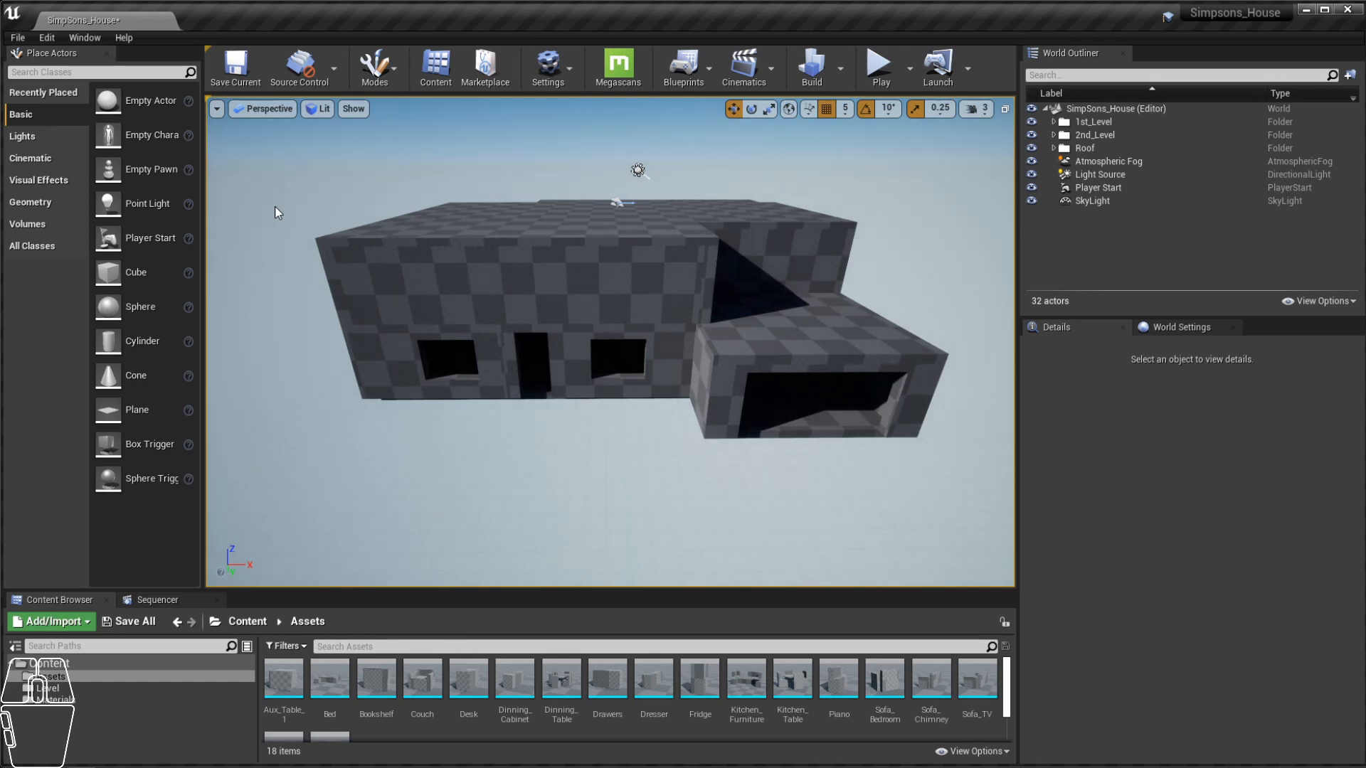
Step: List the placeable light types, then select the Light Source actor and inspect it above the roof and its effect on the house
{"action": "left_click", "coordinate": [36, 135]}
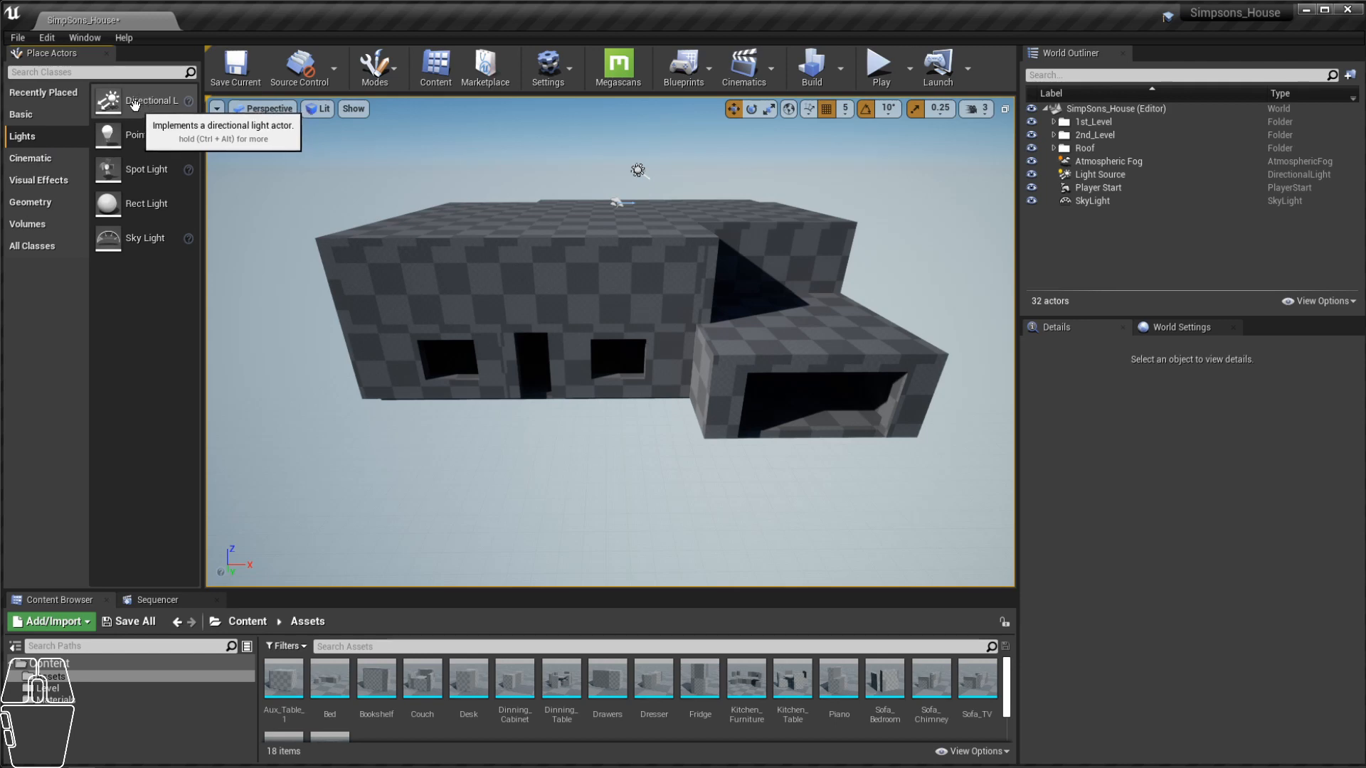
{"action": "left_click", "coordinate": [635, 168]}
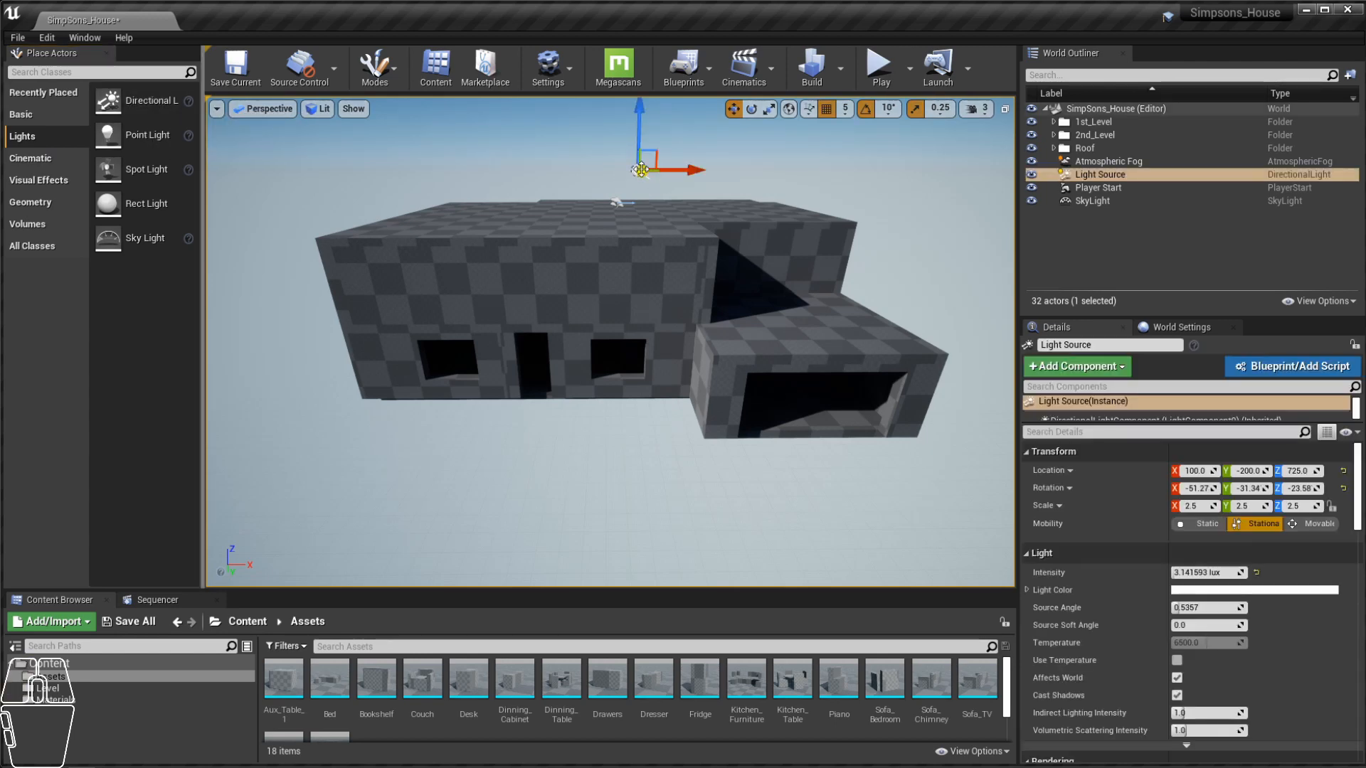
{"action": "key", "text": "f"}
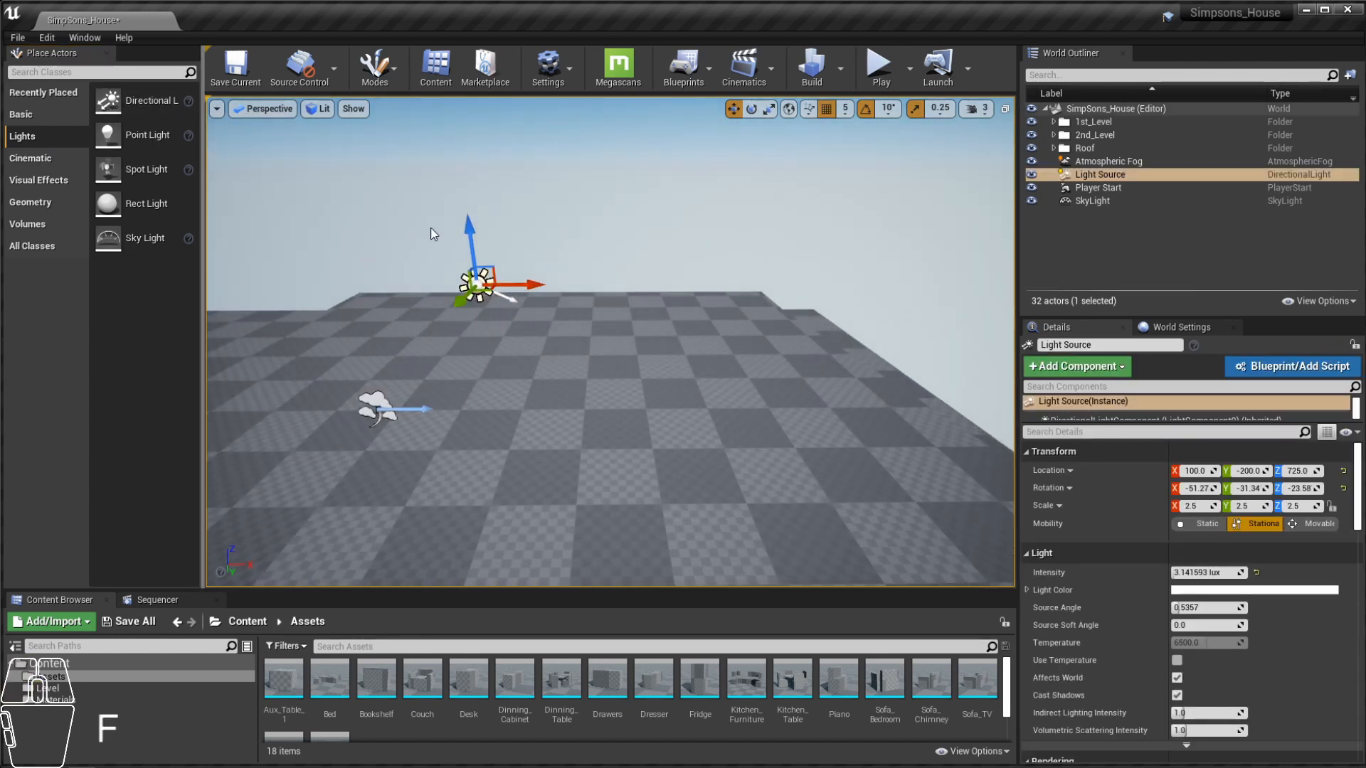
{"action": "scroll", "coordinate": [497, 283], "scroll_direction": "down", "scroll_amount": 8}
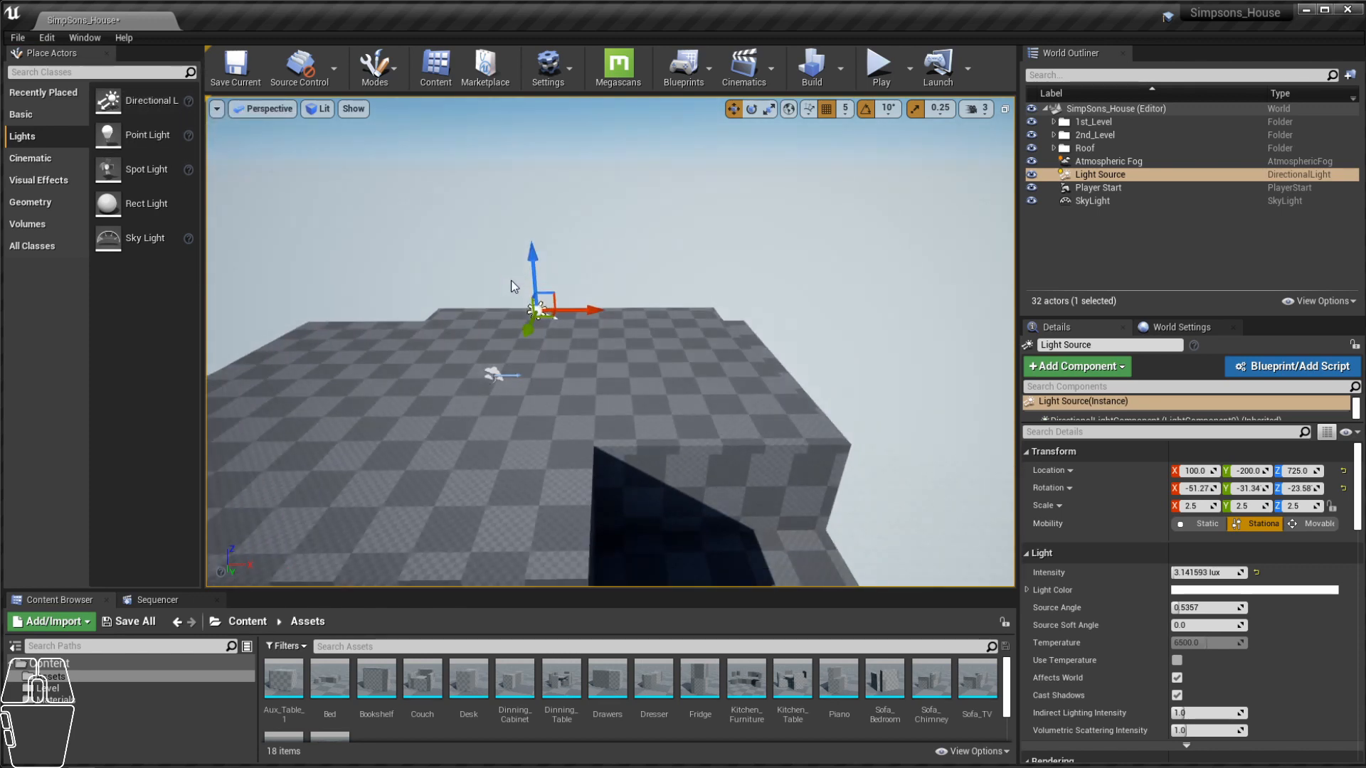
{"action": "mouse_move", "coordinate": [737, 233]}
{"action": "middle_mouse_down"}
{"action": "mouse_move", "coordinate": [704, 292]}
{"action": "mouse_move", "coordinate": [479, 470]}
{"action": "middle_mouse_up"}
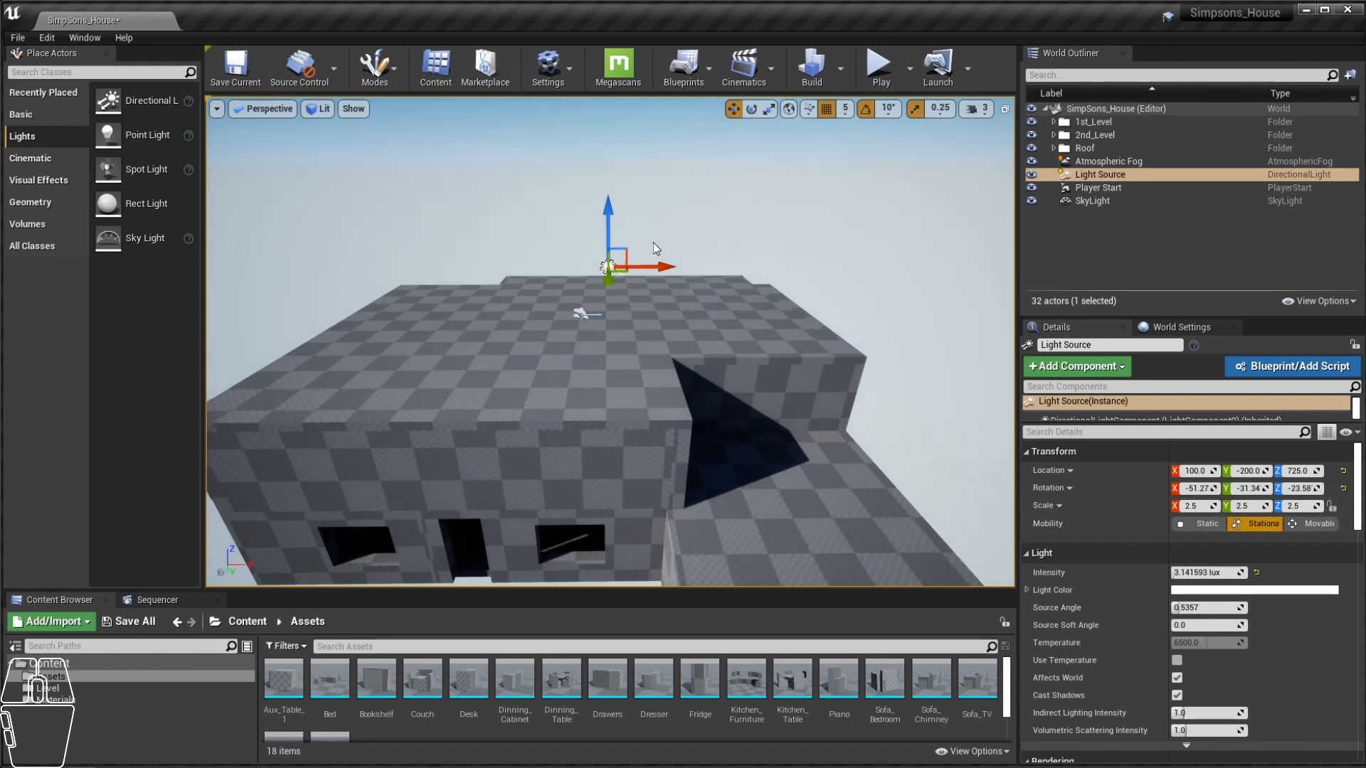
{"action": "middle_click_drag", "start_coordinate": [733, 309], "coordinate": [556, 440]}
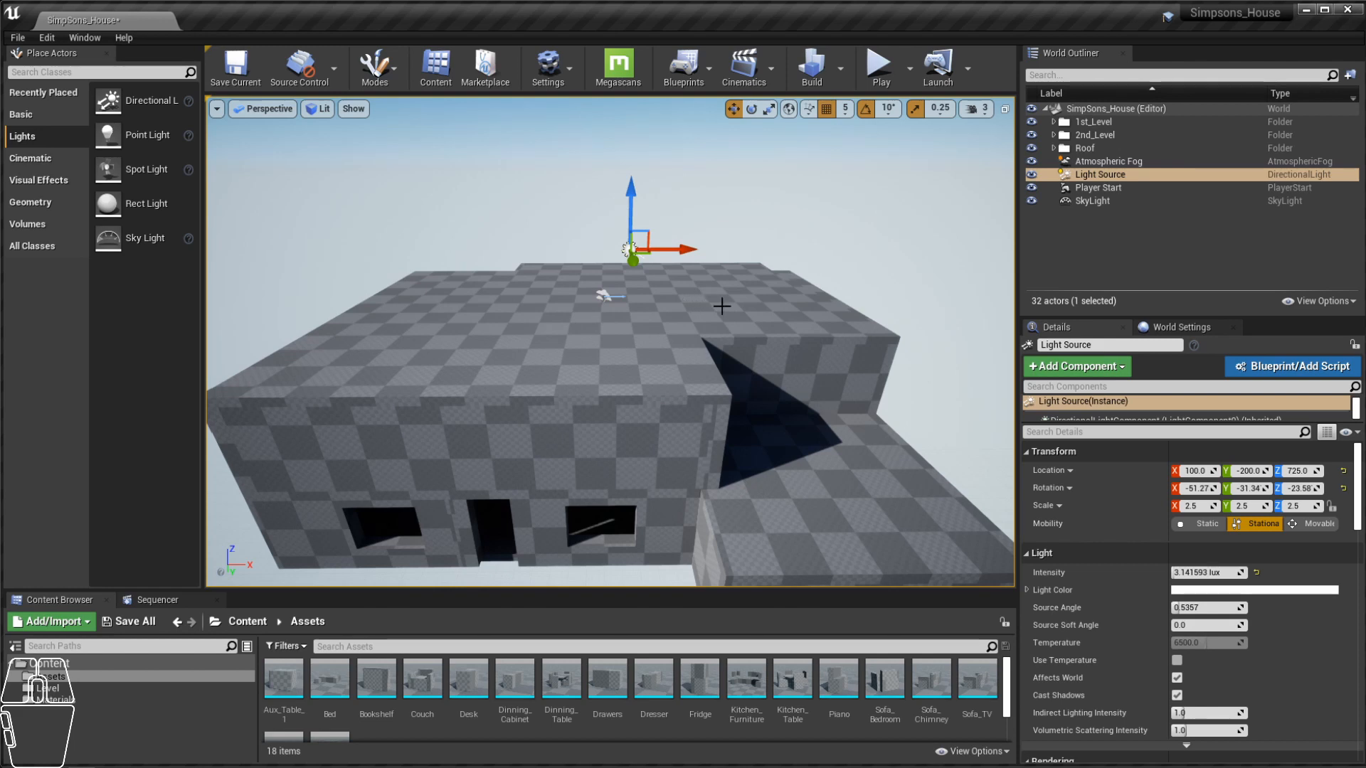
{"action": "scroll", "coordinate": [722, 306], "scroll_direction": "down", "scroll_amount": 1}
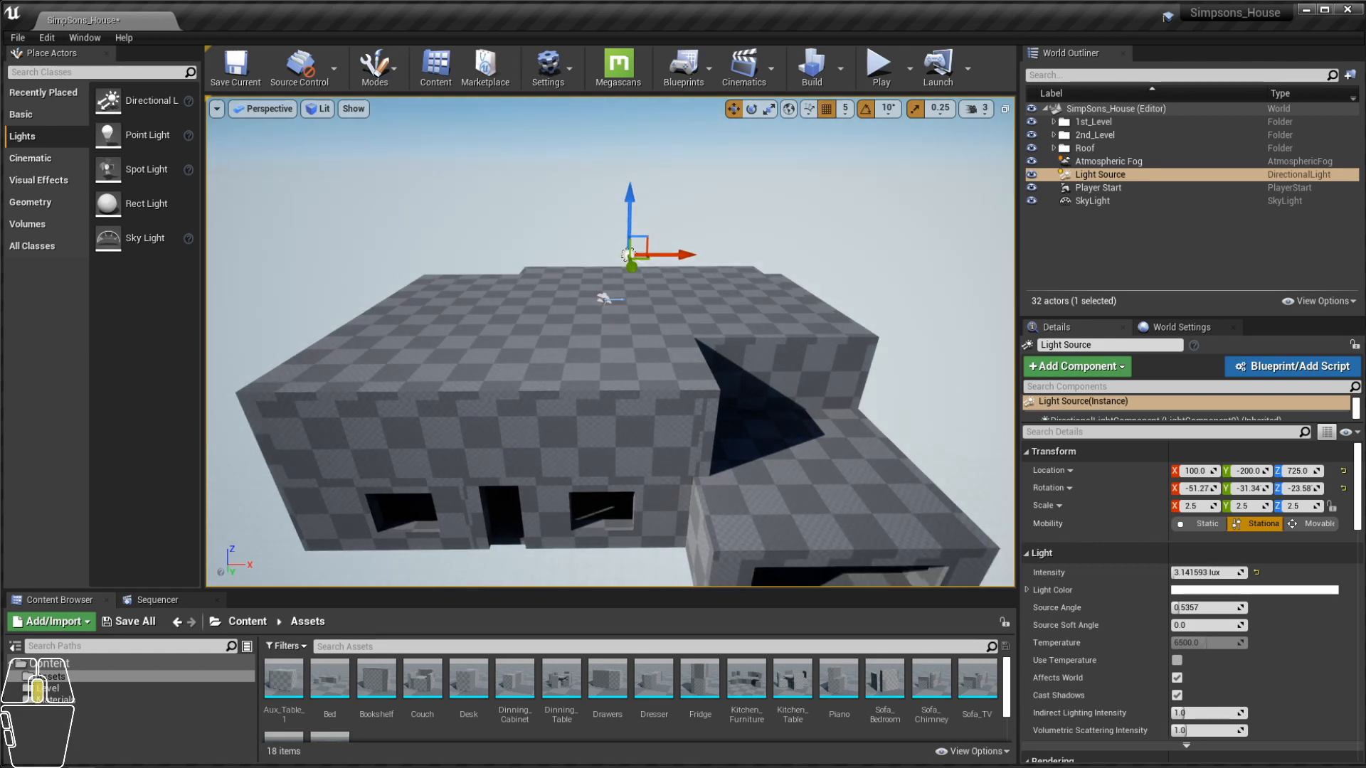
{"action": "middle_click_drag", "start_coordinate": [619, 473], "coordinate": [613, 539]}
{"action": "left_click_drag", "start_coordinate": [614, 540], "coordinate": [559, 411], "text": "alt"}
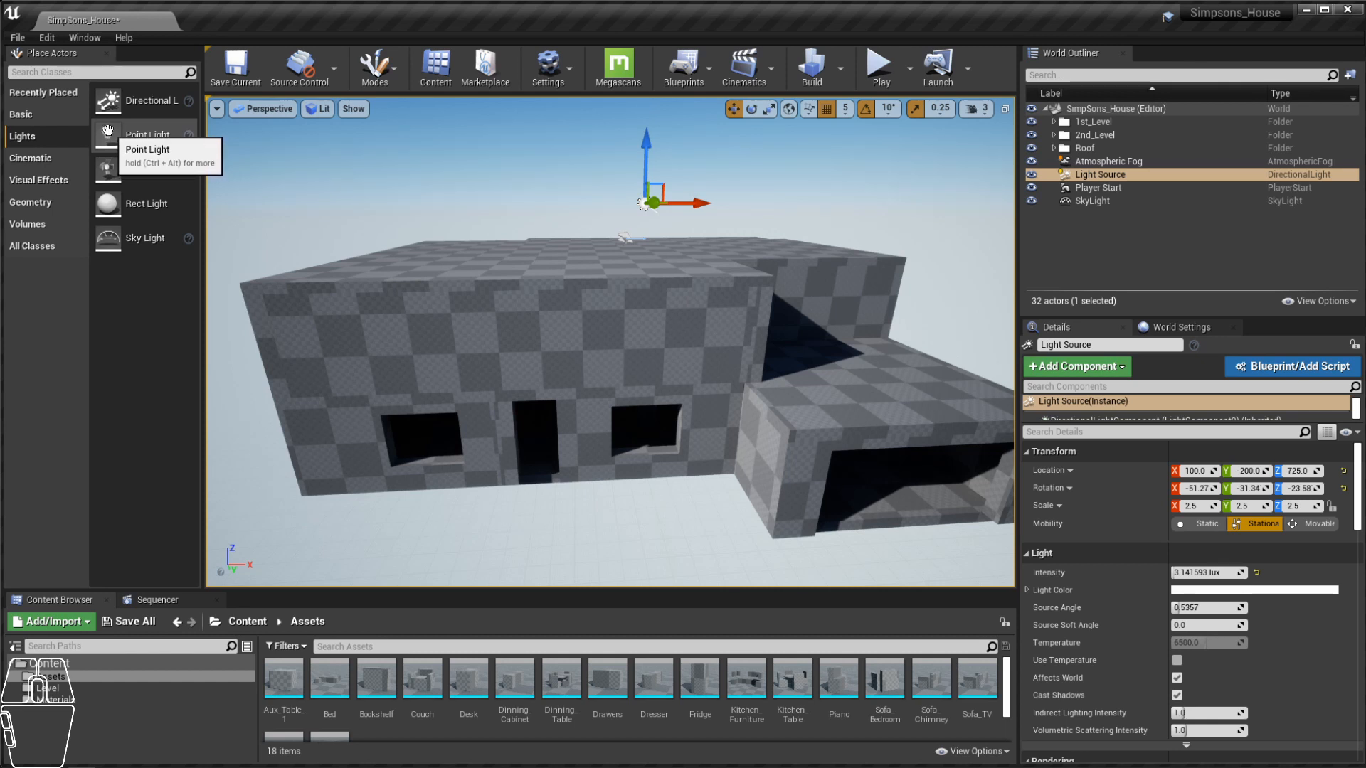
Step: Place a point light inside the house's front doorway
{"action": "left_click_drag", "start_coordinate": [108, 132], "coordinate": [531, 432]}
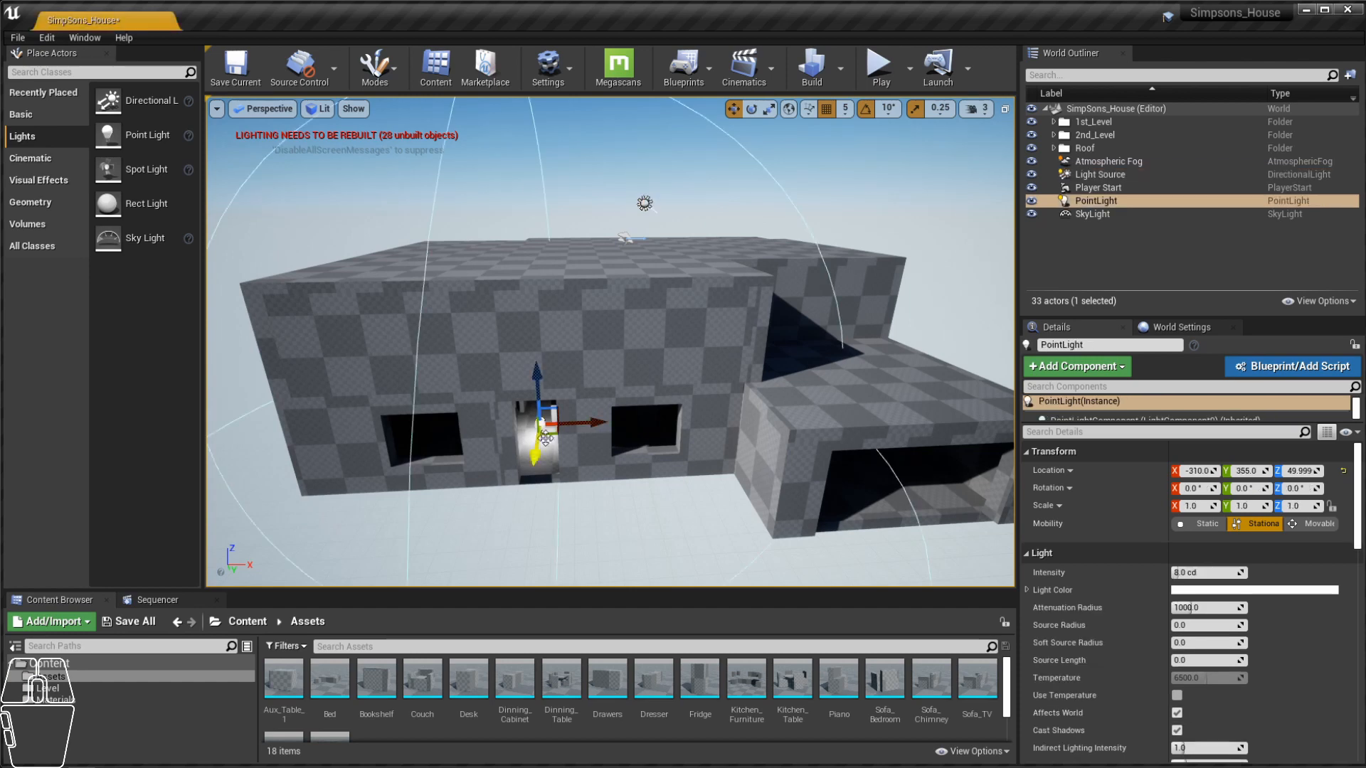
{"action": "scroll", "coordinate": [530, 432], "scroll_direction": "up", "scroll_amount": 5}
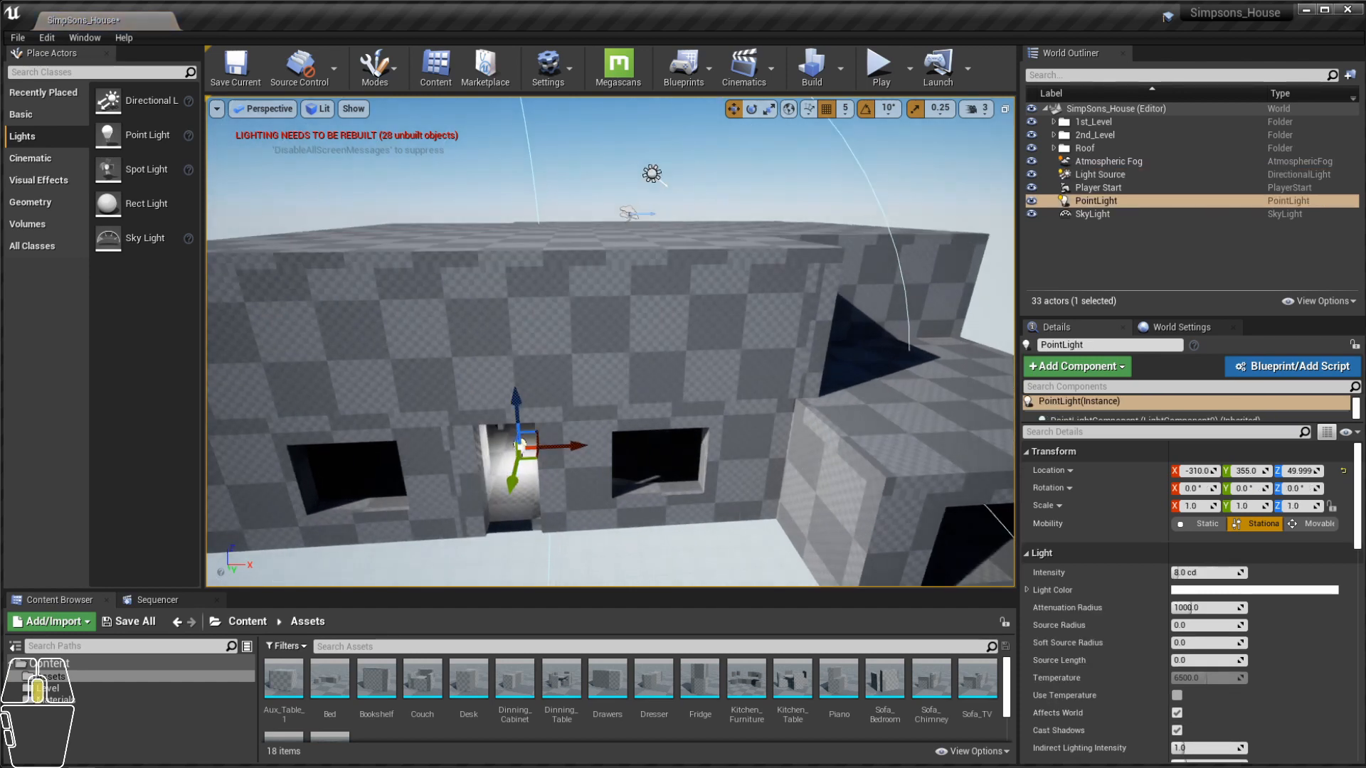
{"action": "scroll", "coordinate": [531, 432], "scroll_direction": "up", "scroll_amount": 8}
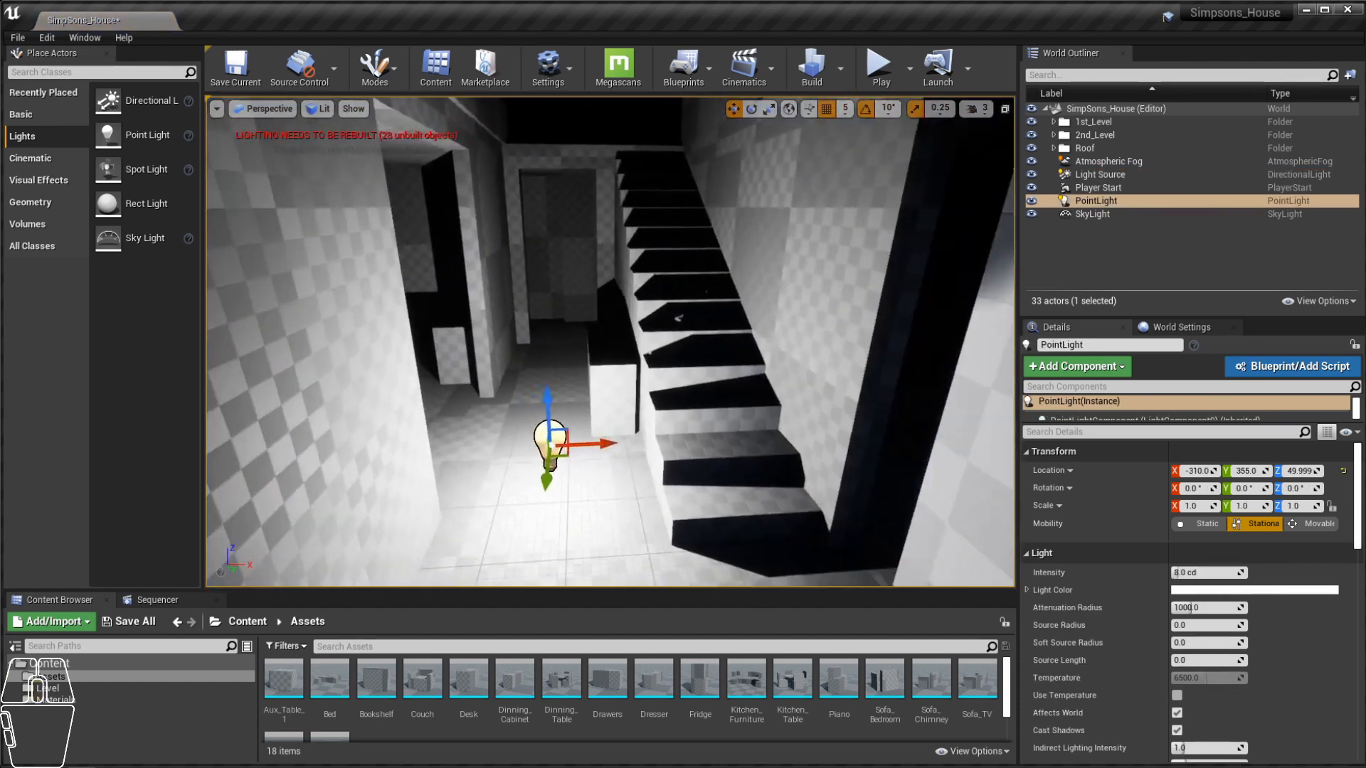
Step: Raise the point light in the entrance hall to Z 305
{"action": "left_click_drag", "start_coordinate": [548, 409], "coordinate": [607, 143]}
{"action": "middle_click_drag", "start_coordinate": [617, 227], "coordinate": [564, 95]}
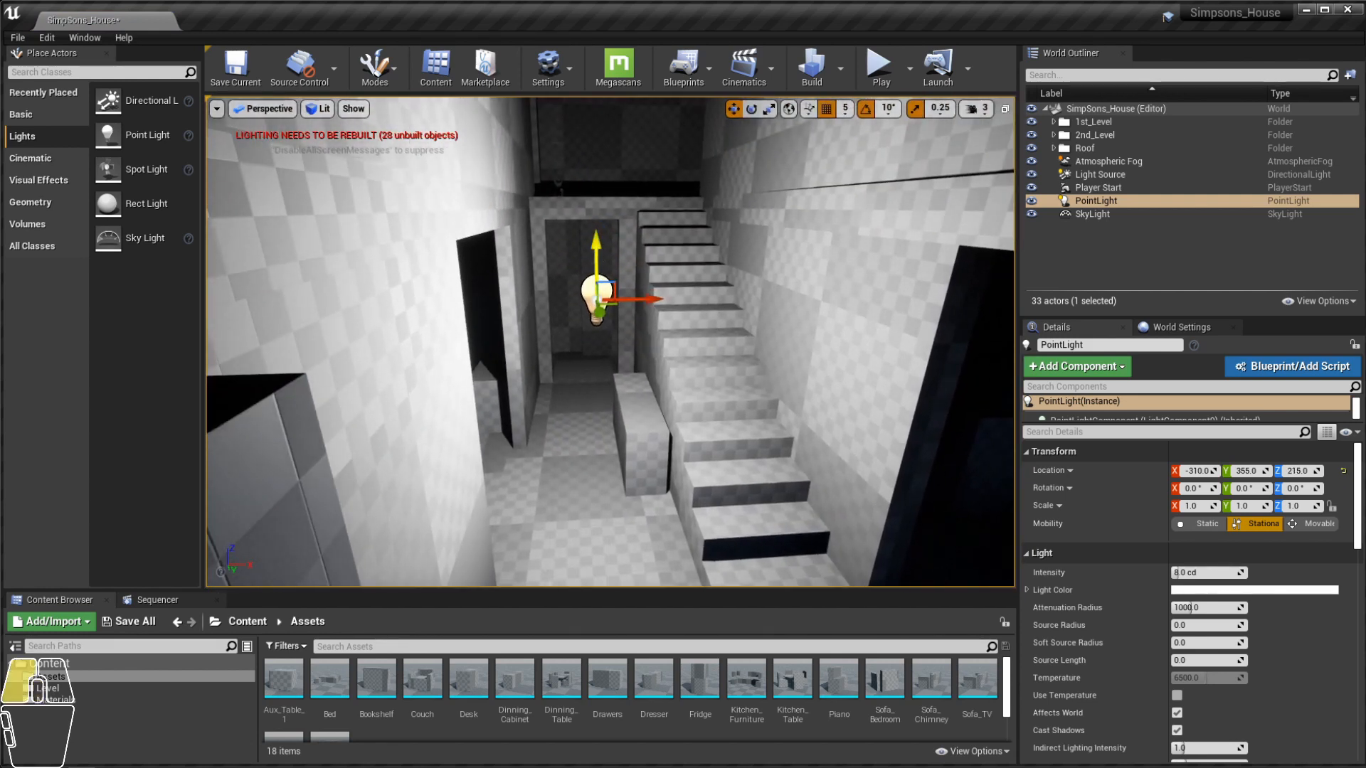
{"action": "left_click_drag", "start_coordinate": [597, 258], "coordinate": [596, 107]}
{"action": "scroll", "coordinate": [596, 114], "scroll_direction": "up", "scroll_amount": 3}
{"action": "scroll", "coordinate": [596, 114], "scroll_direction": "down", "scroll_amount": 6}
{"action": "middle_click_drag", "start_coordinate": [596, 114], "coordinate": [569, 89]}
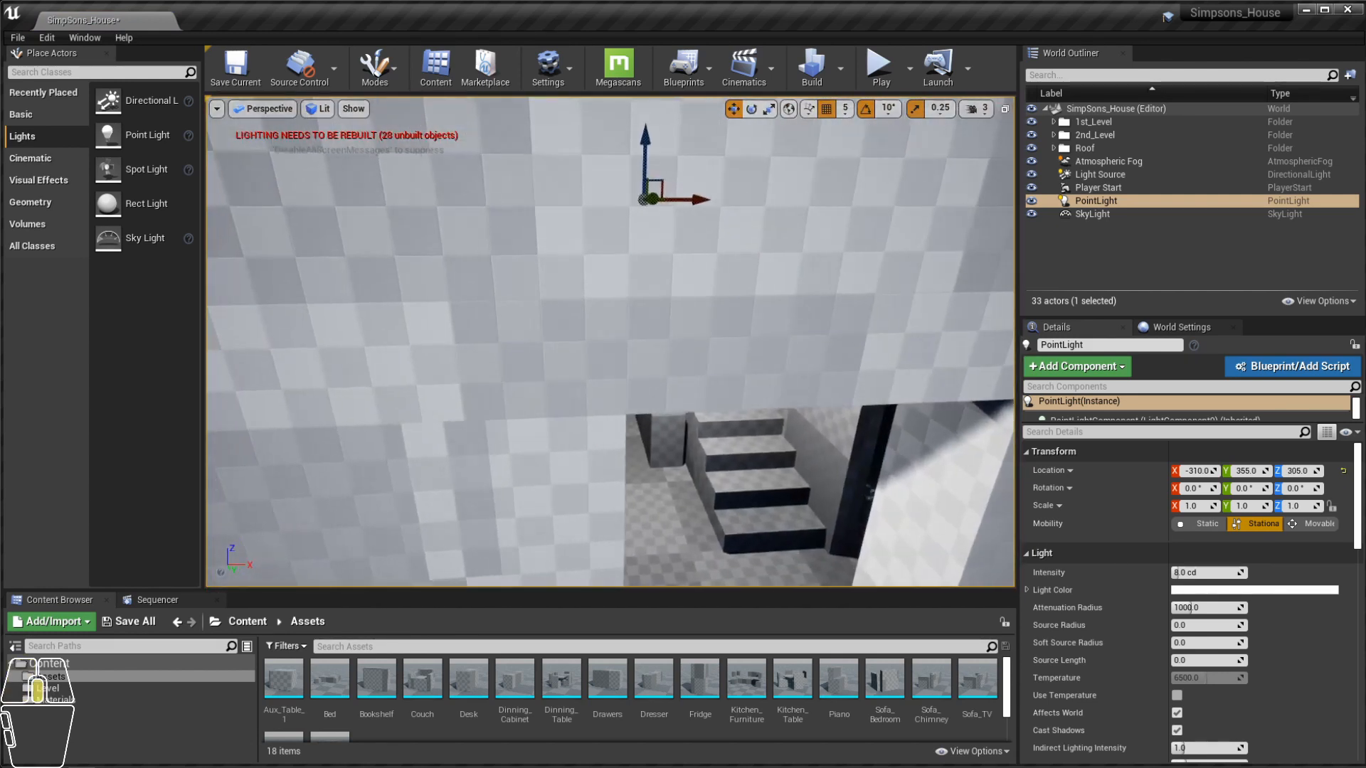
{"action": "middle_click_drag", "start_coordinate": [596, 214], "coordinate": [625, 235]}
{"action": "scroll", "coordinate": [625, 234], "scroll_direction": "up", "scroll_amount": 5}
{"action": "scroll", "coordinate": [635, 227], "scroll_direction": "down", "scroll_amount": 12}
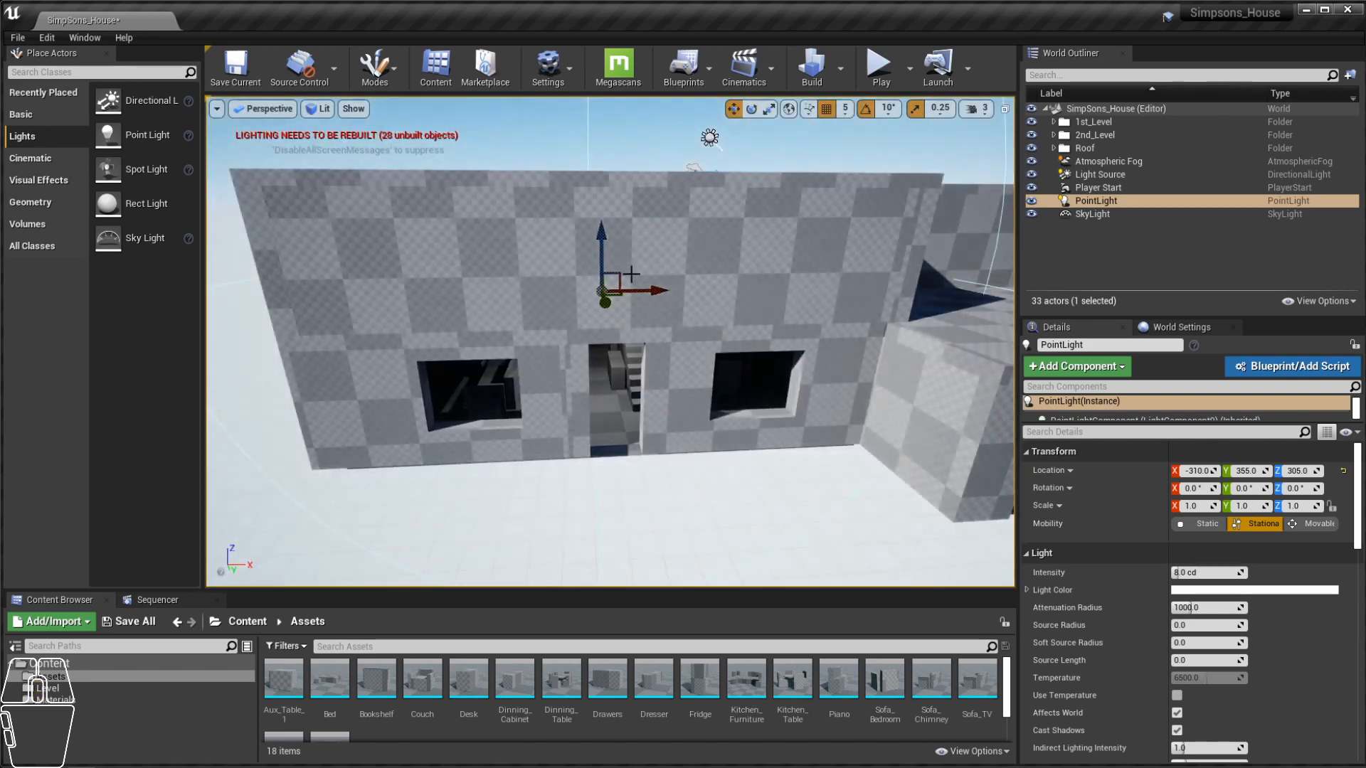
Step: Select the Roof2 mesh and hide it to expose the house interior from above
{"action": "left_click_drag", "start_coordinate": [631, 274], "coordinate": [696, 257], "text": "alt"}
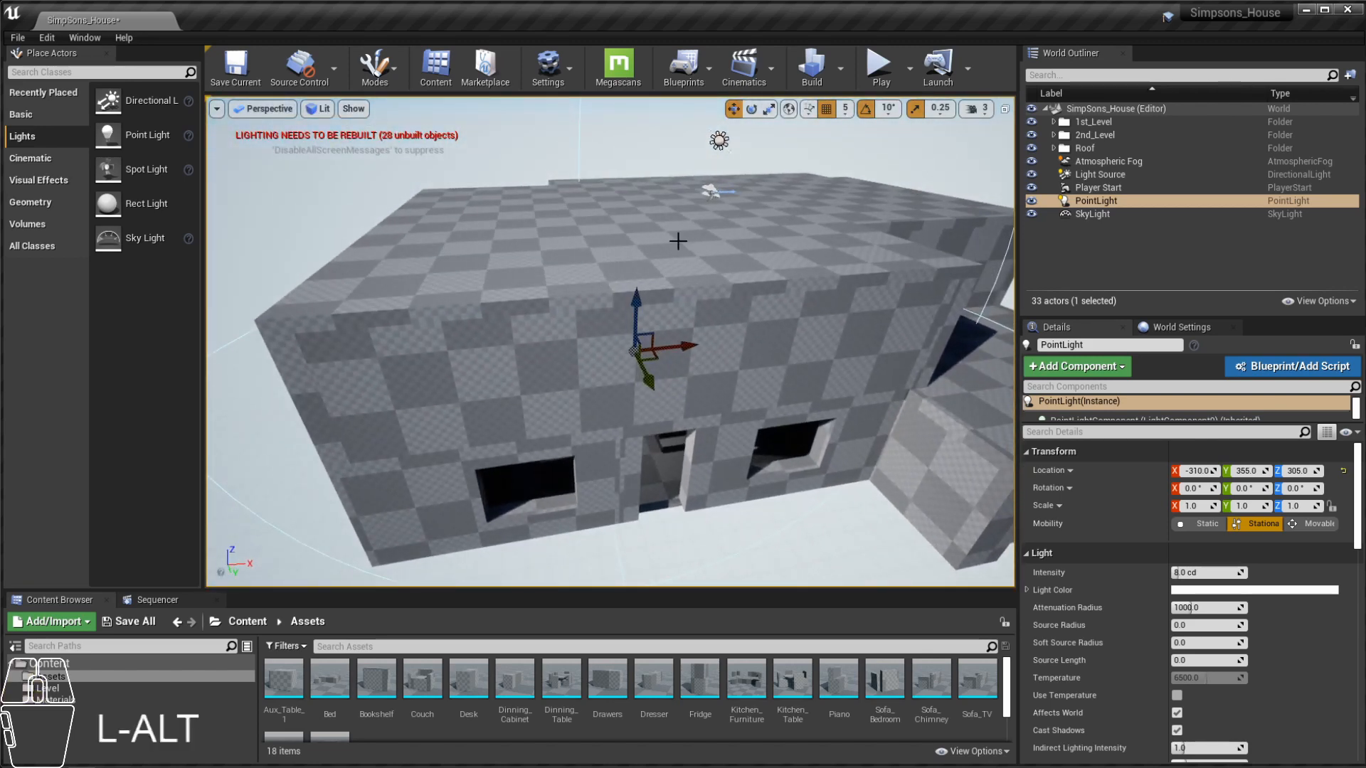
{"action": "left_click", "coordinate": [669, 234]}
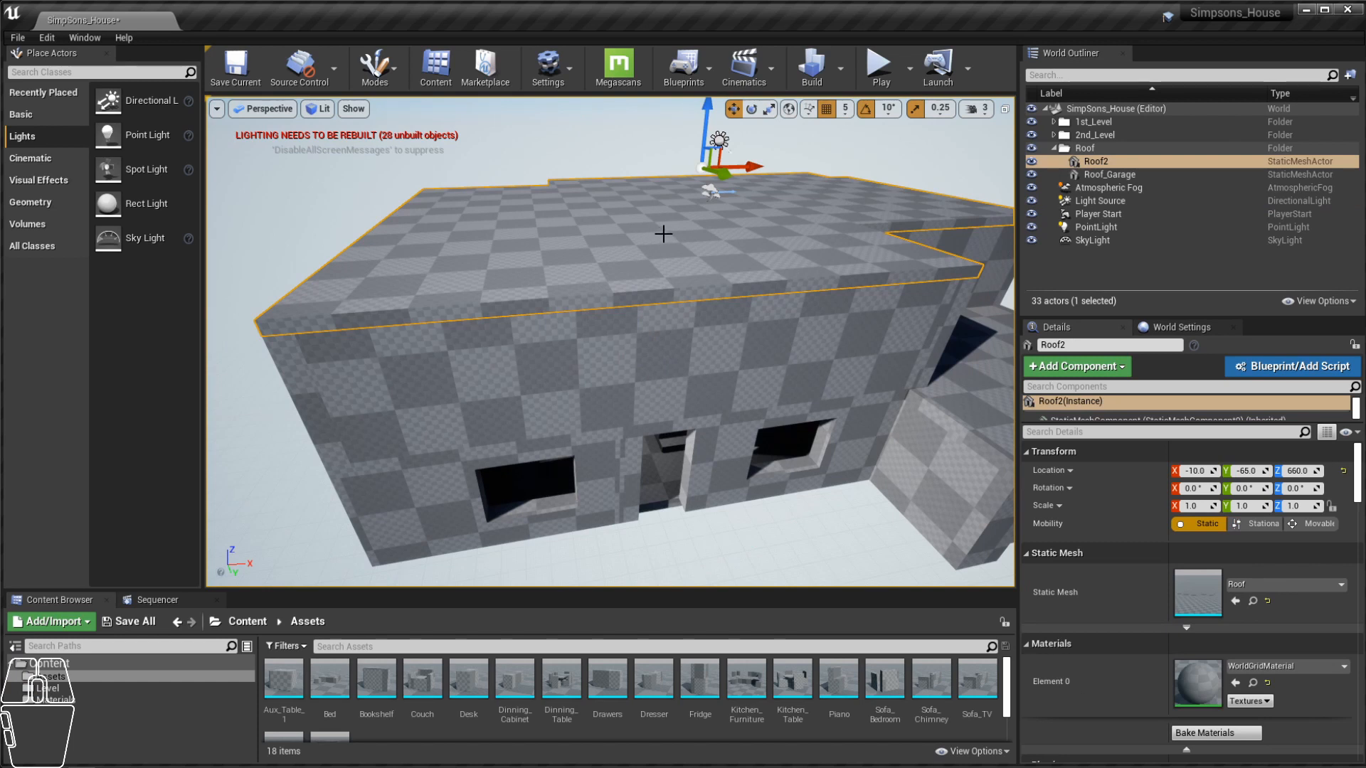
{"action": "key", "text": "h"}
{"action": "right_click_drag", "start_coordinate": [664, 234], "coordinate": [664, 233]}
{"action": "scroll", "coordinate": [663, 234], "scroll_direction": "down", "scroll_amount": 5}
{"action": "scroll", "coordinate": [614, 340], "scroll_direction": "up", "scroll_amount": 4}
{"action": "left_click_drag", "start_coordinate": [614, 340], "coordinate": [583, 527], "text": "alt"}
Step: Select the point light and move it above the staircase hall to X -265, Y 230, Z 370
{"action": "left_click", "coordinate": [613, 414]}
{"action": "scroll", "coordinate": [613, 414], "scroll_direction": "up", "scroll_amount": 4}
{"action": "right_click_drag", "start_coordinate": [583, 527], "coordinate": [558, 391], "text": "alt"}
{"action": "left_click_drag", "start_coordinate": [558, 391], "coordinate": [567, 430], "text": "alt"}
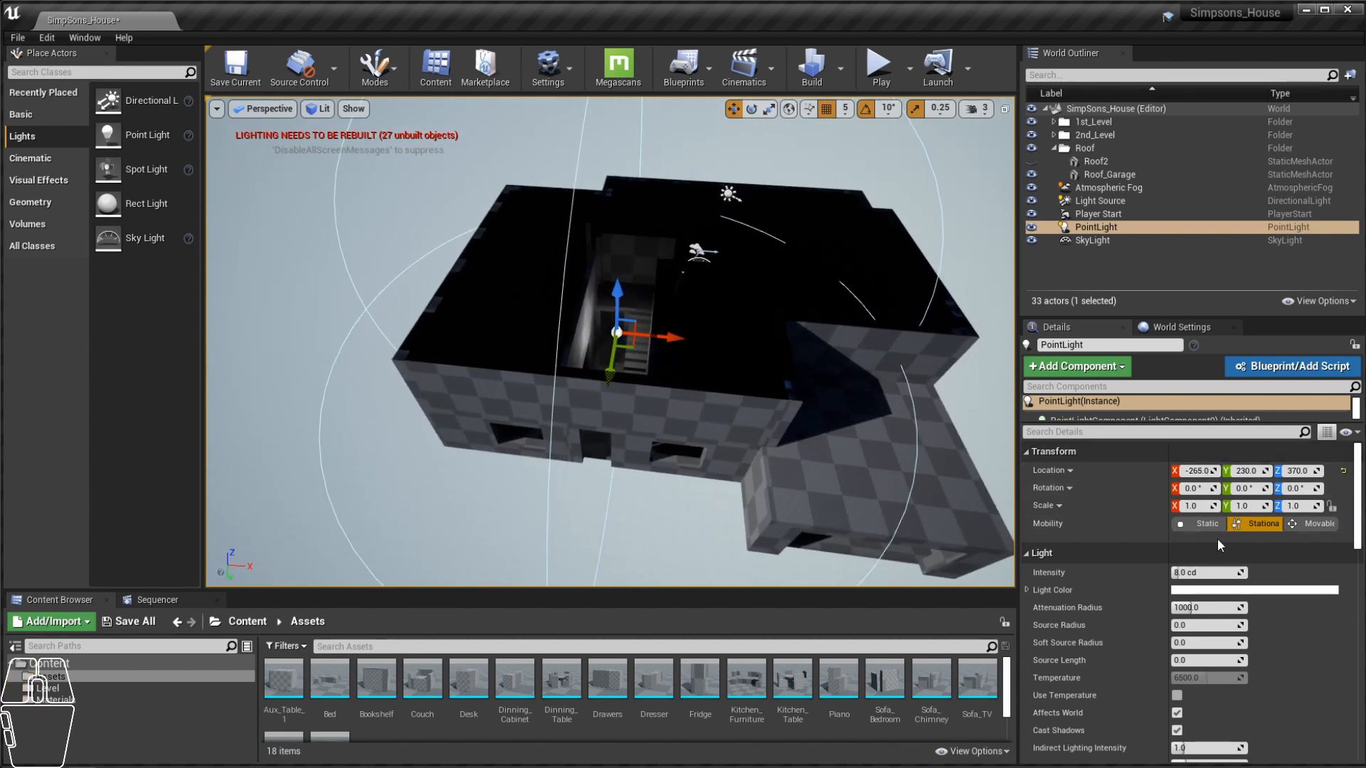
Step: Give the point light a pale warm yellow colour with hue about 52.6, saturation 0.229 and value 1.0
{"action": "key", "text": "f"}
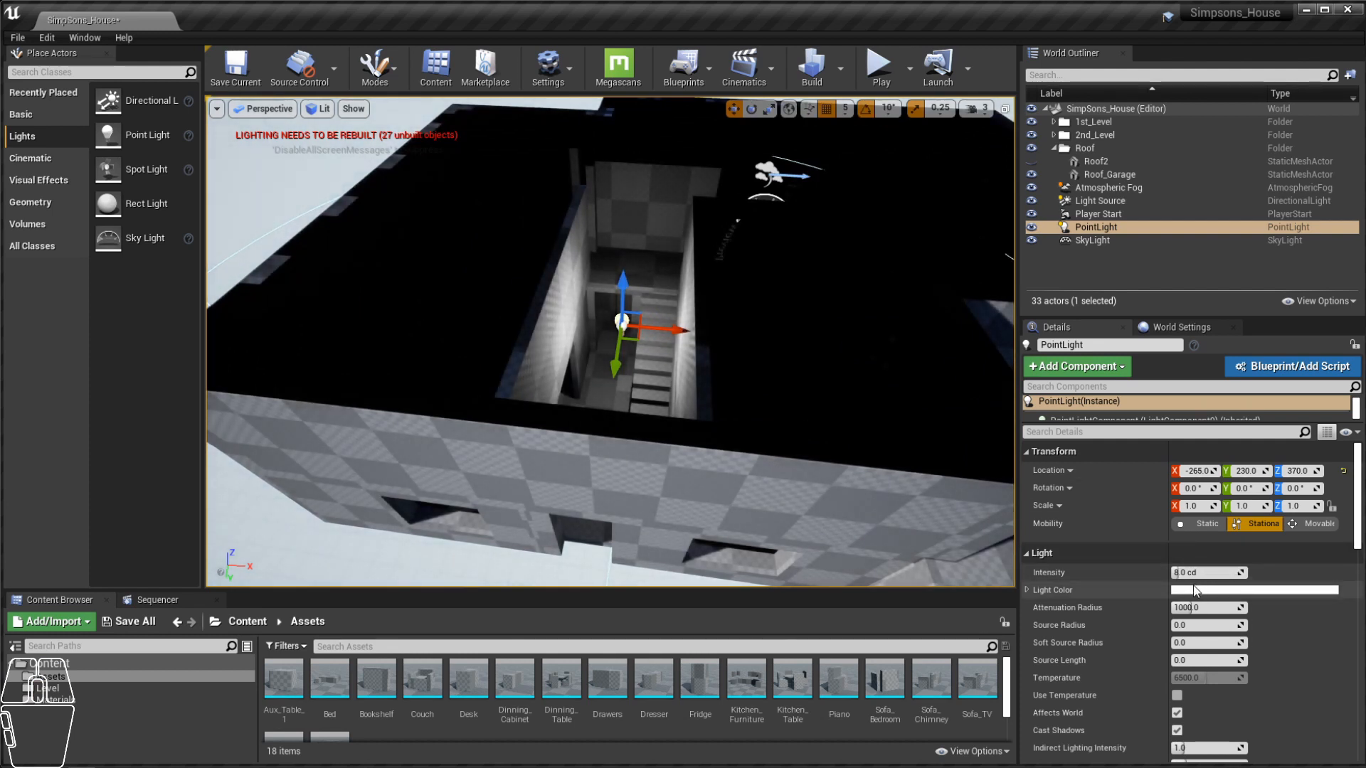
{"action": "left_click", "coordinate": [1241, 590]}
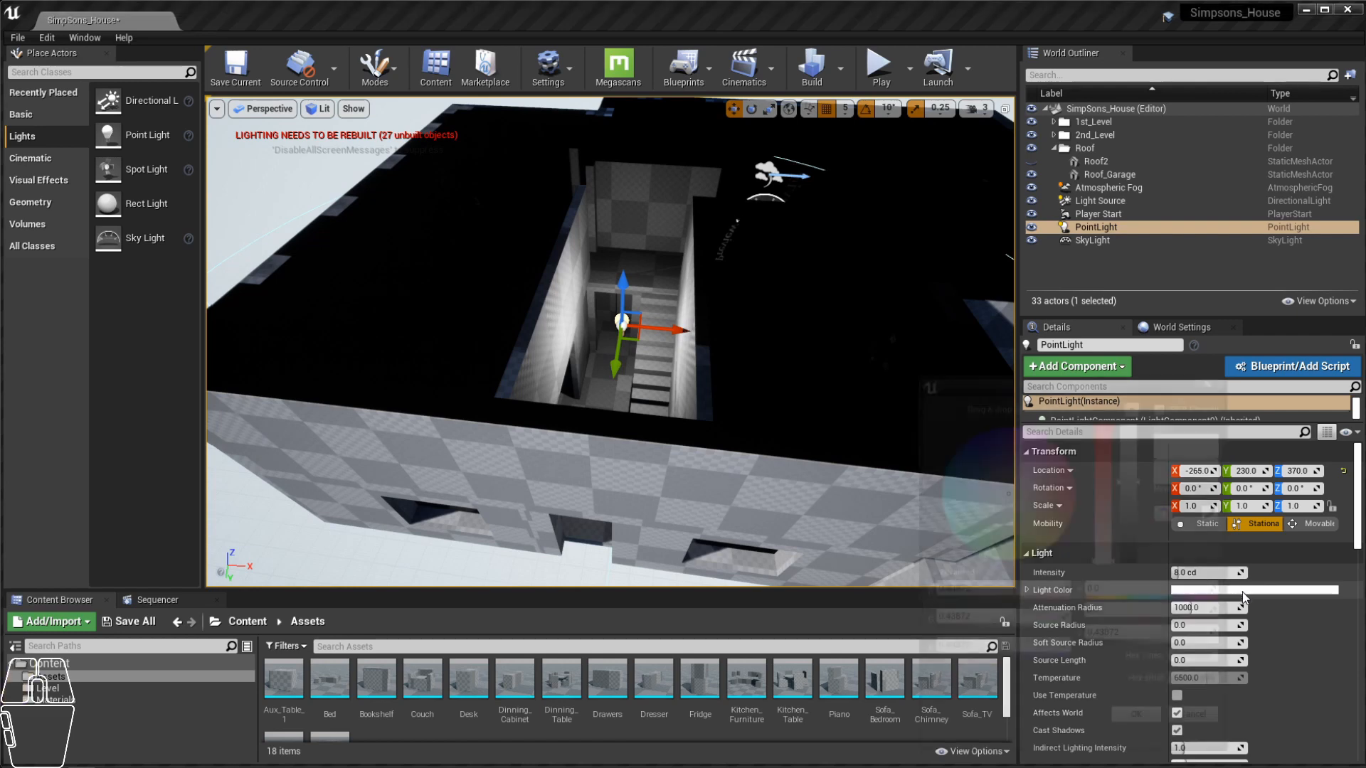
{"action": "left_click_drag", "start_coordinate": [1016, 468], "coordinate": [1043, 539]}
{"action": "left_click", "coordinate": [1115, 537]}
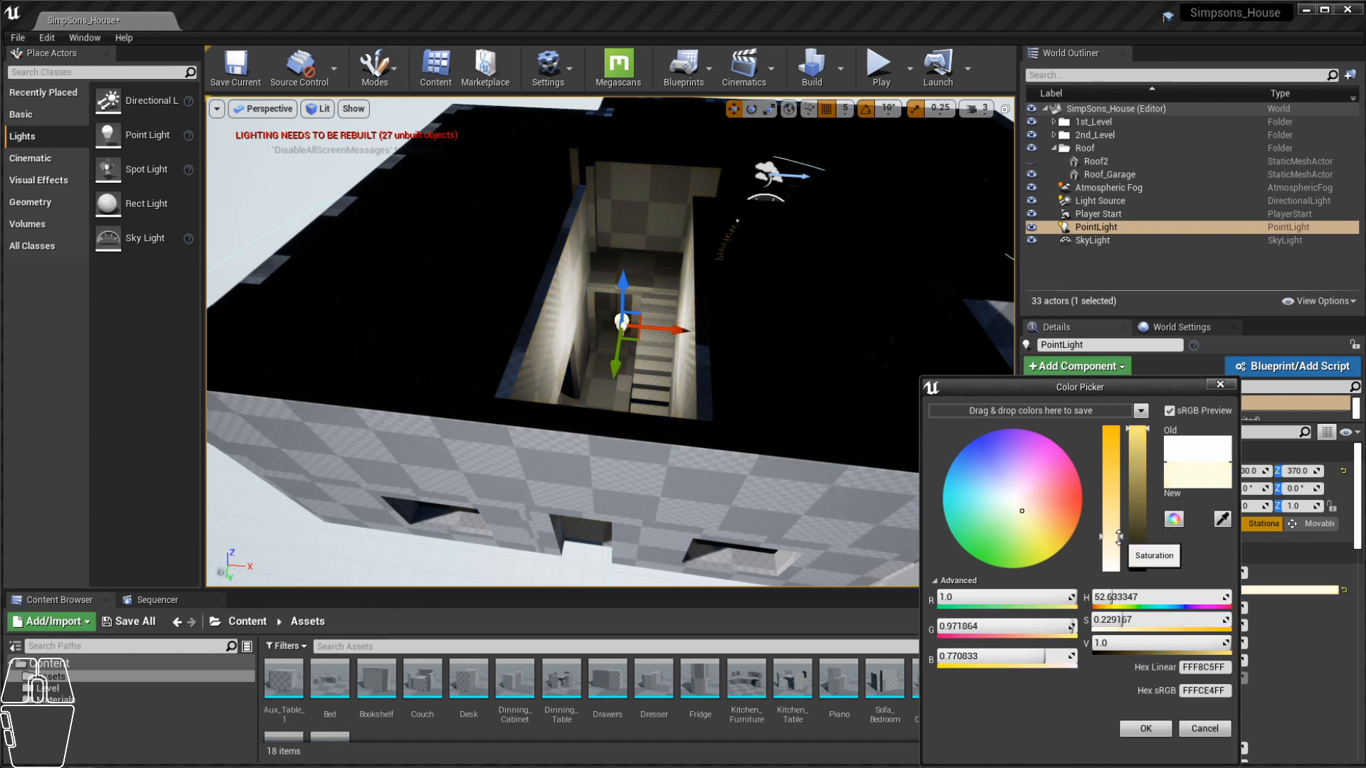
{"action": "left_click", "coordinate": [1220, 384]}
{"action": "right_click_drag", "start_coordinate": [640, 427], "coordinate": [626, 384]}
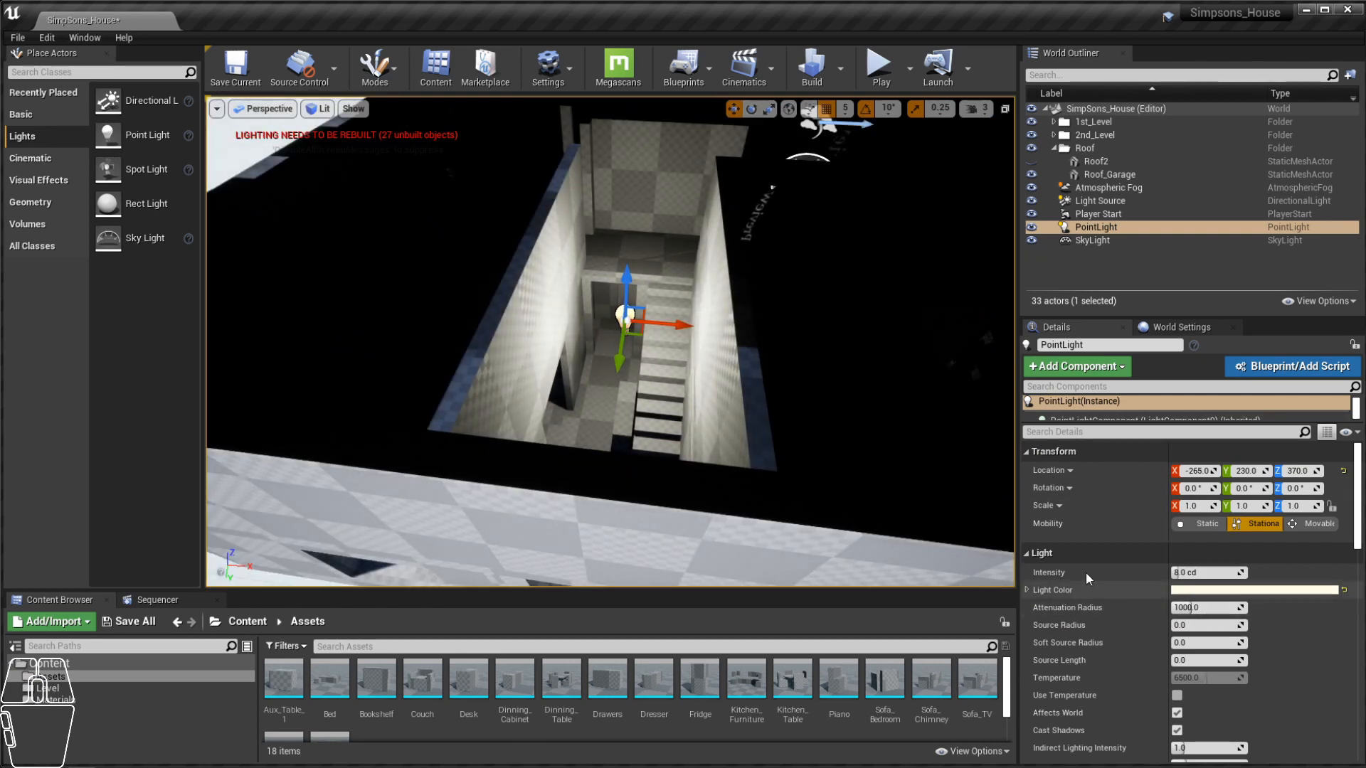
Step: Reduce the point light's attenuation radius to about 582.7
{"action": "scroll", "coordinate": [611, 341], "scroll_direction": "down", "scroll_amount": 5}
{"action": "left_click_drag", "start_coordinate": [711, 384], "coordinate": [848, 267], "text": "alt"}
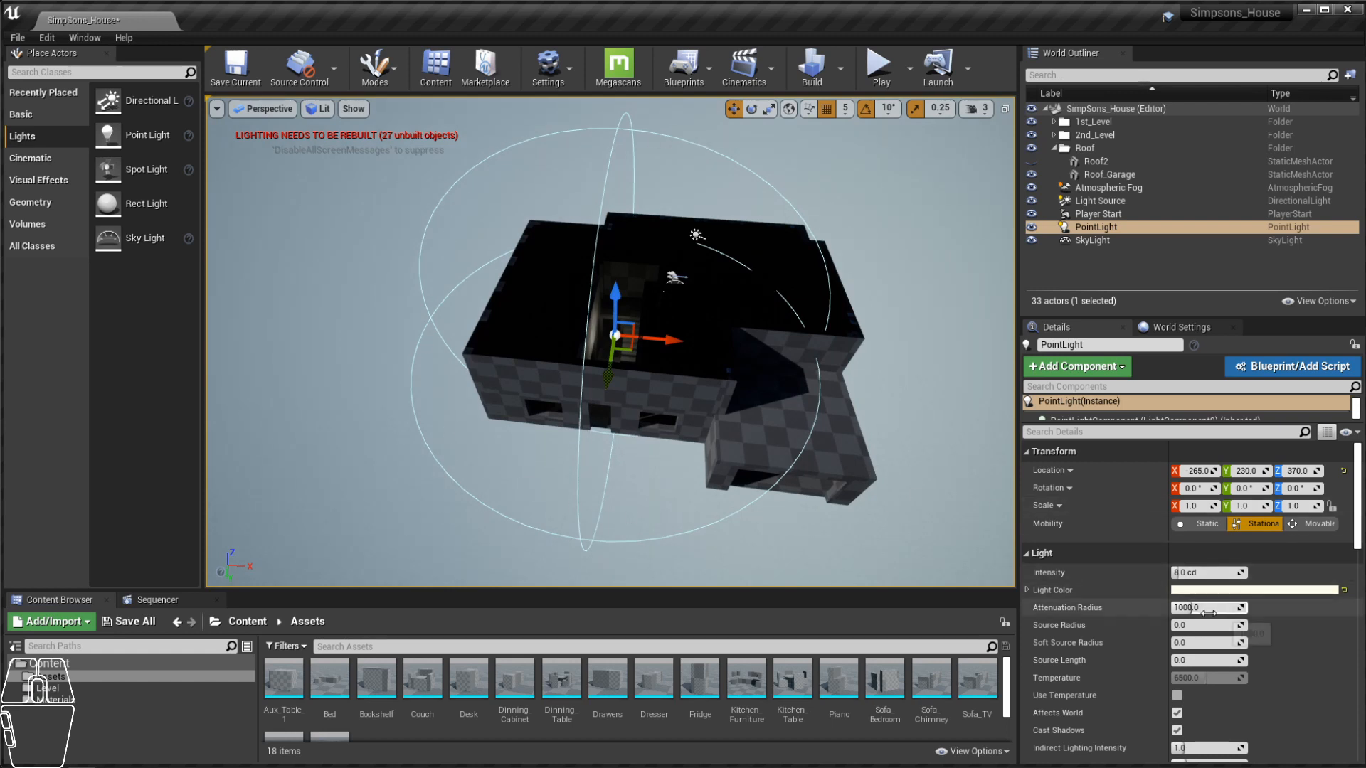
{"action": "left_click", "coordinate": [1190, 609]}
{"action": "left_click_drag", "start_coordinate": [1189, 609], "coordinate": [1189, 609]}
{"action": "scroll", "coordinate": [785, 419], "scroll_direction": "up", "scroll_amount": 10}
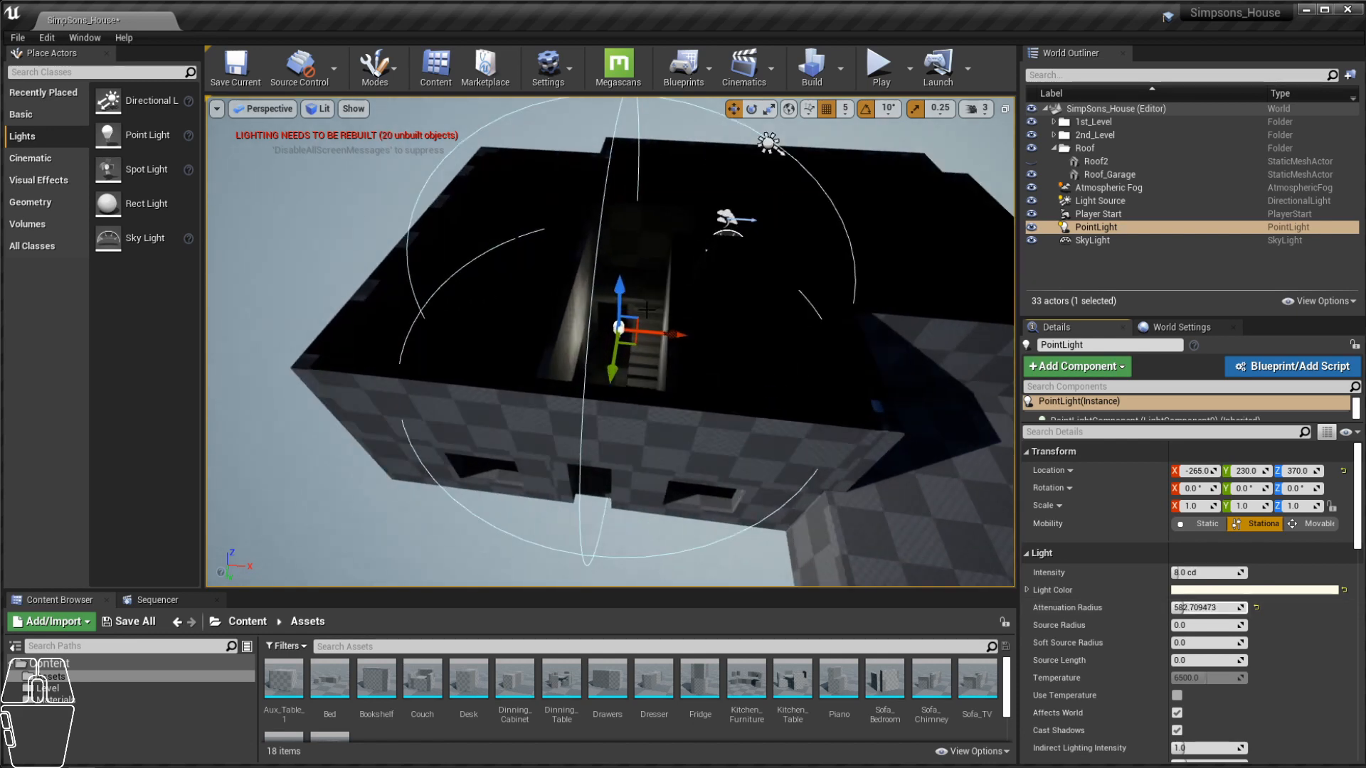
{"action": "left_click_drag", "start_coordinate": [1190, 608], "coordinate": [1193, 607]}
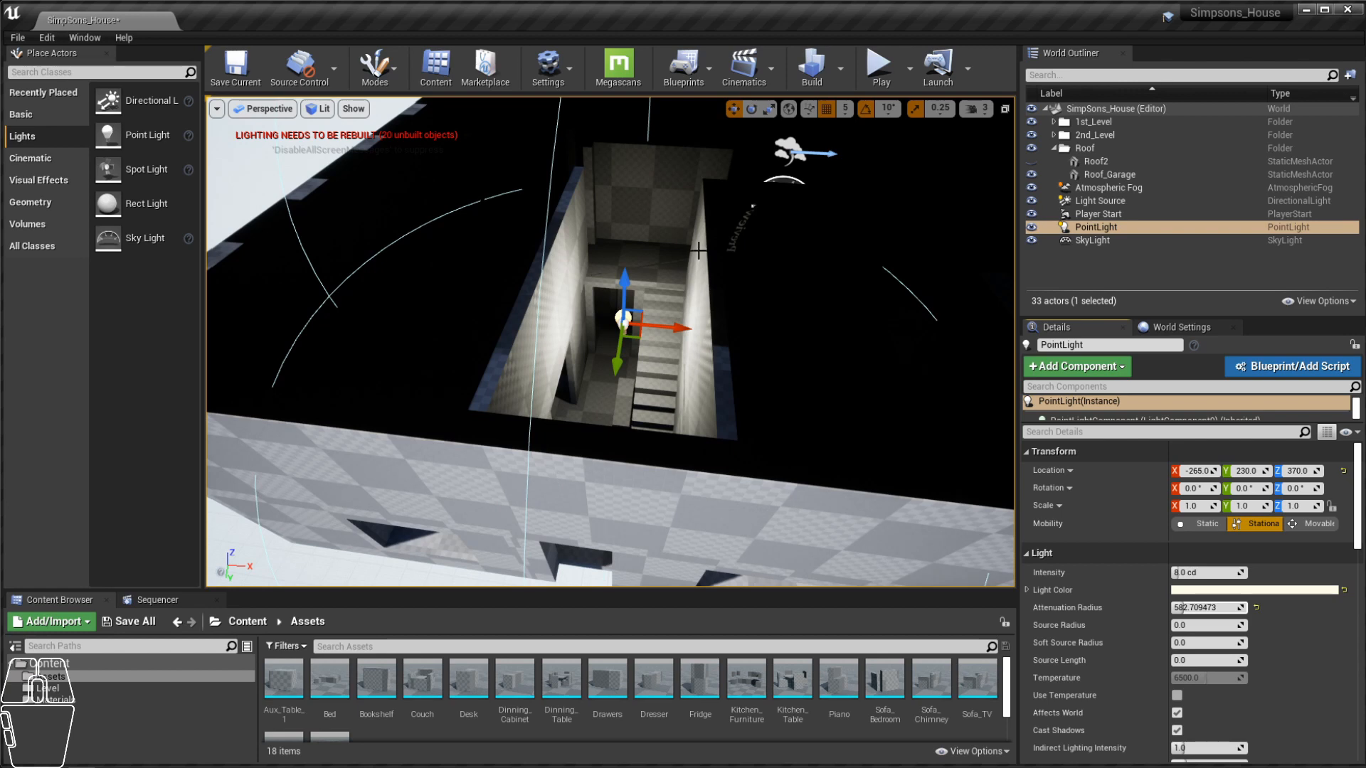
Step: Shift the point light along the X axis over the stairs, trying several positions and settling on X -245
{"action": "left_click_drag", "start_coordinate": [698, 250], "coordinate": [740, 213], "text": "alt"}
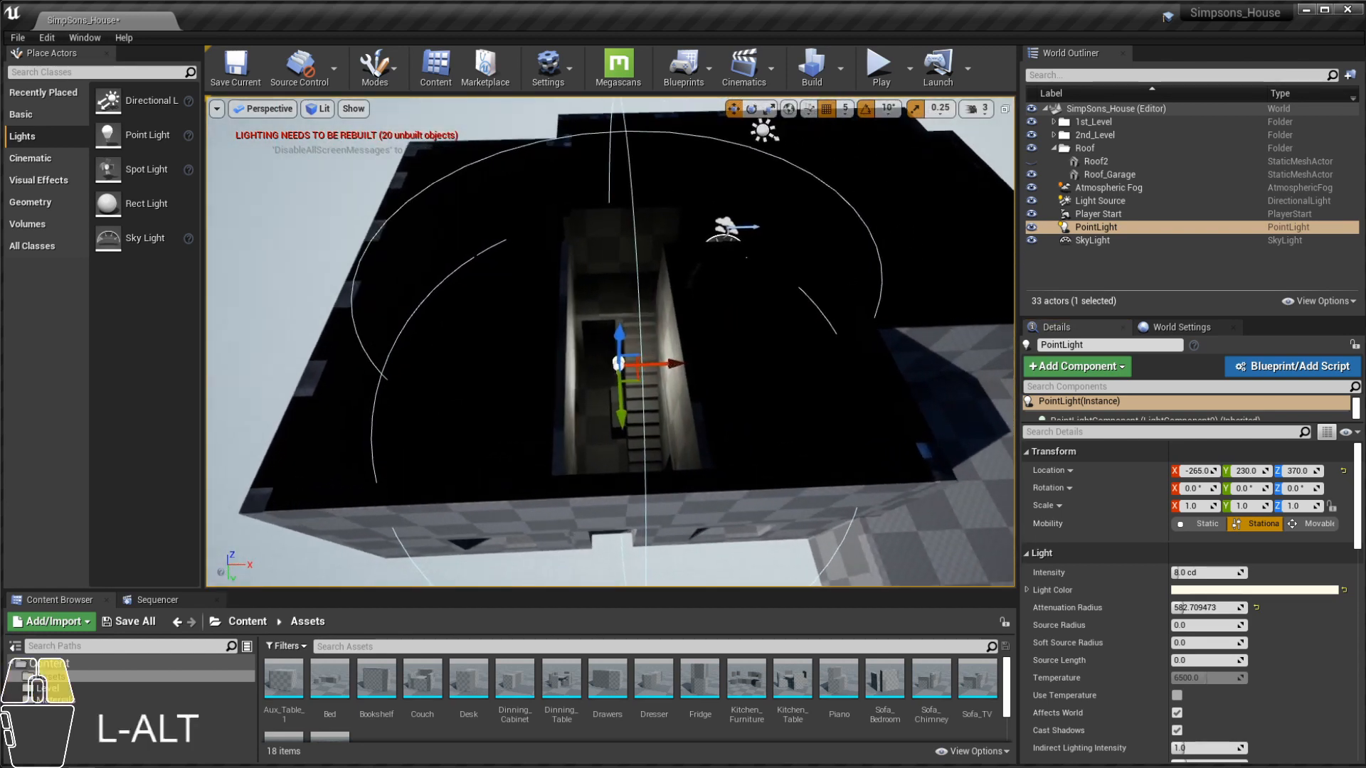
{"action": "right_click_drag", "start_coordinate": [740, 213], "coordinate": [833, 235], "text": "alt"}
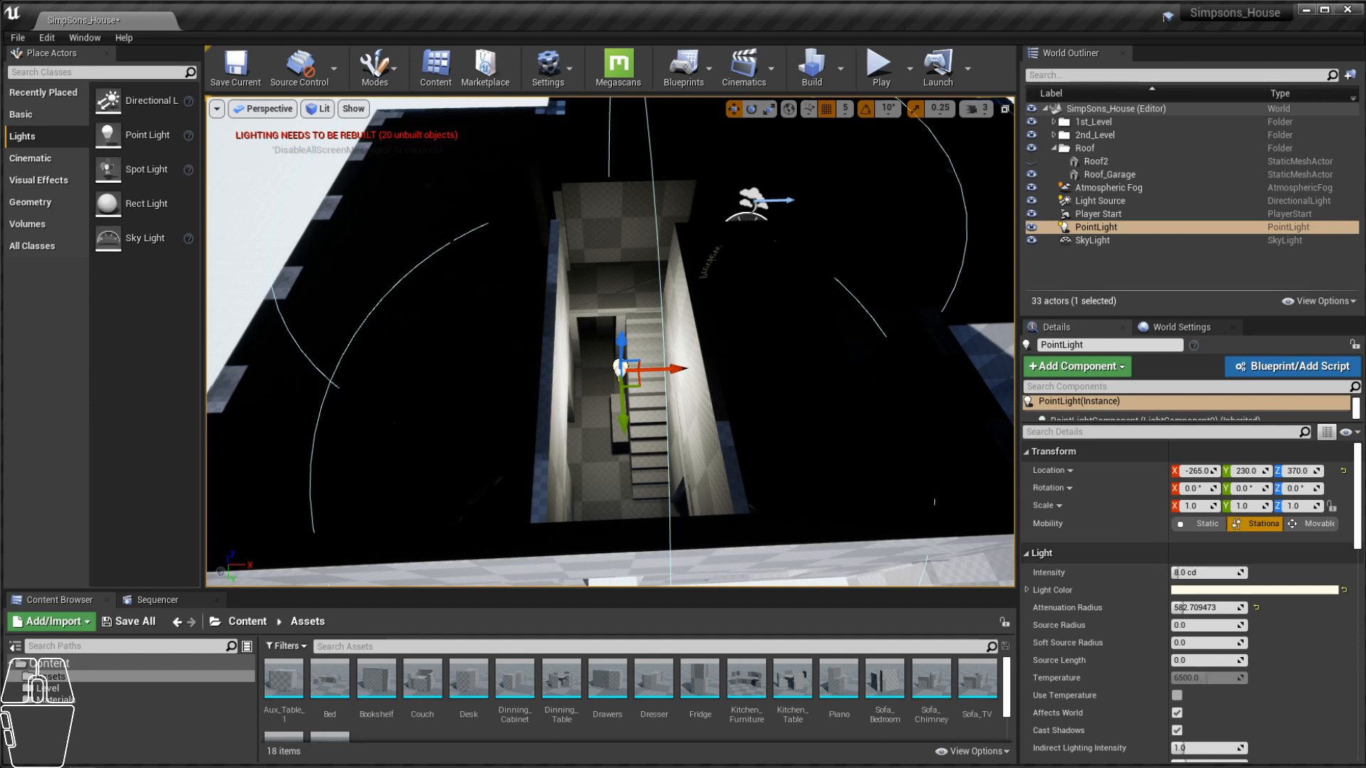
{"action": "mouse_move", "coordinate": [661, 369]}
{"action": "left_mouse_down"}
{"action": "mouse_move", "coordinate": [703, 371]}
{"action": "mouse_move", "coordinate": [642, 374]}
{"action": "mouse_move", "coordinate": [703, 370]}
{"action": "mouse_move", "coordinate": [641, 375]}
{"action": "mouse_move", "coordinate": [664, 373]}
{"action": "left_mouse_up"}
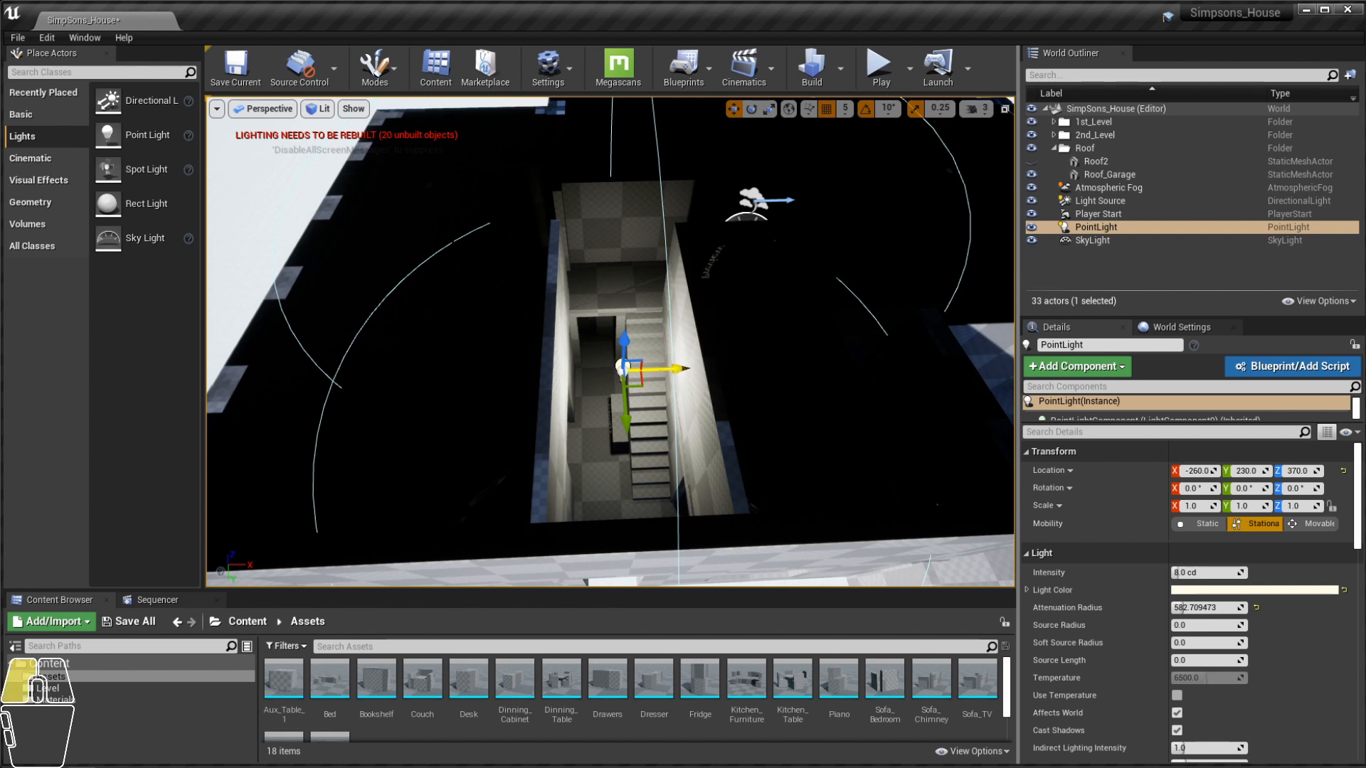
{"action": "left_click_drag", "start_coordinate": [662, 369], "coordinate": [683, 364]}
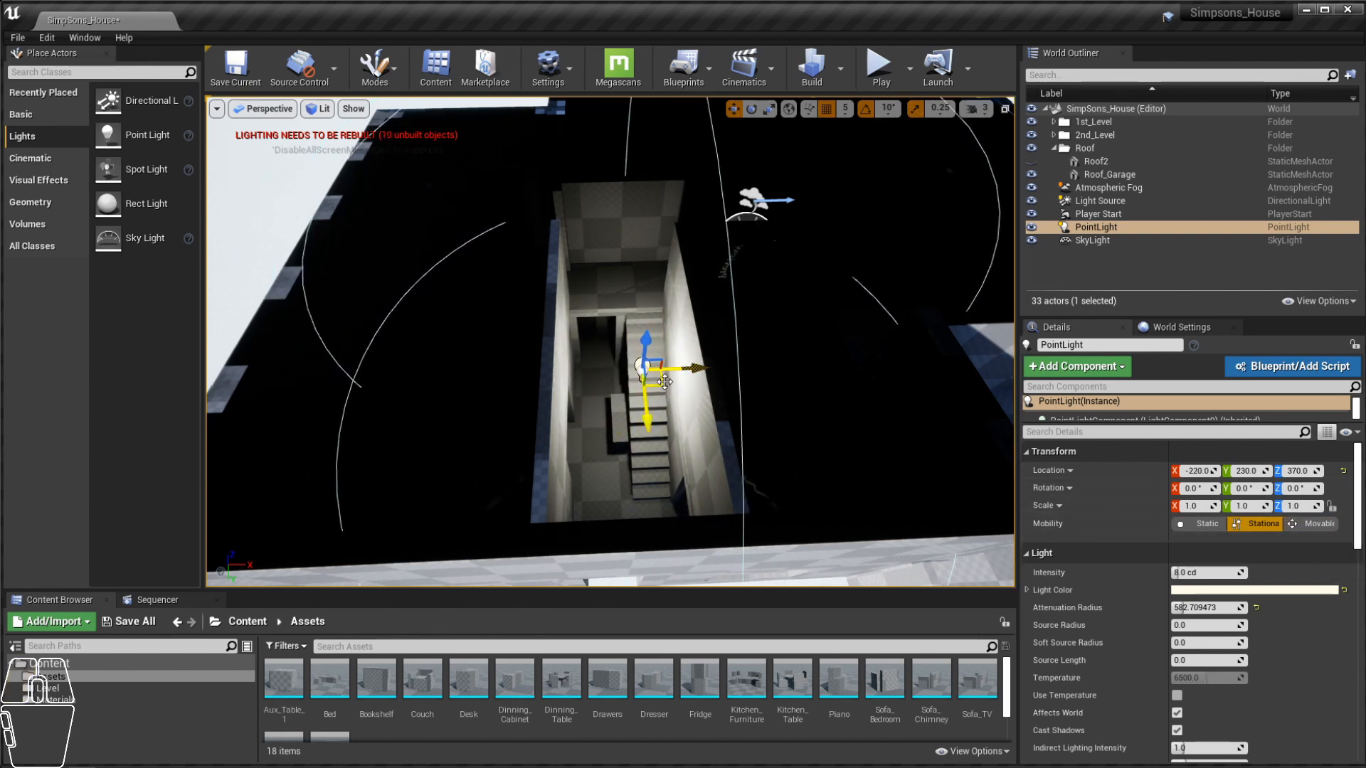
{"action": "left_click_drag", "start_coordinate": [681, 369], "coordinate": [669, 370]}
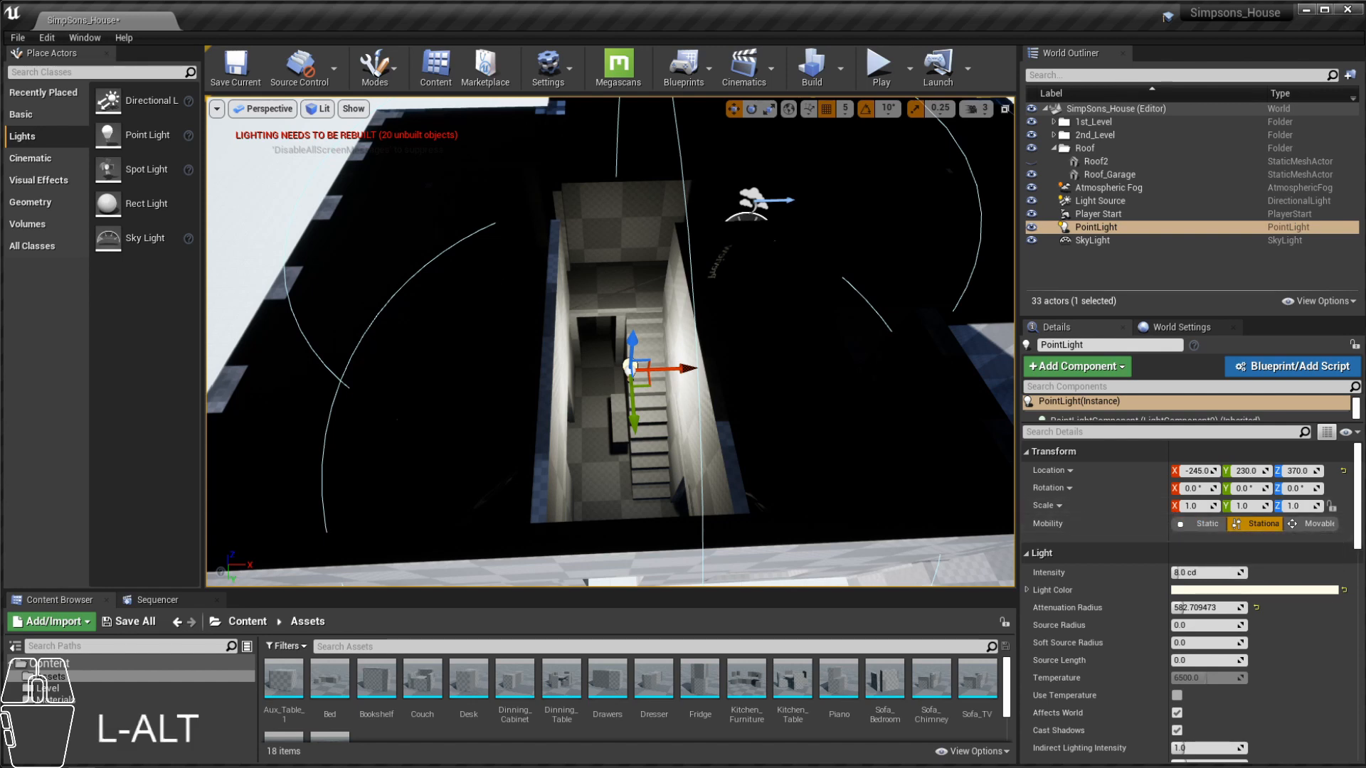
Step: Delete the point light to compare the unlit stairwell, and undo the deletion
{"action": "left_click_drag", "start_coordinate": [630, 366], "coordinate": [909, 288], "text": "alt"}
{"action": "key", "text": "Delete"}
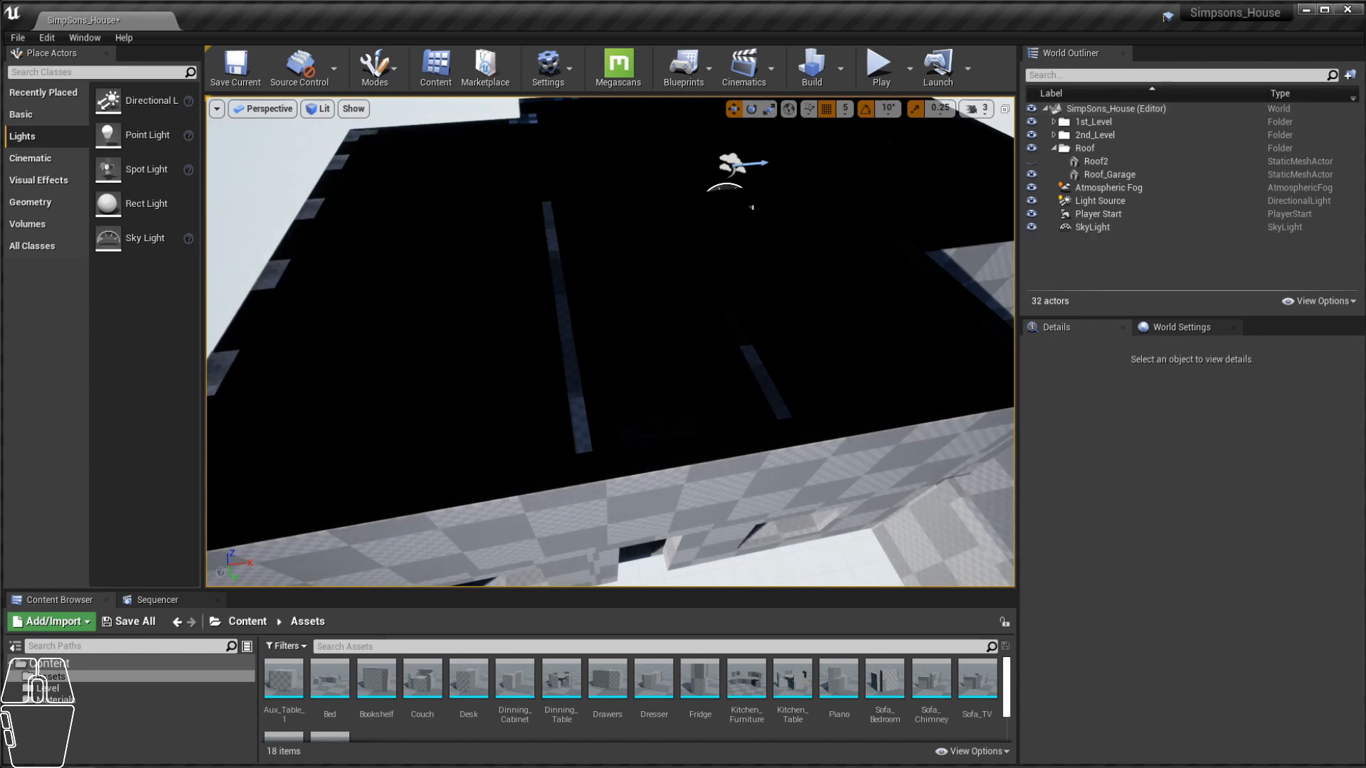
{"action": "key", "text": "ctrl+z"}
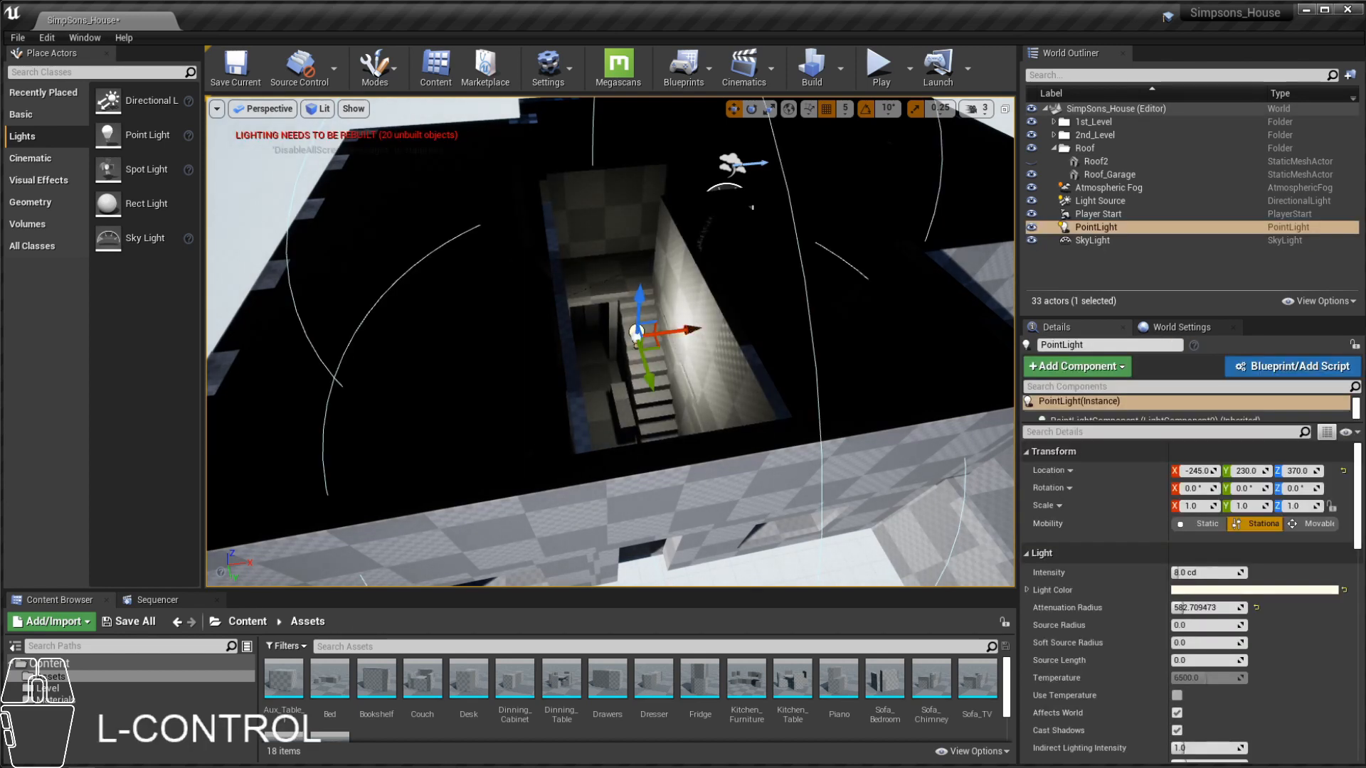
{"action": "scroll", "coordinate": [805, 314], "scroll_direction": "up", "scroll_amount": 4}
{"action": "left_click_drag", "start_coordinate": [804, 314], "coordinate": [822, 505], "text": "alt"}
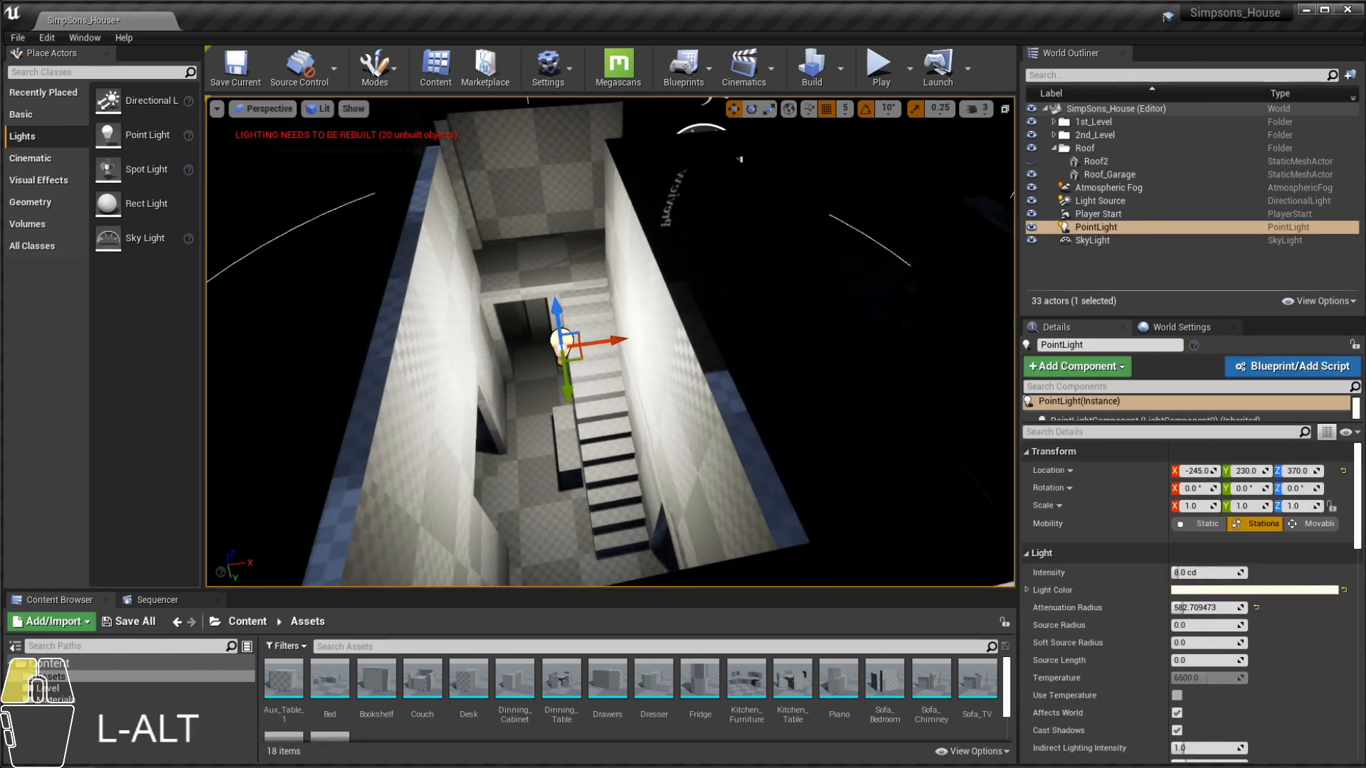
Step: Set the point light's mobility to Static and check the lit stairwell from above
{"action": "left_click_drag", "start_coordinate": [623, 382], "coordinate": [711, 334], "text": "alt"}
{"action": "left_click", "coordinate": [1208, 524]}
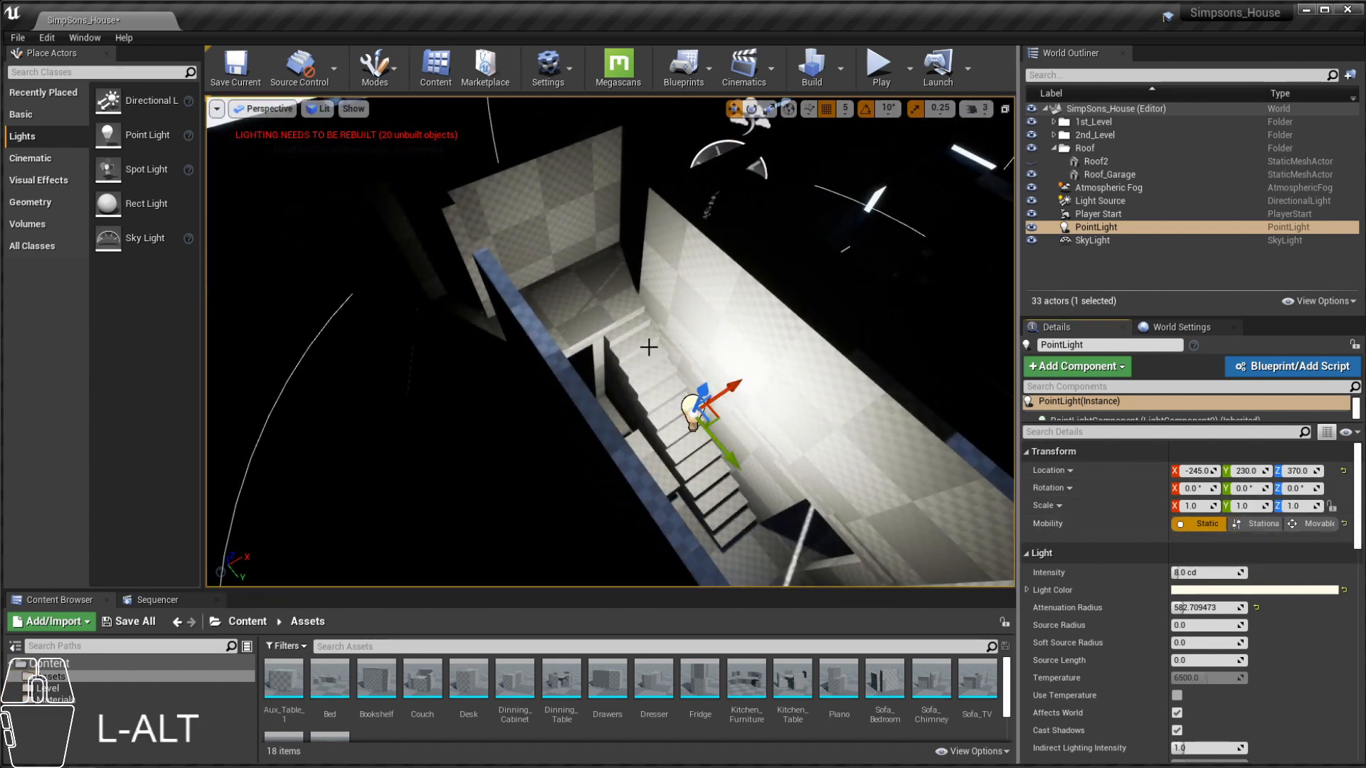
{"action": "scroll", "coordinate": [648, 347], "scroll_direction": "down", "scroll_amount": 6}
{"action": "scroll", "coordinate": [649, 347], "scroll_direction": "up", "scroll_amount": 3}
{"action": "left_click_drag", "start_coordinate": [649, 347], "coordinate": [579, 309], "text": "alt"}
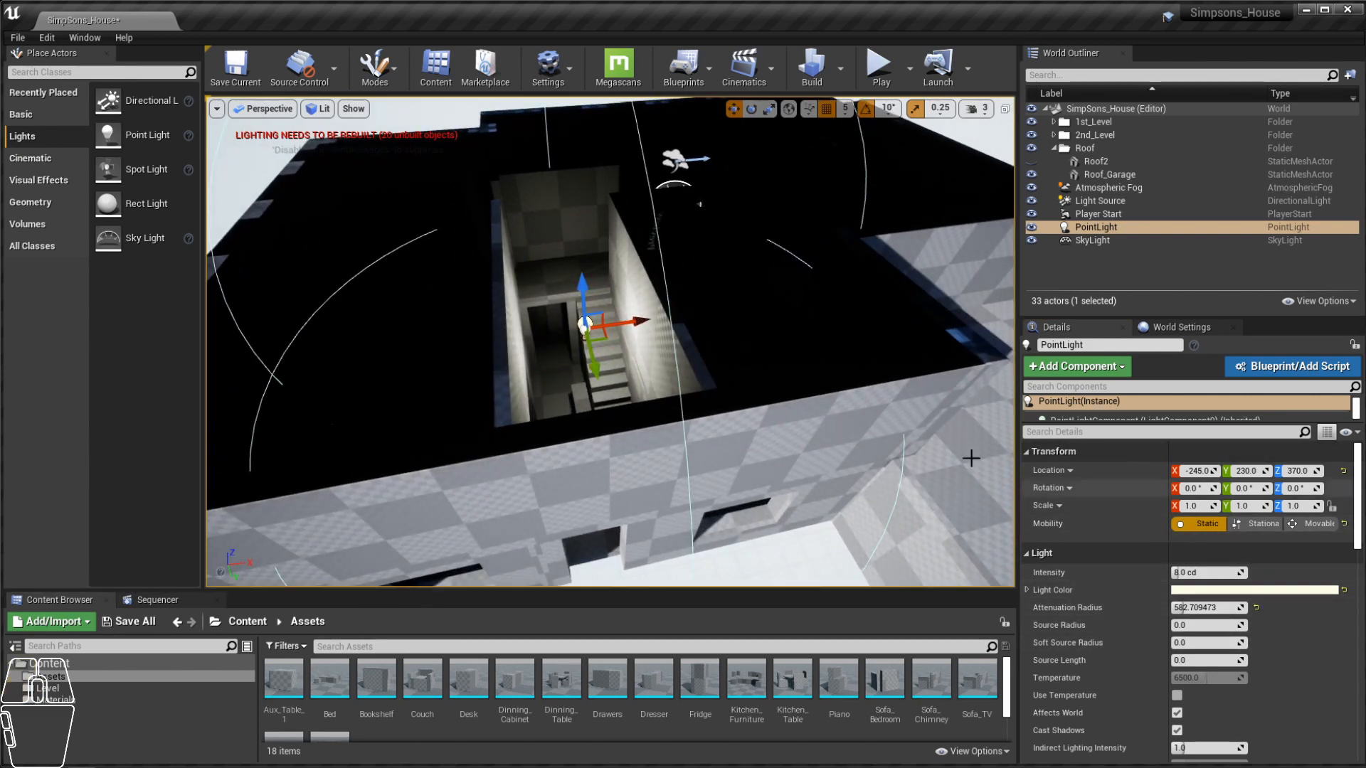
Step: Shift the point light along the X axis over the stairs to X -255
{"action": "left_click_drag", "start_coordinate": [971, 458], "coordinate": [602, 293], "text": "alt"}
{"action": "mouse_move", "coordinate": [702, 270]}
{"action": "left_mouse_down", "text": "alt"}
{"action": "mouse_move", "coordinate": [694, 192]}
{"action": "mouse_move", "coordinate": [702, 270]}
{"action": "left_mouse_up", "text": "alt"}
{"action": "key", "text": "f"}
{"action": "mouse_move", "coordinate": [713, 320]}
{"action": "left_mouse_down", "text": "alt"}
{"action": "mouse_move", "coordinate": [740, 120]}
{"action": "mouse_move", "coordinate": [735, 326]}
{"action": "left_mouse_up", "text": "alt"}
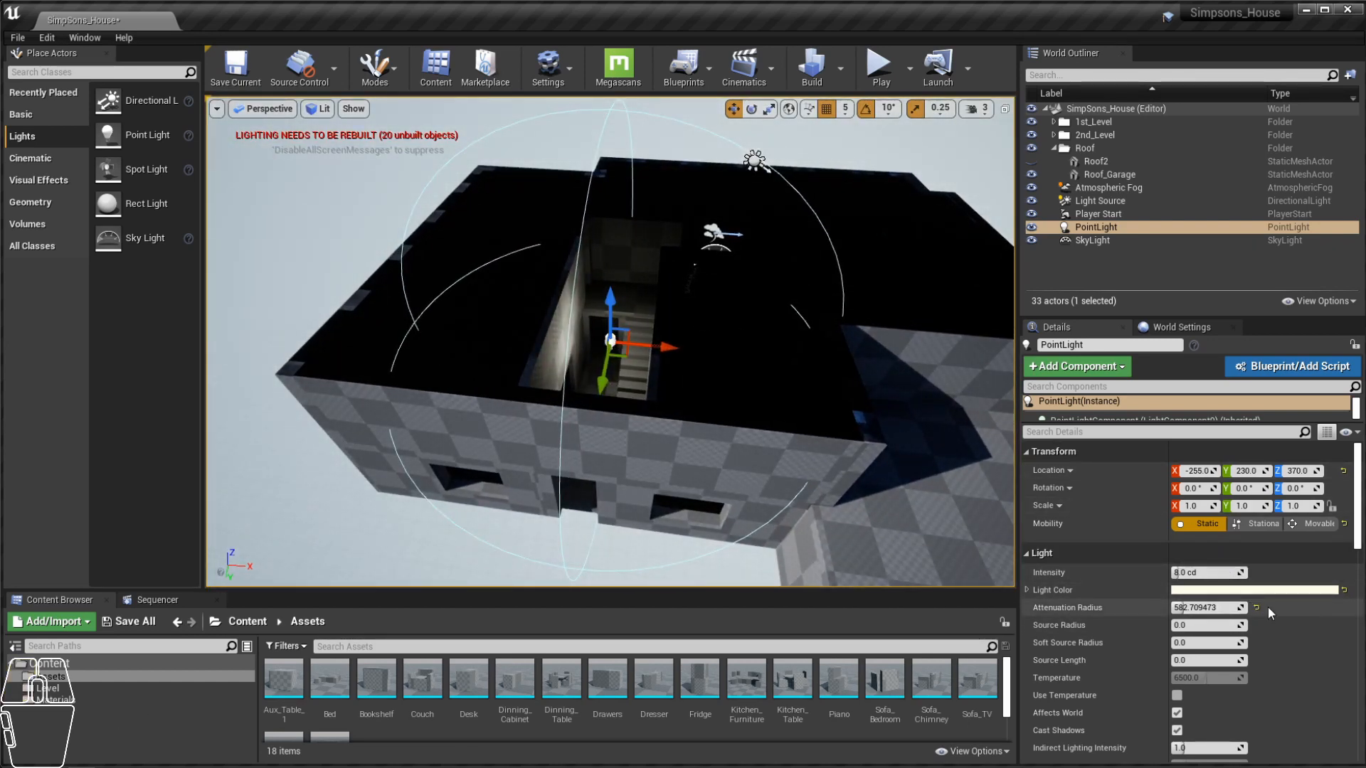
Step: Try several source radius values on the point light, settling on about 47.65
{"action": "scroll", "coordinate": [595, 439], "scroll_direction": "up", "scroll_amount": 5}
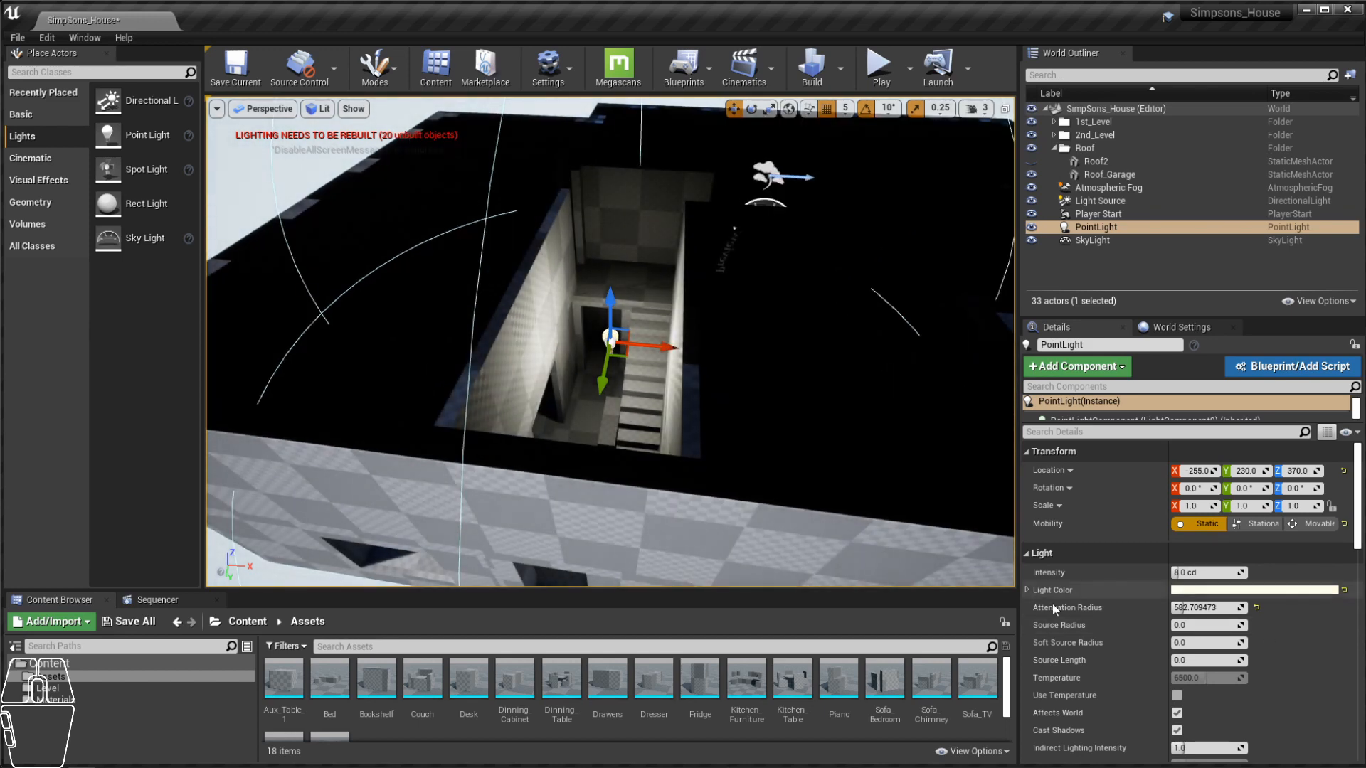
{"action": "scroll", "coordinate": [610, 432], "scroll_direction": "up", "scroll_amount": 2}
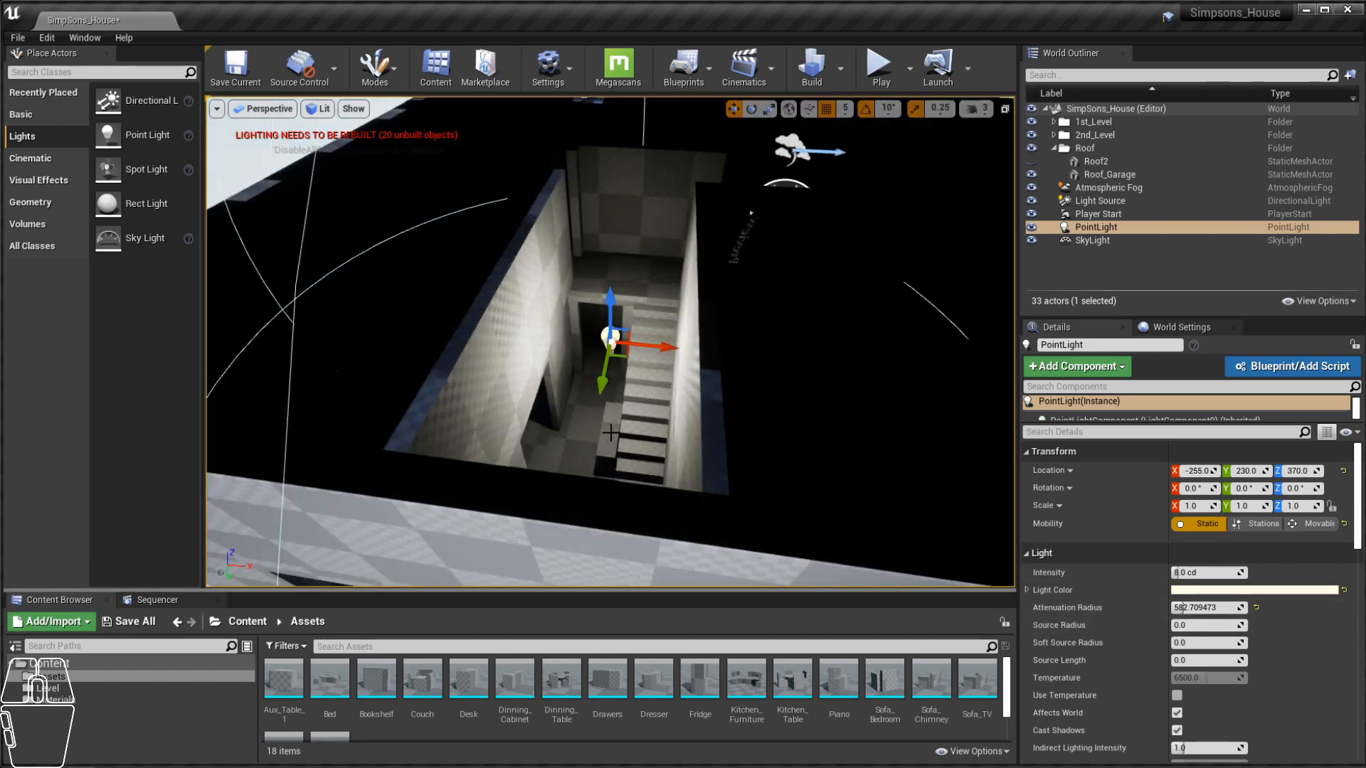
{"action": "scroll", "coordinate": [610, 433], "scroll_direction": "up", "scroll_amount": 3}
{"action": "left_click_drag", "start_coordinate": [643, 463], "coordinate": [686, 482], "text": "alt"}
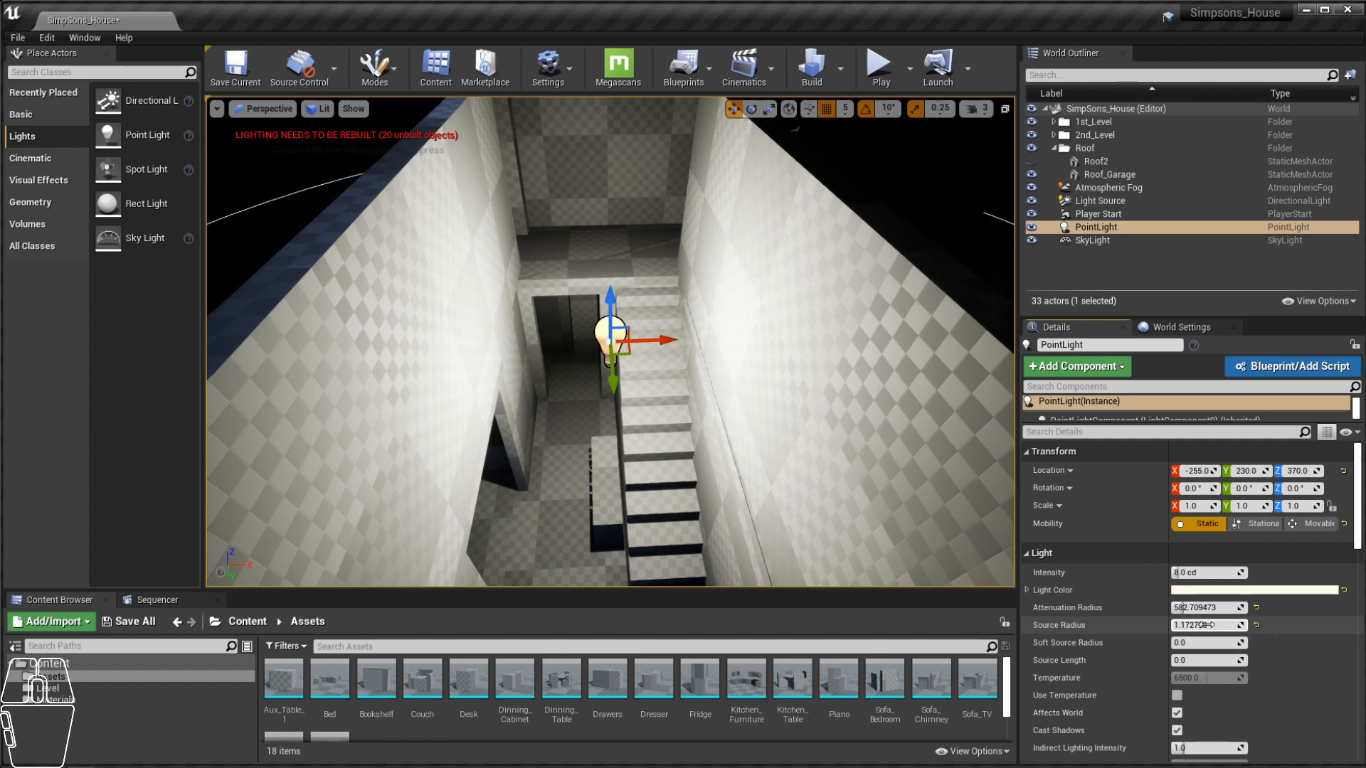
{"action": "left_click_drag", "start_coordinate": [1207, 624], "coordinate": [1178, 624], "text": "ctrl"}
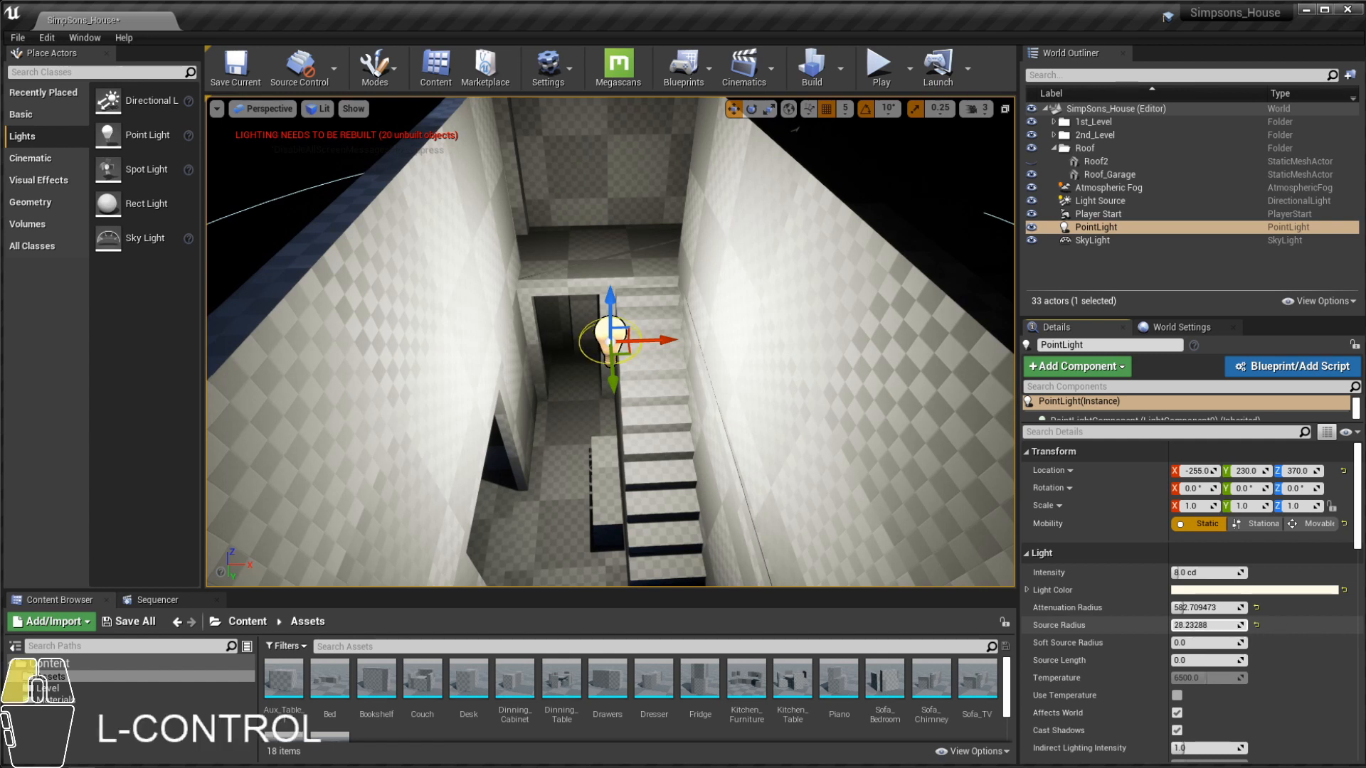
{"action": "left_click_drag", "start_coordinate": [1192, 626], "coordinate": [1231, 625], "text": "ctrl"}
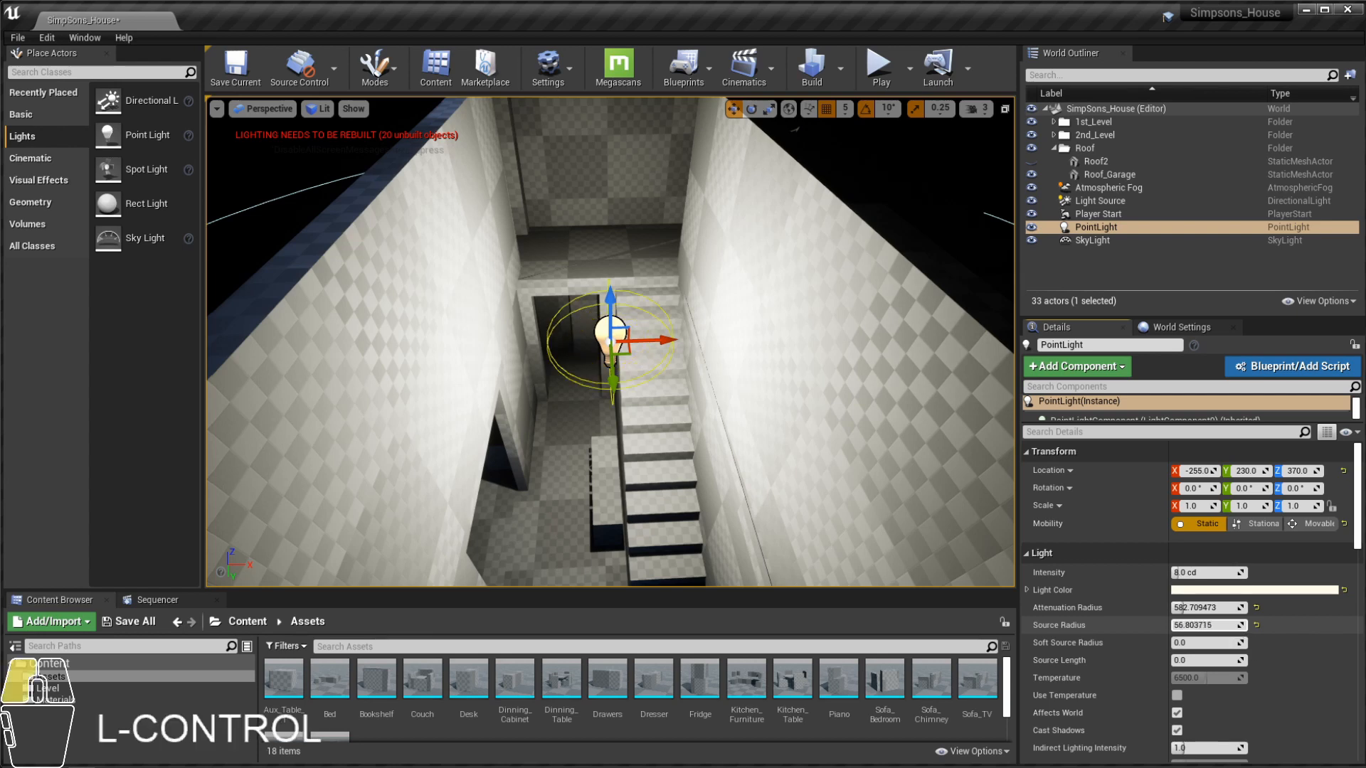
{"action": "left_click_drag", "start_coordinate": [720, 464], "coordinate": [658, 399], "text": "alt"}
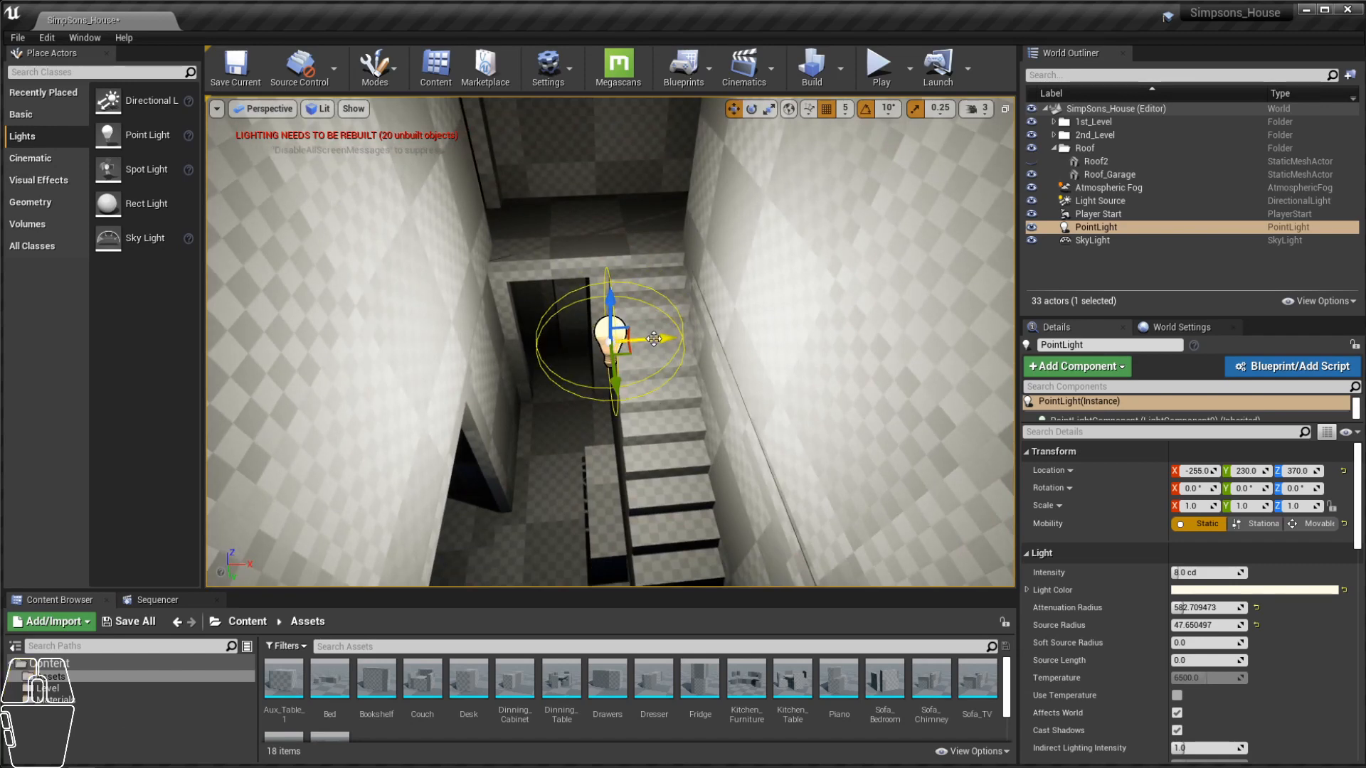
Step: Move the point light toward the wall beside the stairs, to X -215, to check the shadows it casts
{"action": "left_click_drag", "start_coordinate": [656, 343], "coordinate": [717, 334]}
{"action": "scroll", "coordinate": [668, 448], "scroll_direction": "up", "scroll_amount": 2}
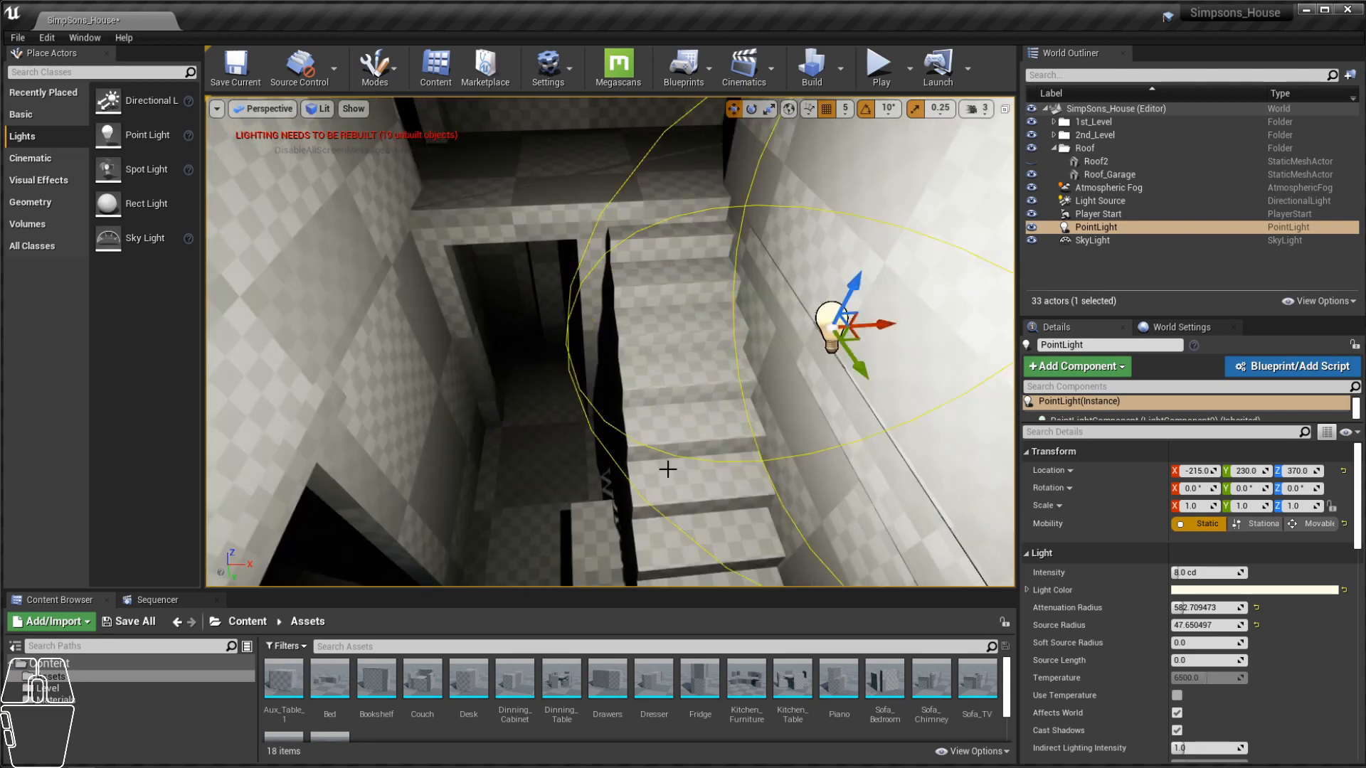
{"action": "scroll", "coordinate": [647, 455], "scroll_direction": "down", "scroll_amount": 1}
{"action": "left_click_drag", "start_coordinate": [631, 448], "coordinate": [709, 369], "text": "alt"}
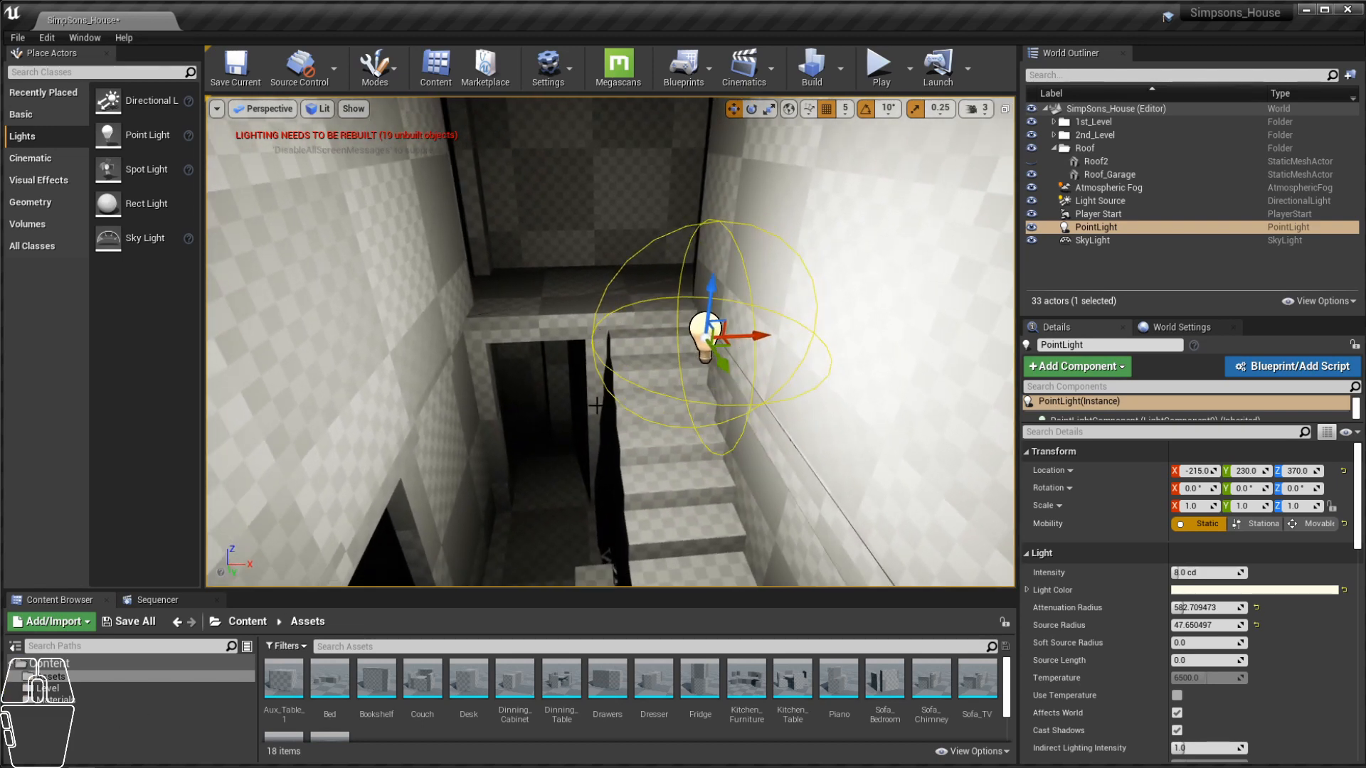
{"action": "left_click_drag", "start_coordinate": [602, 406], "coordinate": [655, 354], "text": "alt"}
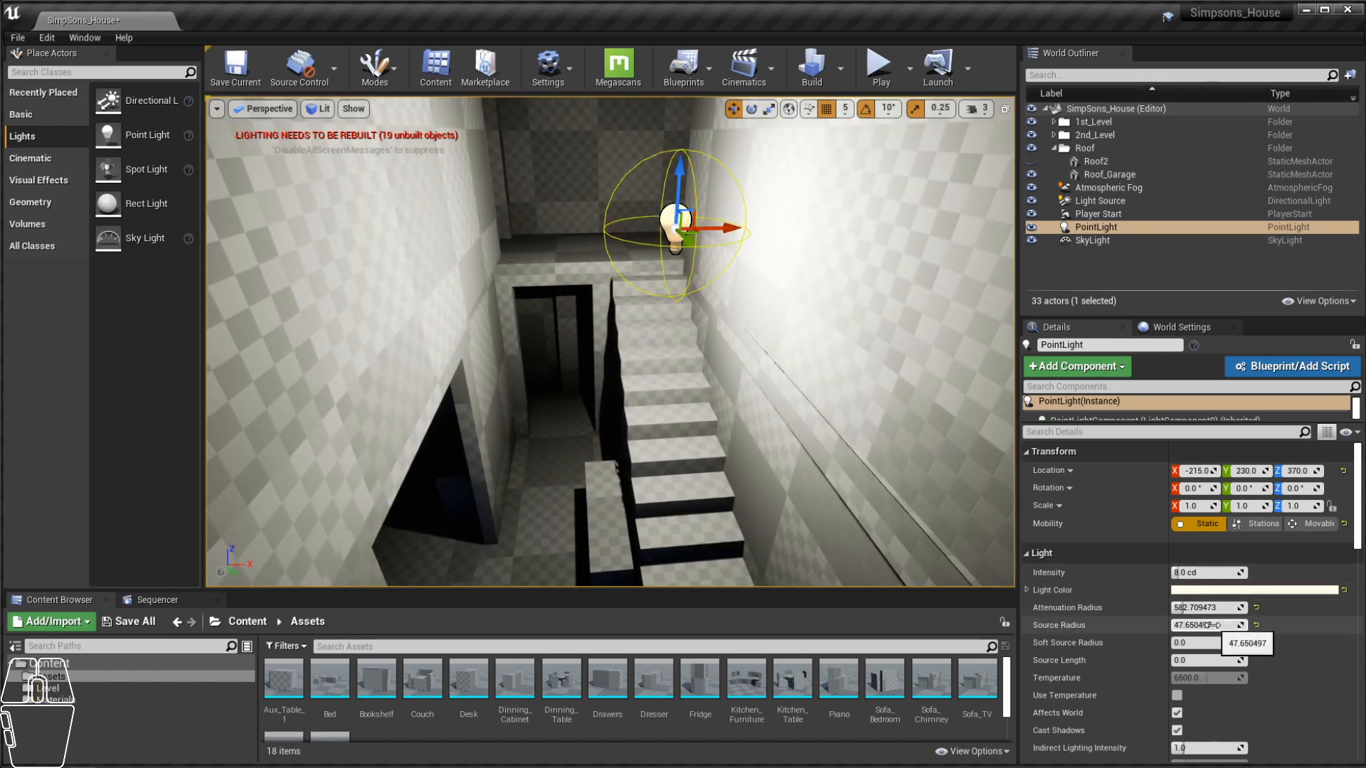
Step: Reduce the point light's source radius to about 14.8 and move the light back over the stairs to X -250
{"action": "mouse_move", "coordinate": [1218, 625]}
{"action": "left_mouse_down"}
{"action": "mouse_move", "coordinate": [1184, 626]}
{"action": "mouse_move", "coordinate": [1197, 625]}
{"action": "left_mouse_up"}
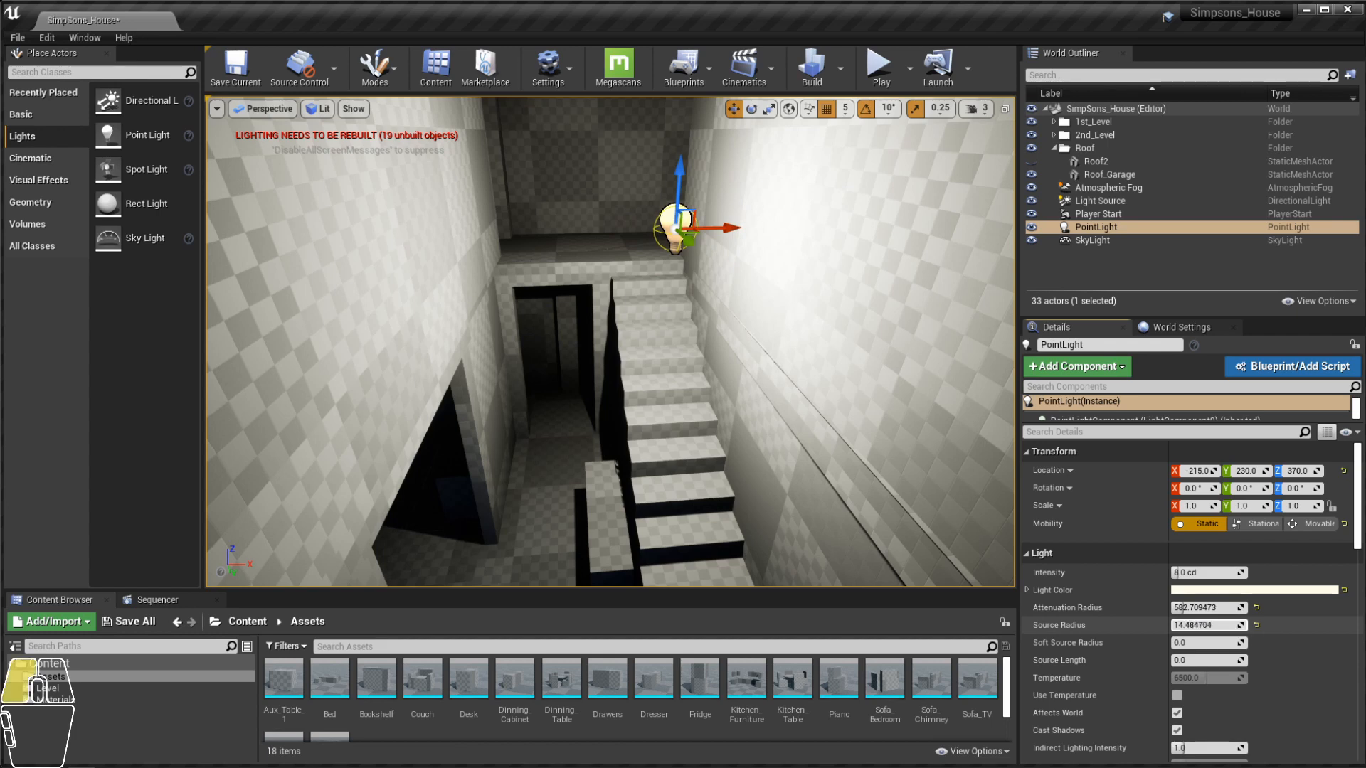
{"action": "scroll", "coordinate": [690, 264], "scroll_direction": "down", "scroll_amount": 1}
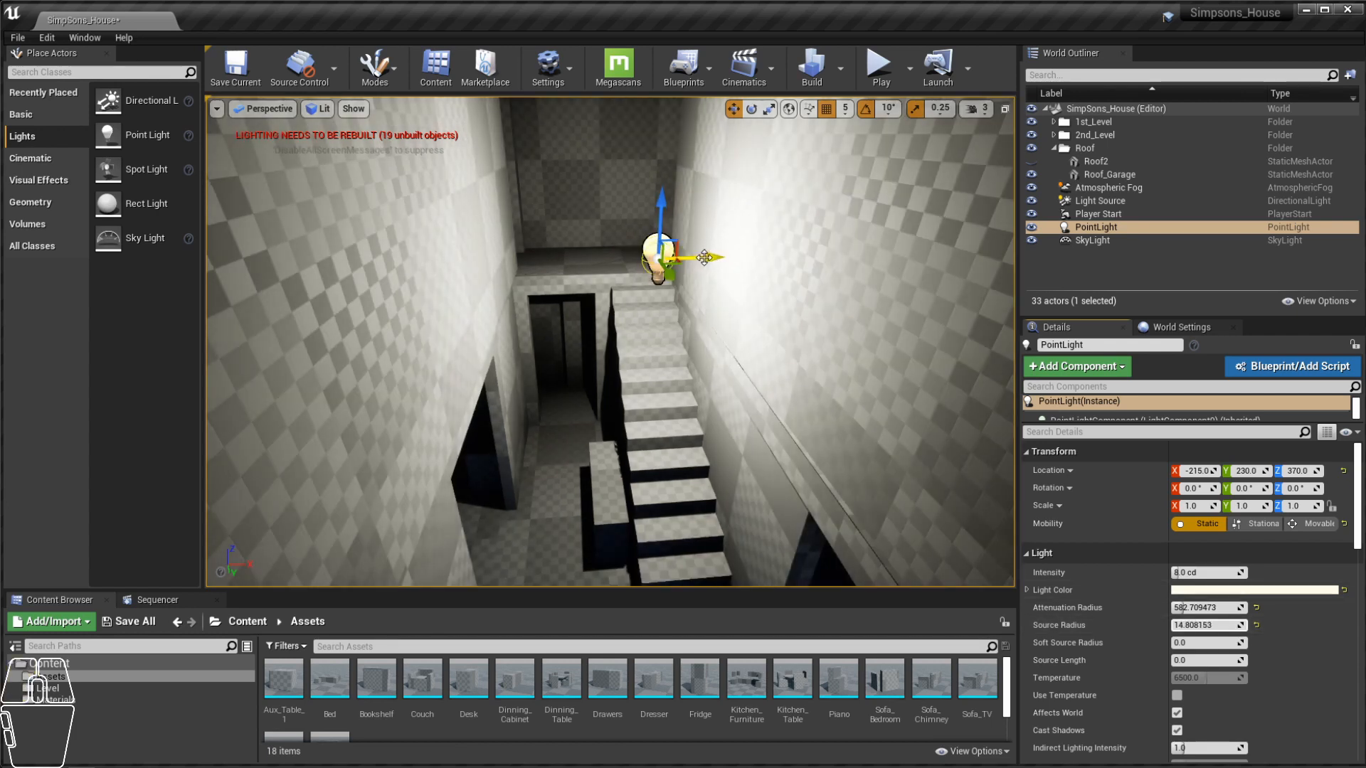
{"action": "left_click_drag", "start_coordinate": [704, 257], "coordinate": [656, 259]}
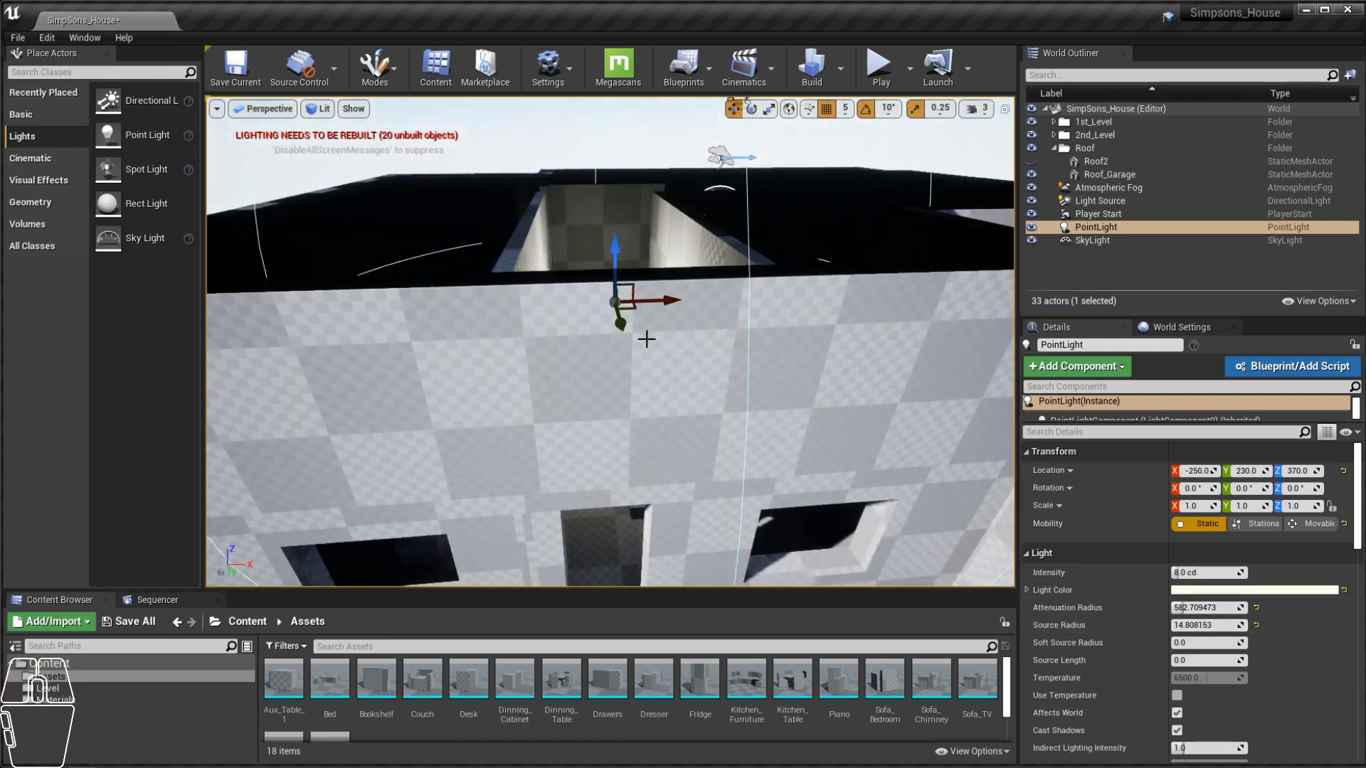
{"action": "left_click_drag", "start_coordinate": [646, 363], "coordinate": [756, 450], "text": "alt"}
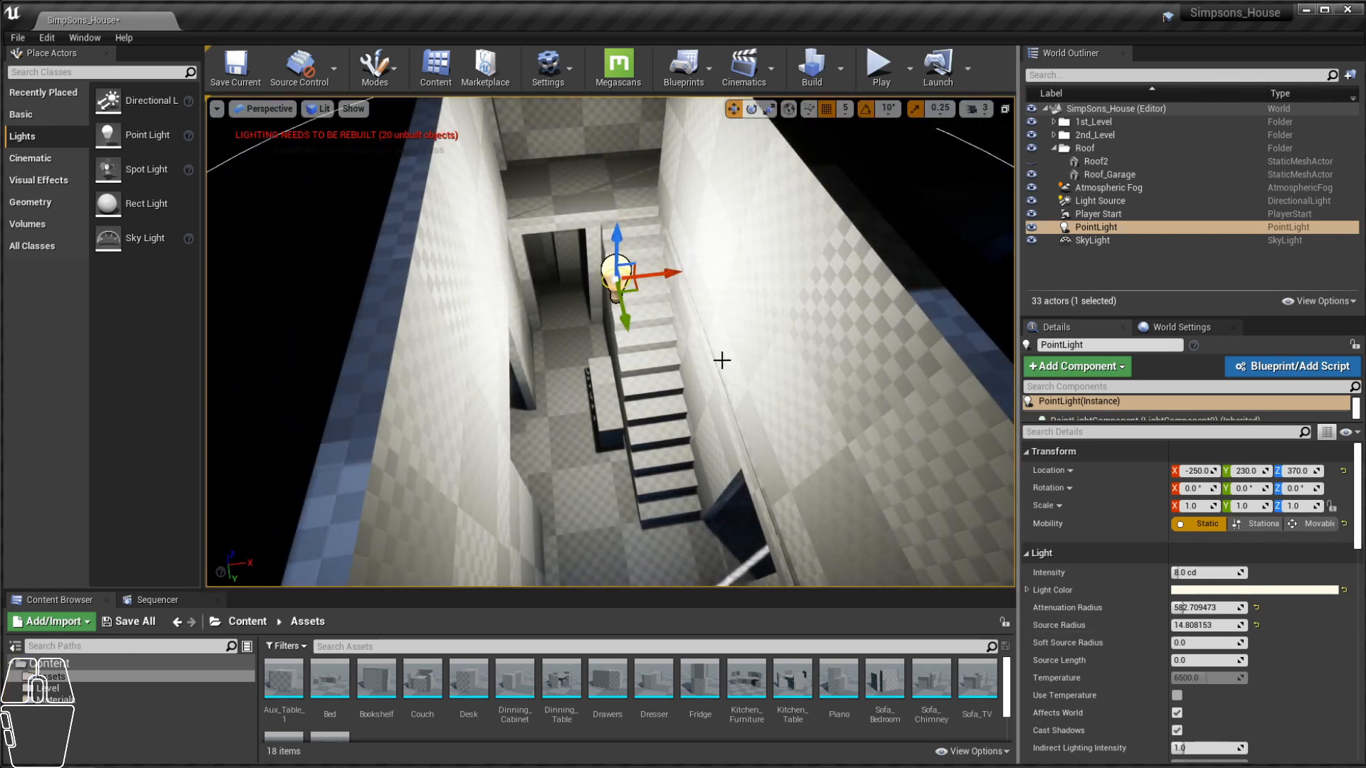
Step: Toggle Cast Shadows off and back on for the point light, comparing how light passes through the stairwell walls
{"action": "scroll", "coordinate": [1321, 607], "scroll_direction": "down", "scroll_amount": 1}
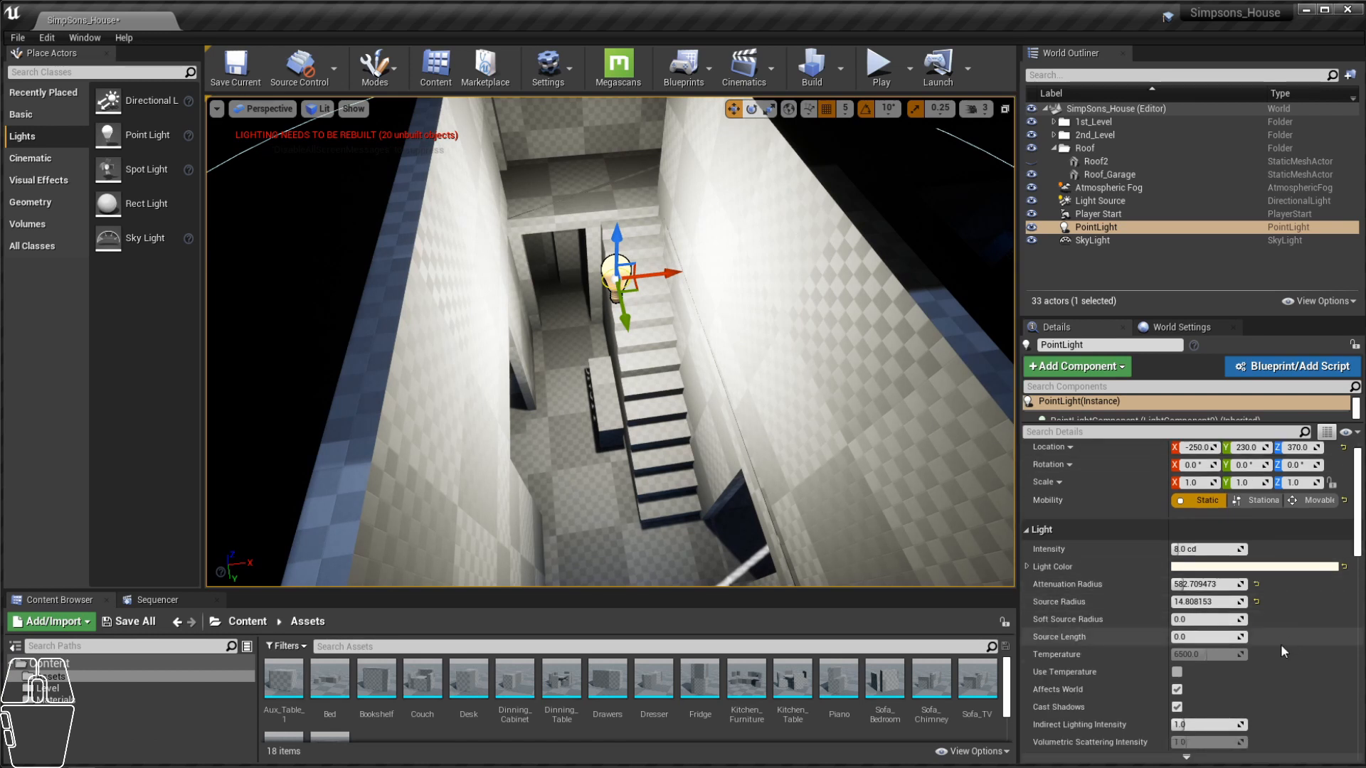
{"action": "left_click", "coordinate": [1177, 708]}
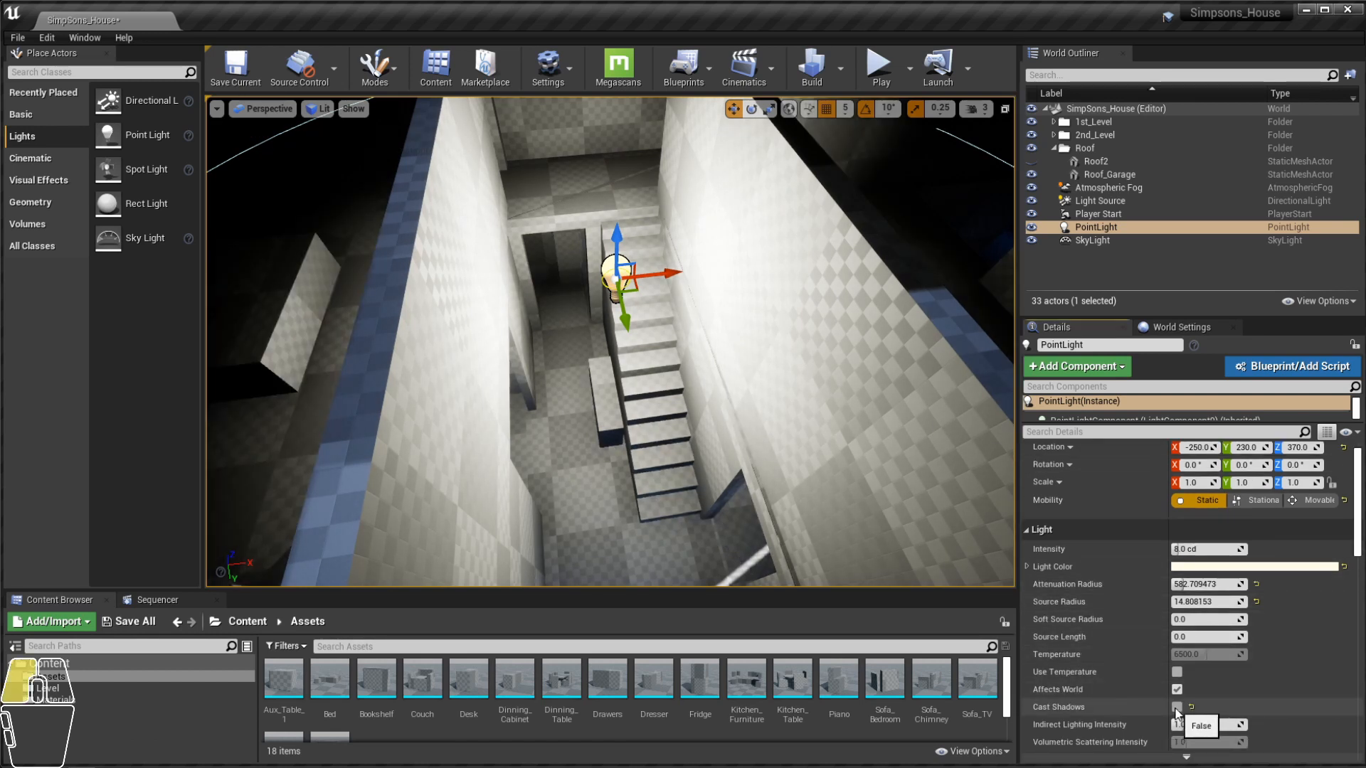
{"action": "left_click", "coordinate": [1176, 708]}
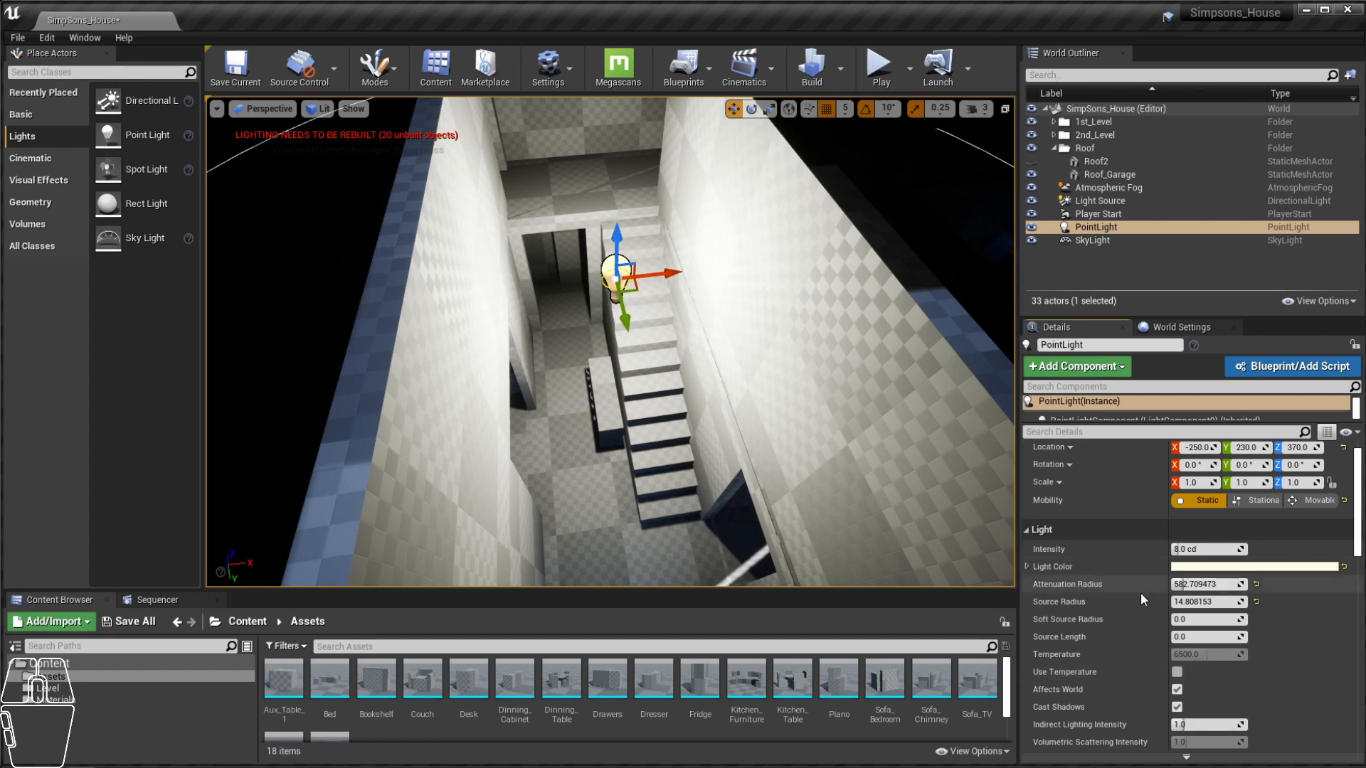
{"action": "left_click_drag", "start_coordinate": [660, 402], "coordinate": [804, 370], "text": "alt"}
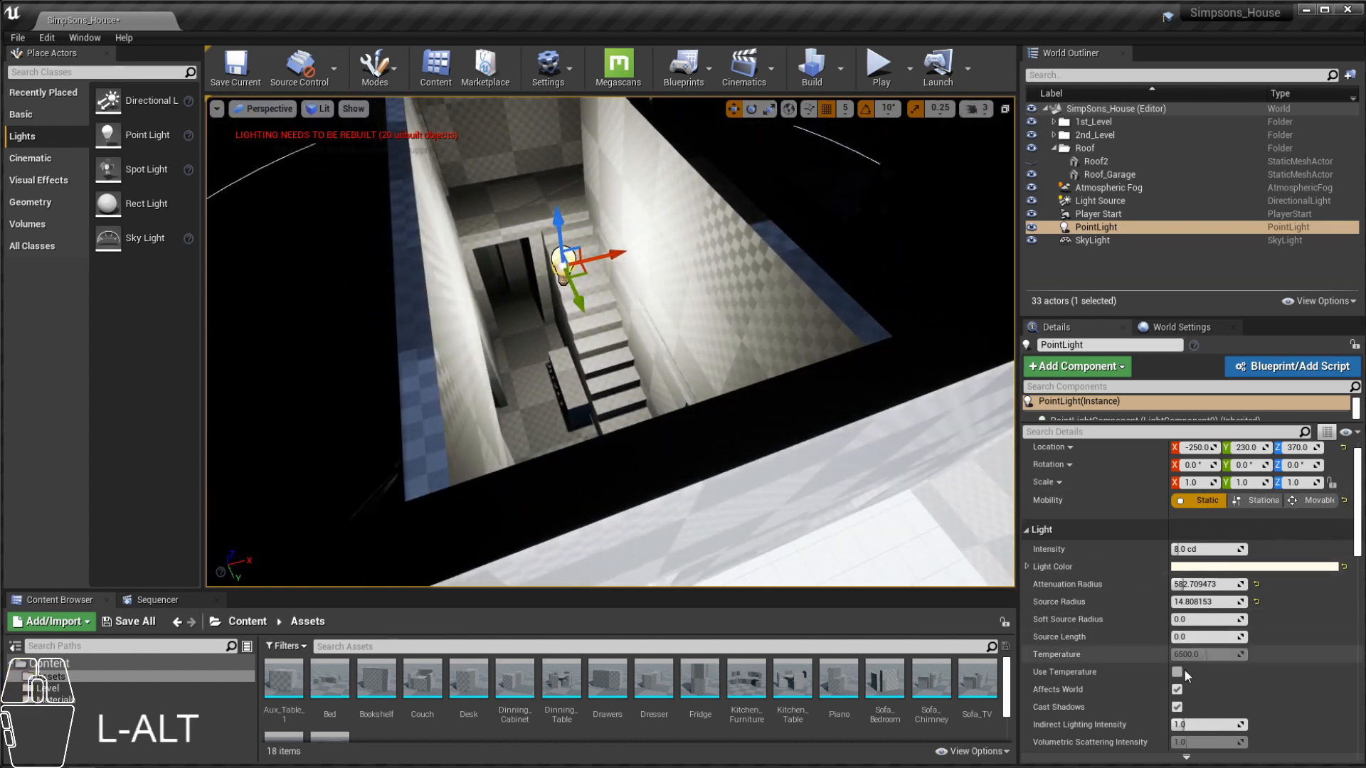
{"action": "left_click_drag", "start_coordinate": [721, 379], "coordinate": [756, 348], "text": "alt"}
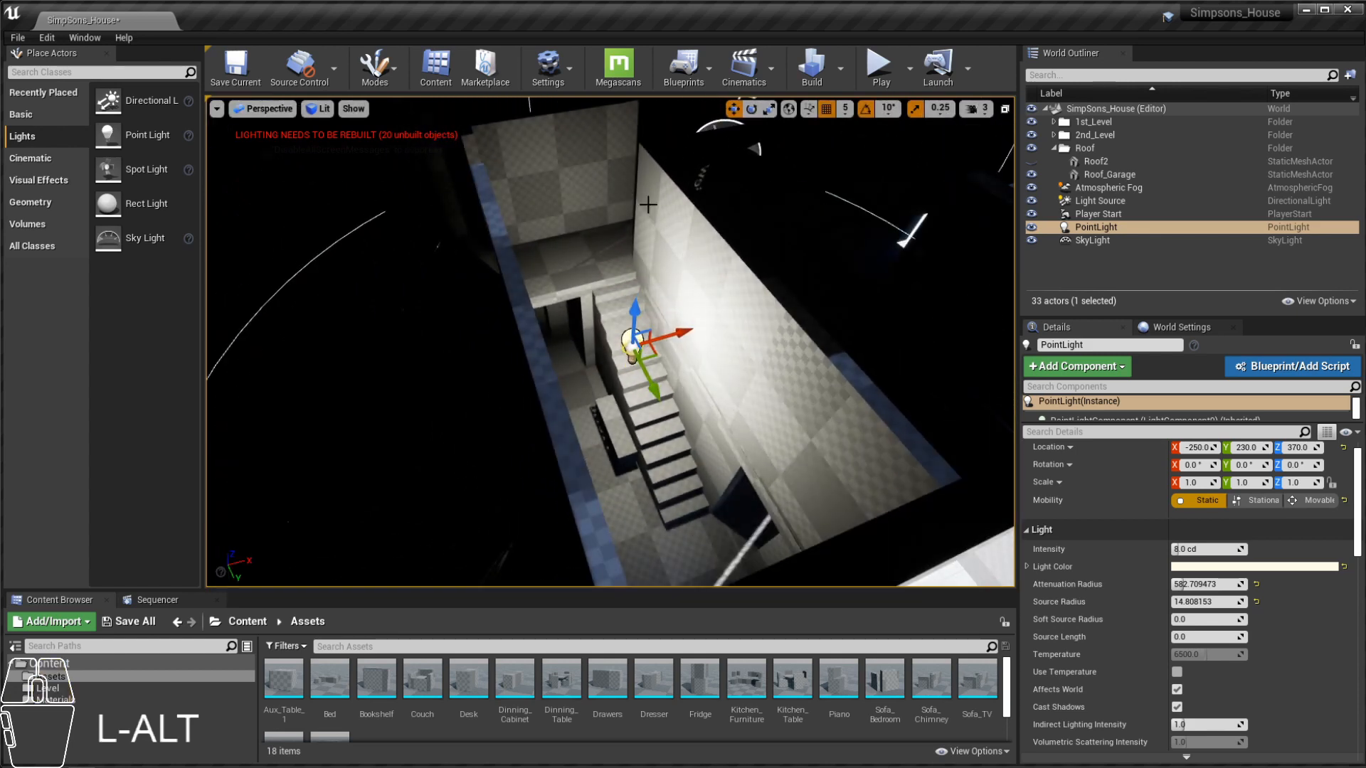
{"action": "left_click", "coordinate": [1177, 708]}
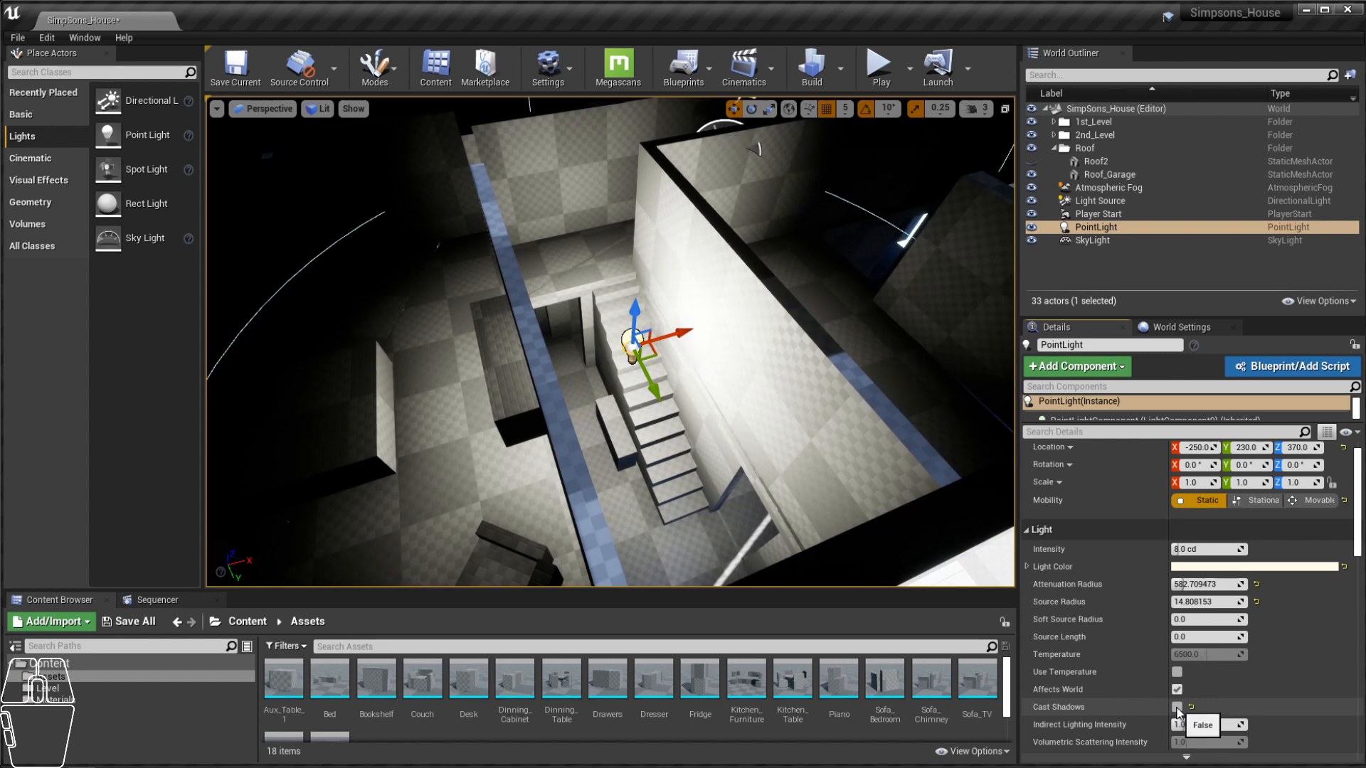
{"action": "left_click", "coordinate": [1177, 708]}
{"action": "left_click_drag", "start_coordinate": [619, 342], "coordinate": [613, 350], "text": "alt"}
{"action": "left_click_drag", "start_coordinate": [521, 310], "coordinate": [843, 371], "text": "alt"}
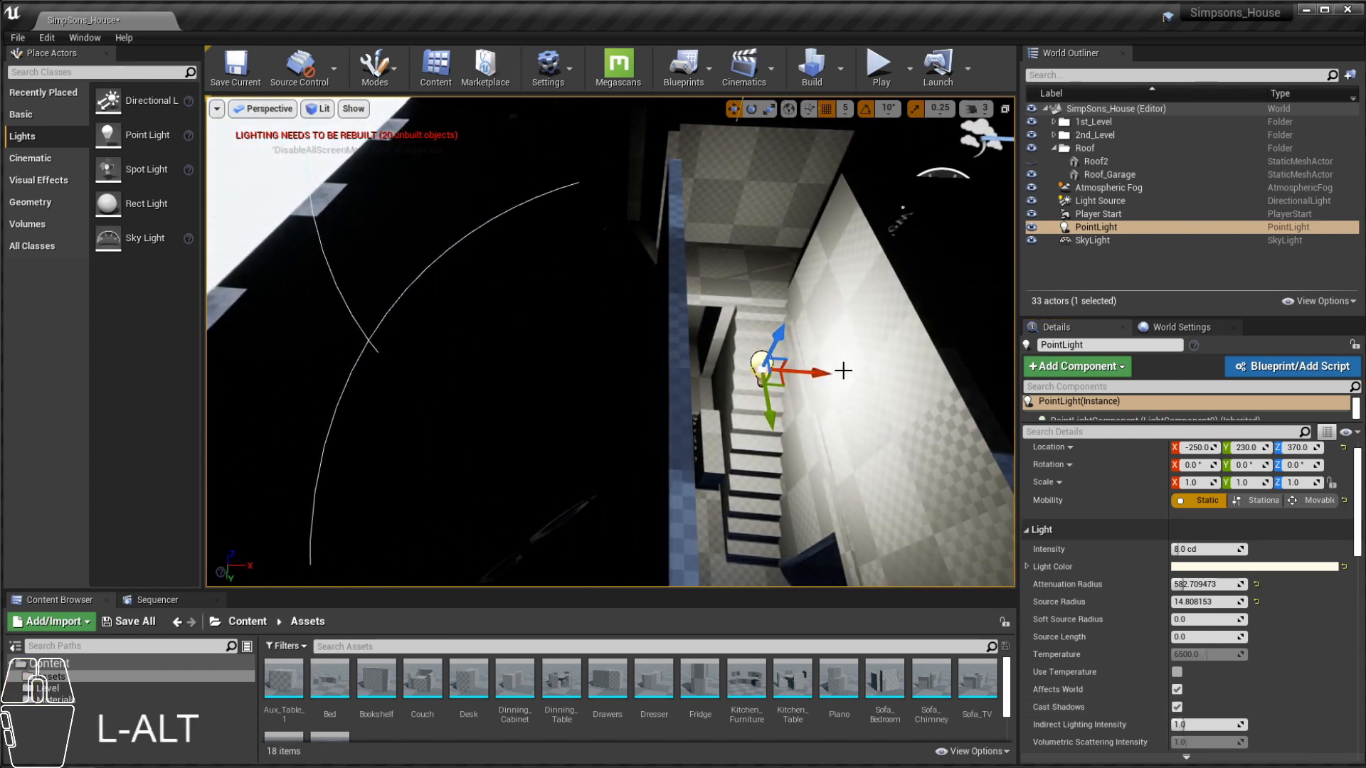
{"action": "left_click", "coordinate": [1177, 708]}
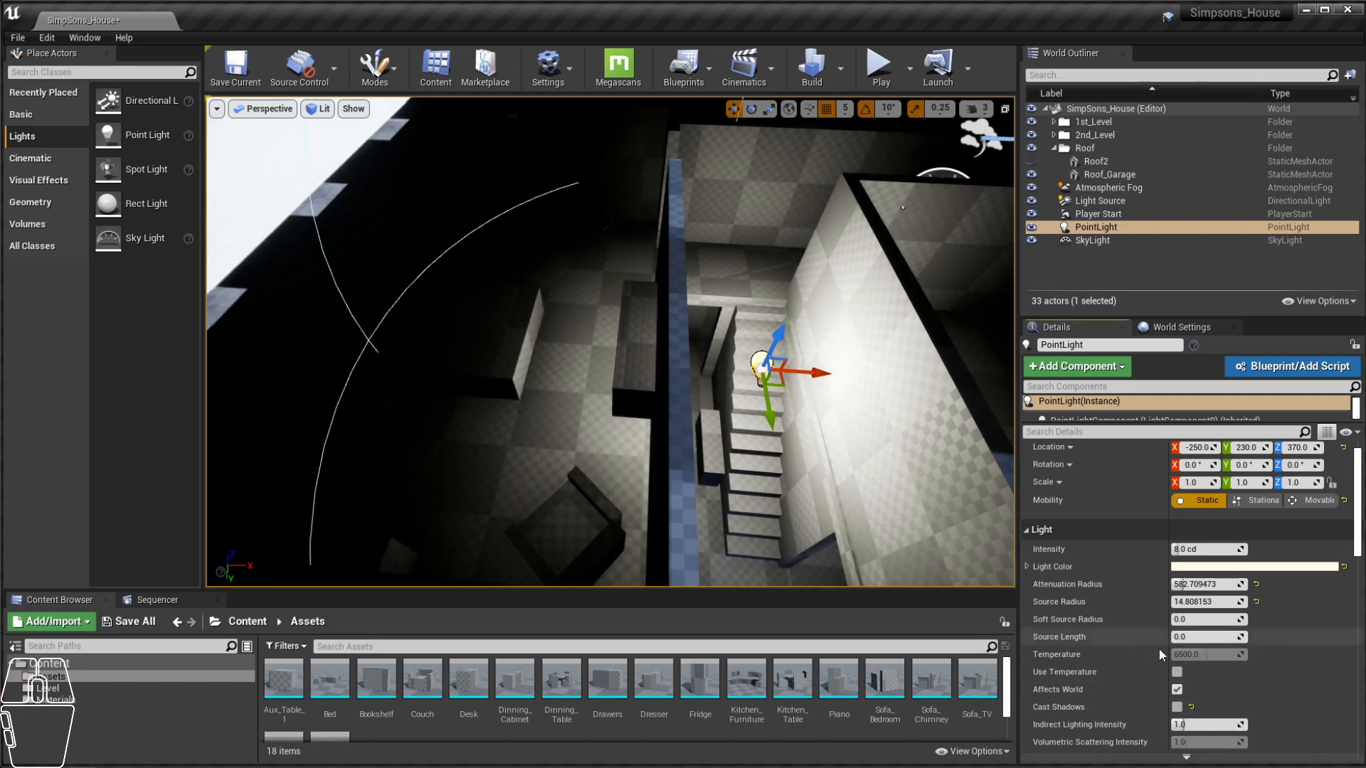
{"action": "left_click", "coordinate": [1178, 707]}
Step: Place a spot light above the upper landing at the head of the stairs, at X -195, Y -85, Z 330
{"action": "left_click_drag", "start_coordinate": [893, 498], "coordinate": [675, 425], "text": "alt"}
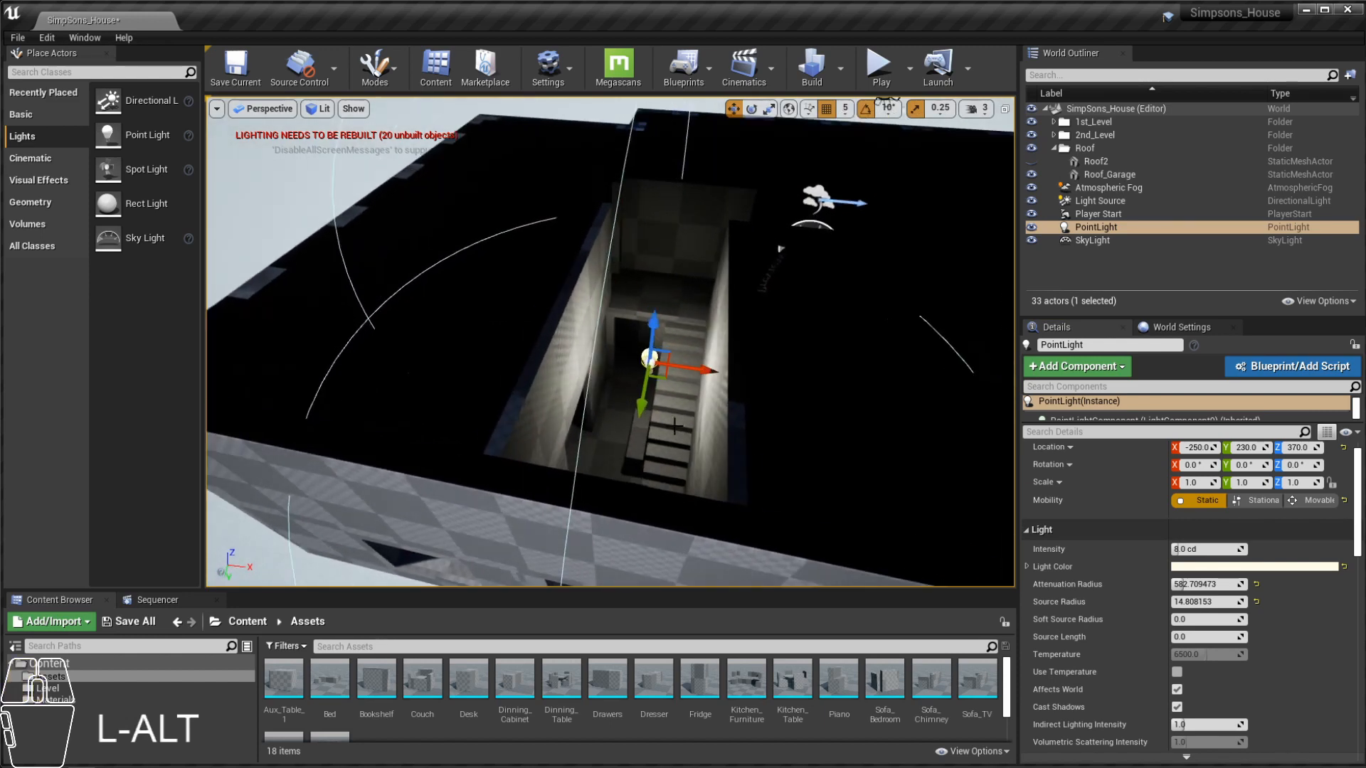
{"action": "left_click_drag", "start_coordinate": [640, 296], "coordinate": [638, 231], "text": "alt"}
{"action": "middle_click_drag", "start_coordinate": [561, 329], "coordinate": [588, 301], "text": "alt"}
{"action": "left_click_drag", "start_coordinate": [605, 288], "coordinate": [596, 334], "text": "alt"}
{"action": "scroll", "coordinate": [655, 264], "scroll_direction": "up", "scroll_amount": 5}
{"action": "left_click_drag", "start_coordinate": [656, 264], "coordinate": [819, 281], "text": "alt"}
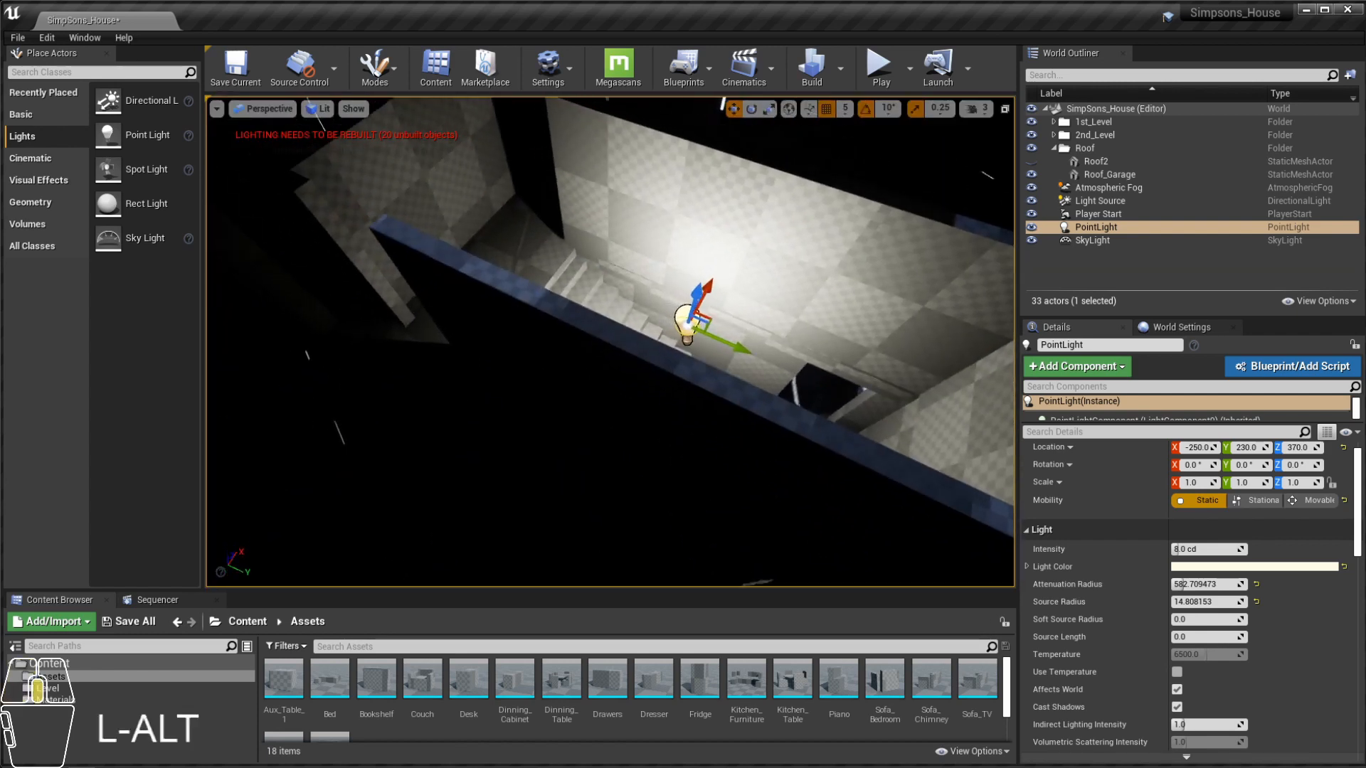
{"action": "middle_click_drag", "start_coordinate": [498, 227], "coordinate": [575, 266], "text": "alt"}
{"action": "left_click_drag", "start_coordinate": [575, 266], "coordinate": [653, 84], "text": "alt"}
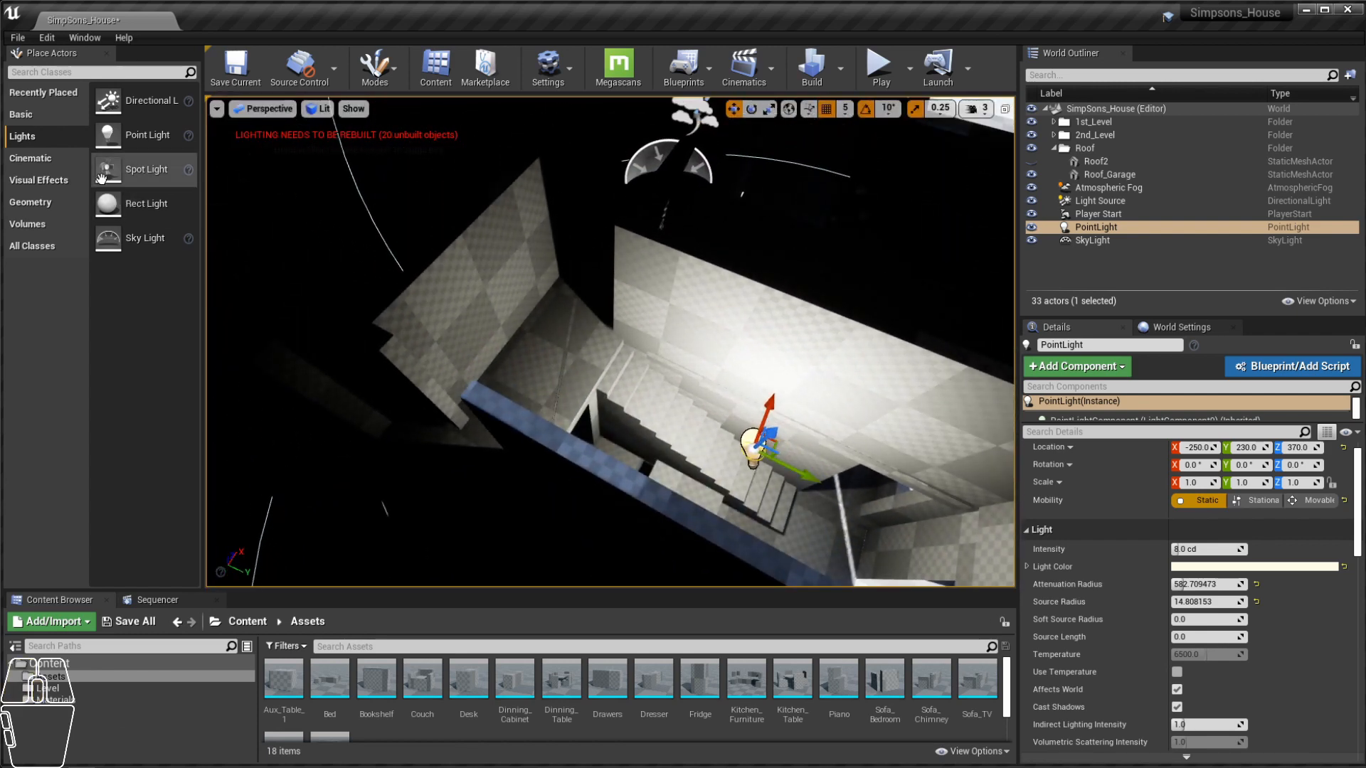
{"action": "left_click_drag", "start_coordinate": [232, 183], "coordinate": [567, 333]}
{"action": "scroll", "coordinate": [673, 325], "scroll_direction": "up", "scroll_amount": 2}
{"action": "left_click_drag", "start_coordinate": [673, 326], "coordinate": [575, 238], "text": "alt"}
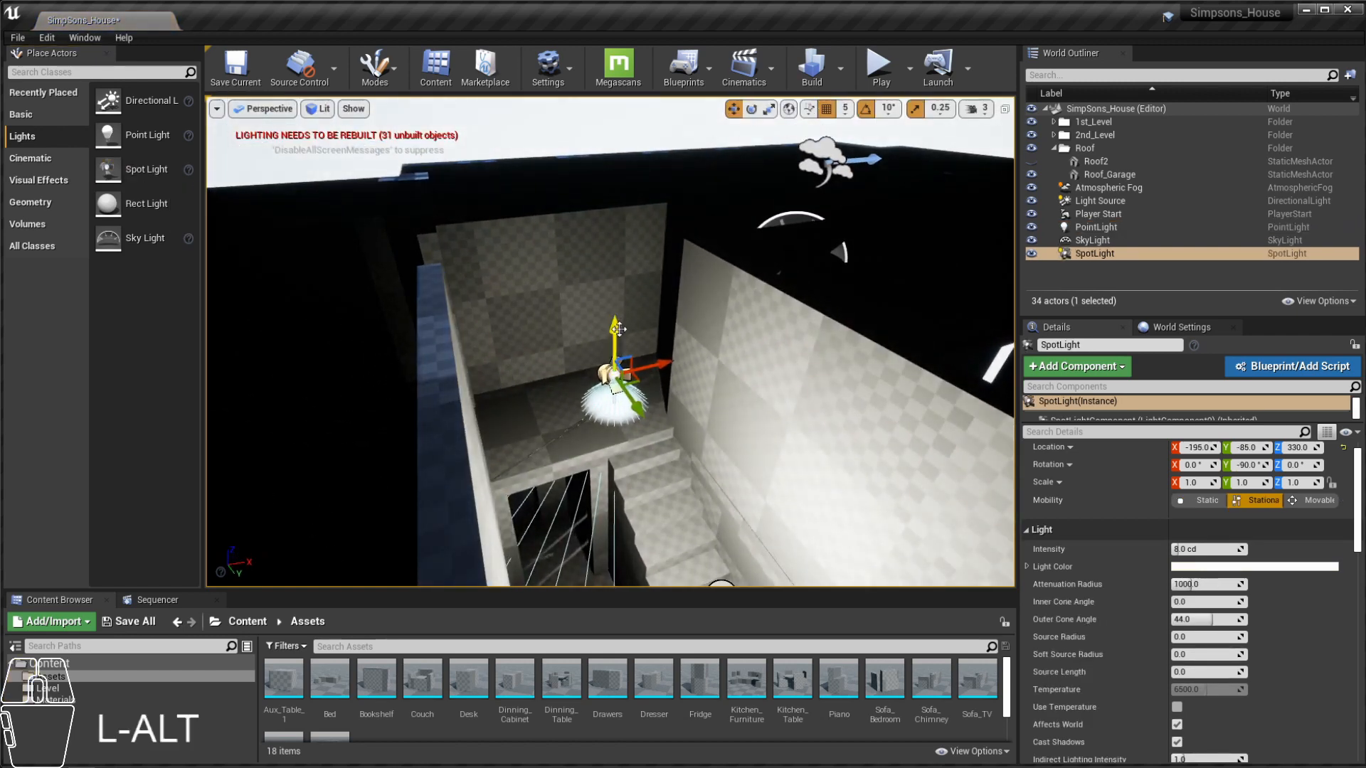
Step: Raise the spot light above the landing to Z 505 and check its cone from several angles
{"action": "left_click_drag", "start_coordinate": [617, 330], "coordinate": [621, 175]}
{"action": "scroll", "coordinate": [601, 326], "scroll_direction": "up", "scroll_amount": 3}
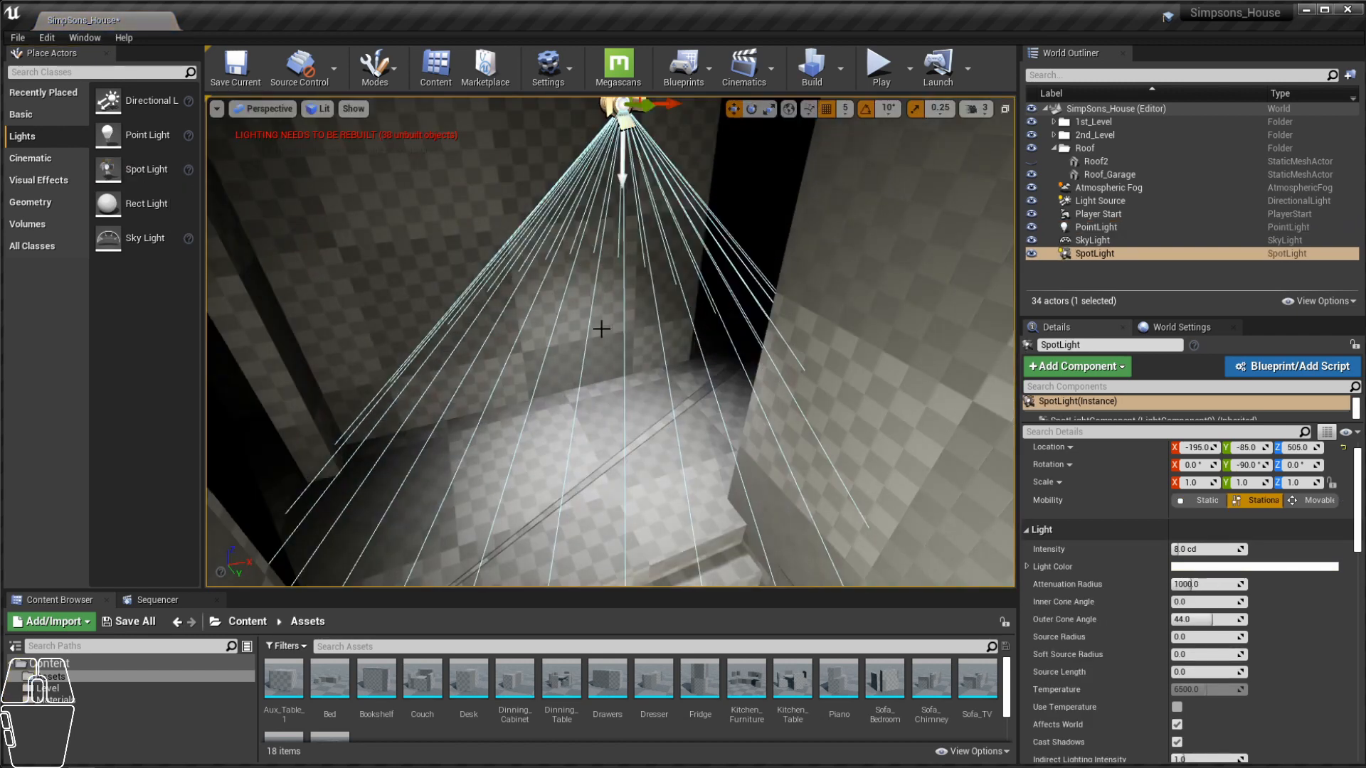
{"action": "left_click_drag", "start_coordinate": [600, 326], "coordinate": [547, 360], "text": "alt"}
{"action": "left_click_drag", "start_coordinate": [708, 358], "coordinate": [711, 361], "text": "alt"}
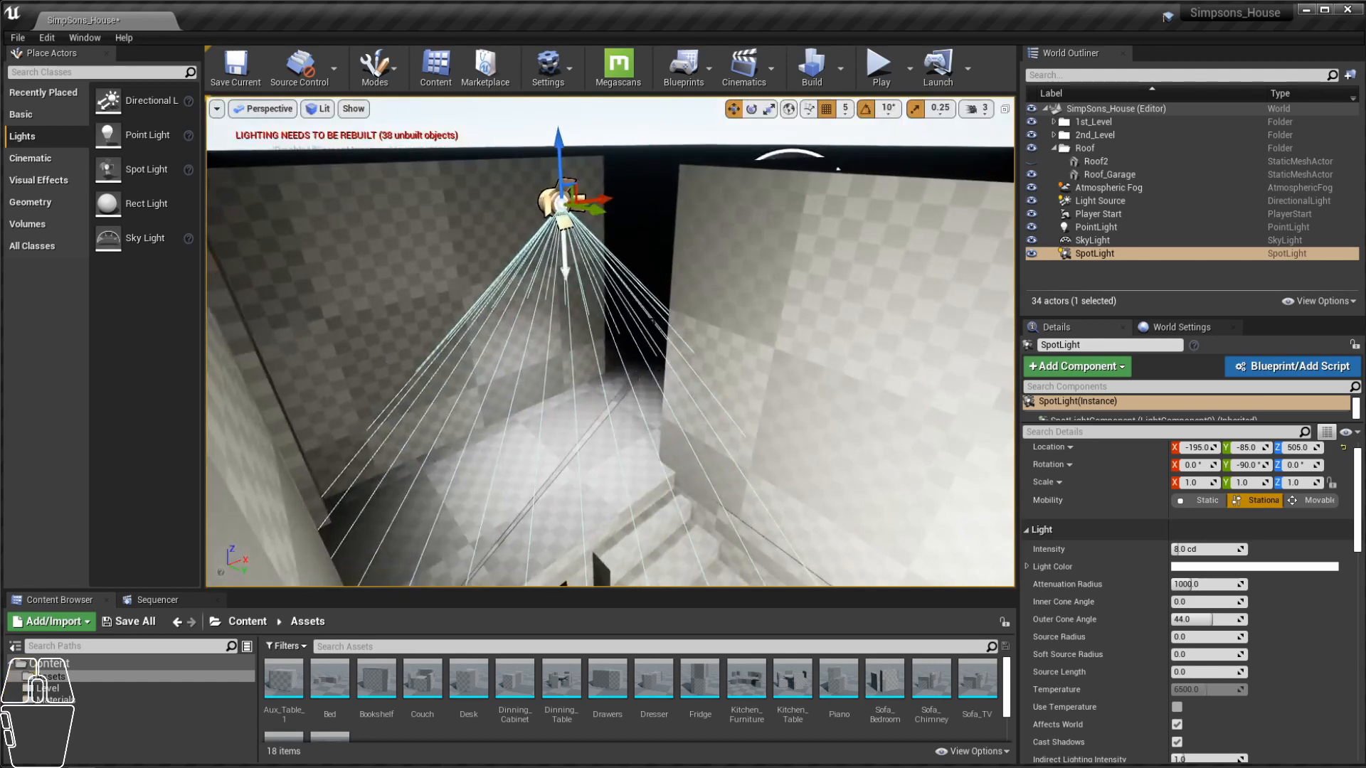
{"action": "left_click_drag", "start_coordinate": [732, 416], "coordinate": [832, 268], "text": "alt"}
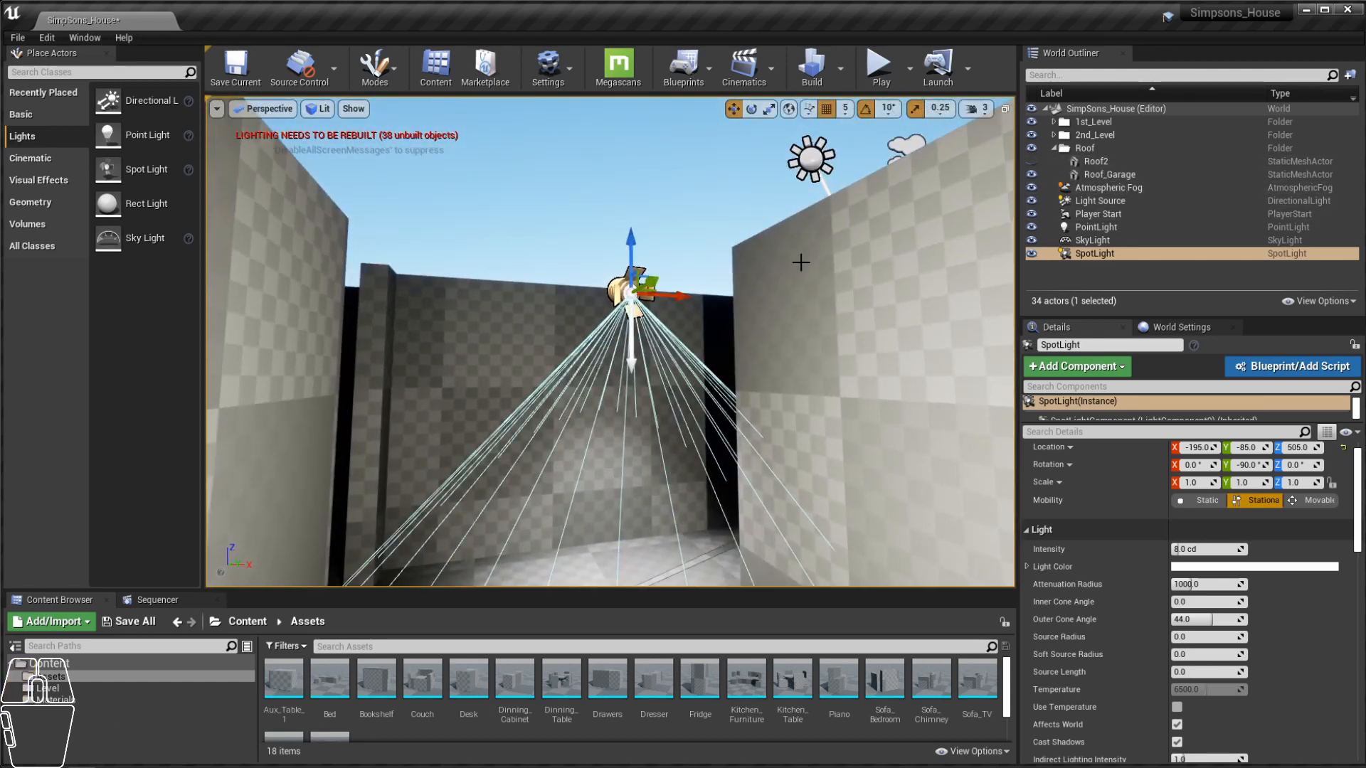
Step: Unhide the roof and raise the spot light to Z 520, close beneath the ceiling
{"action": "key", "text": "ctrl+h"}
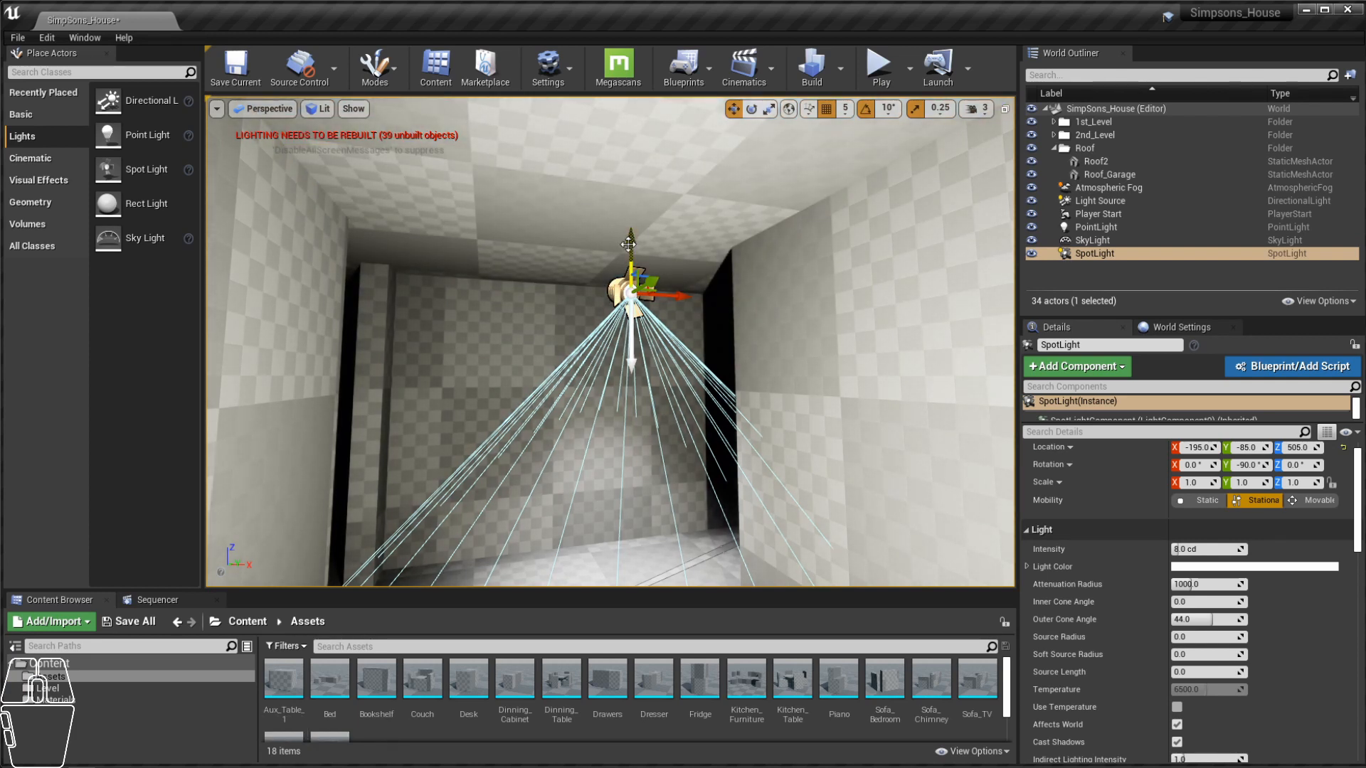
{"action": "left_click_drag", "start_coordinate": [628, 244], "coordinate": [722, 178]}
{"action": "scroll", "coordinate": [631, 304], "scroll_direction": "up", "scroll_amount": 4}
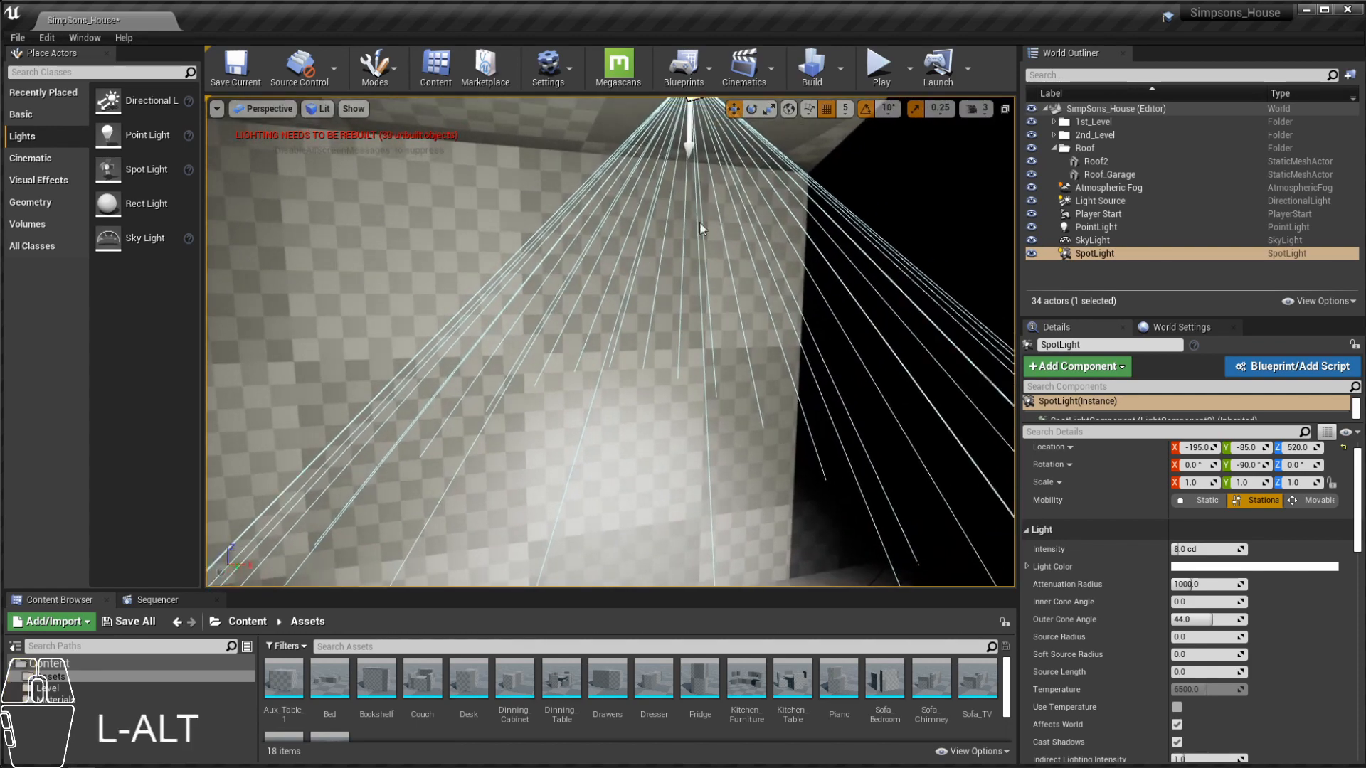
{"action": "left_click_drag", "start_coordinate": [700, 227], "coordinate": [569, 422], "text": "alt"}
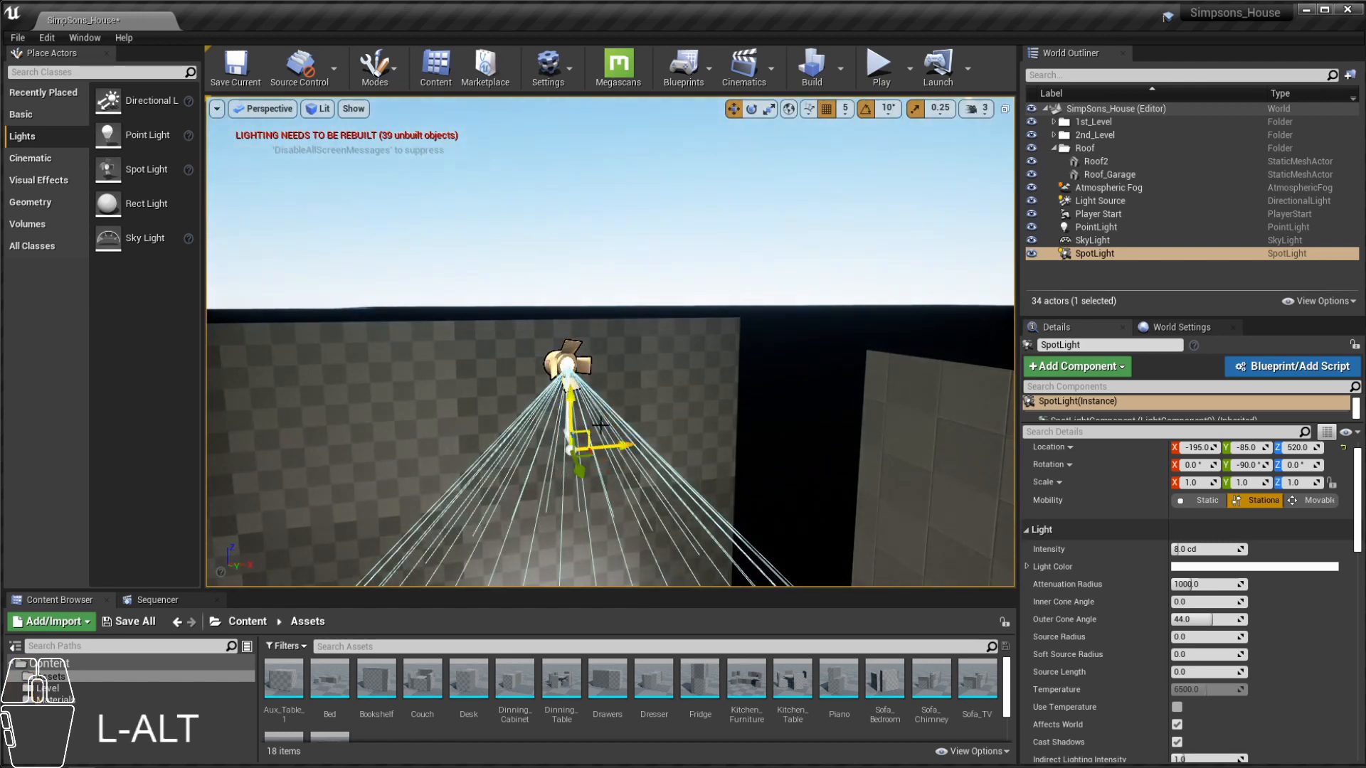
{"action": "left_click", "coordinate": [676, 393], "text": "alt"}
{"action": "left_click", "coordinate": [571, 364], "text": "alt"}
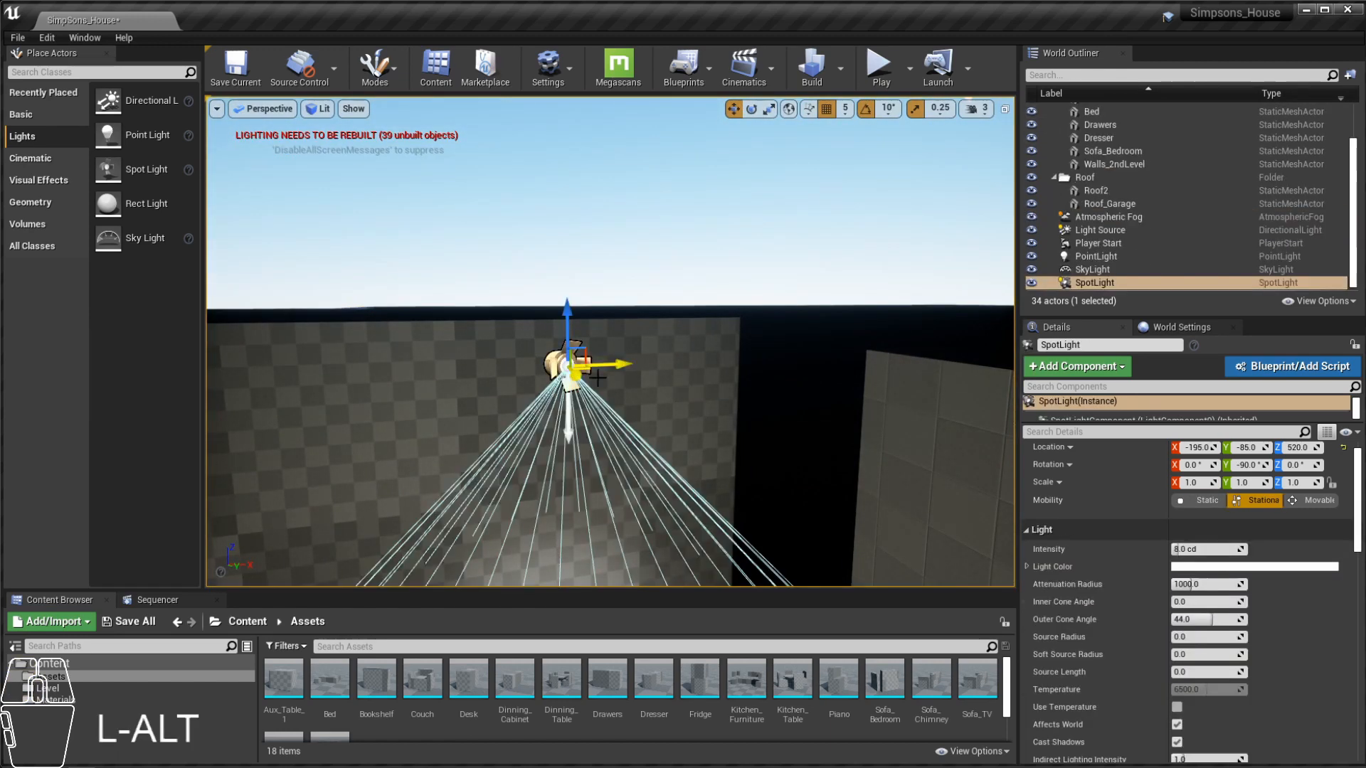
Step: Raise the spot light above the landing to Z 525, tight under the ceiling, and check its cone from the stairwell
{"action": "left_click_drag", "start_coordinate": [676, 370], "coordinate": [683, 324], "text": "alt"}
{"action": "middle_click_drag", "start_coordinate": [683, 324], "coordinate": [684, 369], "text": "alt"}
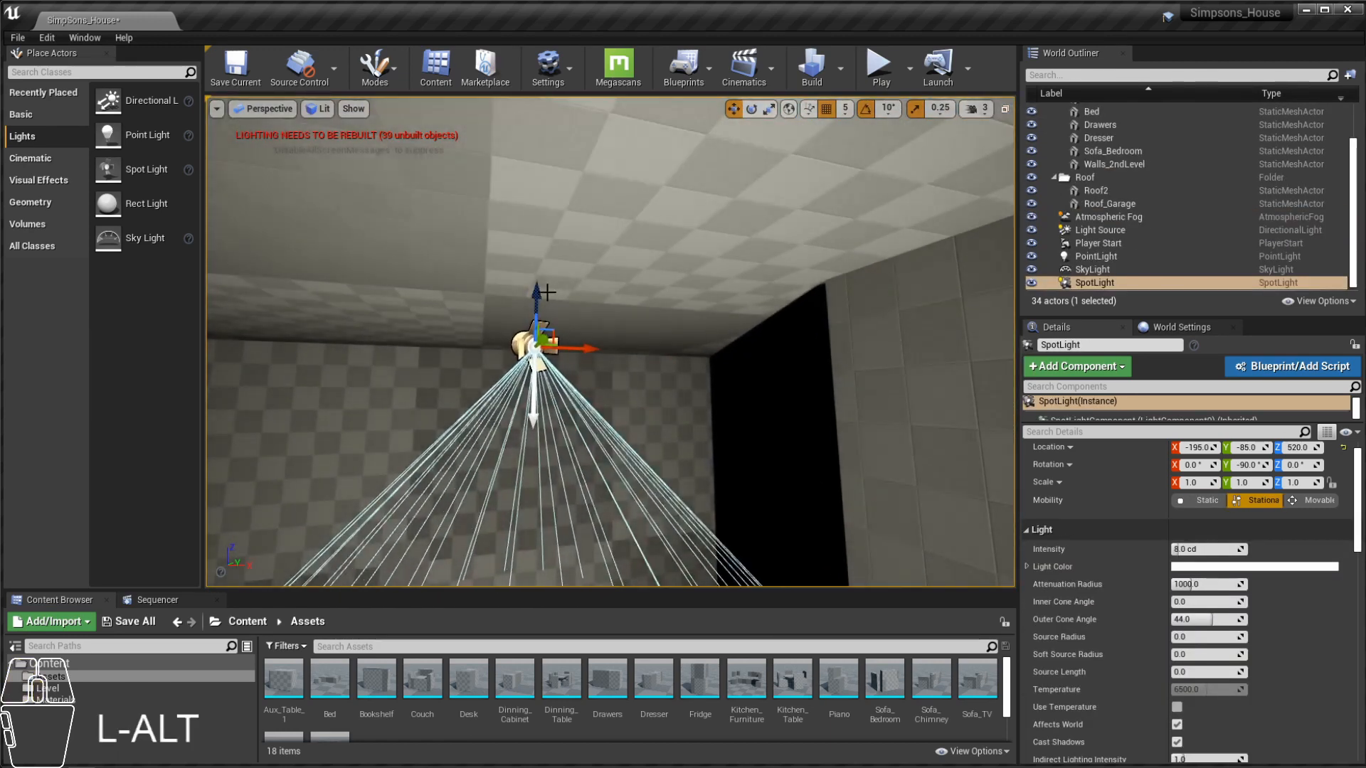
{"action": "mouse_move", "coordinate": [538, 296]}
{"action": "left_mouse_down"}
{"action": "mouse_move", "coordinate": [534, 248]}
{"action": "mouse_move", "coordinate": [531, 284]}
{"action": "left_mouse_up"}
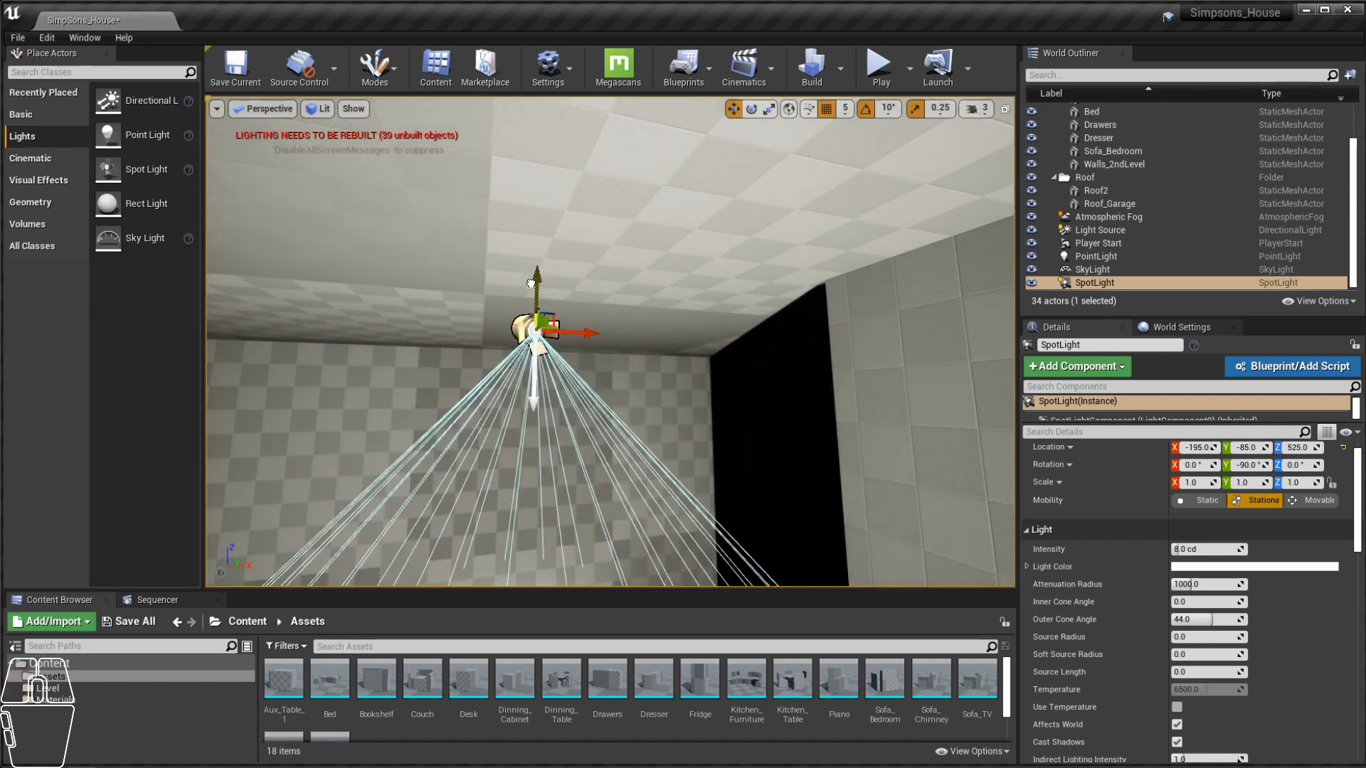
{"action": "scroll", "coordinate": [651, 367], "scroll_direction": "down", "scroll_amount": 5}
{"action": "left_click_drag", "start_coordinate": [651, 366], "coordinate": [704, 364], "text": "alt"}
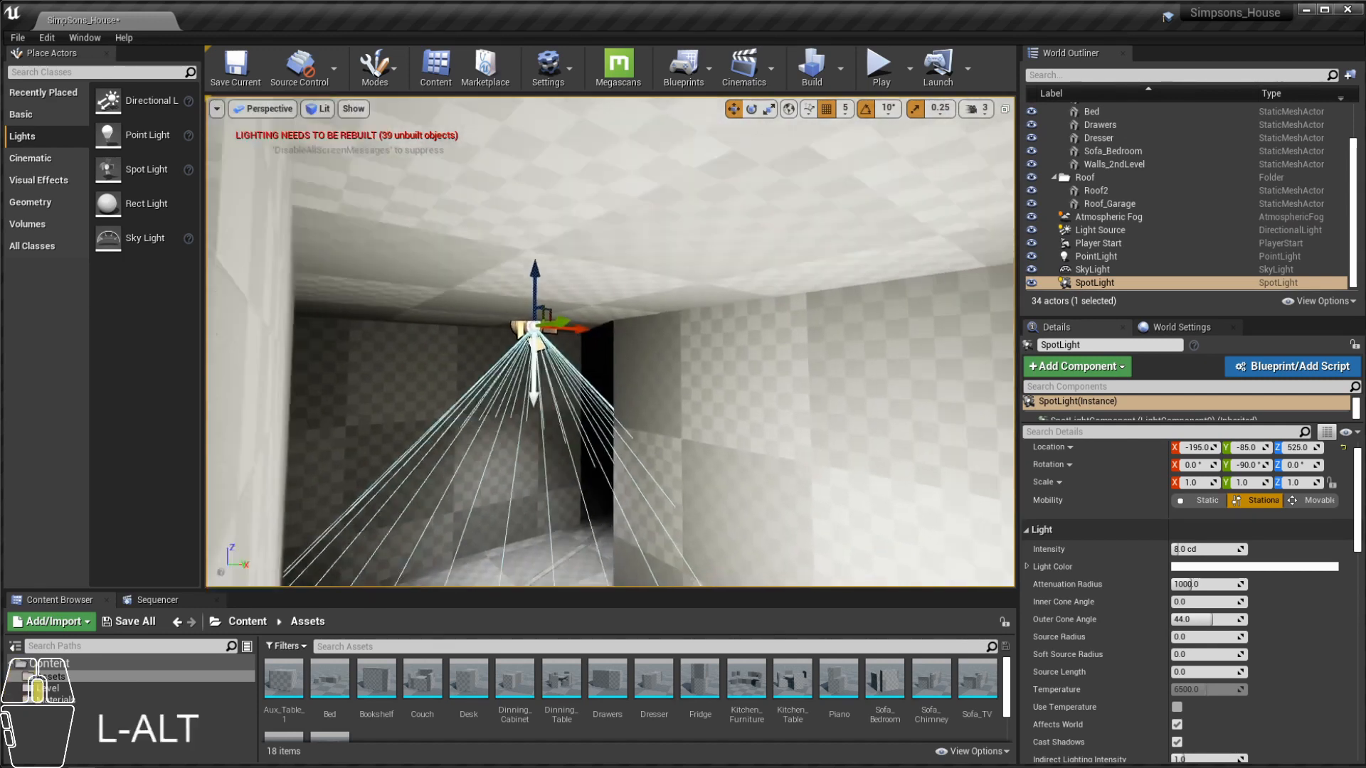
{"action": "middle_click_drag", "start_coordinate": [704, 364], "coordinate": [754, 365], "text": "alt"}
{"action": "scroll", "coordinate": [631, 386], "scroll_direction": "down", "scroll_amount": 4, "text": "alt"}
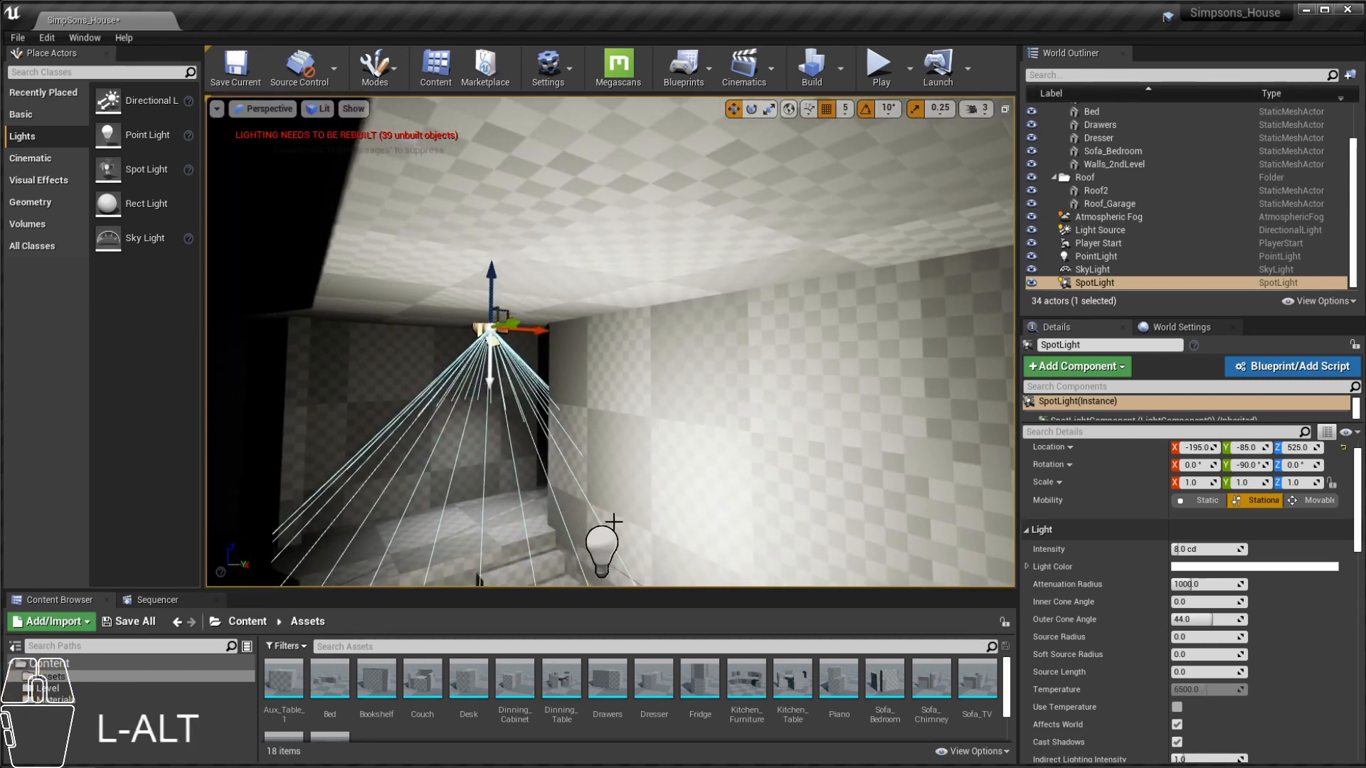
Step: Try the point light up at the stairwell ceiling at Z 525 and undo the move
{"action": "left_click", "coordinate": [610, 541], "text": "alt"}
{"action": "left_click_drag", "start_coordinate": [603, 506], "coordinate": [612, 244]}
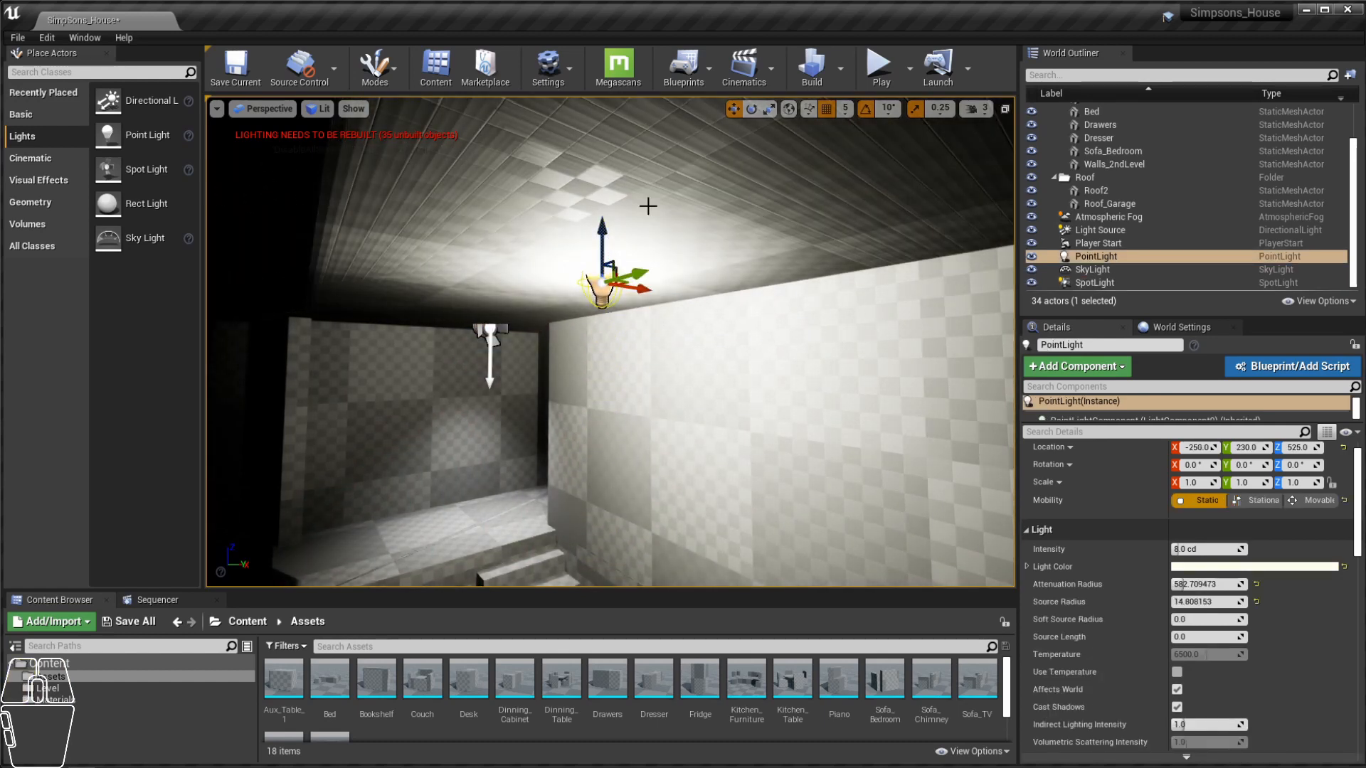
{"action": "key", "text": "ctrl+z"}
{"action": "key", "text": "ctrl+z"}
{"action": "key", "text": "ctrl+z"}
{"action": "key", "text": "ctrl+z"}
{"action": "key", "text": "ctrl+z"}
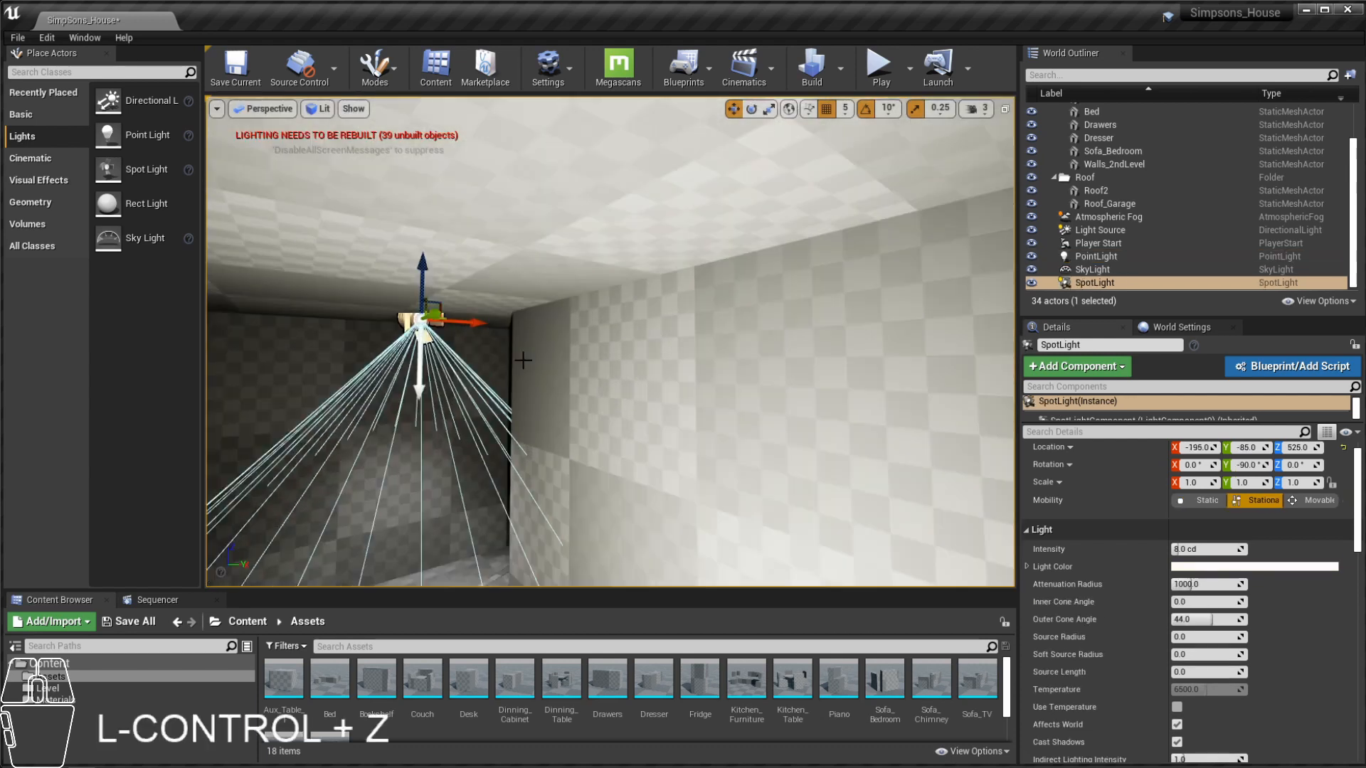
Step: Tint the landing spot light's color pale blue, with R 0.734375, G 0.941126 and B 1.0
{"action": "left_click_drag", "start_coordinate": [523, 360], "coordinate": [470, 405], "text": "alt"}
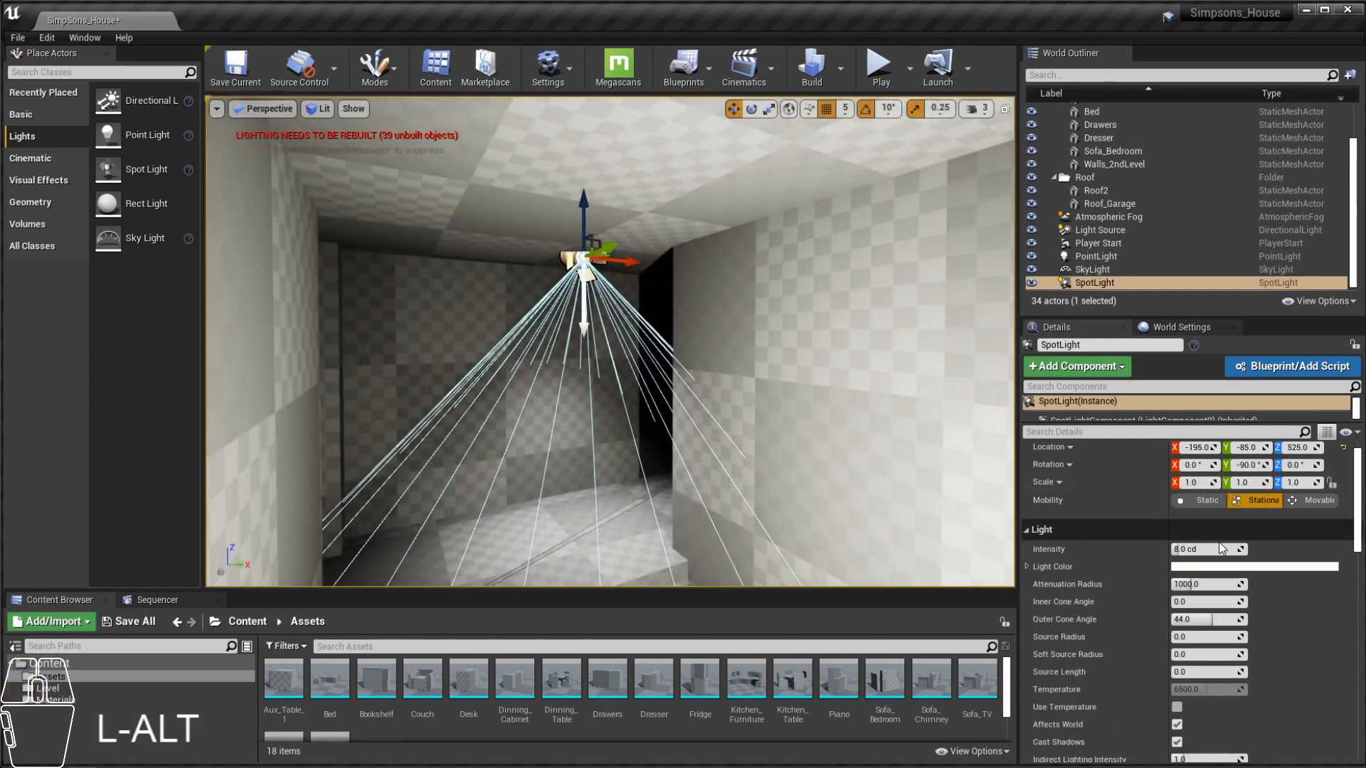
{"action": "left_click", "coordinate": [1211, 569]}
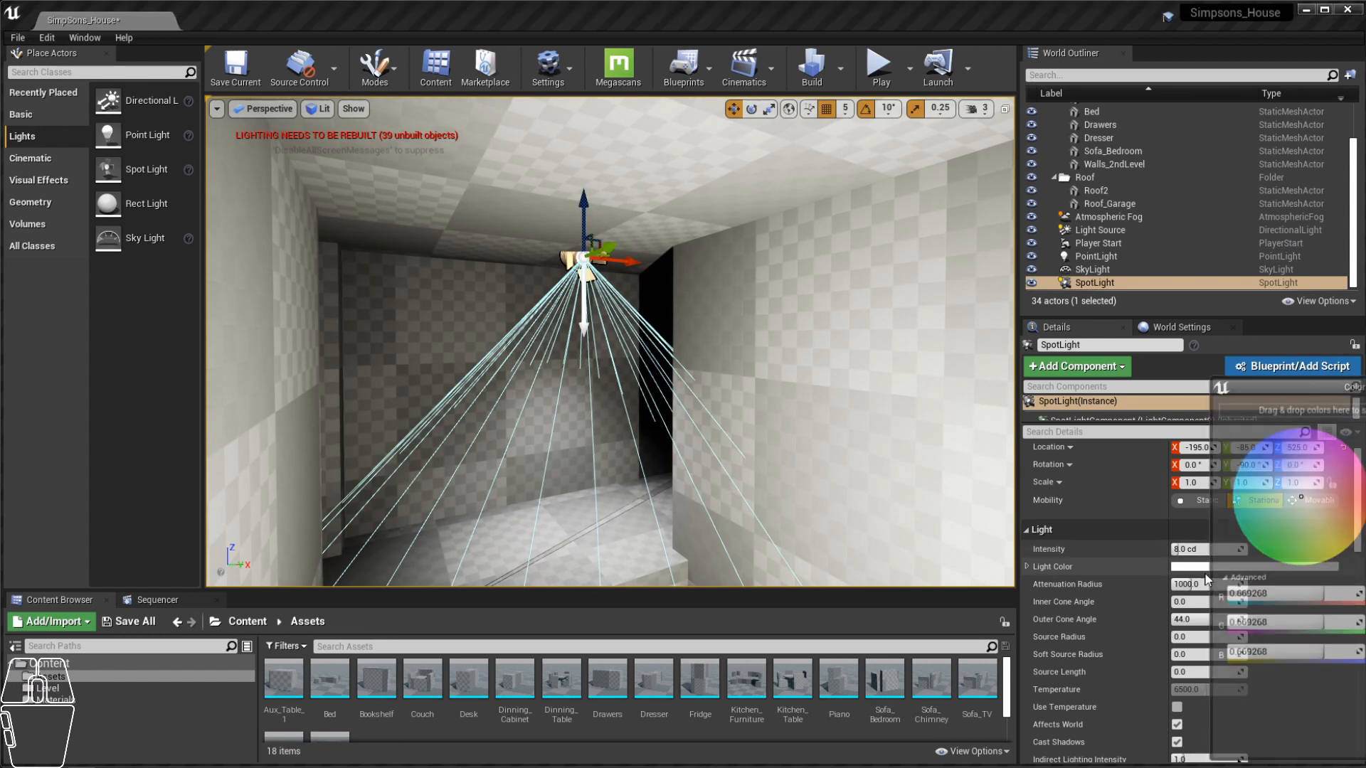
{"action": "left_click_drag", "start_coordinate": [1271, 492], "coordinate": [1289, 495]}
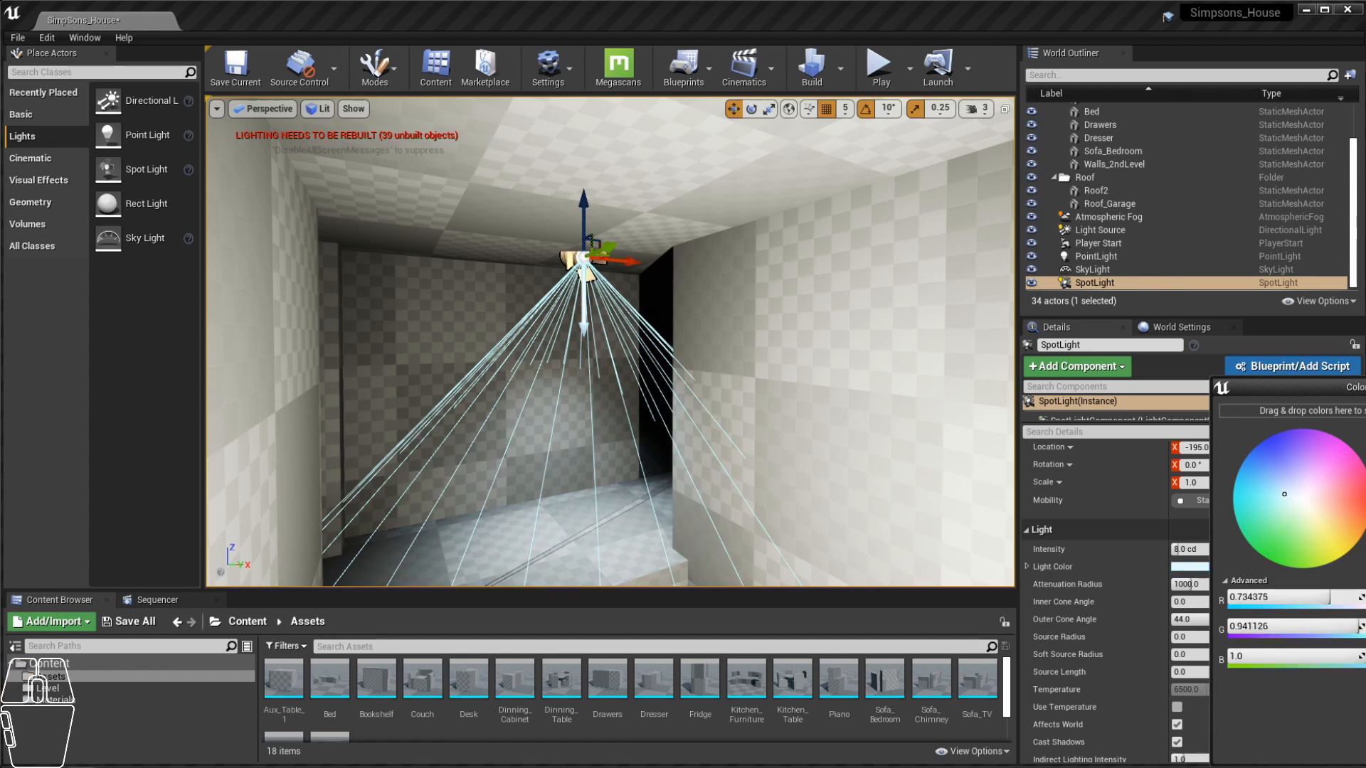
{"action": "left_click", "coordinate": [1365, 750]}
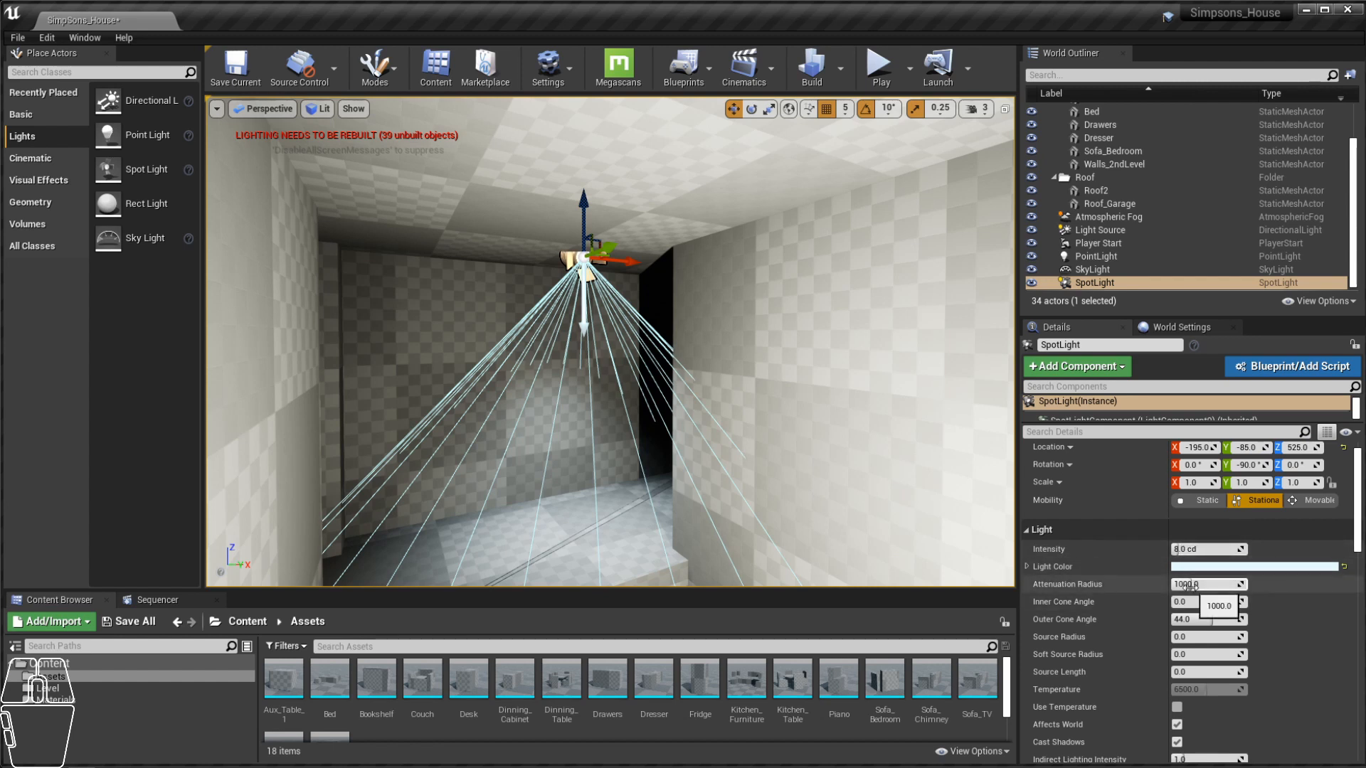
Step: Try a short attenuation radius on the landing spot light, then enlarge it to about 470 so the cone extends beyond the landing floor
{"action": "left_click", "coordinate": [1189, 584]}
{"action": "left_click_drag", "start_coordinate": [1190, 585], "coordinate": [1138, 585]}
{"action": "left_click_drag", "start_coordinate": [705, 388], "coordinate": [726, 363], "text": "alt"}
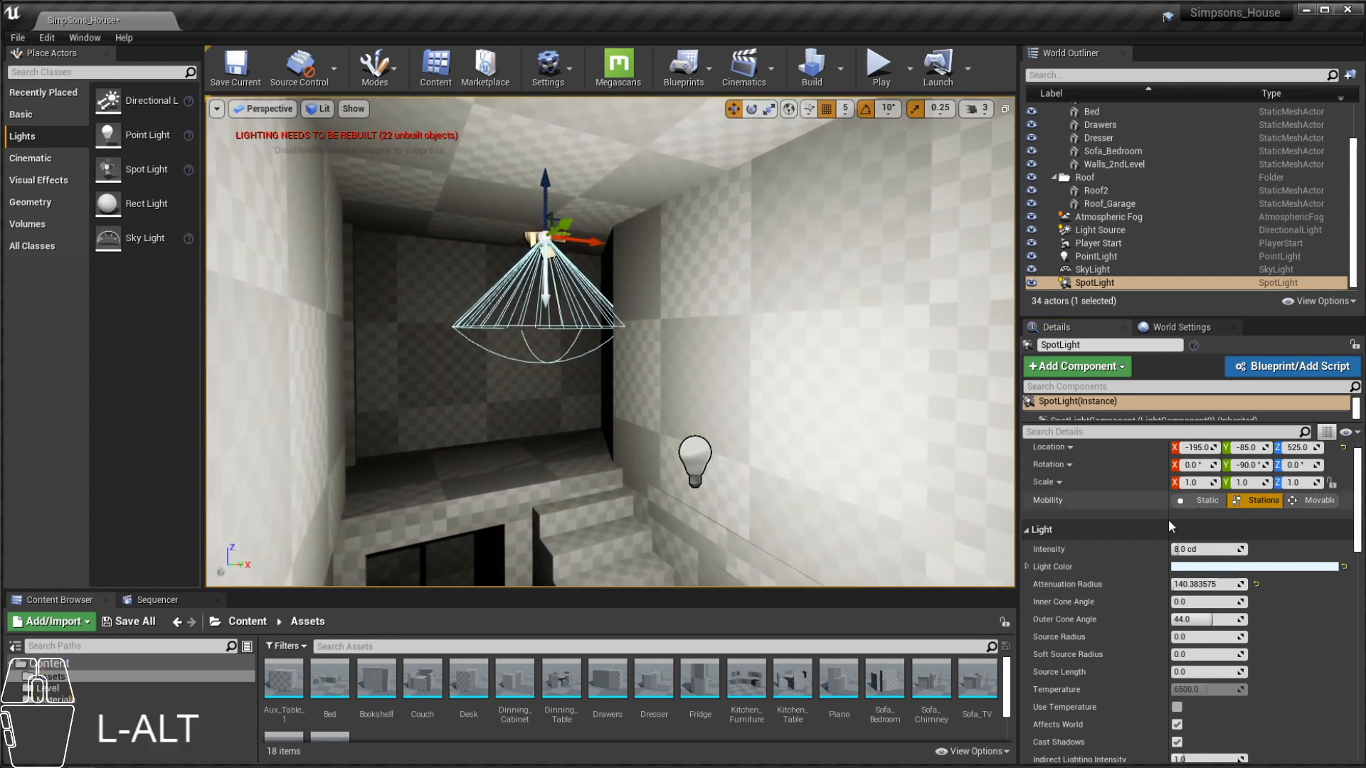
{"action": "left_click_drag", "start_coordinate": [1179, 585], "coordinate": [1209, 585]}
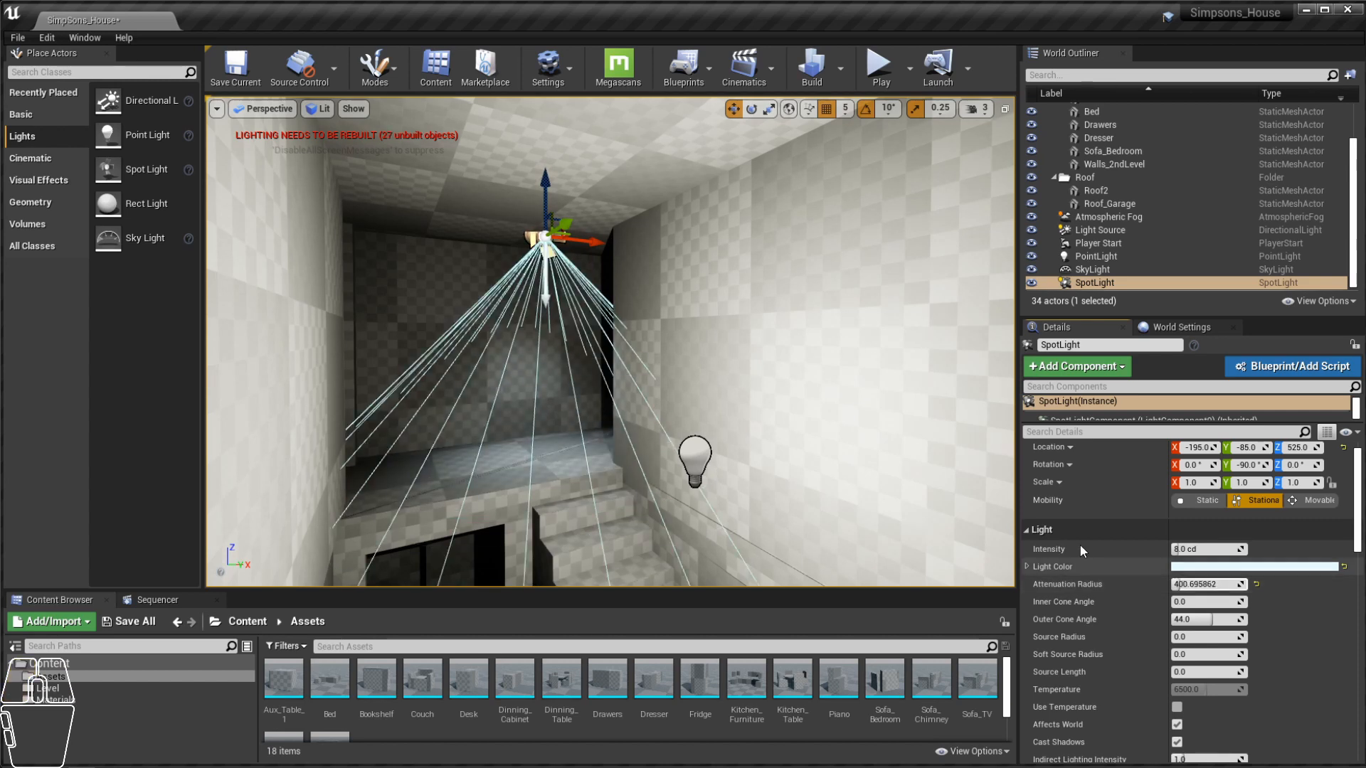
{"action": "left_click_drag", "start_coordinate": [782, 384], "coordinate": [687, 388], "text": "alt"}
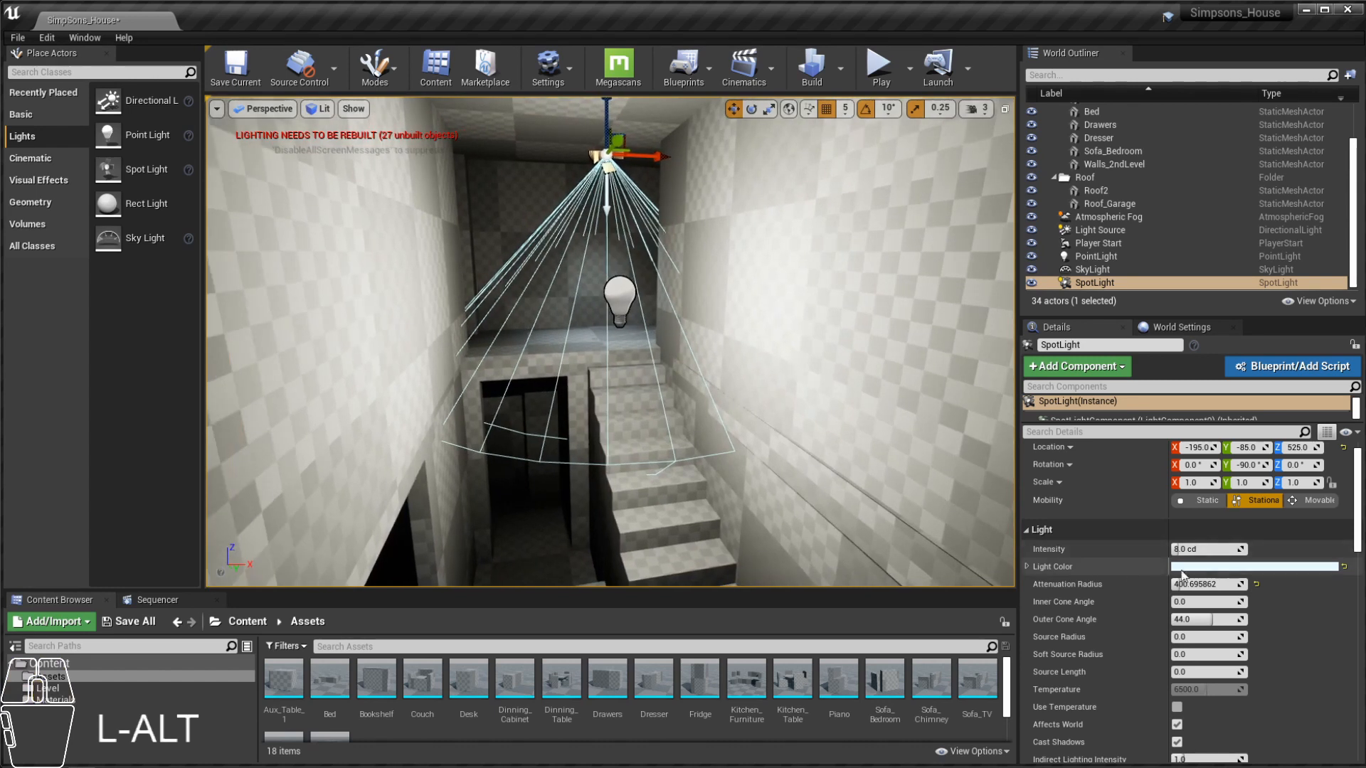
{"action": "mouse_move", "coordinate": [1202, 584]}
{"action": "left_mouse_down"}
{"action": "mouse_move", "coordinate": [1180, 585]}
{"action": "mouse_move", "coordinate": [1202, 585]}
{"action": "mouse_move", "coordinate": [1184, 601]}
{"action": "left_mouse_up"}
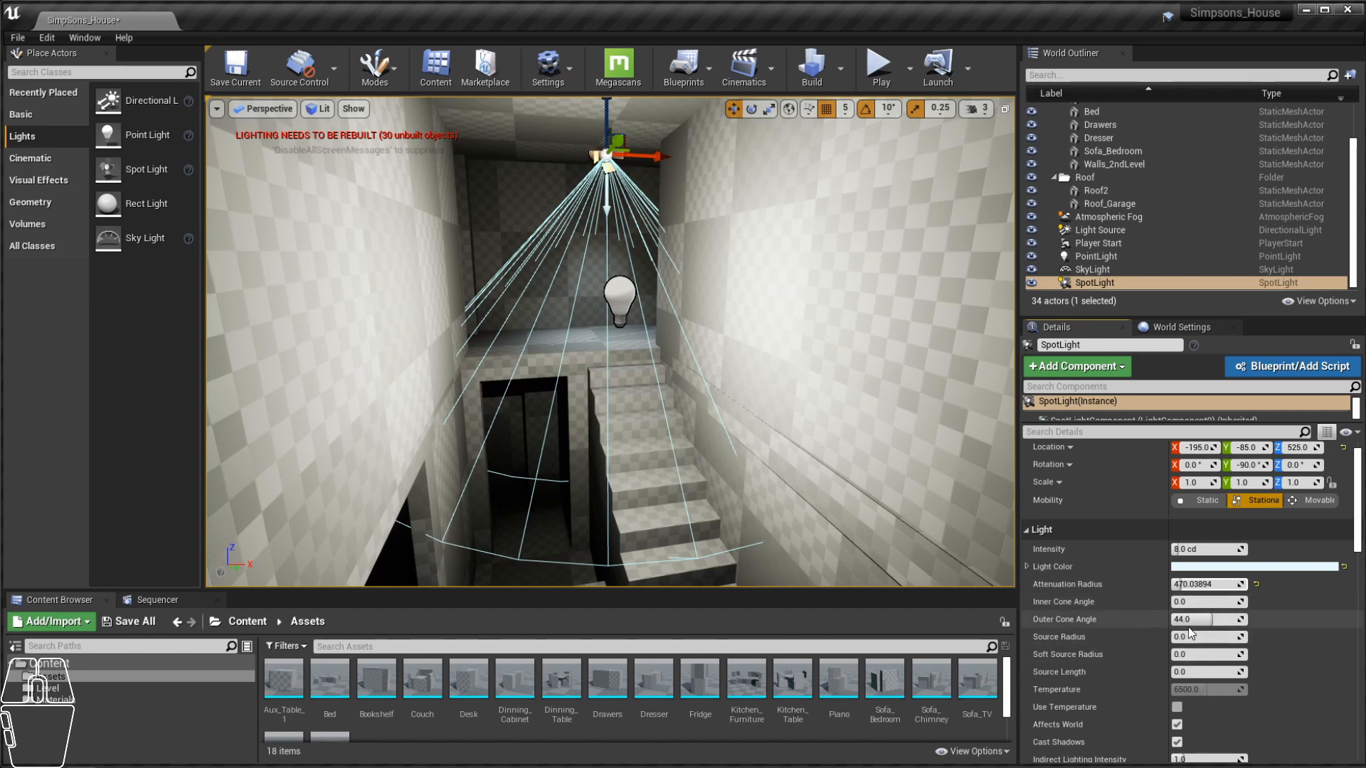
Step: Test narrow and wide outer cone angles on the landing spot light and settle on about 69.5
{"action": "mouse_move", "coordinate": [1195, 621]}
{"action": "left_mouse_down"}
{"action": "mouse_move", "coordinate": [1241, 620]}
{"action": "mouse_move", "coordinate": [1205, 620]}
{"action": "left_mouse_up"}
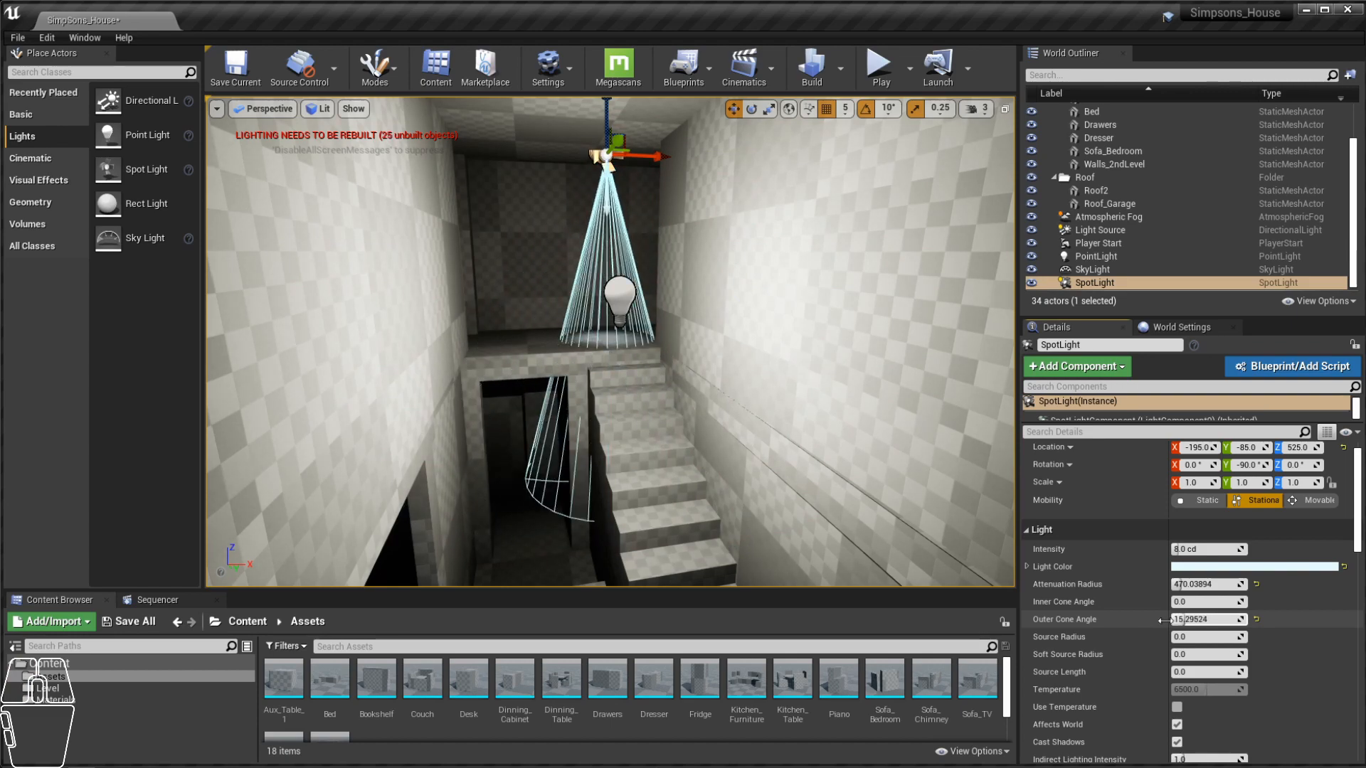
{"action": "scroll", "coordinate": [569, 341], "scroll_direction": "up", "scroll_amount": 5}
{"action": "left_click_drag", "start_coordinate": [570, 342], "coordinate": [643, 295], "text": "alt"}
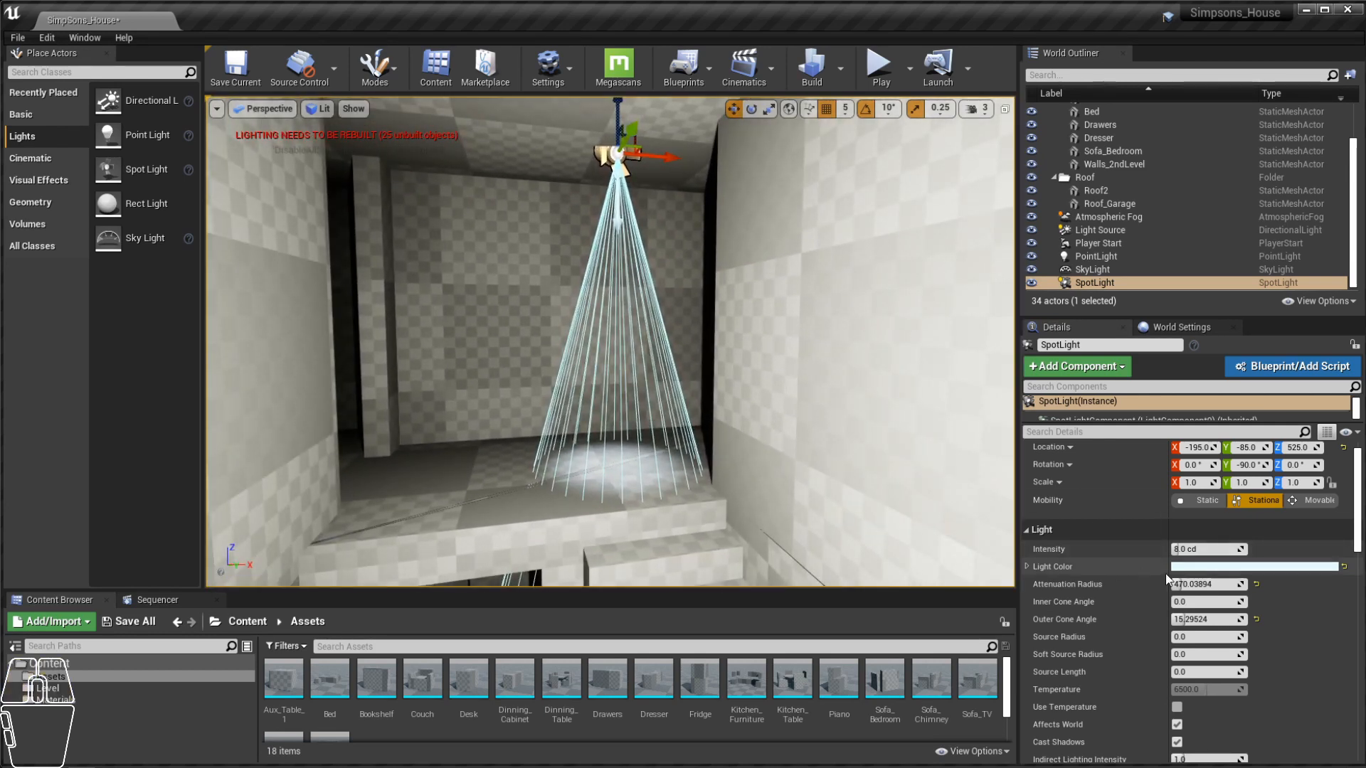
{"action": "left_click_drag", "start_coordinate": [1185, 621], "coordinate": [1229, 620]}
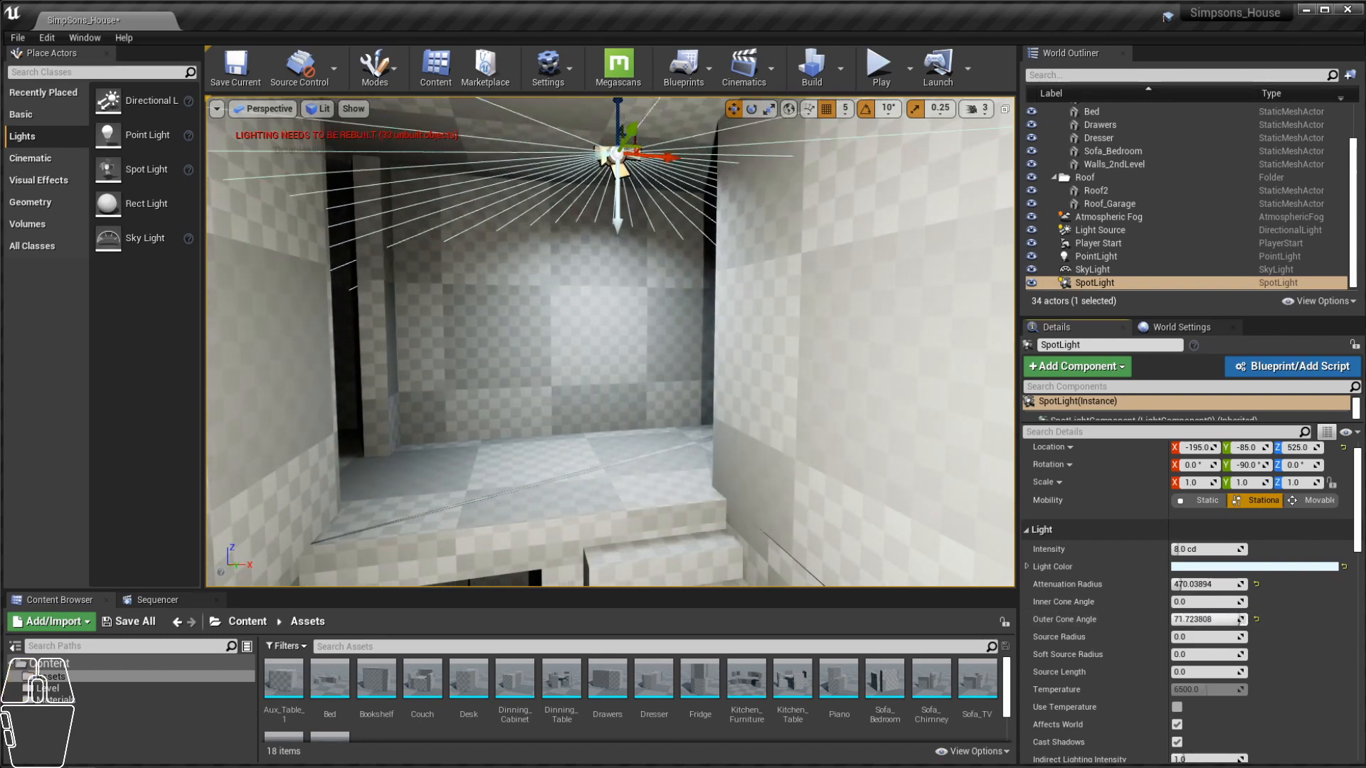
{"action": "left_click_drag", "start_coordinate": [1230, 620], "coordinate": [1240, 620]}
Step: Raise the landing spot light to Z 535 and check its spread from the stairwell
{"action": "middle_click_drag", "start_coordinate": [688, 323], "coordinate": [719, 405], "text": "alt"}
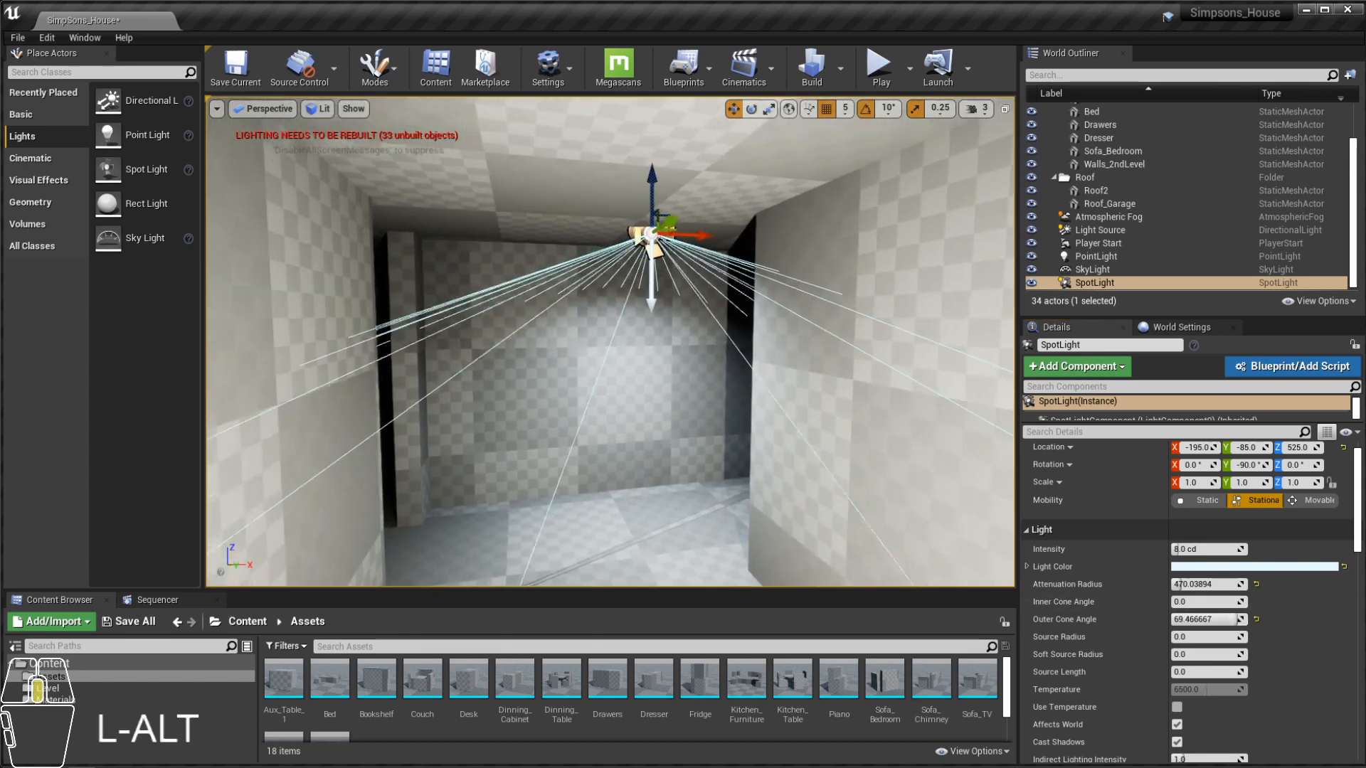
{"action": "right_click_drag", "start_coordinate": [719, 405], "coordinate": [718, 204], "text": "alt"}
{"action": "mouse_move", "coordinate": [662, 179]}
{"action": "left_mouse_down"}
{"action": "mouse_move", "coordinate": [660, 132]}
{"action": "mouse_move", "coordinate": [660, 165]}
{"action": "left_mouse_up"}
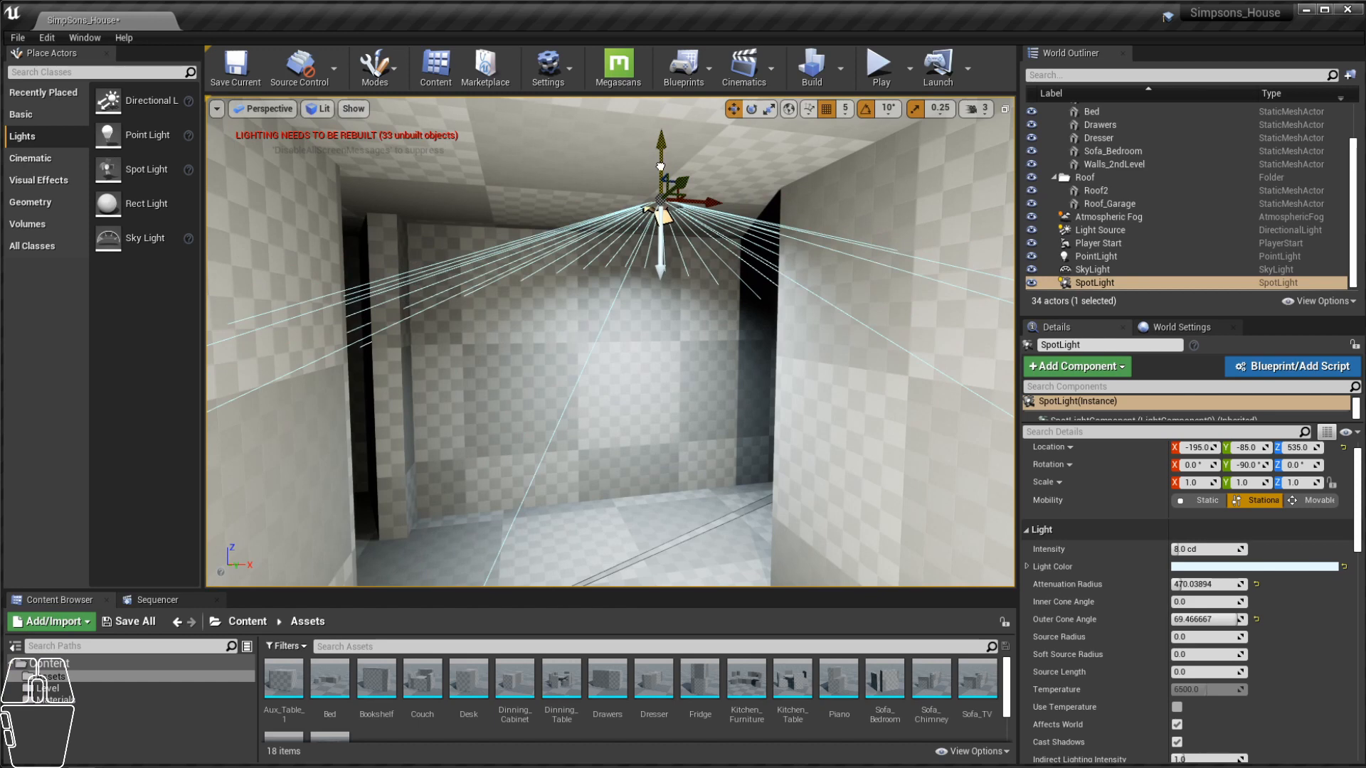
{"action": "right_click_drag", "start_coordinate": [704, 263], "coordinate": [619, 373], "text": "alt"}
{"action": "left_click_drag", "start_coordinate": [591, 375], "coordinate": [728, 400], "text": "alt"}
{"action": "right_click_drag", "start_coordinate": [729, 400], "coordinate": [697, 484], "text": "alt"}
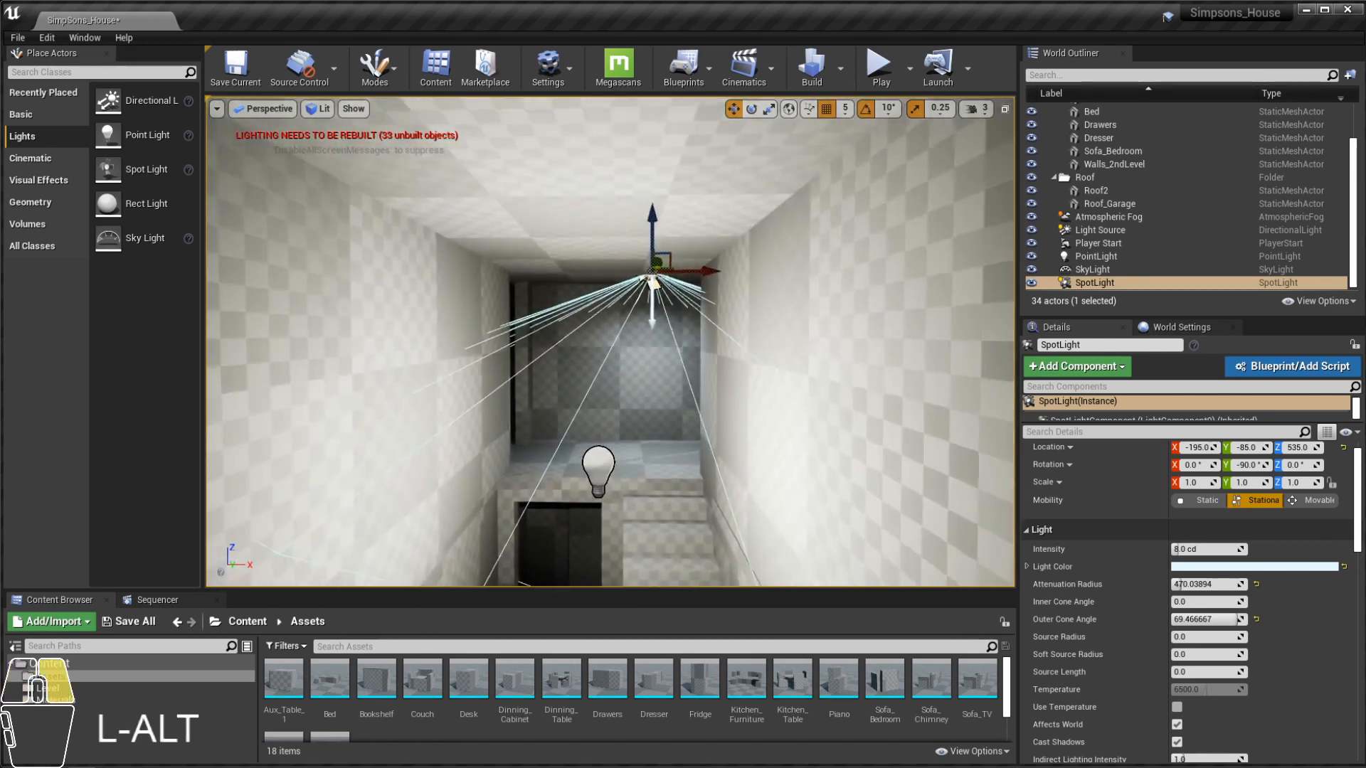
{"action": "left_click_drag", "start_coordinate": [697, 484], "coordinate": [733, 482], "text": "alt"}
Step: Reduce the landing spot light's attenuation radius to about 400.7 and inspect the ceiling above it
{"action": "left_click_drag", "start_coordinate": [1206, 584], "coordinate": [1179, 585]}
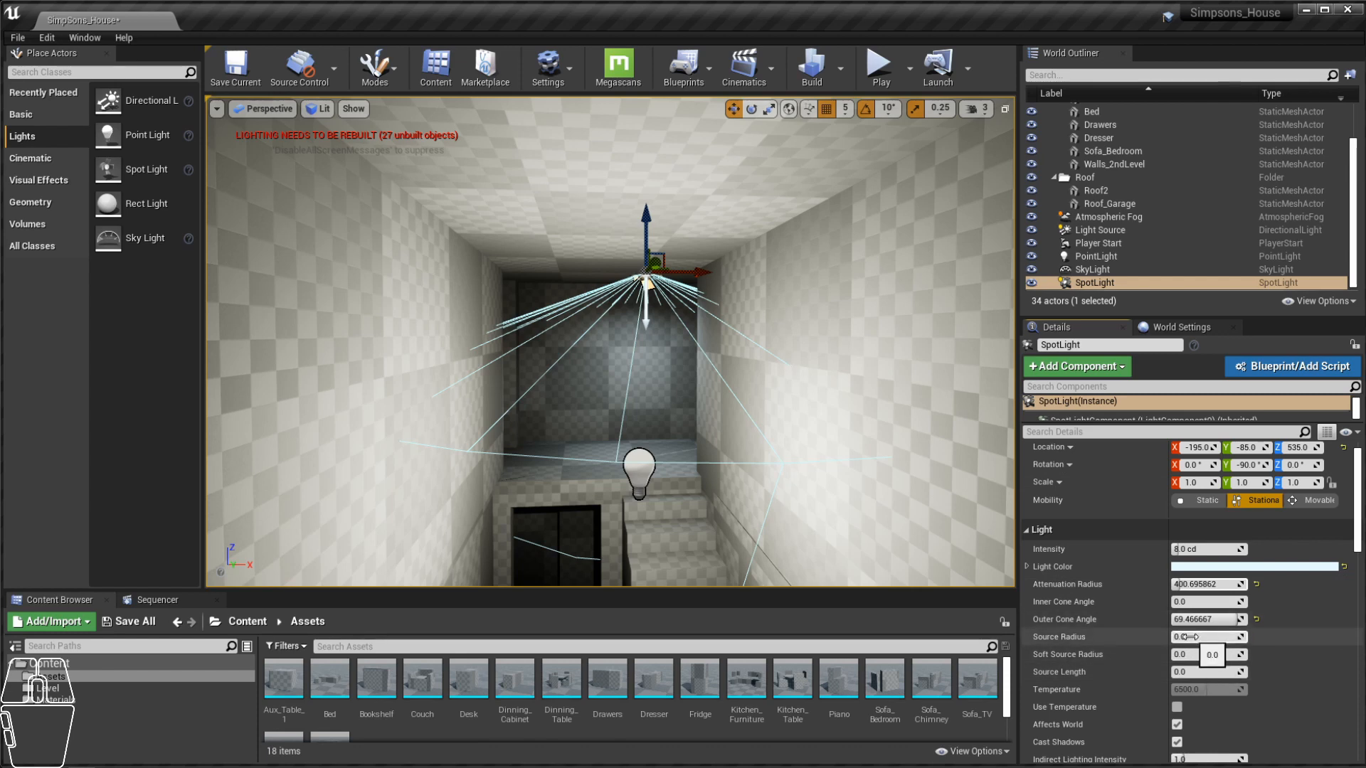
{"action": "scroll", "coordinate": [683, 394], "scroll_direction": "up", "scroll_amount": 2}
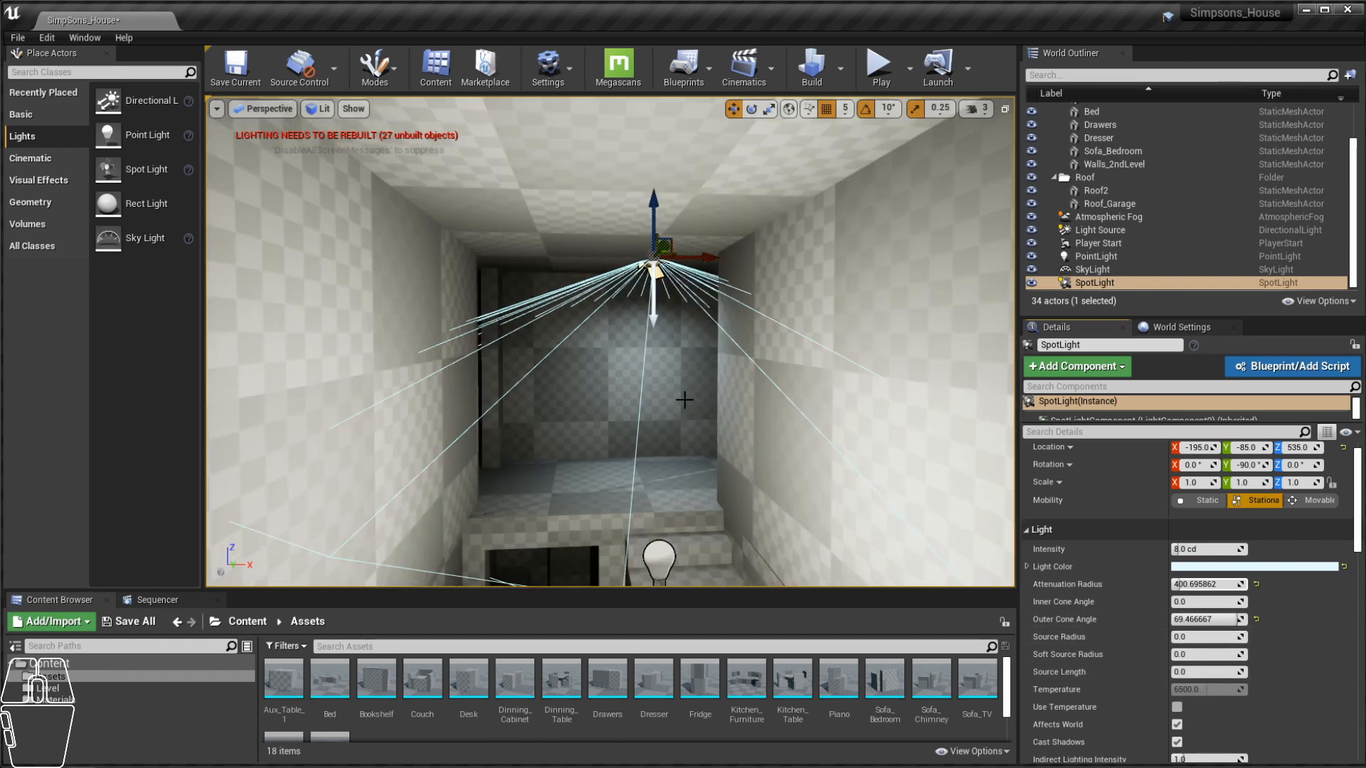
{"action": "left_click_drag", "start_coordinate": [648, 405], "coordinate": [653, 469], "text": "alt"}
{"action": "left_click_drag", "start_coordinate": [792, 291], "coordinate": [792, 252], "text": "alt"}
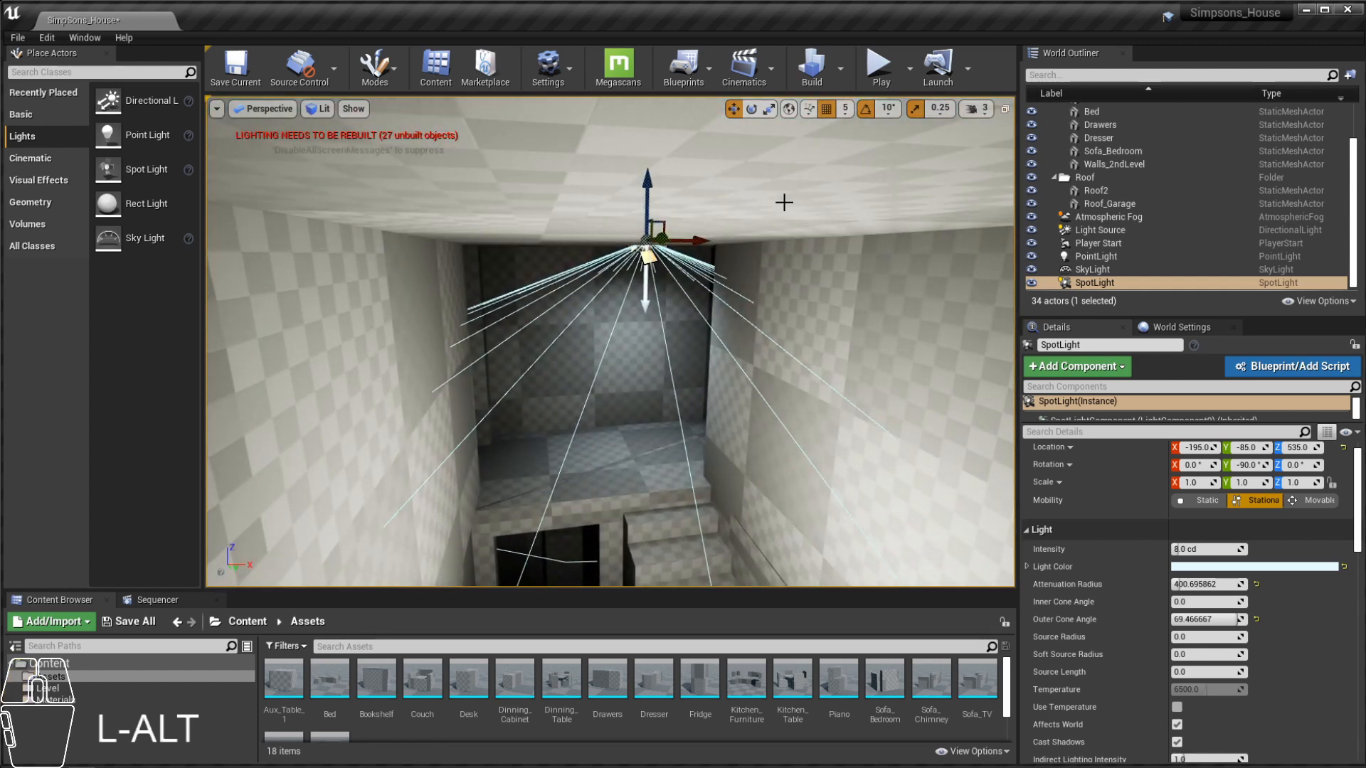
Step: Hide Roof2 and copy the landing spot light twice along the upstairs hallway, placing the farthest copy at X 360
{"action": "left_click", "coordinate": [756, 196]}
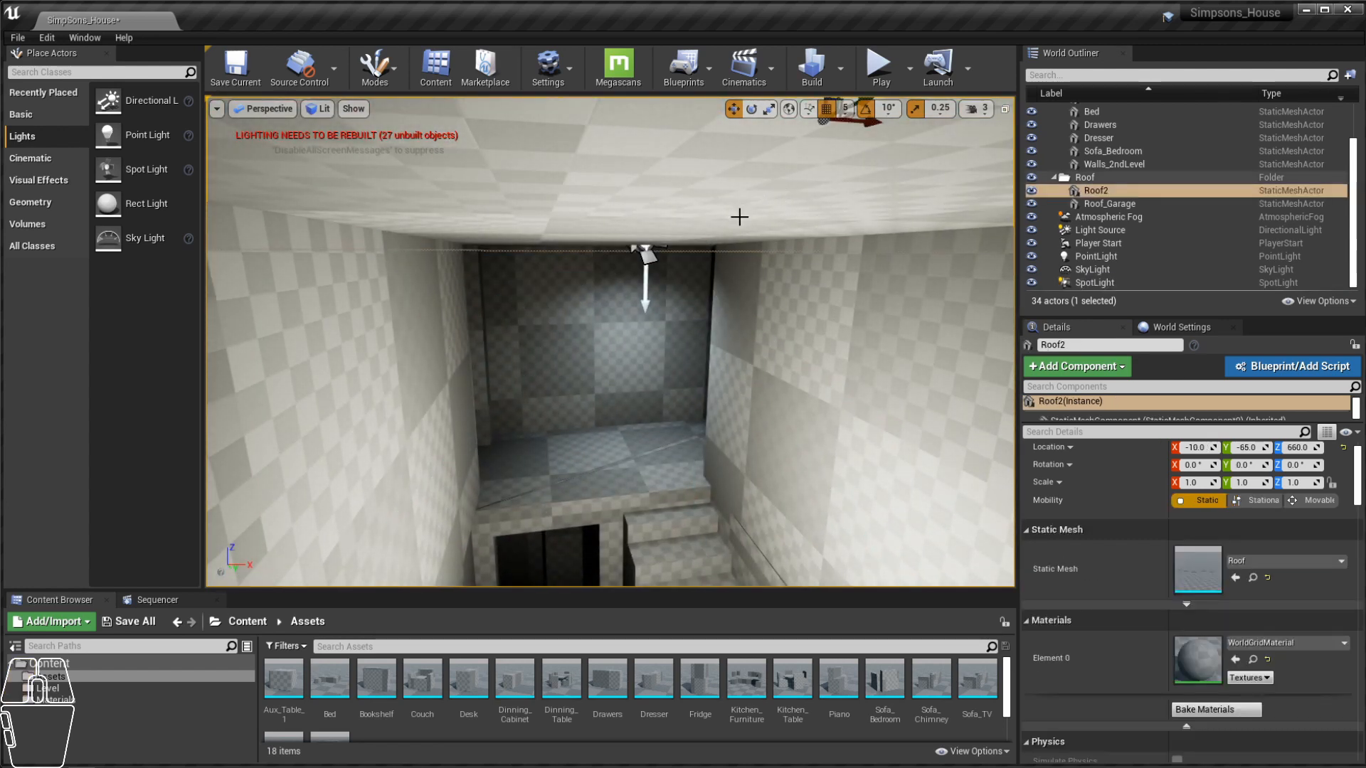
{"action": "key", "text": "h"}
{"action": "left_click_drag", "start_coordinate": [739, 217], "coordinate": [513, 498], "text": "alt"}
{"action": "left_click", "coordinate": [539, 344]}
{"action": "key", "text": "alt+j"}
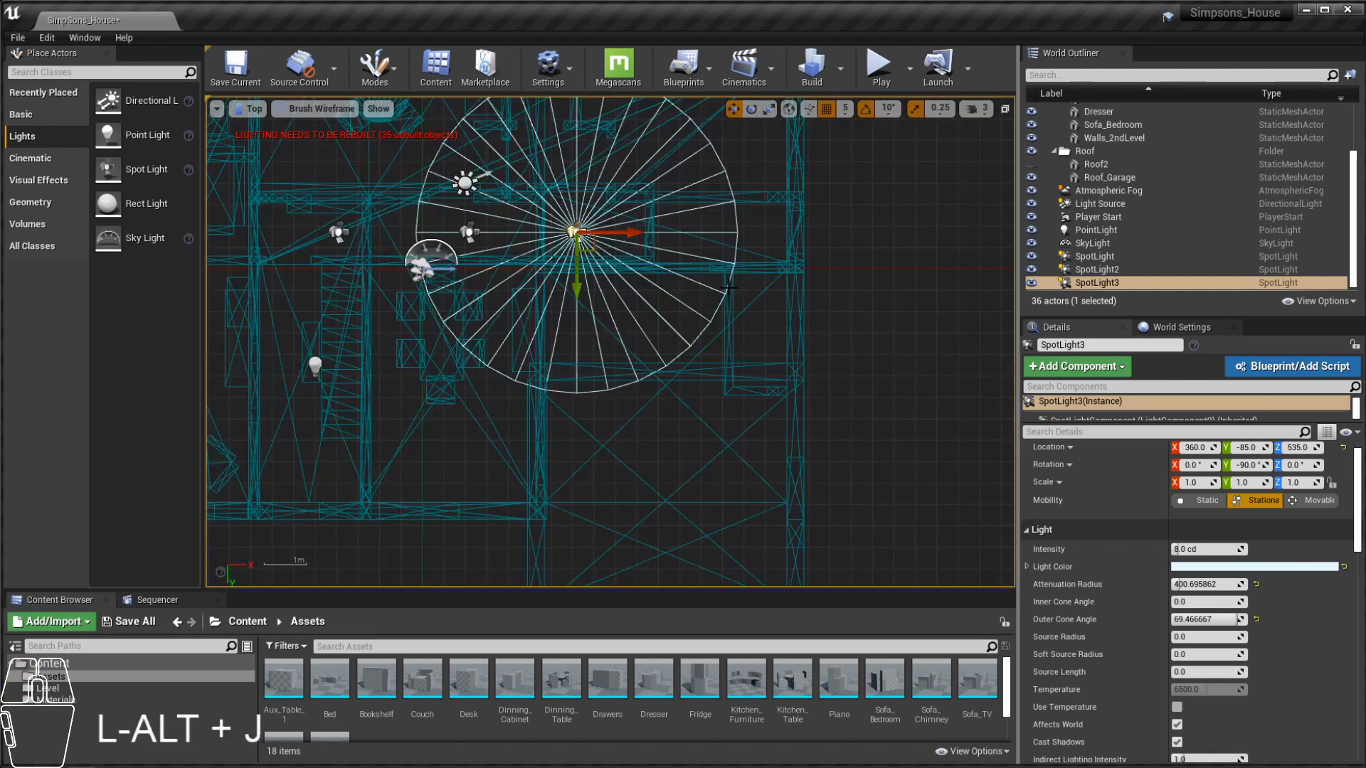
Step: In the top view, shift all three spot lights along the landing and hallway to Y -105, comparing lit and wireframe display
{"action": "right_click_drag", "start_coordinate": [673, 267], "coordinate": [855, 432]}
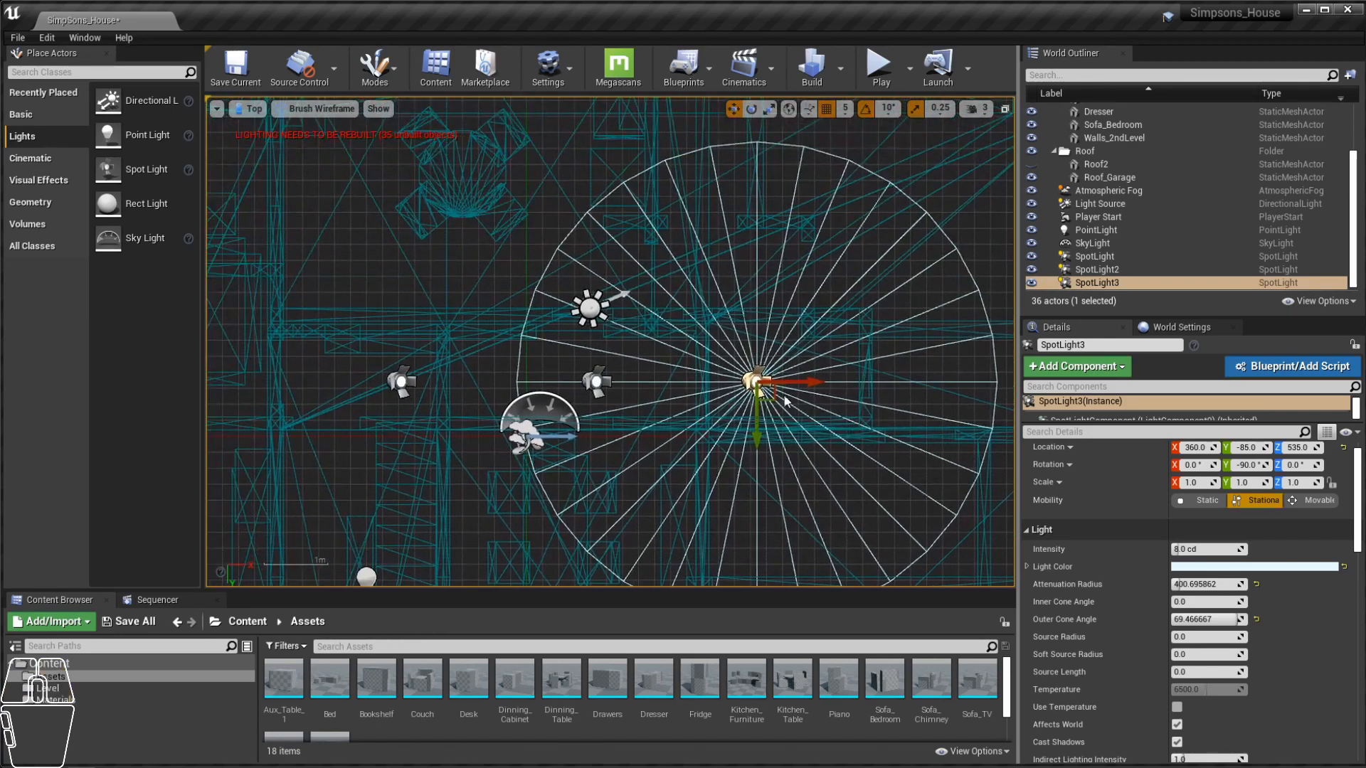
{"action": "key", "text": "alt+4"}
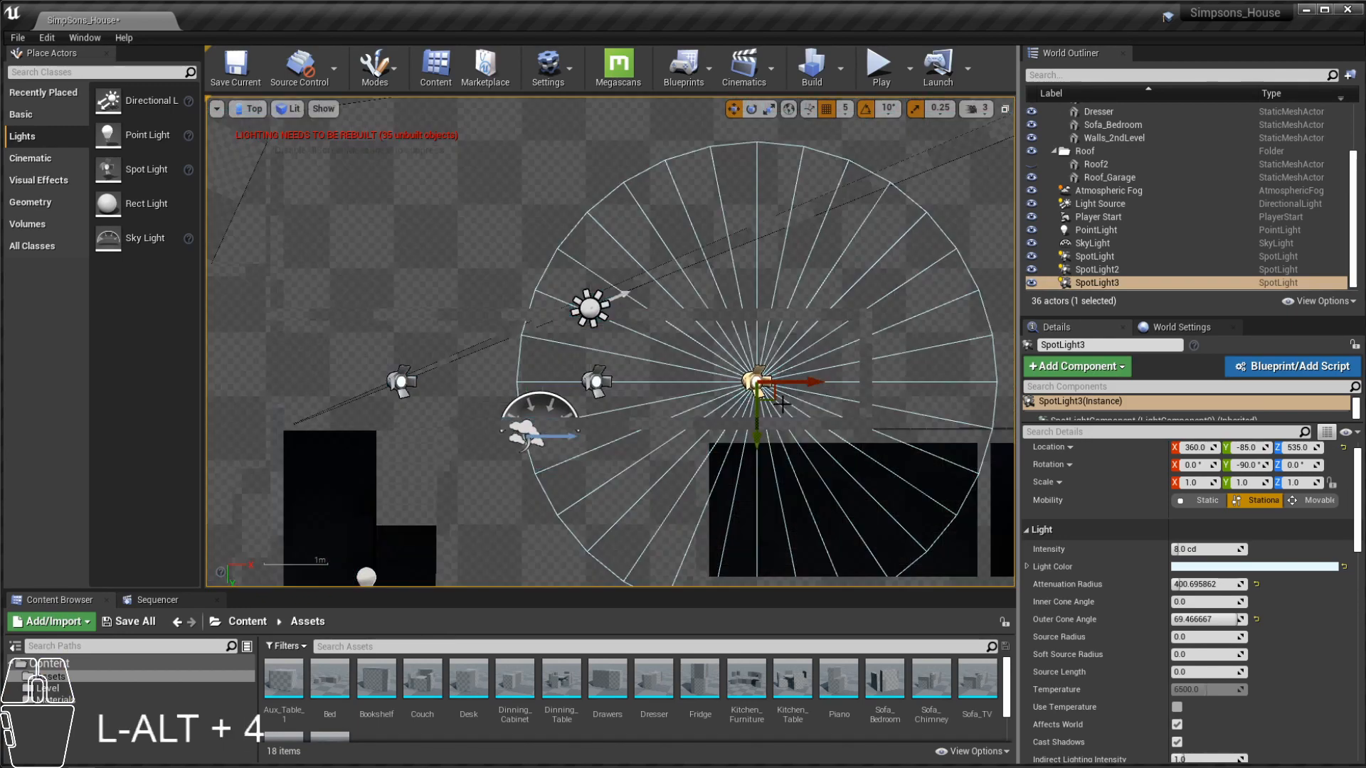
{"action": "key", "text": "alt+2"}
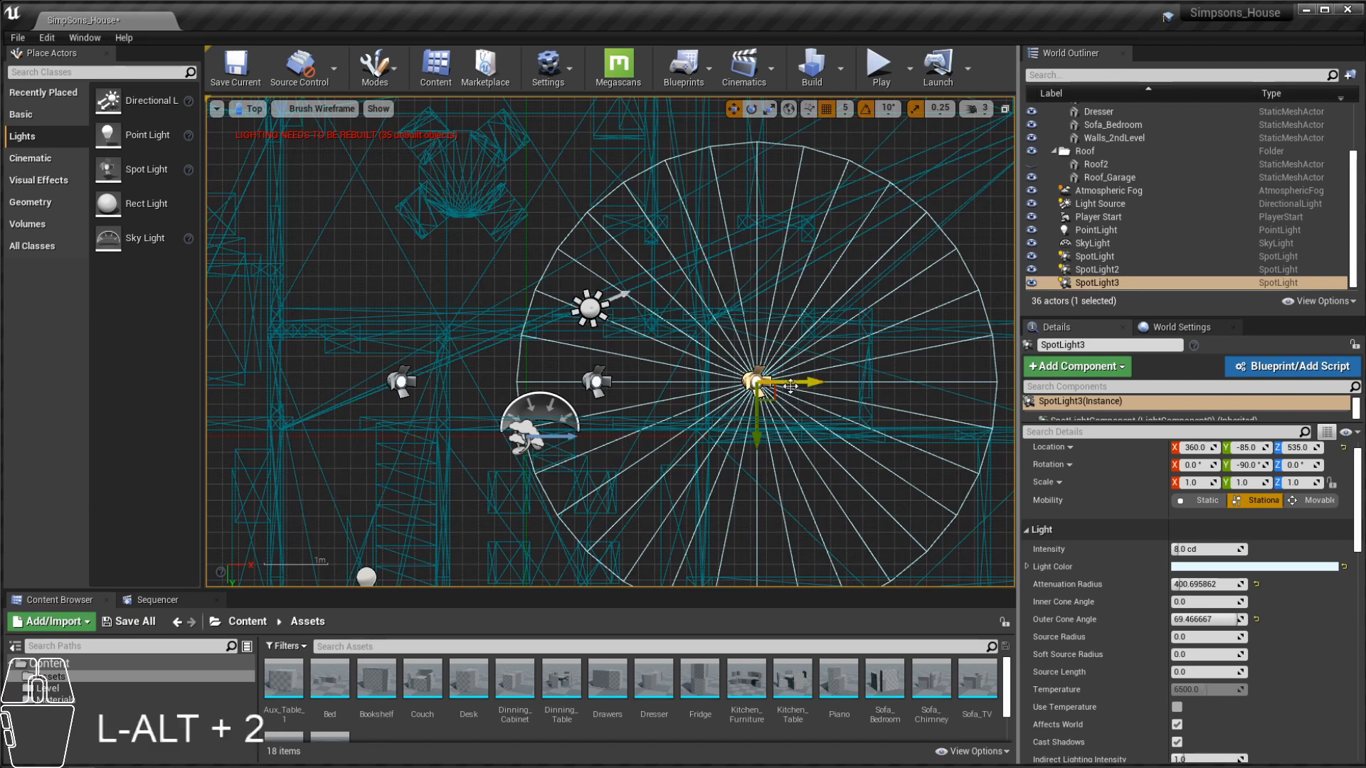
{"action": "key", "text": "alt+4"}
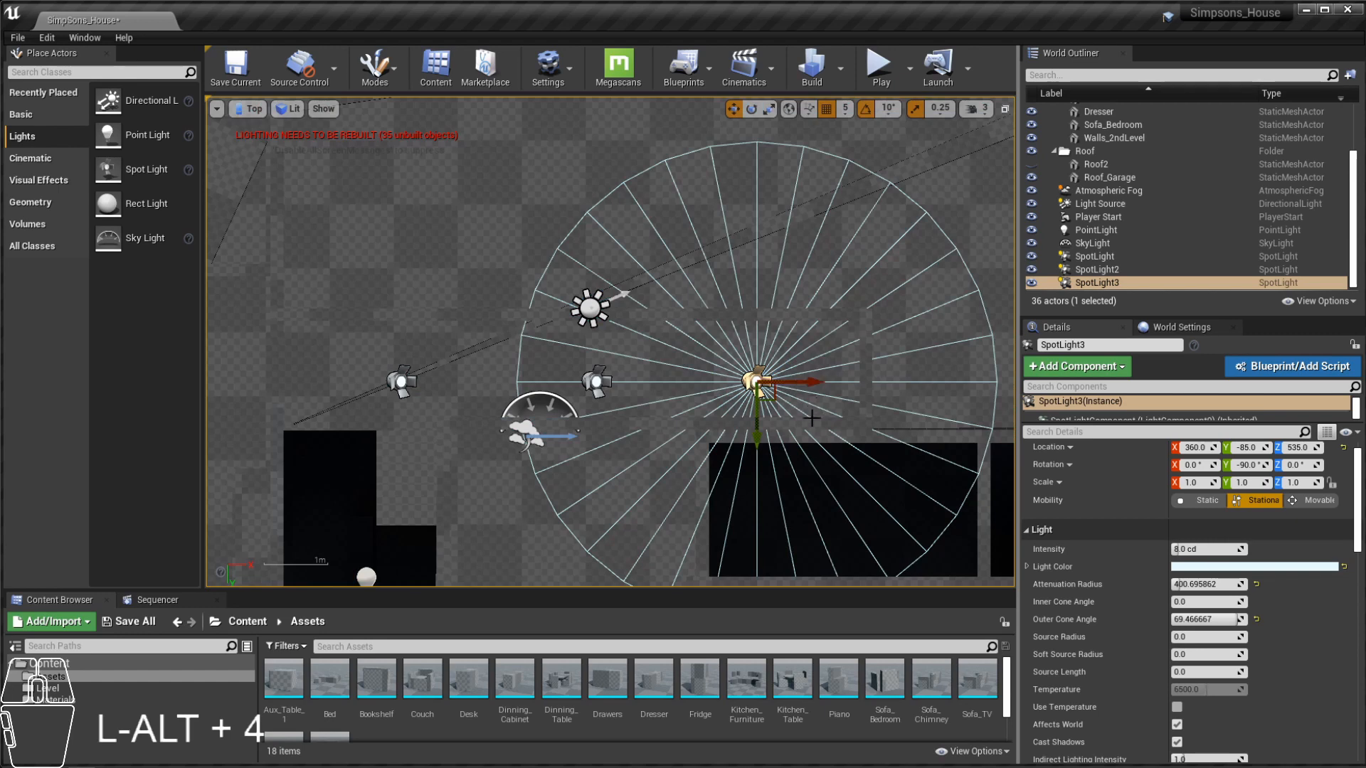
{"action": "left_click_drag", "start_coordinate": [758, 415], "coordinate": [759, 404]}
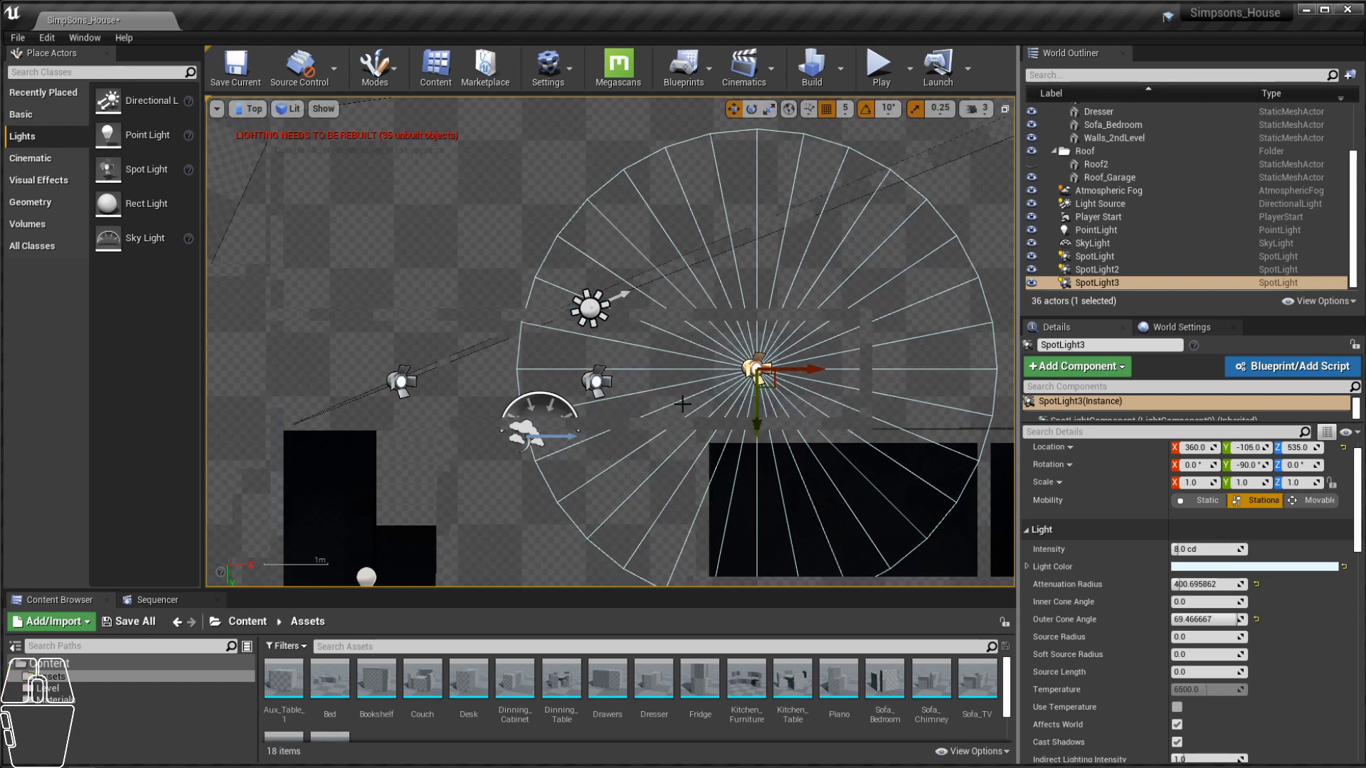
{"action": "key", "text": "alt+2"}
{"action": "left_click", "coordinate": [596, 382]}
{"action": "left_click_drag", "start_coordinate": [597, 424], "coordinate": [596, 413]}
{"action": "left_click", "coordinate": [401, 383]}
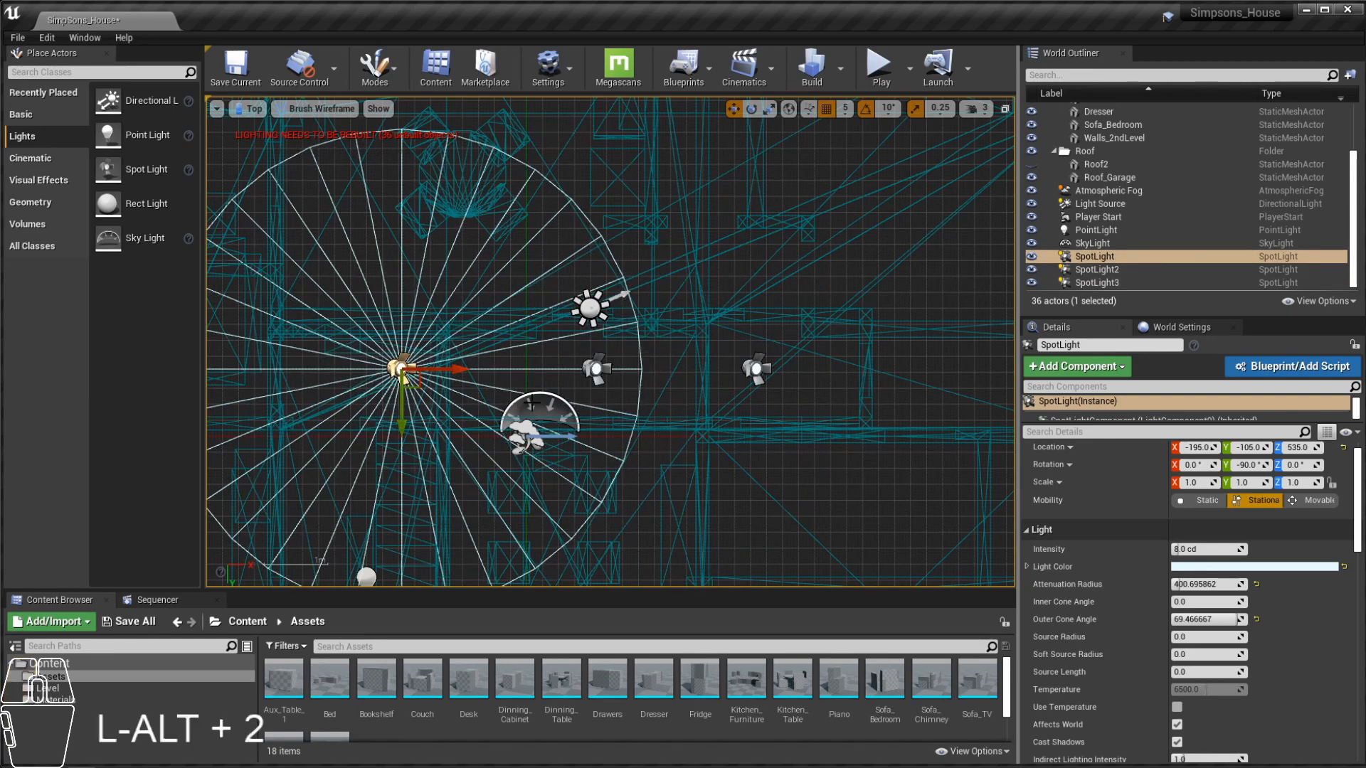
Step: In the lit perspective view, copy the farthest hallway spot light to X 245, then select the original light at X 360
{"action": "key", "text": "alt+4"}
{"action": "key", "text": "alt+g"}
{"action": "left_click_drag", "start_coordinate": [714, 373], "coordinate": [681, 223], "text": "alt"}
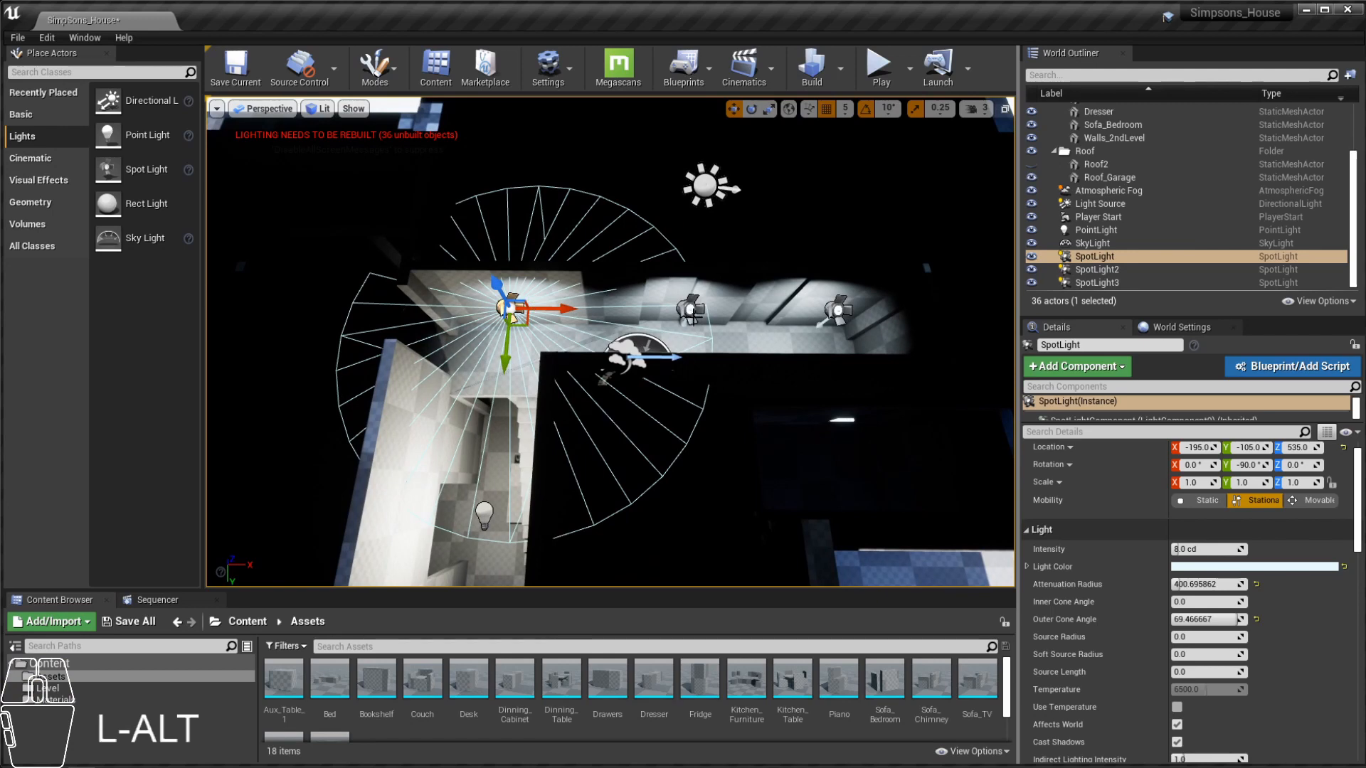
{"action": "left_click", "coordinate": [690, 311]}
{"action": "left_click", "coordinate": [839, 310]}
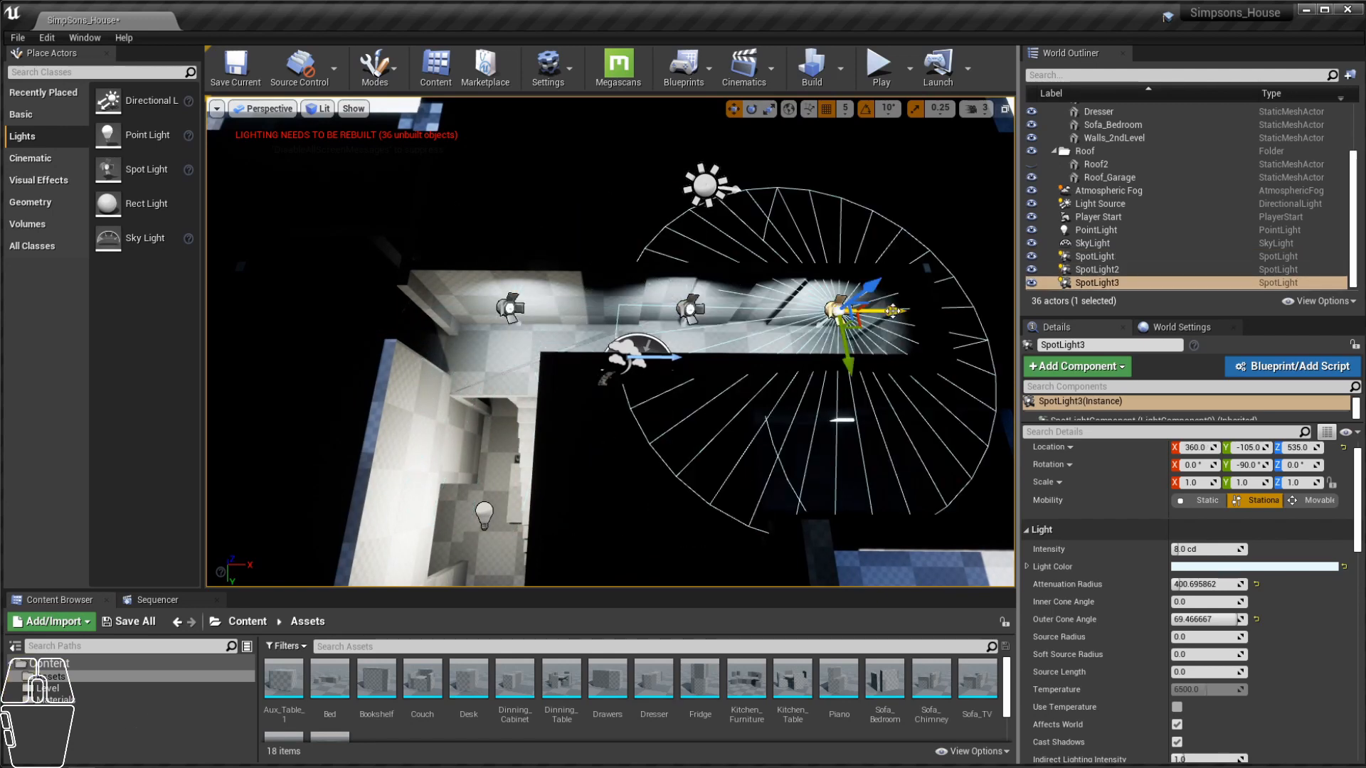
{"action": "left_click_drag", "start_coordinate": [892, 310], "coordinate": [821, 307], "text": "alt"}
{"action": "right_click_drag", "start_coordinate": [599, 299], "coordinate": [659, 300], "text": "alt"}
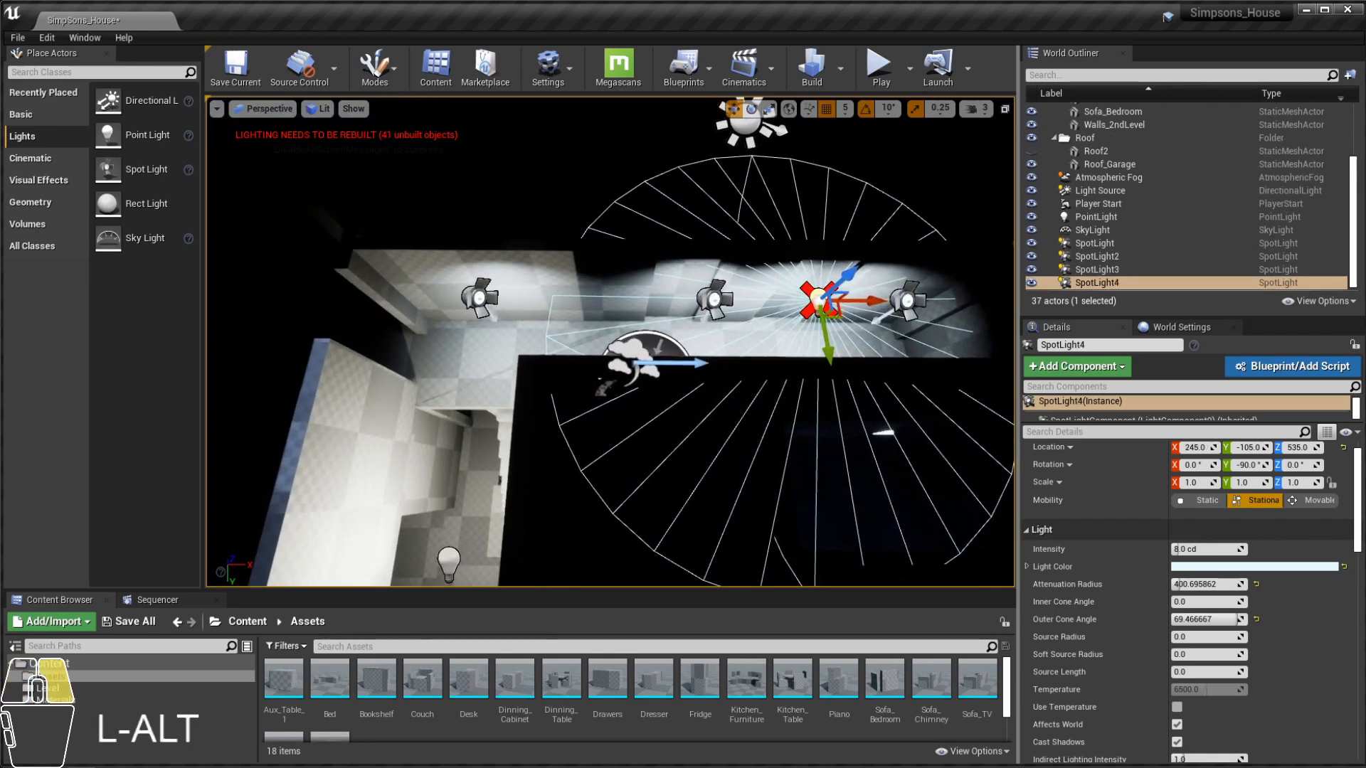
{"action": "middle_click_drag", "start_coordinate": [598, 299], "coordinate": [459, 301], "text": "alt"}
{"action": "left_click", "coordinate": [781, 299]}
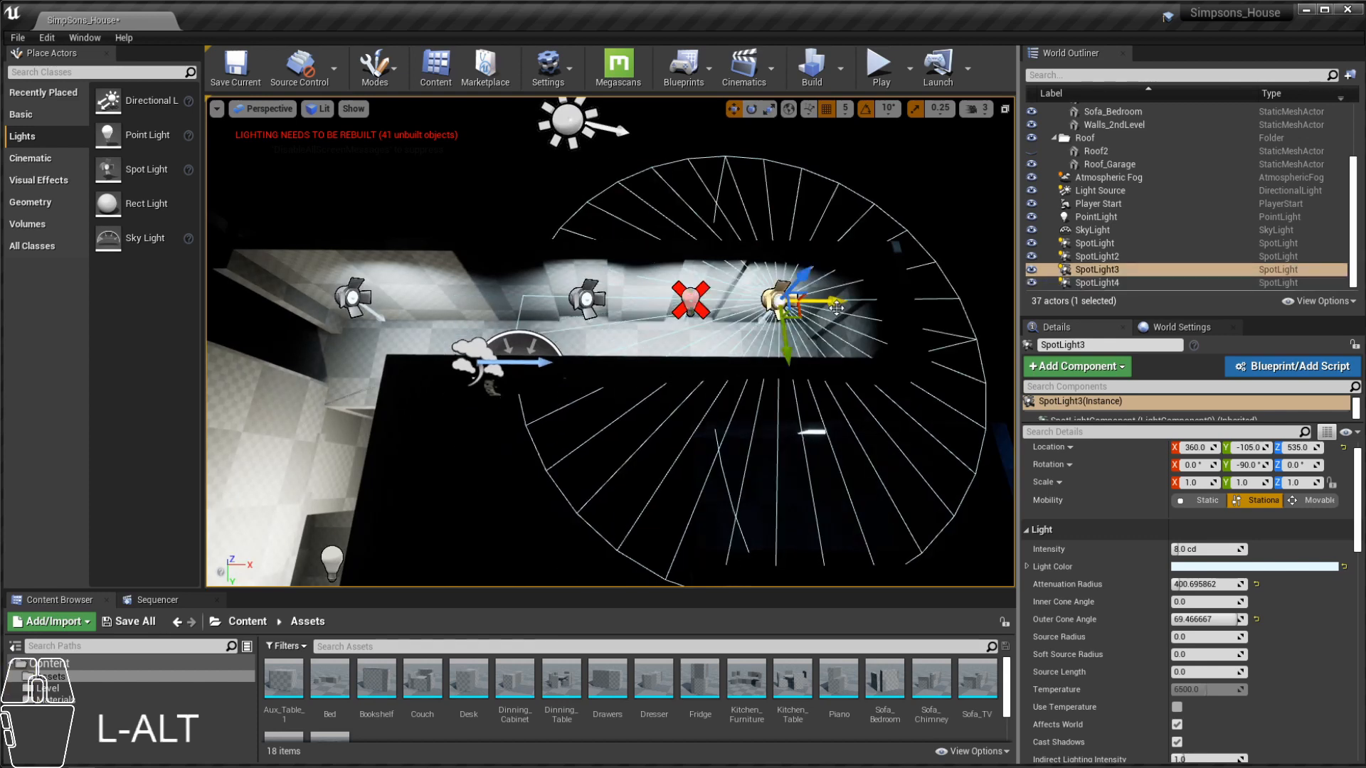
Step: Move the farthest hallway spot light to X 405, then select the landing and hallway spot lights in turn to compare their overlapping radii
{"action": "left_click_drag", "start_coordinate": [840, 307], "coordinate": [871, 307]}
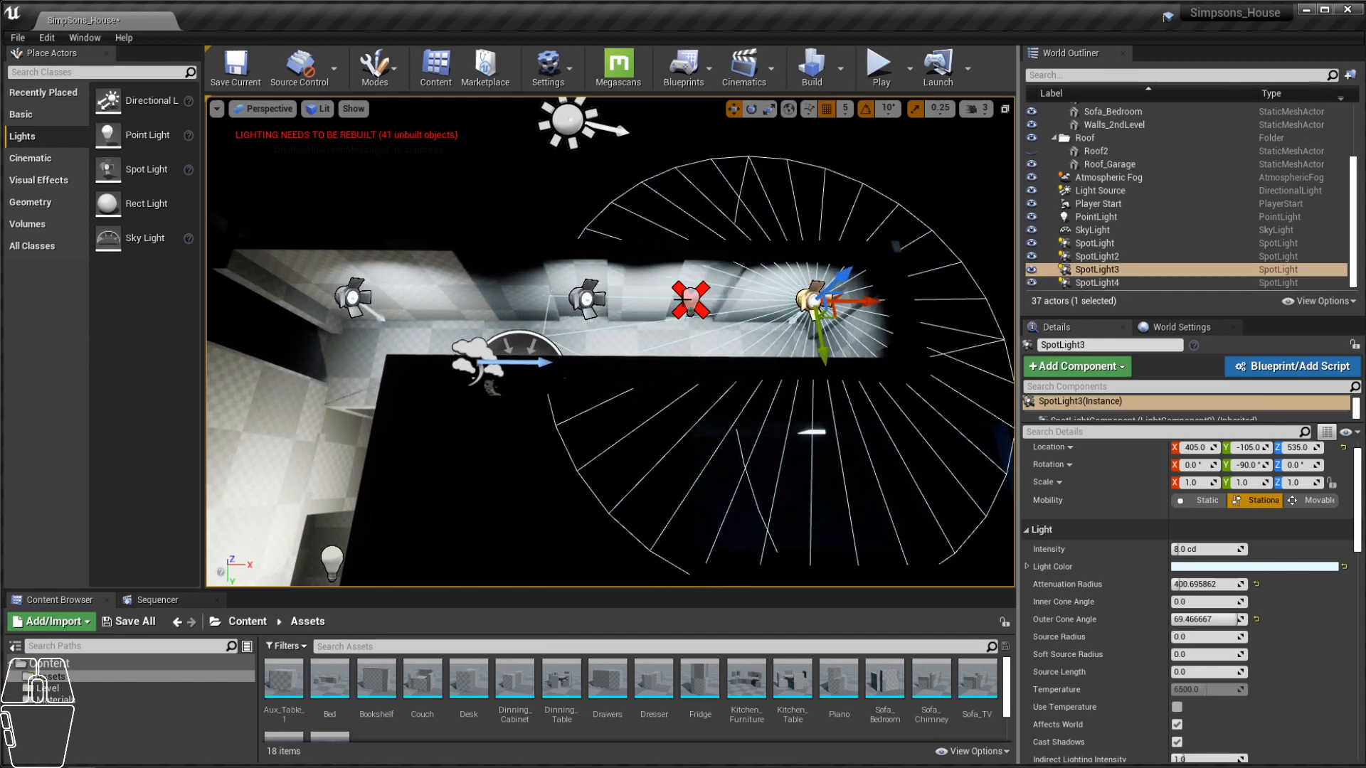
{"action": "left_click", "coordinate": [687, 299]}
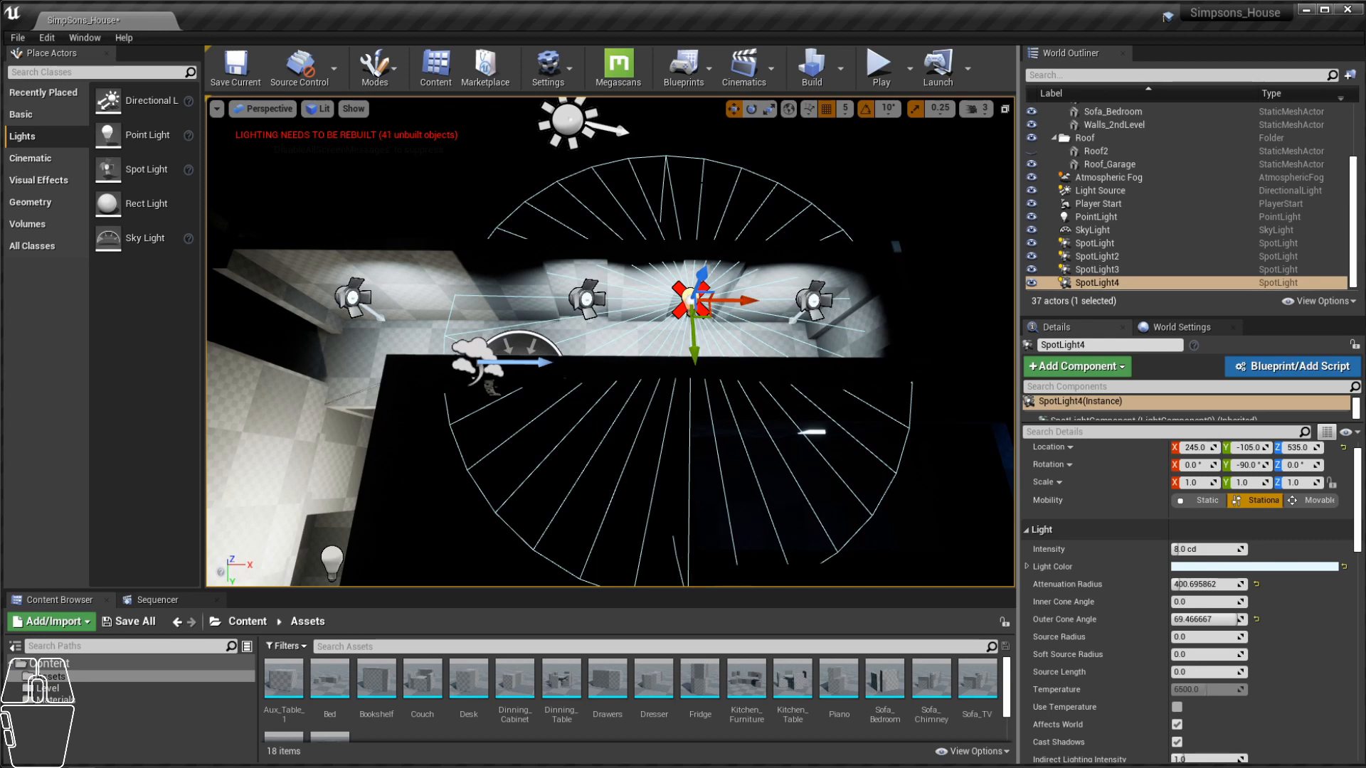
{"action": "left_click", "coordinate": [352, 298]}
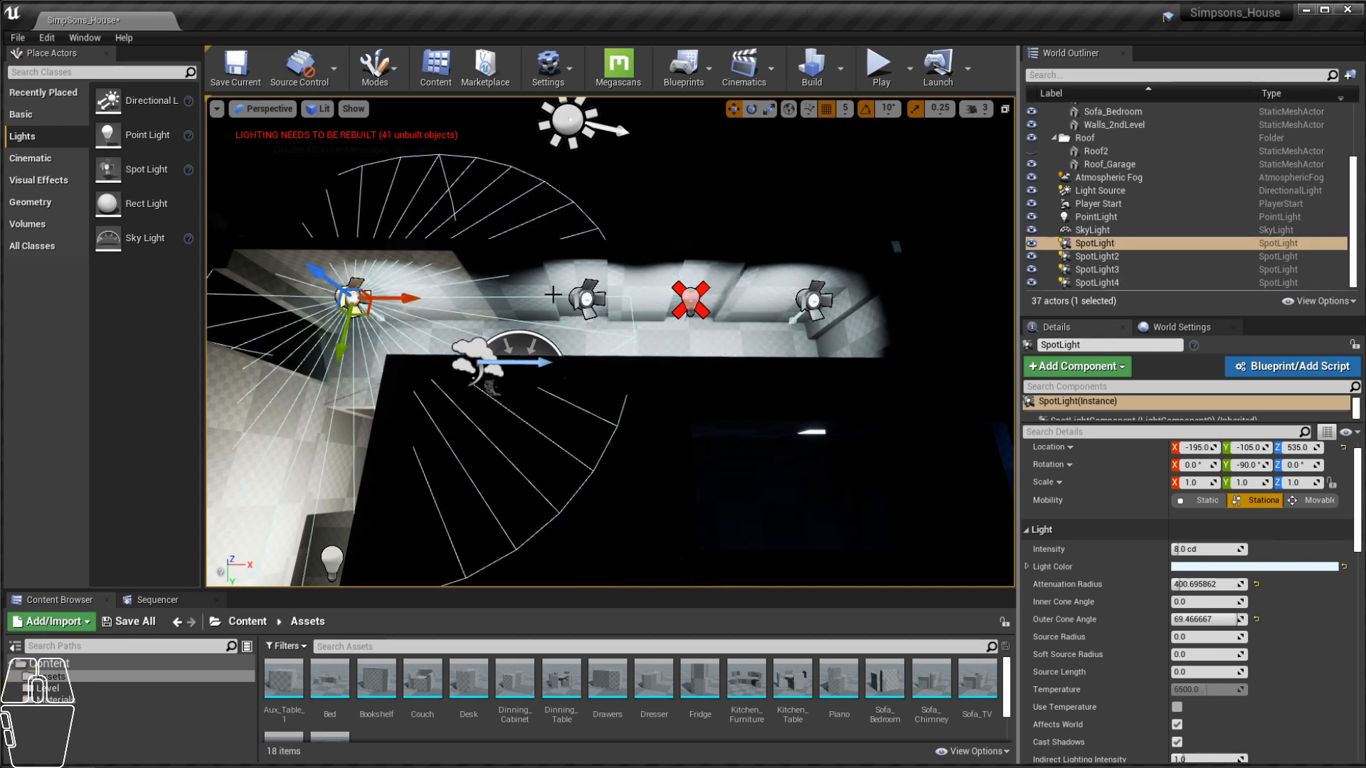
{"action": "left_click", "coordinate": [588, 299]}
{"action": "left_click", "coordinate": [690, 299]}
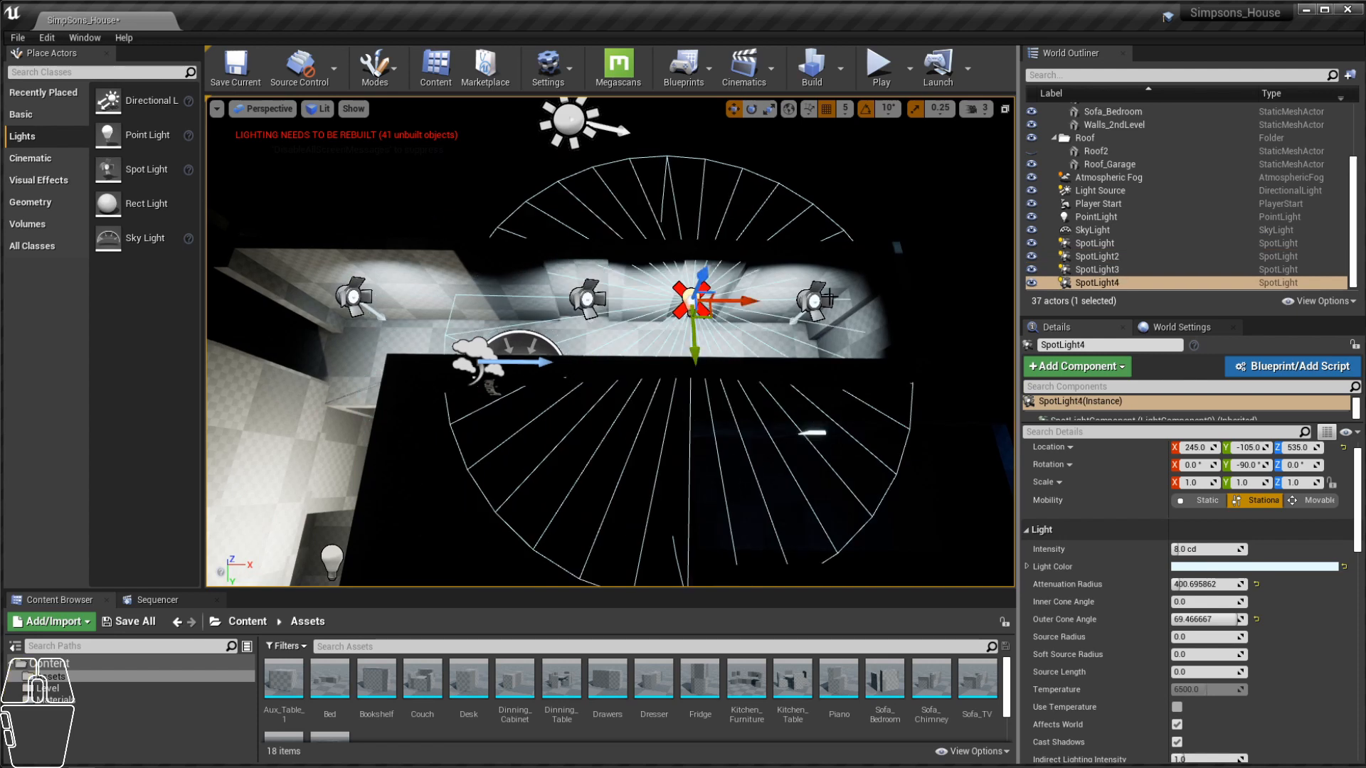
{"action": "left_click", "coordinate": [814, 299]}
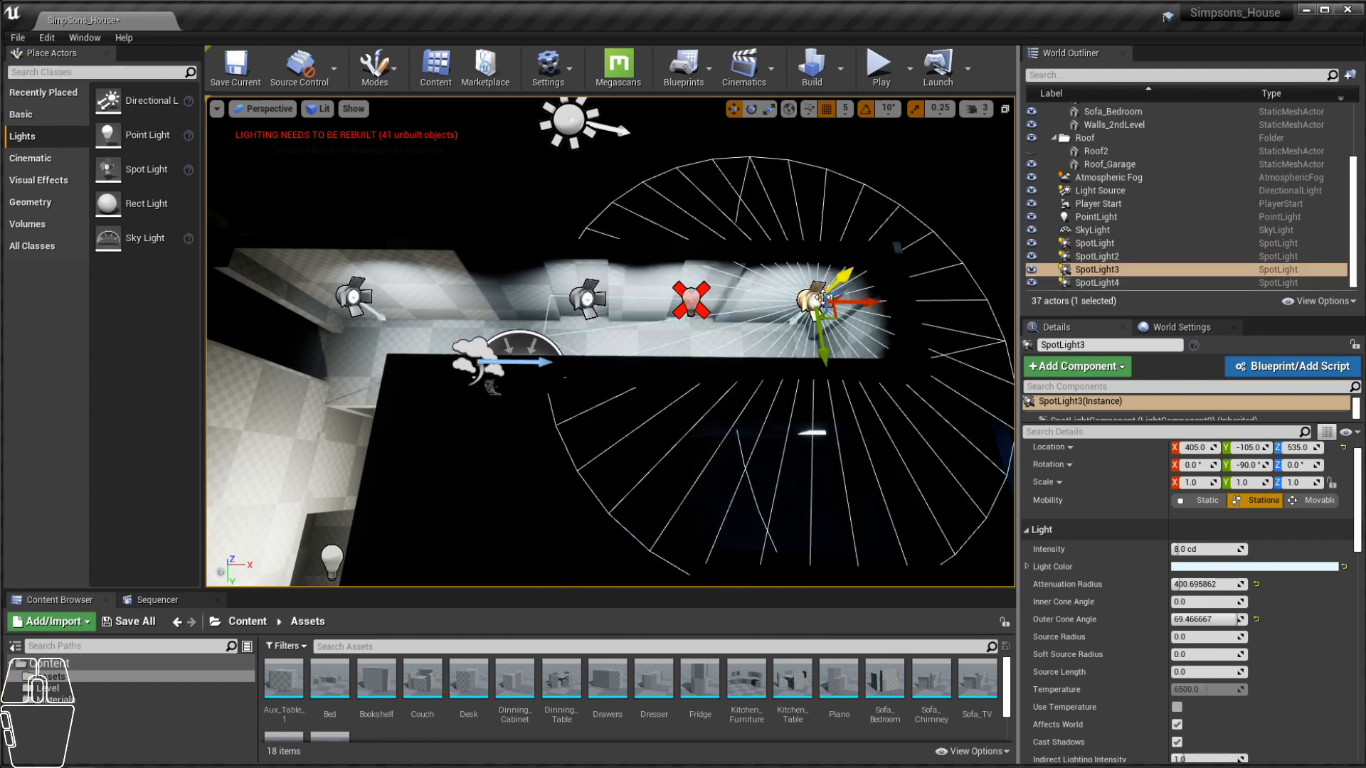
{"action": "left_click", "coordinate": [690, 299]}
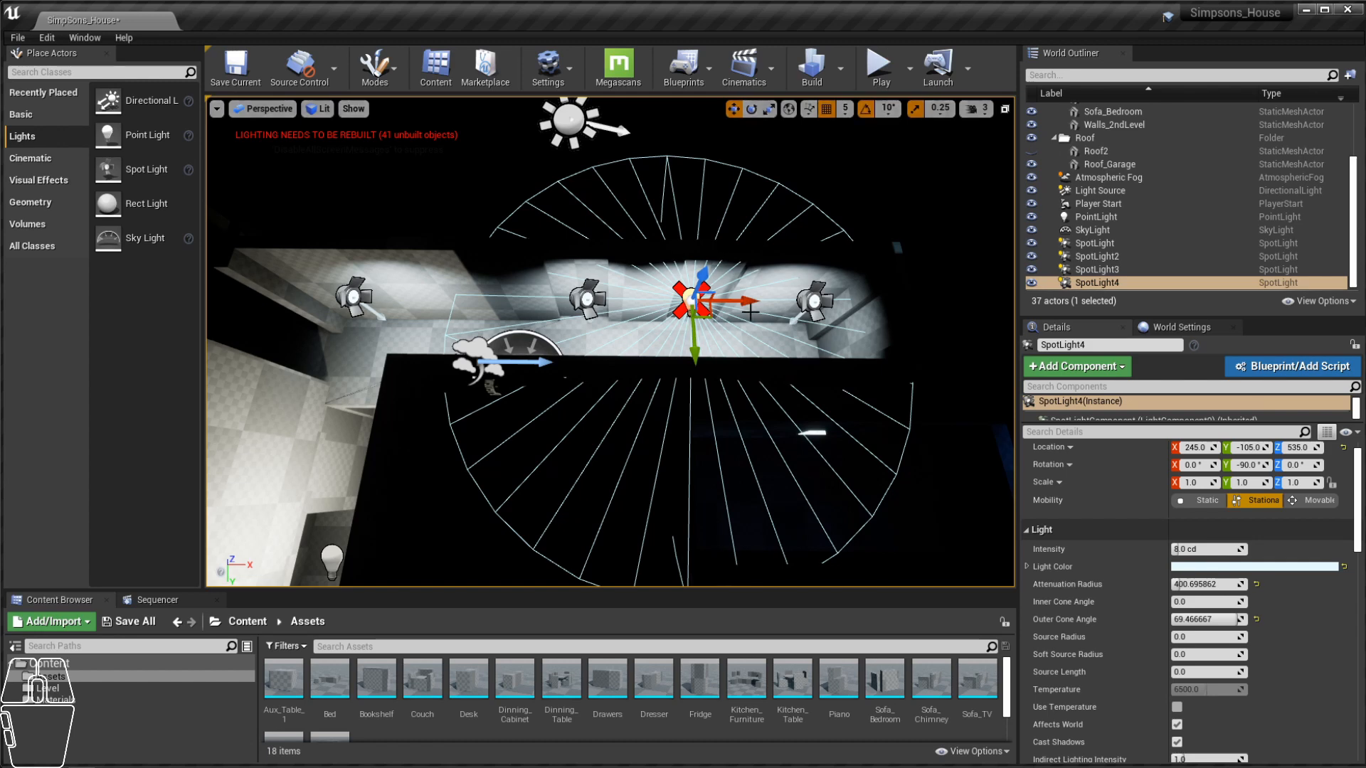
Step: Set the mobility of all four landing and hallway spot lights to Static, leaving the one marked with the red cross at X 240
{"action": "left_click", "coordinate": [812, 302]}
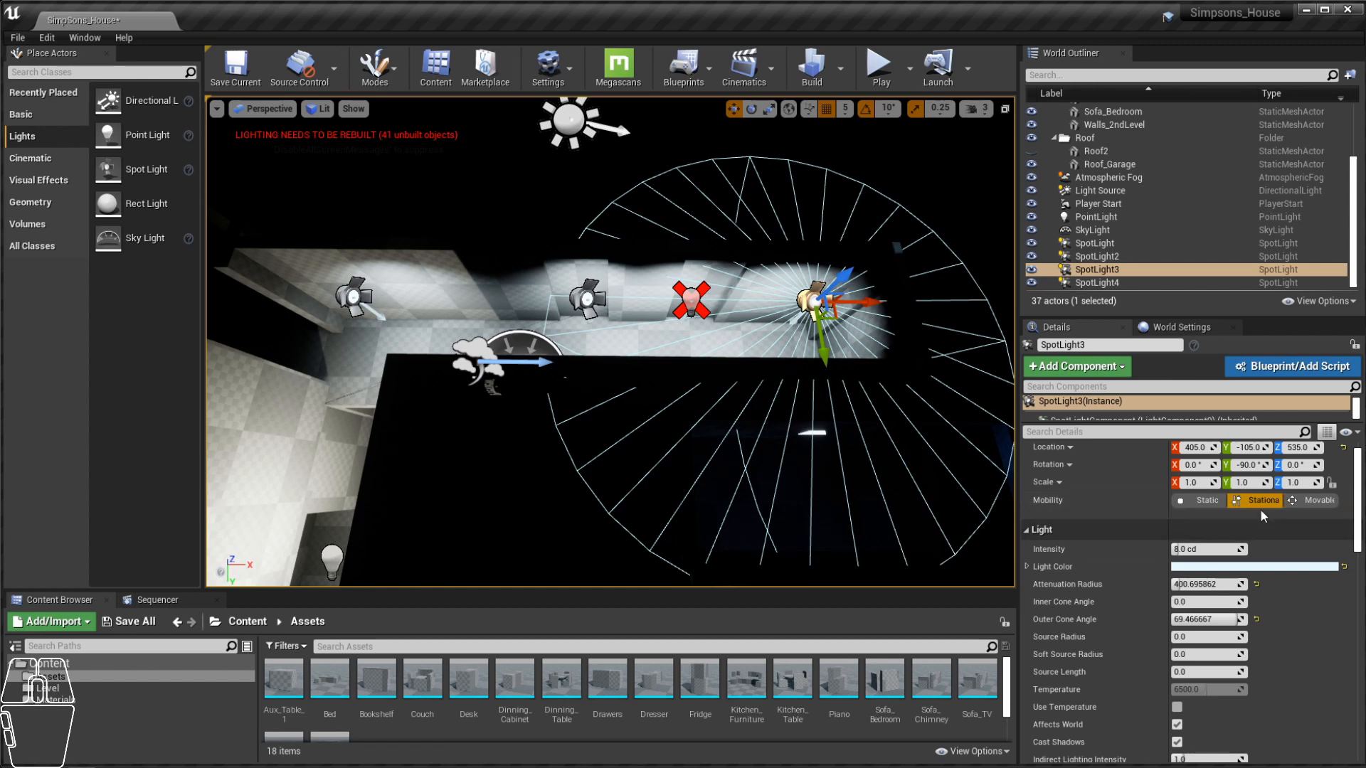
{"action": "left_click", "coordinate": [1199, 502]}
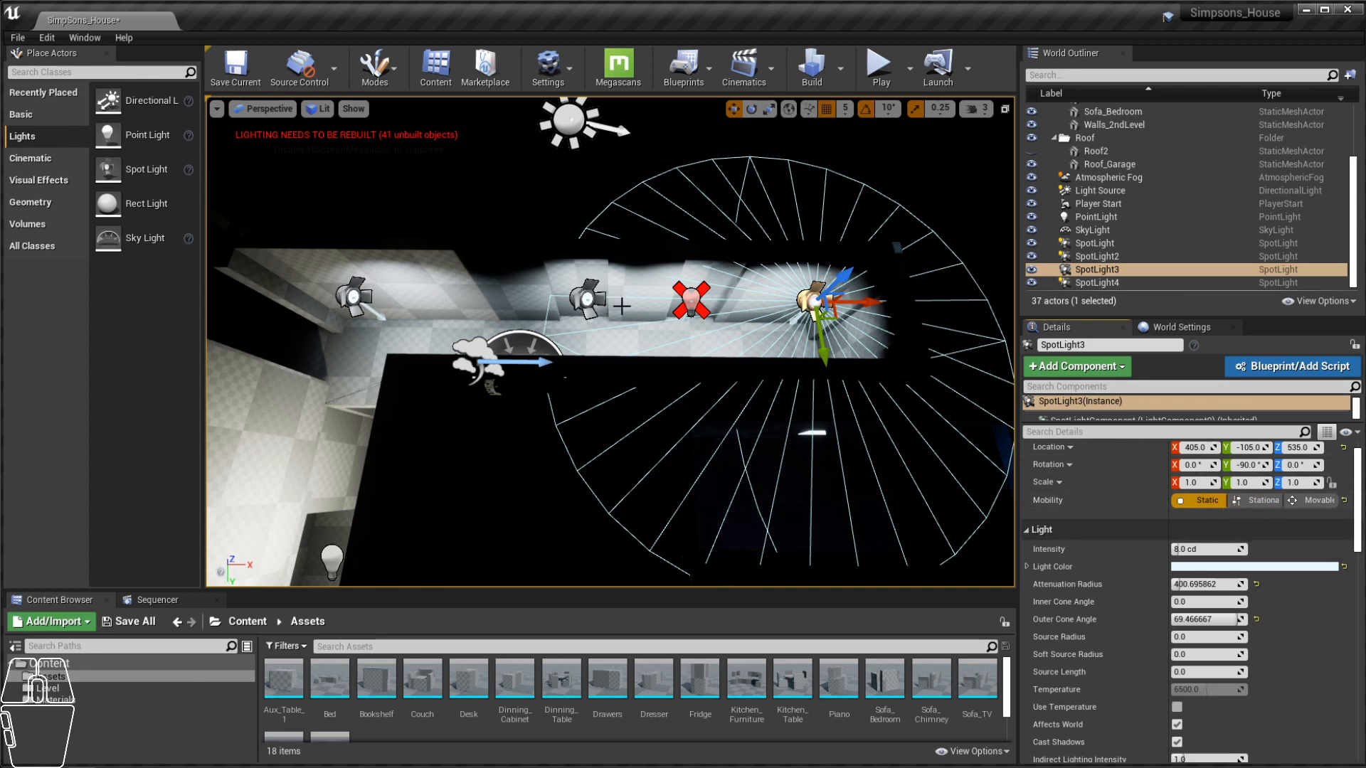
{"action": "left_click", "coordinate": [588, 300]}
{"action": "left_click", "coordinate": [1206, 501]}
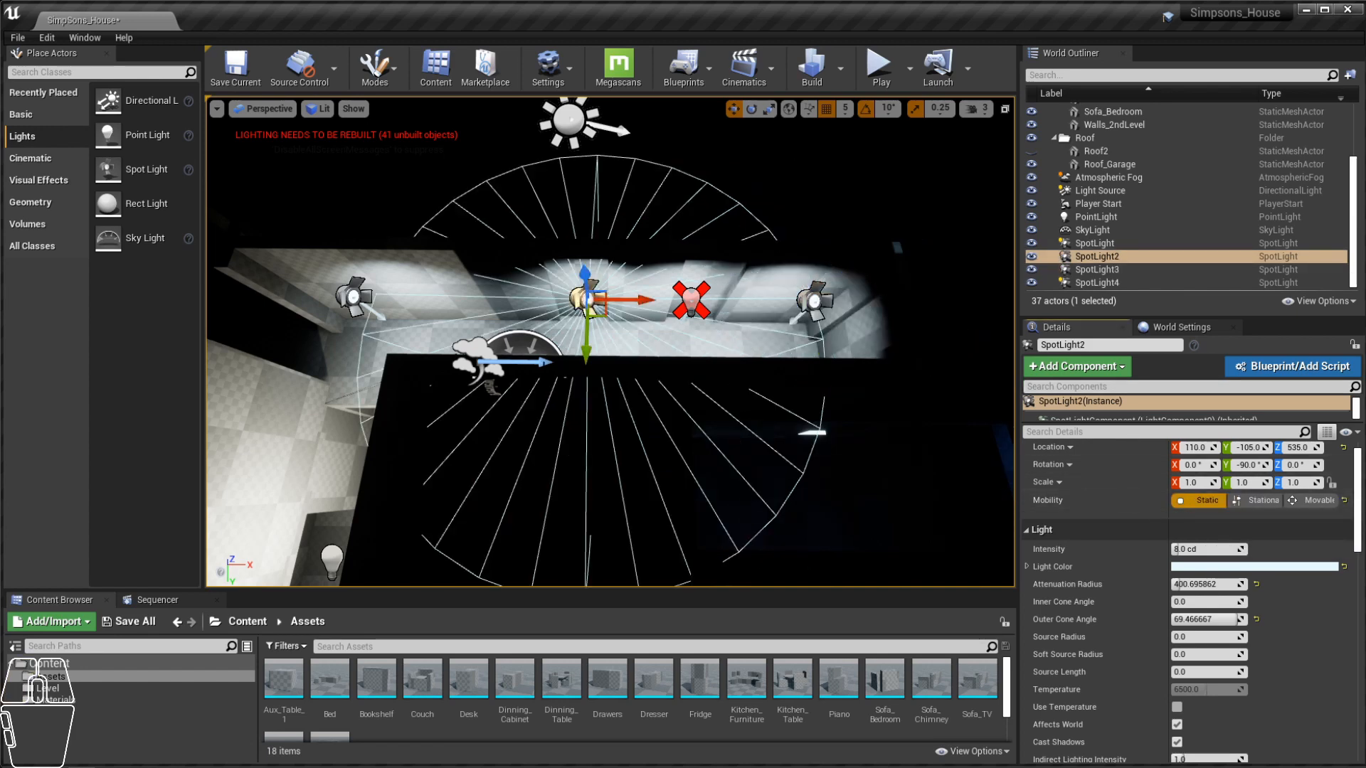
{"action": "left_click", "coordinate": [354, 297]}
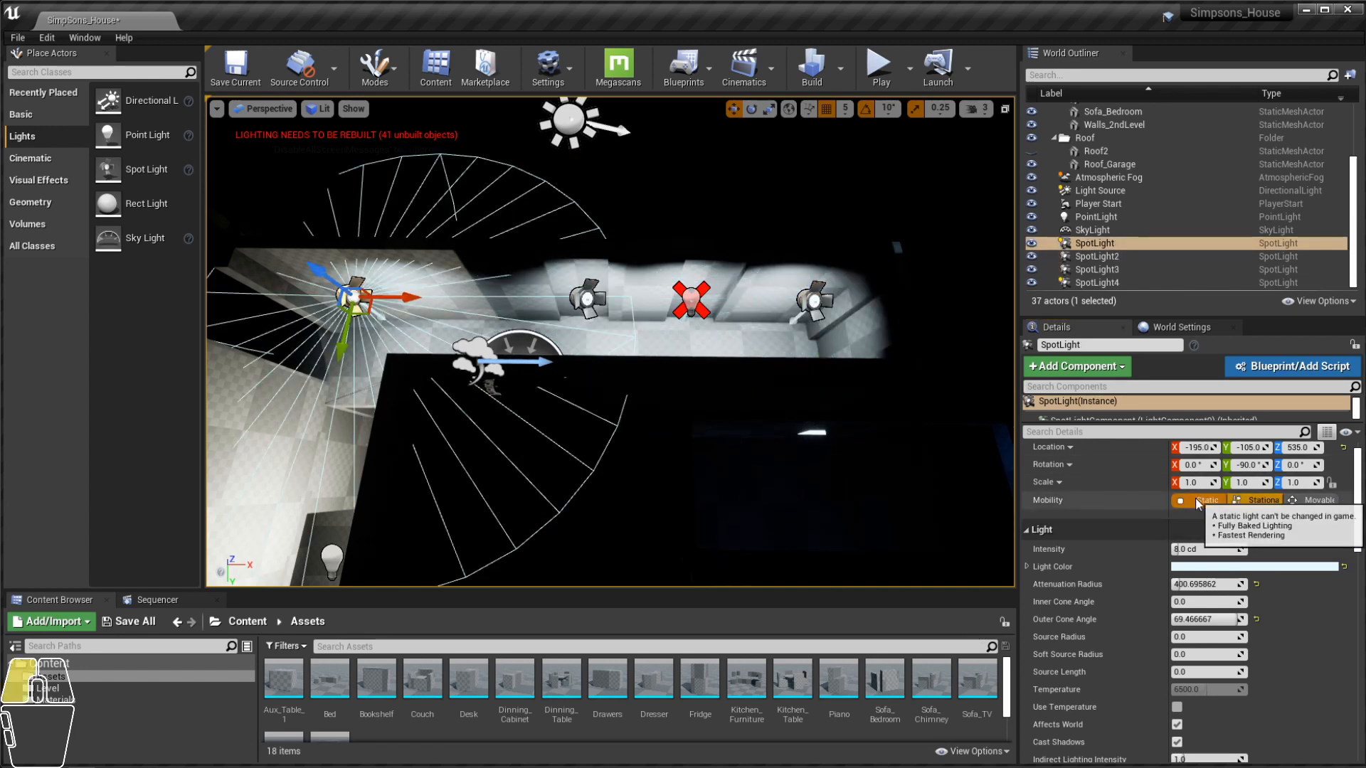
{"action": "left_click", "coordinate": [691, 299]}
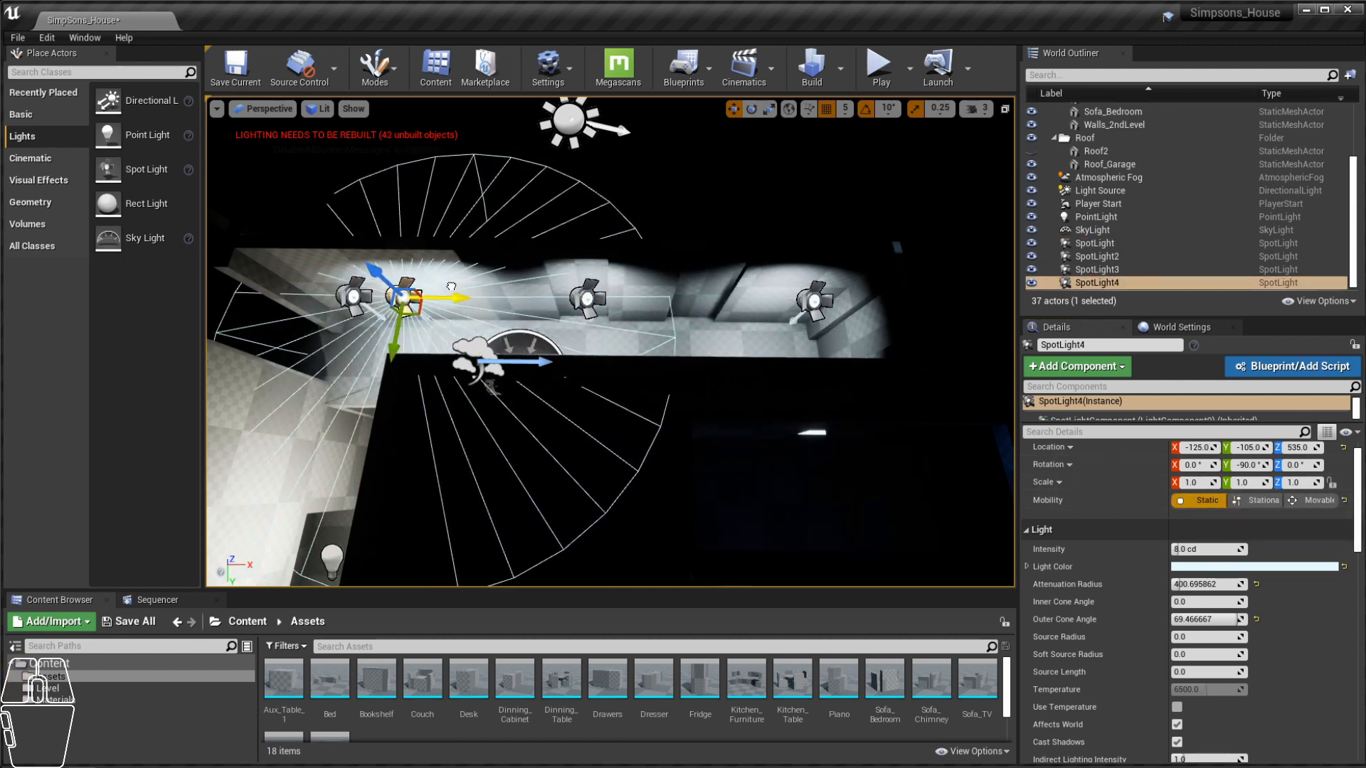
{"action": "mouse_move", "coordinate": [733, 307]}
{"action": "left_mouse_down"}
{"action": "mouse_move", "coordinate": [498, 308]}
{"action": "mouse_move", "coordinate": [762, 306]}
{"action": "mouse_move", "coordinate": [737, 304]}
{"action": "left_mouse_up"}
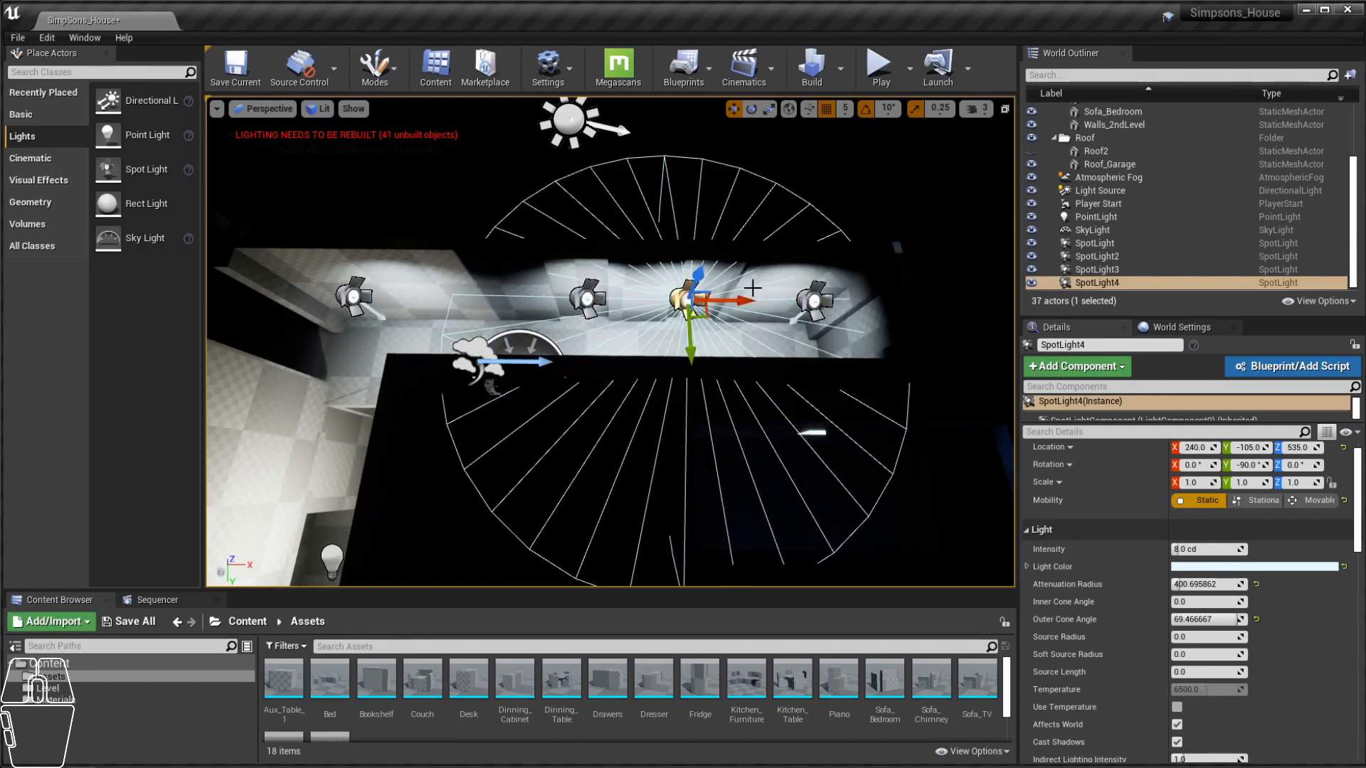
Step: Move the hallway spot light at X 240 into the dark room beyond the staircase, to about X -665, Y -20
{"action": "right_click_drag", "start_coordinate": [688, 235], "coordinate": [651, 237], "text": "alt"}
{"action": "left_click_drag", "start_coordinate": [688, 234], "coordinate": [555, 235], "text": "alt"}
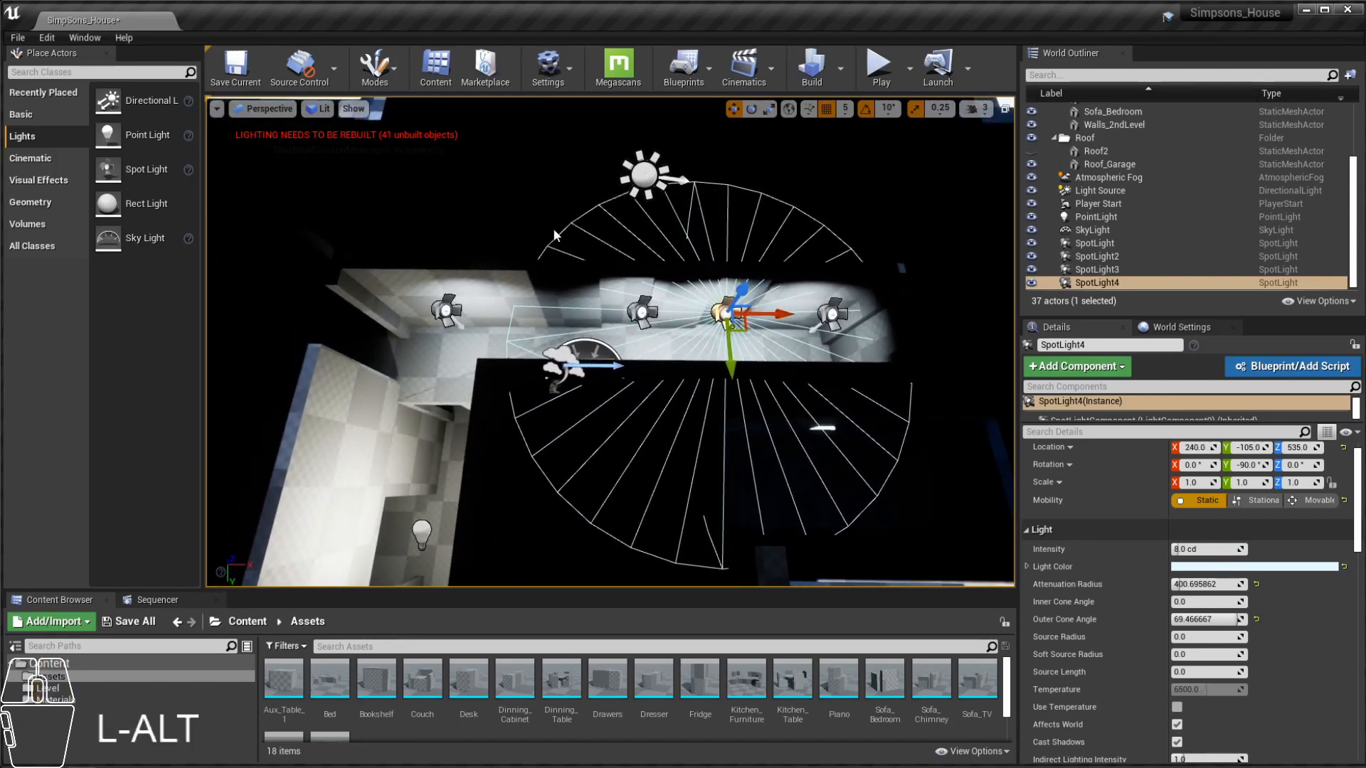
{"action": "left_click_drag", "start_coordinate": [767, 311], "coordinate": [242, 308]}
{"action": "middle_click_drag", "start_coordinate": [341, 307], "coordinate": [526, 309], "text": "alt"}
{"action": "right_click_drag", "start_coordinate": [455, 307], "coordinate": [562, 307], "text": "alt"}
{"action": "left_click_drag", "start_coordinate": [461, 307], "coordinate": [404, 308]}
{"action": "right_click_drag", "start_coordinate": [356, 416], "coordinate": [284, 416], "text": "alt"}
{"action": "middle_click_drag", "start_coordinate": [356, 416], "coordinate": [461, 422], "text": "alt"}
{"action": "right_click_drag", "start_coordinate": [355, 417], "coordinate": [420, 416], "text": "alt"}
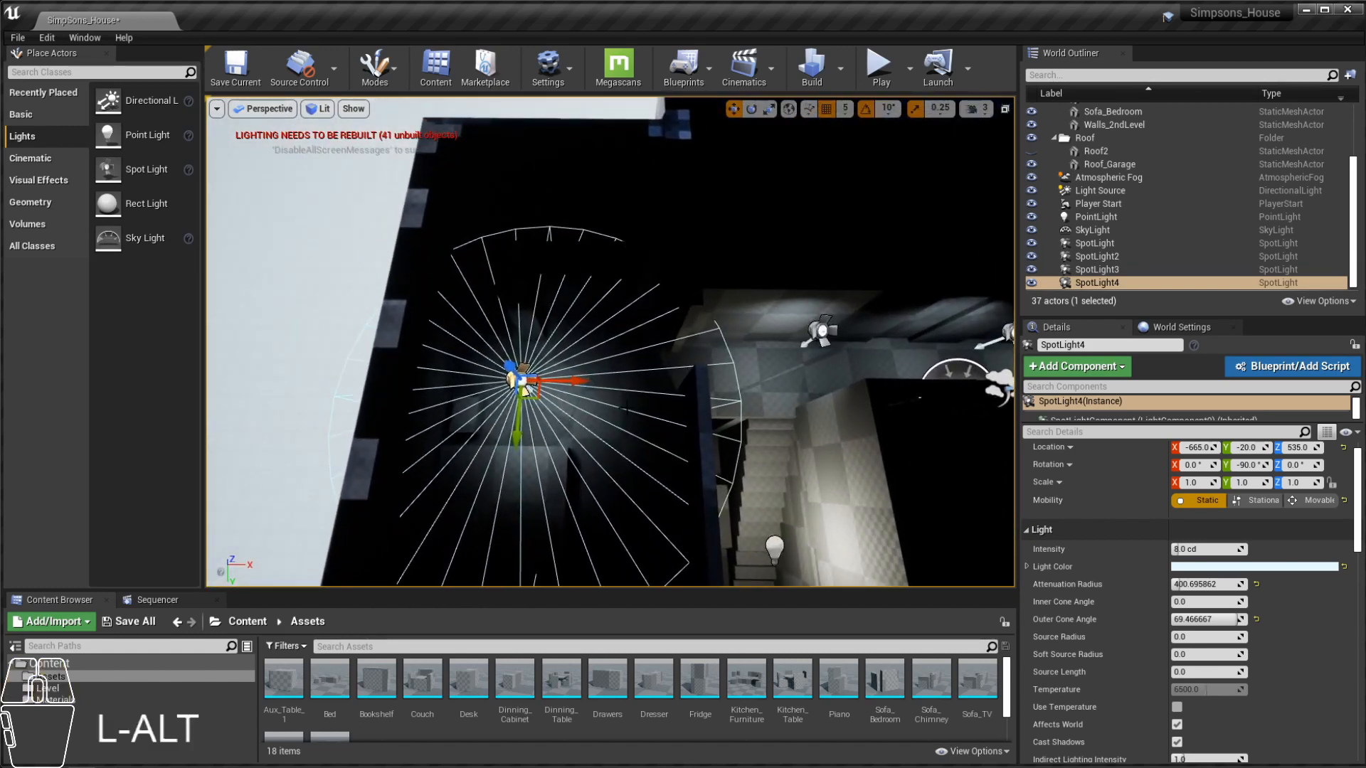
Step: Copy the room's spot light twice and arrange the three lights in a row at X -635, with Y -75, 135 and 385
{"action": "left_click_drag", "start_coordinate": [609, 377], "coordinate": [292, 354], "text": "alt"}
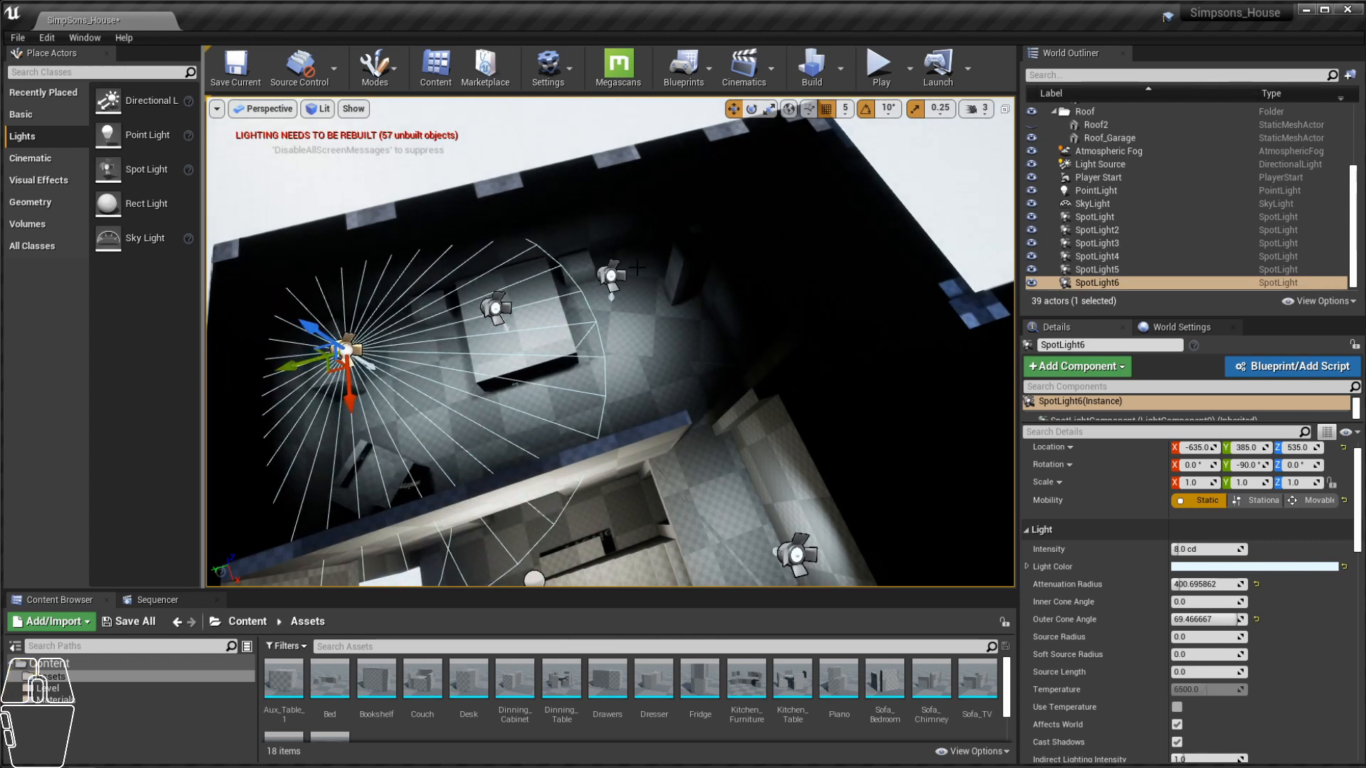
{"action": "left_click", "coordinate": [612, 275]}
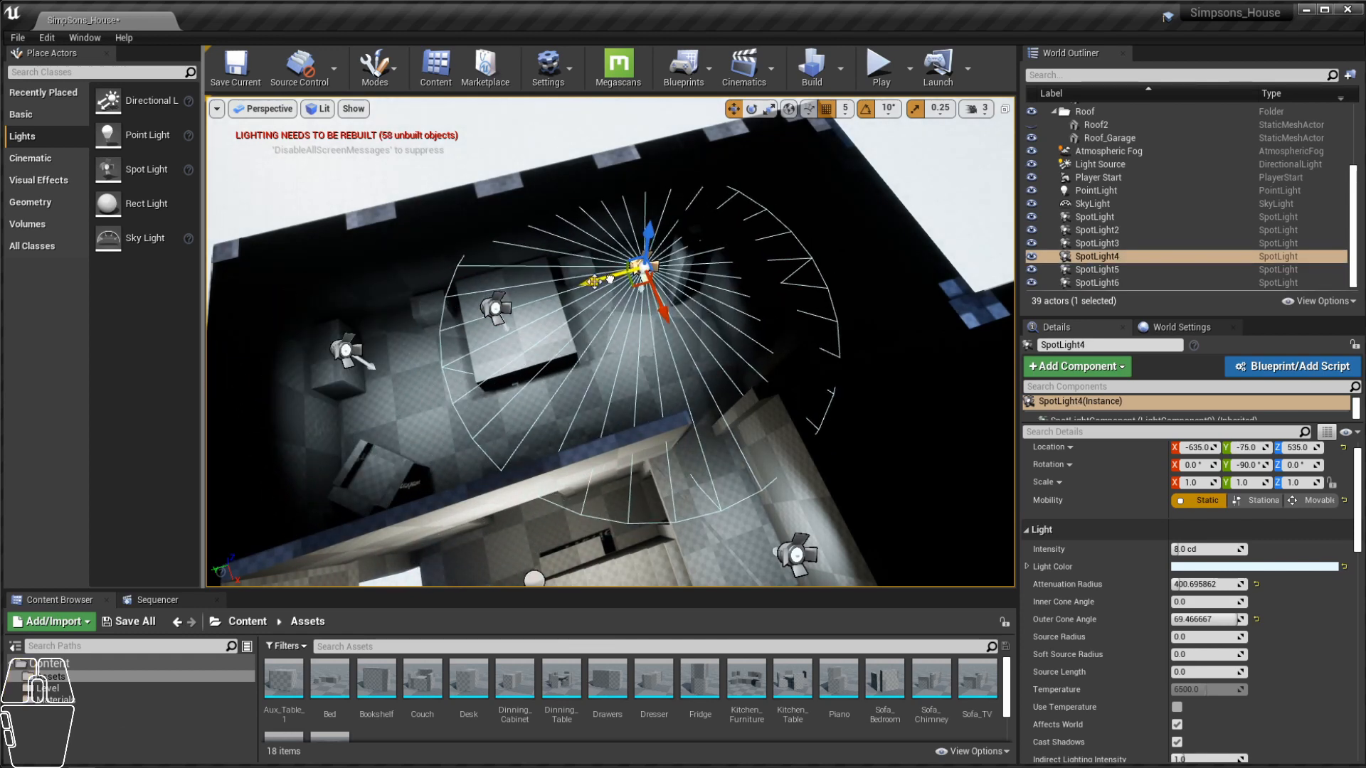
{"action": "left_click", "coordinate": [491, 307]}
{"action": "left_click_drag", "start_coordinate": [440, 321], "coordinate": [776, 242]}
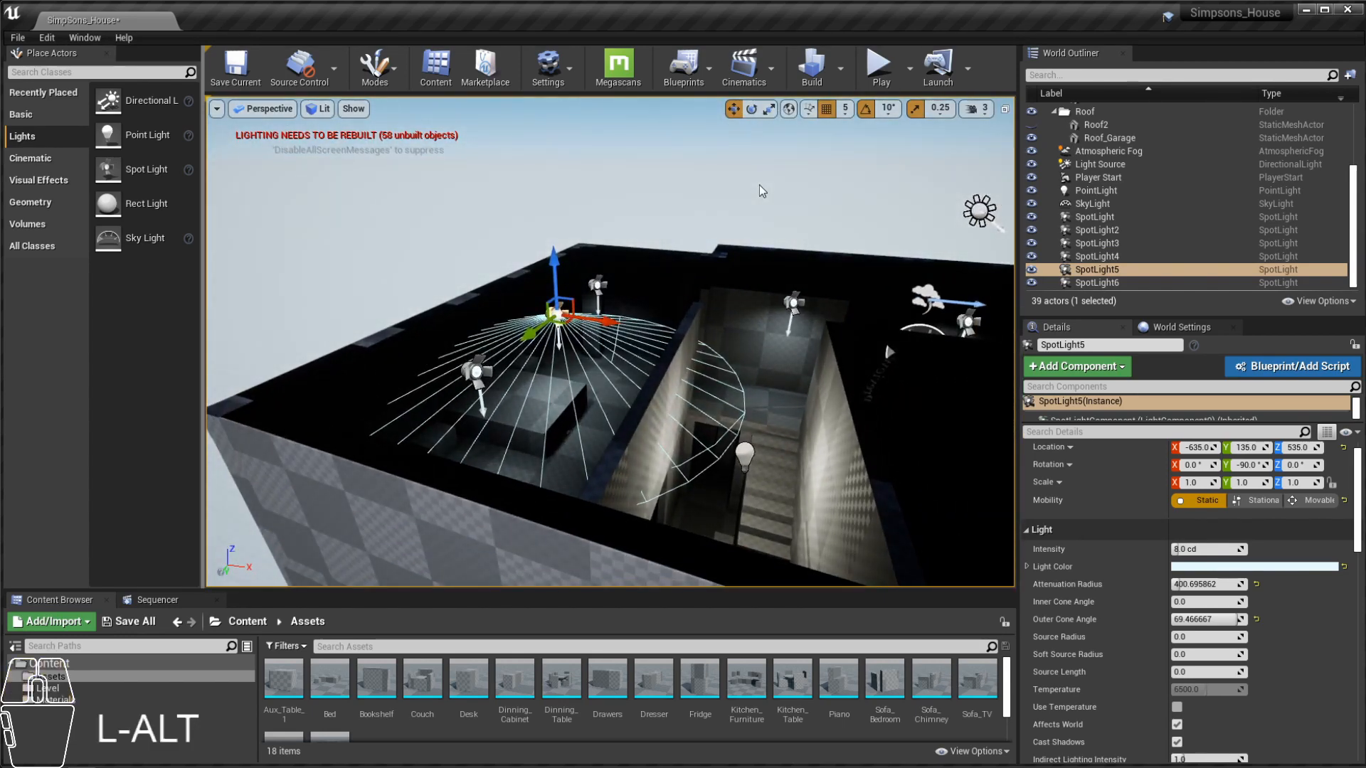
Step: Play the level and fly up the staircase to examine the lighting of the landing, upstairs room and hallway
{"action": "left_click", "coordinate": [880, 67]}
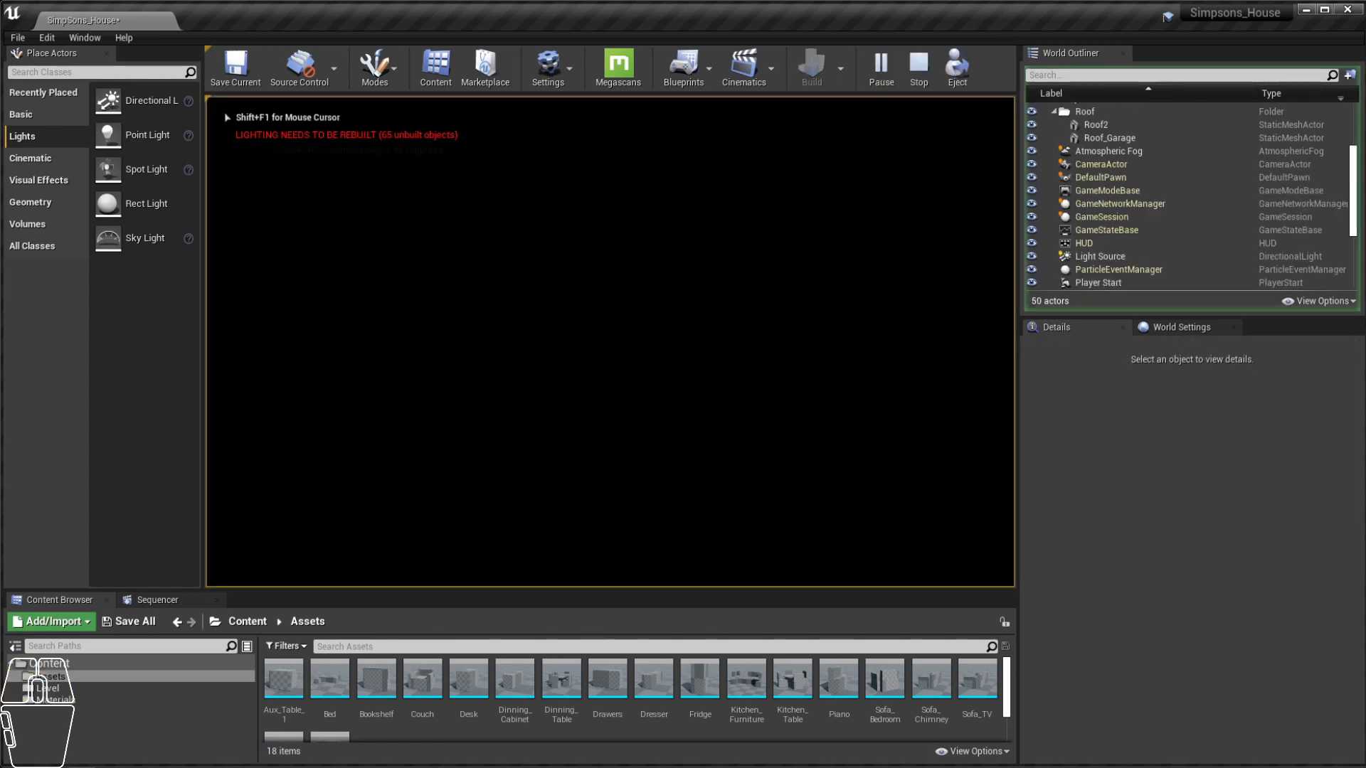
{"action": "key", "text": "a"}
{"action": "key", "text": "s"}
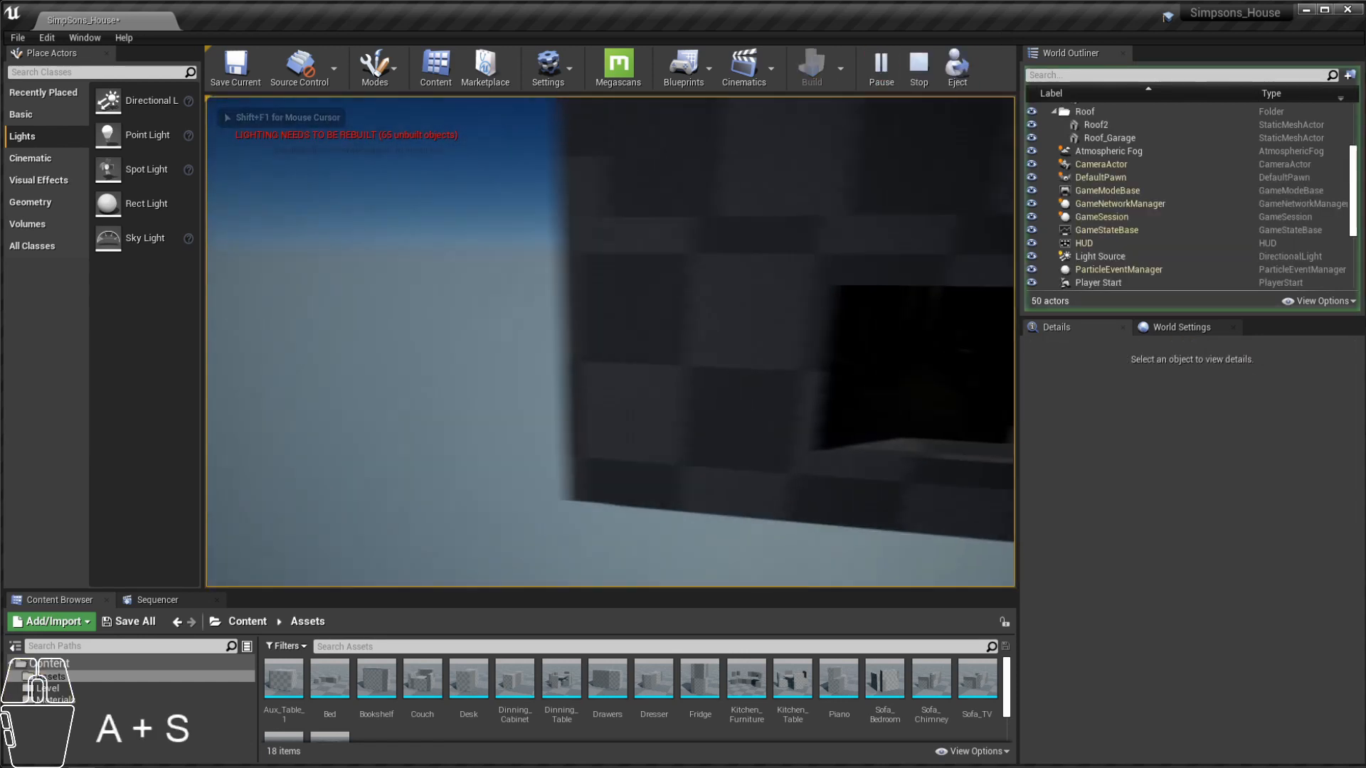
{"action": "key", "text": "w"}
{"action": "key", "text": "d"}
{"action": "key", "text": "w"}
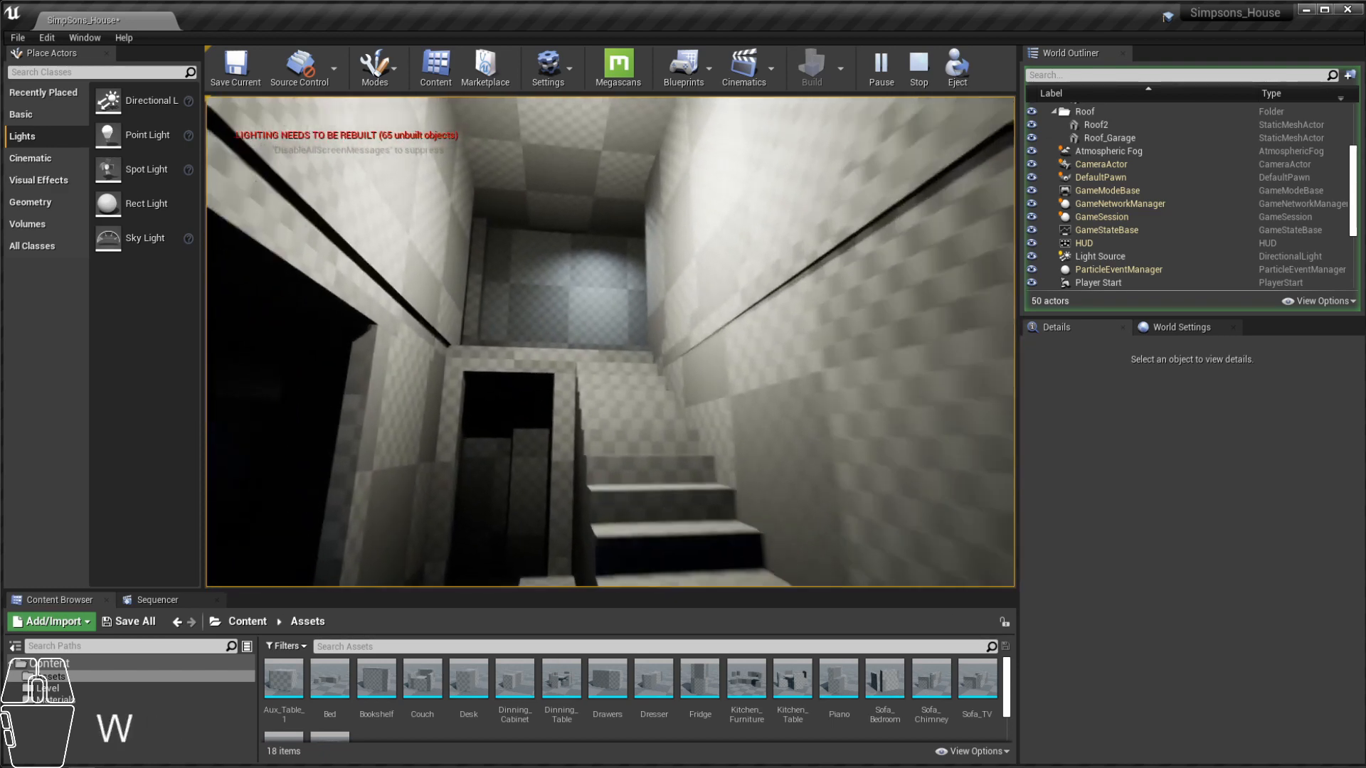
{"action": "key", "text": "e"}
{"action": "key", "text": "w"}
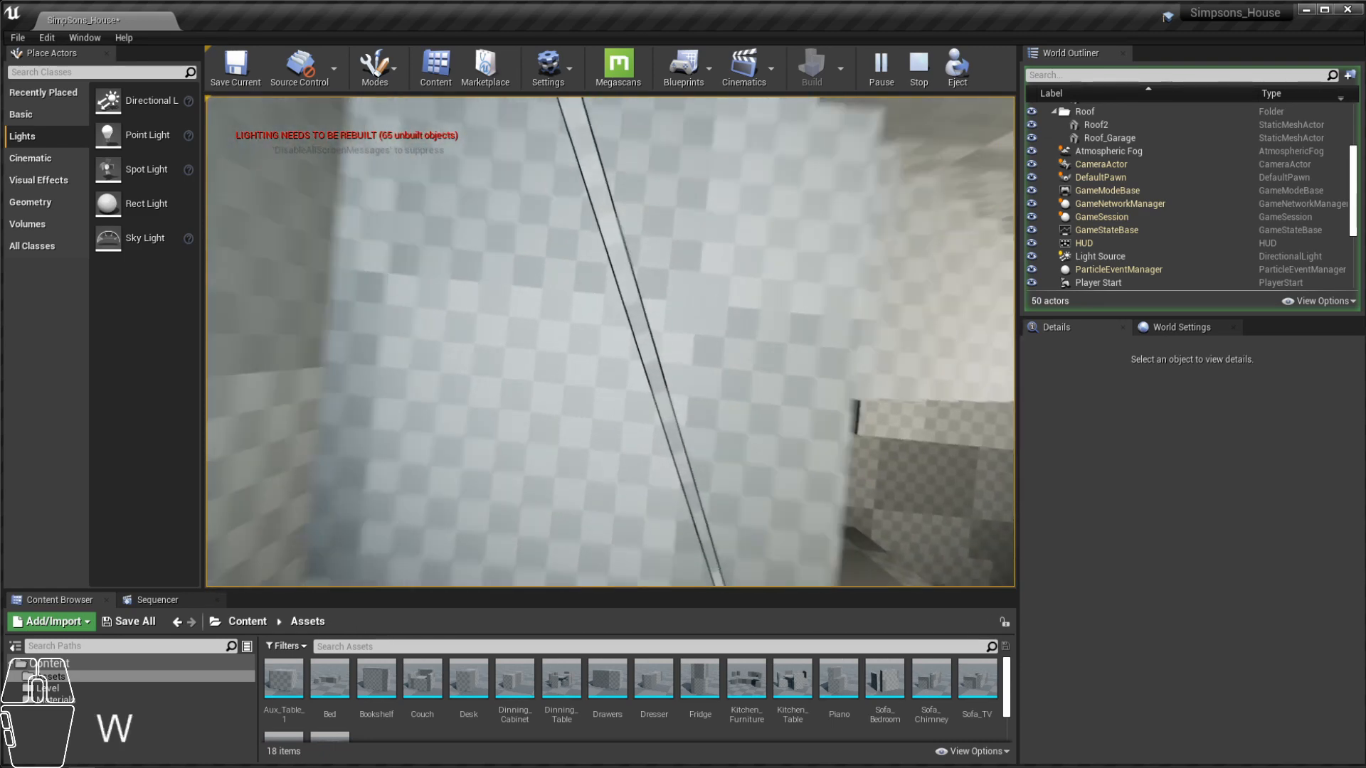
{"action": "key", "text": "w"}
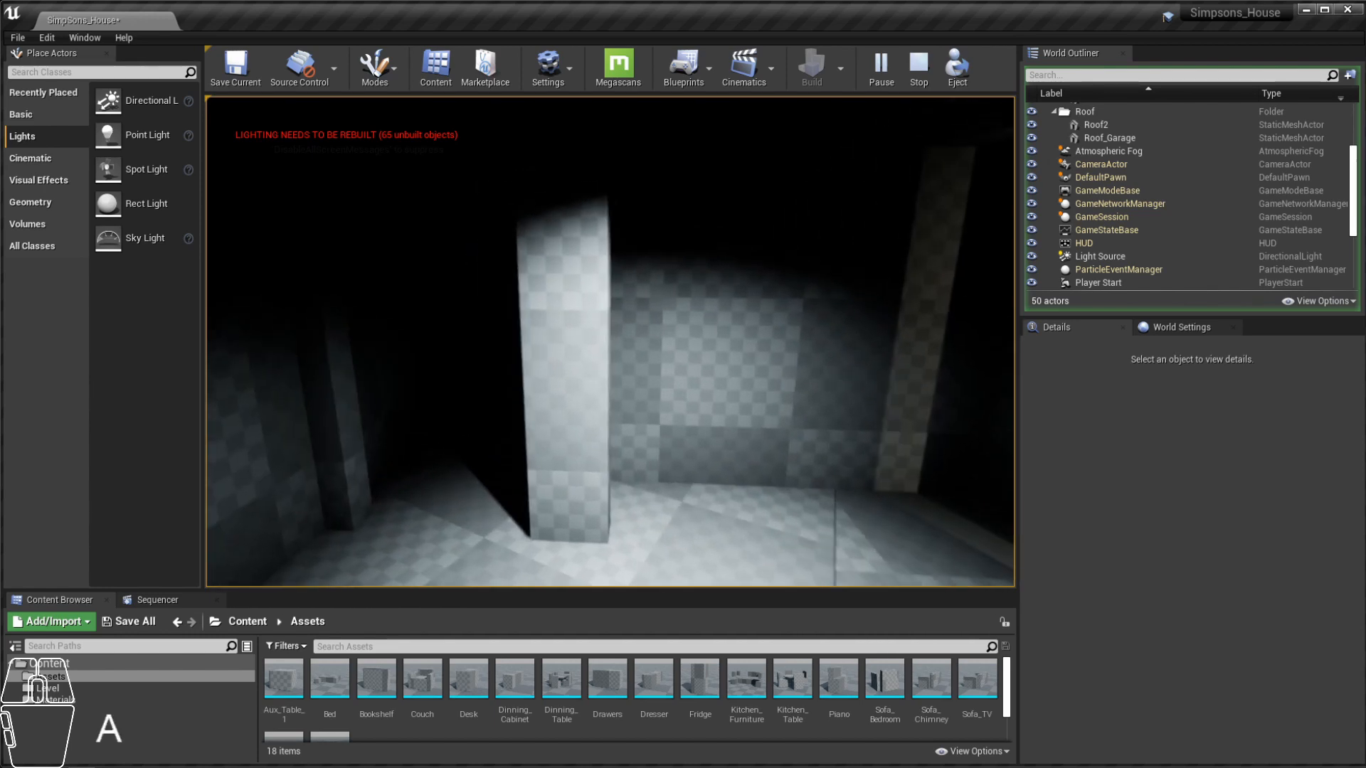
{"action": "key", "text": "w"}
{"action": "key", "text": "e"}
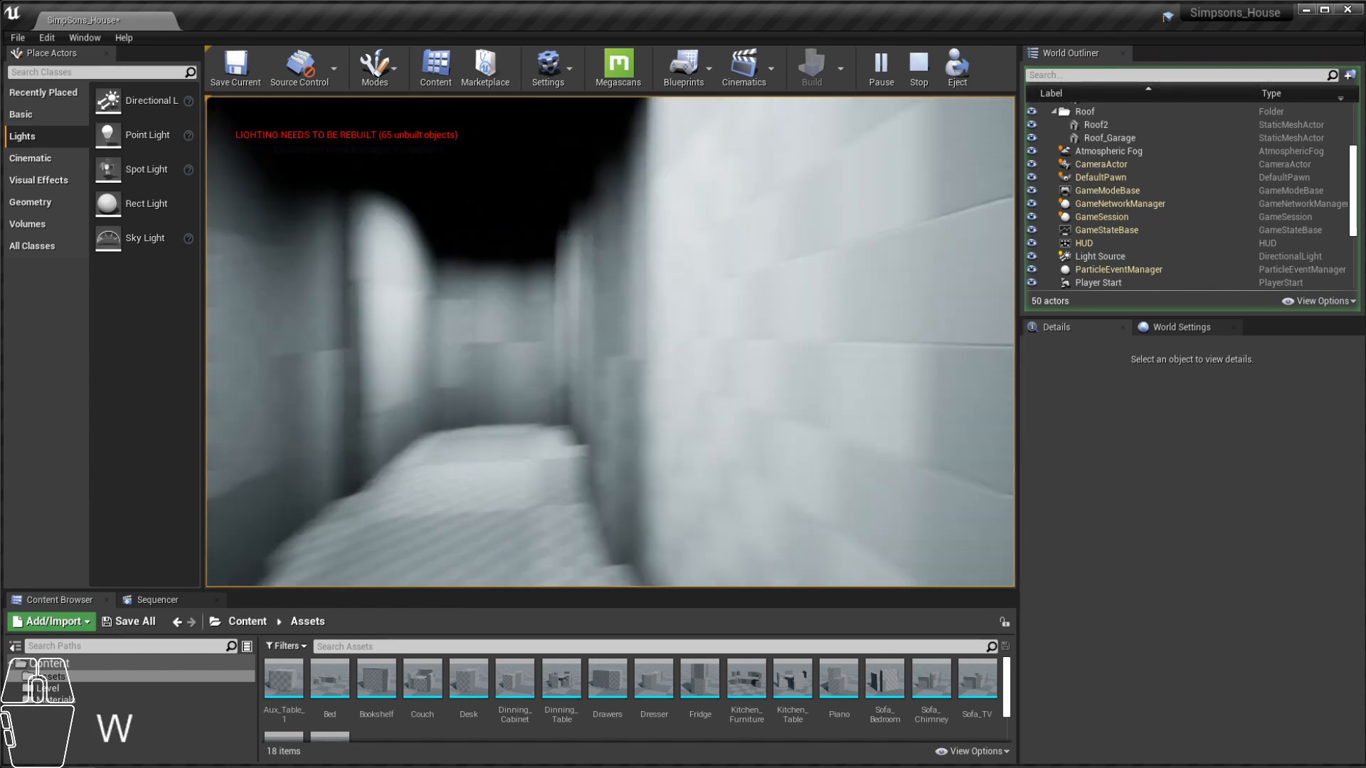
{"action": "key", "text": "d"}
{"action": "key", "text": "w"}
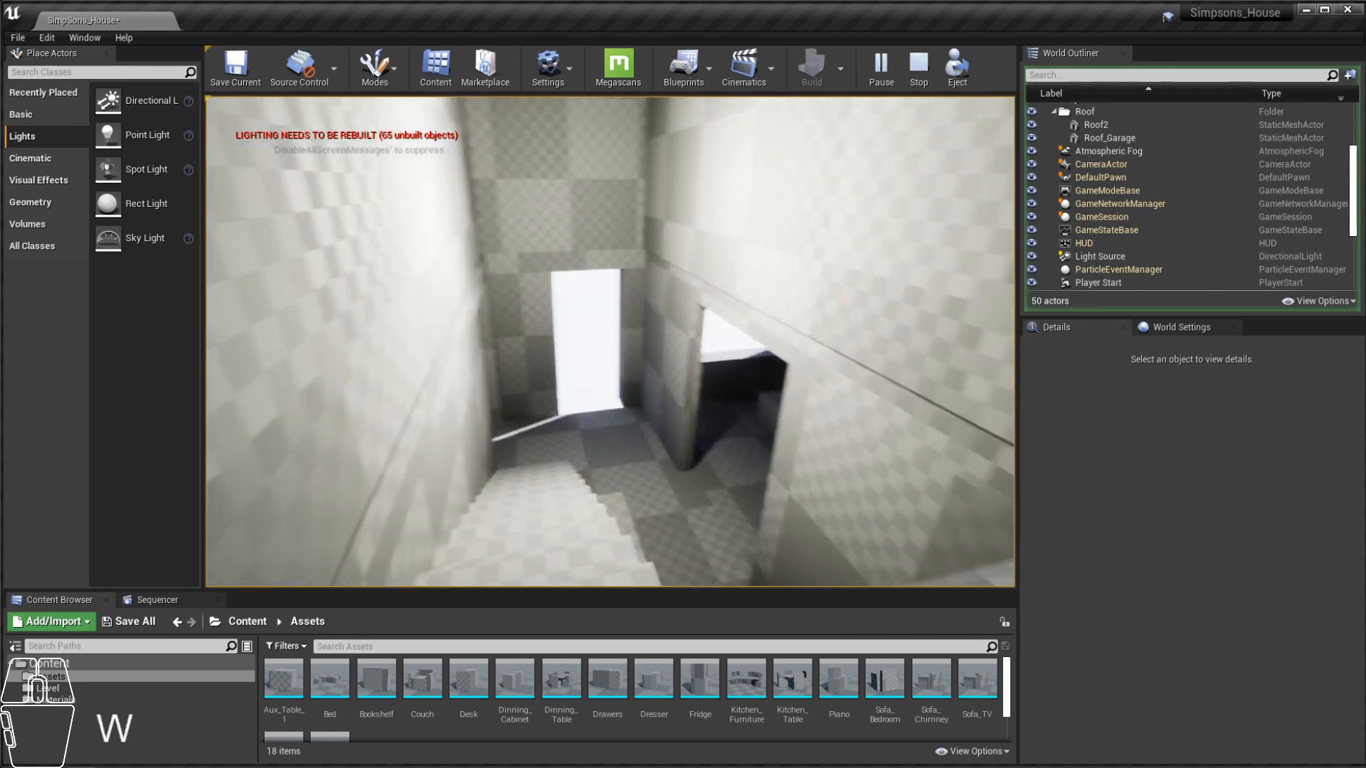
Step: Fly through the ground-floor rooms and out of the front door to examine the unlit dining area and windows, then end the play session
{"action": "key", "text": "e"}
{"action": "key", "text": "w"}
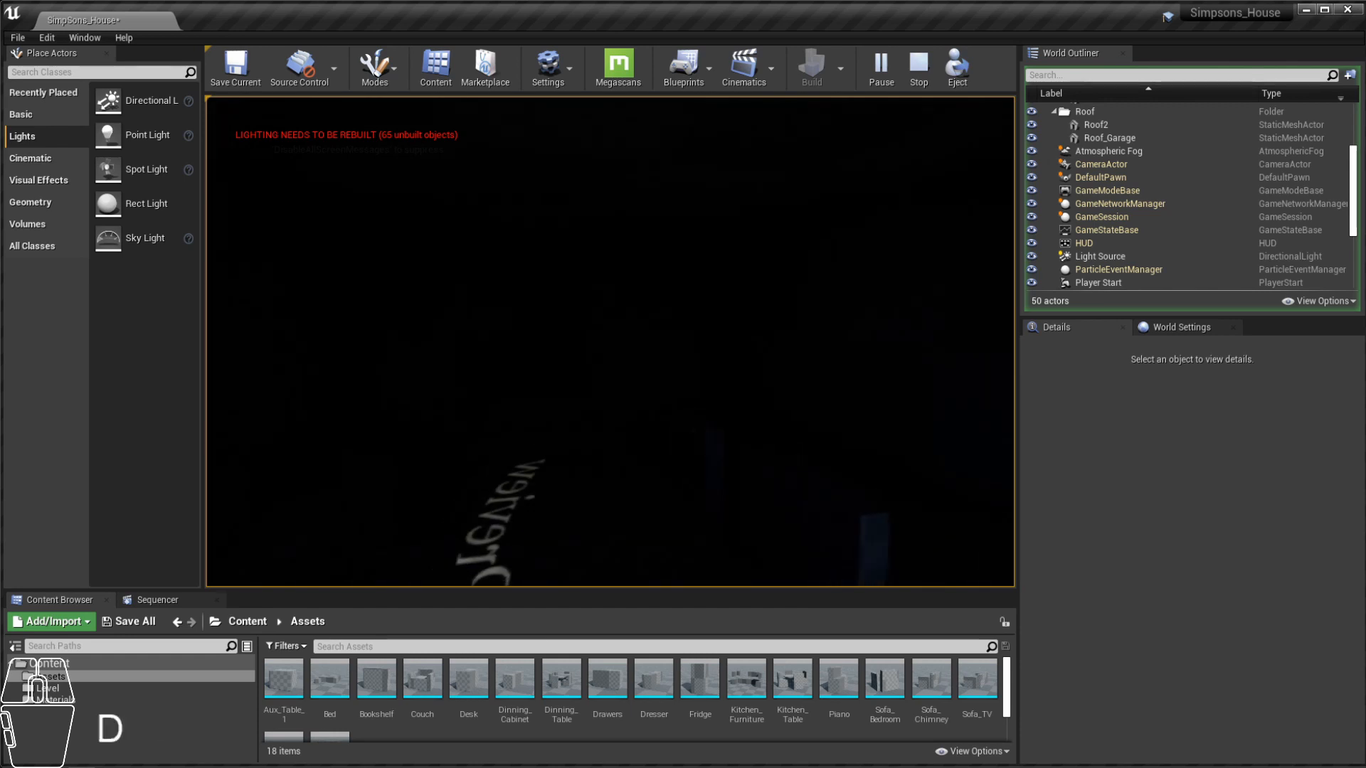
{"action": "key", "text": "s"}
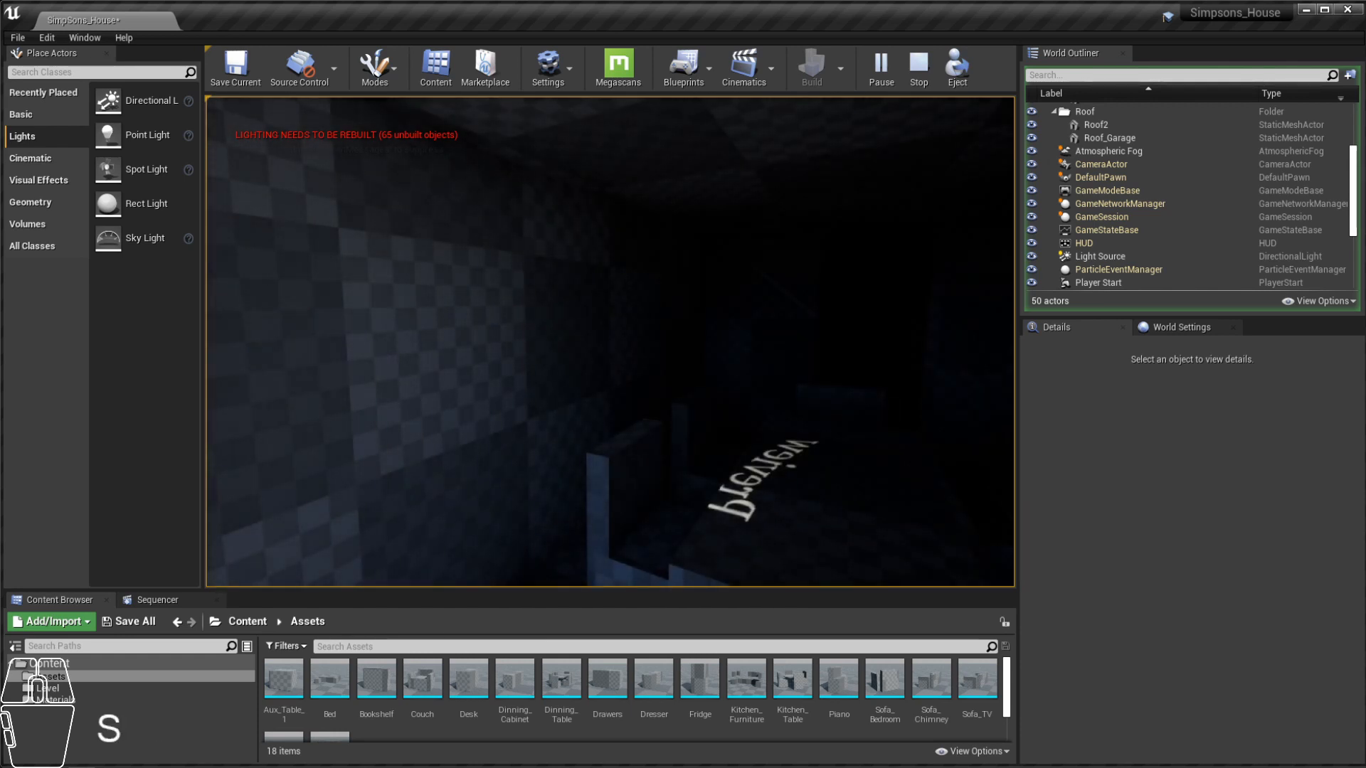
{"action": "key", "text": "d"}
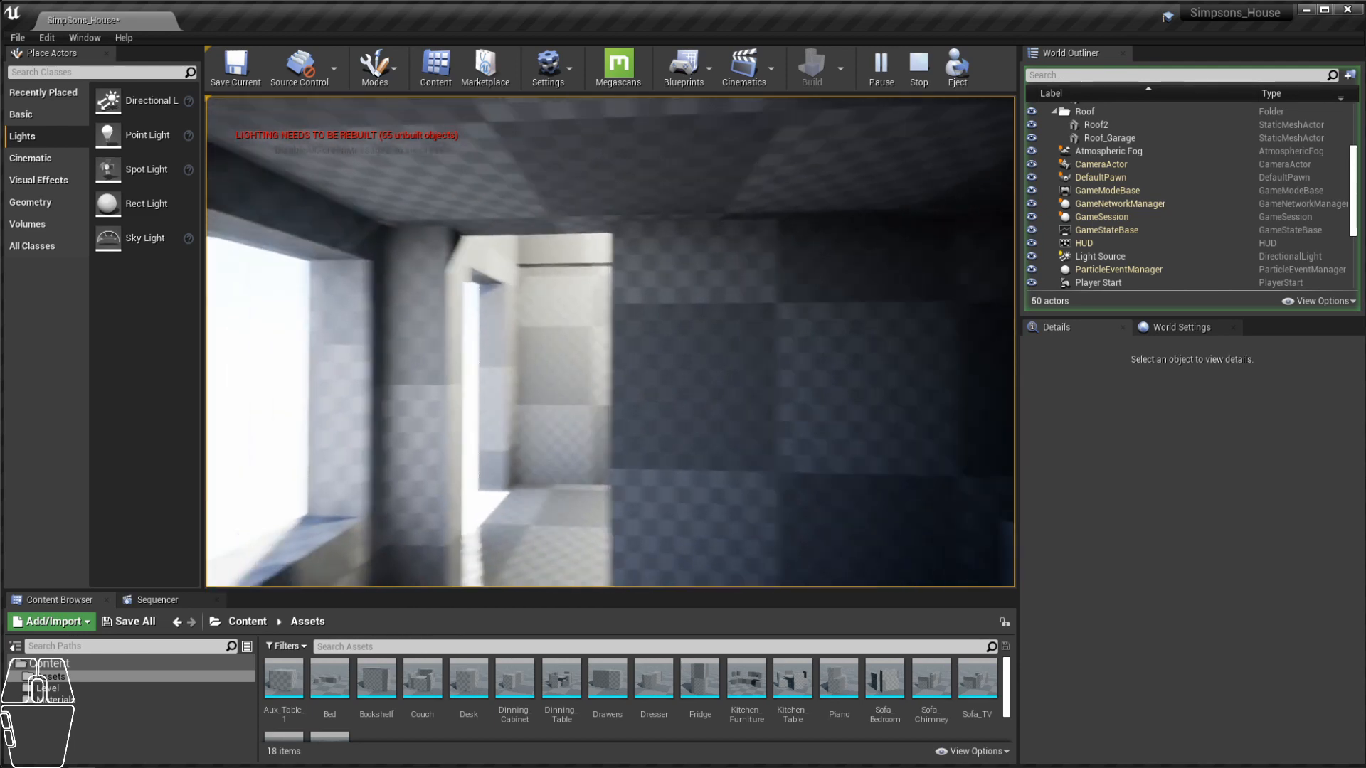
{"action": "key", "text": "w+d"}
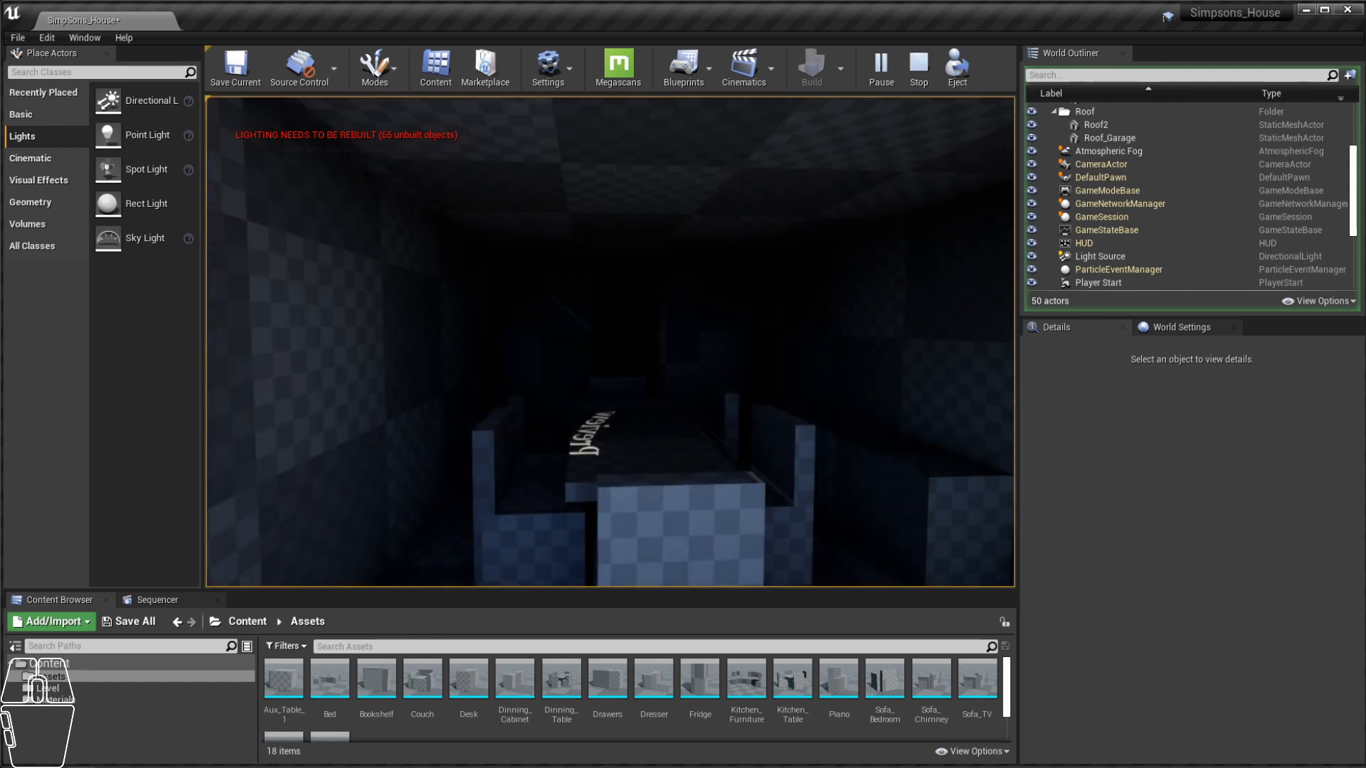
{"action": "key", "text": "a"}
{"action": "key", "text": "w"}
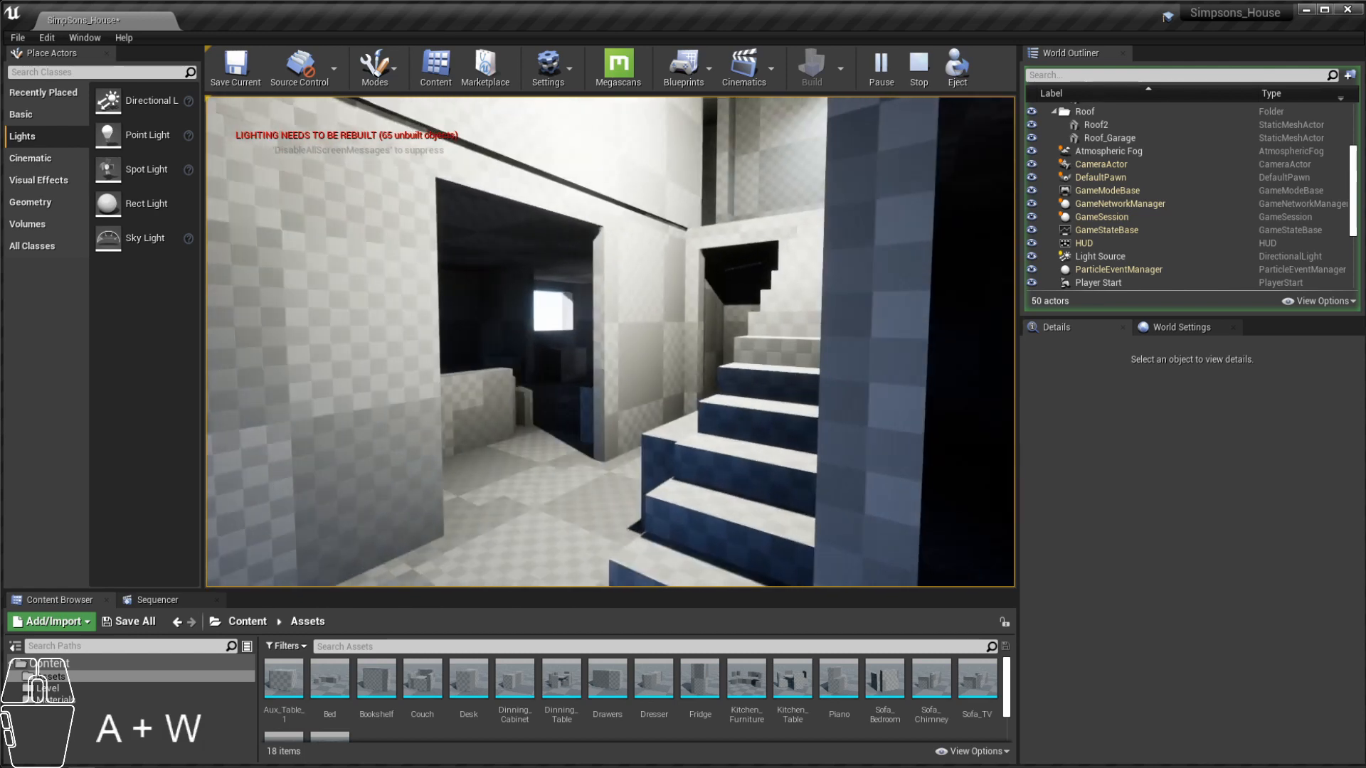
{"action": "key", "text": "s"}
{"action": "key", "text": "a"}
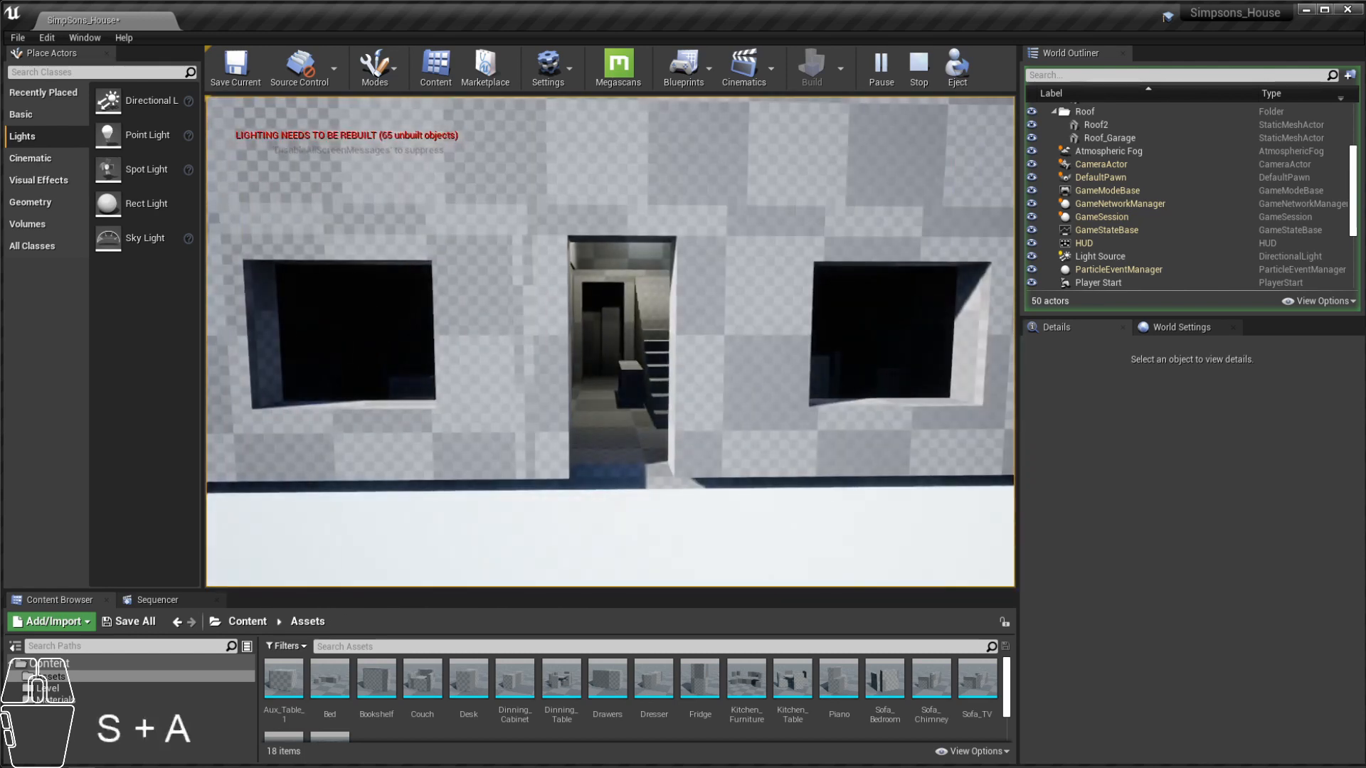
{"action": "key", "text": "e"}
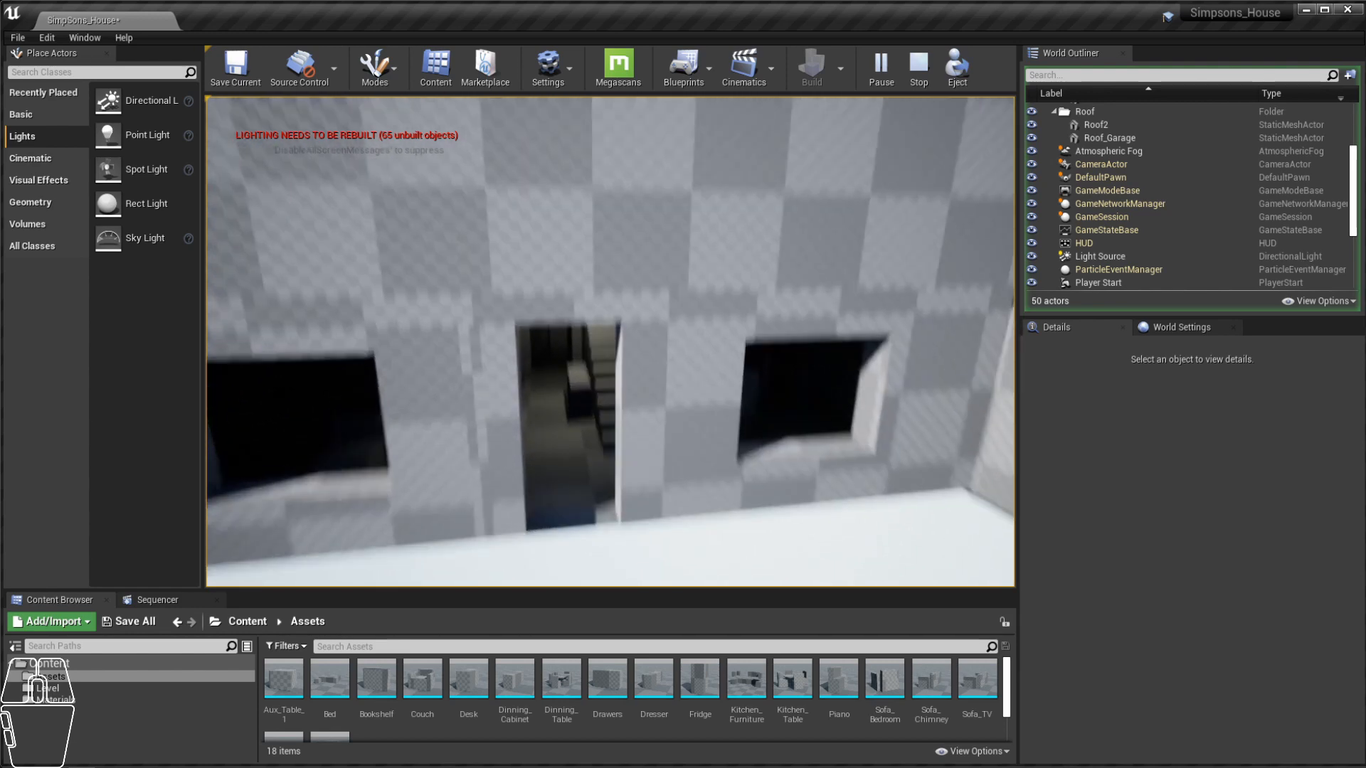
{"action": "key", "text": "Escape"}
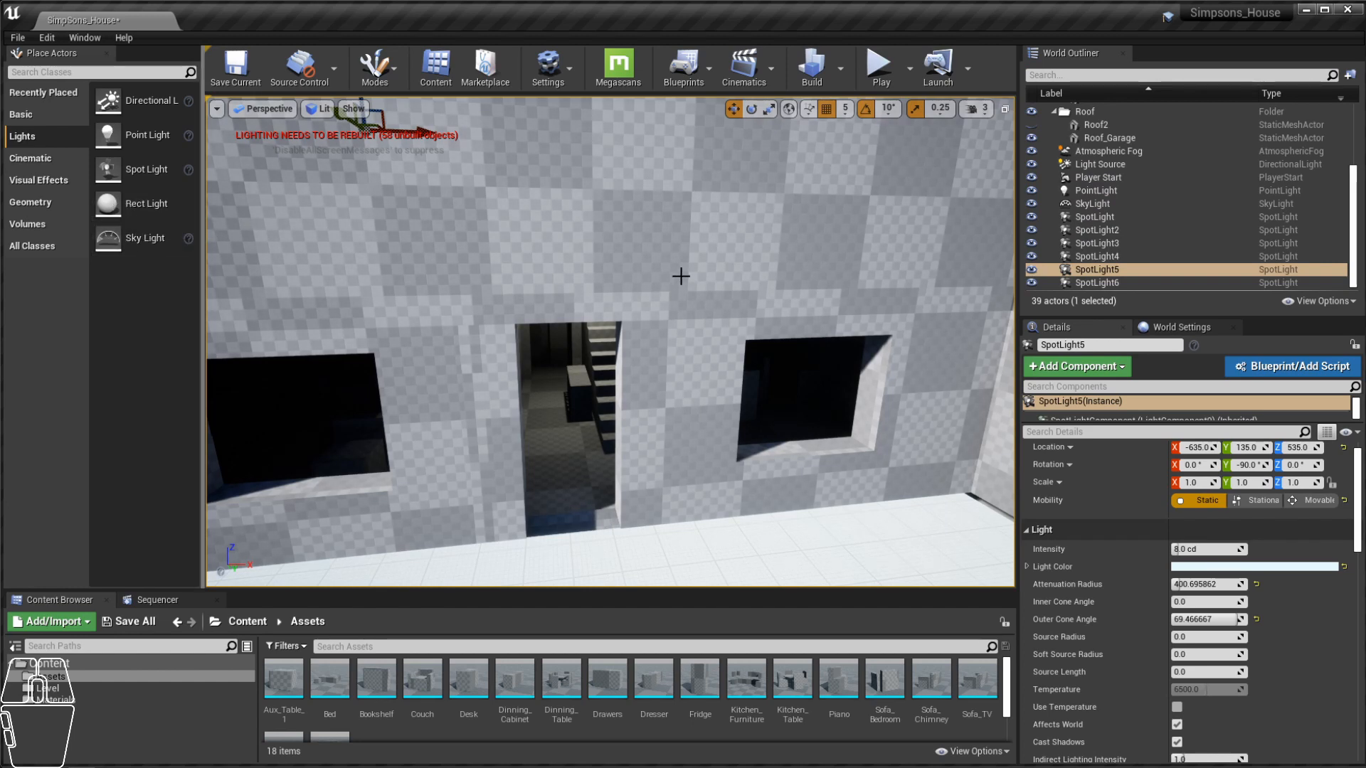
Step: Examine the house's front facade with its ground-floor windows and the roofless upper floor from outside
{"action": "left_click_drag", "start_coordinate": [682, 275], "coordinate": [701, 370], "text": "alt"}
{"action": "right_click_drag", "start_coordinate": [719, 238], "coordinate": [676, 237], "text": "alt"}
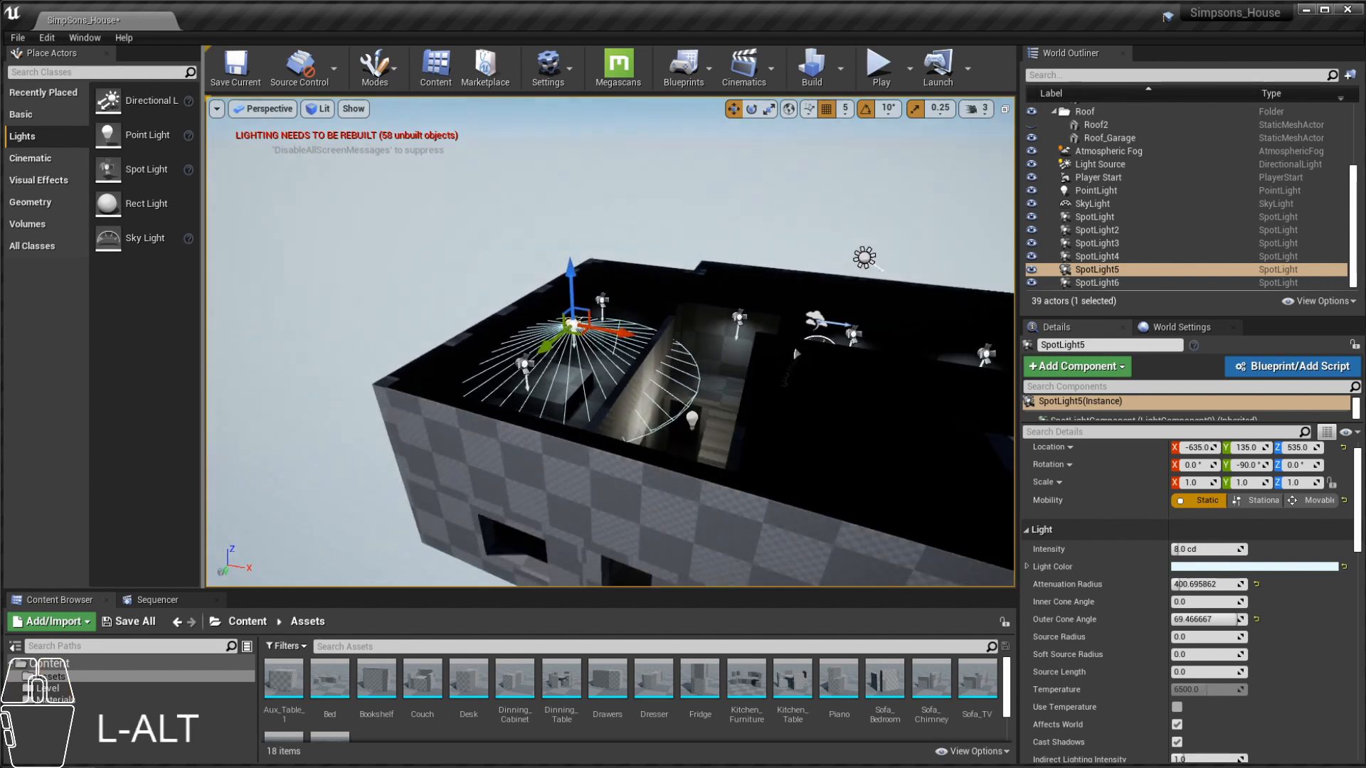
{"action": "middle_click_drag", "start_coordinate": [720, 238], "coordinate": [638, 187], "text": "alt"}
{"action": "left_click_drag", "start_coordinate": [719, 290], "coordinate": [685, 356], "text": "alt"}
{"action": "right_click_drag", "start_coordinate": [697, 336], "coordinate": [708, 374]}
{"action": "key", "text": "d"}
{"action": "key", "text": "w+a"}
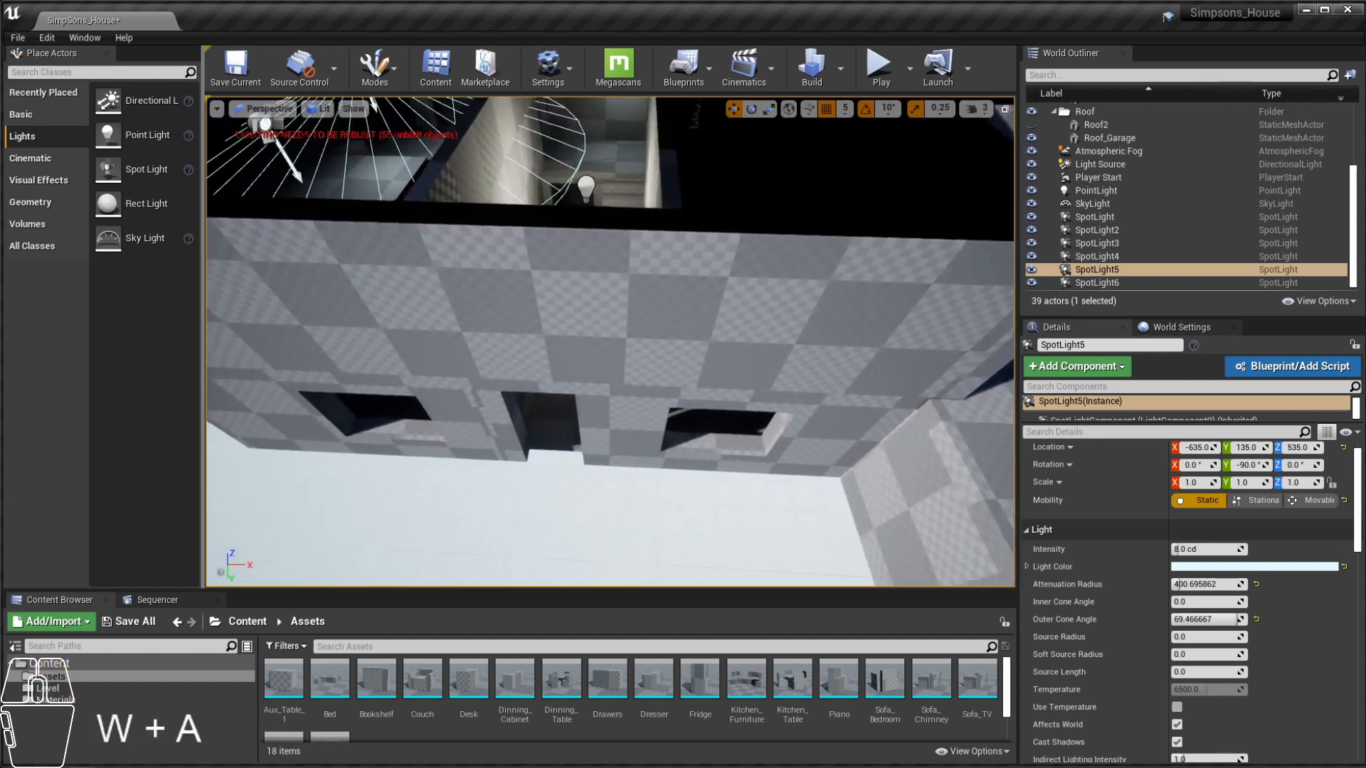
{"action": "key", "text": "s"}
{"action": "right_click_drag", "start_coordinate": [548, 339], "coordinate": [561, 337]}
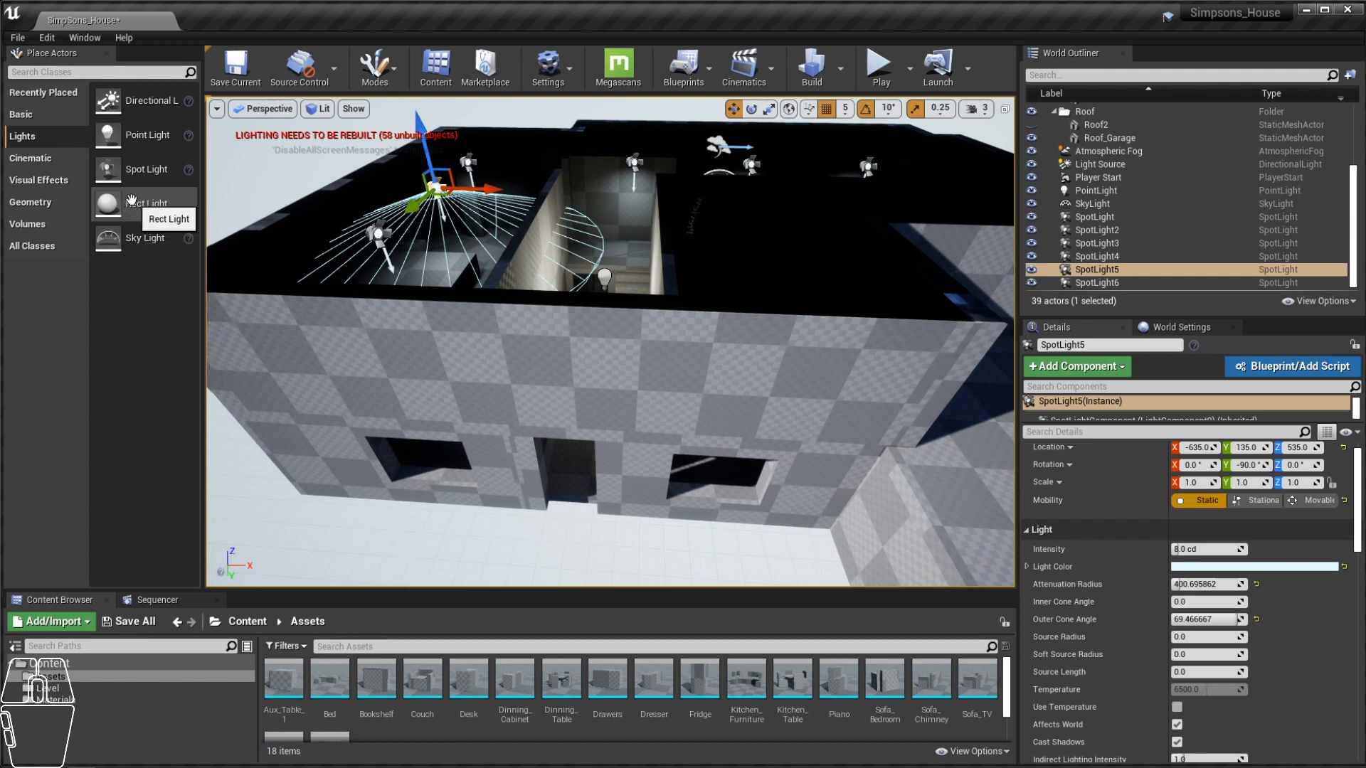
Step: Place a rect light in the front doorway and move it inside to Y 455, Z 80
{"action": "left_click_drag", "start_coordinate": [128, 202], "coordinate": [567, 480]}
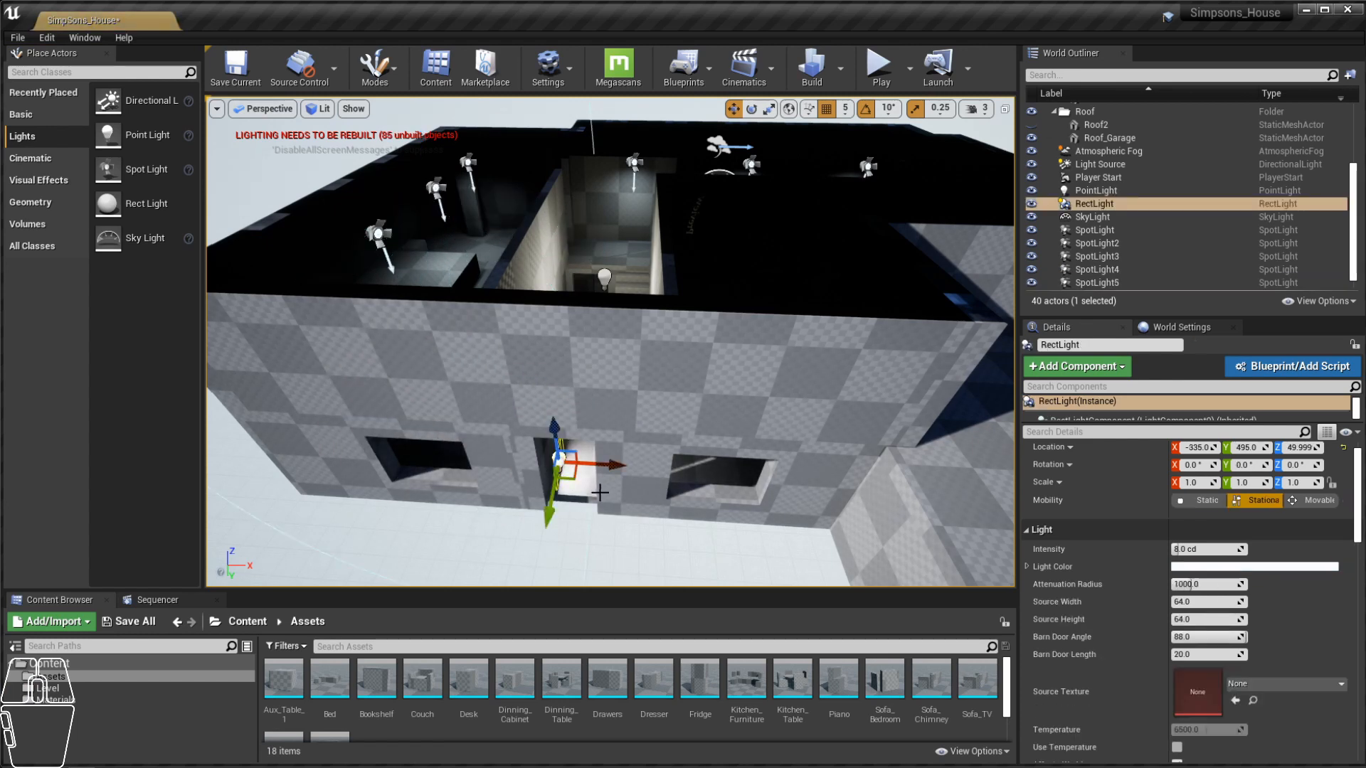
{"action": "key", "text": "f"}
{"action": "left_click_drag", "start_coordinate": [698, 357], "coordinate": [641, 363], "text": "alt"}
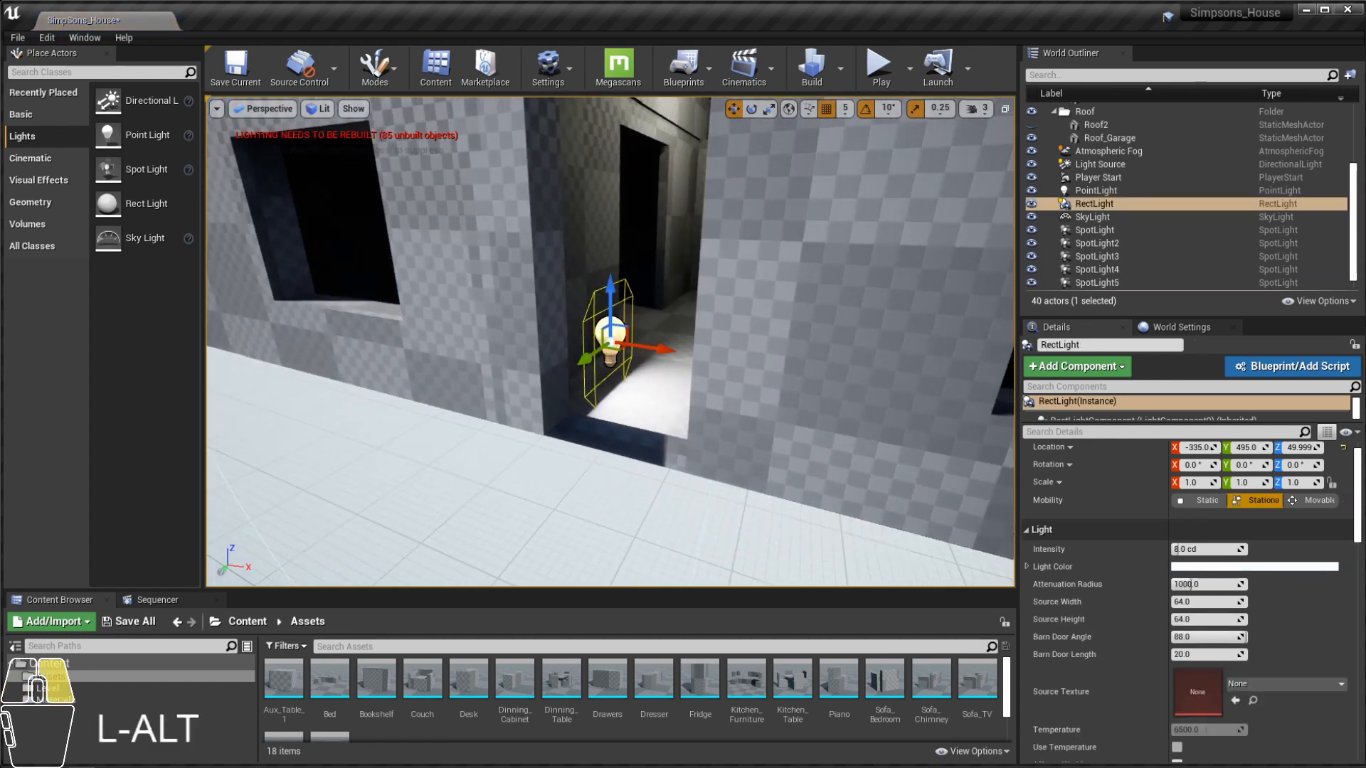
{"action": "right_click_drag", "start_coordinate": [569, 230], "coordinate": [640, 231], "text": "alt"}
{"action": "left_click_drag", "start_coordinate": [569, 231], "coordinate": [399, 231], "text": "alt"}
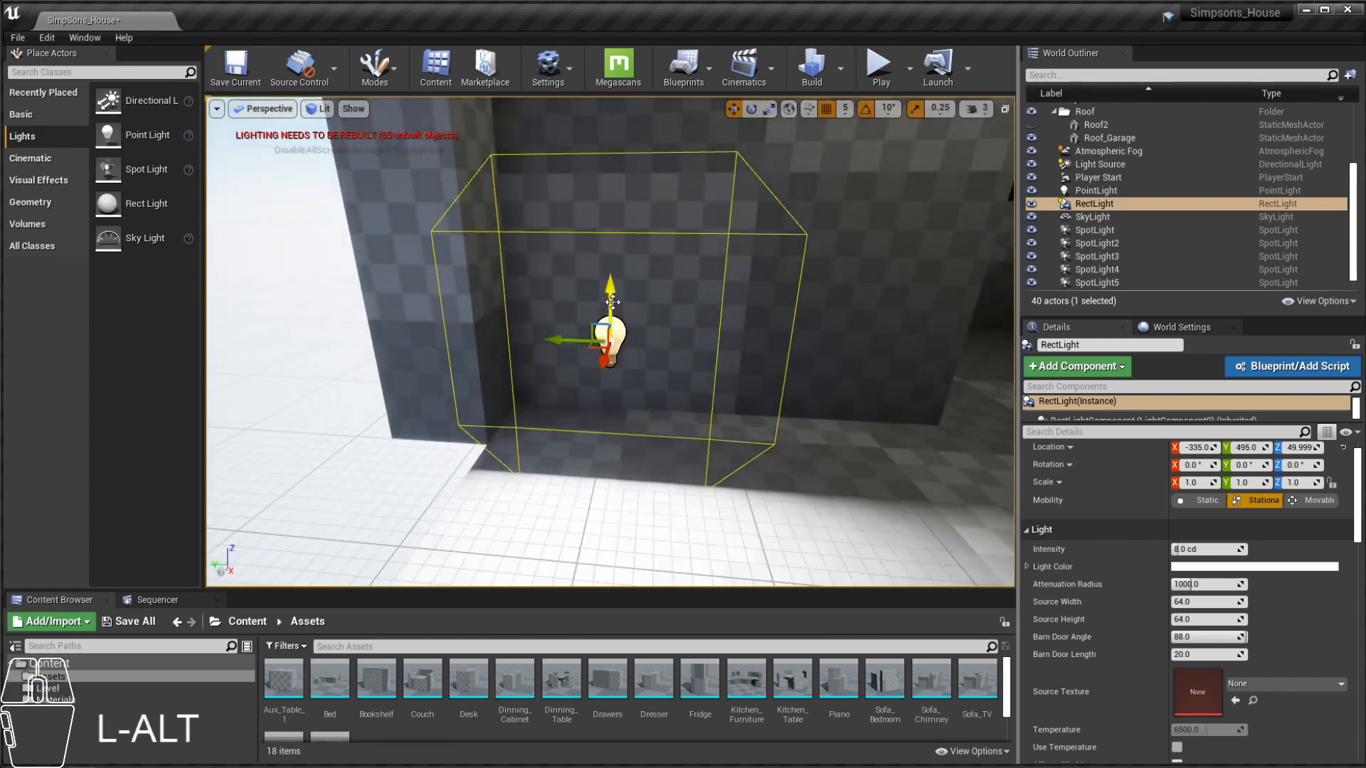
{"action": "left_click_drag", "start_coordinate": [612, 302], "coordinate": [611, 206]}
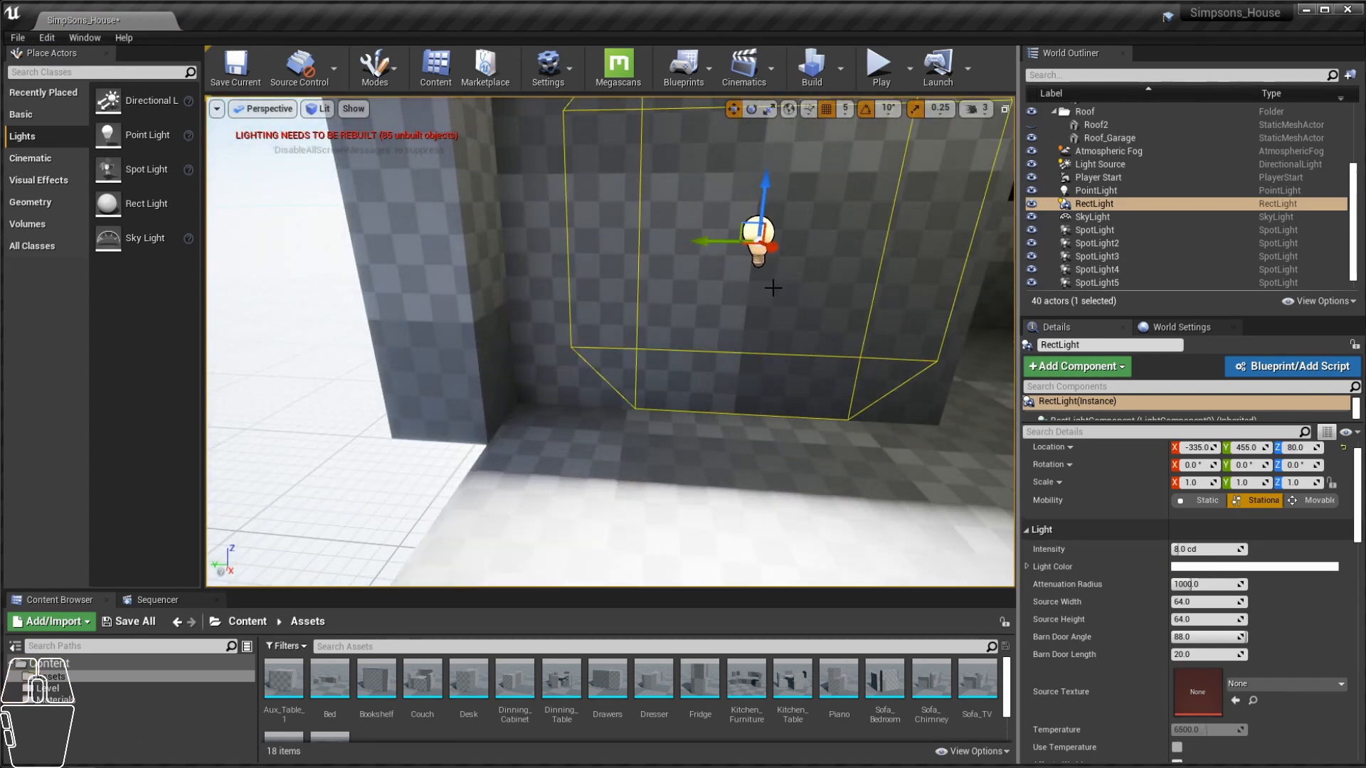
{"action": "left_click_drag", "start_coordinate": [772, 287], "coordinate": [725, 275], "text": "alt"}
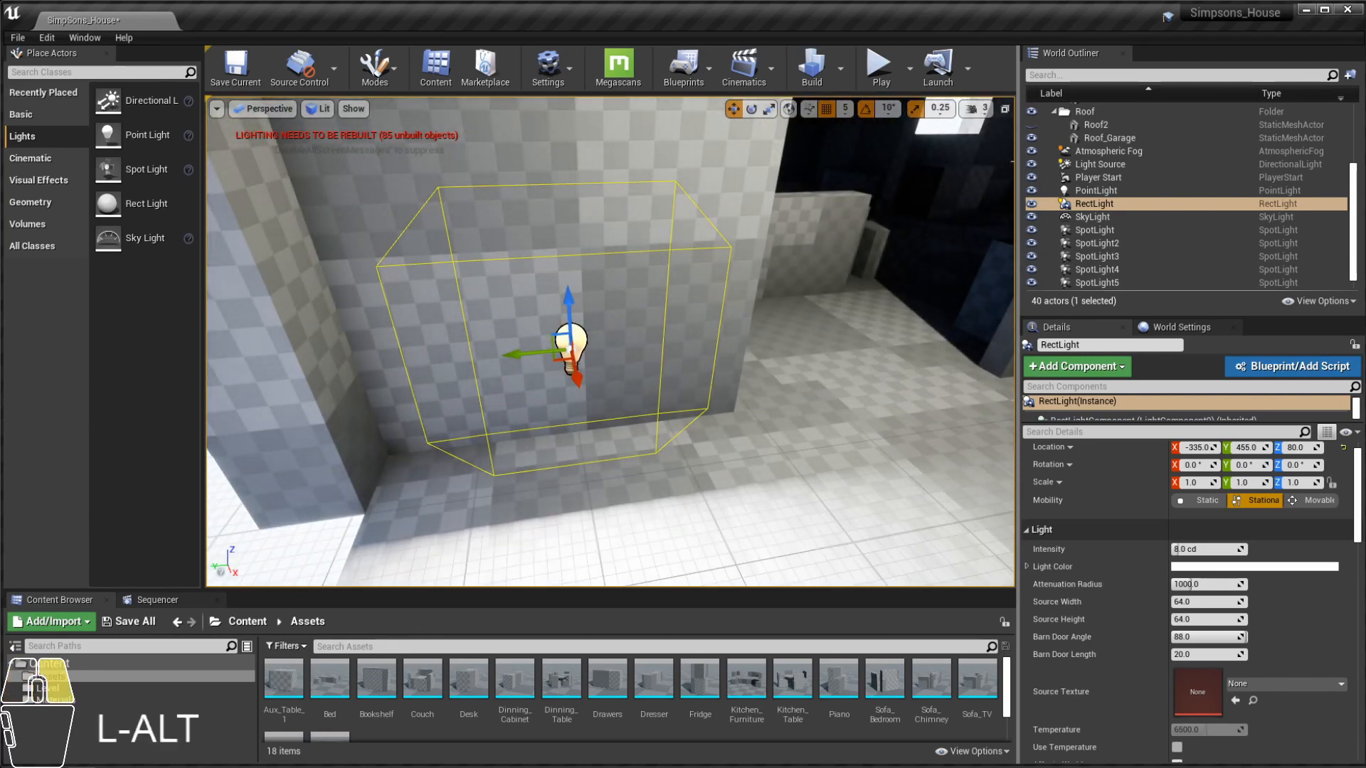
{"action": "right_click_drag", "start_coordinate": [754, 409], "coordinate": [719, 399], "text": "alt"}
{"action": "left_click_drag", "start_coordinate": [662, 398], "coordinate": [753, 409], "text": "alt"}
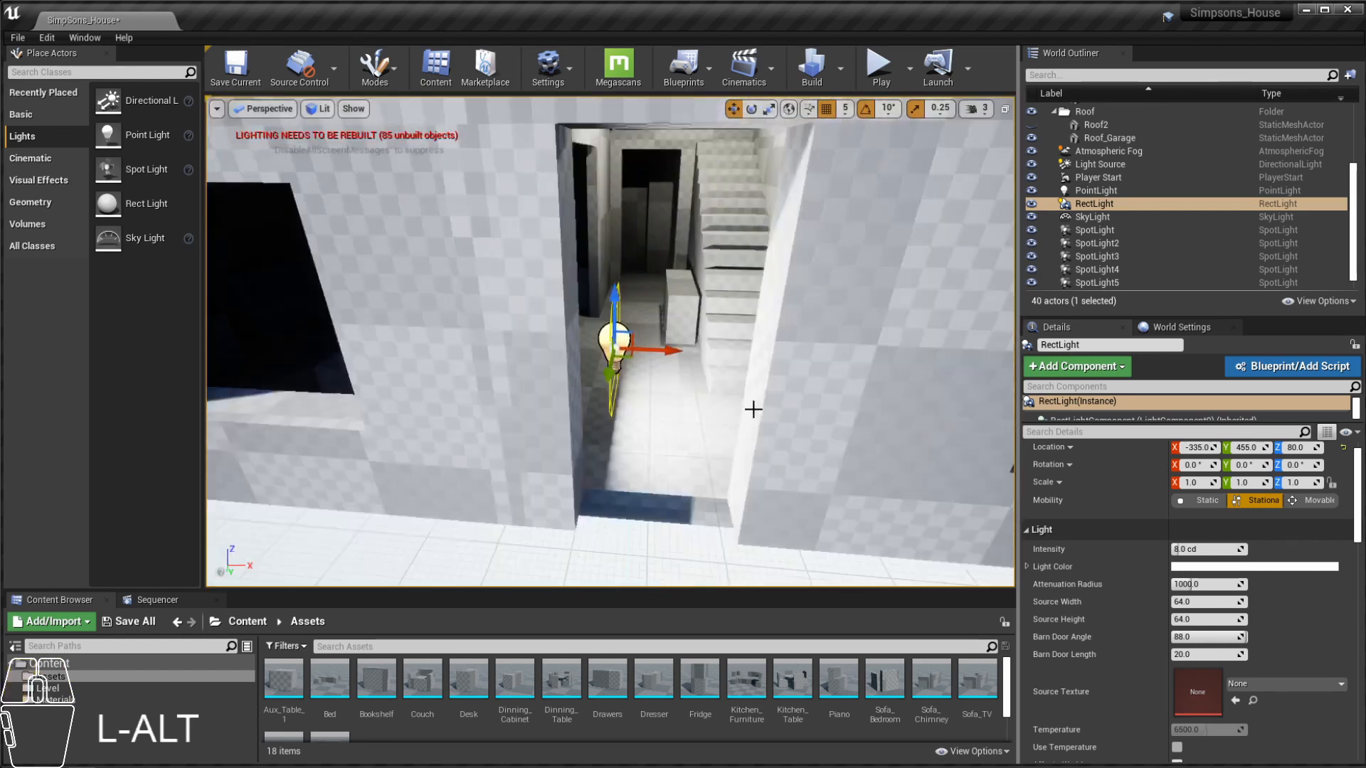
Step: Move the rect light along the front wall to the window nearest the garage, at X -5
{"action": "left_click_drag", "start_coordinate": [664, 357], "coordinate": [726, 354]}
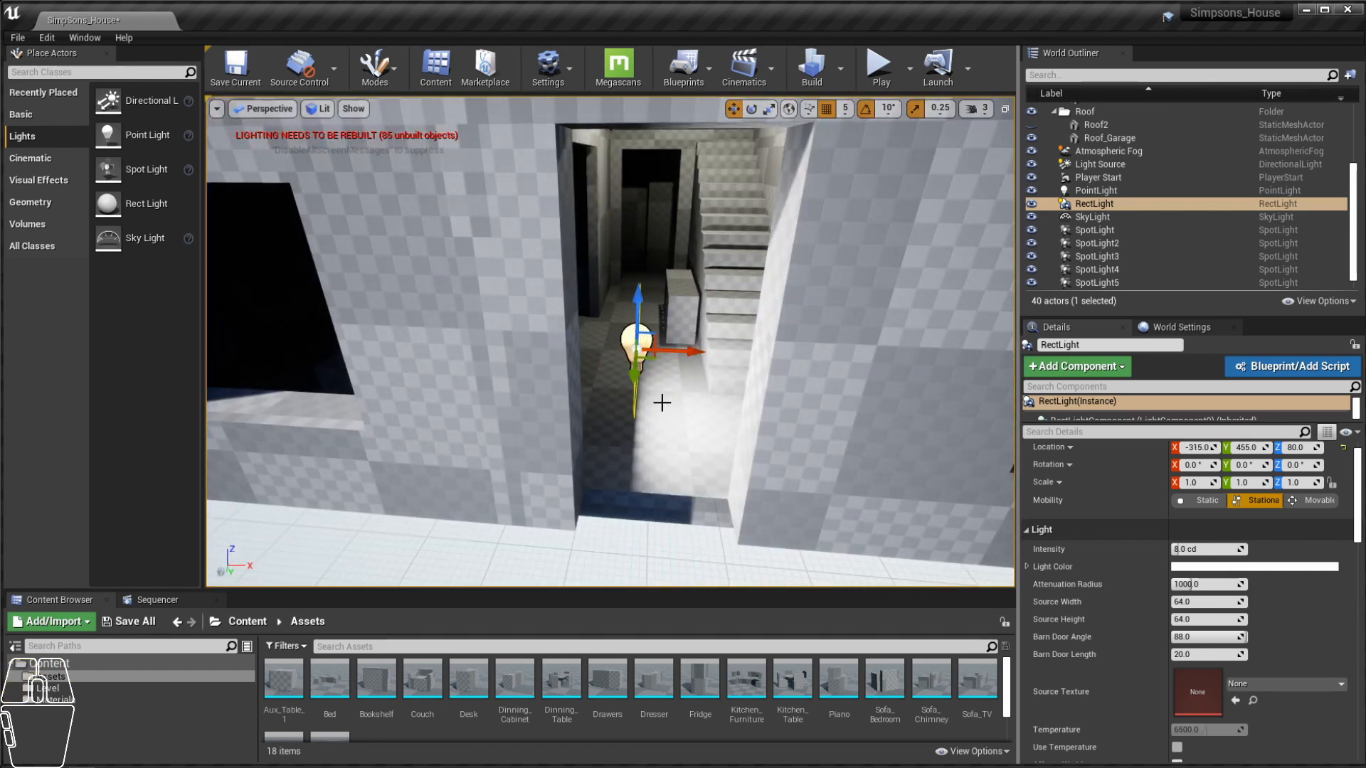
{"action": "left_click_drag", "start_coordinate": [662, 403], "coordinate": [990, 347], "text": "alt"}
{"action": "middle_click_drag", "start_coordinate": [991, 347], "coordinate": [798, 335], "text": "alt"}
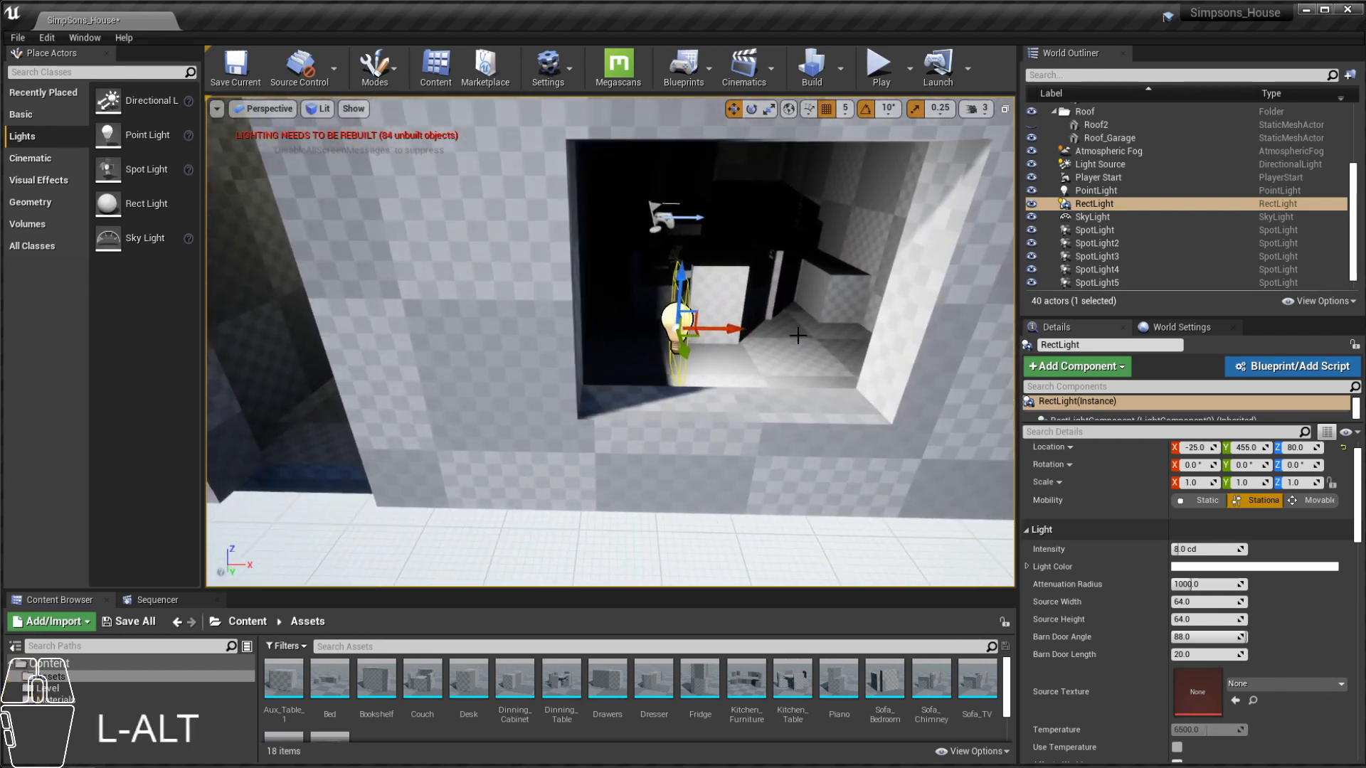
{"action": "mouse_move", "coordinate": [730, 328]}
{"action": "left_mouse_down"}
{"action": "mouse_move", "coordinate": [802, 326]}
{"action": "mouse_move", "coordinate": [739, 324]}
{"action": "mouse_move", "coordinate": [742, 312]}
{"action": "left_mouse_up"}
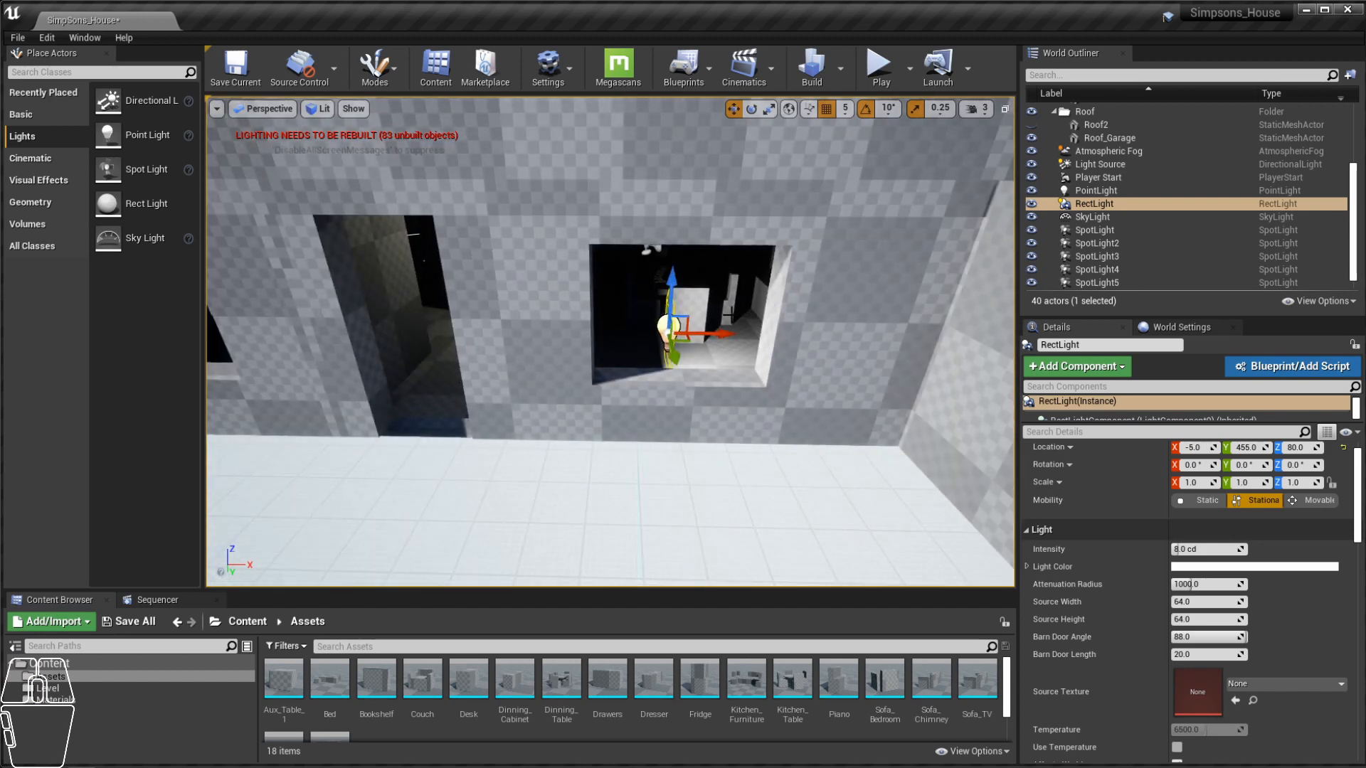
{"action": "scroll", "coordinate": [774, 308], "scroll_direction": "down", "scroll_amount": 5}
{"action": "middle_click_drag", "start_coordinate": [730, 319], "coordinate": [756, 375], "text": "alt"}
{"action": "scroll", "coordinate": [756, 375], "scroll_direction": "down", "scroll_amount": 4, "text": "alt"}
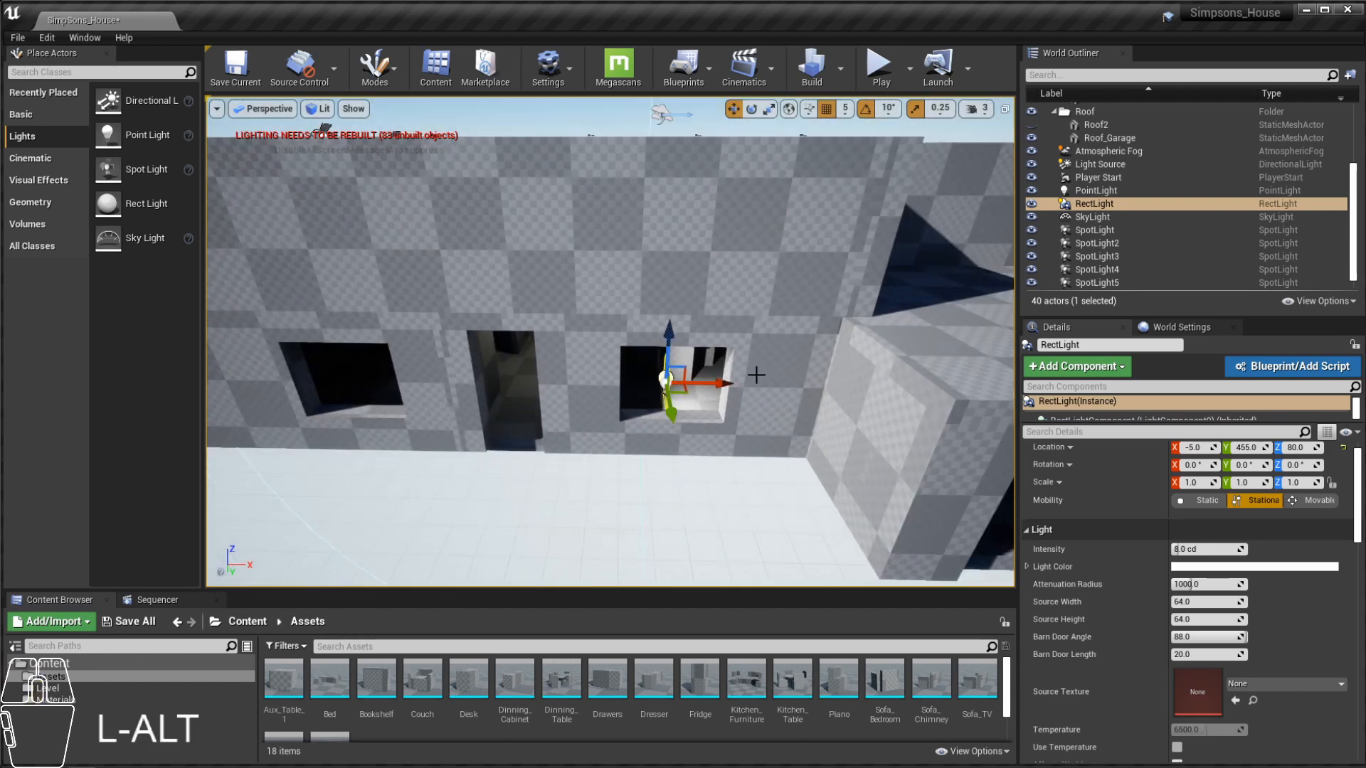
Step: Move the rect light to the front window on the other side of the door, at X -645
{"action": "left_click_drag", "start_coordinate": [412, 354], "coordinate": [389, 354]}
{"action": "right_click_drag", "start_coordinate": [390, 354], "coordinate": [396, 281], "text": "alt"}
{"action": "middle_click_drag", "start_coordinate": [396, 280], "coordinate": [427, 302], "text": "alt"}
{"action": "right_click_drag", "start_coordinate": [427, 303], "coordinate": [366, 201], "text": "alt"}
{"action": "left_click_drag", "start_coordinate": [367, 201], "coordinate": [478, 294], "text": "alt"}
{"action": "middle_click_drag", "start_coordinate": [478, 294], "coordinate": [509, 326], "text": "alt"}
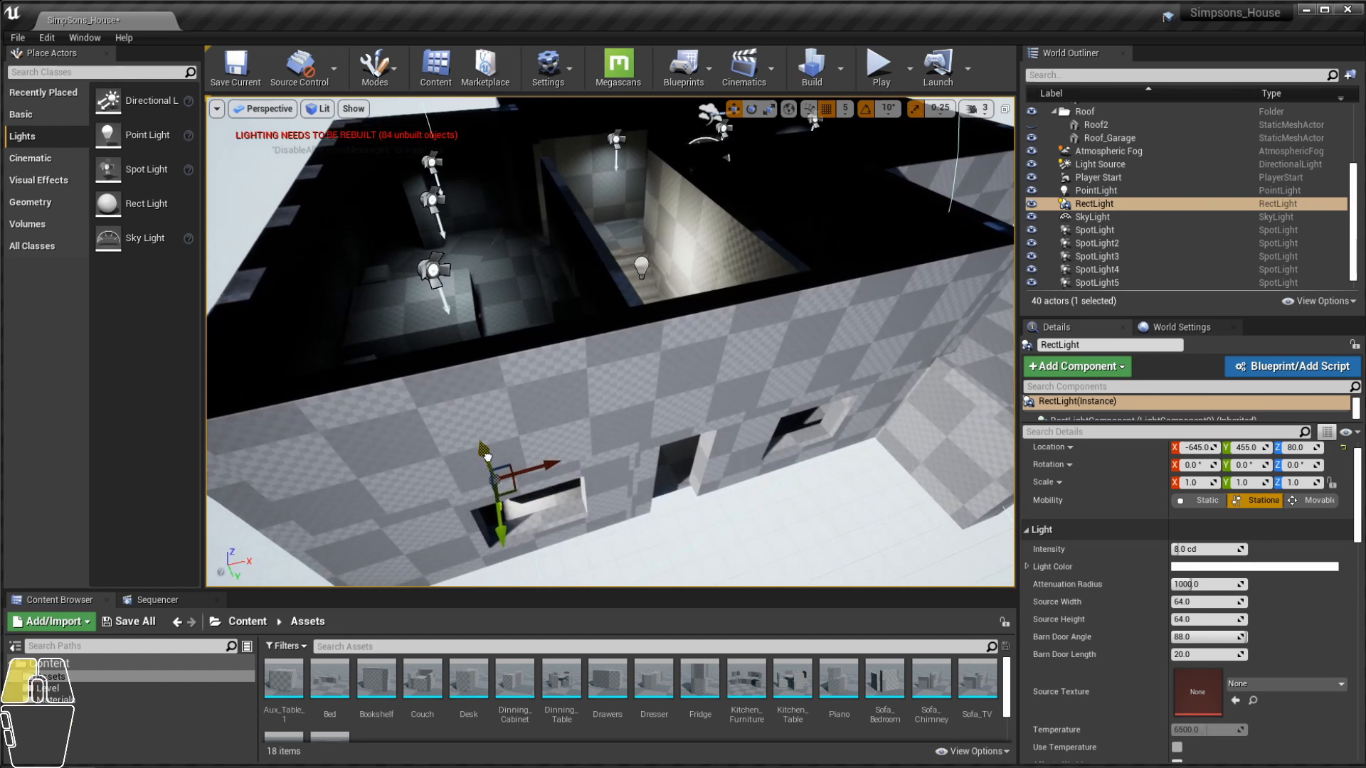
Step: Raise the rect light to Z 600, rotate it to 180, -90, 180 facing down, and move it over the upstairs room at Y 235
{"action": "left_click_drag", "start_coordinate": [487, 457], "coordinate": [512, 290]}
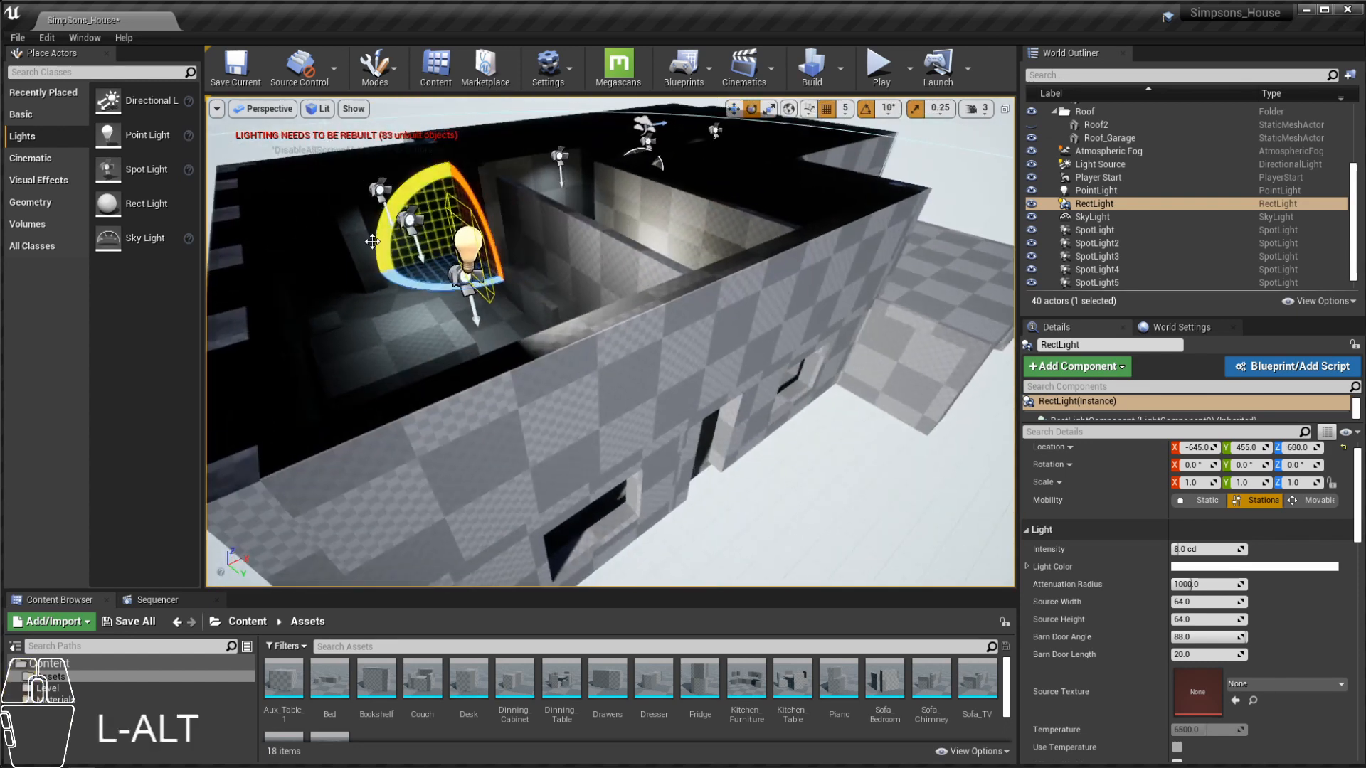
{"action": "left_click_drag", "start_coordinate": [398, 203], "coordinate": [445, 167]}
{"action": "left_click_drag", "start_coordinate": [535, 281], "coordinate": [484, 323]}
{"action": "left_click_drag", "start_coordinate": [587, 363], "coordinate": [754, 364], "text": "alt"}
{"action": "left_click_drag", "start_coordinate": [794, 261], "coordinate": [569, 265]}
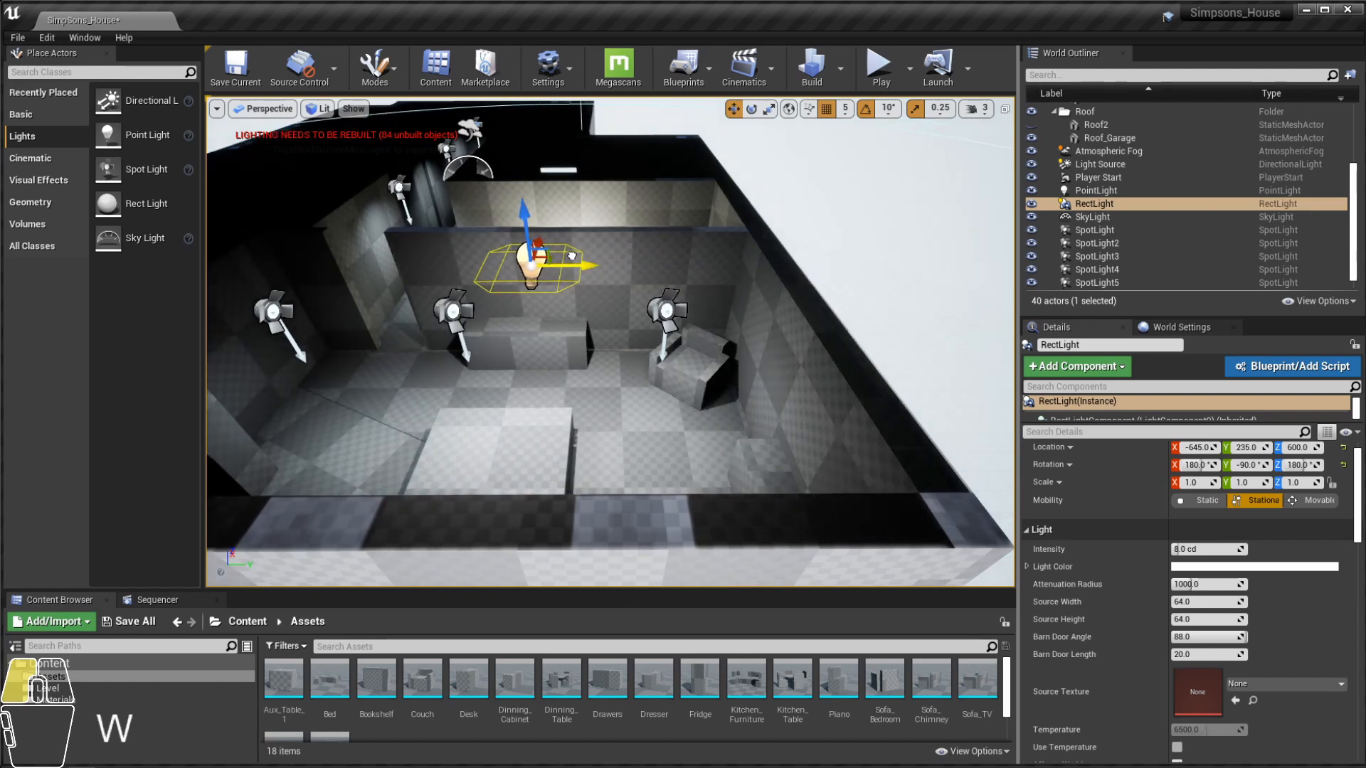
Step: Move the rect light into the small upstairs room behind the spot-lit one, at Y -400, Z 525
{"action": "left_click_drag", "start_coordinate": [551, 213], "coordinate": [498, 441]}
{"action": "key", "text": "f"}
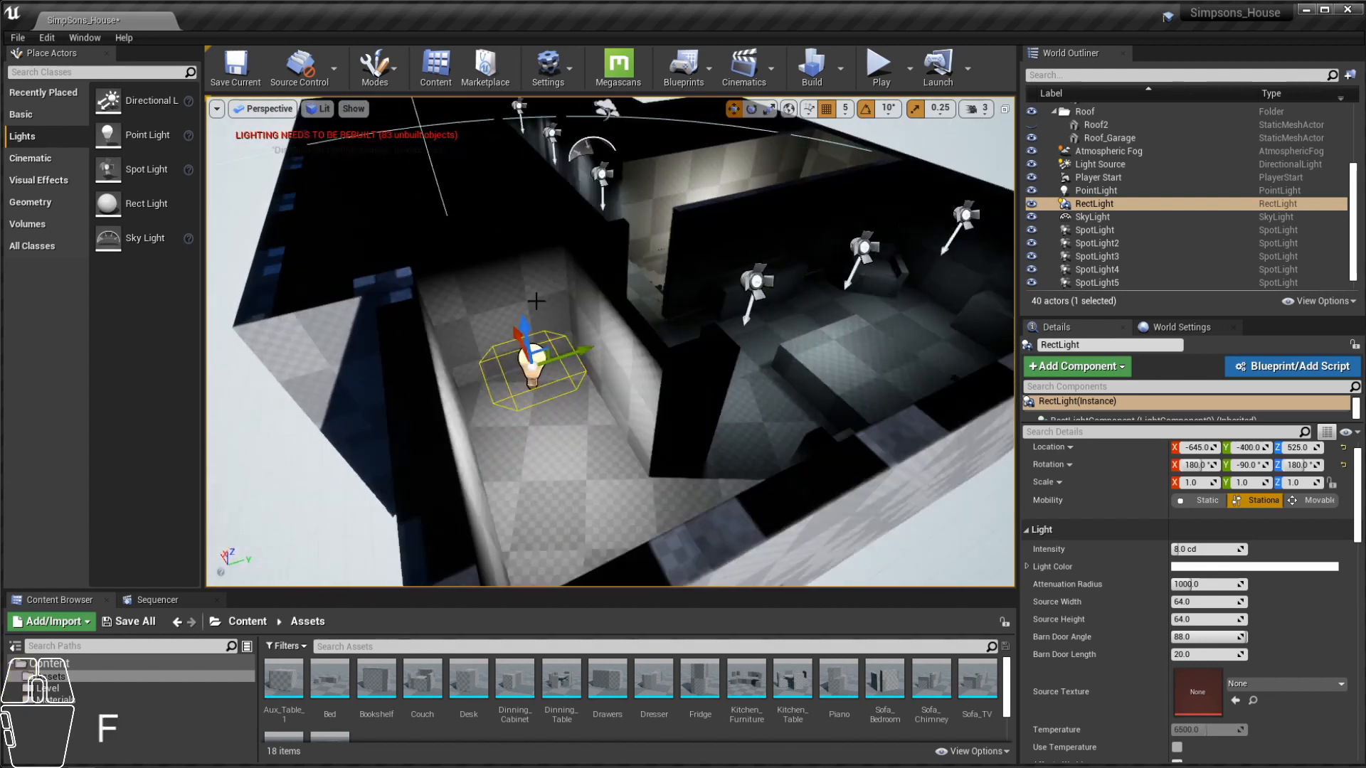
{"action": "left_click_drag", "start_coordinate": [540, 399], "coordinate": [673, 516], "text": "alt"}
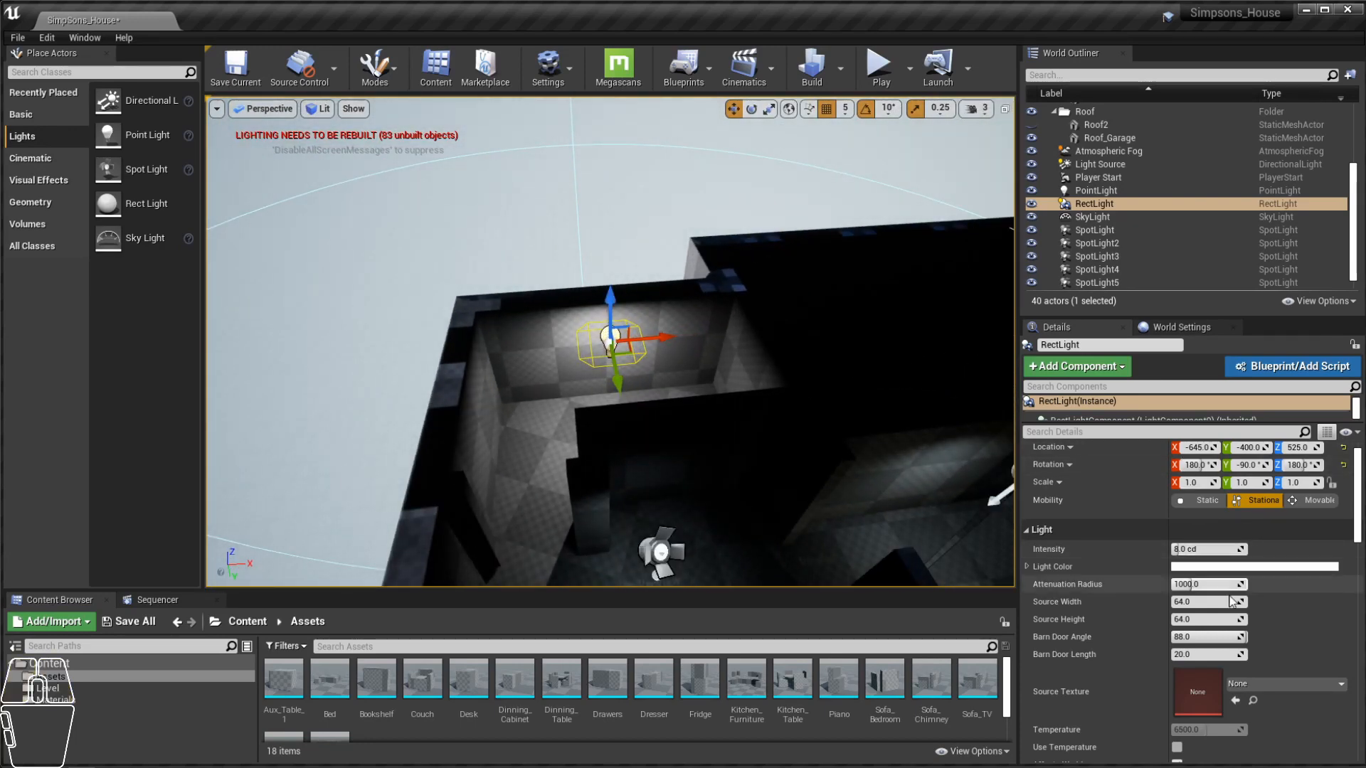
Step: Give the rect light a warm cream color of R 1.0, G 0.934896, B 0.739583
{"action": "left_click", "coordinate": [1204, 568]}
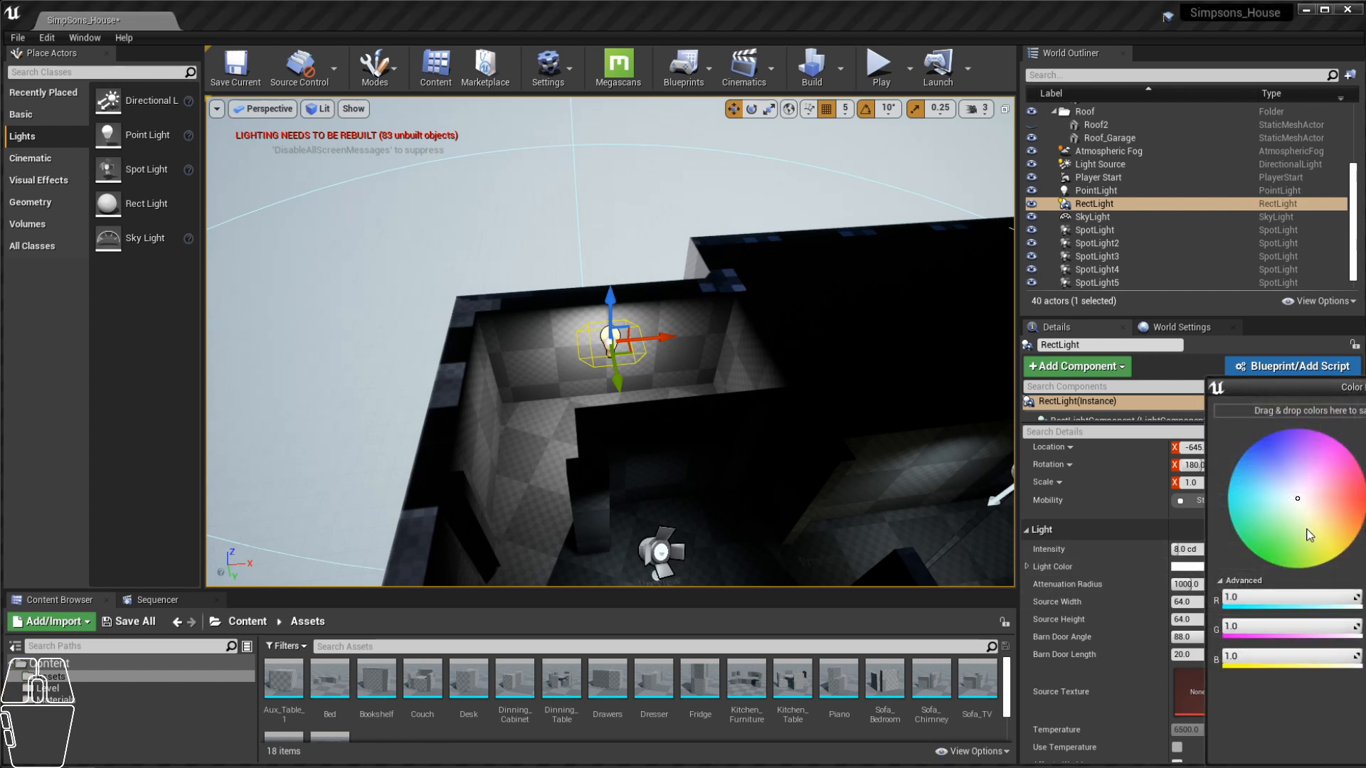
{"action": "left_click_drag", "start_coordinate": [1272, 507], "coordinate": [1313, 516]}
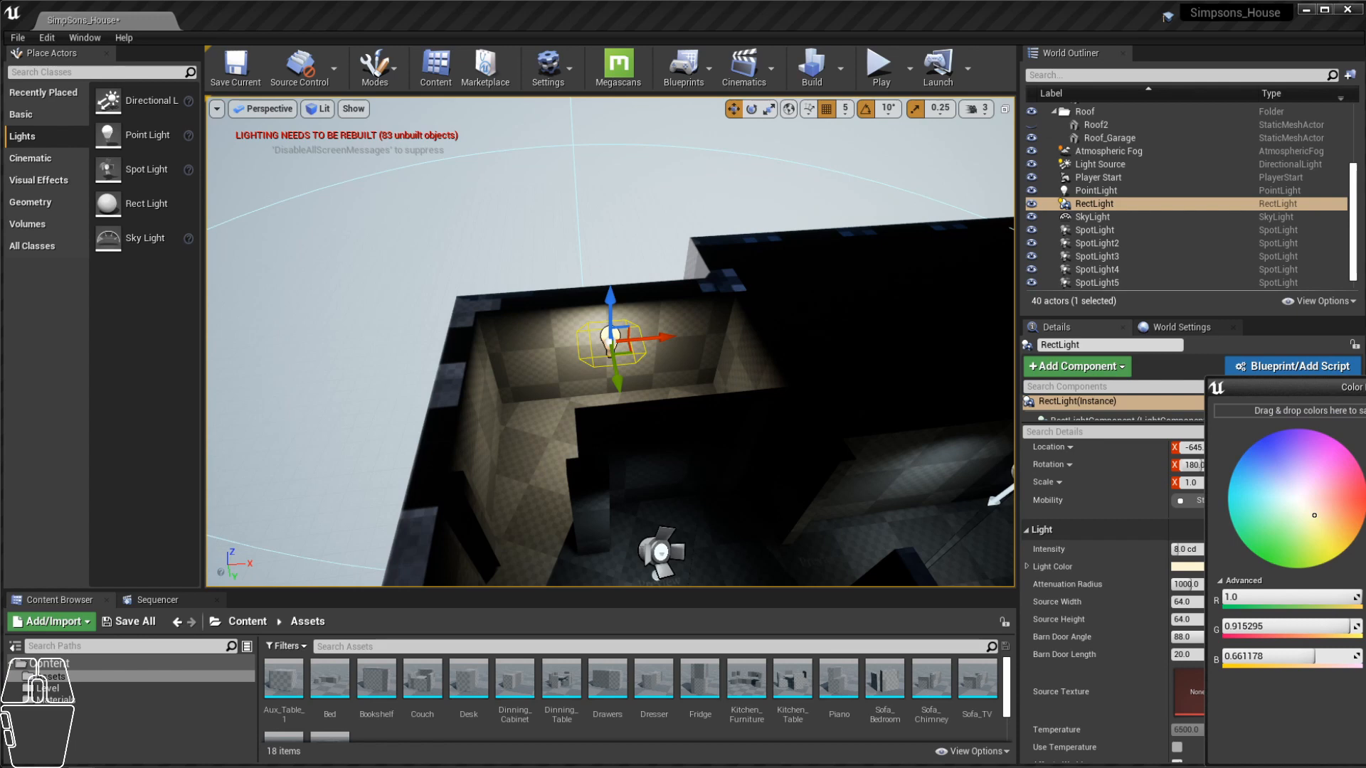
{"action": "left_click_drag", "start_coordinate": [658, 356], "coordinate": [576, 392], "text": "alt"}
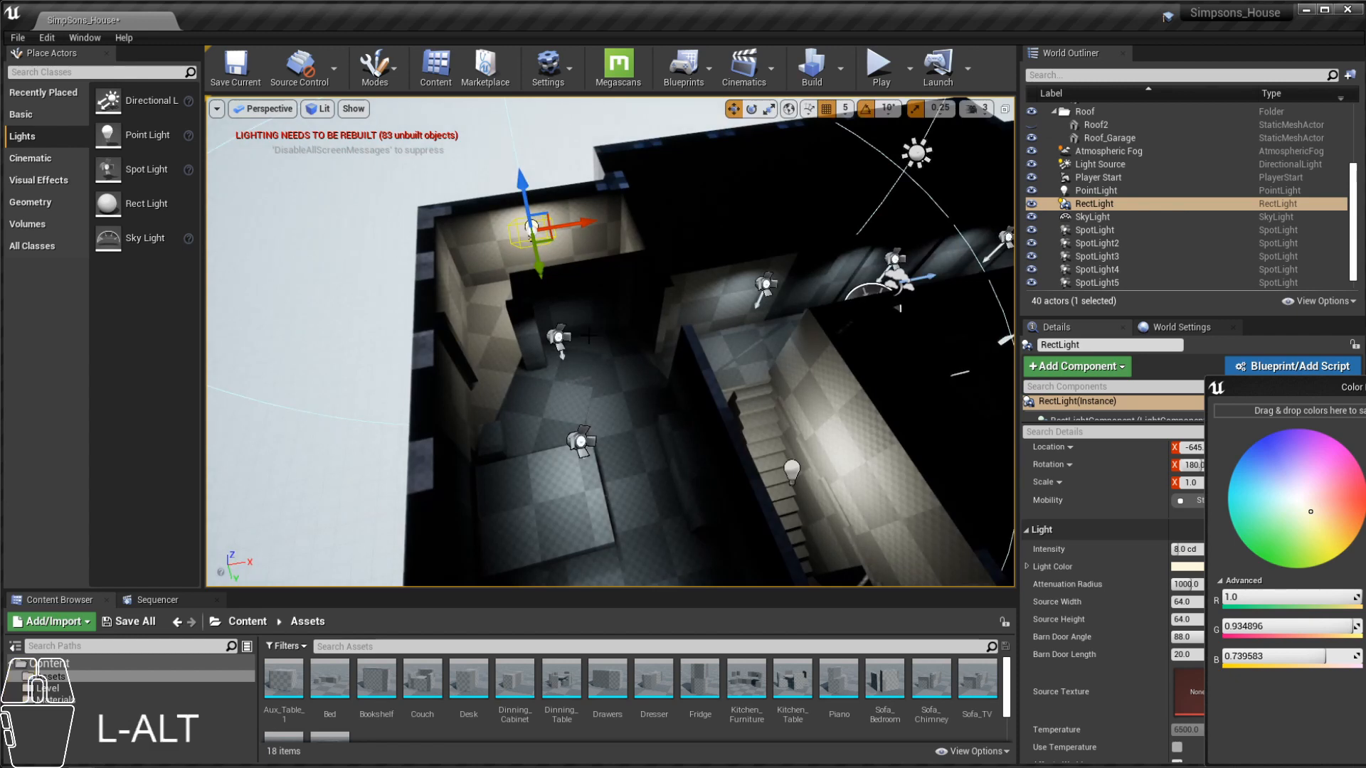
Step: Examine from above how the warm rect light illuminates the small room and compares with the neighbouring spot-lit room
{"action": "scroll", "coordinate": [589, 335], "scroll_direction": "up", "scroll_amount": 4, "text": "alt"}
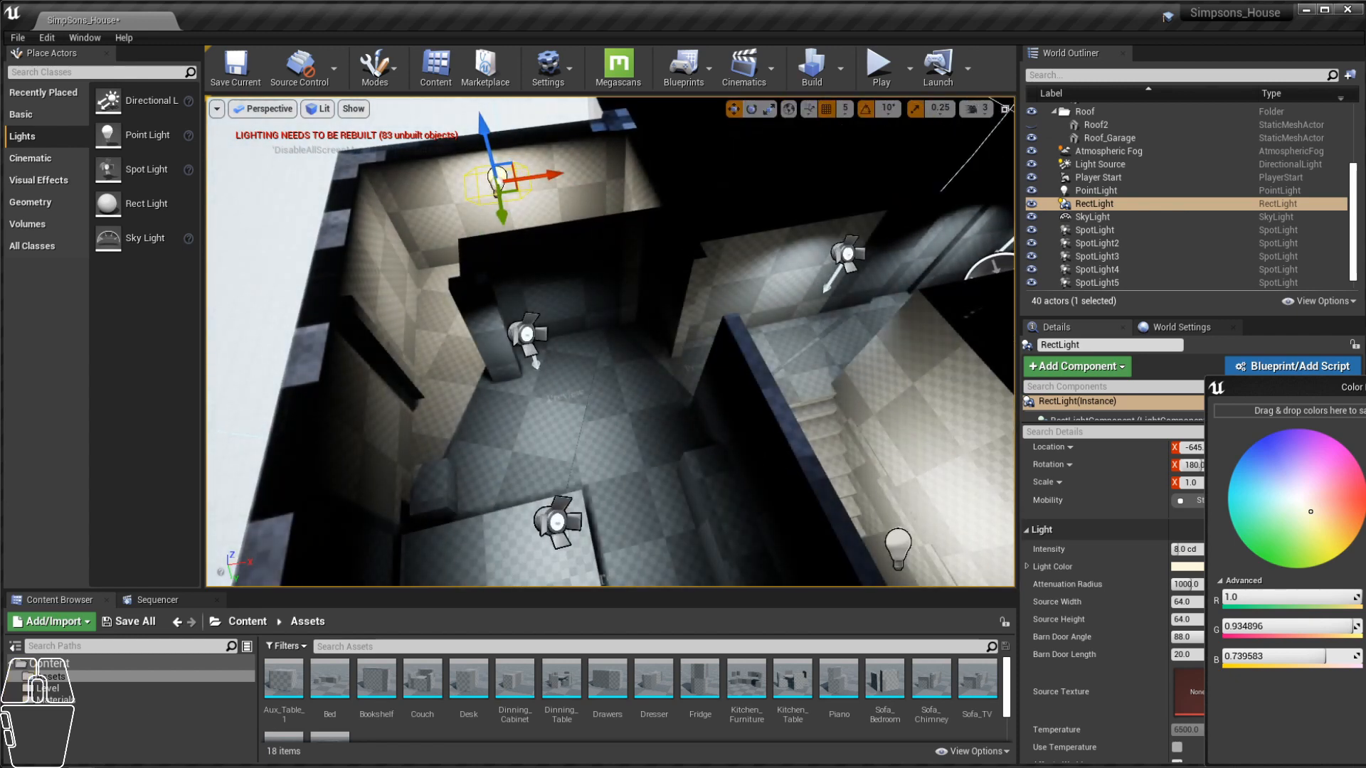
{"action": "scroll", "coordinate": [526, 310], "scroll_direction": "down", "scroll_amount": 3}
{"action": "left_click_drag", "start_coordinate": [829, 453], "coordinate": [906, 549], "text": "alt"}
{"action": "left_click_drag", "start_coordinate": [483, 224], "coordinate": [552, 249], "text": "alt"}
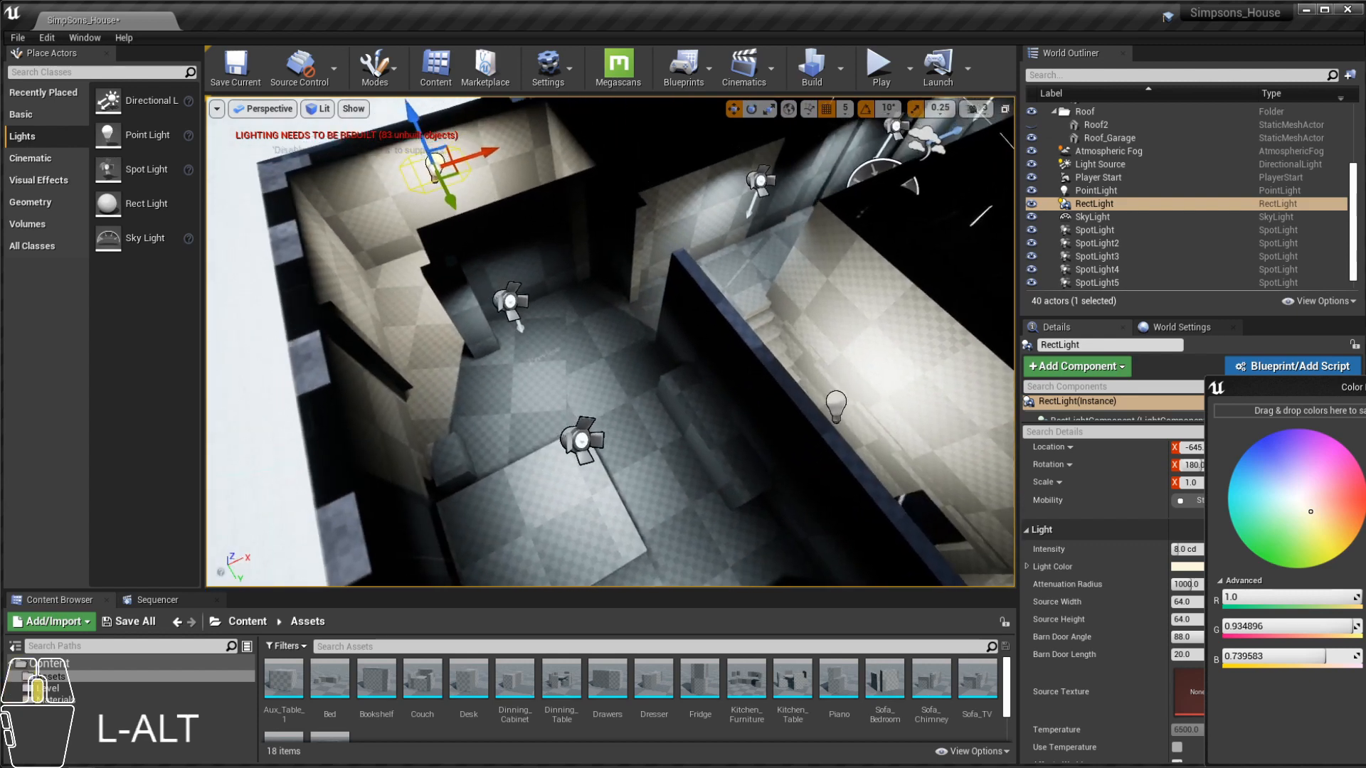
{"action": "middle_click_drag", "start_coordinate": [483, 224], "coordinate": [569, 272], "text": "alt"}
{"action": "scroll", "coordinate": [483, 225], "scroll_direction": "up", "scroll_amount": 3, "text": "alt"}
{"action": "middle_click_drag", "start_coordinate": [483, 224], "coordinate": [605, 300], "text": "alt"}
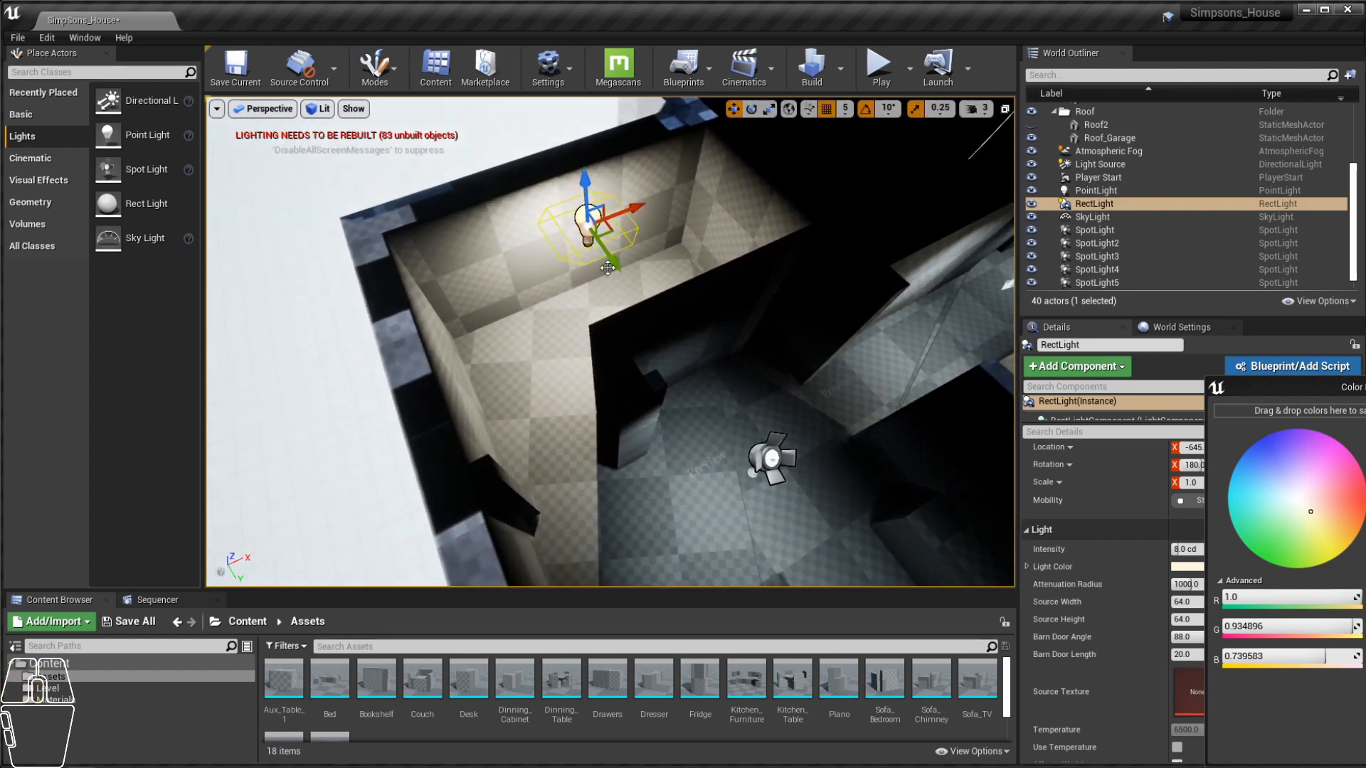
{"action": "left_click_drag", "start_coordinate": [547, 304], "coordinate": [504, 282], "text": "alt"}
{"action": "scroll", "coordinate": [570, 198], "scroll_direction": "up", "scroll_amount": 3, "text": "alt"}
{"action": "middle_click_drag", "start_coordinate": [583, 271], "coordinate": [623, 337], "text": "alt"}
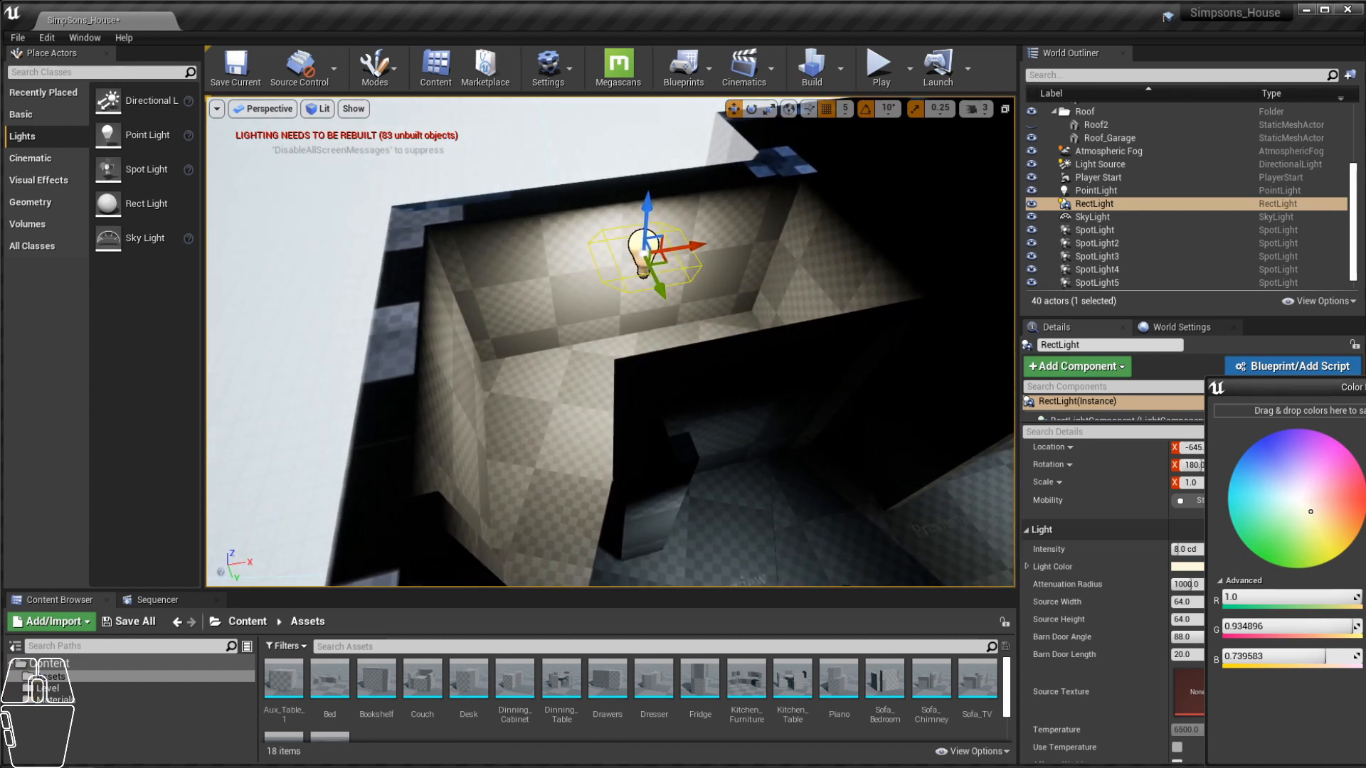
Step: Reduce the rect light's attenuation radius to about 407 so its range fits the small room
{"action": "left_click_drag", "start_coordinate": [622, 337], "coordinate": [461, 227], "text": "alt"}
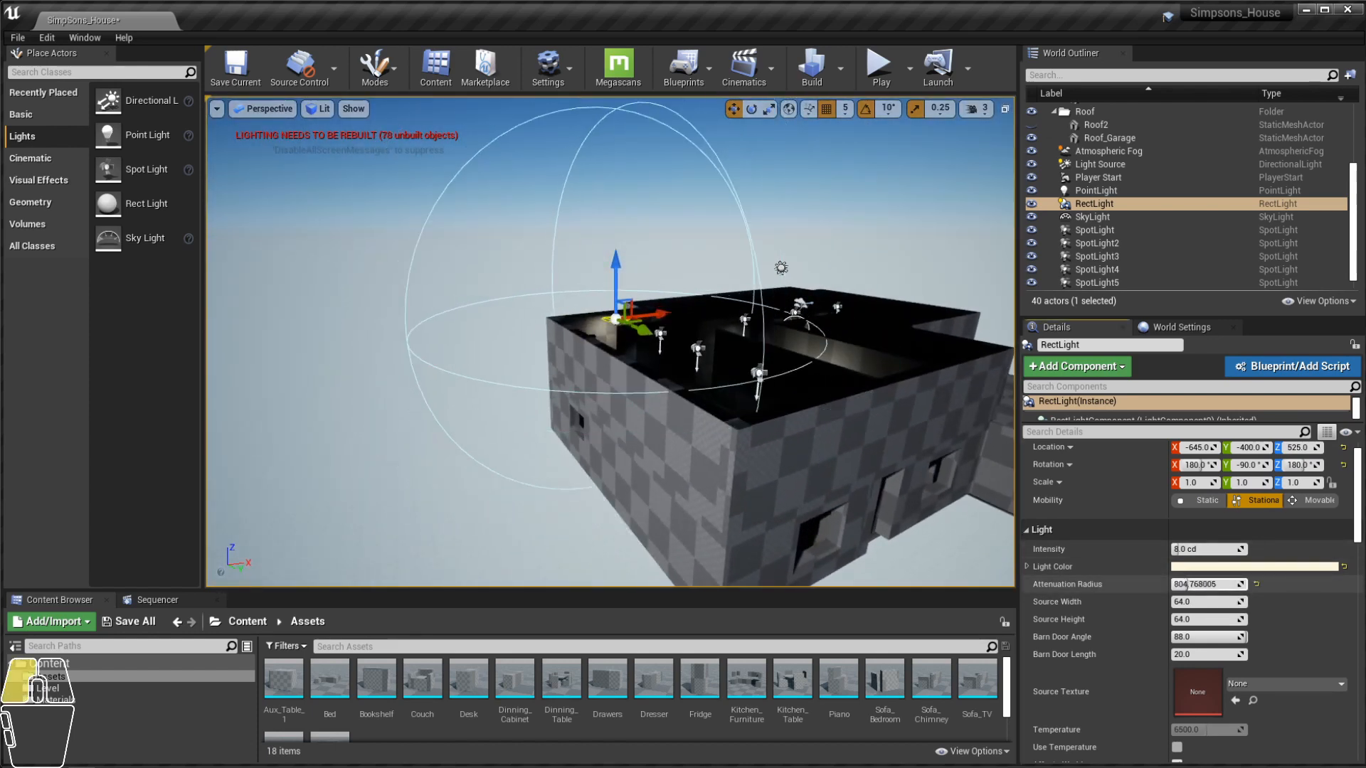
{"action": "key", "text": "f"}
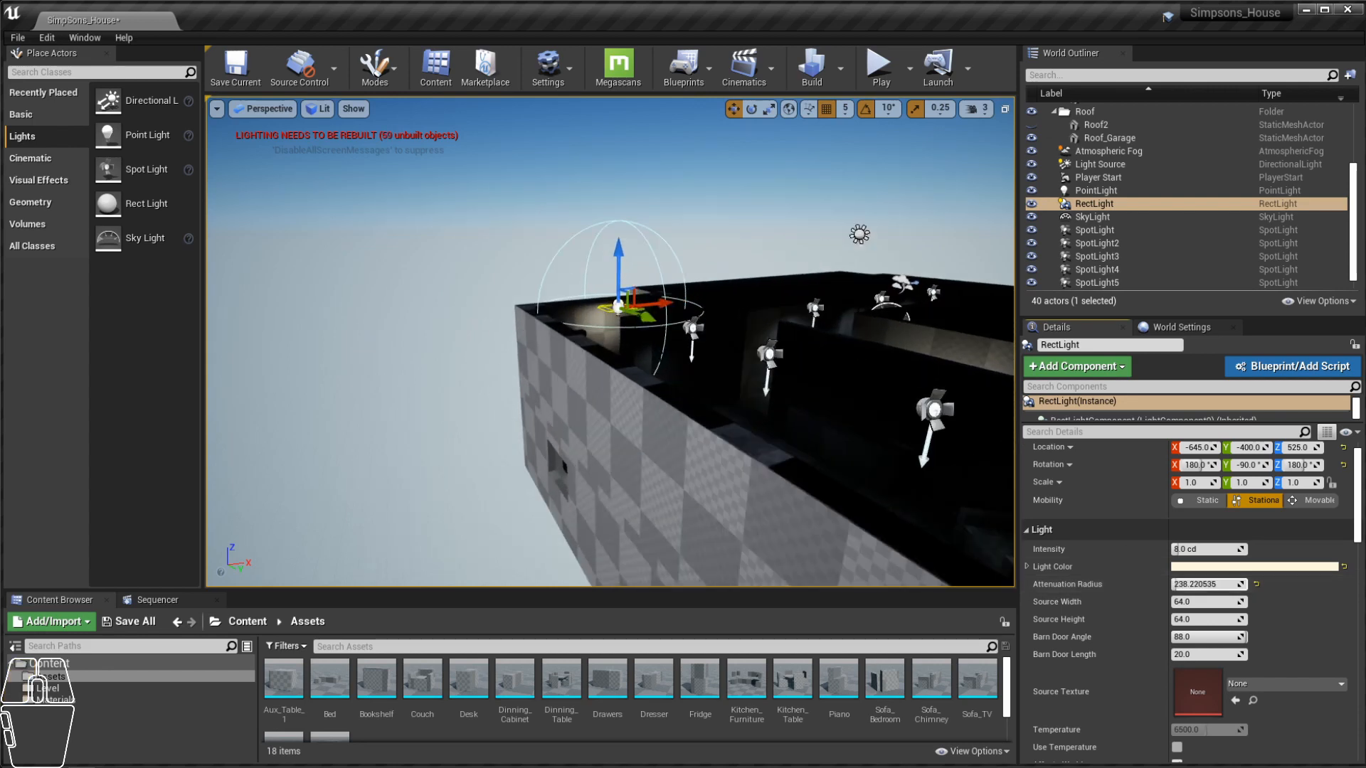
{"action": "left_click_drag", "start_coordinate": [625, 434], "coordinate": [617, 466], "text": "alt"}
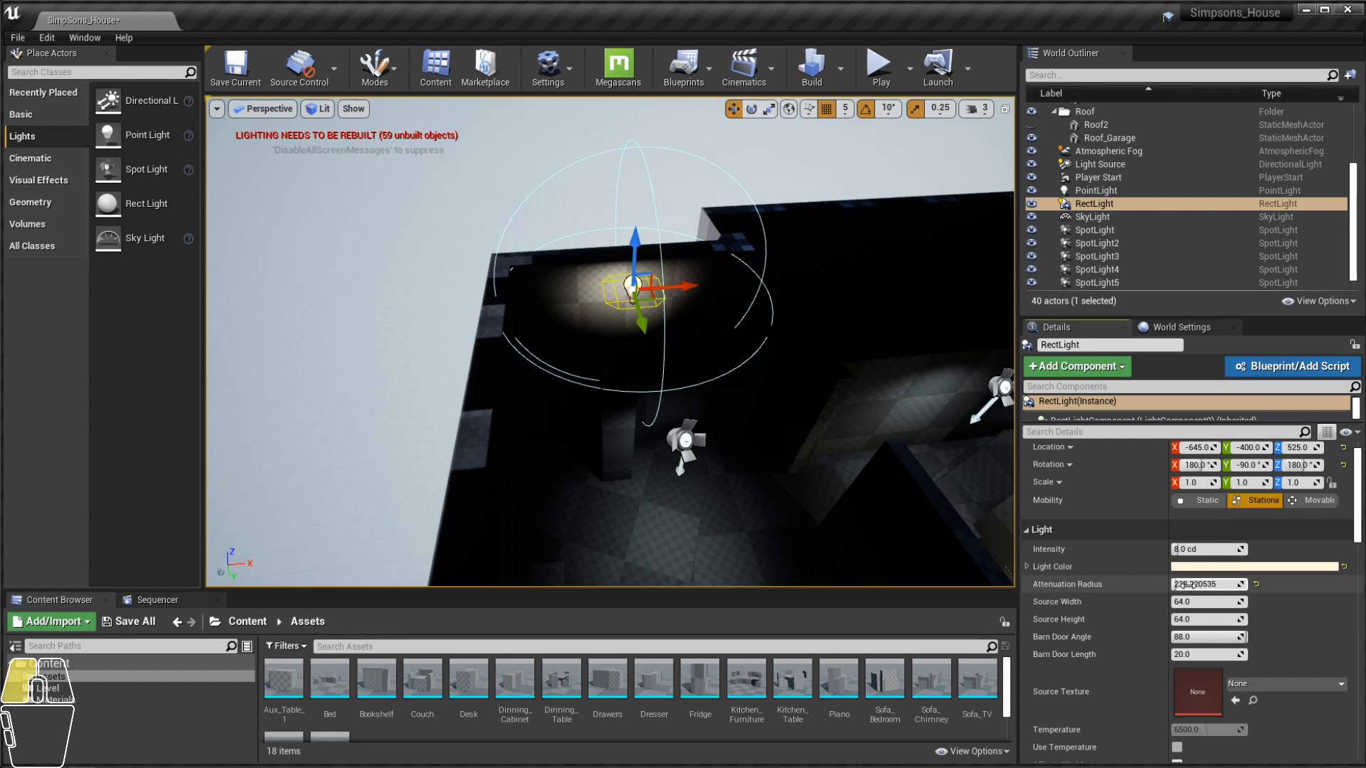
{"action": "mouse_move", "coordinate": [1193, 585]}
{"action": "left_mouse_down"}
{"action": "mouse_move", "coordinate": [1238, 585]}
{"action": "mouse_move", "coordinate": [1193, 585]}
{"action": "left_mouse_up"}
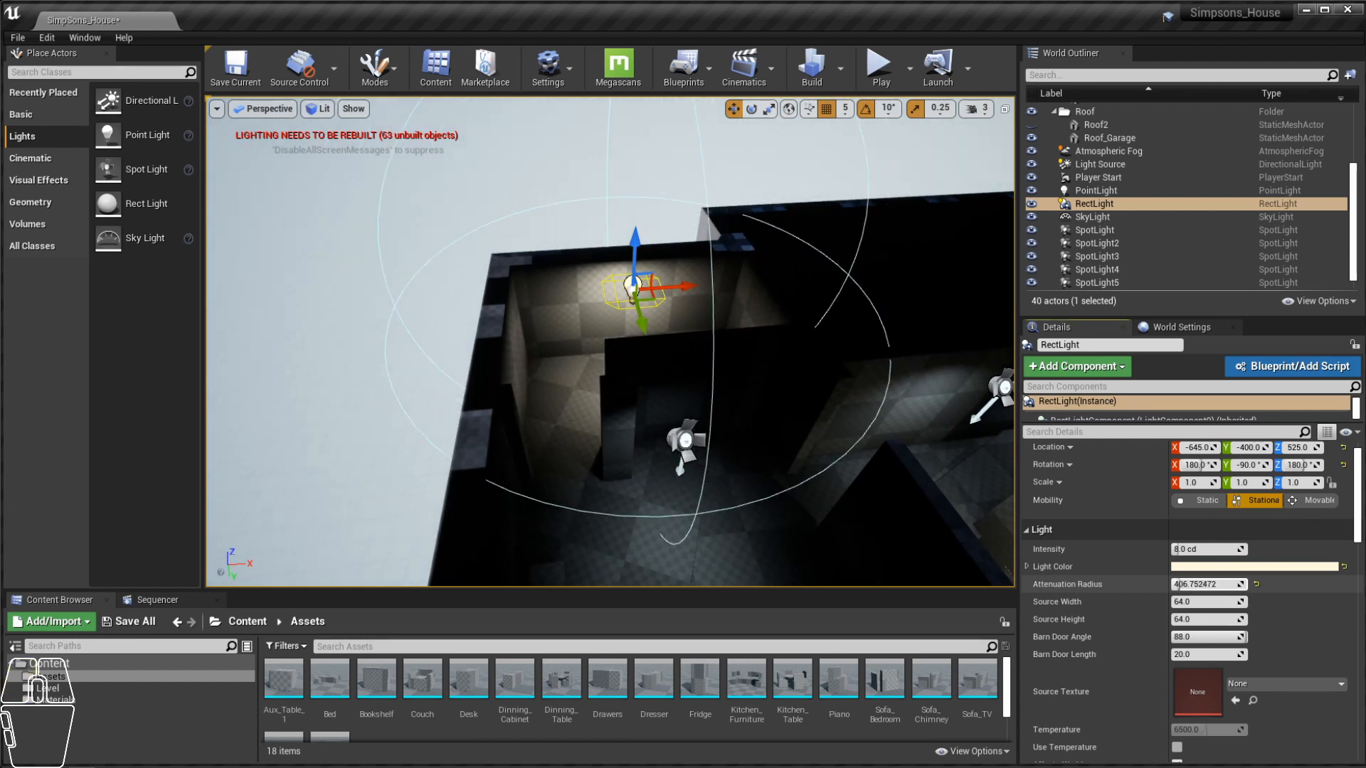
Step: Enlarge the rect light's source to about 88 wide and 334 high, and raise the light to Z 535
{"action": "left_click_drag", "start_coordinate": [843, 460], "coordinate": [636, 426], "text": "alt"}
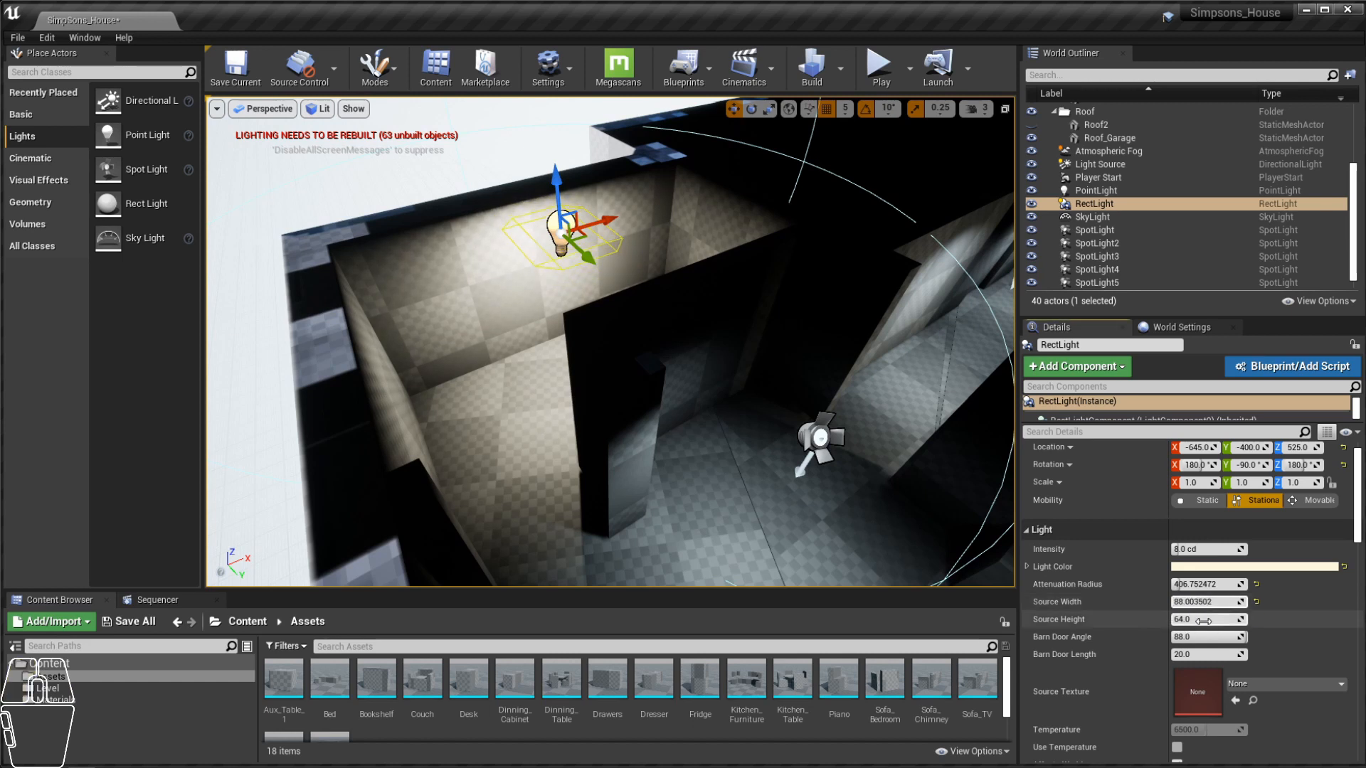
{"action": "left_click_drag", "start_coordinate": [1207, 619], "coordinate": [1245, 619]}
{"action": "left_click_drag", "start_coordinate": [610, 342], "coordinate": [517, 235], "text": "alt"}
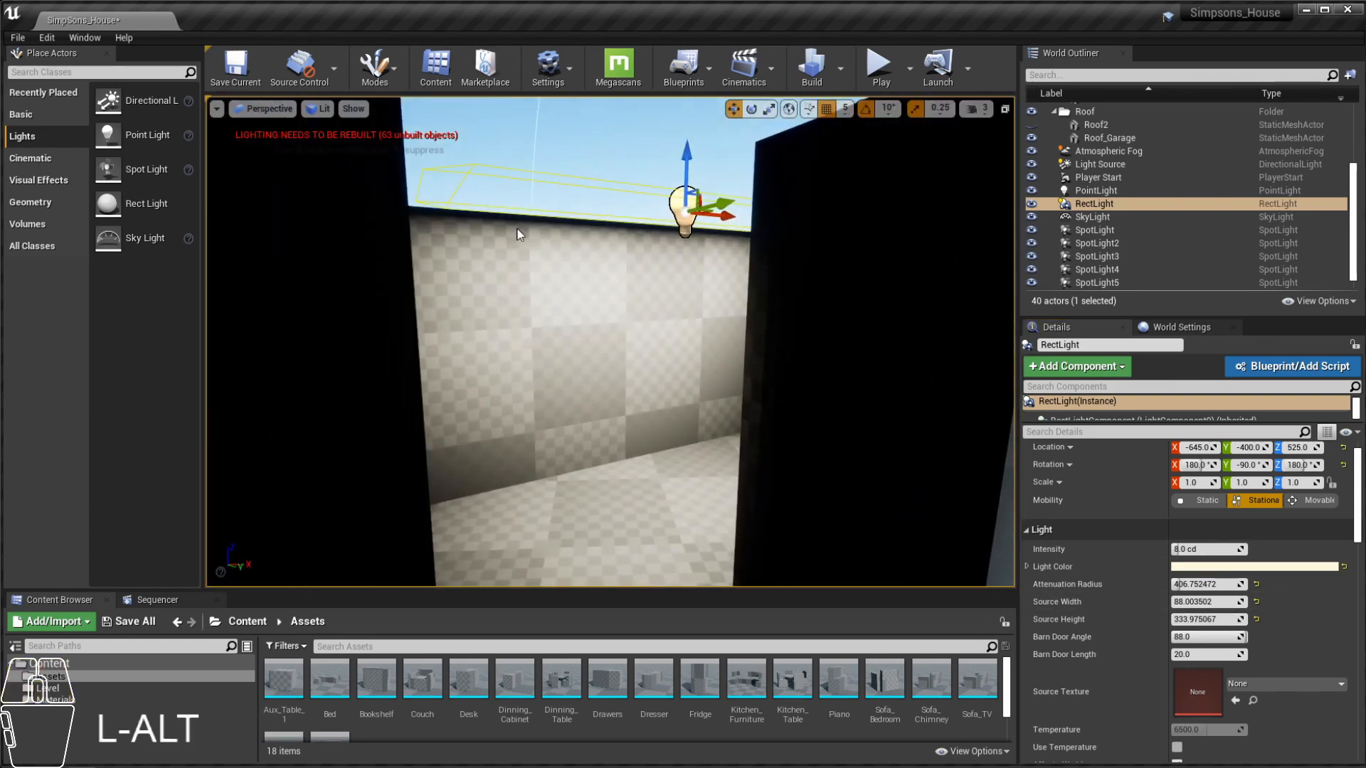
{"action": "left_click_drag", "start_coordinate": [656, 253], "coordinate": [705, 104], "text": "alt"}
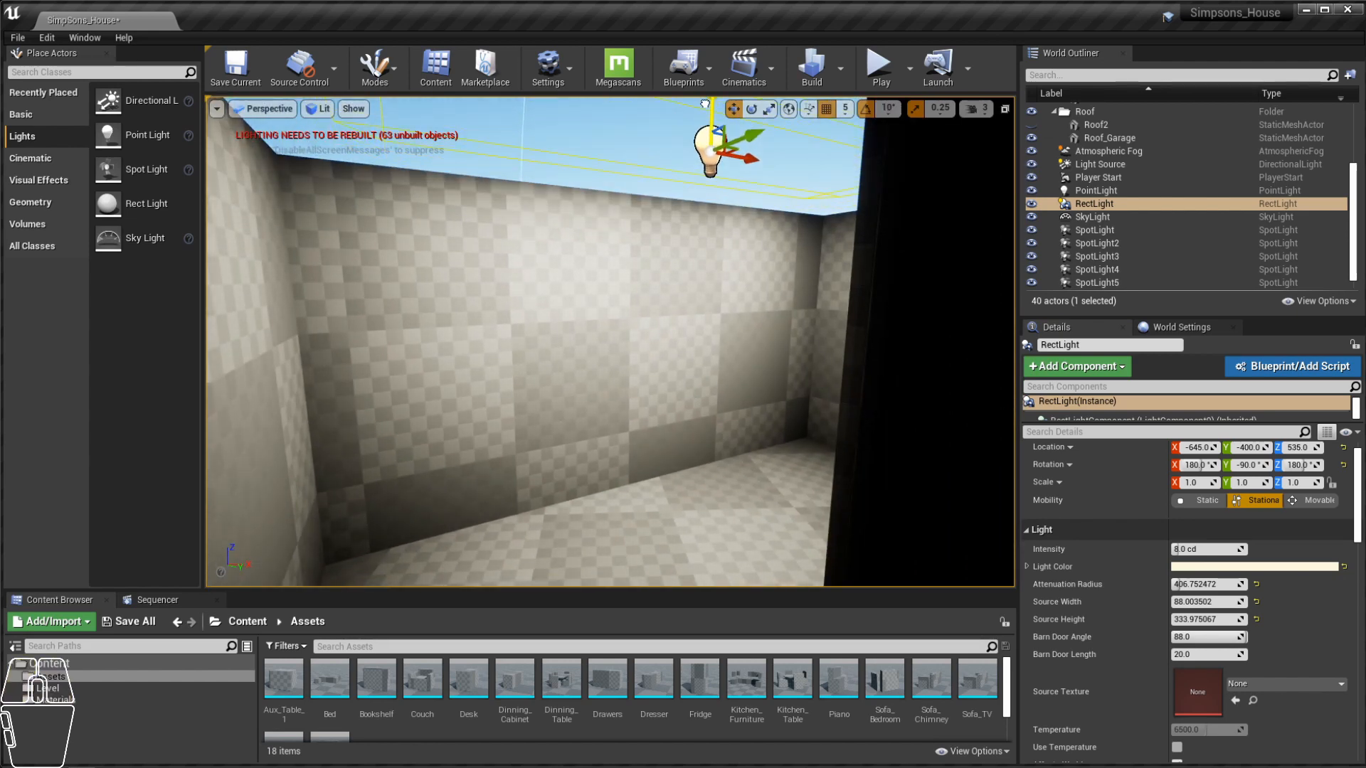
{"action": "left_click_drag", "start_coordinate": [644, 289], "coordinate": [683, 427], "text": "alt"}
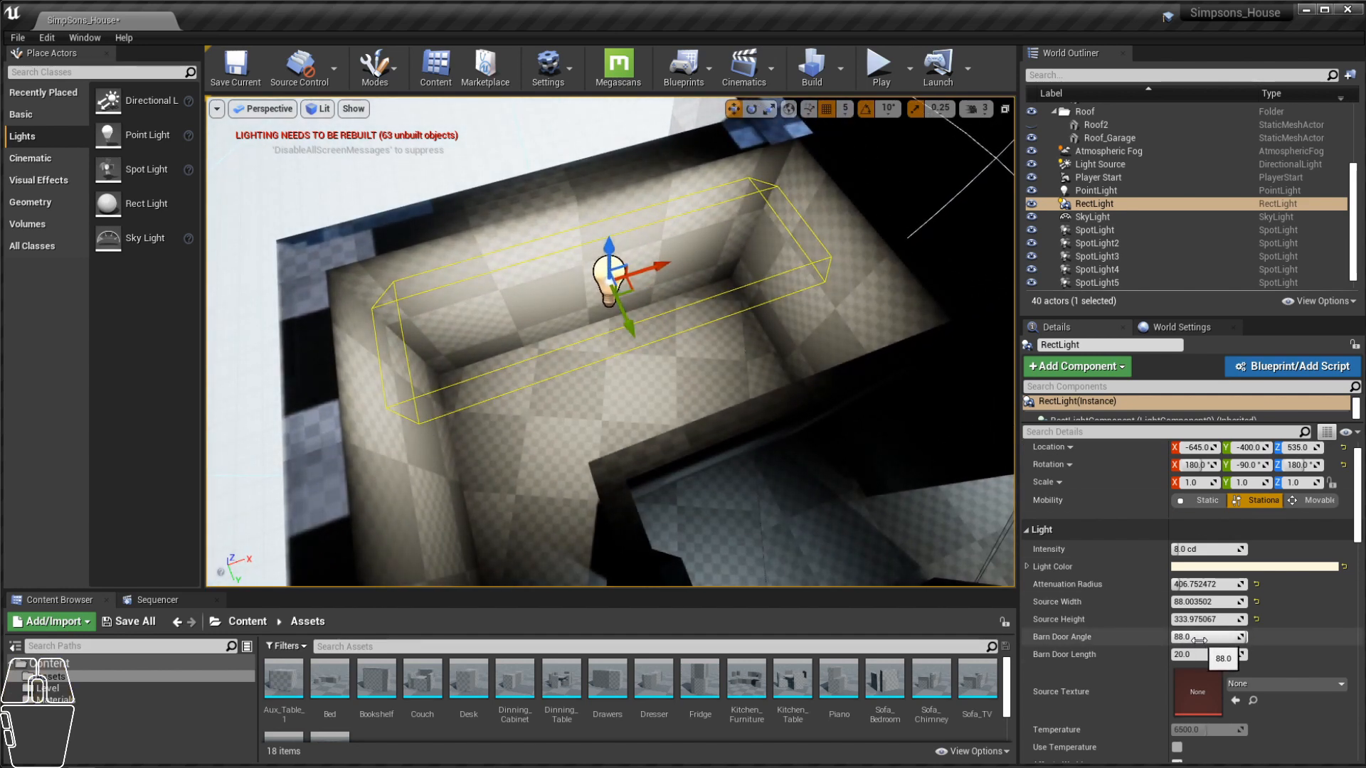
Step: Set the rect light's barn door angle to 0 and check its effect on the small room's walls
{"action": "left_click_drag", "start_coordinate": [641, 460], "coordinate": [701, 358], "text": "alt"}
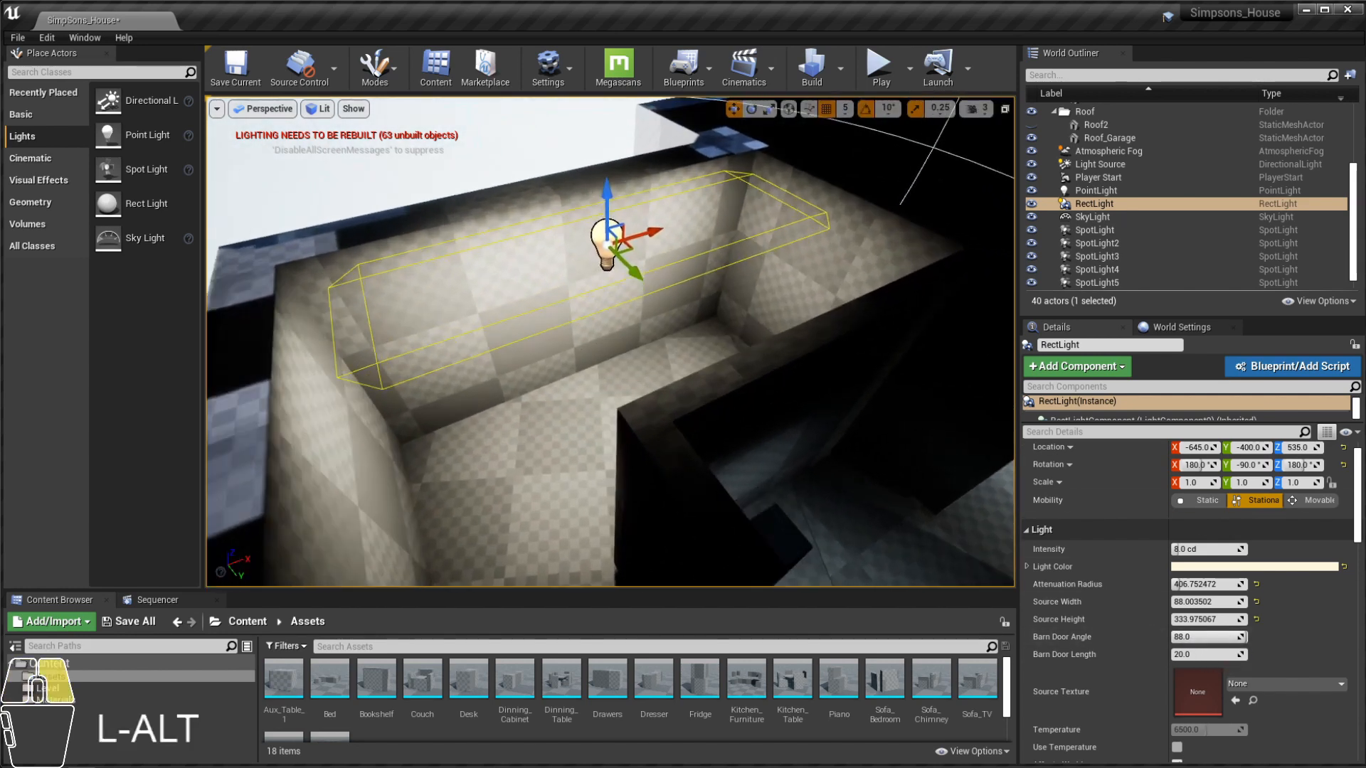
{"action": "scroll", "coordinate": [701, 357], "scroll_direction": "up", "scroll_amount": 2, "text": "alt"}
{"action": "middle_click_drag", "start_coordinate": [701, 357], "coordinate": [729, 366], "text": "alt"}
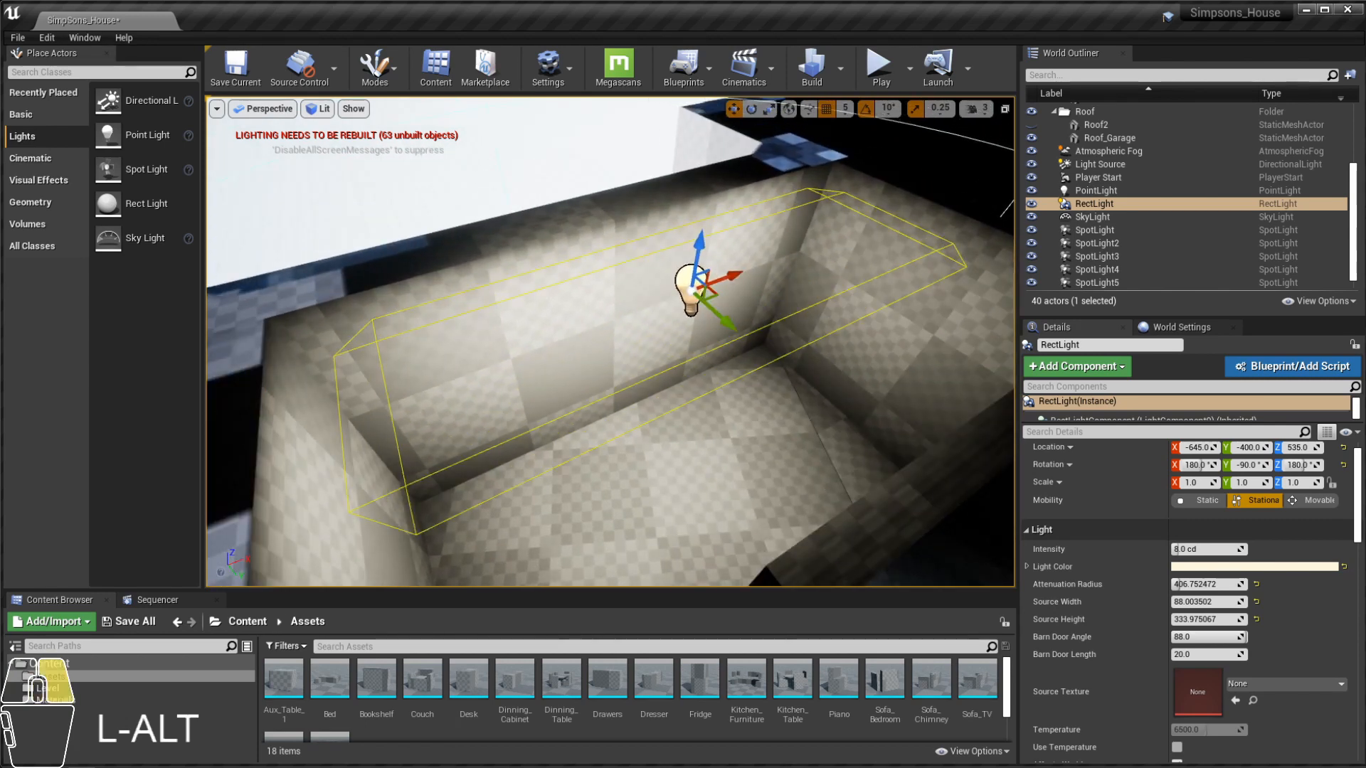
{"action": "left_click_drag", "start_coordinate": [730, 366], "coordinate": [797, 354], "text": "alt"}
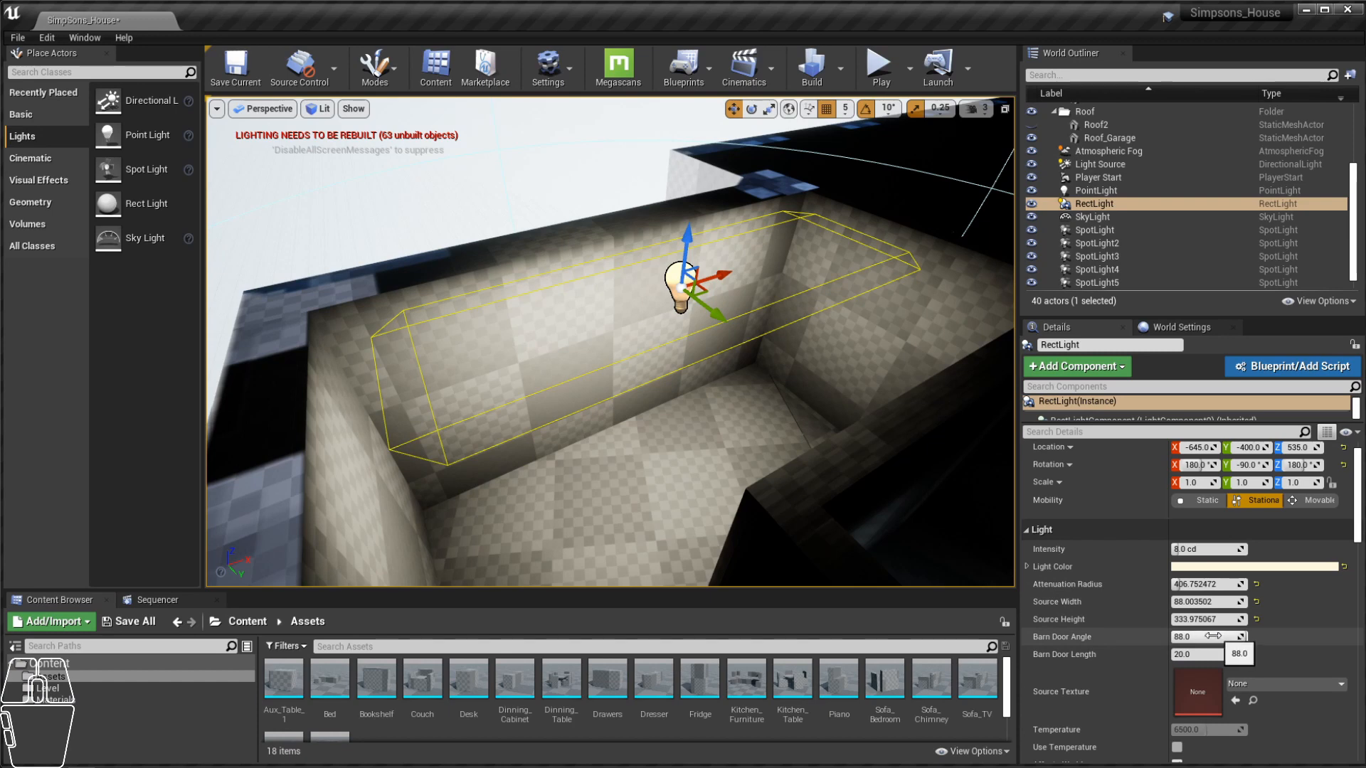
{"action": "left_click_drag", "start_coordinate": [1245, 637], "coordinate": [1174, 636]}
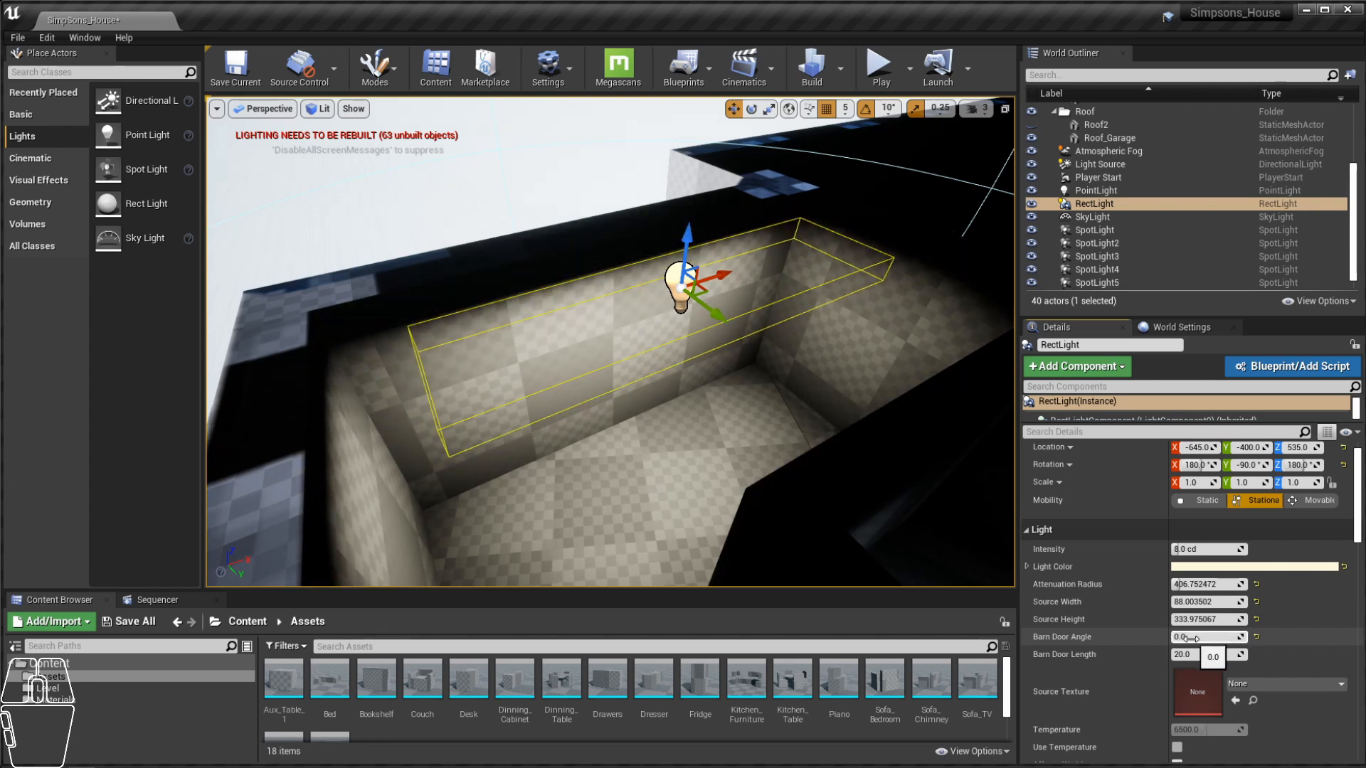
{"action": "mouse_move", "coordinate": [1195, 640]}
{"action": "left_mouse_down"}
{"action": "mouse_move", "coordinate": [1218, 638]}
{"action": "mouse_move", "coordinate": [1173, 638]}
{"action": "left_mouse_up"}
{"action": "scroll", "coordinate": [548, 372], "scroll_direction": "up", "scroll_amount": 3}
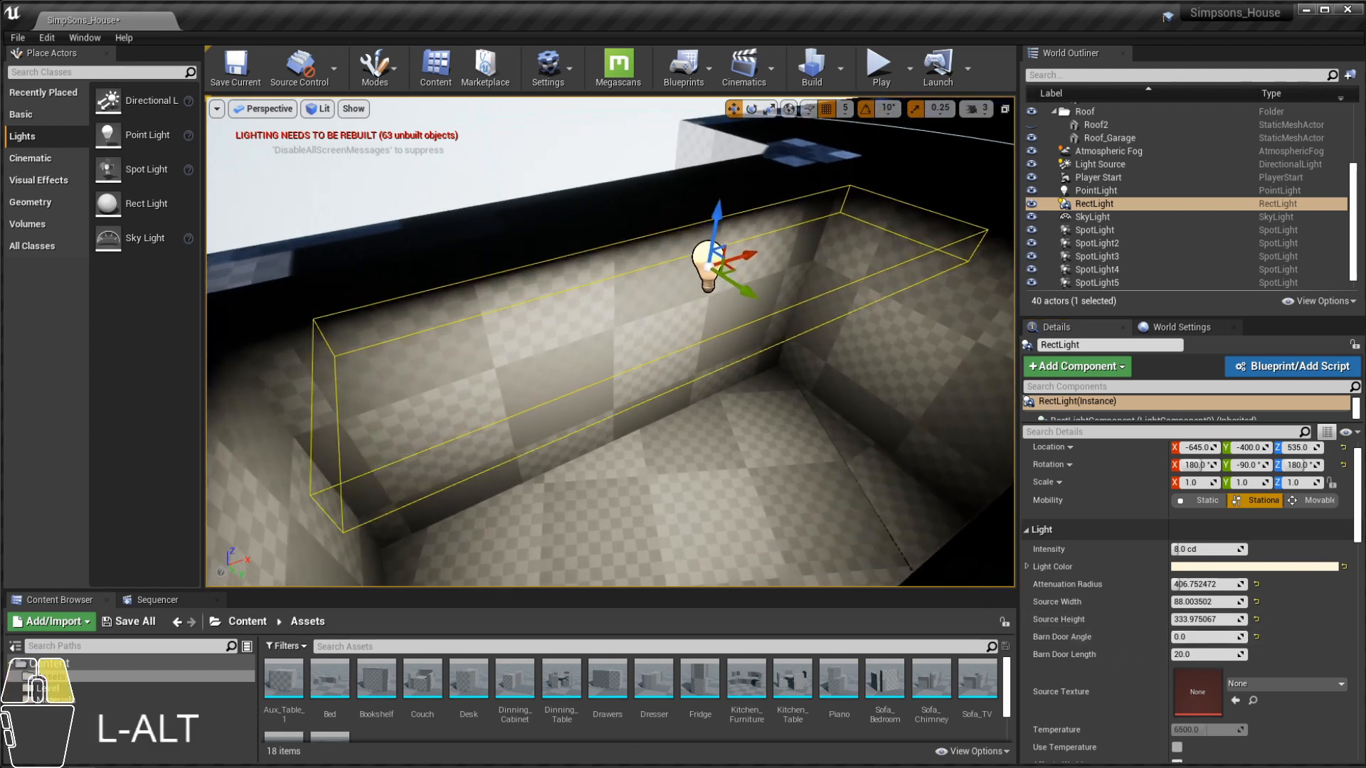
Step: Try barn door angles of 90 and about 33 on the small room's rect light and compare the wall lighting
{"action": "left_click_drag", "start_coordinate": [548, 372], "coordinate": [548, 313], "text": "alt"}
{"action": "right_click_drag", "start_coordinate": [502, 357], "coordinate": [451, 343], "text": "alt"}
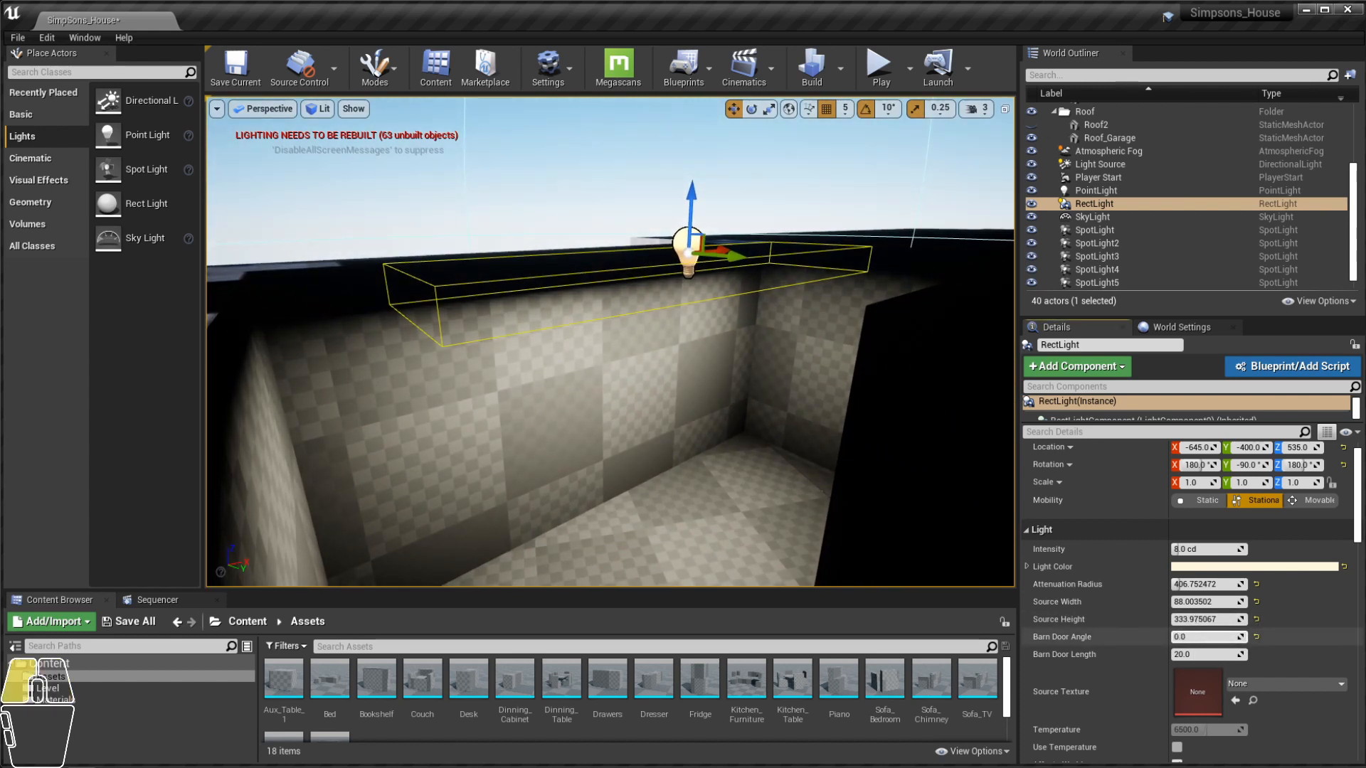
{"action": "left_click_drag", "start_coordinate": [1174, 637], "coordinate": [1239, 637]}
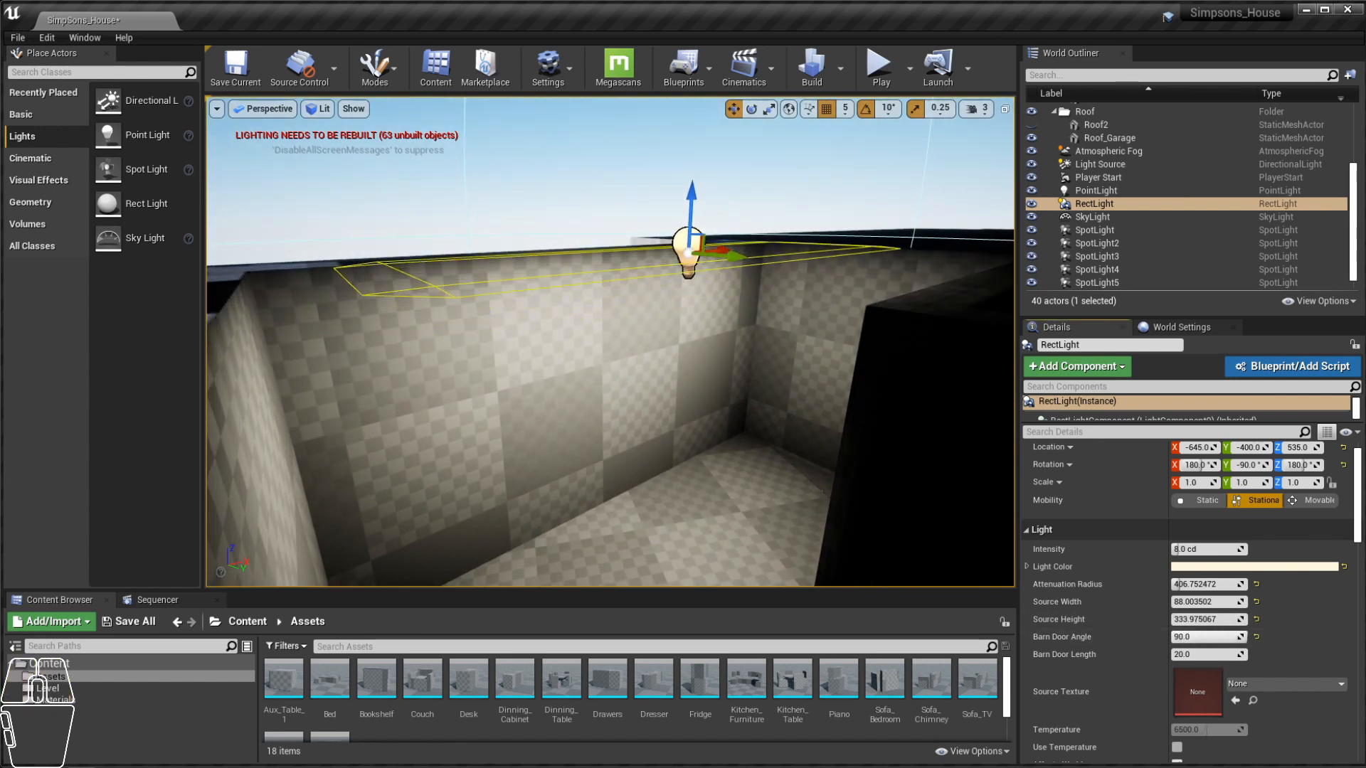
{"action": "left_click_drag", "start_coordinate": [698, 333], "coordinate": [767, 349], "text": "alt"}
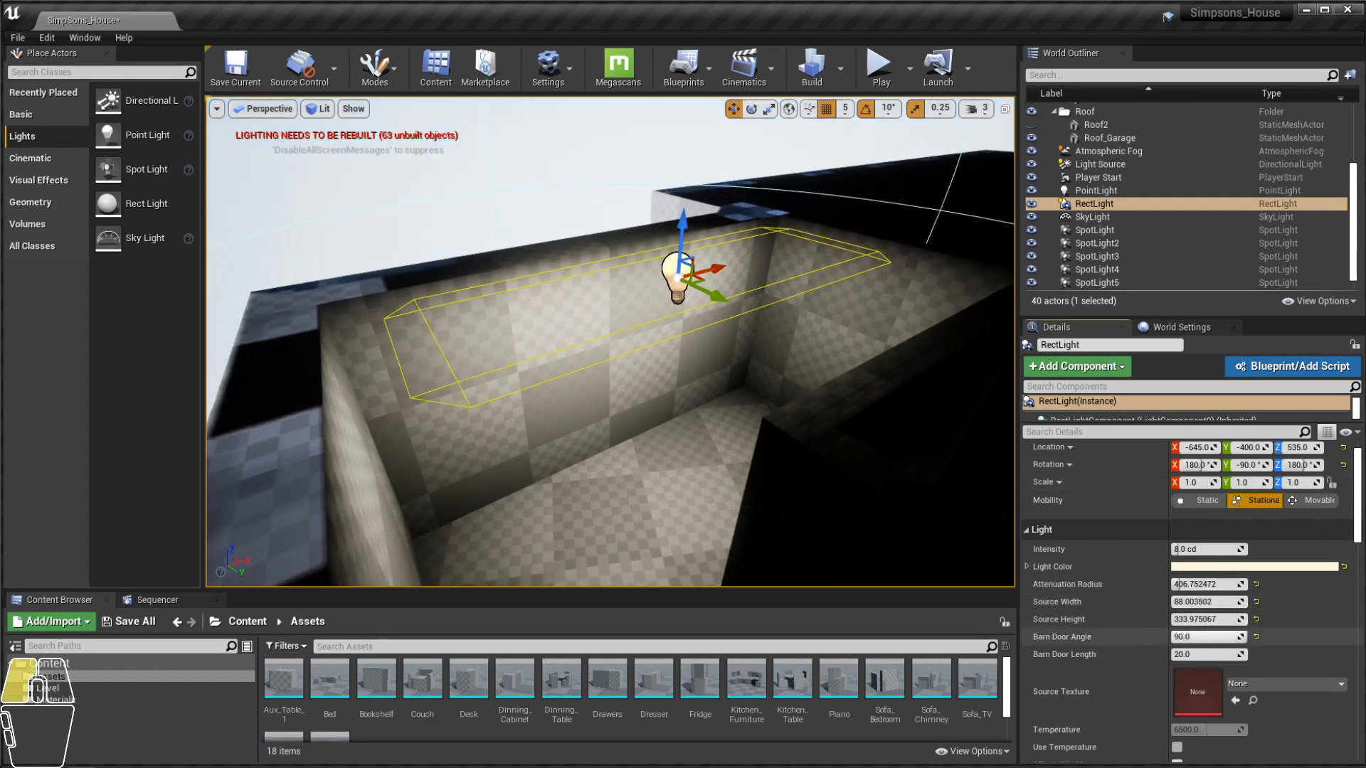
{"action": "left_click_drag", "start_coordinate": [1238, 637], "coordinate": [1200, 637]}
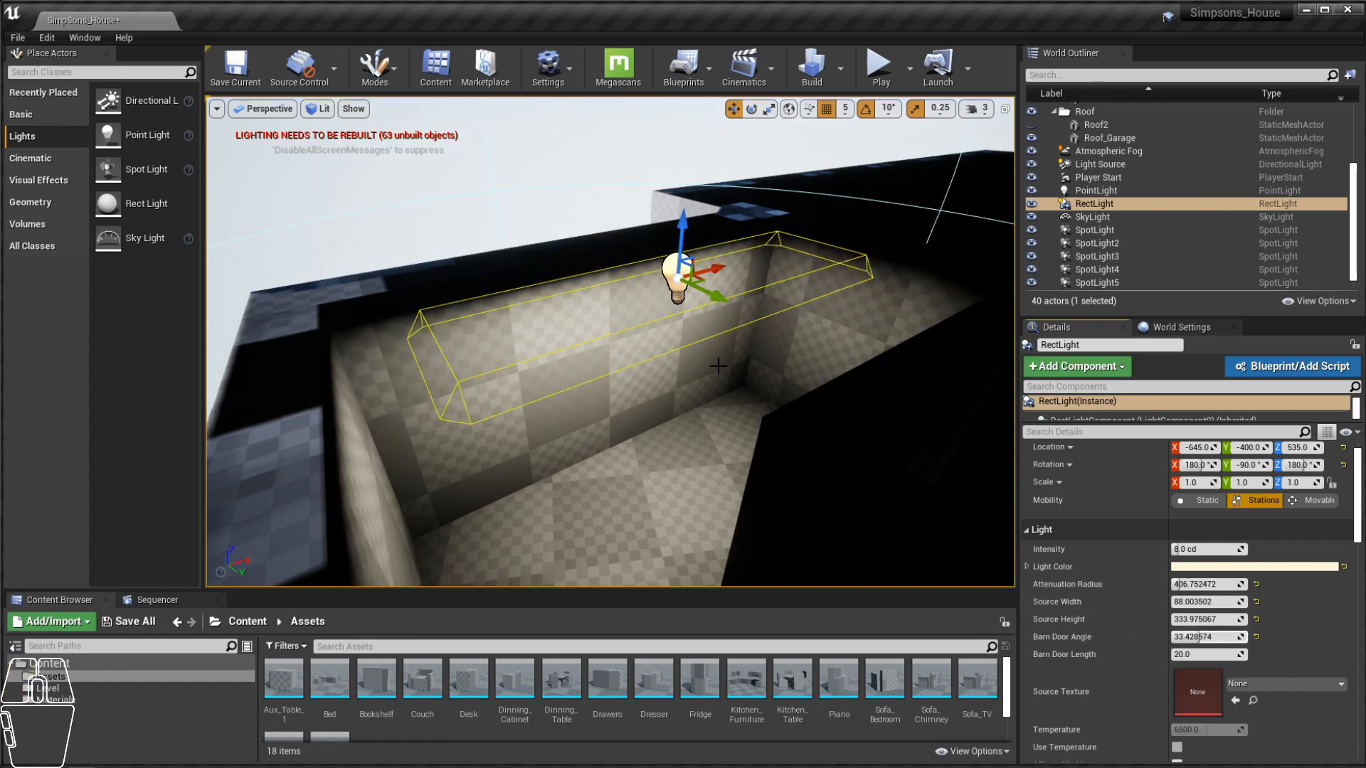
{"action": "left_click_drag", "start_coordinate": [791, 558], "coordinate": [622, 458], "text": "alt"}
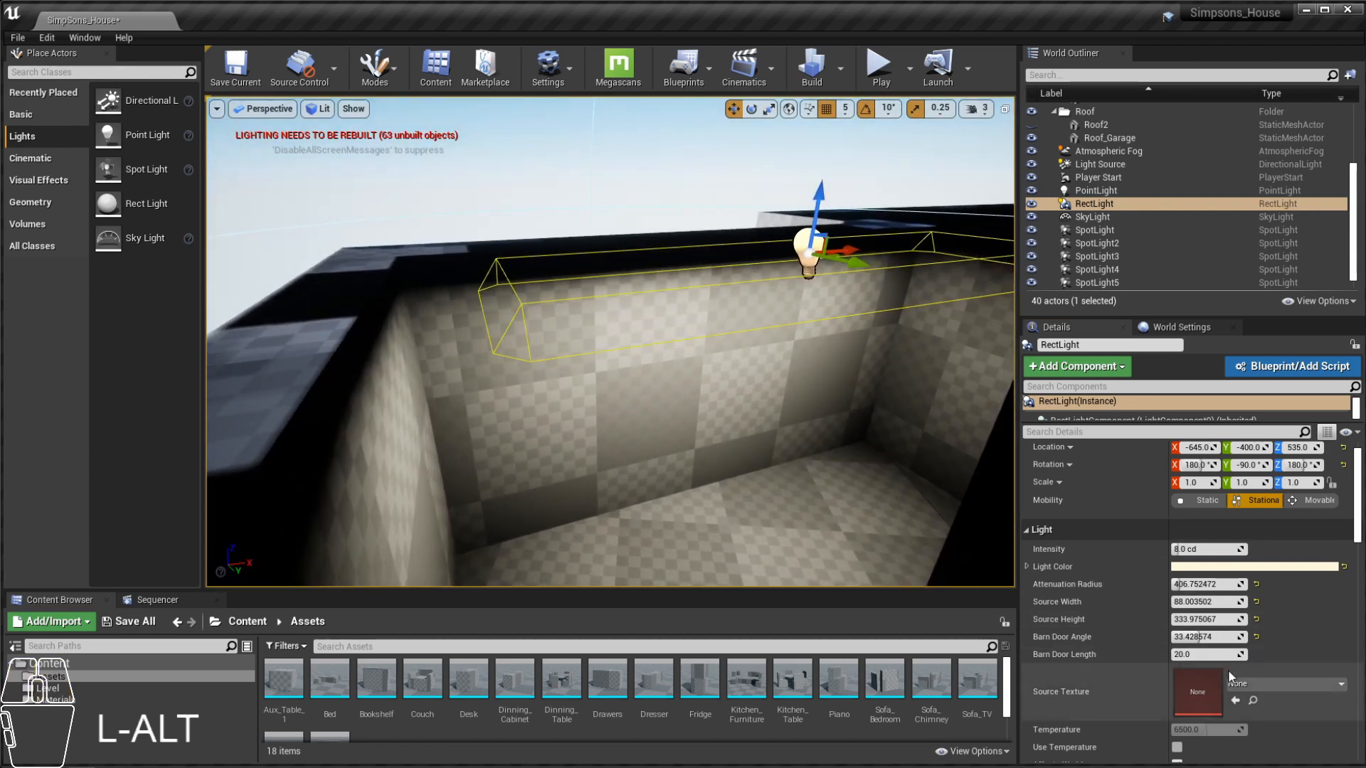
Step: Set both the barn door angle and the barn door length of the small room's rect light to 0
{"action": "mouse_move", "coordinate": [1202, 654]}
{"action": "left_mouse_down"}
{"action": "mouse_move", "coordinate": [1252, 654]}
{"action": "mouse_move", "coordinate": [1177, 654]}
{"action": "left_mouse_up"}
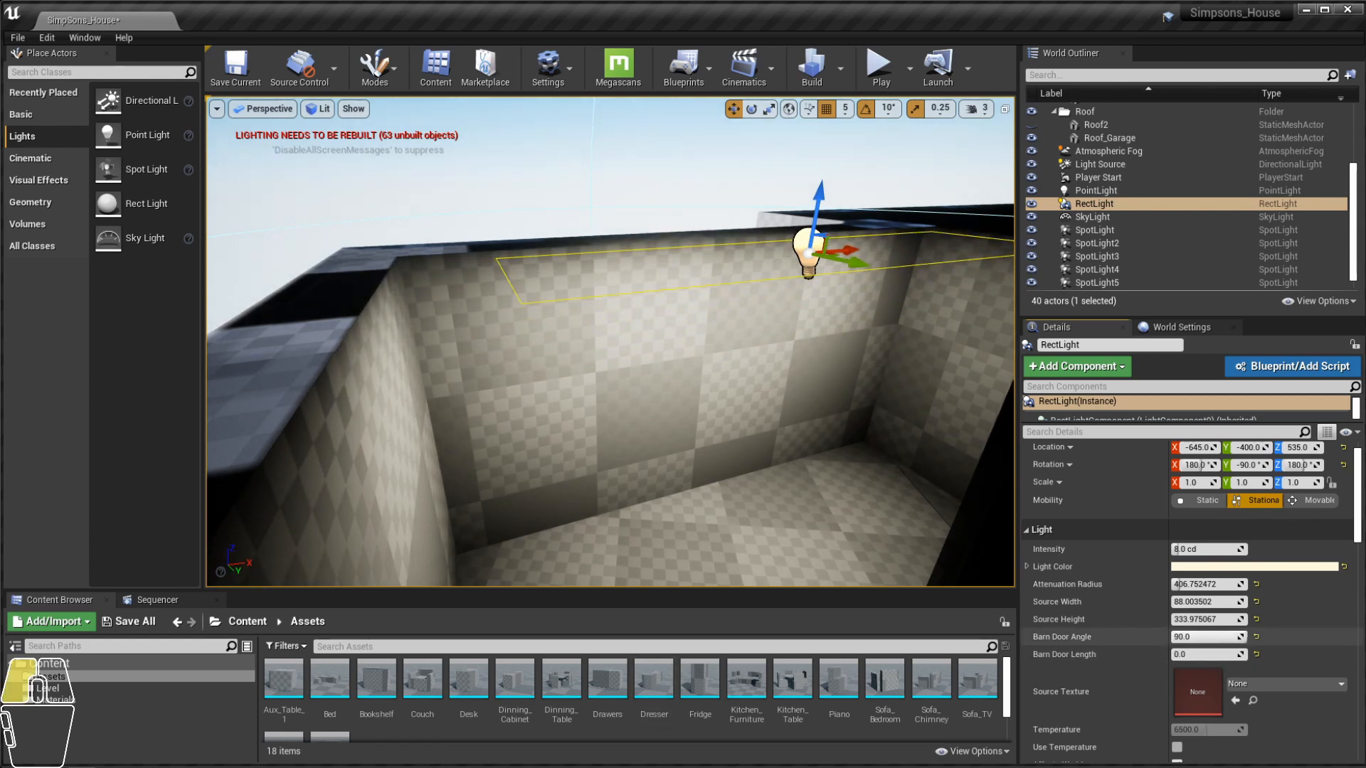
{"action": "right_click_drag", "start_coordinate": [750, 468], "coordinate": [750, 469], "text": "alt"}
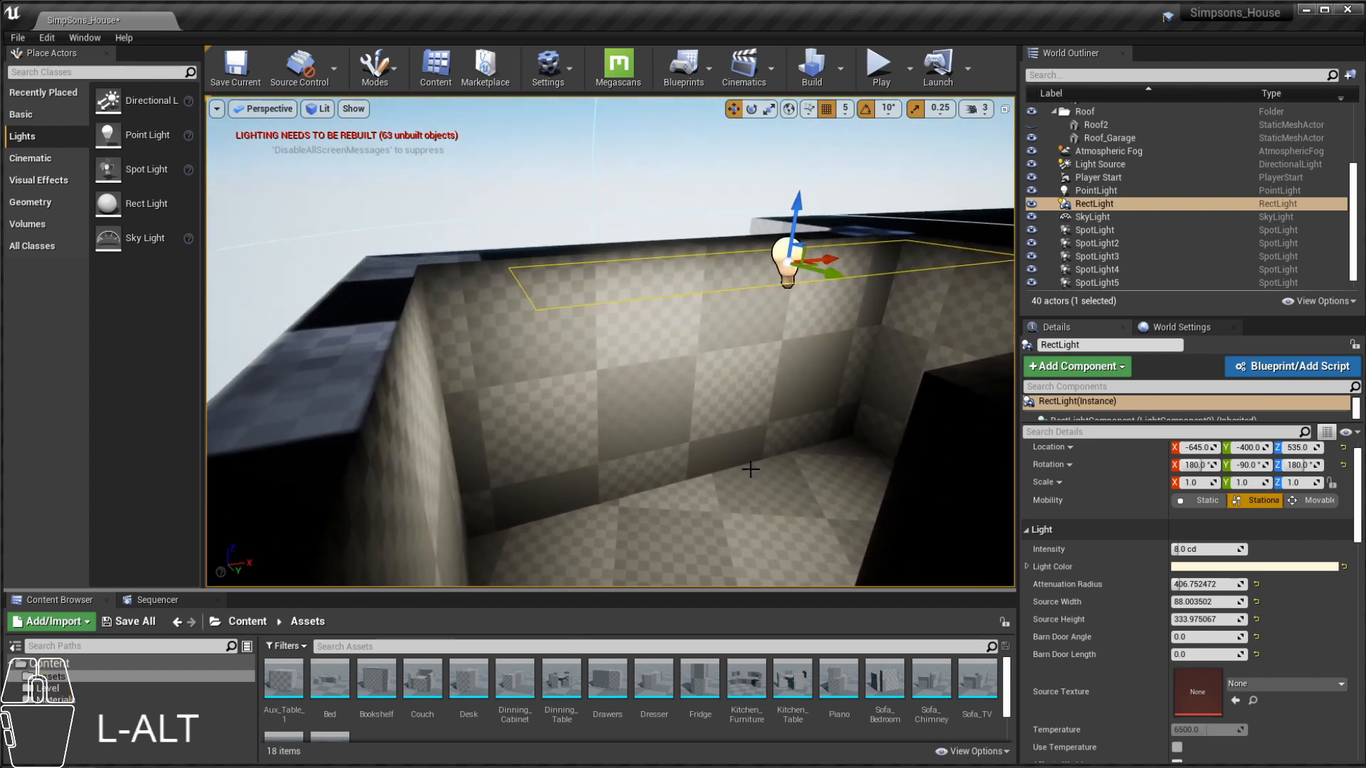
{"action": "left_click_drag", "start_coordinate": [671, 415], "coordinate": [591, 369], "text": "alt"}
{"action": "right_click_drag", "start_coordinate": [678, 353], "coordinate": [587, 345], "text": "alt"}
{"action": "left_click_drag", "start_coordinate": [587, 345], "coordinate": [685, 411], "text": "alt"}
{"action": "middle_click", "coordinate": [559, 418], "text": "alt"}
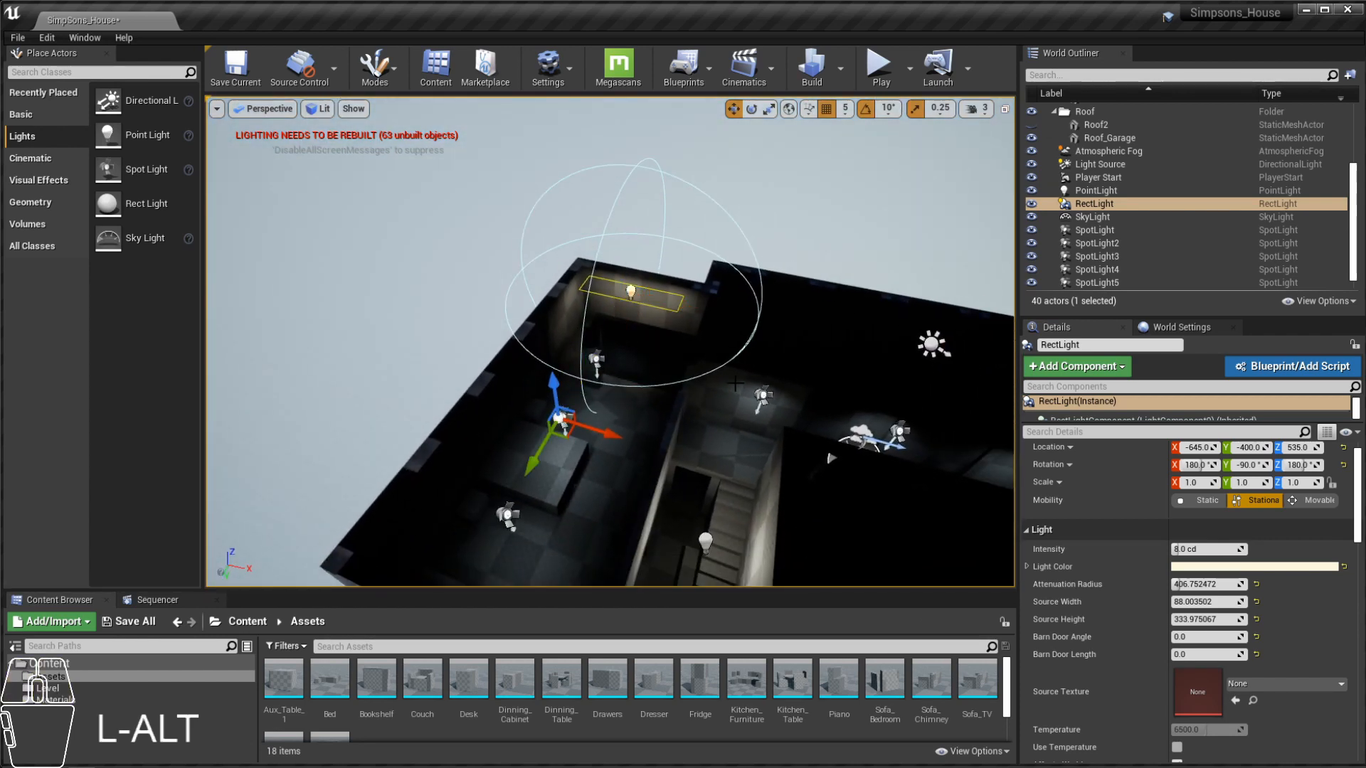
Step: Duplicate the small room's rect light and place the copy outside the ground-floor window at X -645, Y 550, Z 75
{"action": "left_click", "coordinate": [507, 515]}
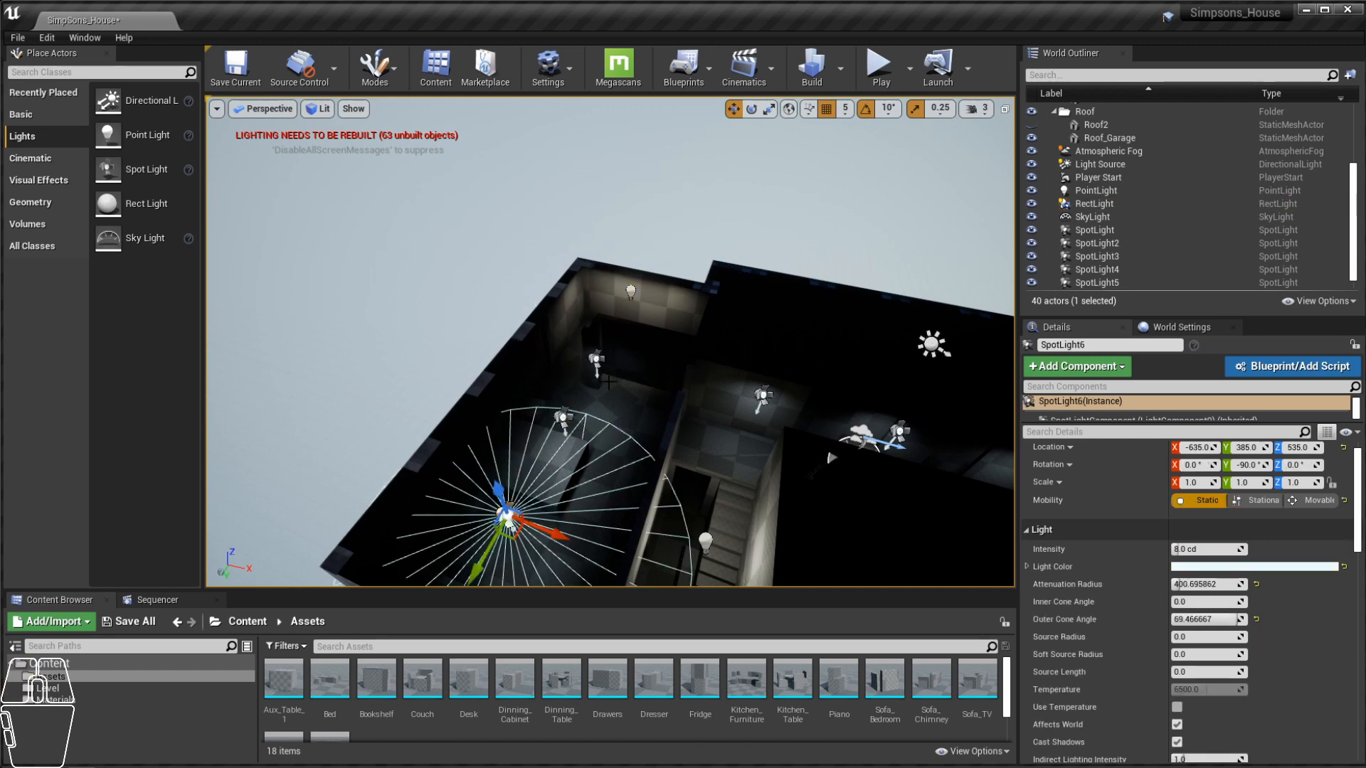
{"action": "left_click", "coordinate": [630, 291]}
{"action": "key", "text": "f"}
{"action": "scroll", "coordinate": [733, 282], "scroll_direction": "down", "scroll_amount": 5}
{"action": "left_click_drag", "start_coordinate": [733, 282], "coordinate": [727, 208], "text": "alt"}
{"action": "mouse_move", "coordinate": [815, 212]}
{"action": "left_mouse_down", "text": "alt"}
{"action": "mouse_move", "coordinate": [781, 249]}
{"action": "mouse_move", "coordinate": [797, 192]}
{"action": "mouse_move", "coordinate": [827, 199]}
{"action": "left_mouse_up", "text": "alt"}
{"action": "left_click_drag", "start_coordinate": [562, 297], "coordinate": [387, 498], "text": "alt"}
Step: Rotate the duplicated rect light 90 degrees so it shines through the window into the room
{"action": "key", "text": "f"}
{"action": "key", "text": "e"}
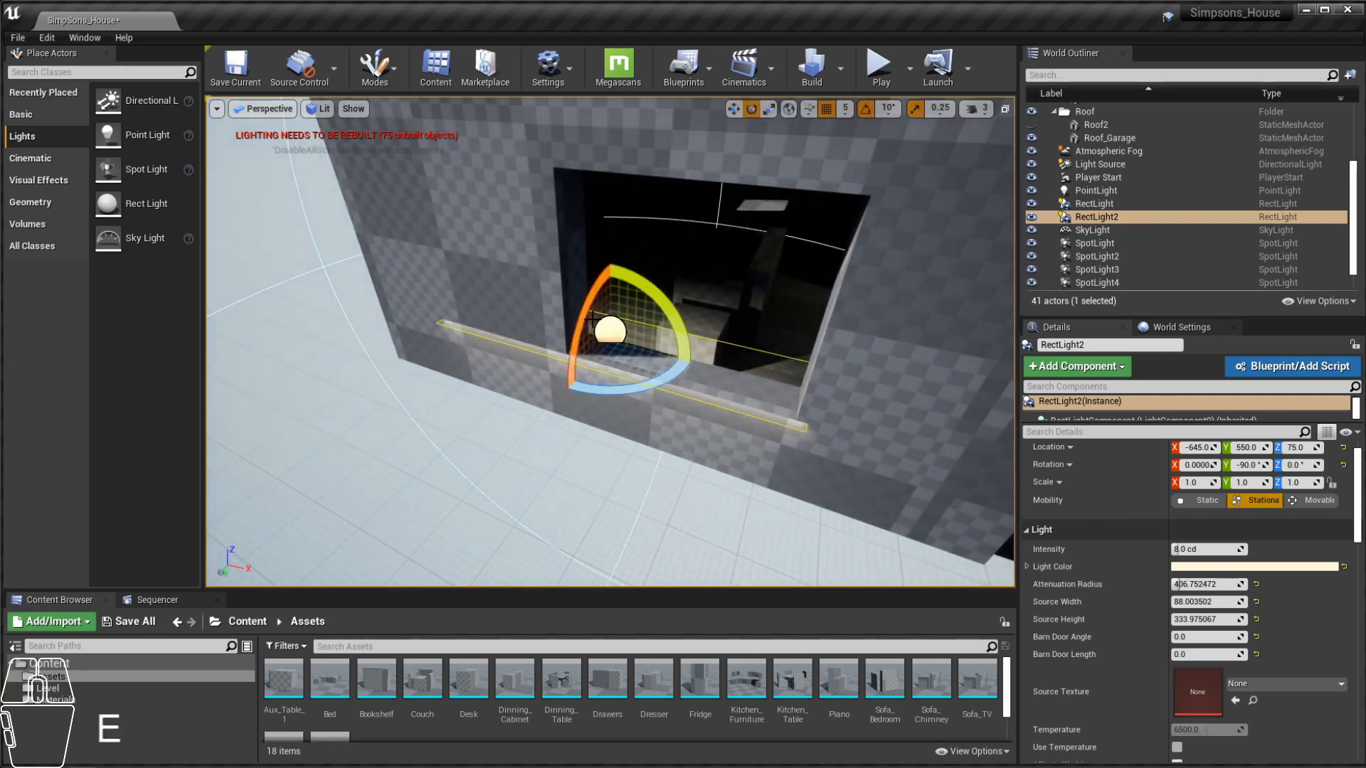
{"action": "left_click_drag", "start_coordinate": [584, 307], "coordinate": [565, 375]}
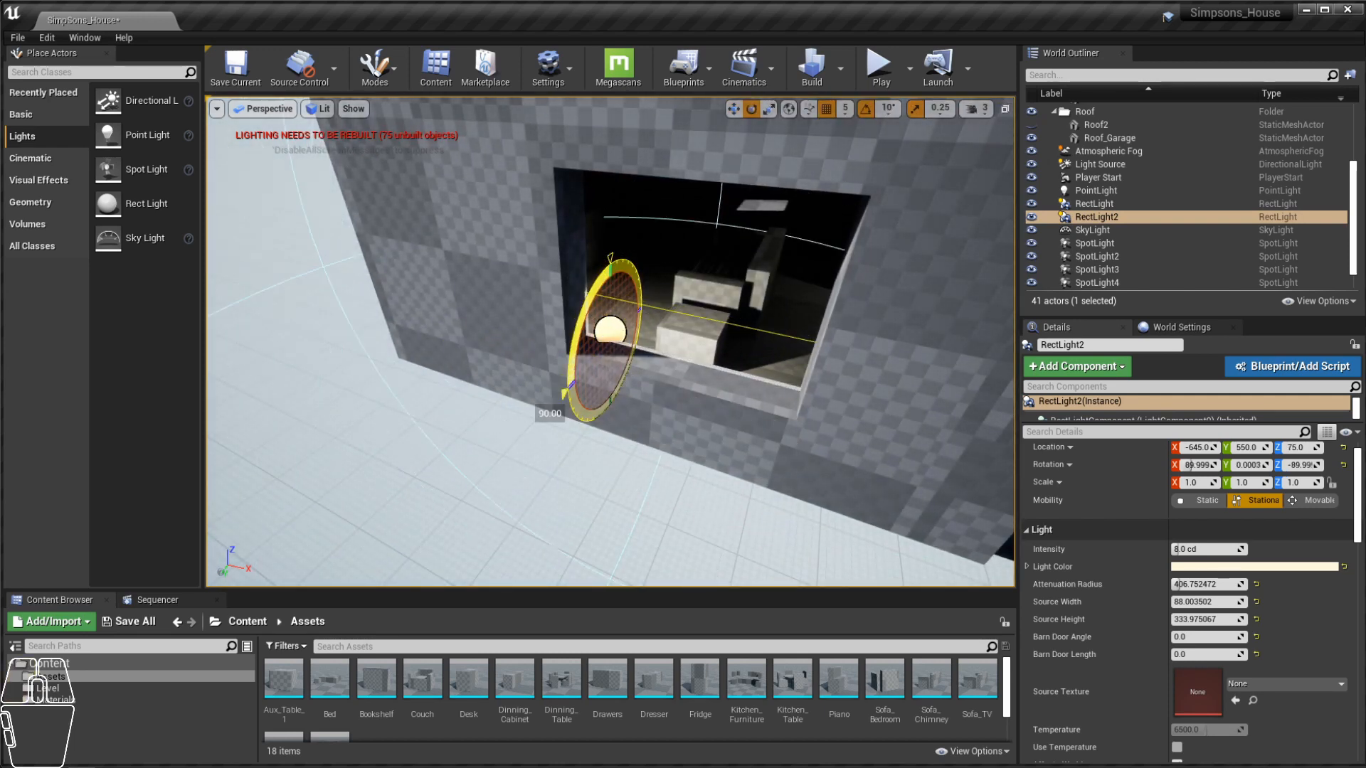
Step: Move the rect light into the window opening at X -560, Z 155 and size its source to about 142 wide and 157 high
{"action": "key", "text": "w"}
{"action": "left_click_drag", "start_coordinate": [641, 350], "coordinate": [531, 266]}
{"action": "middle_click_drag", "start_coordinate": [531, 265], "coordinate": [679, 350], "text": "alt"}
{"action": "left_click_drag", "start_coordinate": [679, 350], "coordinate": [919, 360], "text": "alt"}
{"action": "mouse_move", "coordinate": [1210, 602]}
{"action": "left_mouse_down"}
{"action": "mouse_move", "coordinate": [1246, 602]}
{"action": "mouse_move", "coordinate": [1193, 602]}
{"action": "mouse_move", "coordinate": [1198, 619]}
{"action": "left_mouse_up"}
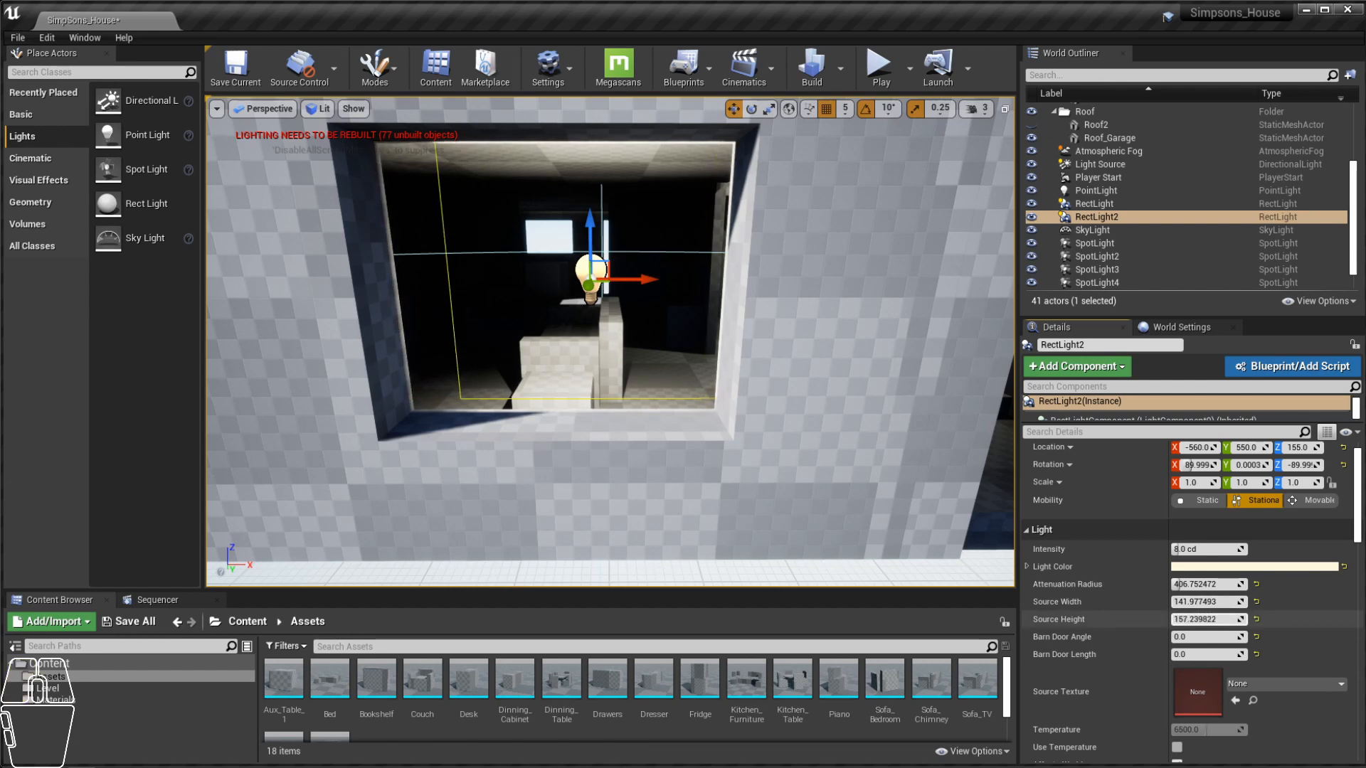
Step: Fit the rect light to the window at X -580, Y 545, Z 150 with a source height of about 156
{"action": "left_click_drag", "start_coordinate": [633, 280], "coordinate": [664, 238]}
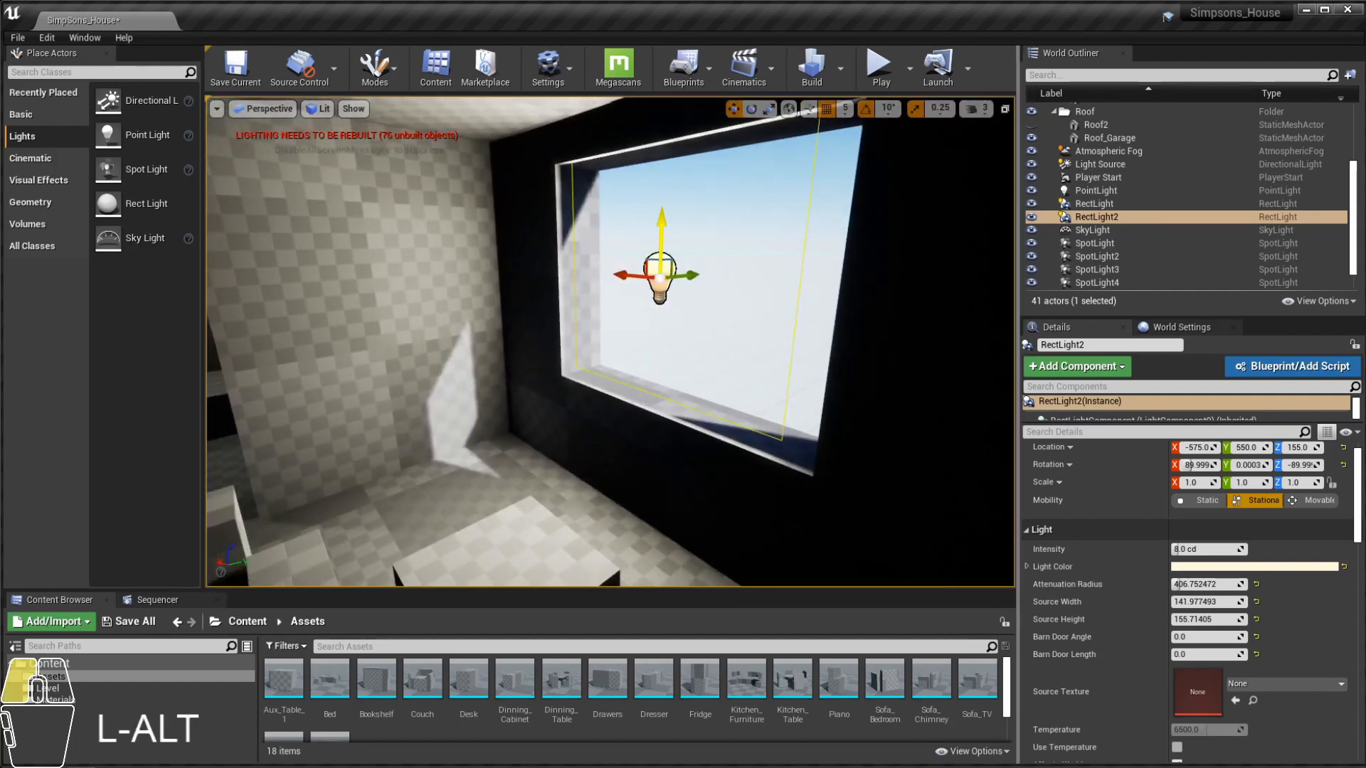
{"action": "left_click_drag", "start_coordinate": [655, 245], "coordinate": [733, 192], "text": "alt"}
{"action": "left_click_drag", "start_coordinate": [606, 276], "coordinate": [541, 272]}
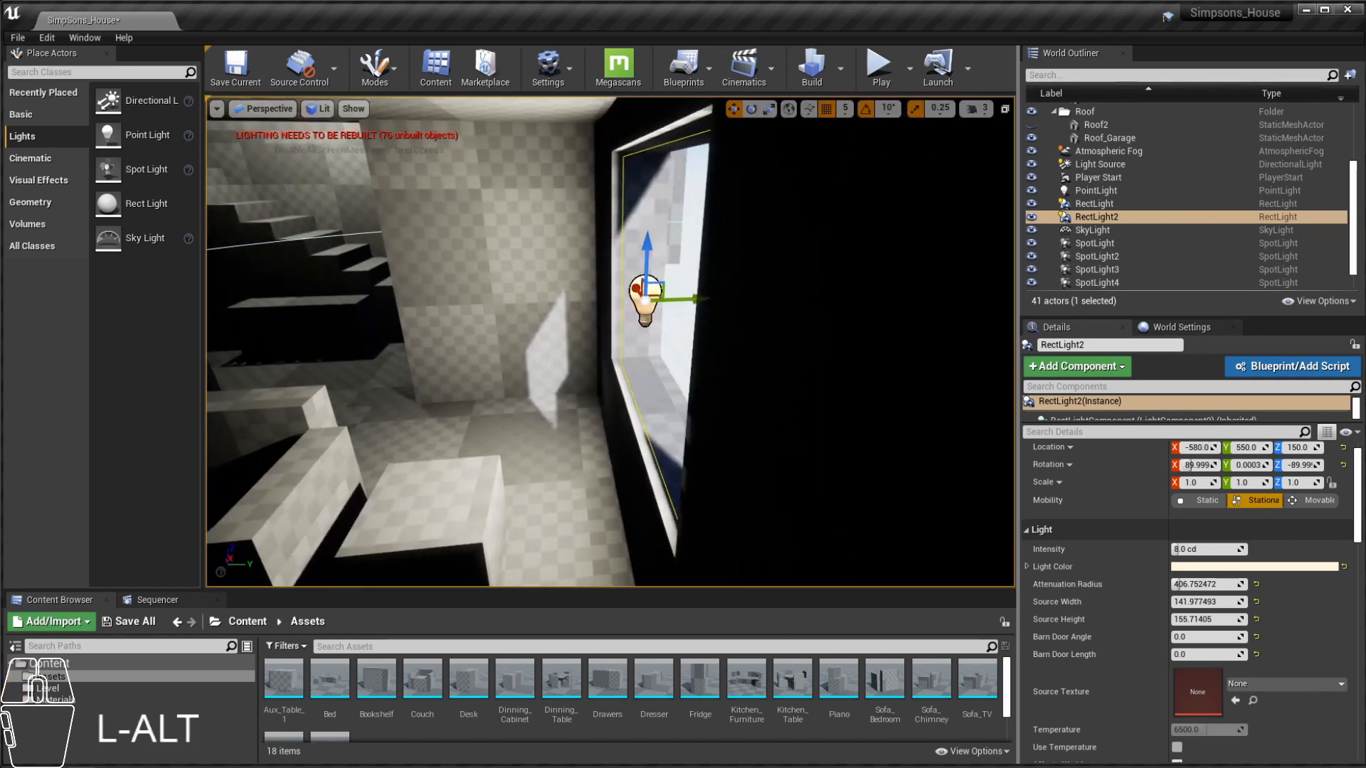
{"action": "left_click_drag", "start_coordinate": [687, 299], "coordinate": [863, 282]}
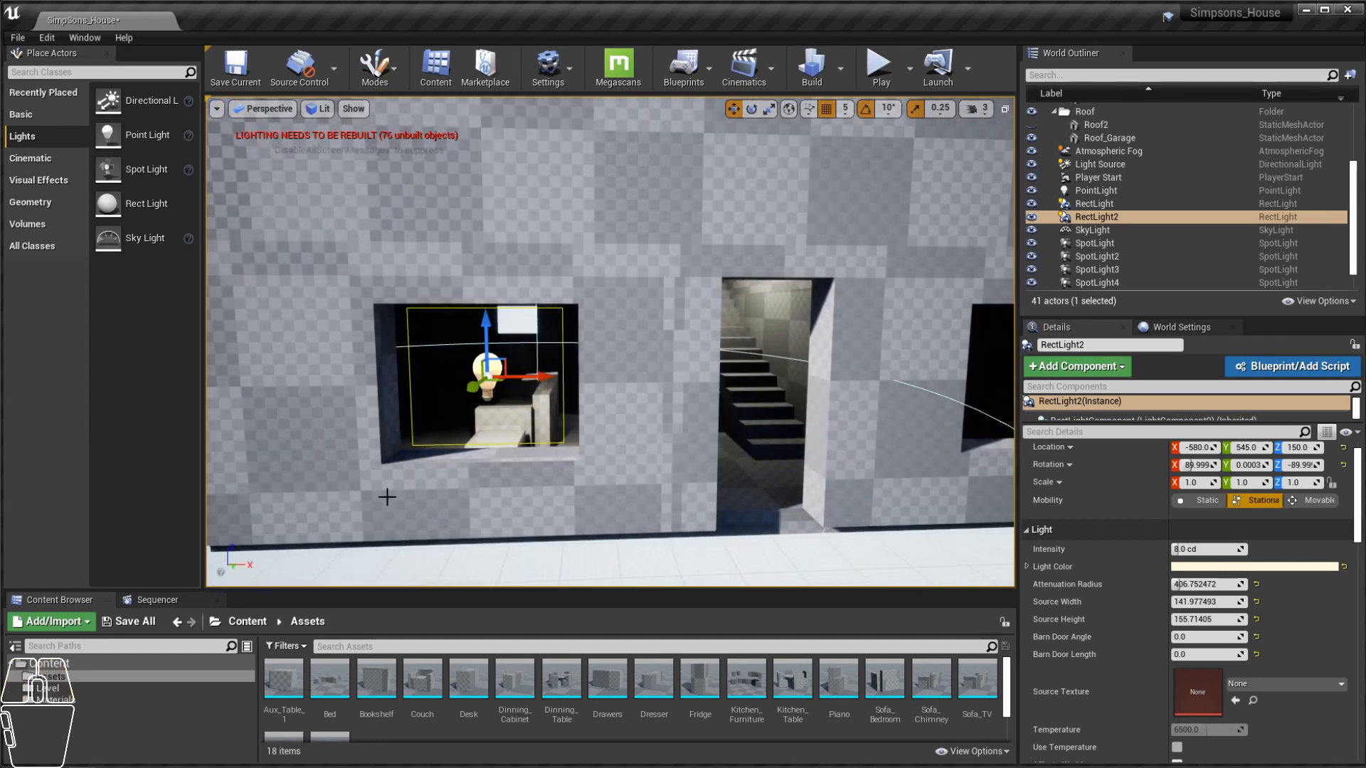
Step: Try the window rect light outside the wall at Y 635, compare inside and outside, and return it to Y 545
{"action": "left_click_drag", "start_coordinate": [818, 334], "coordinate": [544, 397], "text": "alt"}
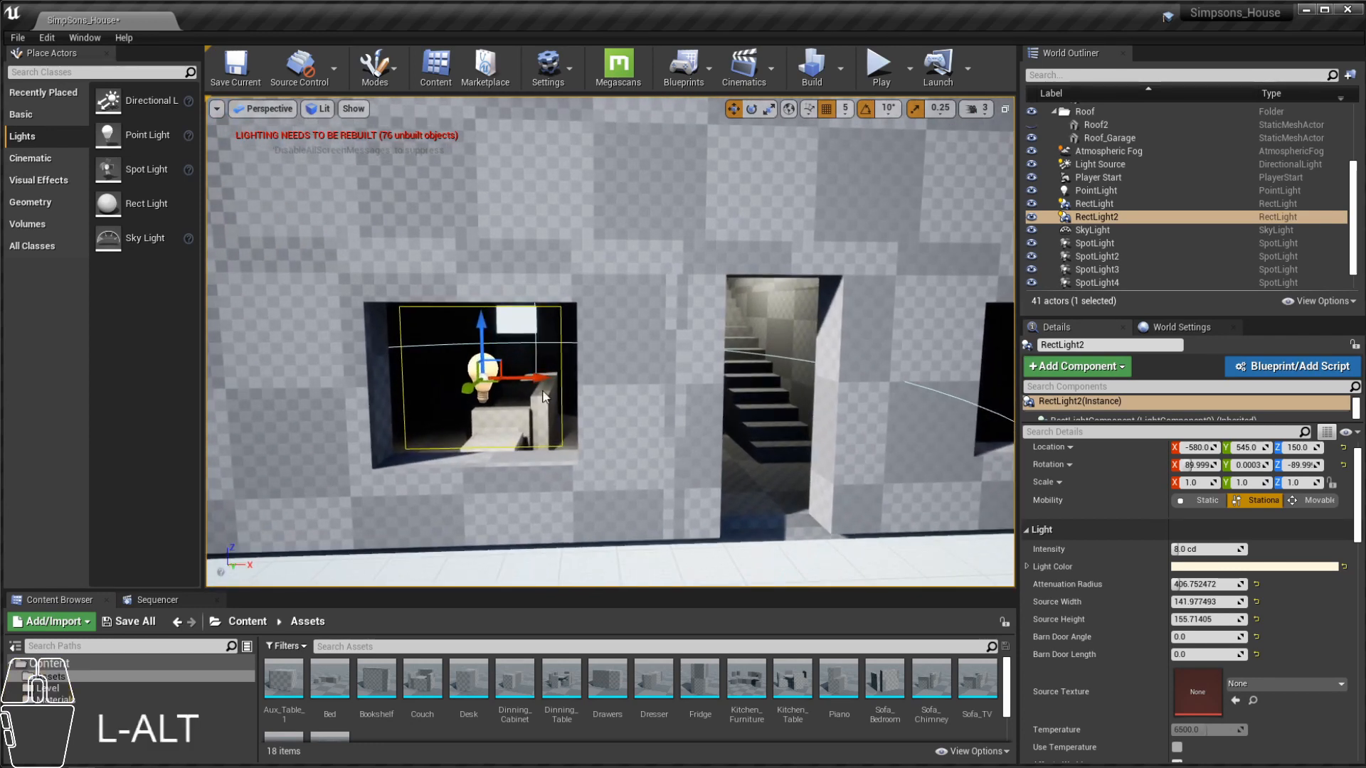
{"action": "left_click_drag", "start_coordinate": [429, 447], "coordinate": [627, 405], "text": "alt"}
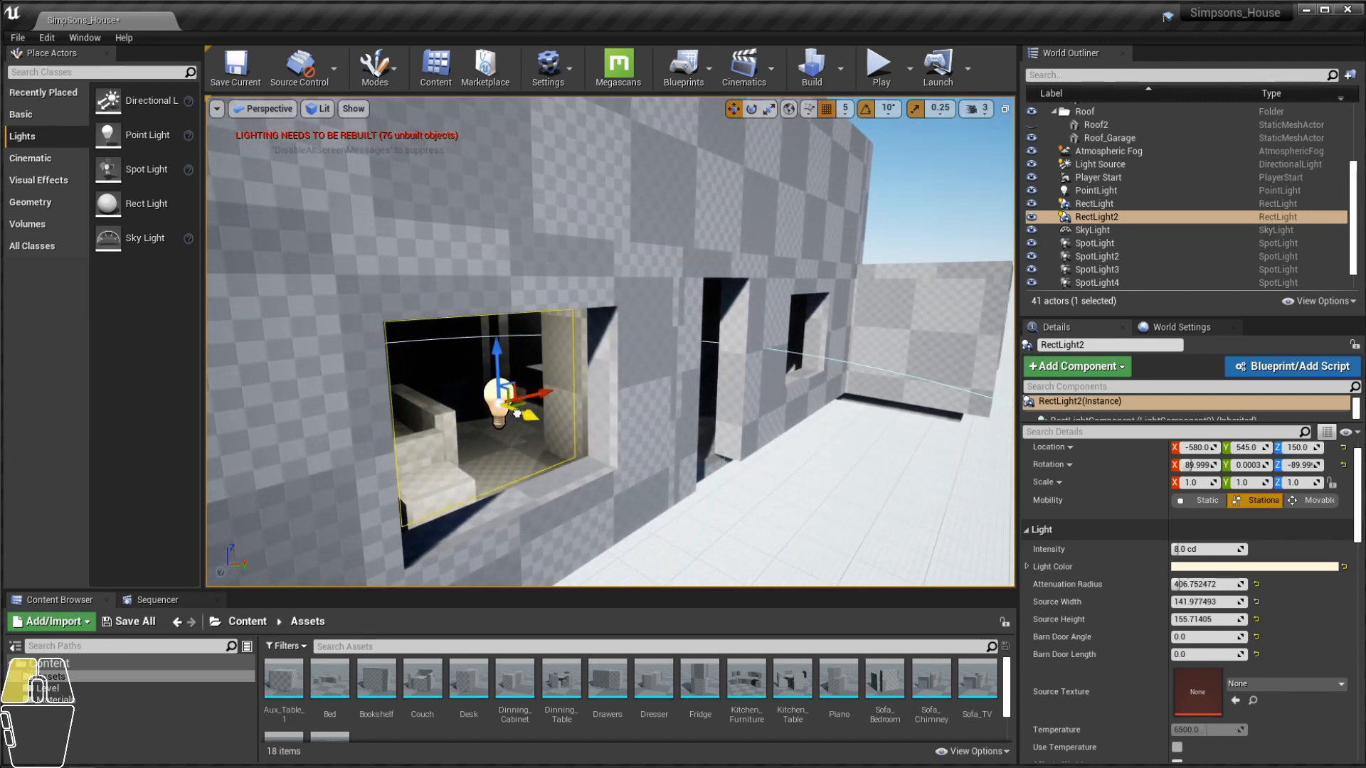
{"action": "left_click_drag", "start_coordinate": [517, 413], "coordinate": [601, 439]}
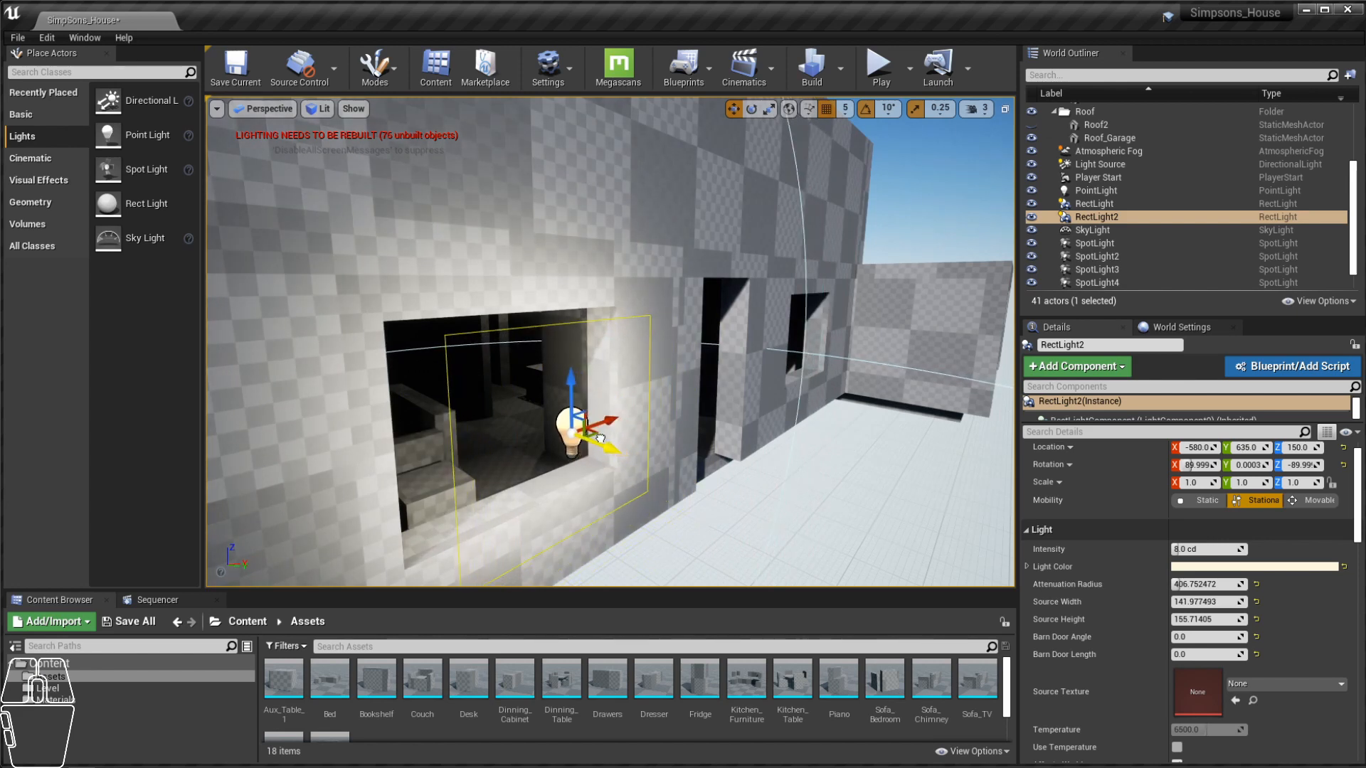
{"action": "left_click_drag", "start_coordinate": [750, 323], "coordinate": [993, 295], "text": "alt"}
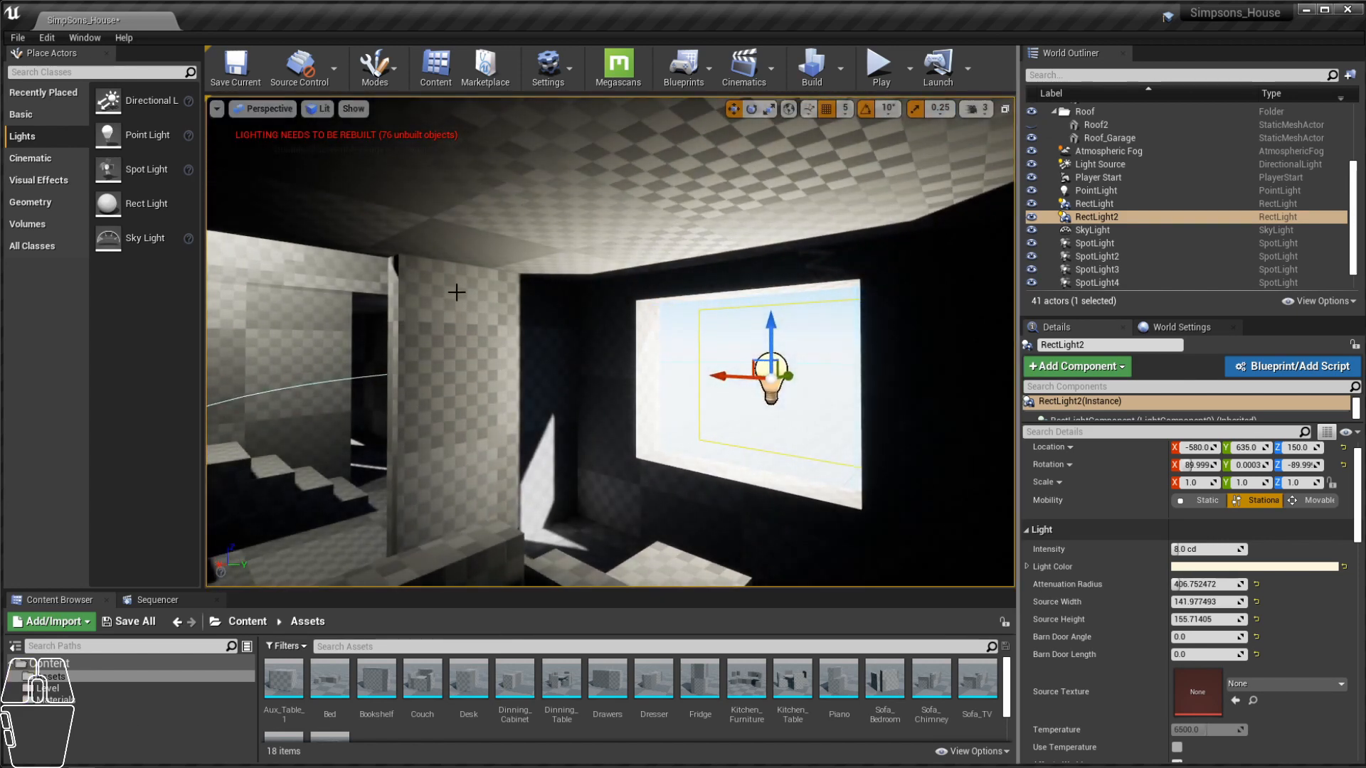
{"action": "left_click_drag", "start_coordinate": [888, 287], "coordinate": [505, 230], "text": "alt"}
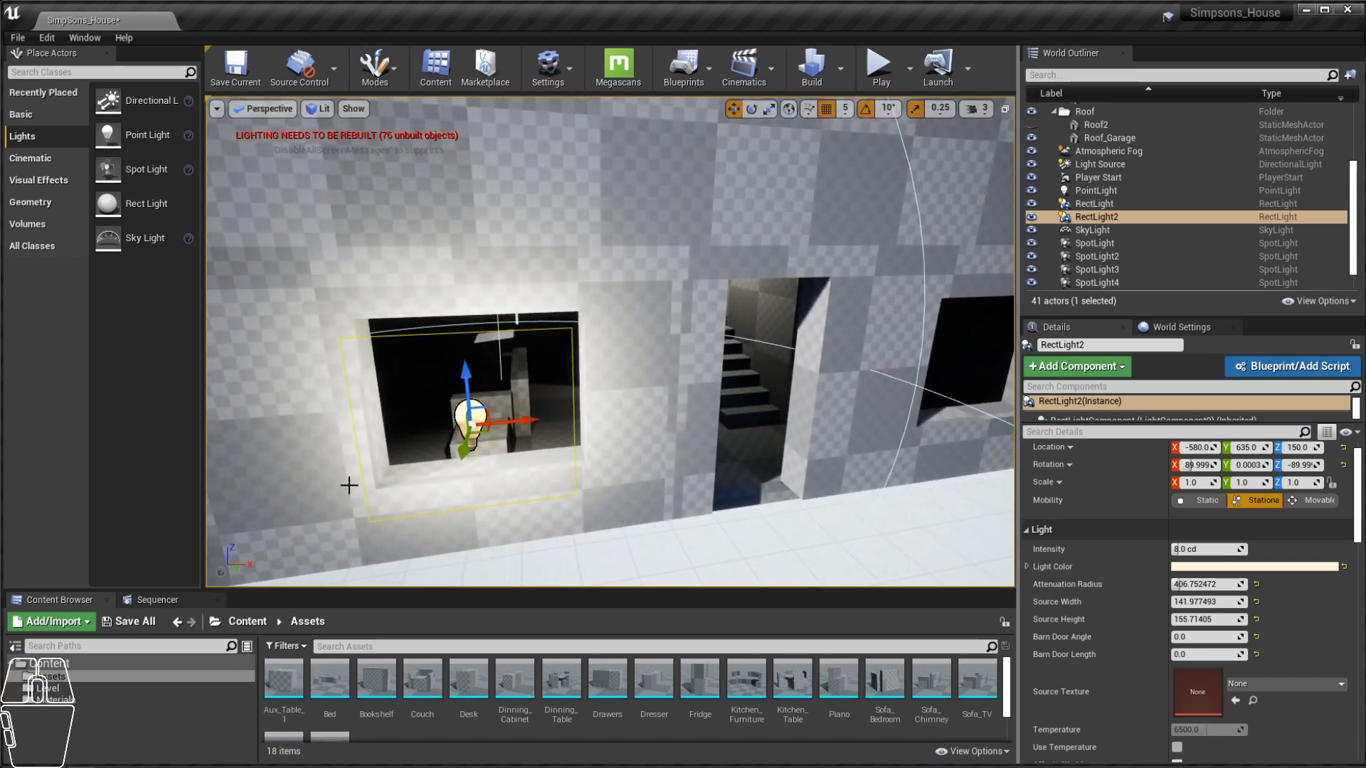
{"action": "left_click_drag", "start_coordinate": [450, 256], "coordinate": [716, 415], "text": "alt"}
{"action": "left_click_drag", "start_coordinate": [659, 500], "coordinate": [525, 461]}
{"action": "left_click_drag", "start_coordinate": [696, 411], "coordinate": [857, 344], "text": "alt"}
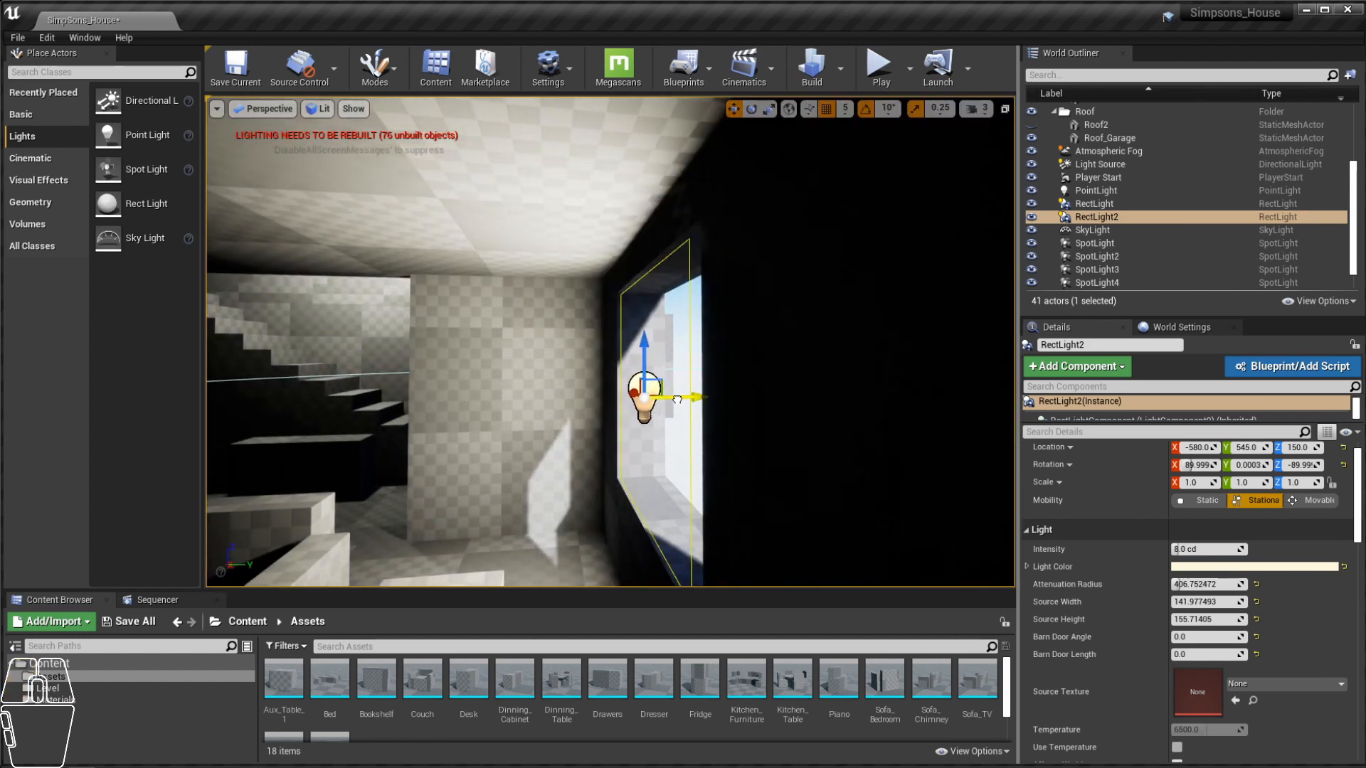
Step: Narrow the window rect light's source width to about 129 to fit inside the window frame
{"action": "left_click_drag", "start_coordinate": [514, 441], "coordinate": [462, 426], "text": "alt"}
{"action": "right_click_drag", "start_coordinate": [662, 320], "coordinate": [626, 307], "text": "alt"}
{"action": "left_click_drag", "start_coordinate": [626, 307], "coordinate": [649, 360], "text": "alt"}
{"action": "middle_click_drag", "start_coordinate": [649, 359], "coordinate": [558, 369], "text": "alt"}
{"action": "right_click_drag", "start_coordinate": [559, 369], "coordinate": [576, 370], "text": "alt"}
{"action": "left_click_drag", "start_coordinate": [577, 370], "coordinate": [612, 359], "text": "alt"}
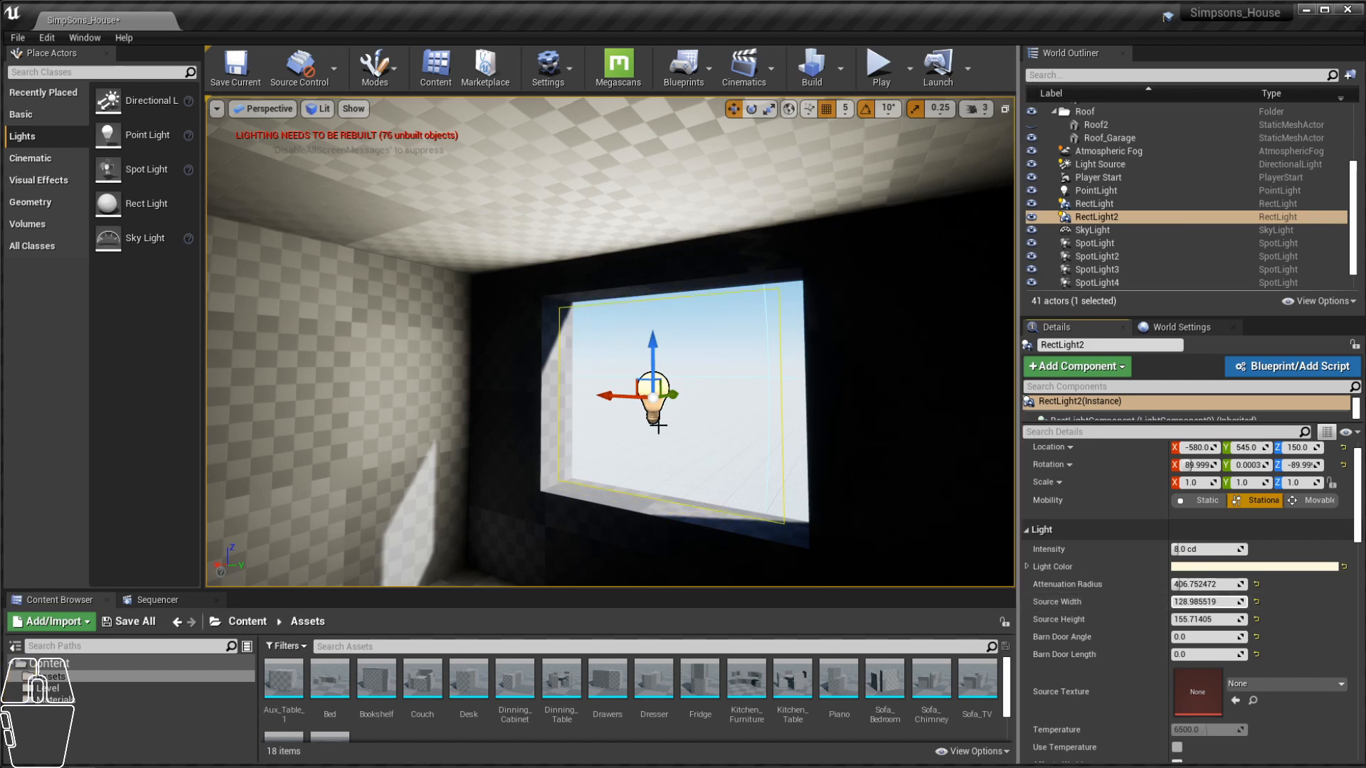
{"action": "mouse_move", "coordinate": [612, 356]}
{"action": "left_mouse_down", "text": "alt"}
{"action": "mouse_move", "coordinate": [583, 356]}
{"action": "mouse_move", "coordinate": [640, 359]}
{"action": "mouse_move", "coordinate": [615, 356]}
{"action": "left_mouse_up", "text": "alt"}
{"action": "left_click_drag", "start_coordinate": [740, 364], "coordinate": [747, 363], "text": "alt"}
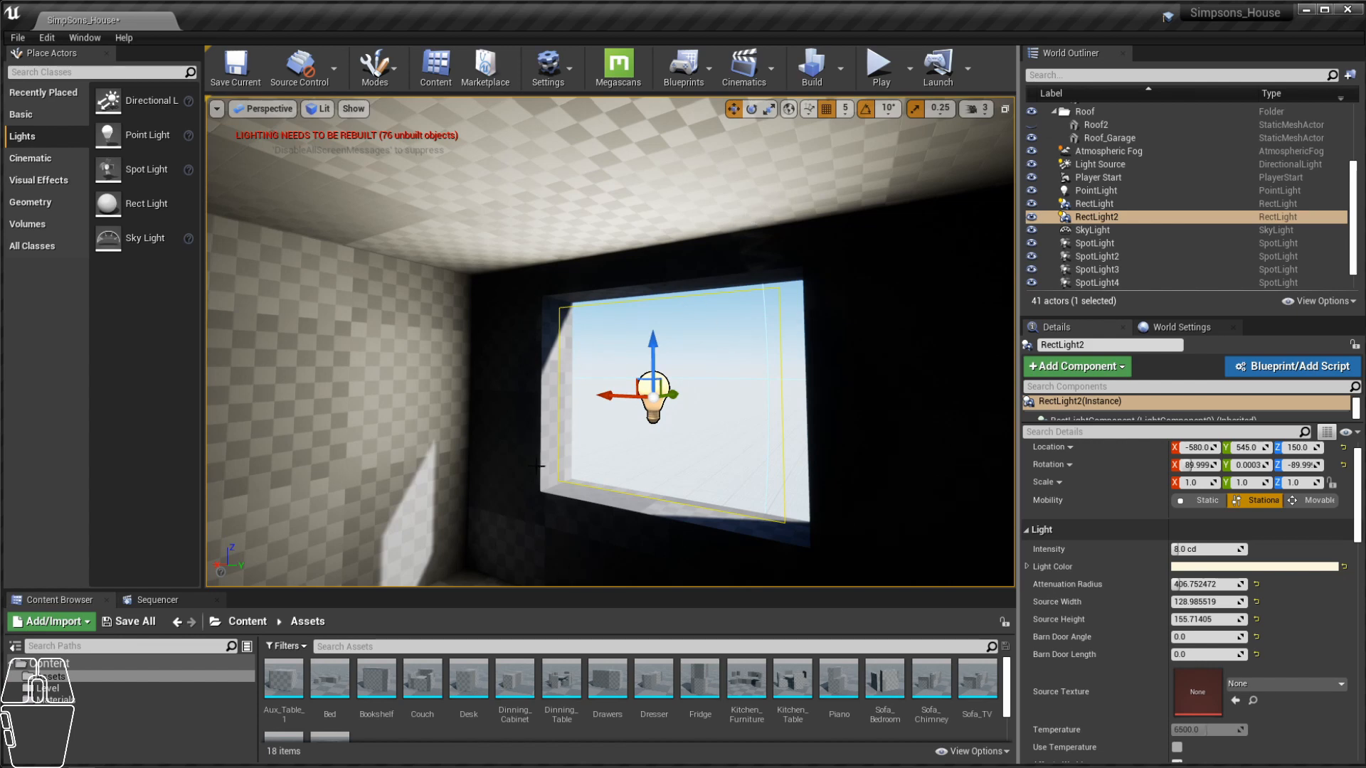
Step: Change the window rect light's color to a pale sky blue of about R 0.87, G 0.97, B 1.0
{"action": "left_click_drag", "start_coordinate": [798, 288], "coordinate": [747, 292], "text": "alt"}
{"action": "left_click", "coordinate": [1198, 568]}
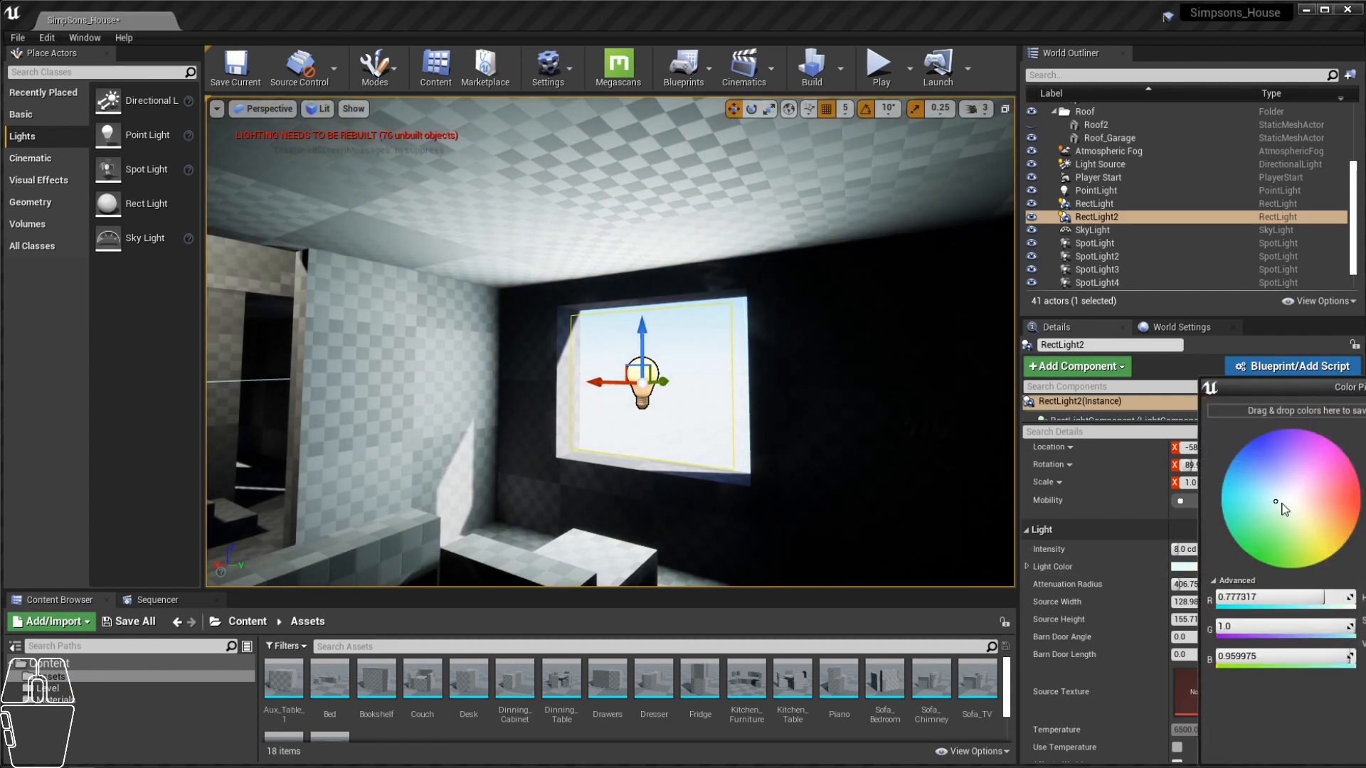
{"action": "left_click_drag", "start_coordinate": [1267, 497], "coordinate": [1270, 495]}
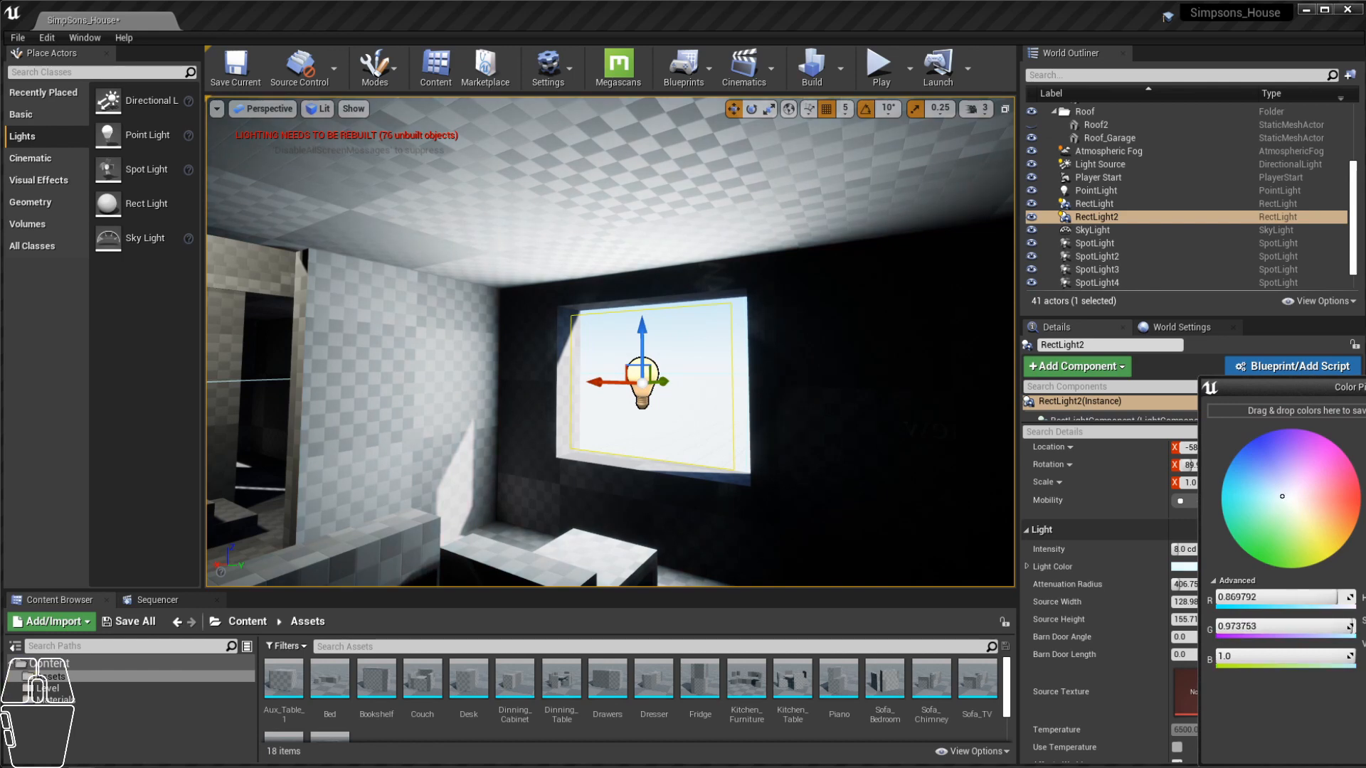
Step: Hide the window rect light and show it again to compare the room's lighting with and without it
{"action": "left_click_drag", "start_coordinate": [711, 342], "coordinate": [1018, 280], "text": "alt"}
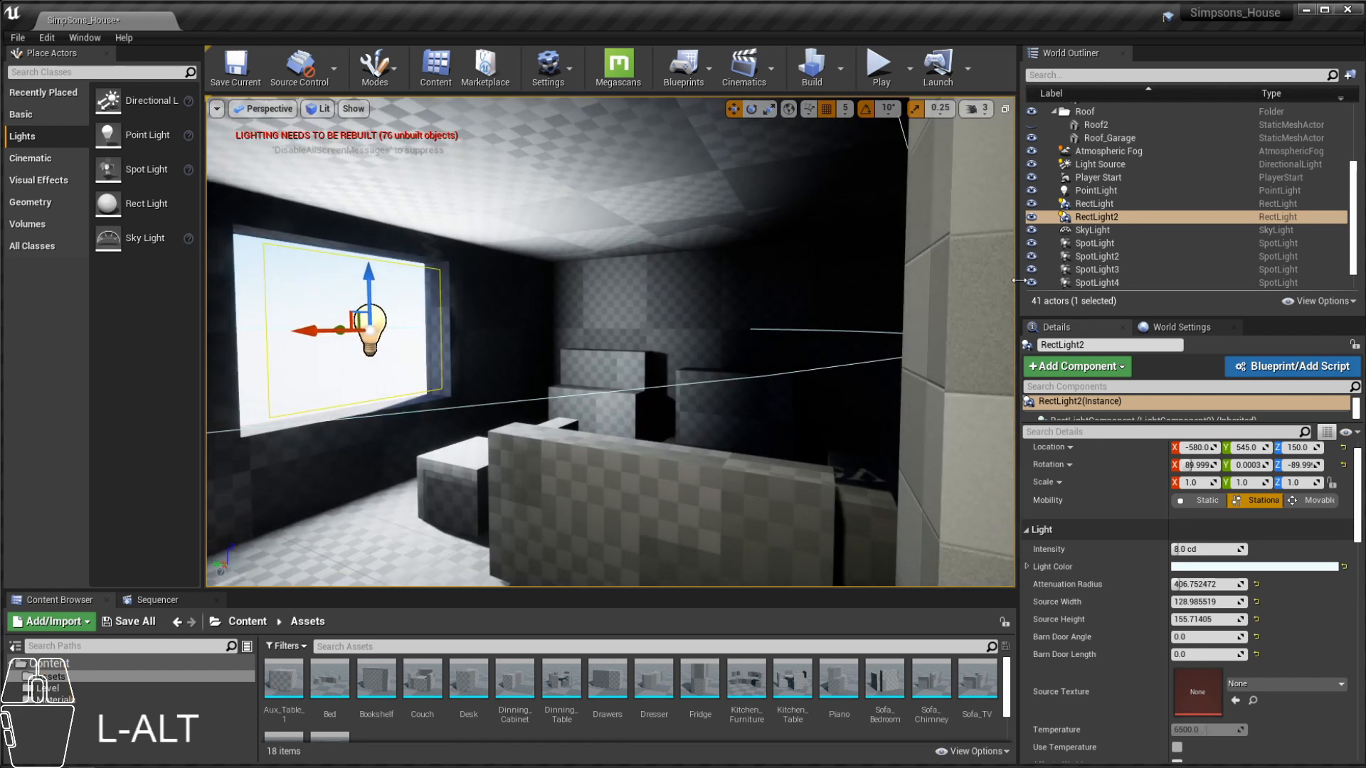
{"action": "left_click", "coordinate": [1030, 218]}
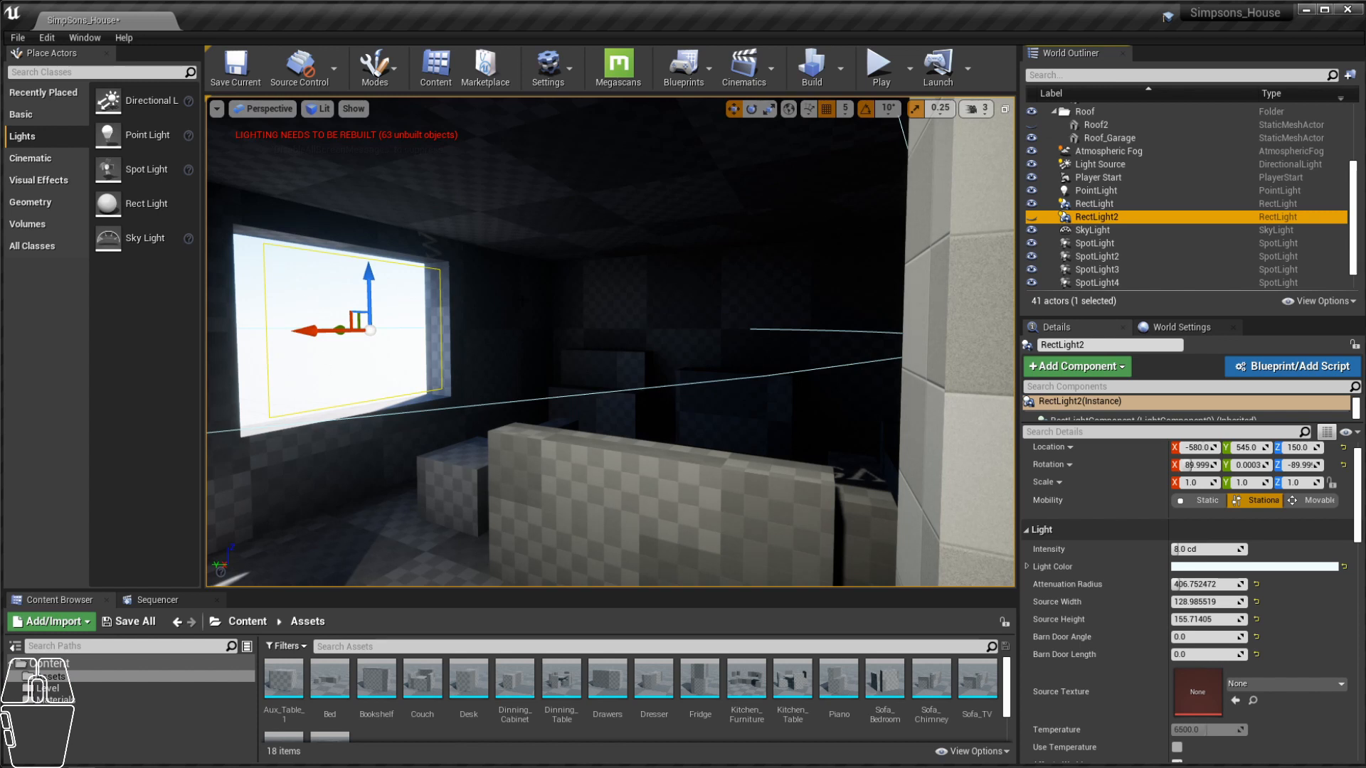
{"action": "left_click", "coordinate": [1031, 218]}
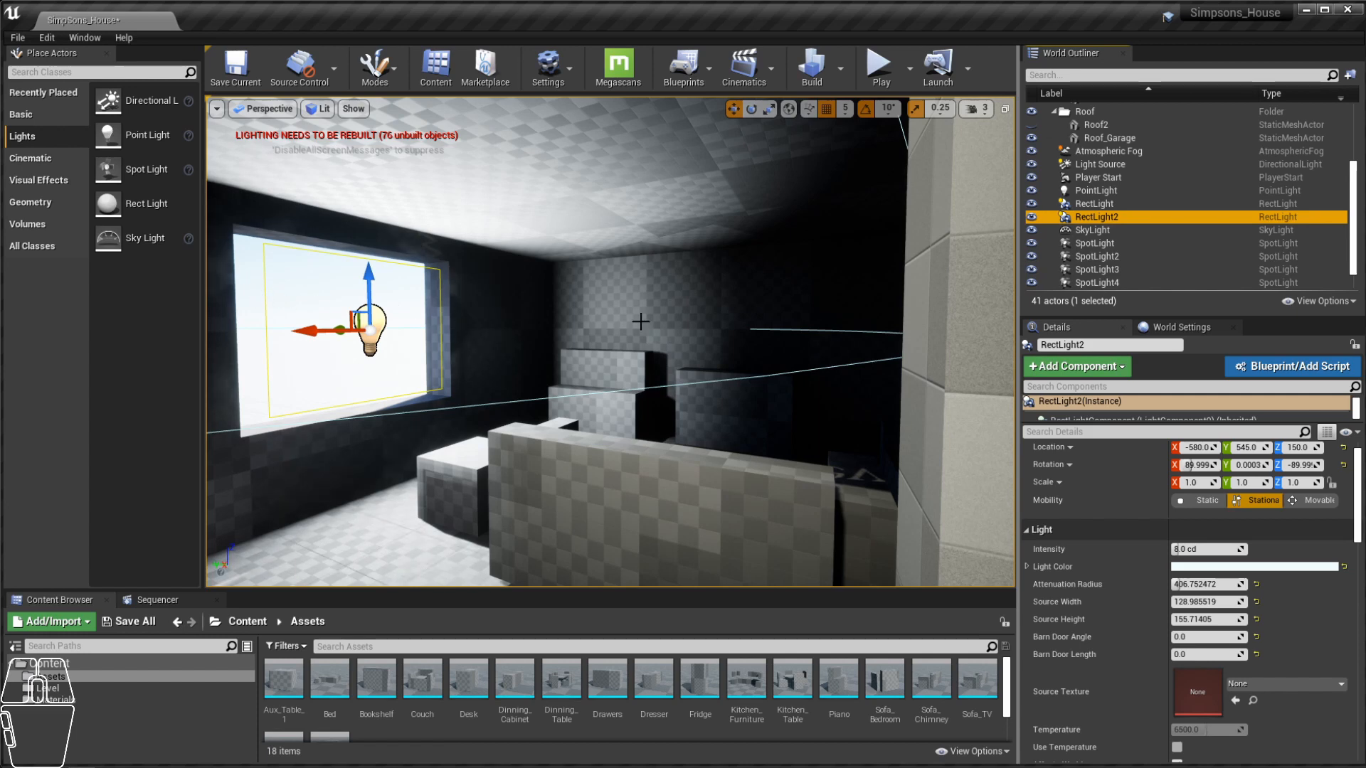
Step: Increase the window rect light's attenuation radius to about 805 so it reaches the far side of the ground floor
{"action": "left_click_drag", "start_coordinate": [566, 347], "coordinate": [640, 341]}
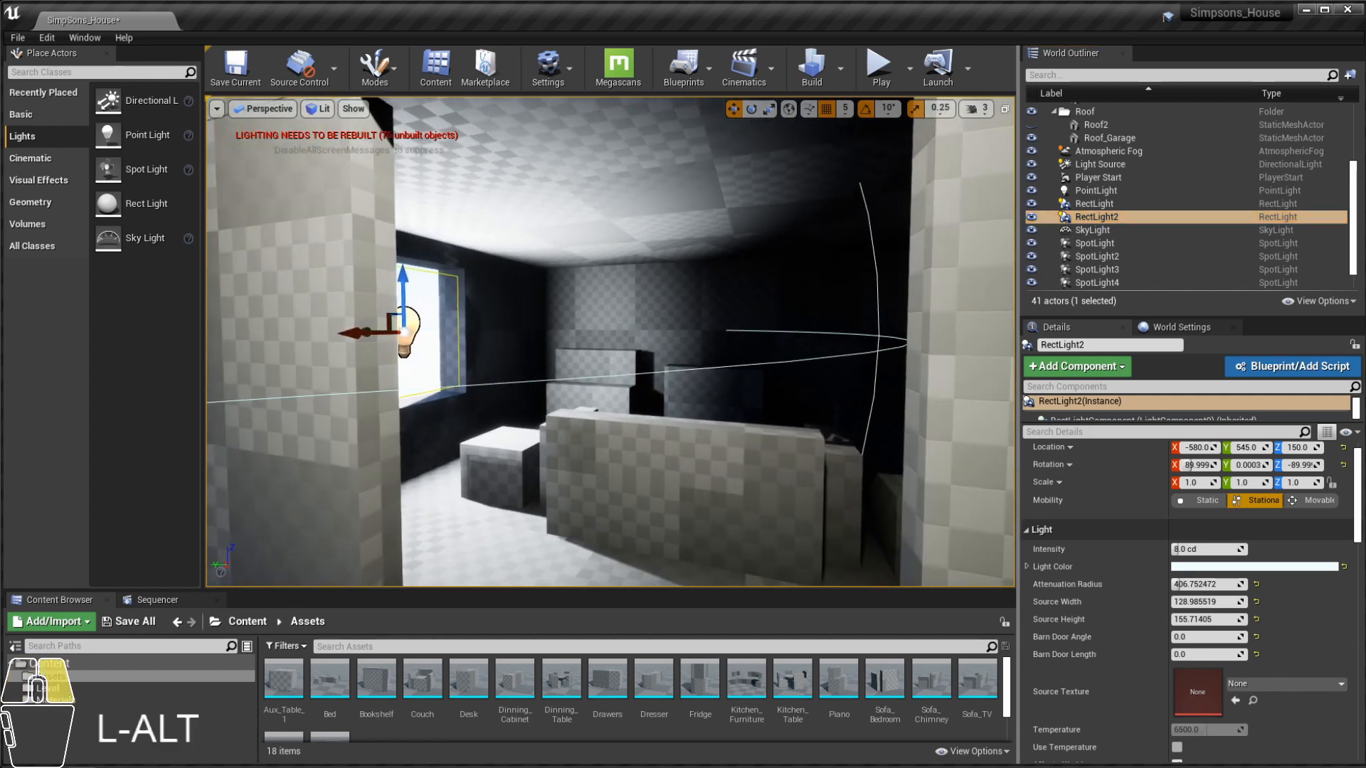
{"action": "left_click_drag", "start_coordinate": [1181, 585], "coordinate": [1177, 585]}
{"action": "left_click_drag", "start_coordinate": [640, 356], "coordinate": [747, 377], "text": "alt"}
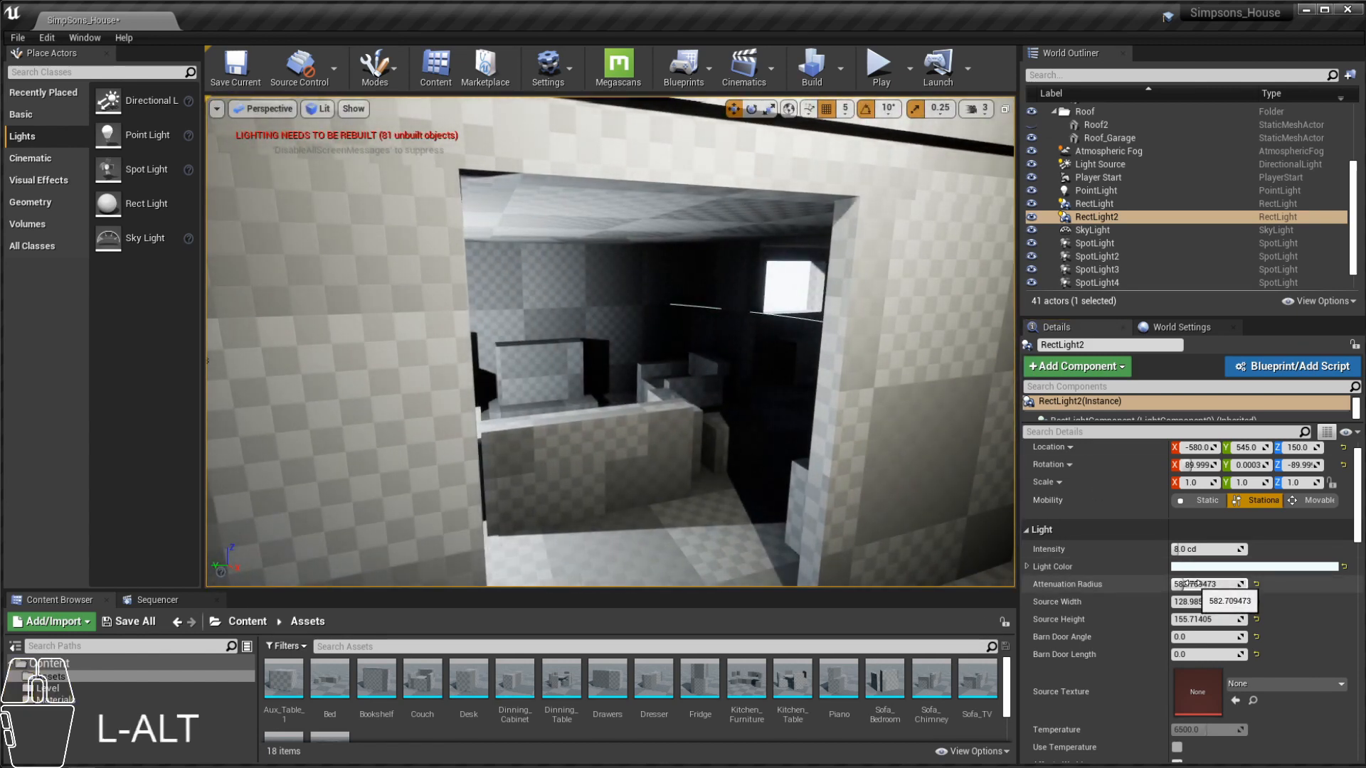
{"action": "left_click_drag", "start_coordinate": [1192, 584], "coordinate": [1191, 585]}
{"action": "left_click_drag", "start_coordinate": [747, 370], "coordinate": [939, 371], "text": "alt"}
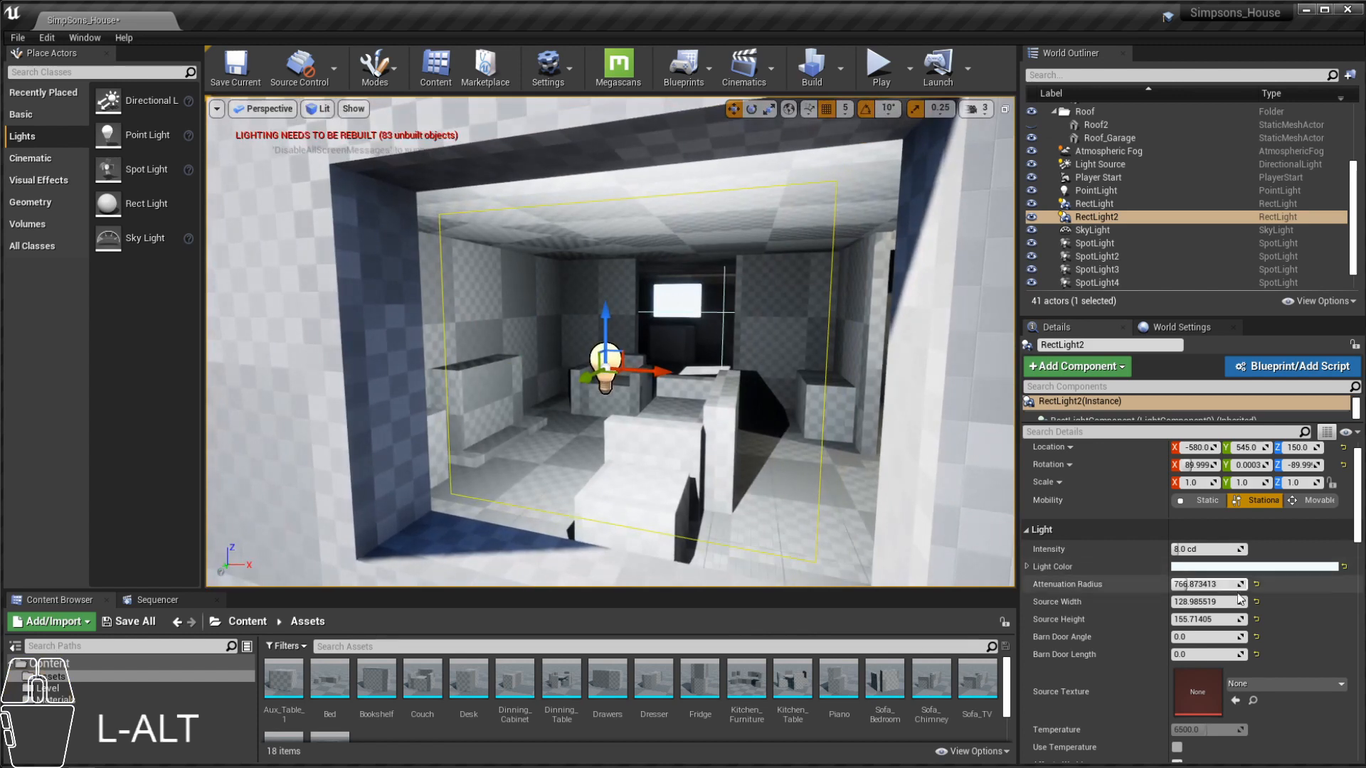
{"action": "left_click_drag", "start_coordinate": [1216, 585], "coordinate": [1189, 585]}
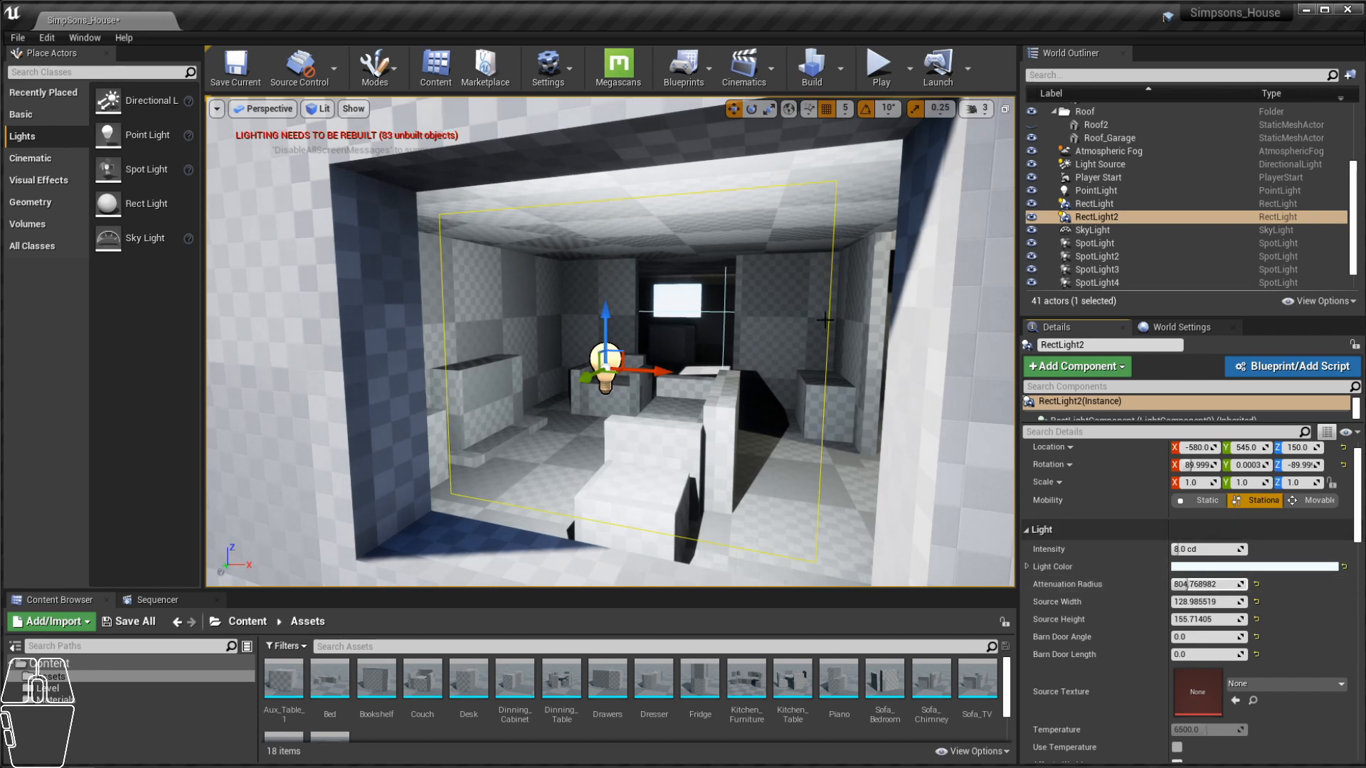
Step: Lower the window rect light's intensity to 1.0 cd
{"action": "left_click_drag", "start_coordinate": [736, 325], "coordinate": [615, 310], "text": "alt"}
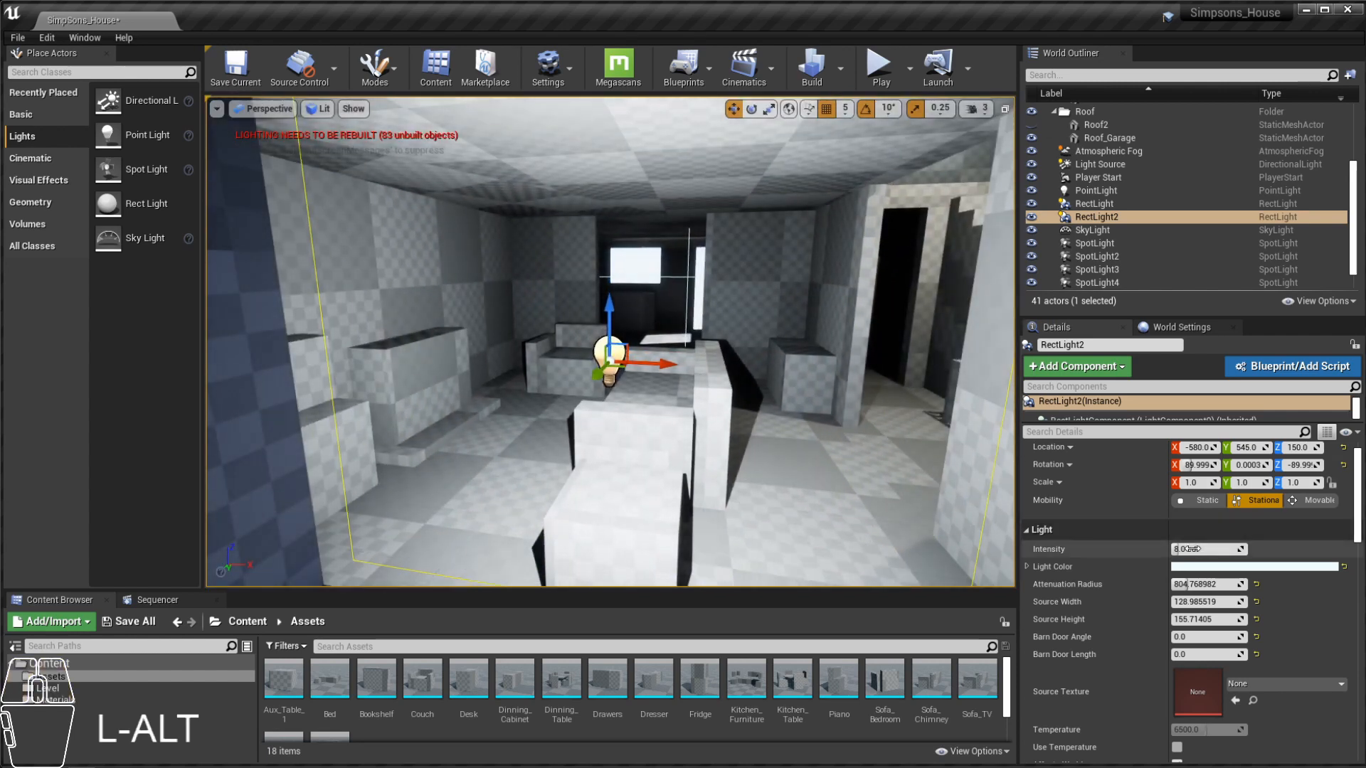
{"action": "left_click_drag", "start_coordinate": [1199, 549], "coordinate": [1138, 548]}
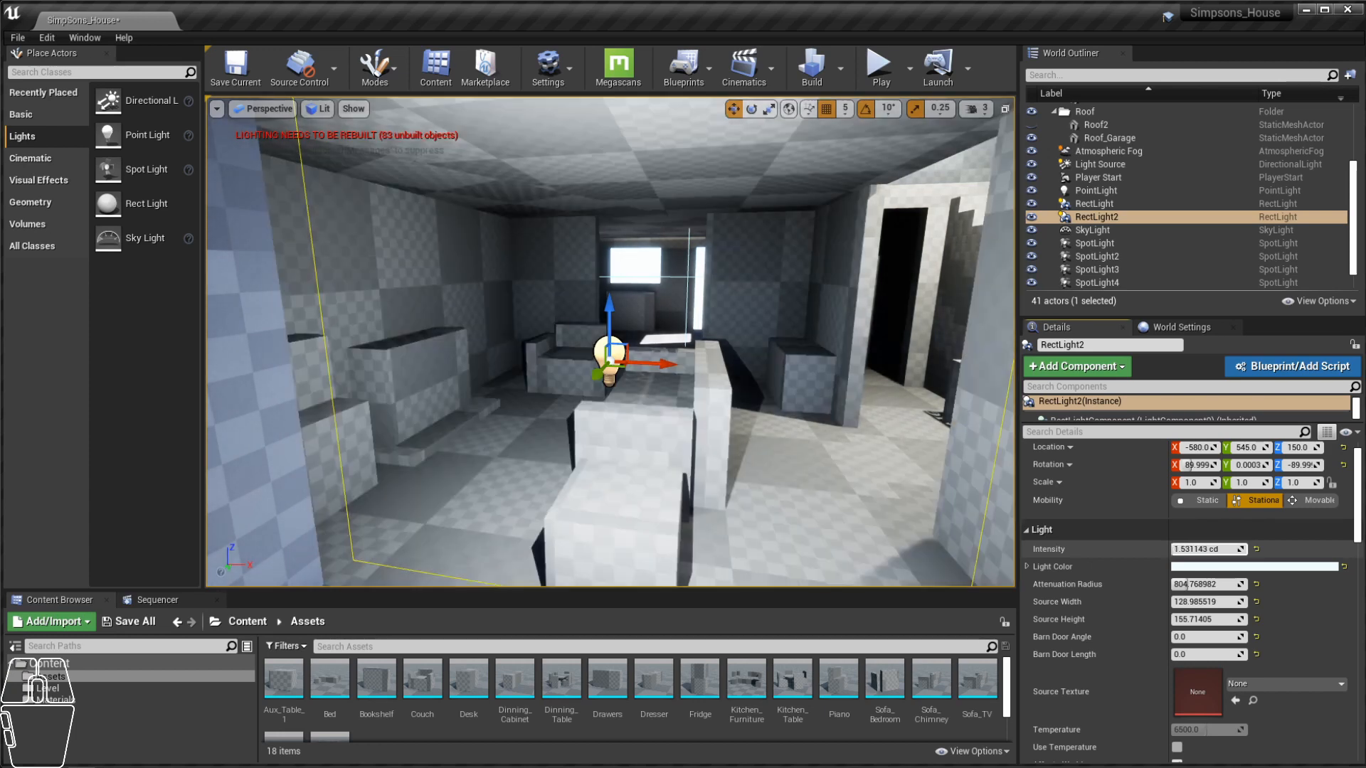
{"action": "left_click", "coordinate": [1201, 548]}
{"action": "type", "text": "1"}
{"action": "key", "text": "Return"}
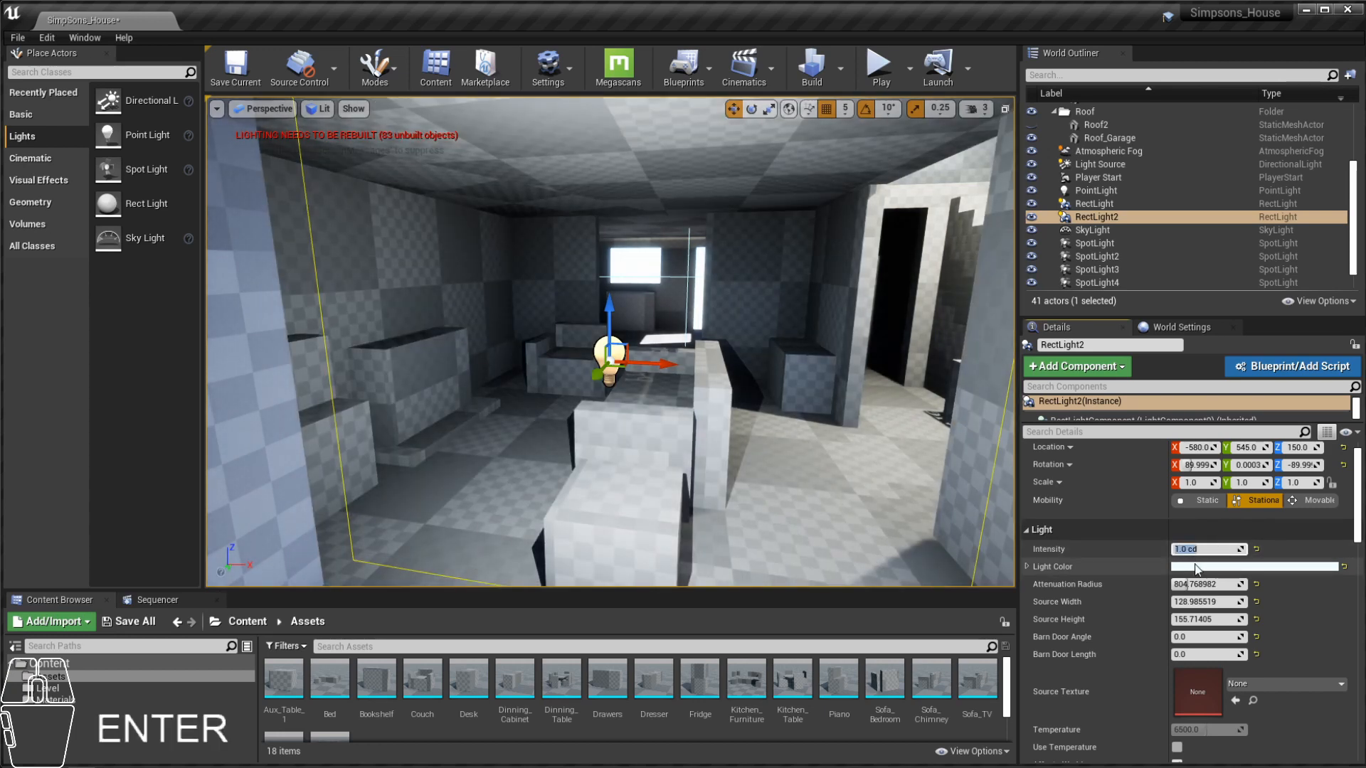
Step: Toggle the visibility of the ground-floor window rect light repeatedly to judge its effect on the room
{"action": "left_click", "coordinate": [1031, 221]}
{"action": "left_click", "coordinate": [1032, 221]}
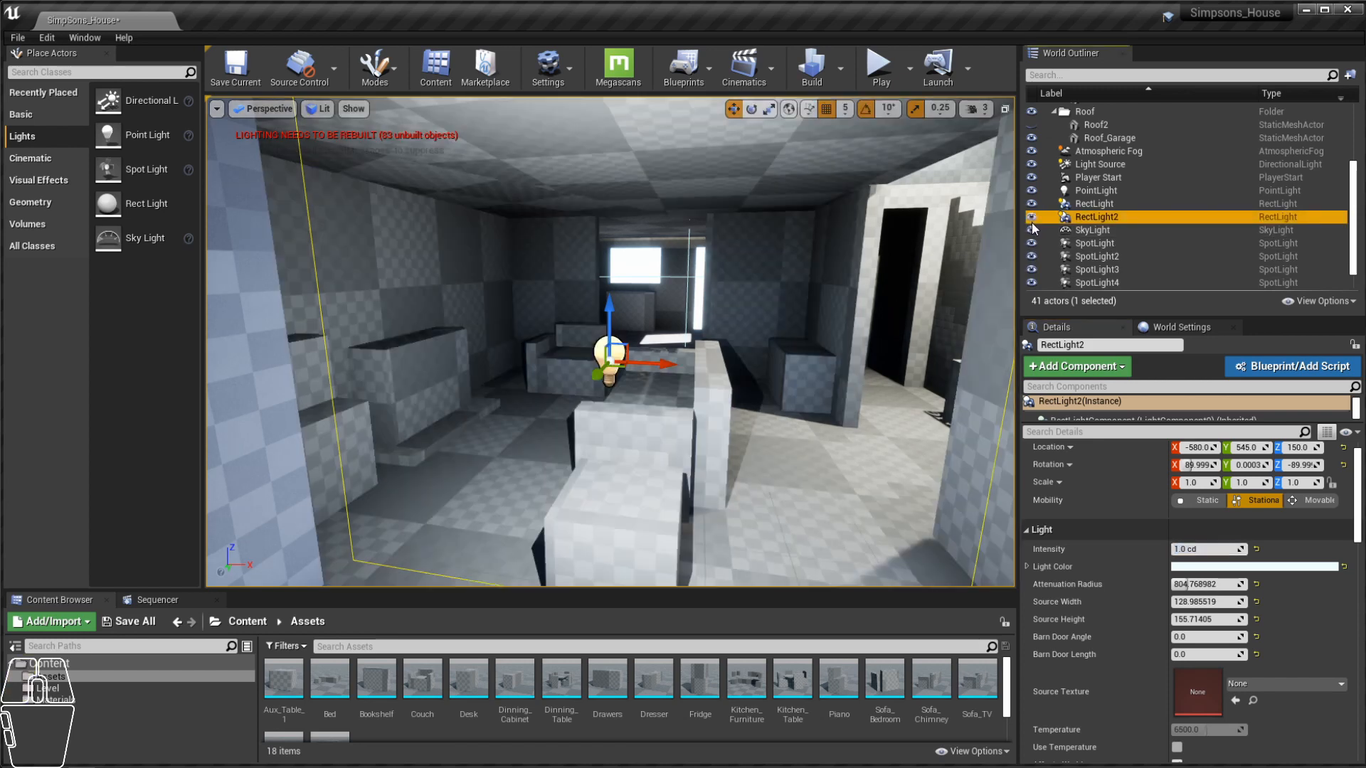
{"action": "left_click", "coordinate": [1032, 222]}
{"action": "left_click", "coordinate": [1032, 222]}
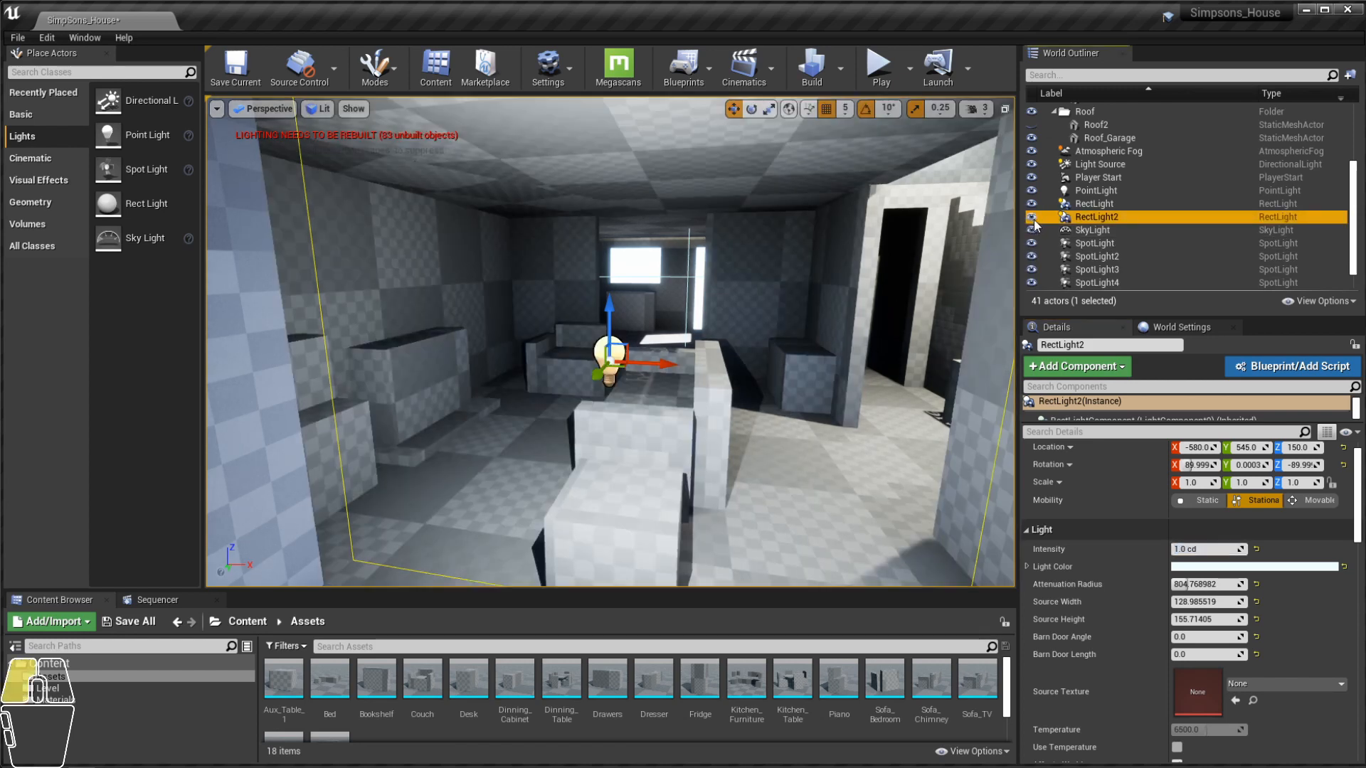
{"action": "left_click", "coordinate": [1033, 221]}
{"action": "left_click", "coordinate": [1033, 221]}
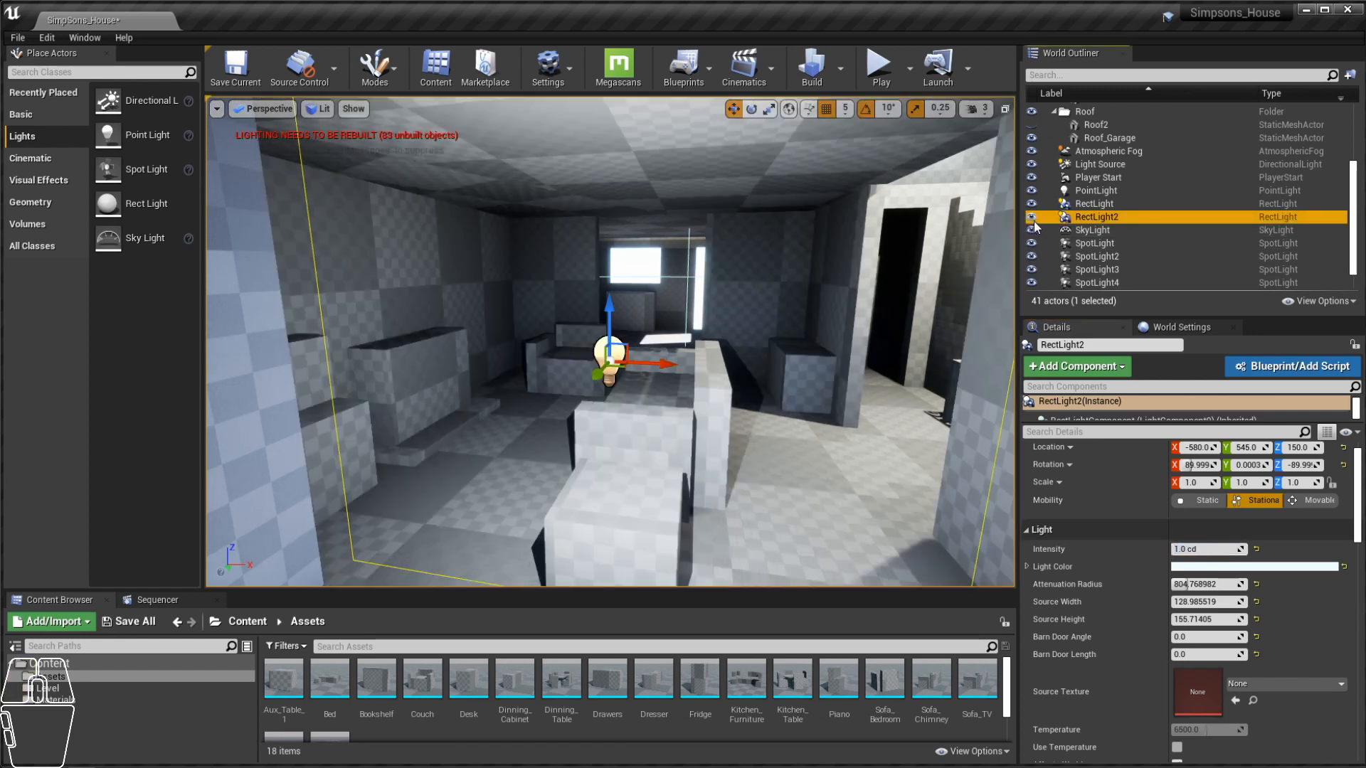
Step: Lower the window rect light's intensity to 0.5 cd and compare the room with the light hidden and shown
{"action": "left_click", "coordinate": [1222, 552]}
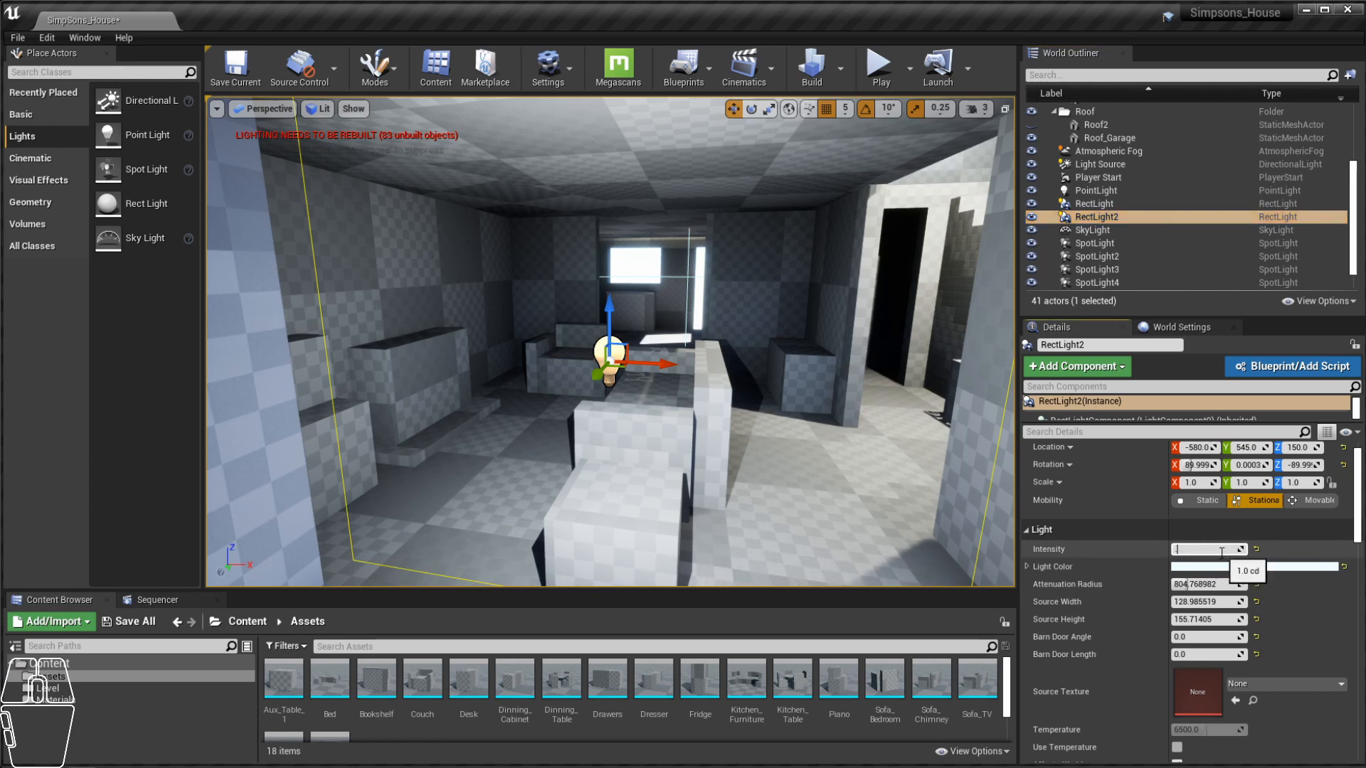
{"action": "type", "text": "0.5"}
{"action": "key", "text": "Return"}
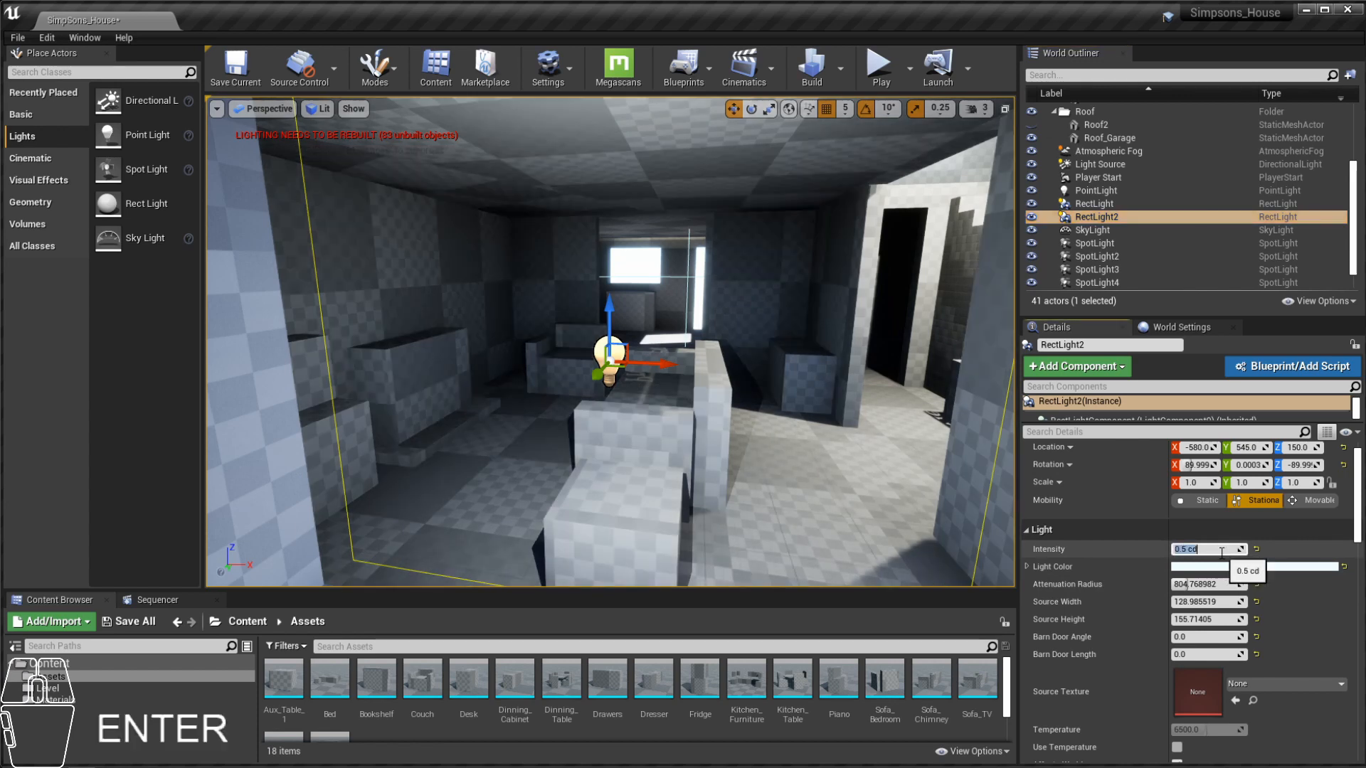
{"action": "left_click", "coordinate": [1030, 216]}
{"action": "left_click", "coordinate": [1030, 216]}
{"action": "left_click", "coordinate": [1032, 209]}
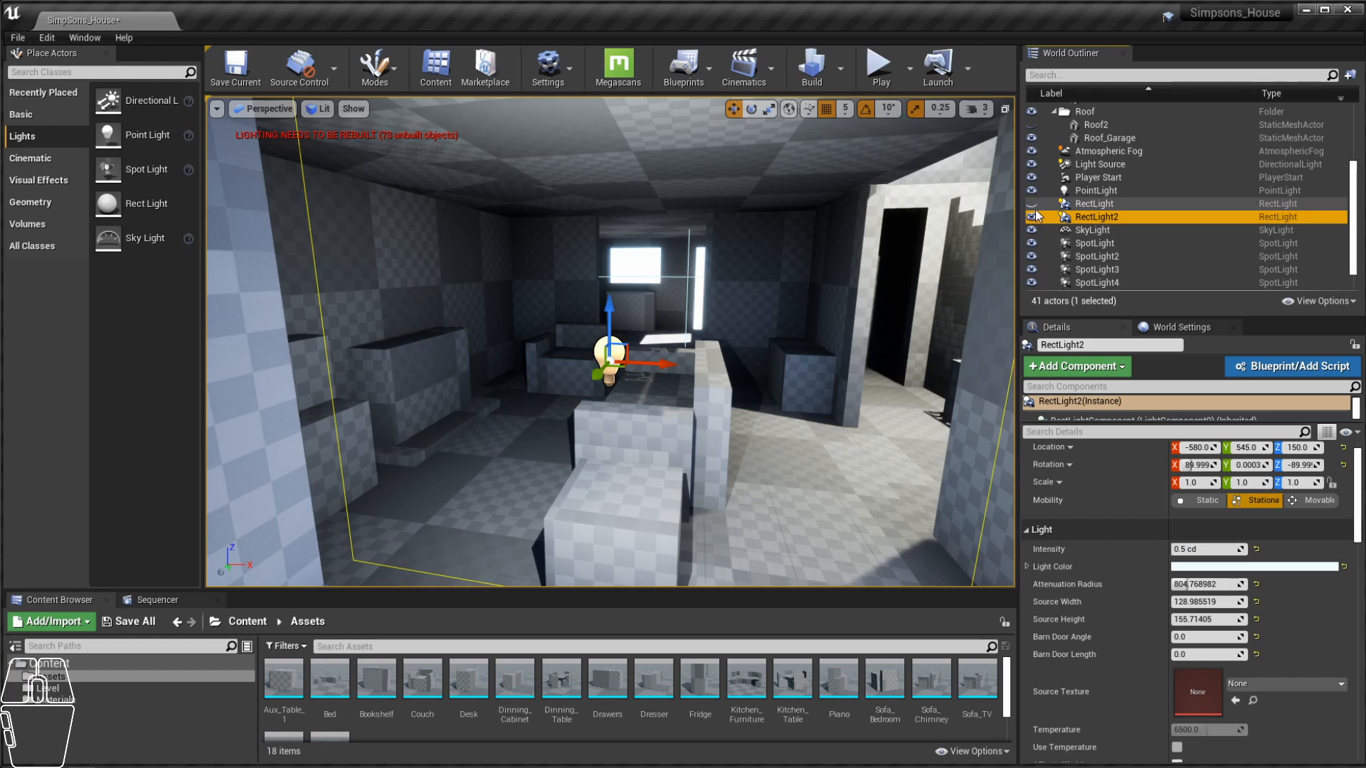
{"action": "left_click", "coordinate": [1031, 205]}
{"action": "left_click", "coordinate": [1030, 217]}
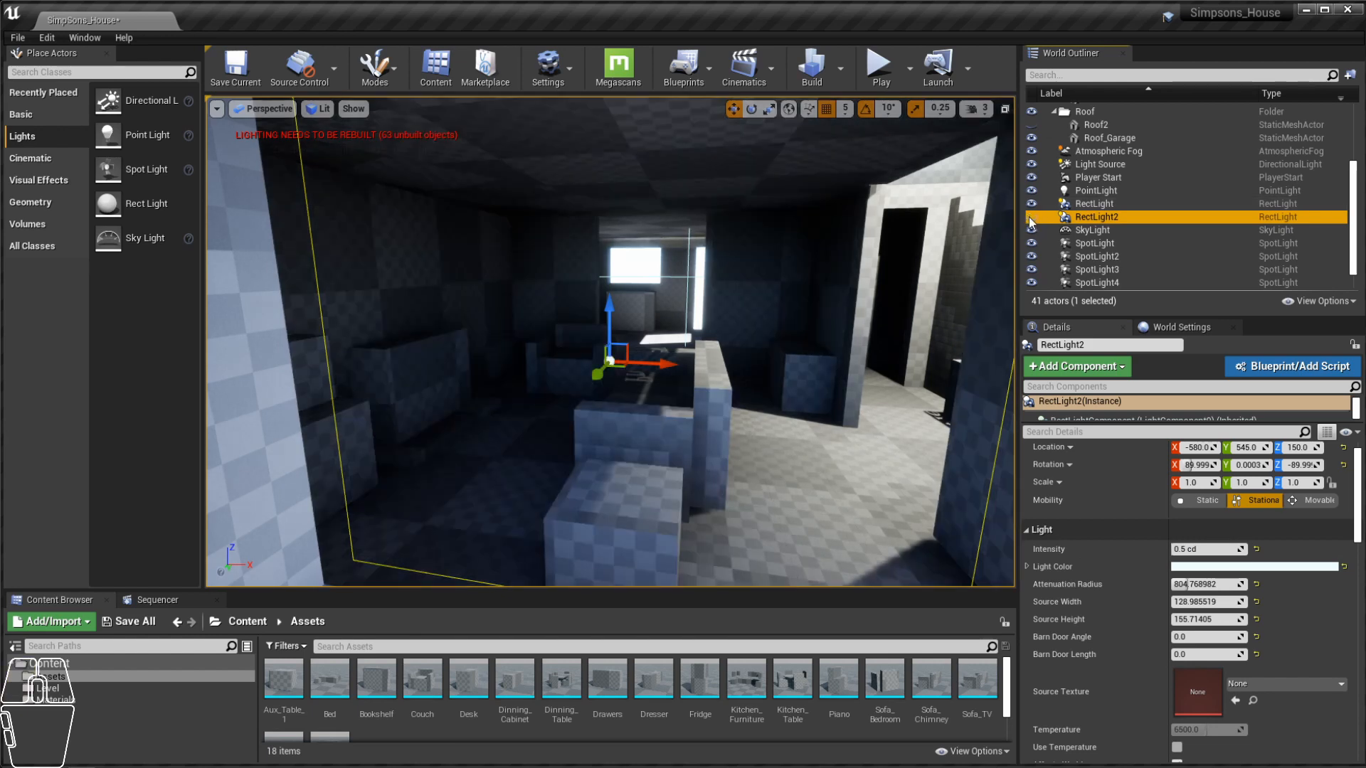
{"action": "left_click", "coordinate": [1030, 217]}
Step: Duplicate the window rect light into the front window on the other side of the door, at about X -5, Y 545, Z 150
{"action": "right_click_drag", "start_coordinate": [947, 209], "coordinate": [847, 217], "text": "alt"}
{"action": "right_click_drag", "start_coordinate": [947, 210], "coordinate": [839, 217], "text": "alt"}
{"action": "left_click_drag", "start_coordinate": [947, 210], "coordinate": [995, 213], "text": "alt"}
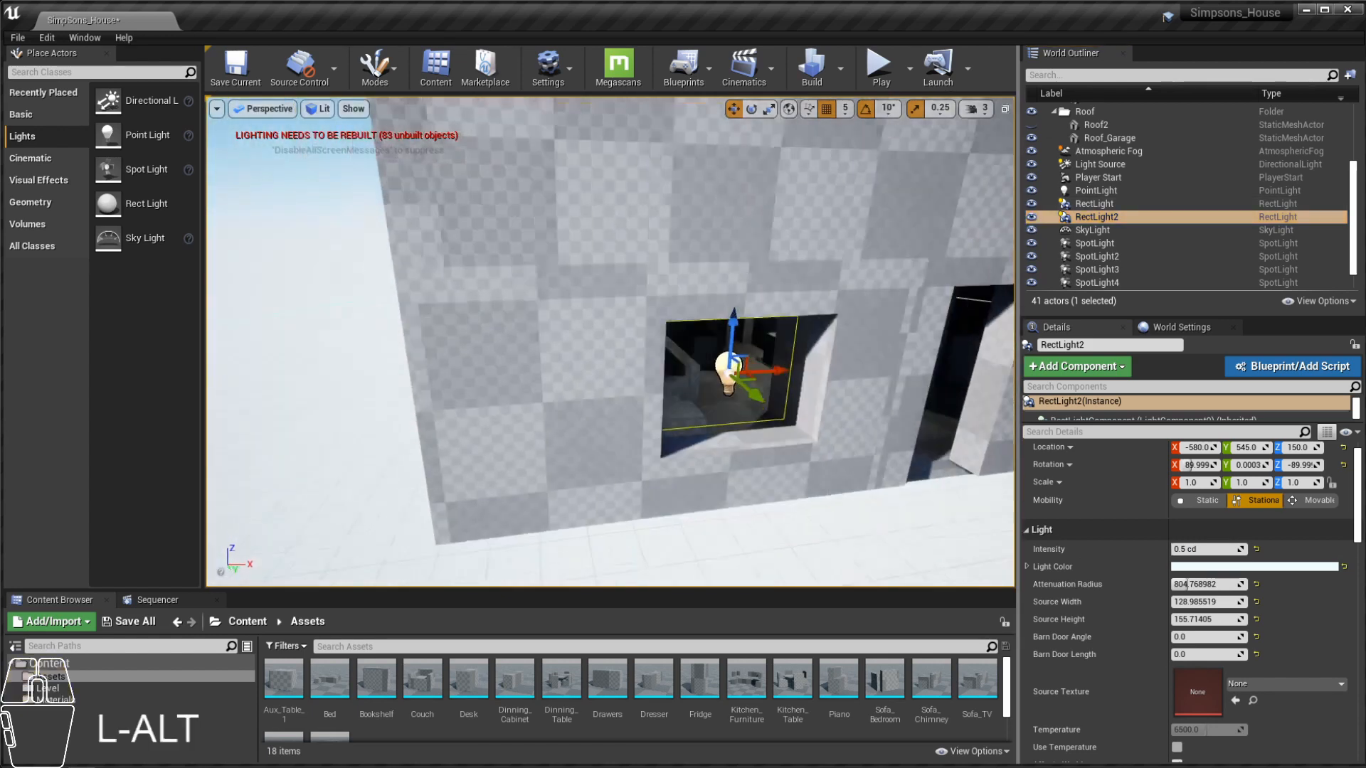
{"action": "middle_click_drag", "start_coordinate": [947, 210], "coordinate": [1006, 221], "text": "alt"}
{"action": "middle_click_drag", "start_coordinate": [858, 371], "coordinate": [437, 349], "text": "alt"}
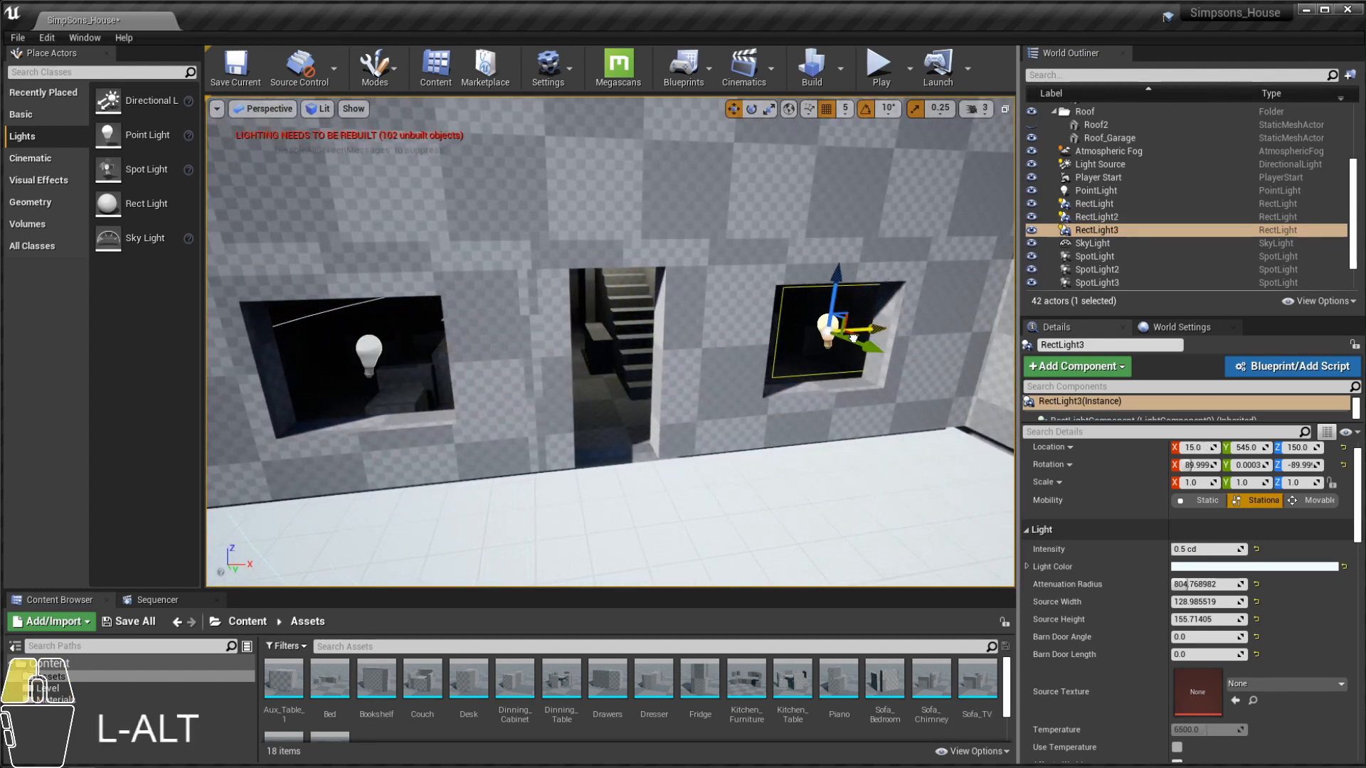
{"action": "key", "text": "f"}
{"action": "mouse_move", "coordinate": [863, 379]}
{"action": "left_mouse_down", "text": "alt"}
{"action": "mouse_move", "coordinate": [641, 413]}
{"action": "mouse_move", "coordinate": [864, 387]}
{"action": "left_mouse_up", "text": "alt"}
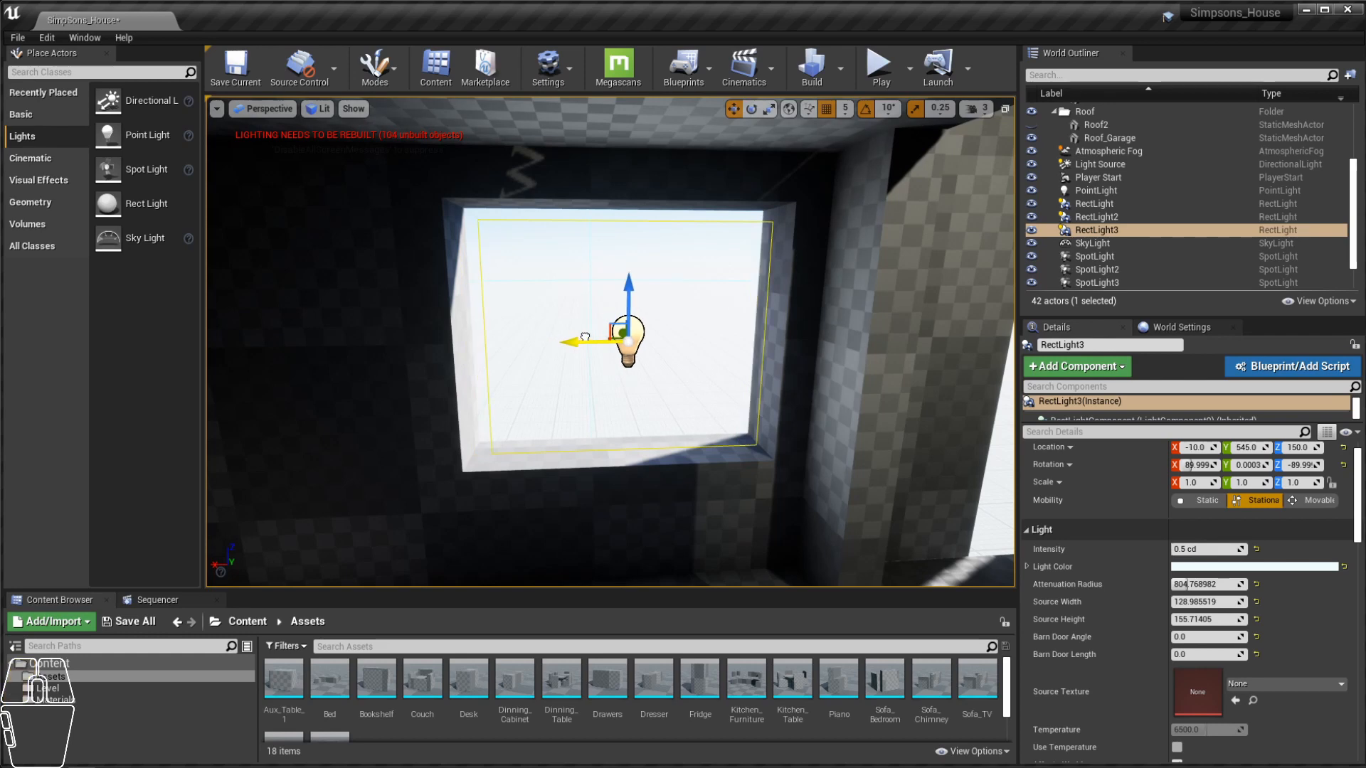
{"action": "left_click_drag", "start_coordinate": [864, 386], "coordinate": [498, 381], "text": "alt"}
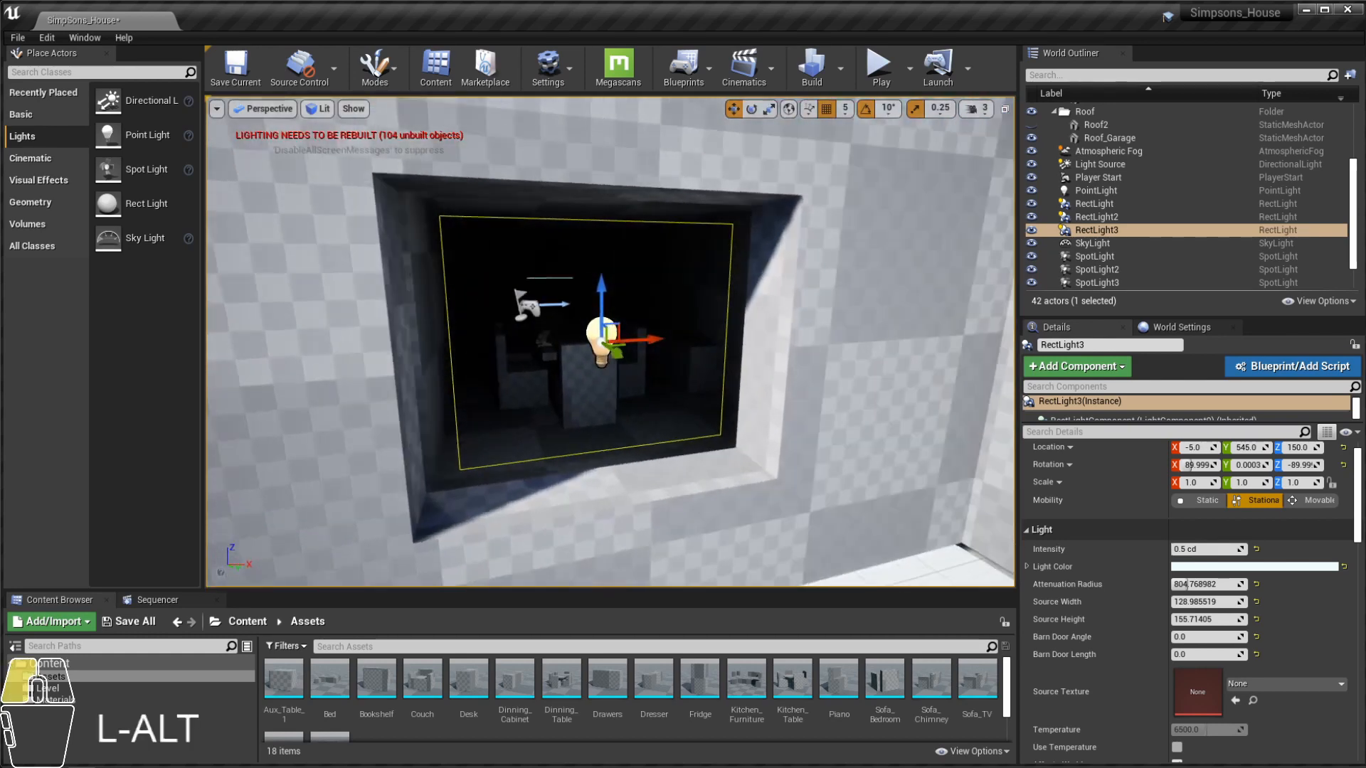
{"action": "right_click_drag", "start_coordinate": [498, 380], "coordinate": [584, 386], "text": "alt"}
Step: Compare the second front room with its new rect light hidden and shown, and set that light's intensity to 0.8 cd
{"action": "left_click", "coordinate": [1032, 231]}
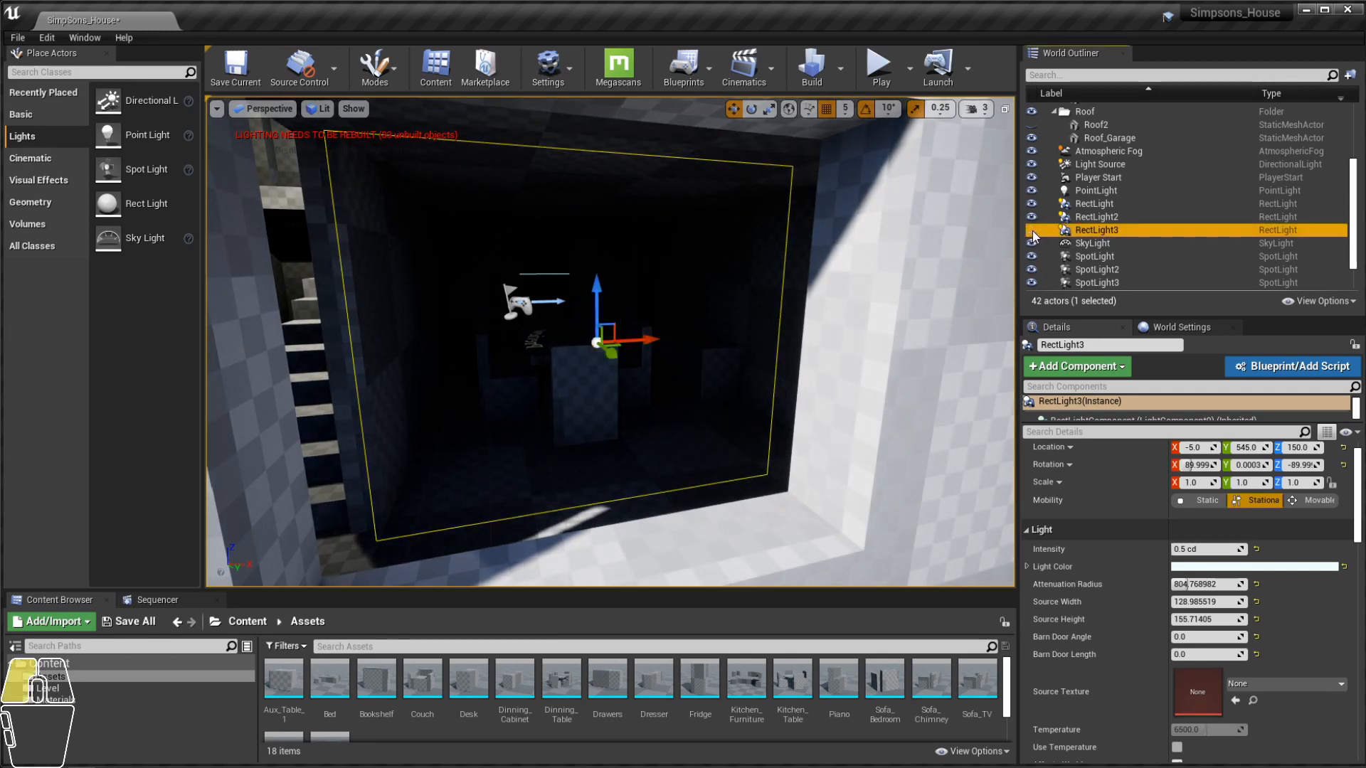
{"action": "left_click", "coordinate": [1032, 231]}
{"action": "left_click_drag", "start_coordinate": [654, 388], "coordinate": [533, 393], "text": "alt"}
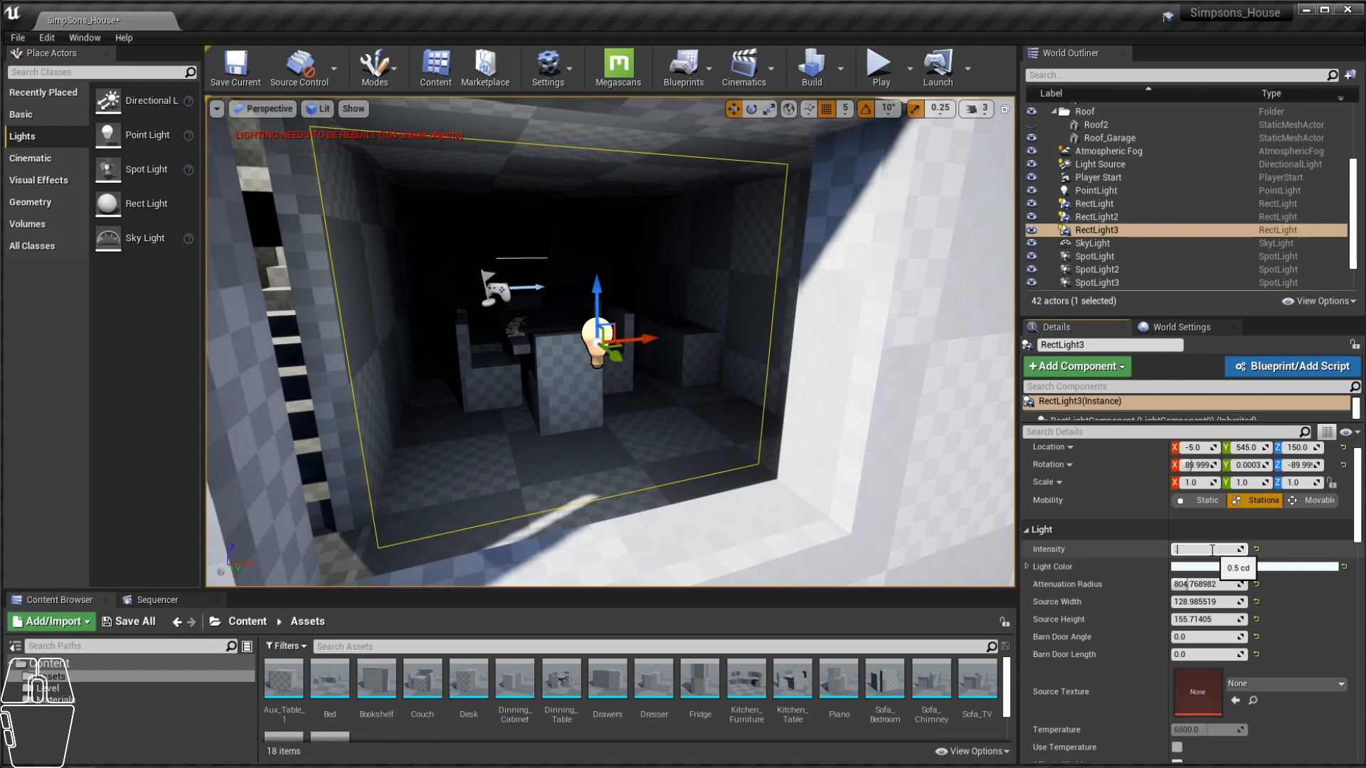
{"action": "type", "text": "0.8"}
{"action": "key", "text": "Return"}
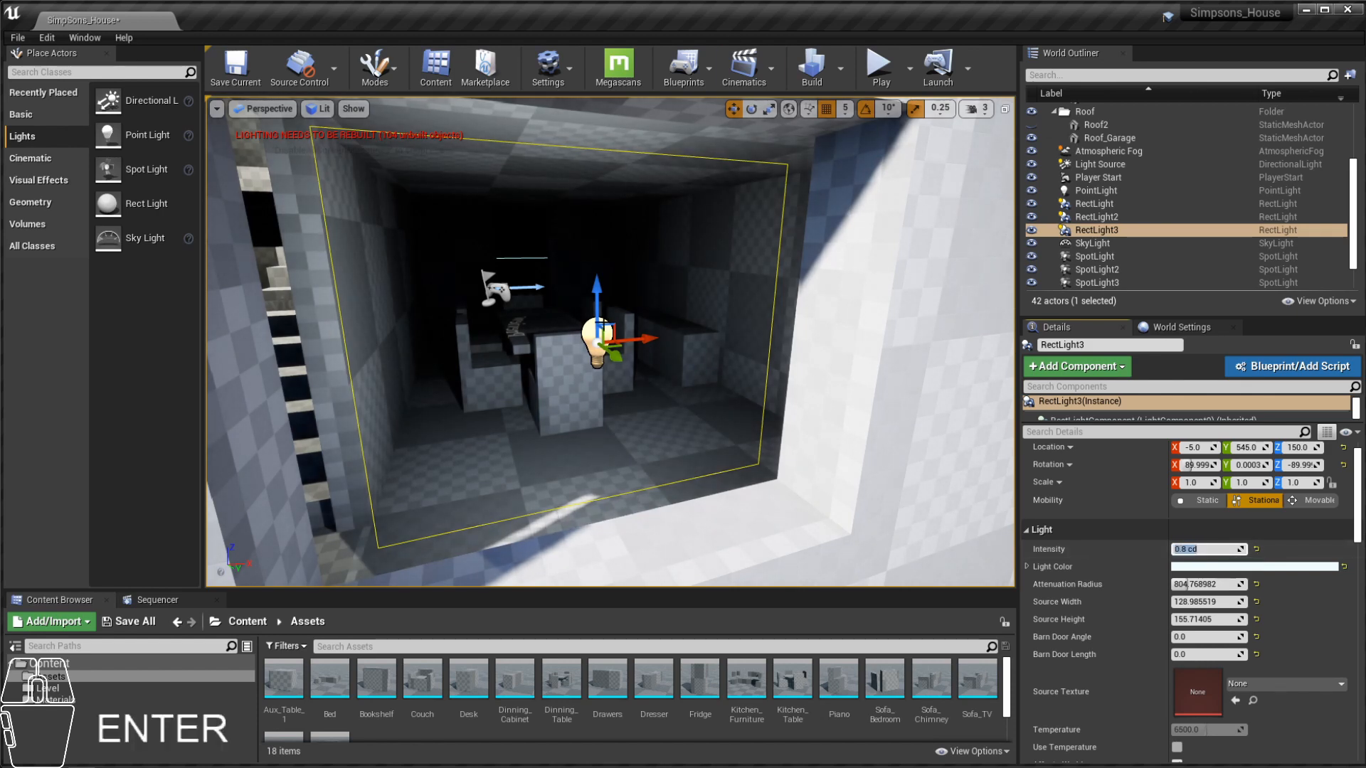
Step: Hide the second-level walls and the second-floor mesh to expose the ground-floor rooms from above
{"action": "scroll", "coordinate": [604, 325], "scroll_direction": "down", "scroll_amount": 8}
{"action": "left_click_drag", "start_coordinate": [504, 268], "coordinate": [591, 280], "text": "alt"}
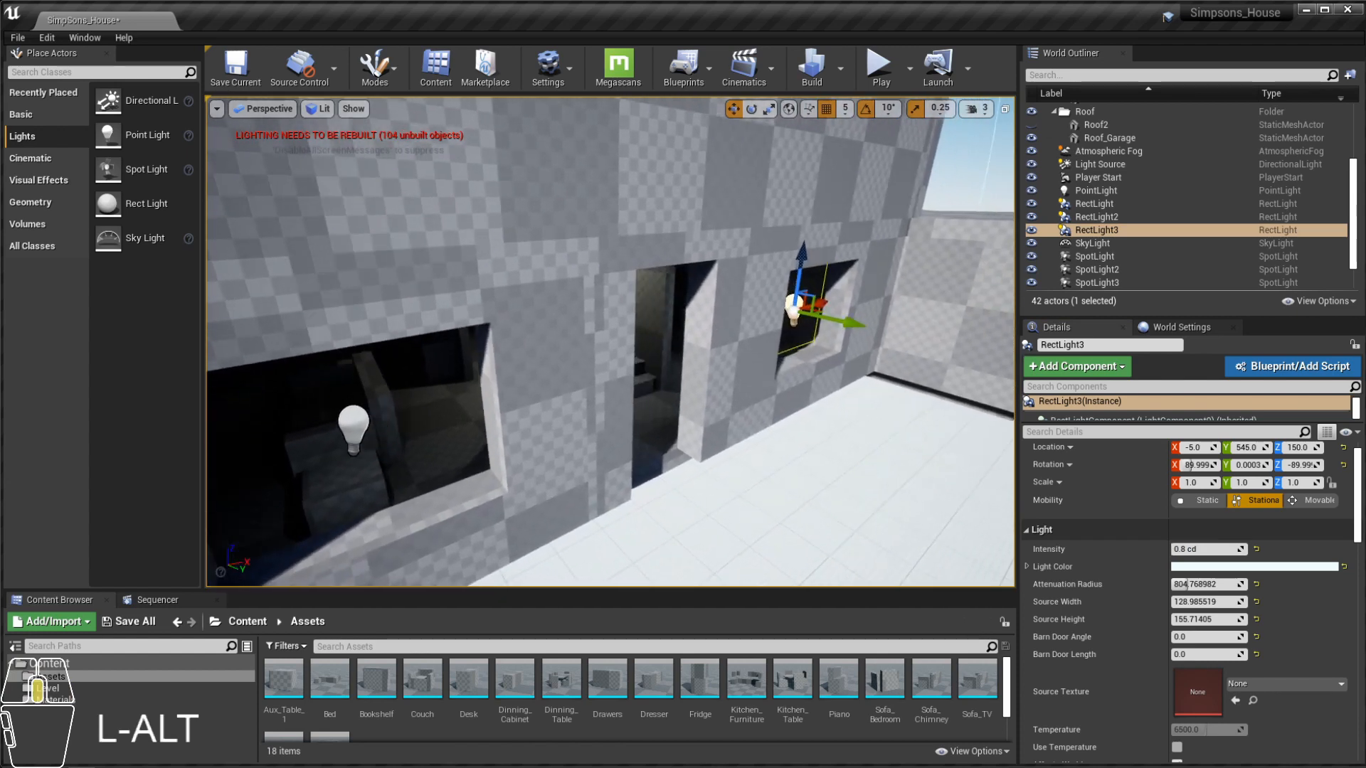
{"action": "middle_click_drag", "start_coordinate": [503, 272], "coordinate": [594, 268], "text": "alt"}
{"action": "scroll", "coordinate": [700, 289], "scroll_direction": "up", "scroll_amount": 3}
{"action": "left_click_drag", "start_coordinate": [701, 289], "coordinate": [524, 312], "text": "alt"}
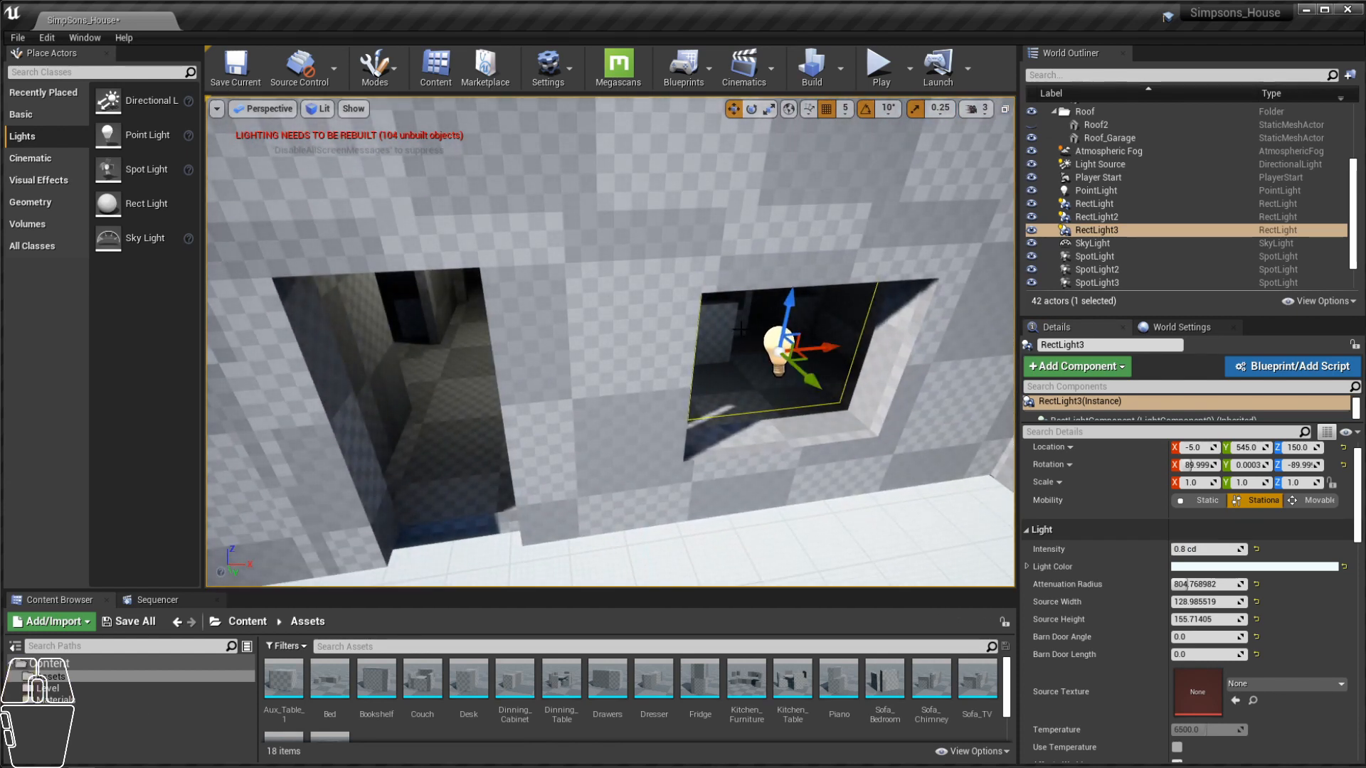
{"action": "scroll", "coordinate": [741, 329], "scroll_direction": "down", "scroll_amount": 9}
{"action": "left_click_drag", "start_coordinate": [504, 280], "coordinate": [559, 274], "text": "alt"}
{"action": "left_click", "coordinate": [506, 231], "text": "alt"}
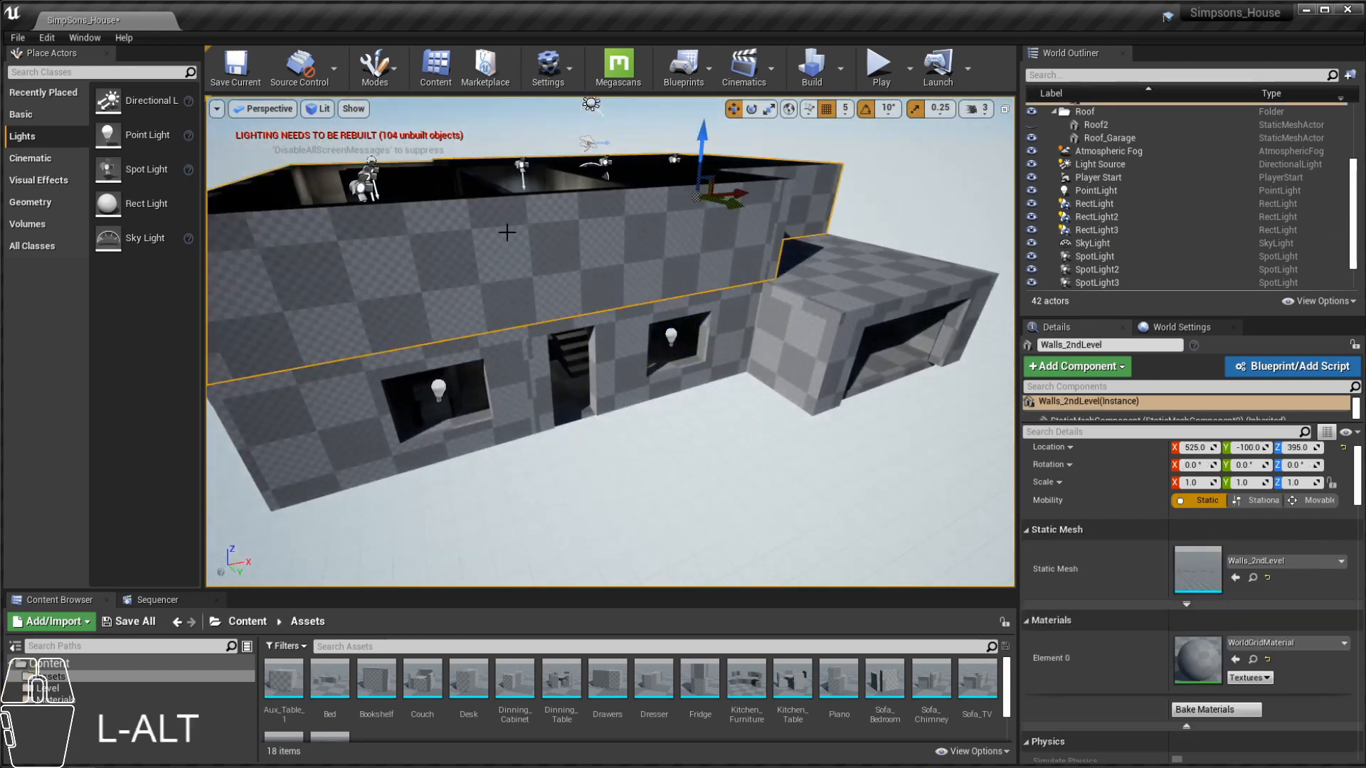
{"action": "key", "text": "h"}
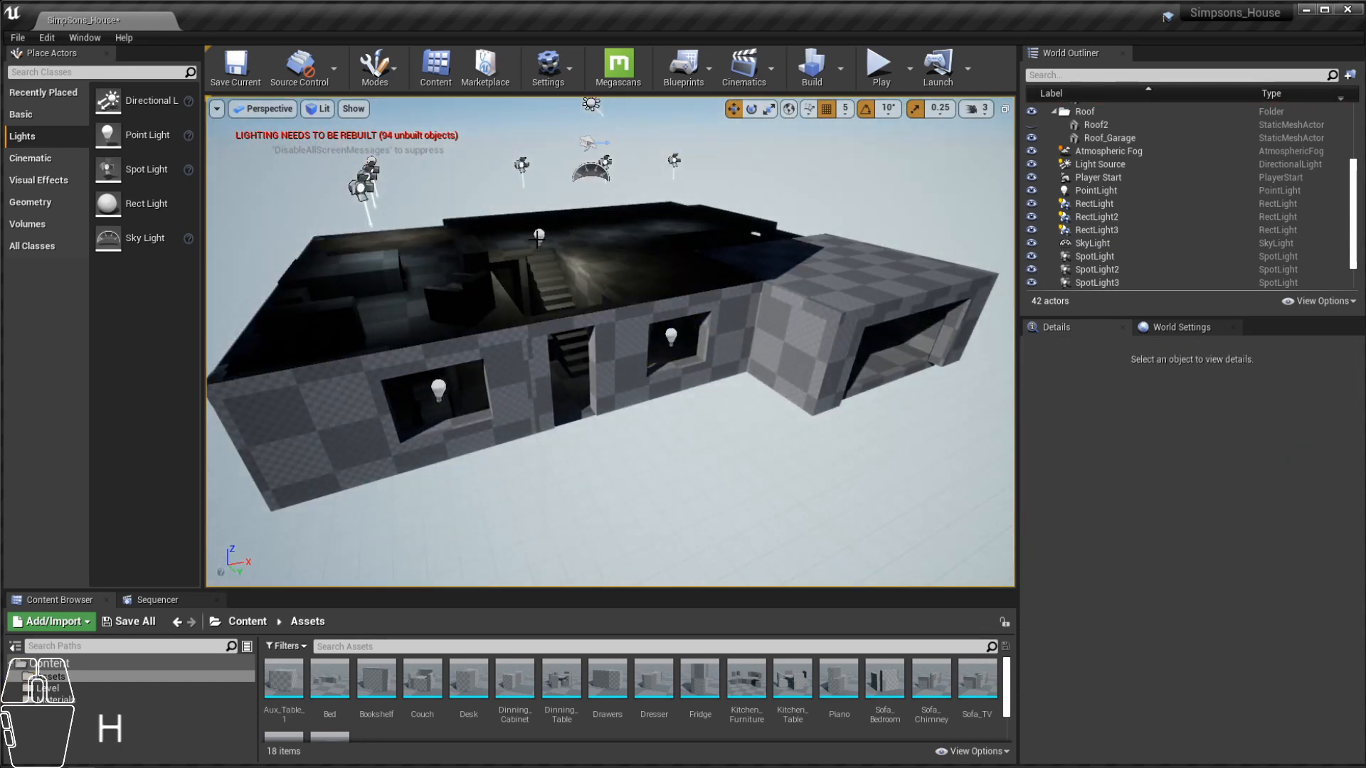
{"action": "left_click_drag", "start_coordinate": [561, 228], "coordinate": [427, 263], "text": "alt"}
{"action": "left_click", "coordinate": [426, 266], "text": "alt"}
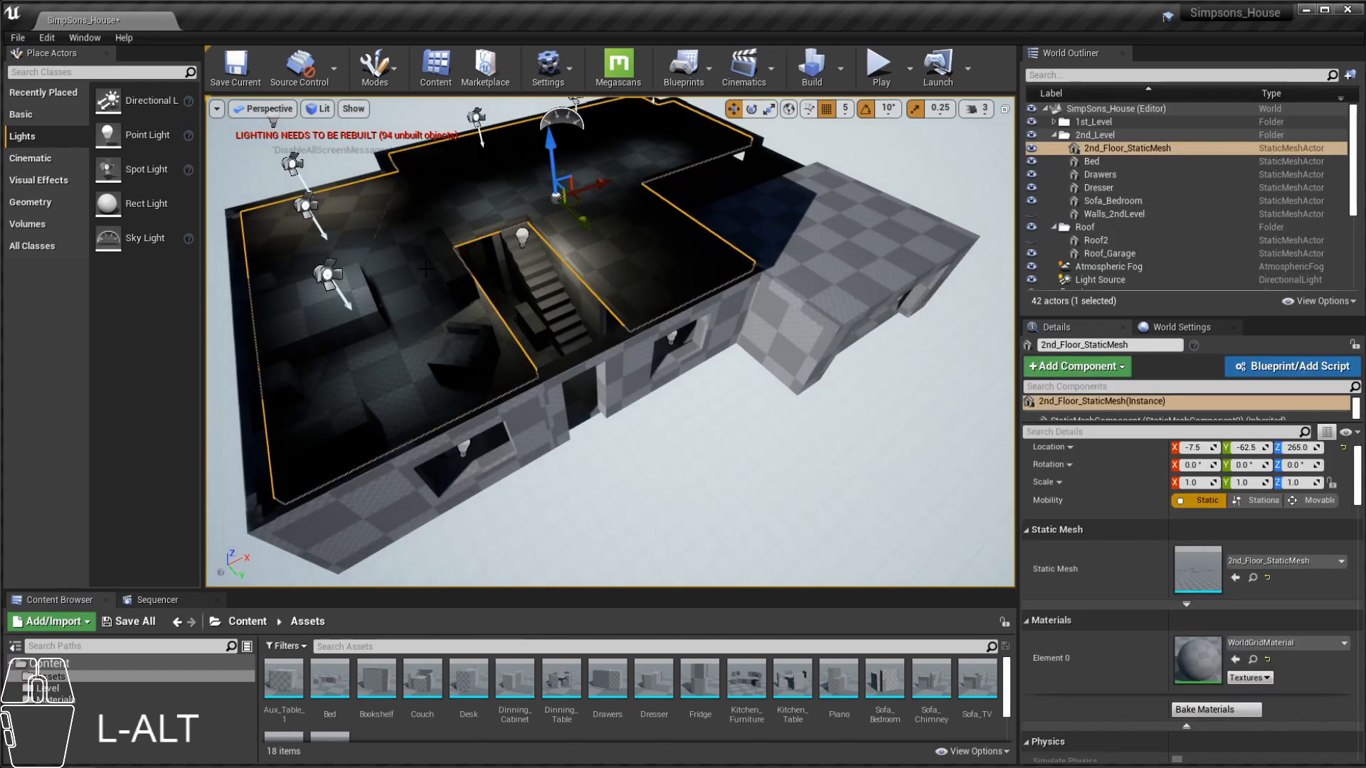
{"action": "key", "text": "h"}
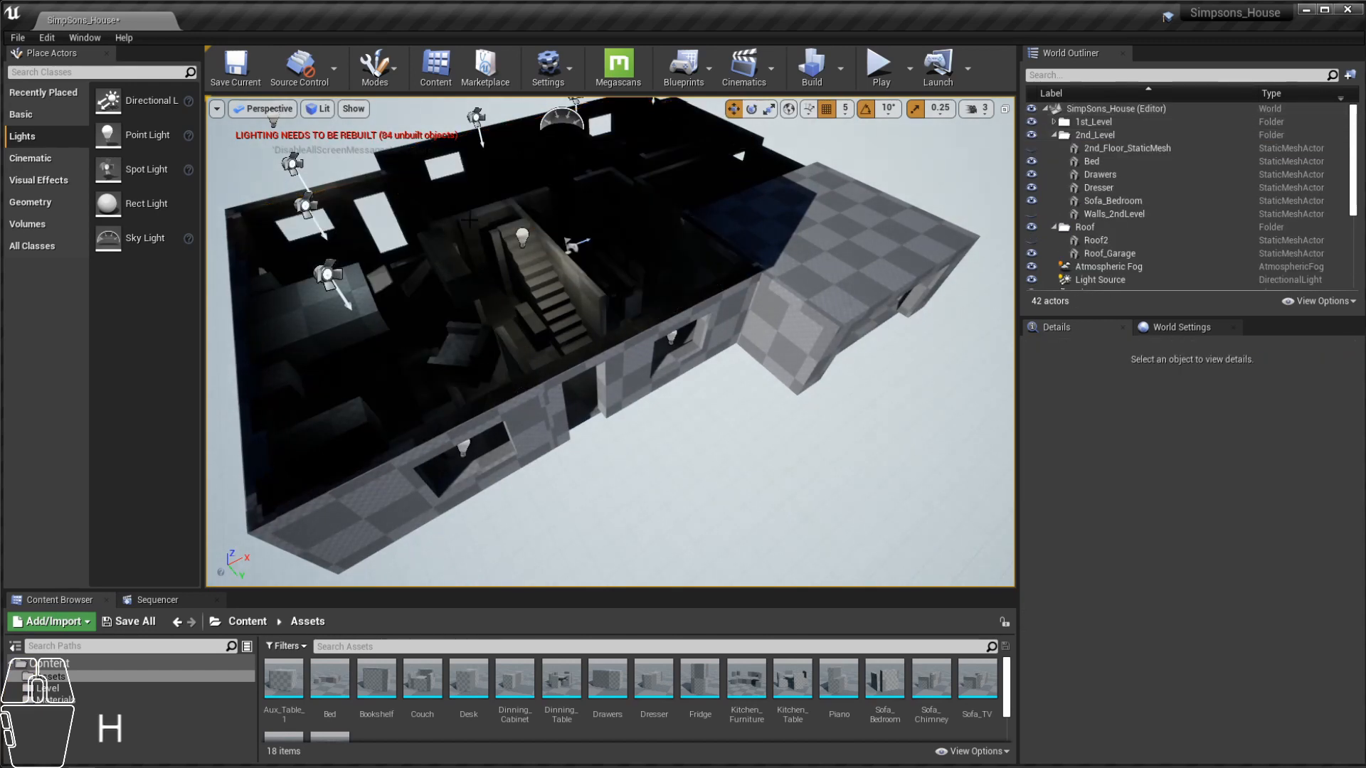
Step: Duplicate the rect light of the front window beside the garage across to the rear wall, at about Y -600
{"action": "left_click", "coordinate": [672, 340]}
{"action": "left_click_drag", "start_coordinate": [672, 341], "coordinate": [532, 231], "text": "alt"}
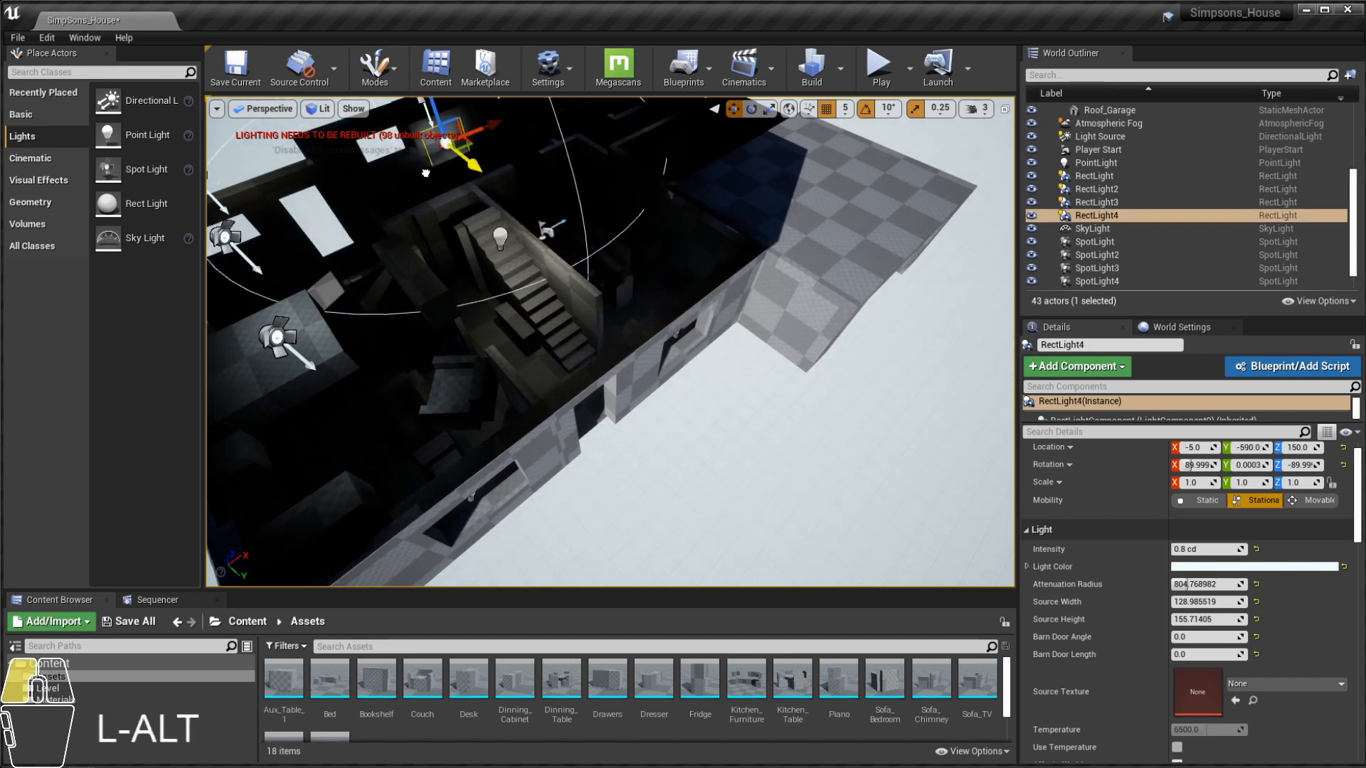
{"action": "key", "text": "f"}
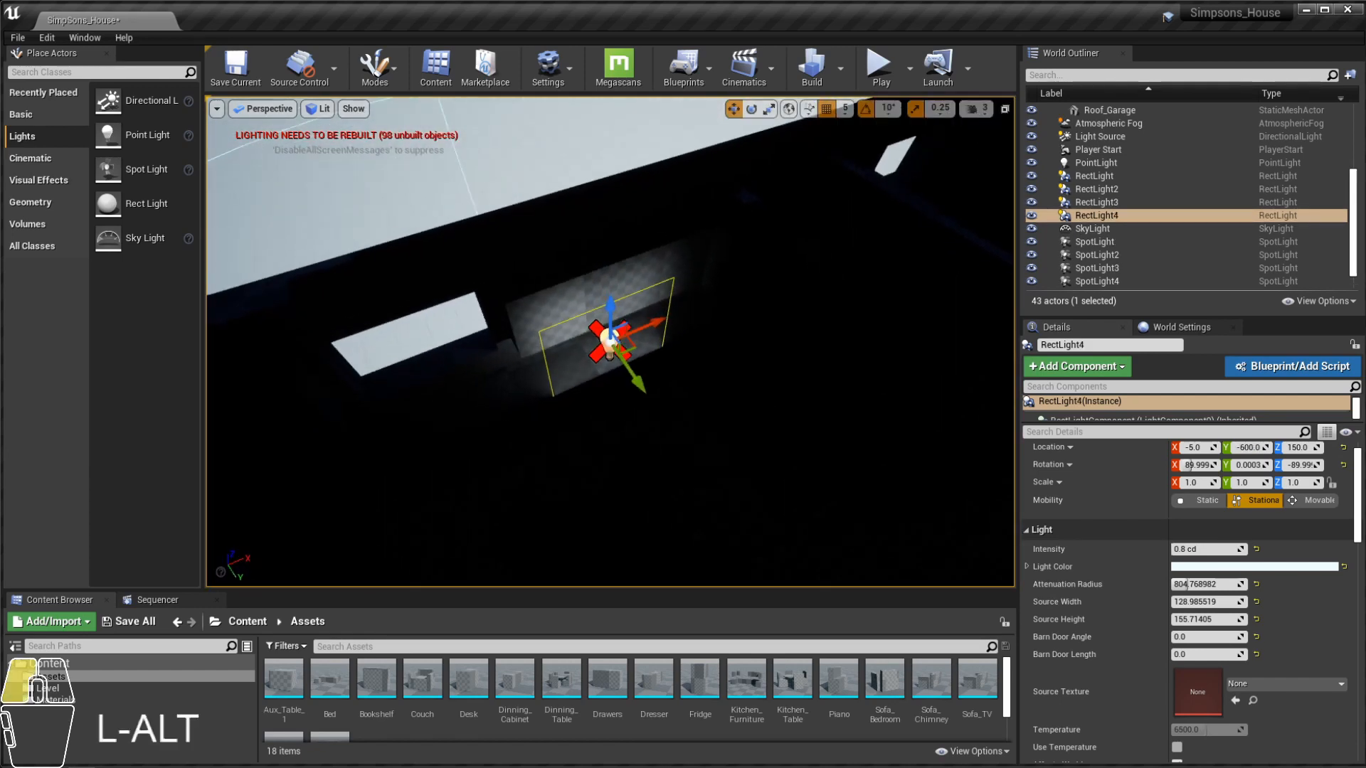
{"action": "key", "text": "f"}
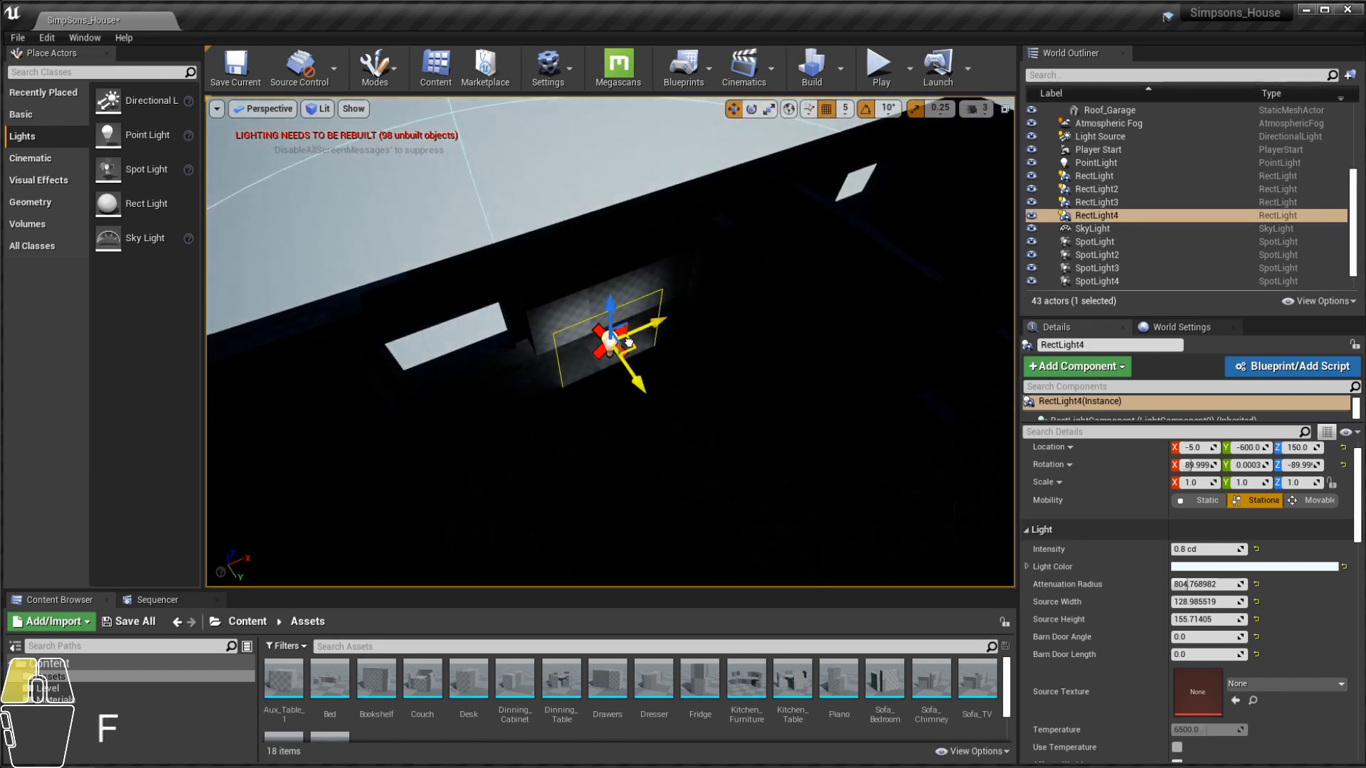
Step: Turn the rear rect light 180° to face indoors and place it in the rear window at about X -200, Y -670
{"action": "left_click_drag", "start_coordinate": [629, 342], "coordinate": [458, 353]}
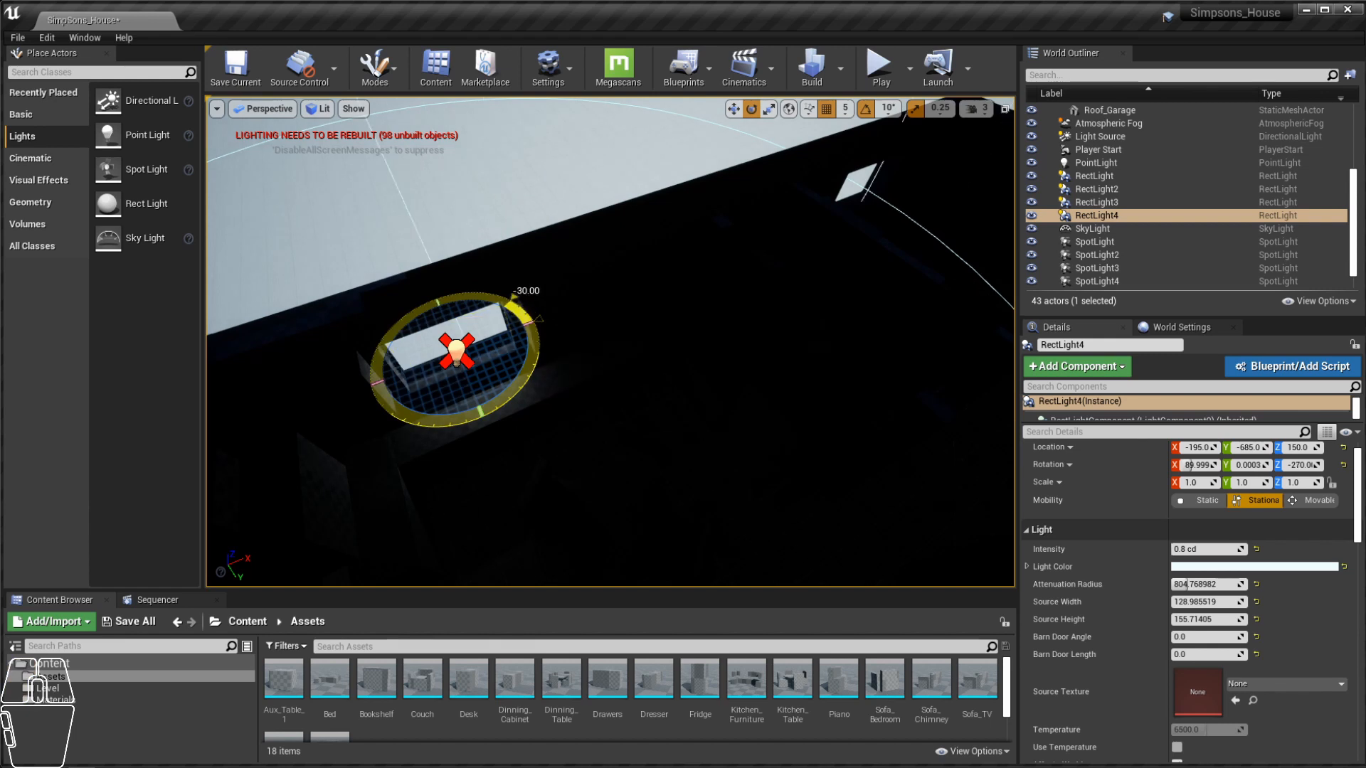
{"action": "left_click_drag", "start_coordinate": [612, 341], "coordinate": [527, 345], "text": "alt"}
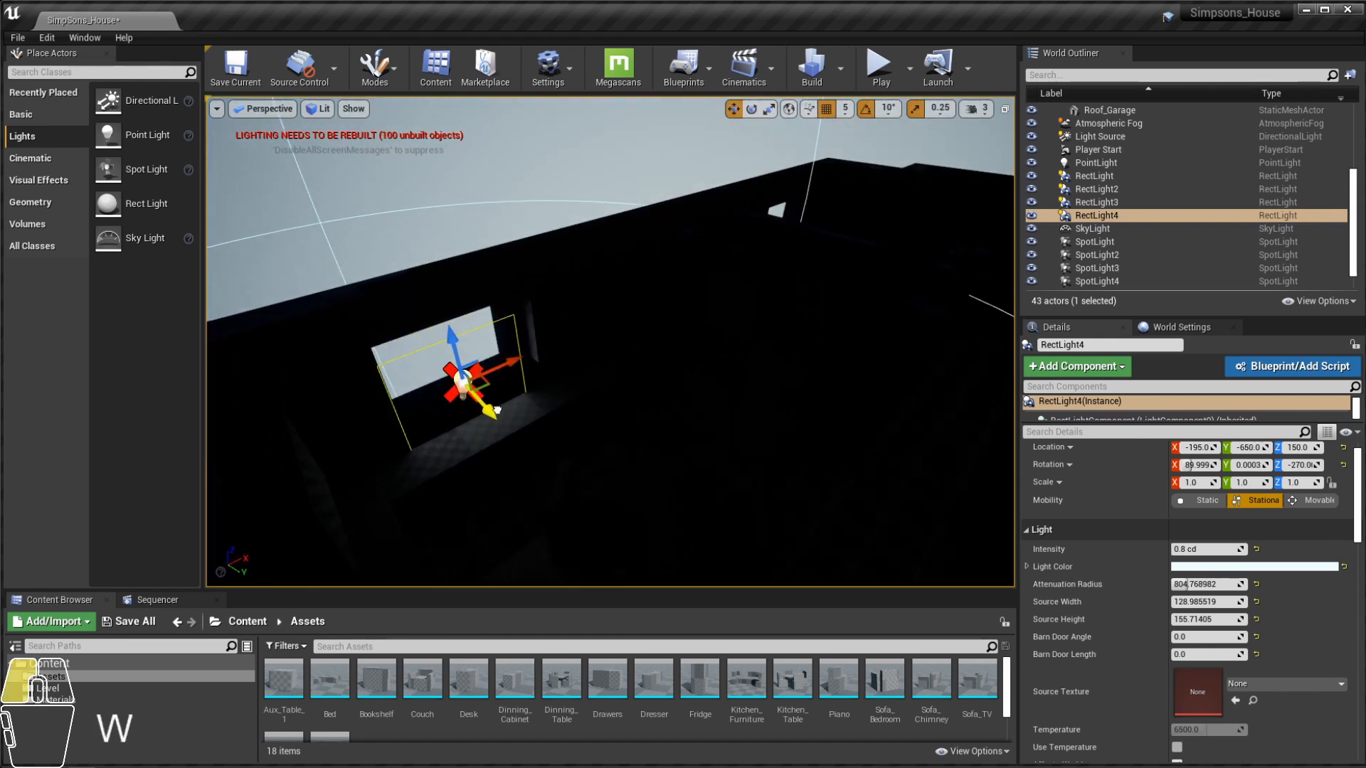
{"action": "key", "text": "alt+j"}
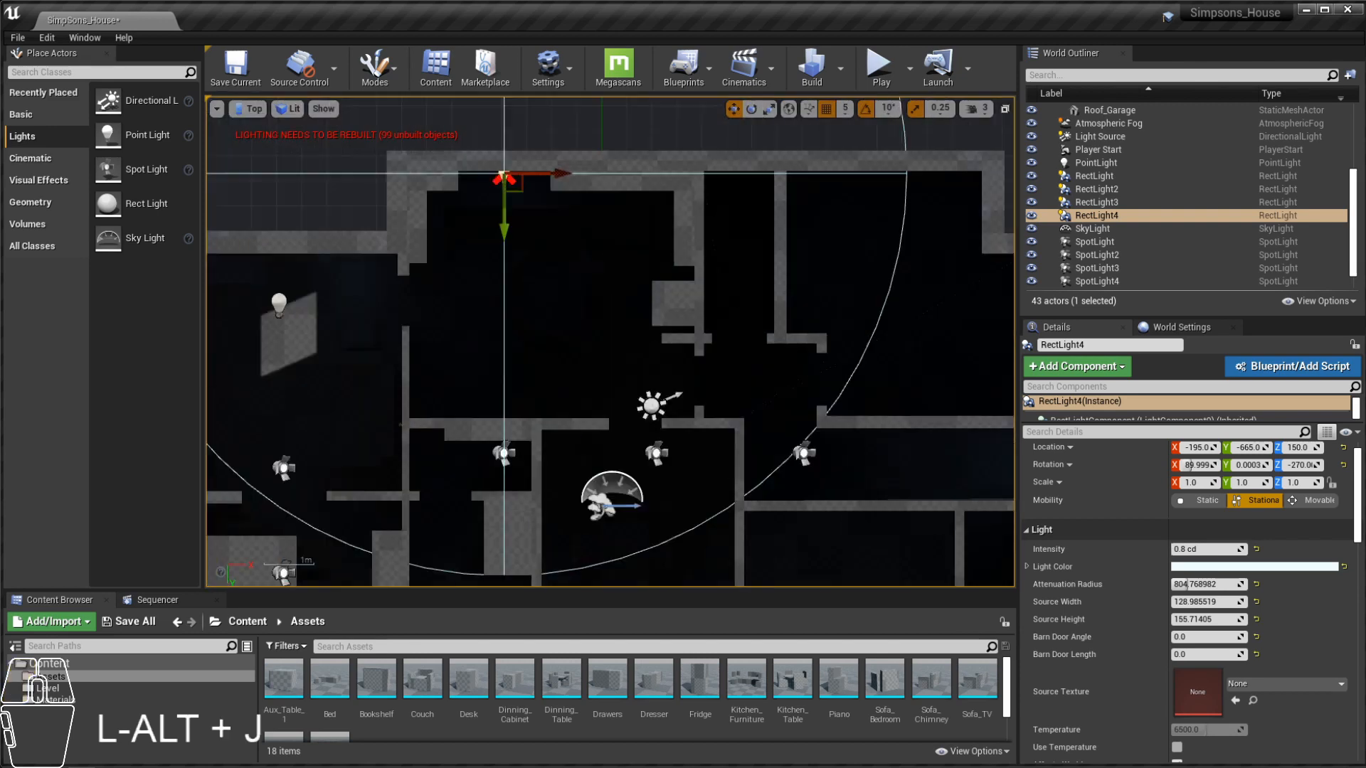
{"action": "key", "text": "f"}
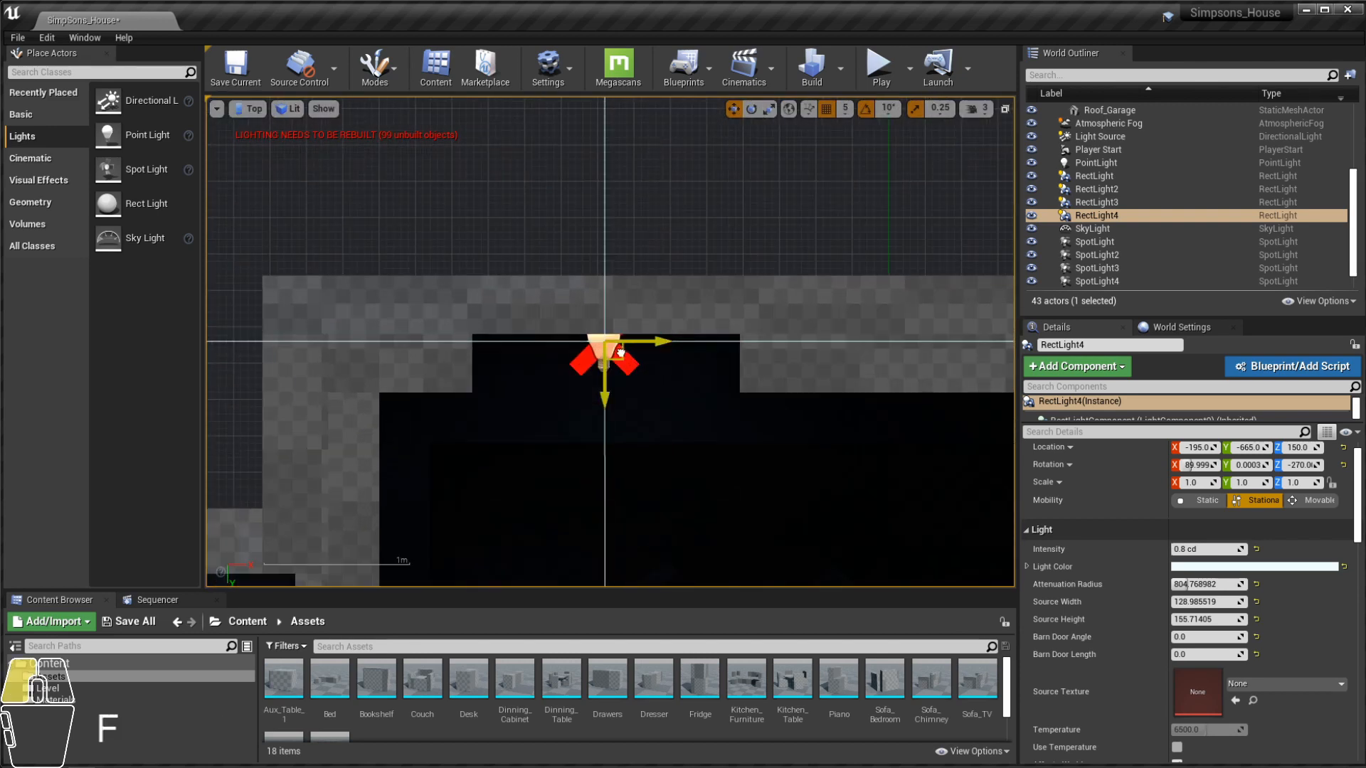
{"action": "key", "text": "alt+g"}
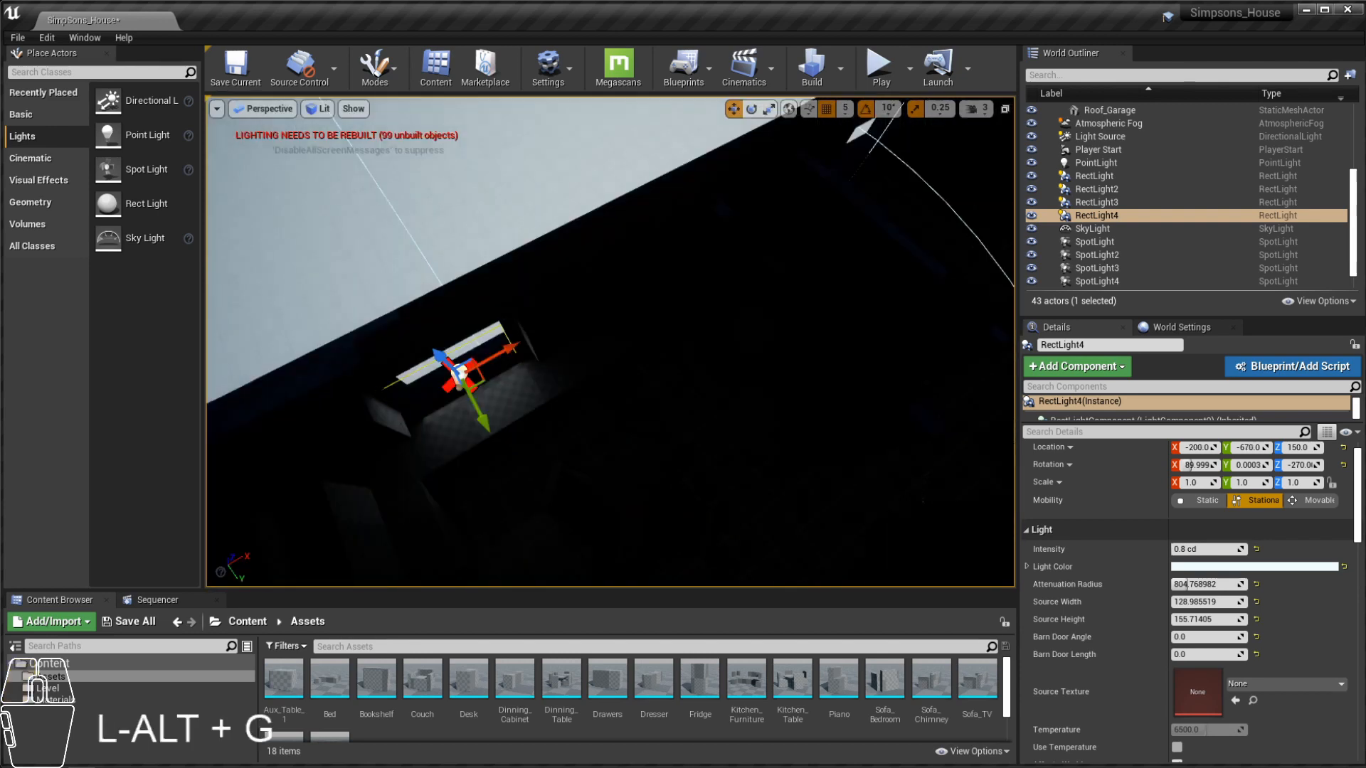
Step: Set the rear window light's mobility to Static and raise it to Z 175, level with the window opening
{"action": "left_click_drag", "start_coordinate": [614, 346], "coordinate": [592, 284], "text": "alt"}
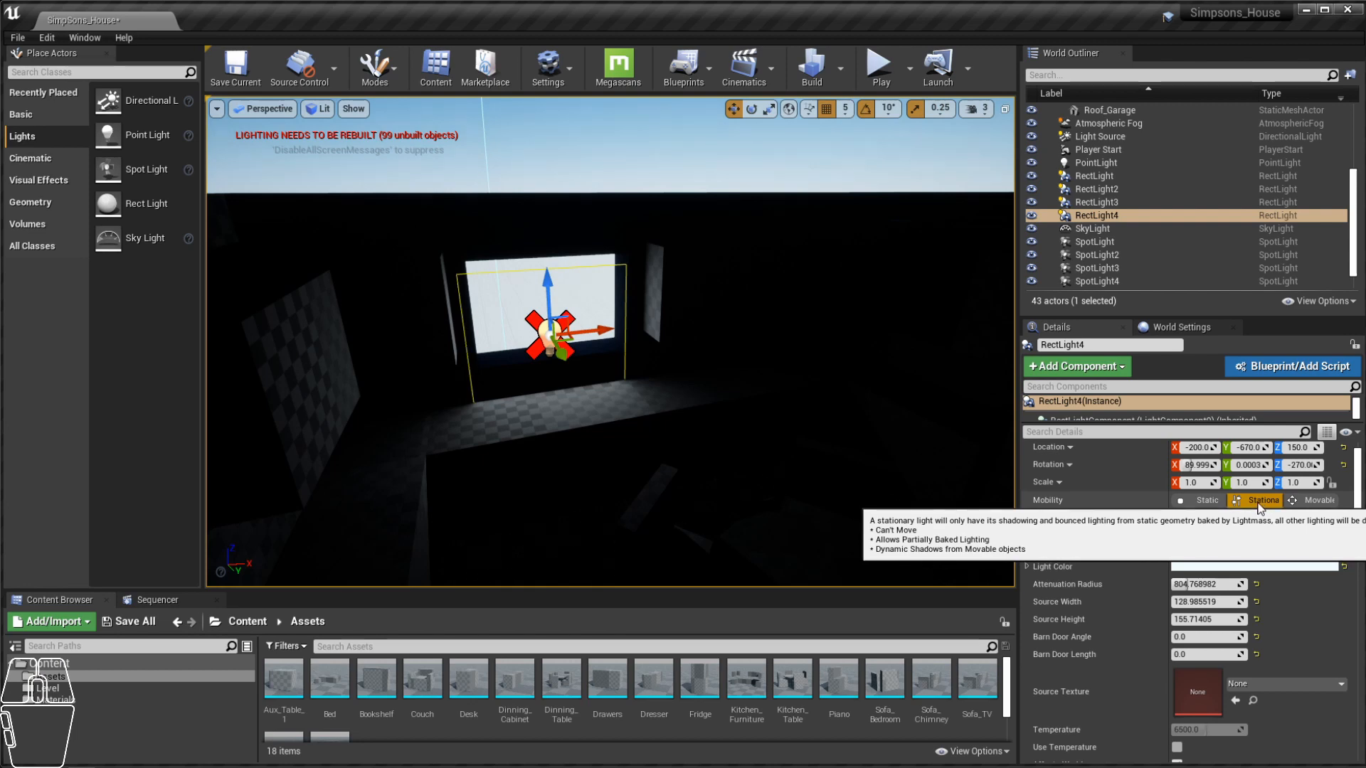
{"action": "scroll", "coordinate": [543, 305], "scroll_direction": "up", "scroll_amount": 5}
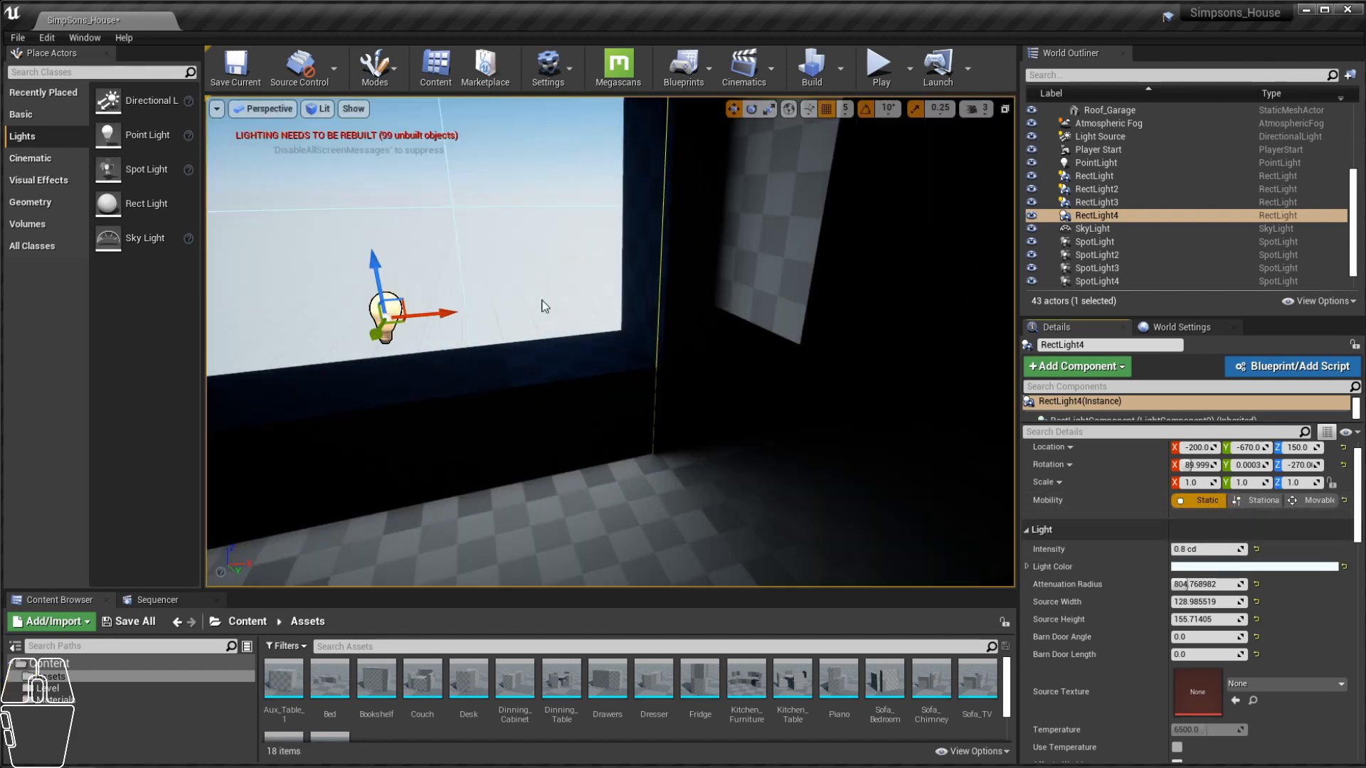
{"action": "scroll", "coordinate": [543, 305], "scroll_direction": "down", "scroll_amount": 5}
{"action": "mouse_move", "coordinate": [560, 311]}
{"action": "left_mouse_down", "text": "alt"}
{"action": "mouse_move", "coordinate": [569, 288]}
{"action": "mouse_move", "coordinate": [560, 311]}
{"action": "left_mouse_up", "text": "alt"}
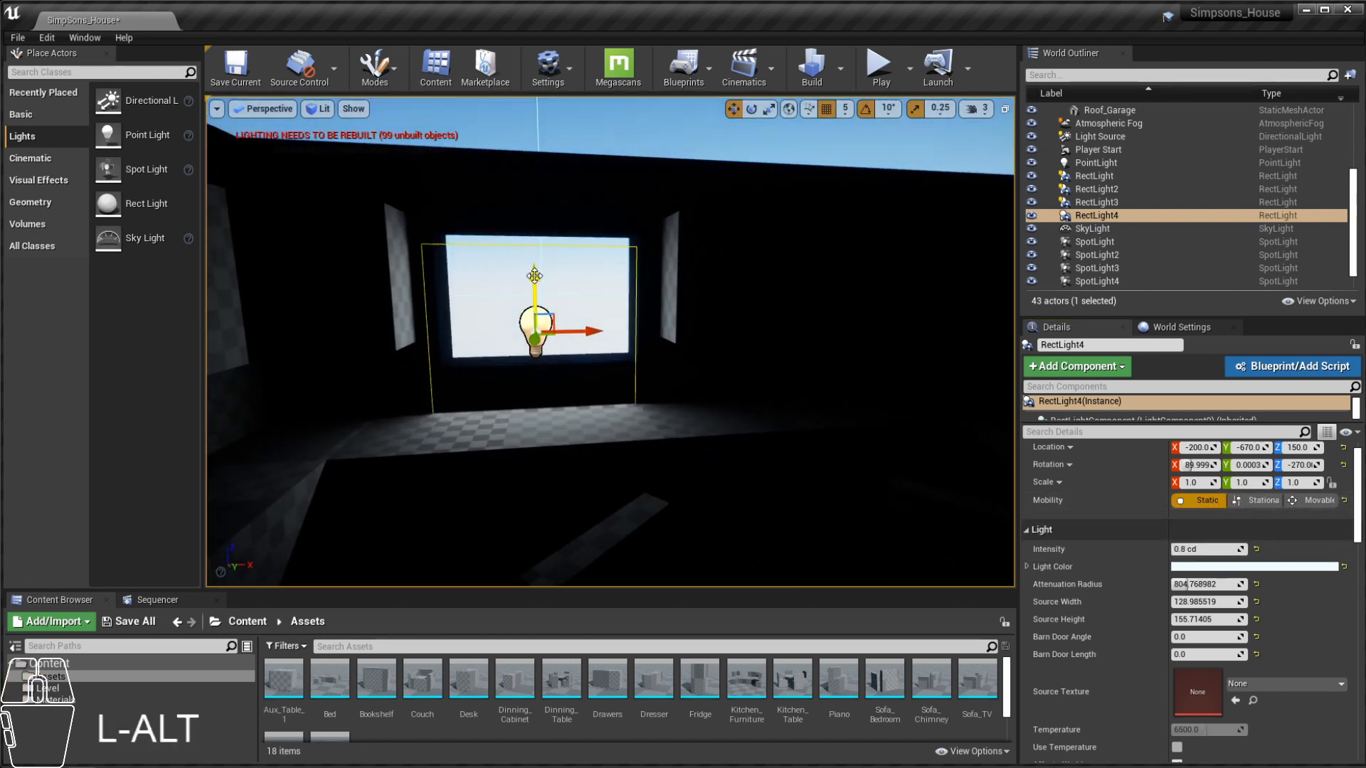
{"action": "left_click_drag", "start_coordinate": [533, 240], "coordinate": [662, 245], "text": "alt"}
{"action": "left_click_drag", "start_coordinate": [588, 333], "coordinate": [606, 333], "text": "alt"}
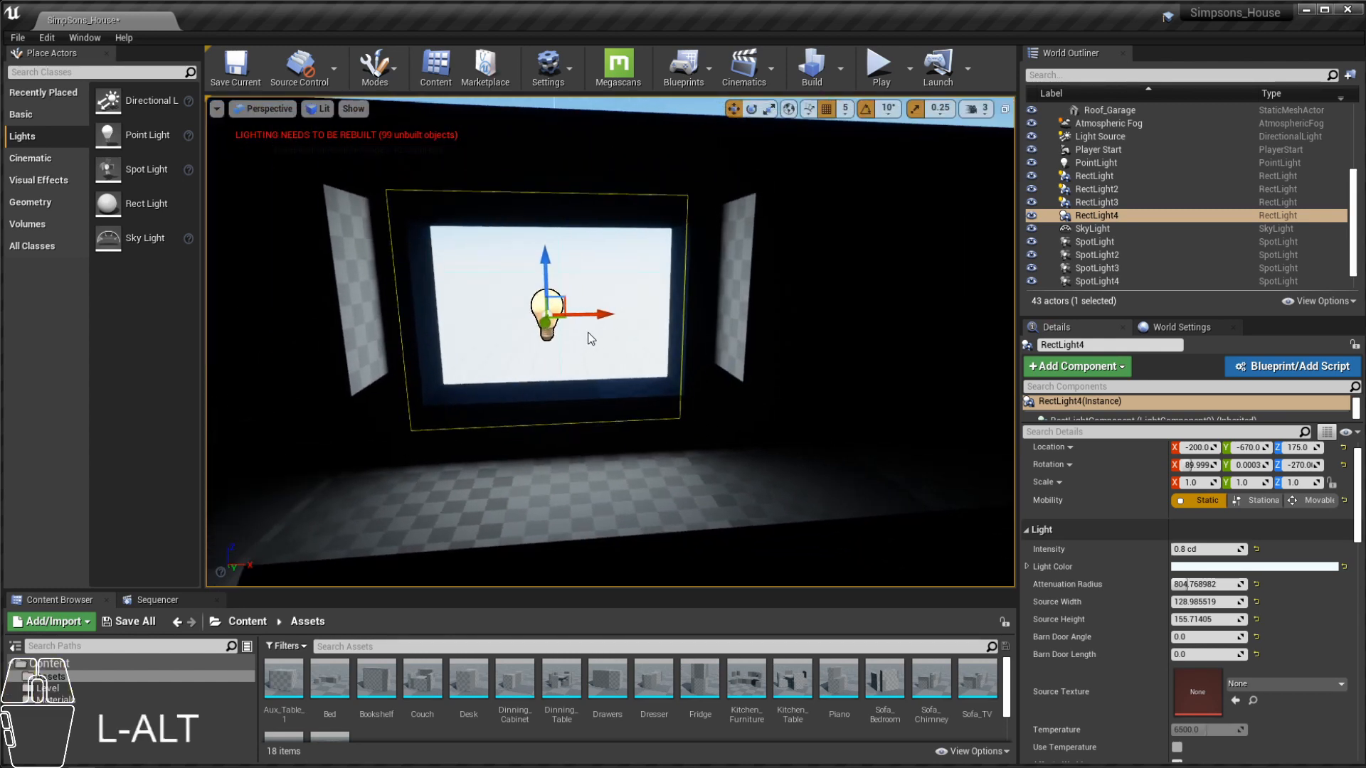
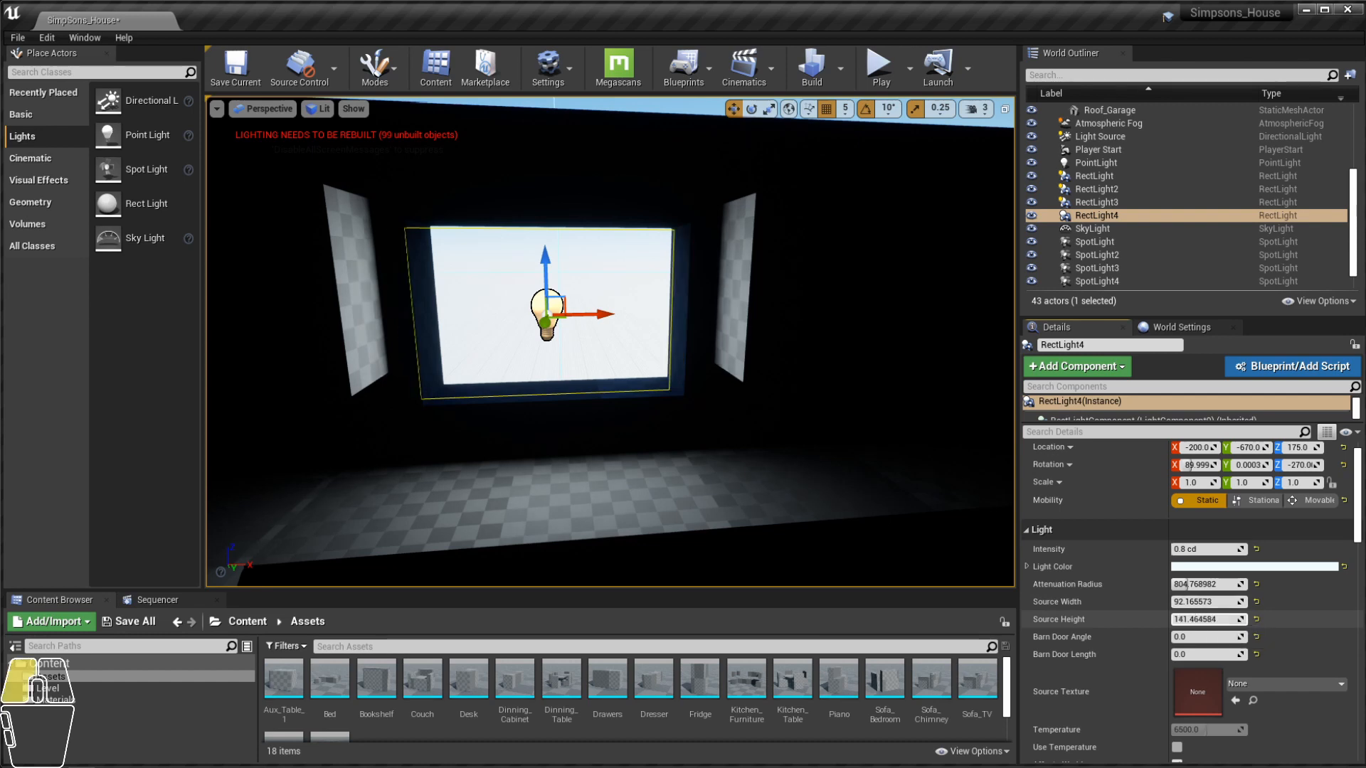
Step: Reduce the rear window light's source height to about 120 and centre it in the opening at X -195
{"action": "left_click_drag", "start_coordinate": [507, 338], "coordinate": [507, 356], "text": "alt"}
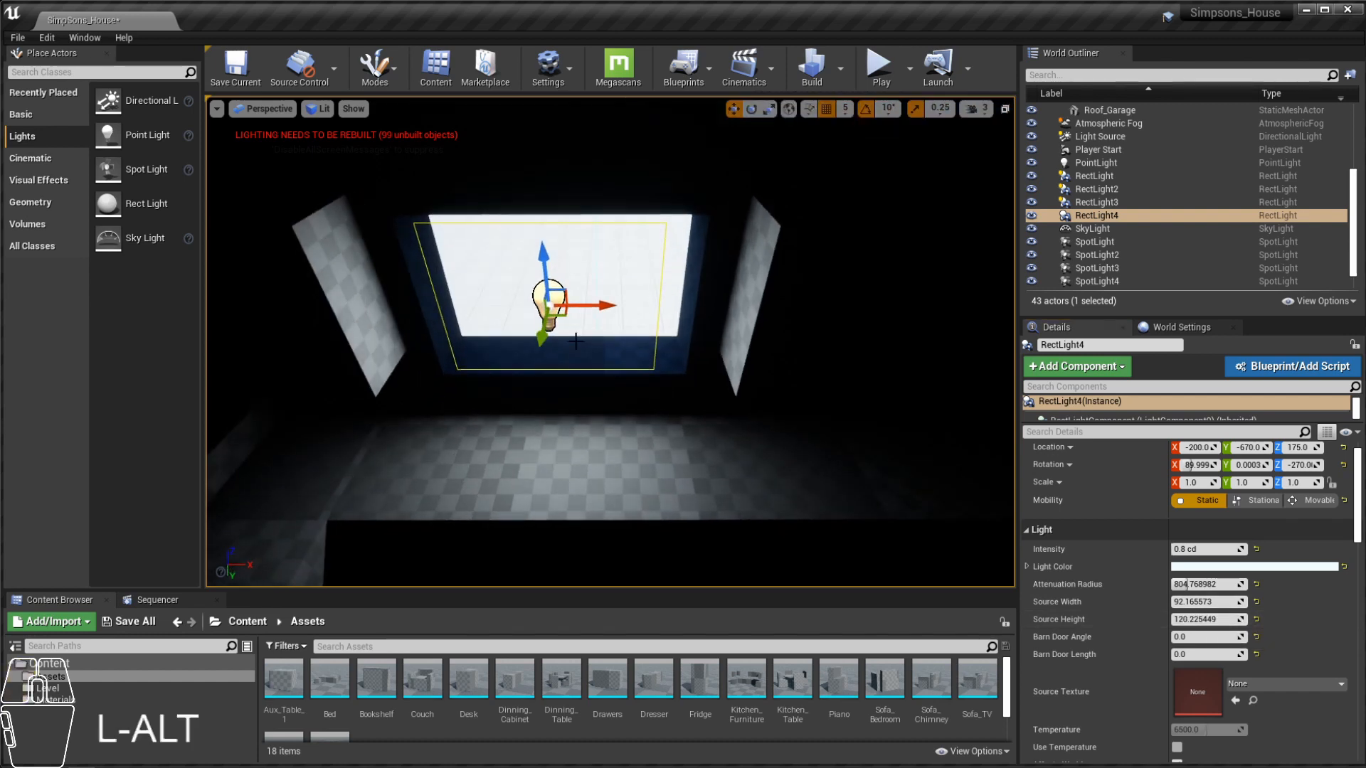
{"action": "left_click_drag", "start_coordinate": [587, 301], "coordinate": [608, 365], "text": "alt"}
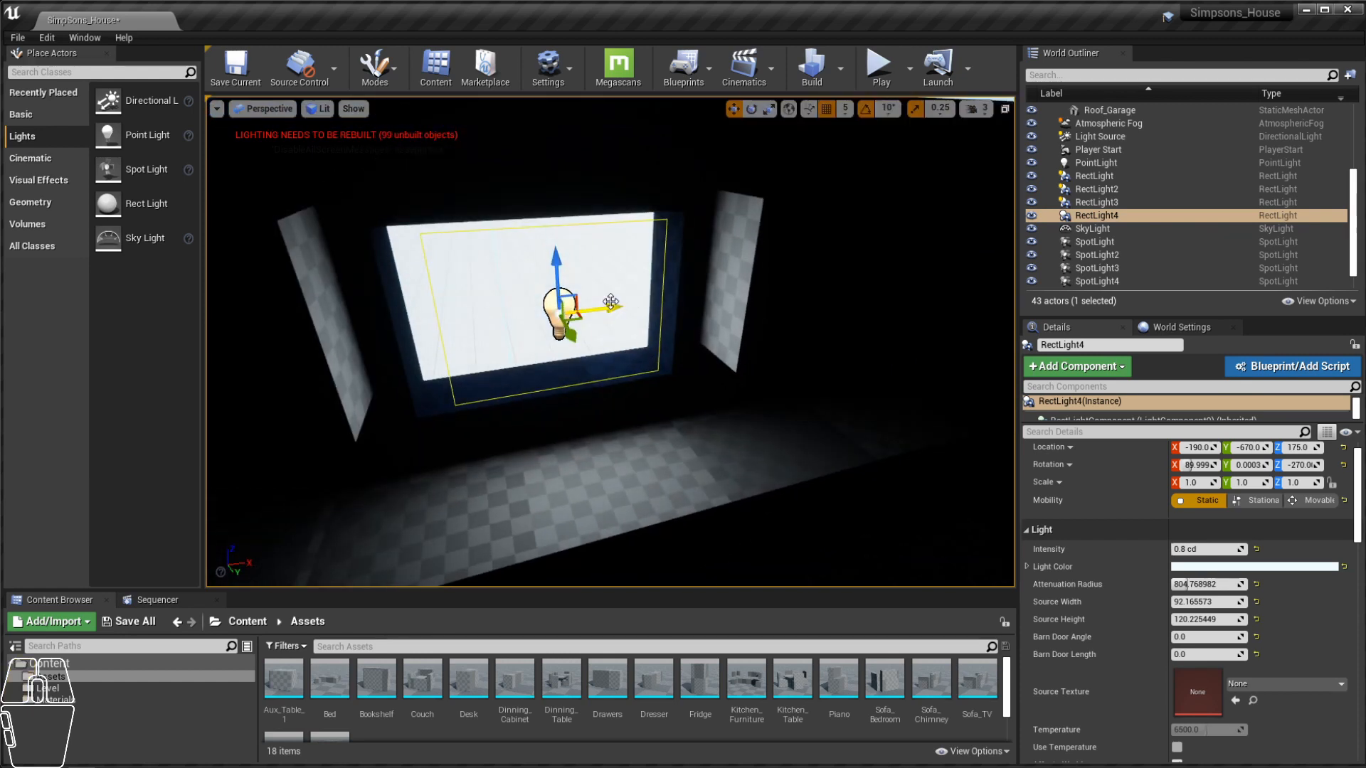
{"action": "left_click_drag", "start_coordinate": [610, 303], "coordinate": [603, 308]}
Step: Inspect the light settings of the two front window rect lights for comparison
{"action": "scroll", "coordinate": [605, 310], "scroll_direction": "down", "scroll_amount": 10}
{"action": "left_click_drag", "start_coordinate": [612, 523], "coordinate": [866, 491], "text": "alt"}
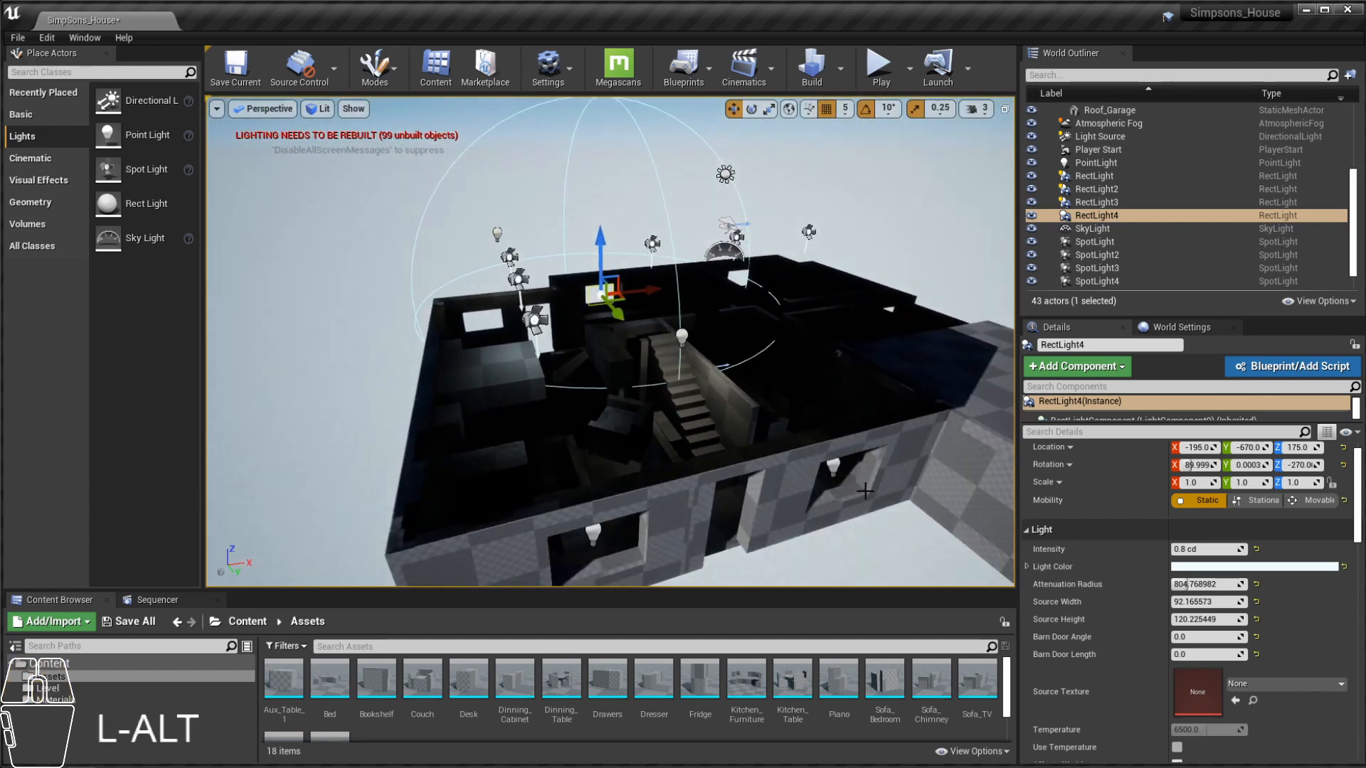
{"action": "left_click", "coordinate": [833, 466]}
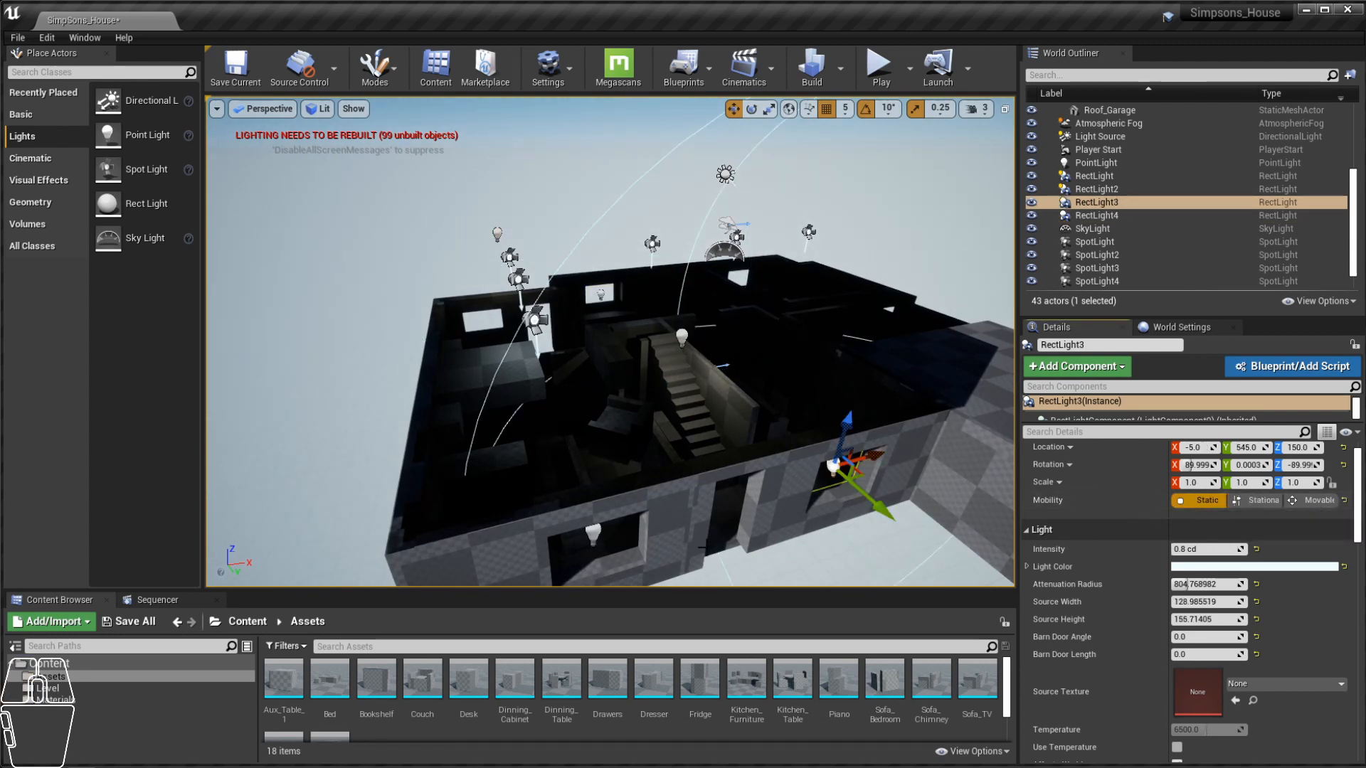
{"action": "left_click", "coordinate": [595, 531]}
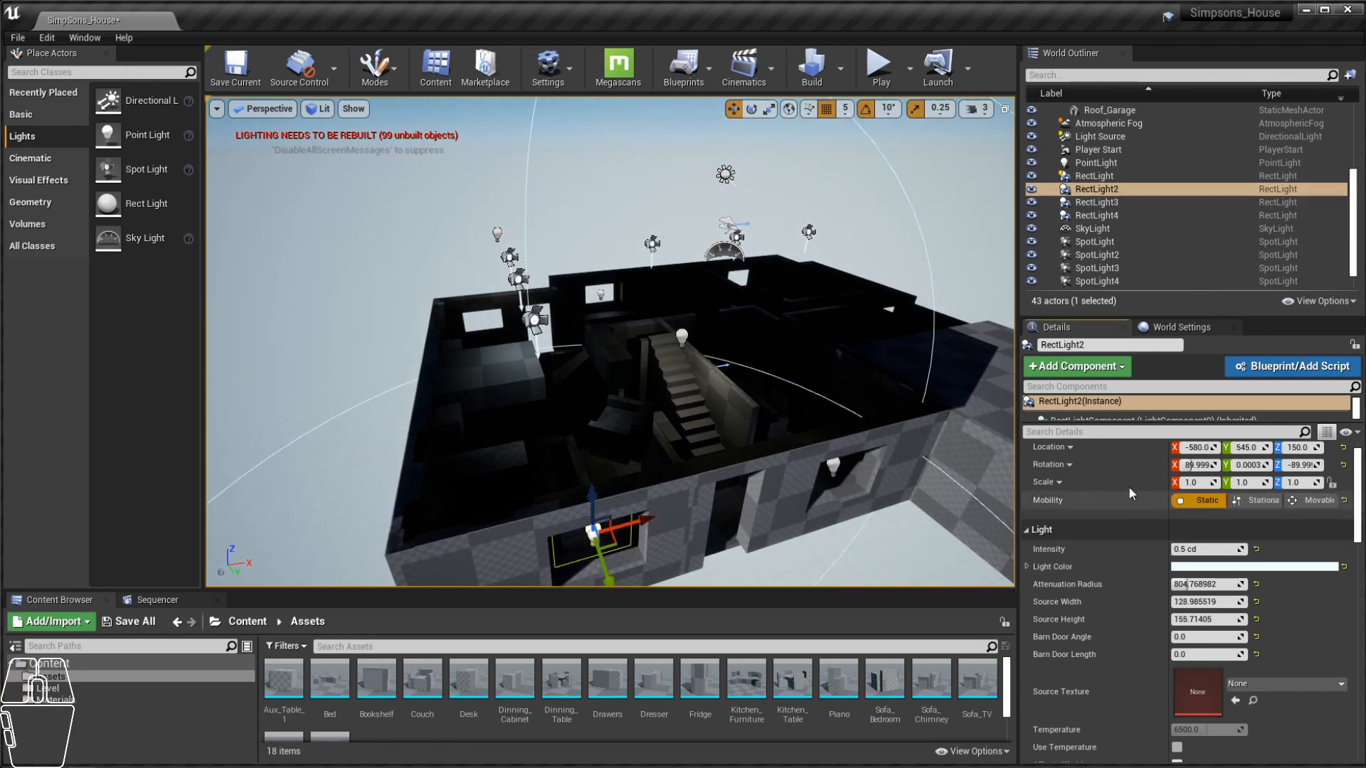
Step: Duplicate the rear window rect light along the rear wall into the other rear window, at about X 565
{"action": "left_click", "coordinate": [600, 294]}
{"action": "scroll", "coordinate": [600, 294], "scroll_direction": "up", "scroll_amount": 8}
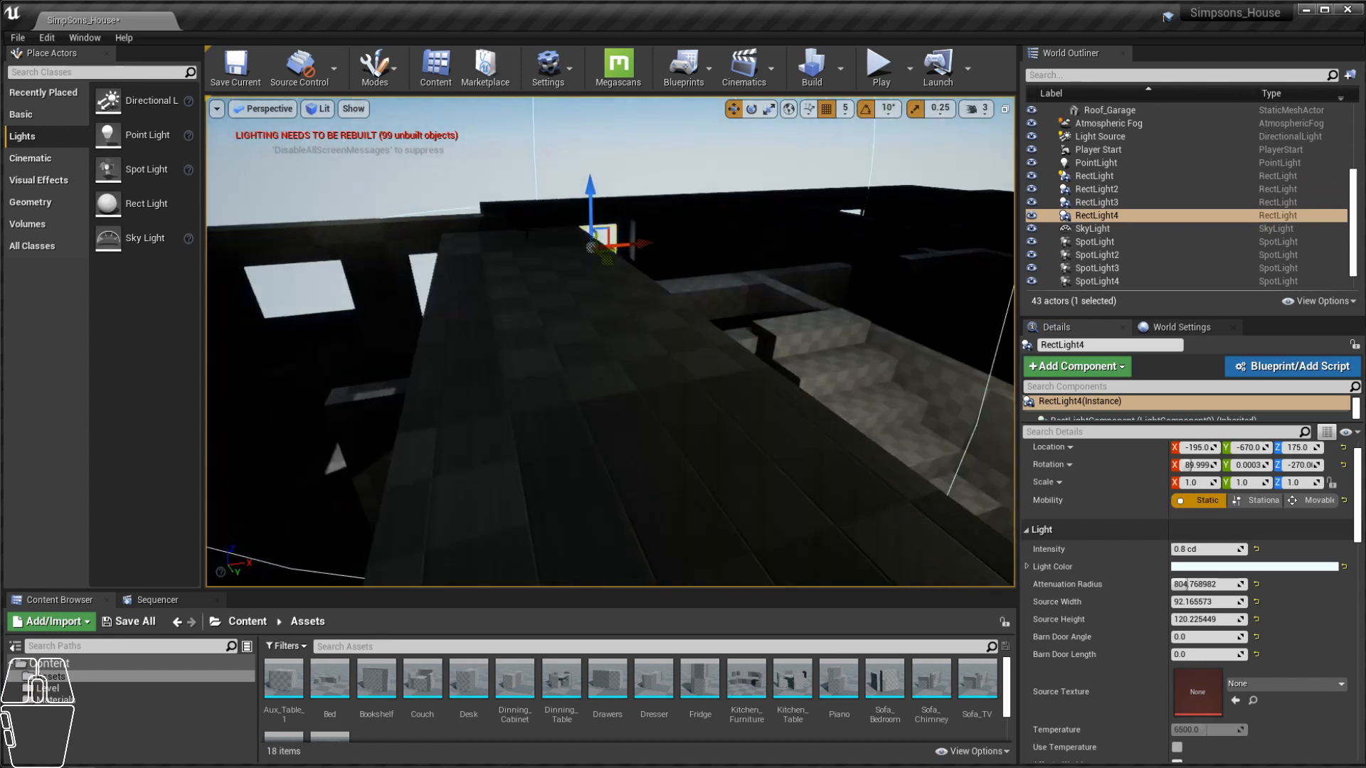
{"action": "key", "text": "f"}
{"action": "left_click_drag", "start_coordinate": [644, 337], "coordinate": [602, 330], "text": "alt"}
{"action": "middle_click_drag", "start_coordinate": [602, 331], "coordinate": [313, 328], "text": "alt"}
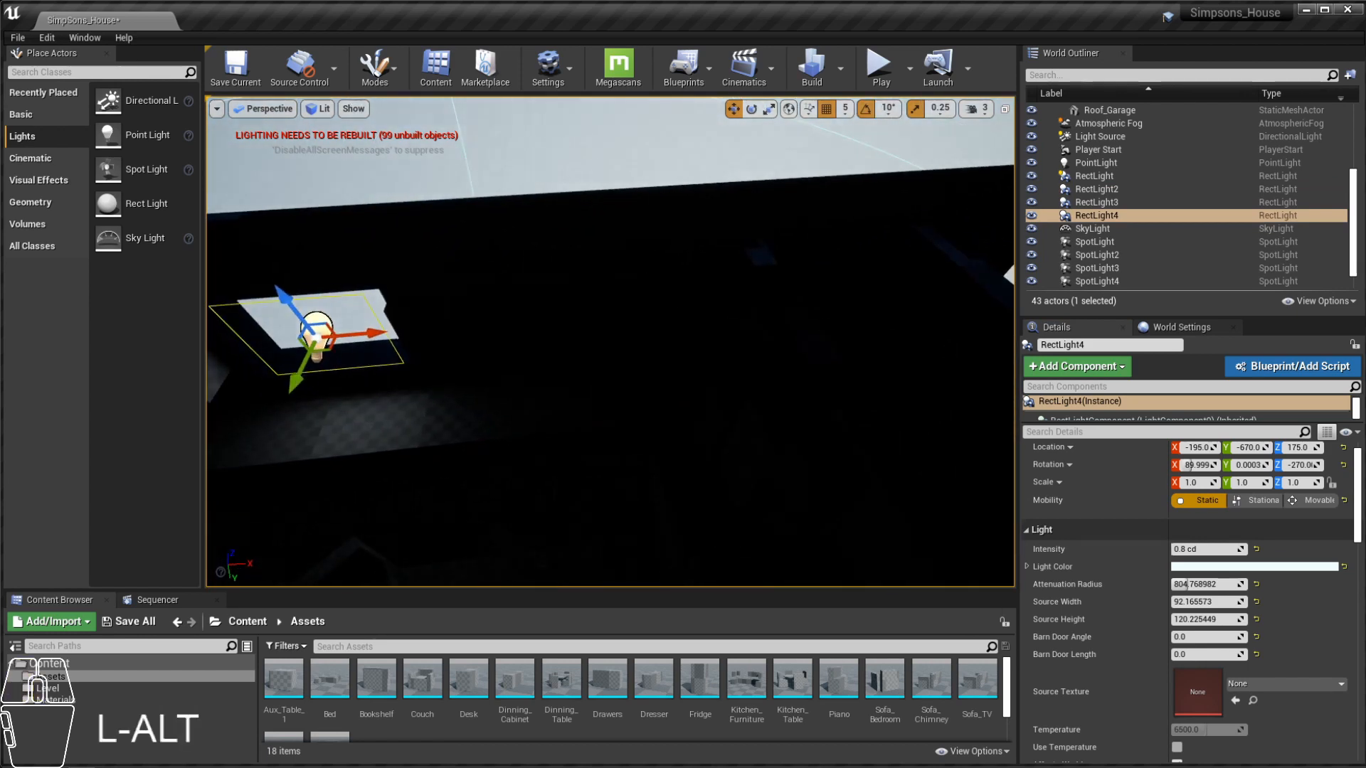
{"action": "scroll", "coordinate": [313, 328], "scroll_direction": "down", "scroll_amount": 4, "text": "alt"}
{"action": "left_click_drag", "start_coordinate": [313, 329], "coordinate": [399, 313], "text": "alt"}
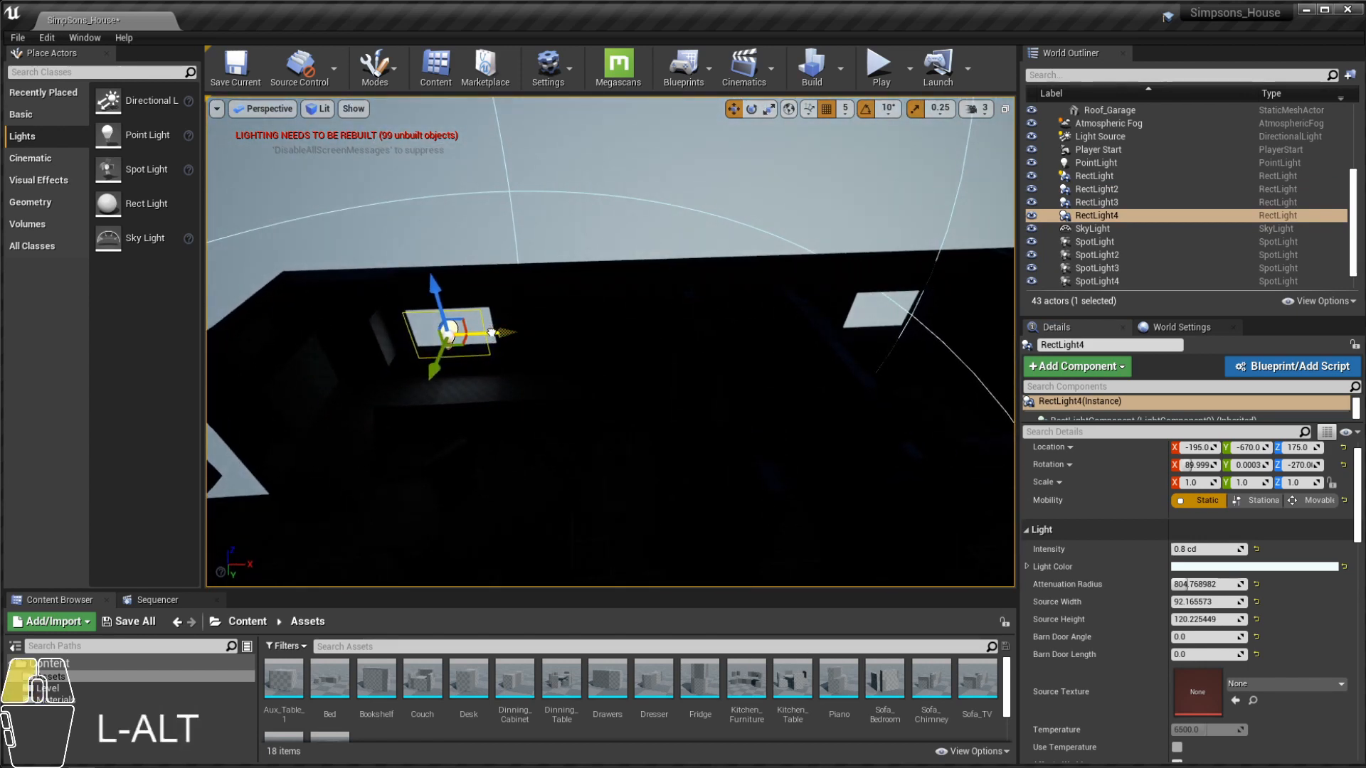
{"action": "left_click_drag", "start_coordinate": [491, 332], "coordinate": [959, 311], "text": "alt"}
{"action": "key", "text": "f"}
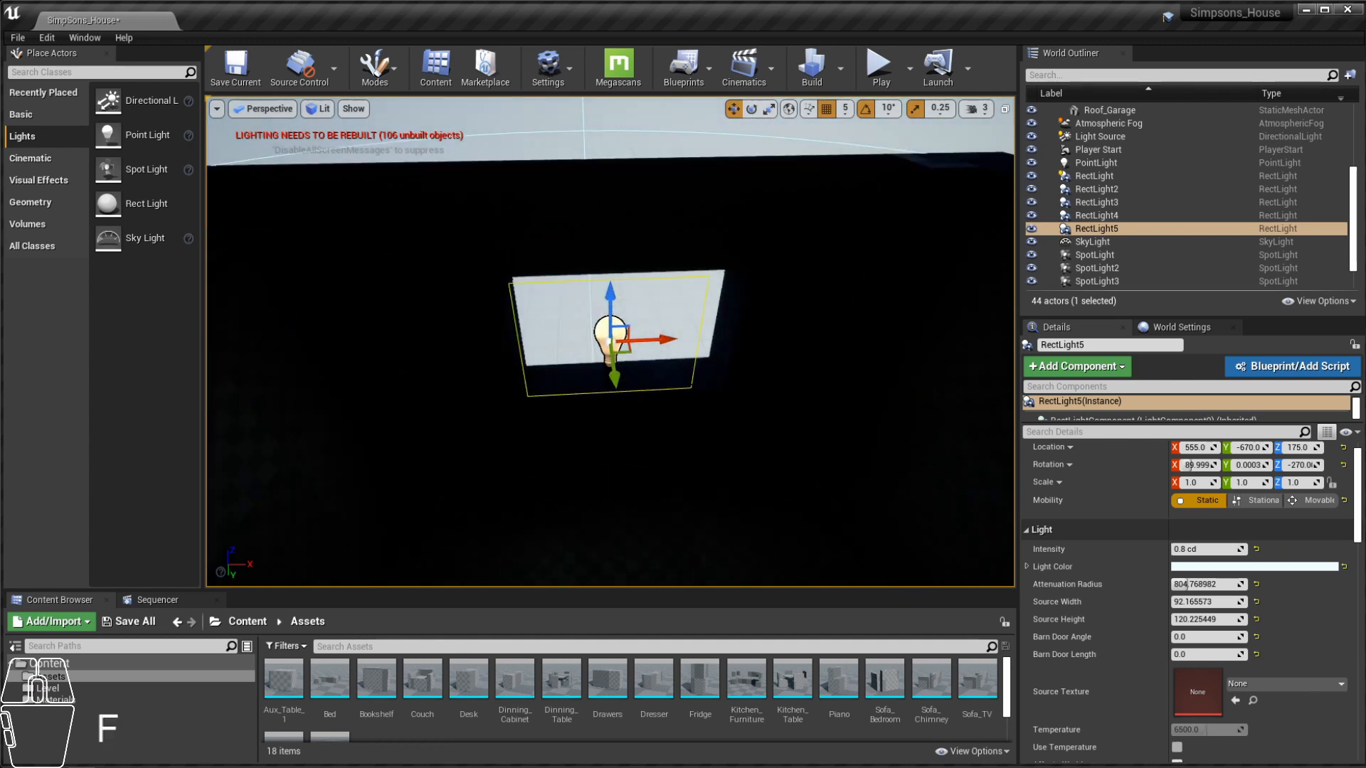
{"action": "left_click_drag", "start_coordinate": [754, 316], "coordinate": [775, 317], "text": "alt"}
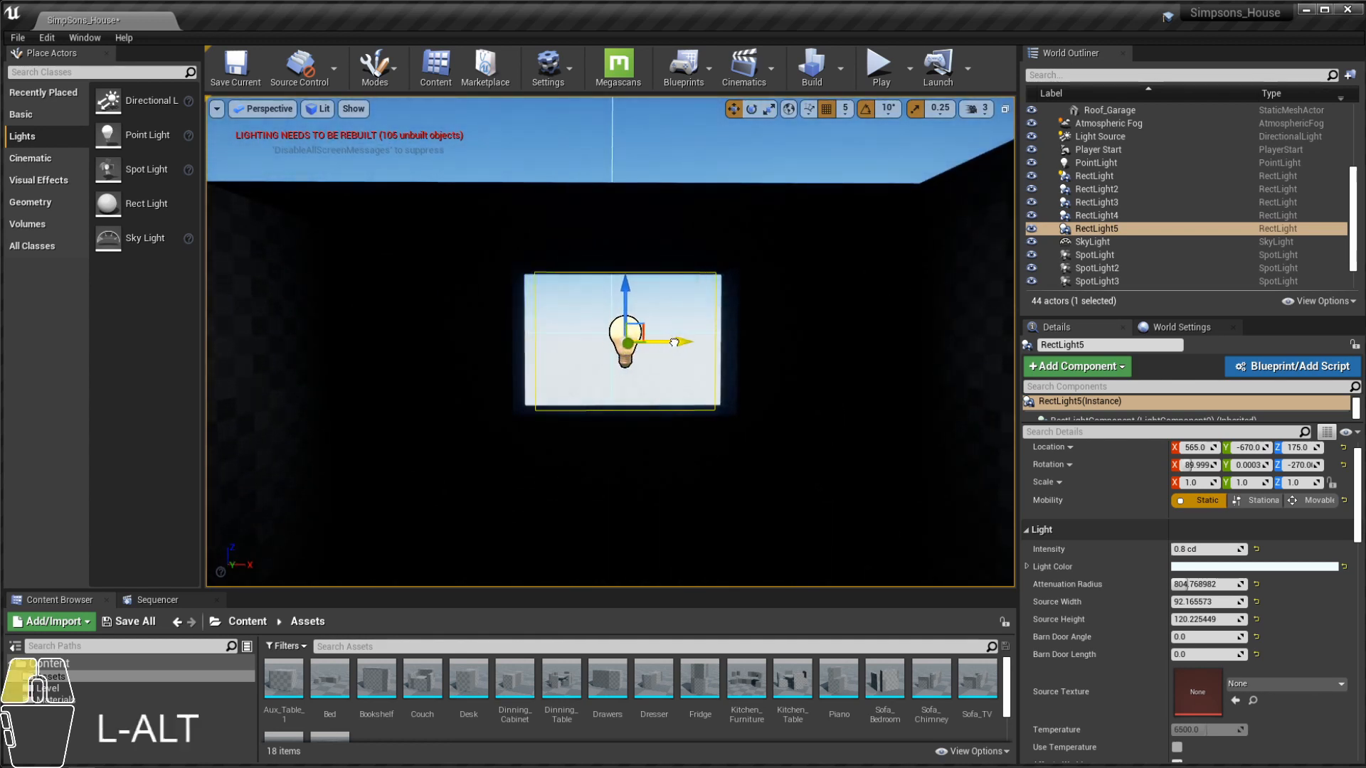
Step: Narrow the duplicated rear light's source width to about 70 and set its intensity to 1 cd
{"action": "mouse_move", "coordinate": [1175, 585]}
{"action": "left_mouse_down"}
{"action": "mouse_move", "coordinate": [1210, 585]}
{"action": "mouse_move", "coordinate": [1169, 573]}
{"action": "left_mouse_up"}
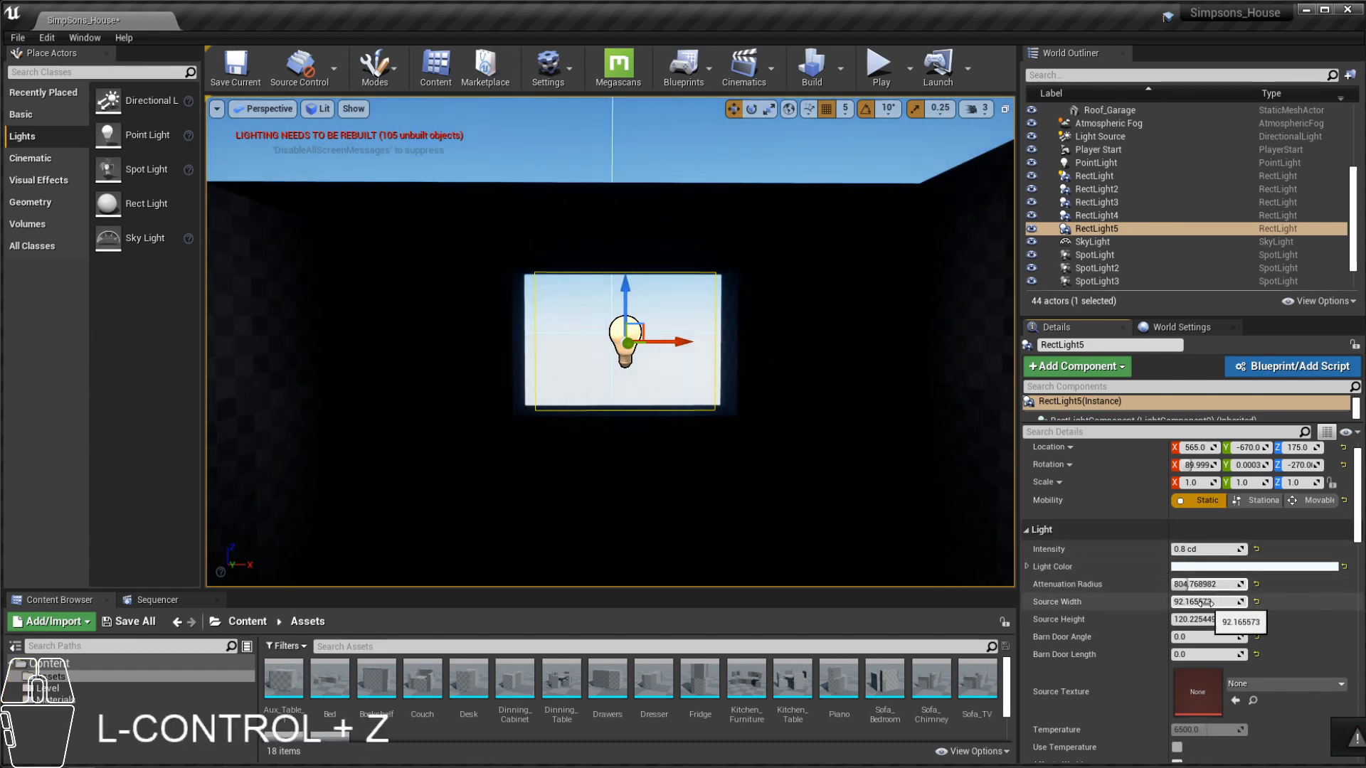
{"action": "left_click_drag", "start_coordinate": [783, 427], "coordinate": [619, 343], "text": "alt"}
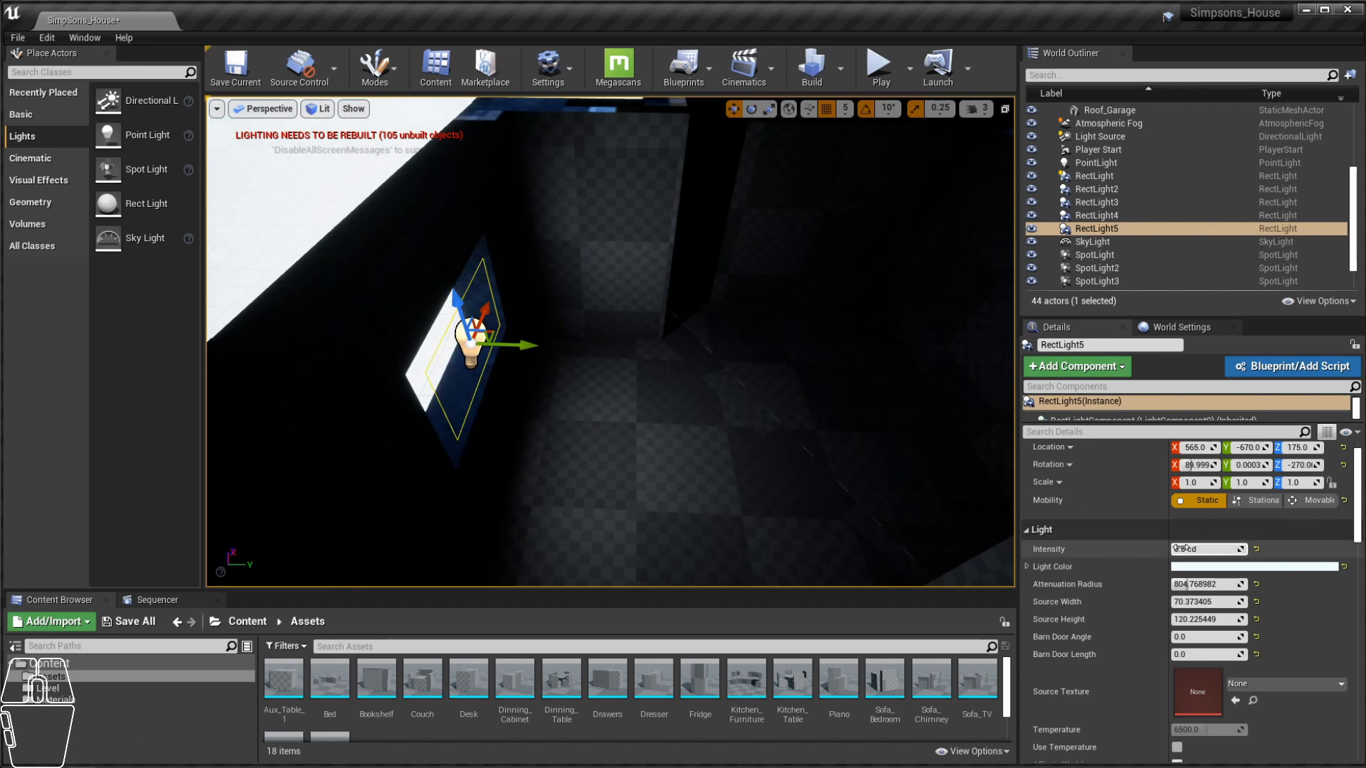
{"action": "type", "text": "1"}
{"action": "key", "text": "Return"}
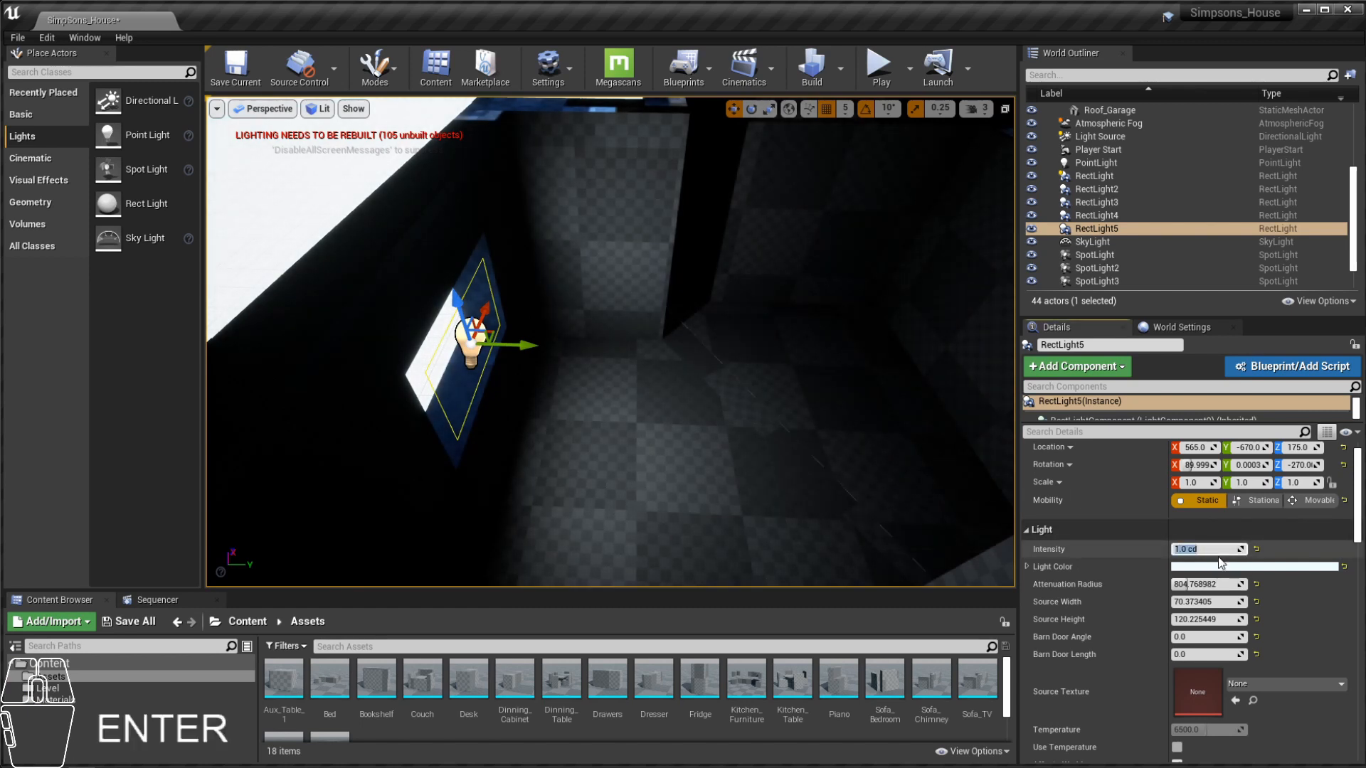
Step: Duplicate the first rear window light, RectLight4, over to the side-wall window, at about X -835, Y -200
{"action": "left_click_drag", "start_coordinate": [626, 313], "coordinate": [911, 256], "text": "alt"}
{"action": "key", "text": "f"}
{"action": "double_click", "coordinate": [1096, 215]}
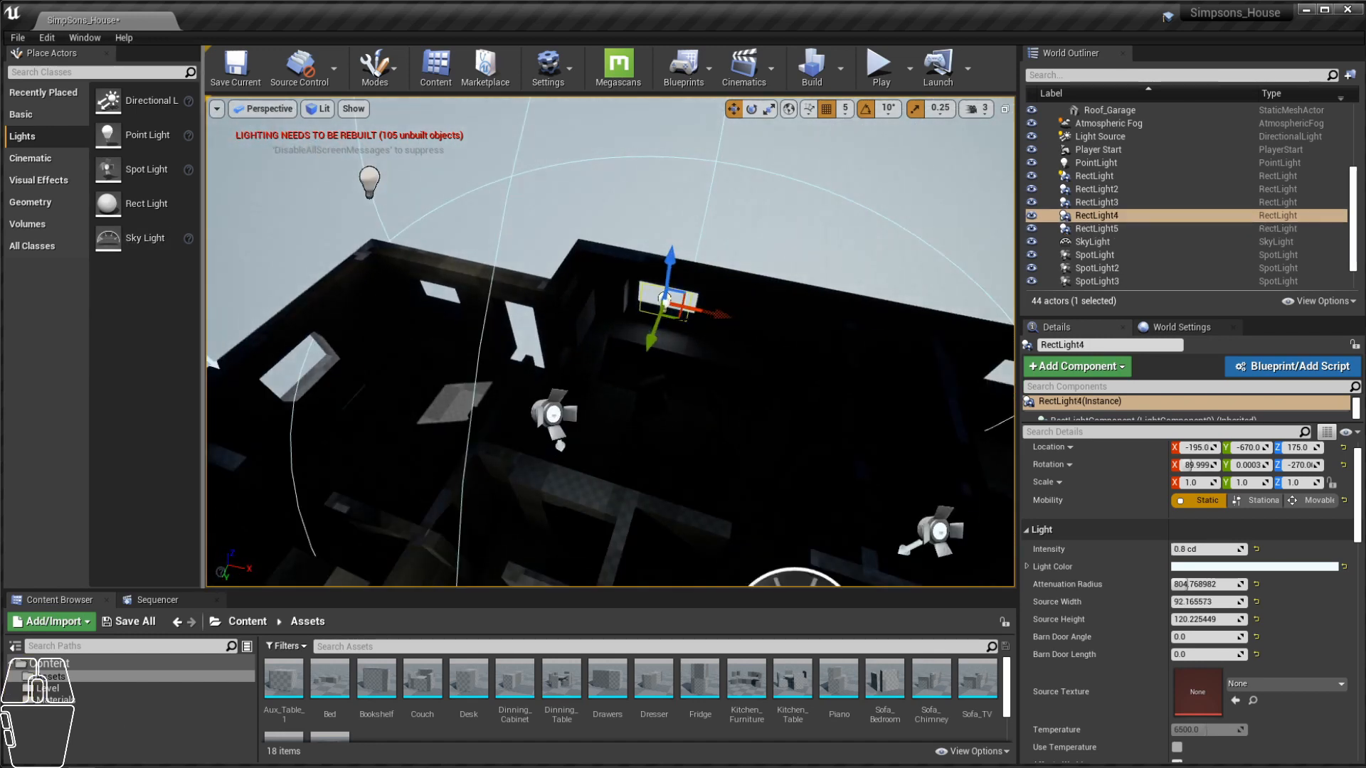
{"action": "left_click_drag", "start_coordinate": [680, 315], "coordinate": [296, 373], "text": "alt"}
{"action": "key", "text": "f"}
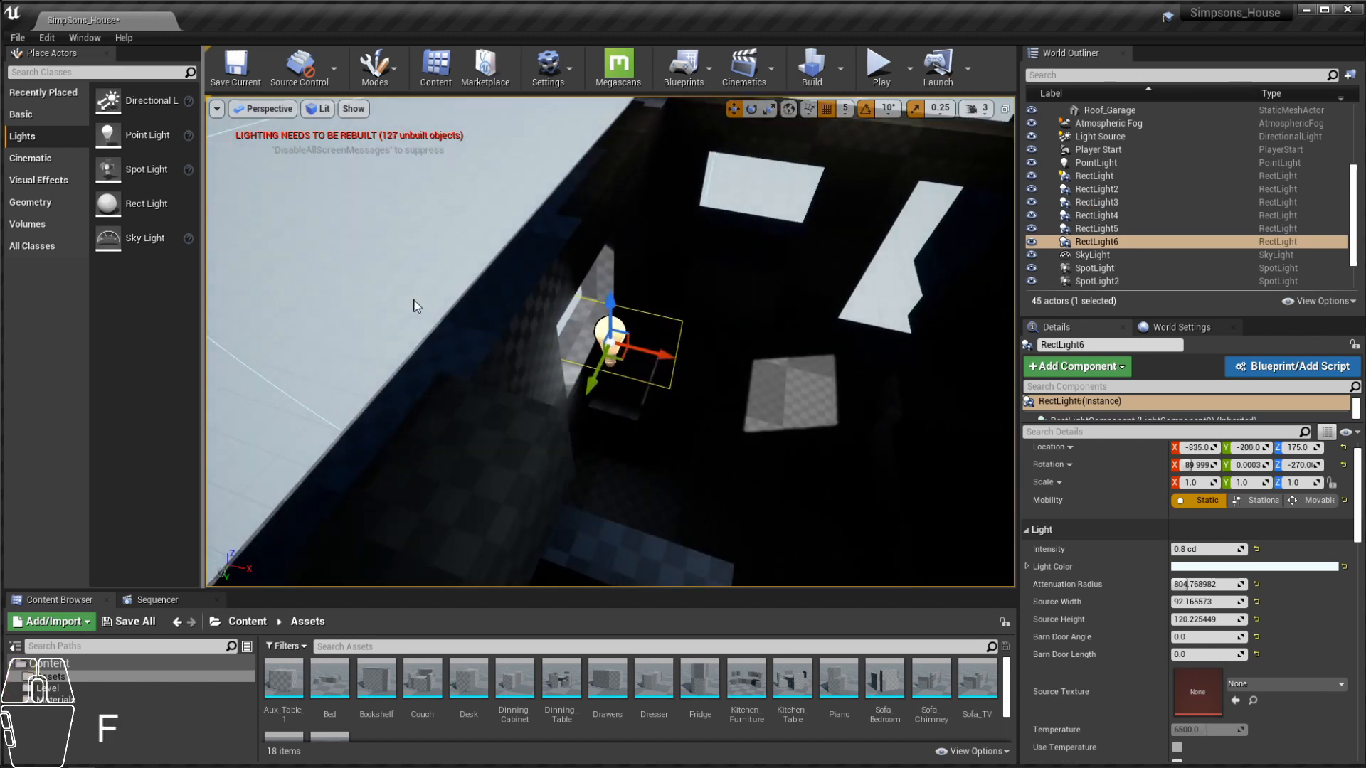
Step: Rotate the side-wall light 90° to face indoors and fit it in the window at X -860, Y -230
{"action": "key", "text": "e"}
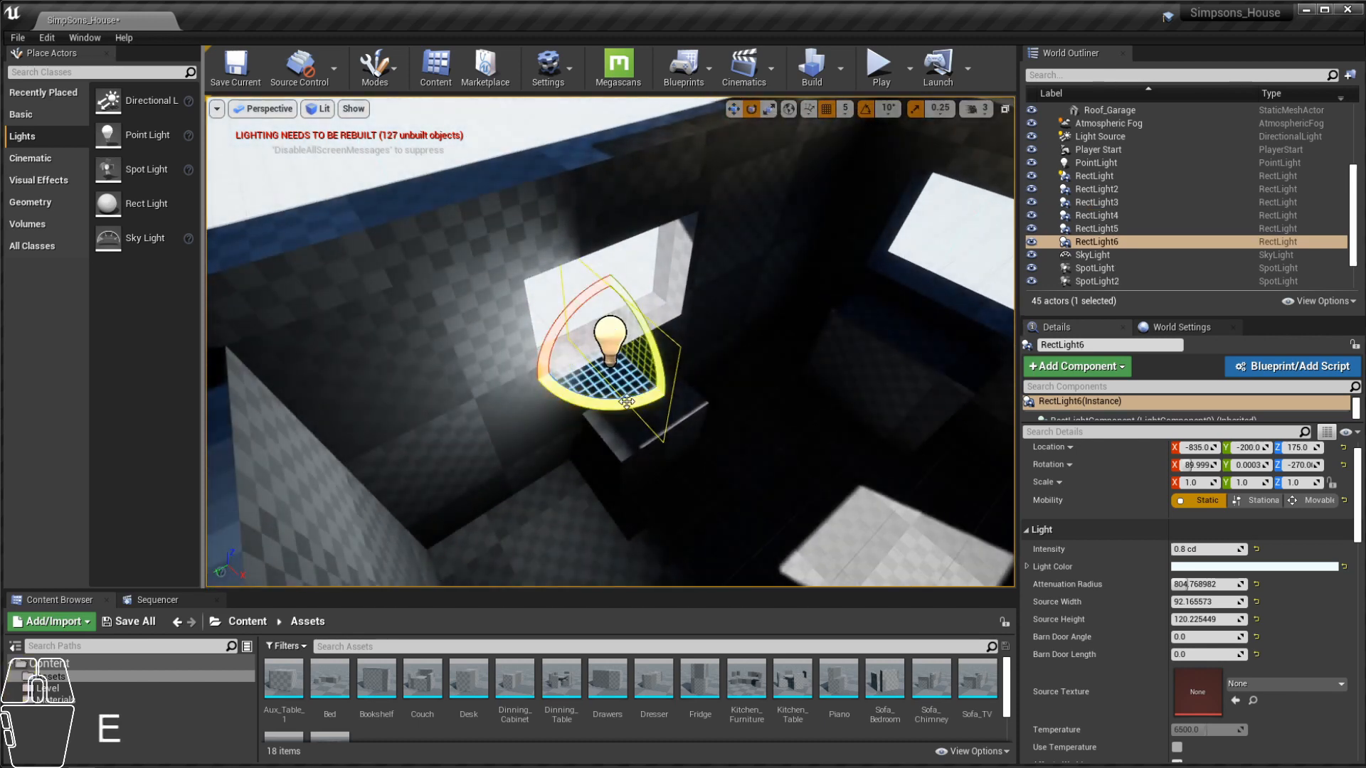
{"action": "mouse_move", "coordinate": [669, 399]}
{"action": "left_mouse_down"}
{"action": "mouse_move", "coordinate": [684, 384]}
{"action": "mouse_move", "coordinate": [685, 300]}
{"action": "mouse_move", "coordinate": [665, 366]}
{"action": "mouse_move", "coordinate": [632, 321]}
{"action": "left_mouse_up"}
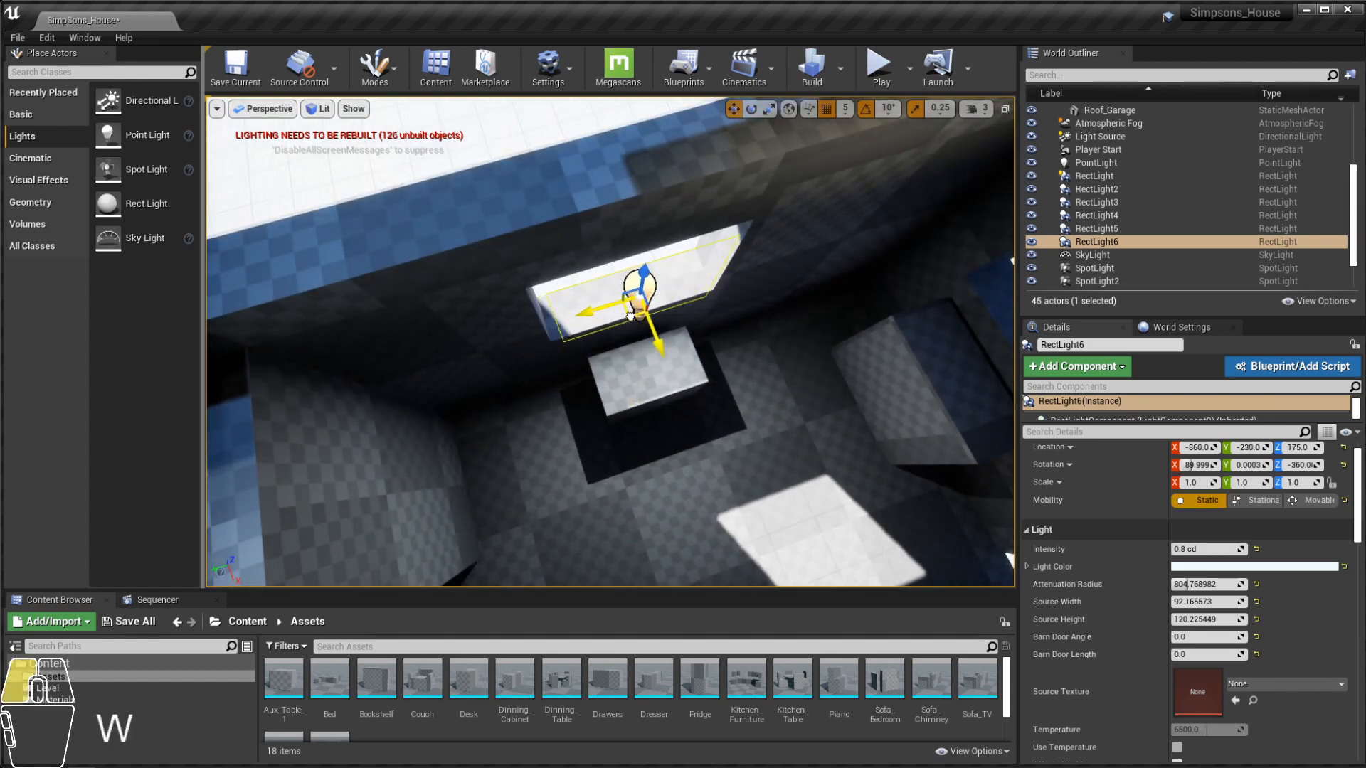
{"action": "key", "text": "f"}
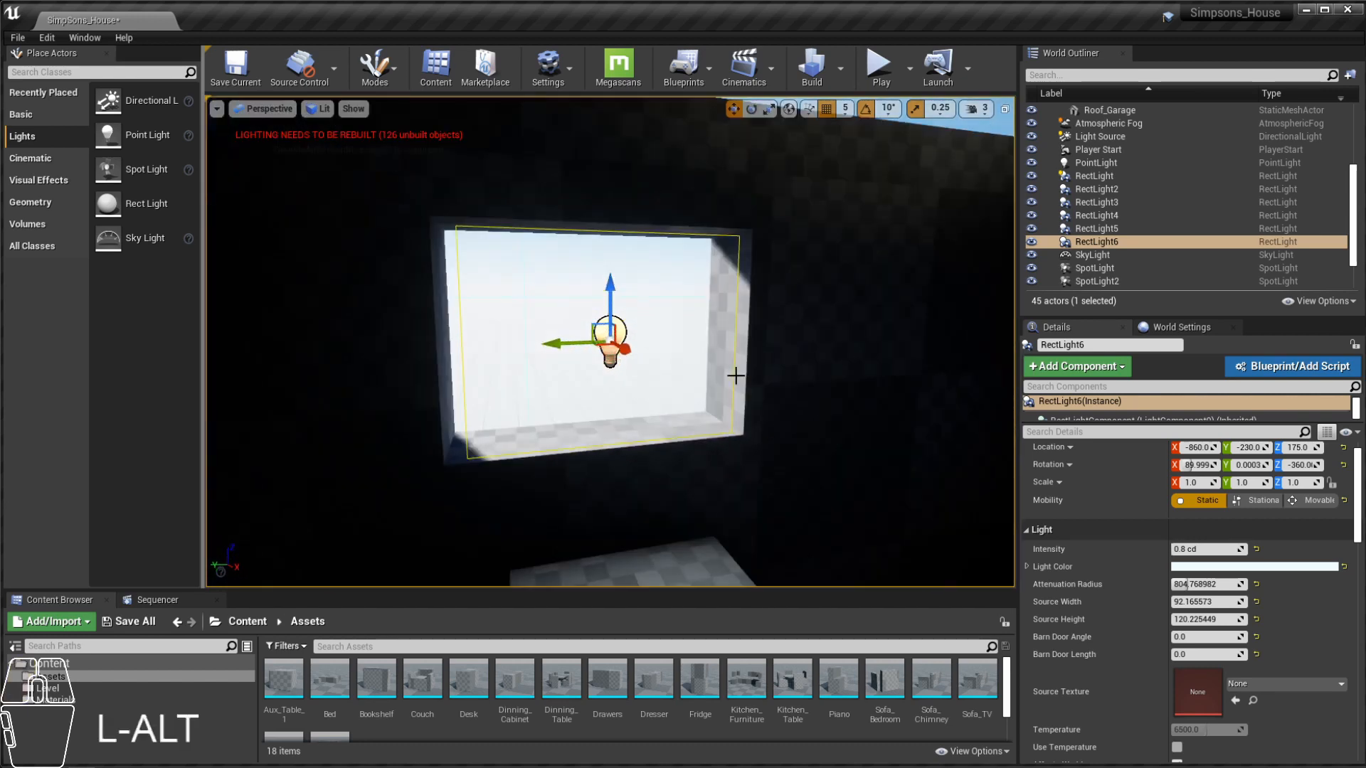
{"action": "left_click_drag", "start_coordinate": [626, 342], "coordinate": [672, 370], "text": "alt"}
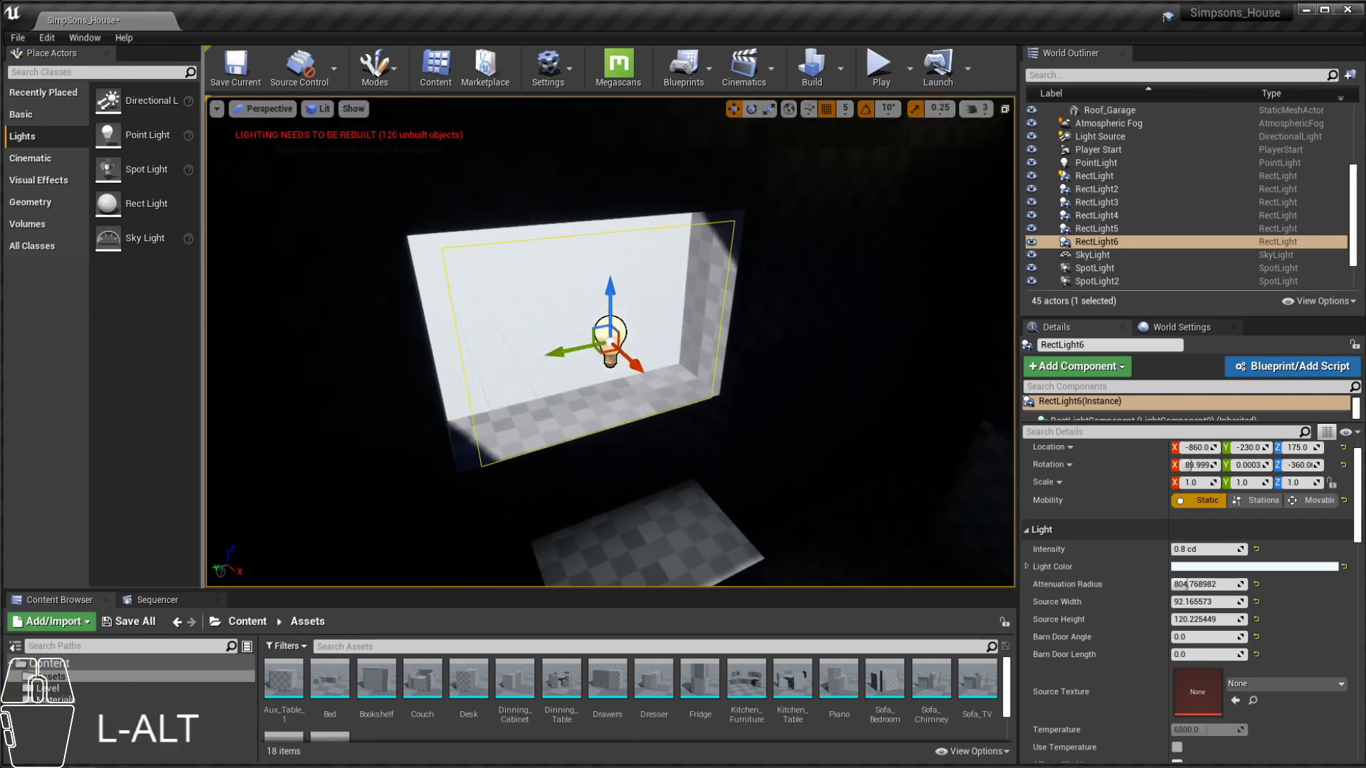
{"action": "scroll", "coordinate": [611, 341], "scroll_direction": "down", "scroll_amount": 5, "text": "alt"}
{"action": "left_click_drag", "start_coordinate": [610, 334], "coordinate": [565, 341], "text": "alt"}
{"action": "scroll", "coordinate": [611, 342], "scroll_direction": "up", "scroll_amount": 3, "text": "alt"}
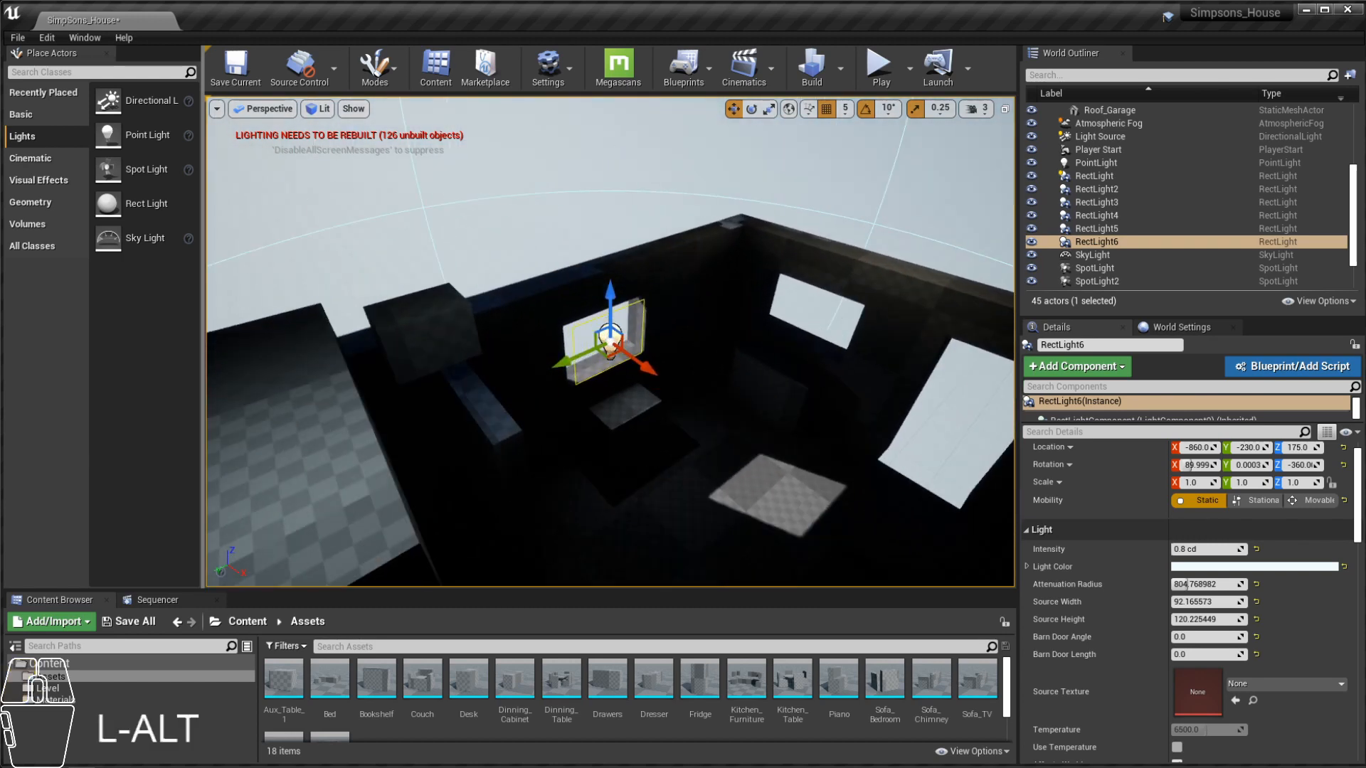
Step: Duplicate RectLight4 into the remaining rear window beside the doorway, at about X -730, Y -505
{"action": "middle_click_drag", "start_coordinate": [610, 344], "coordinate": [561, 341], "text": "alt"}
{"action": "left_click_drag", "start_coordinate": [697, 278], "coordinate": [868, 316], "text": "alt"}
{"action": "left_click_drag", "start_coordinate": [884, 255], "coordinate": [477, 263], "text": "alt"}
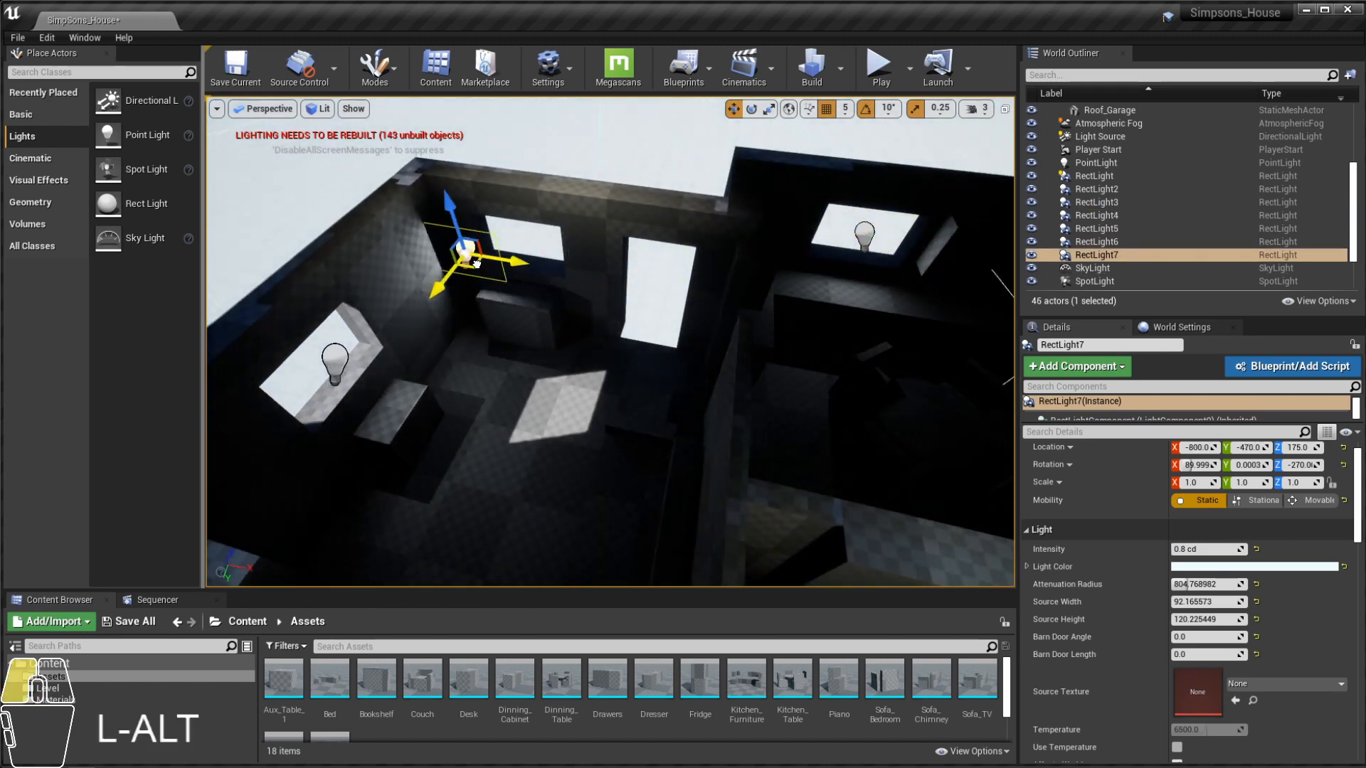
{"action": "key", "text": "f"}
{"action": "left_click_drag", "start_coordinate": [637, 430], "coordinate": [666, 313], "text": "alt"}
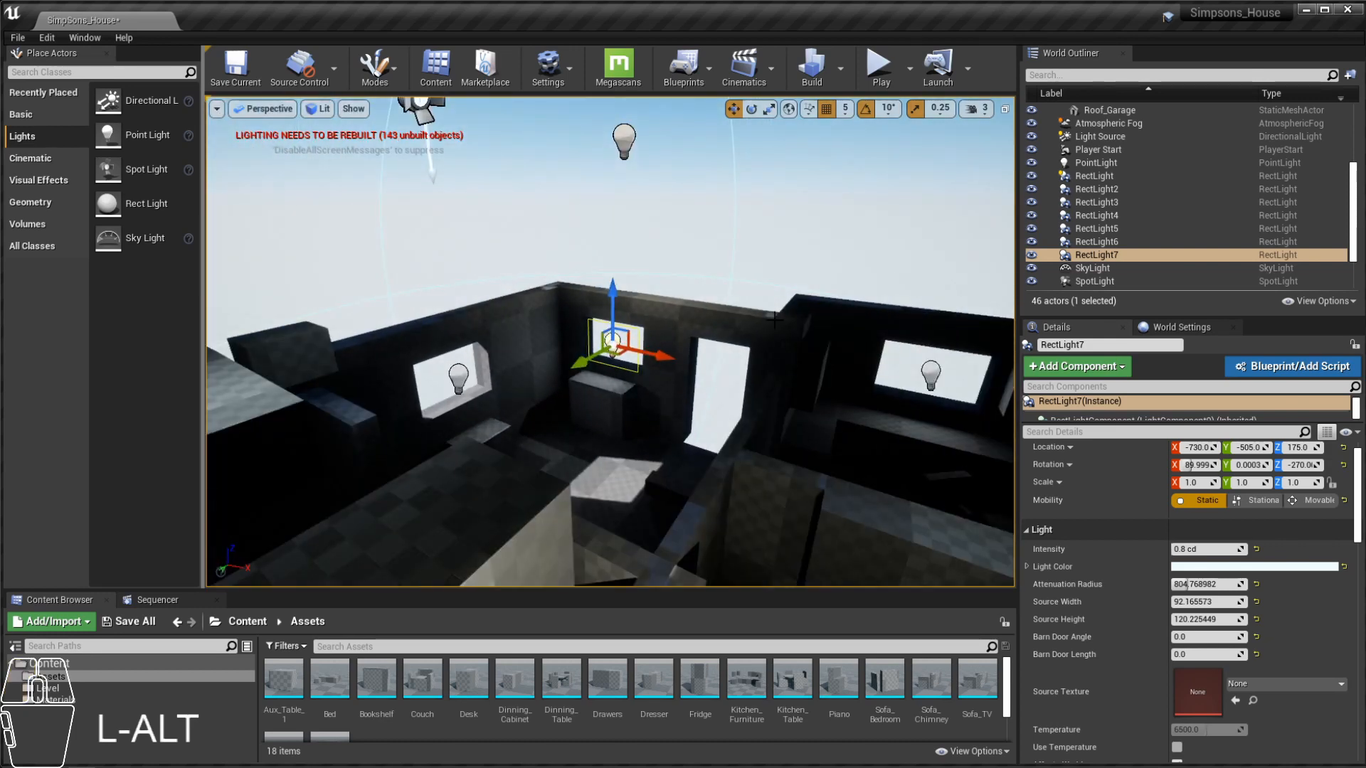
Step: Hide the garage roof to expose the garage interior from above
{"action": "left_click_drag", "start_coordinate": [774, 320], "coordinate": [576, 274], "text": "alt"}
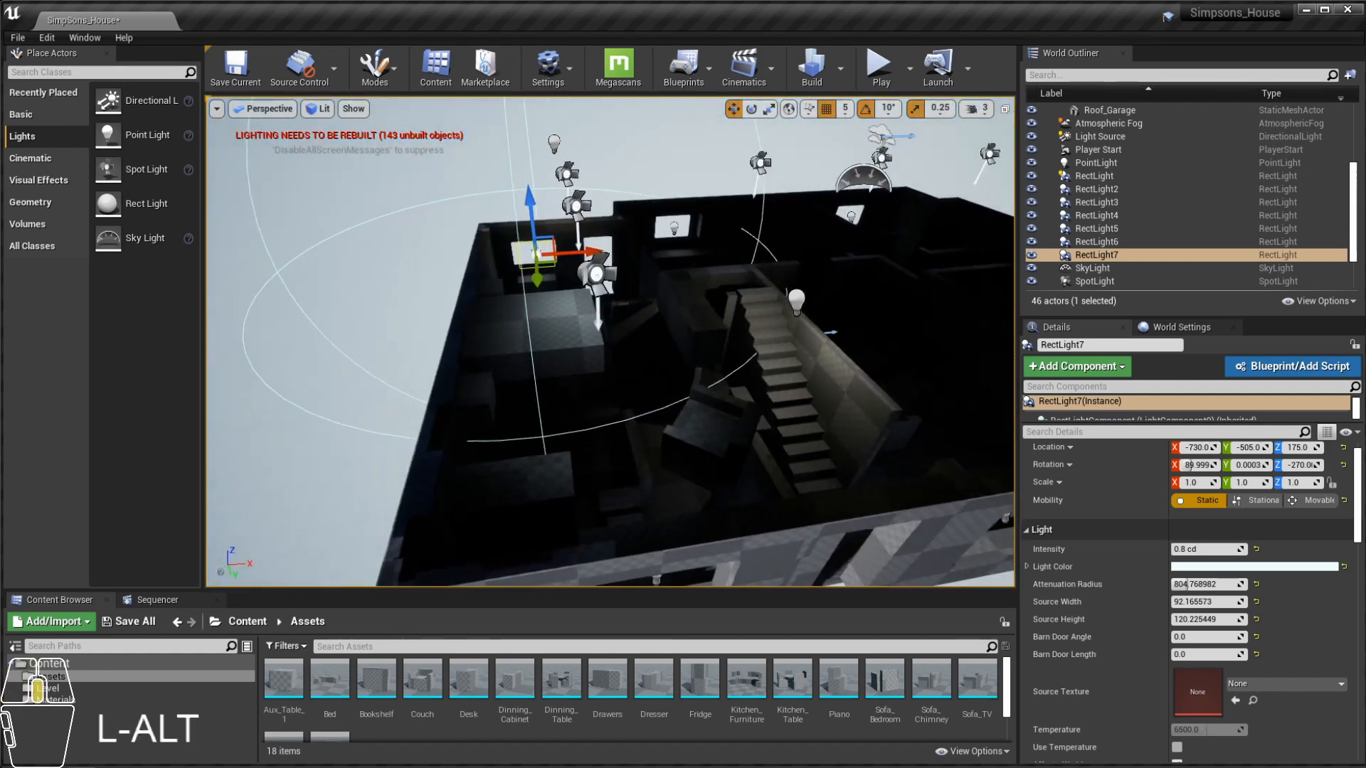
{"action": "middle_click_drag", "start_coordinate": [576, 274], "coordinate": [619, 265], "text": "alt"}
{"action": "right_click_drag", "start_coordinate": [619, 264], "coordinate": [715, 384]}
{"action": "key", "text": "d"}
{"action": "key", "text": "w"}
{"action": "key", "text": "a"}
{"action": "key", "text": "e"}
{"action": "key", "text": "a"}
{"action": "key", "text": "w"}
{"action": "key", "text": "d"}
{"action": "key", "text": "s"}
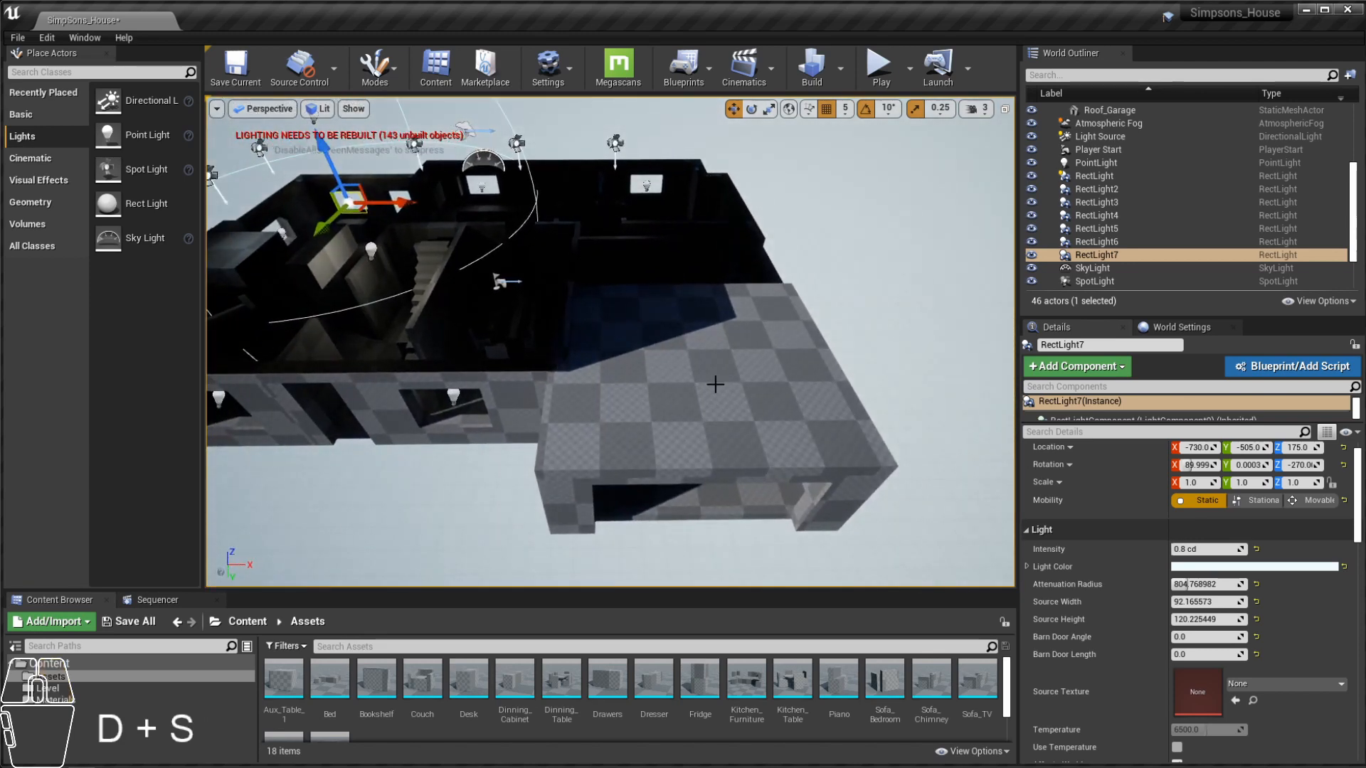
{"action": "left_click", "coordinate": [719, 384]}
{"action": "key", "text": "h"}
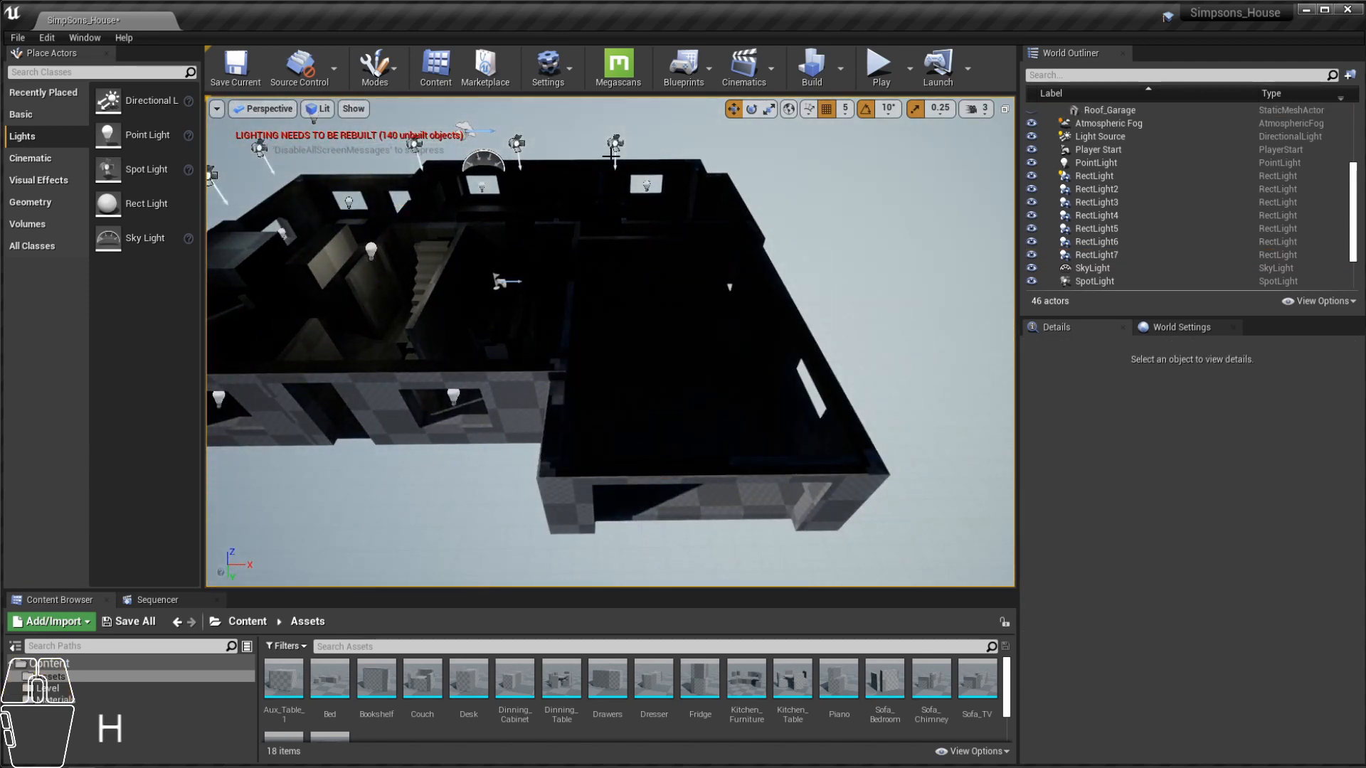
Step: Duplicate the 1 cd rear window light to the garage's side window, at about X 810, Y 585
{"action": "left_click", "coordinate": [651, 184]}
{"action": "left_click_drag", "start_coordinate": [610, 341], "coordinate": [605, 343], "text": "alt"}
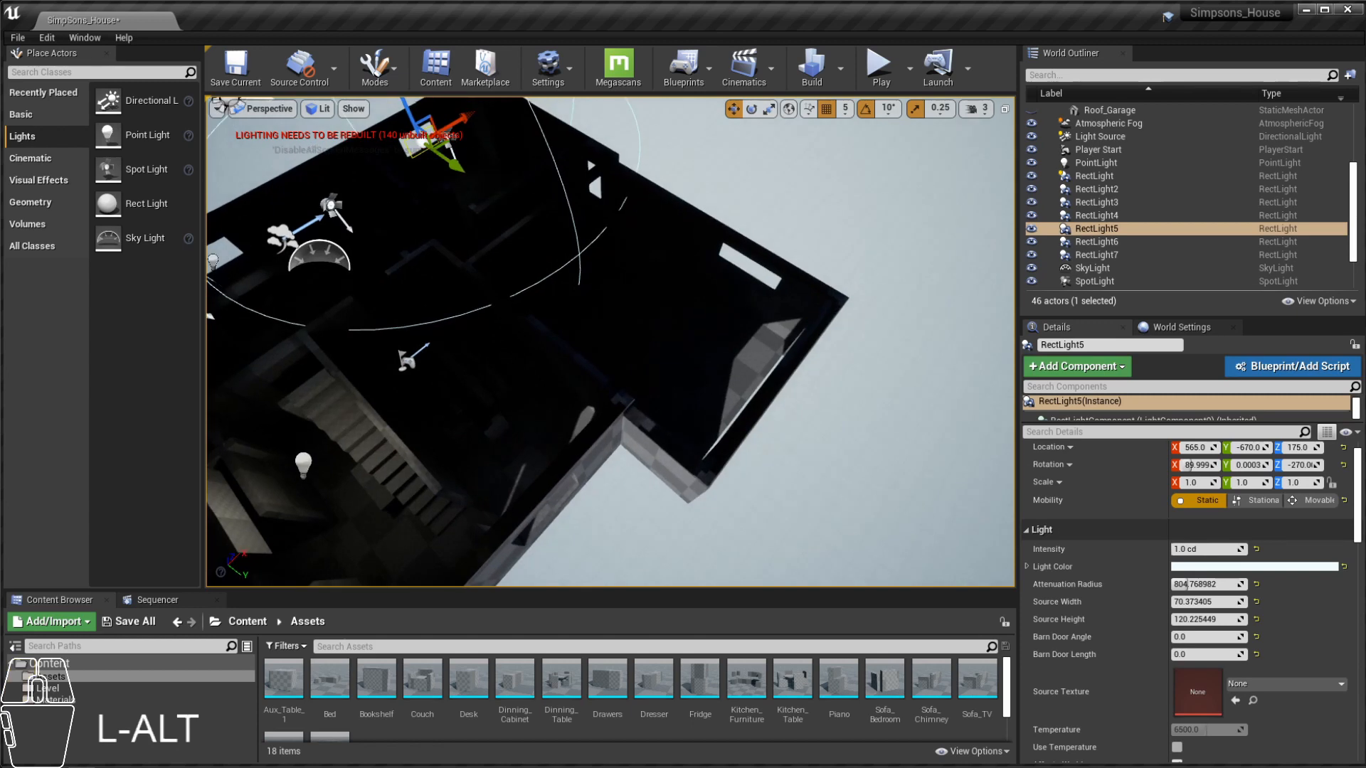
{"action": "left_click_drag", "start_coordinate": [450, 161], "coordinate": [772, 271], "text": "alt"}
{"action": "key", "text": "alt+j"}
{"action": "key", "text": "f"}
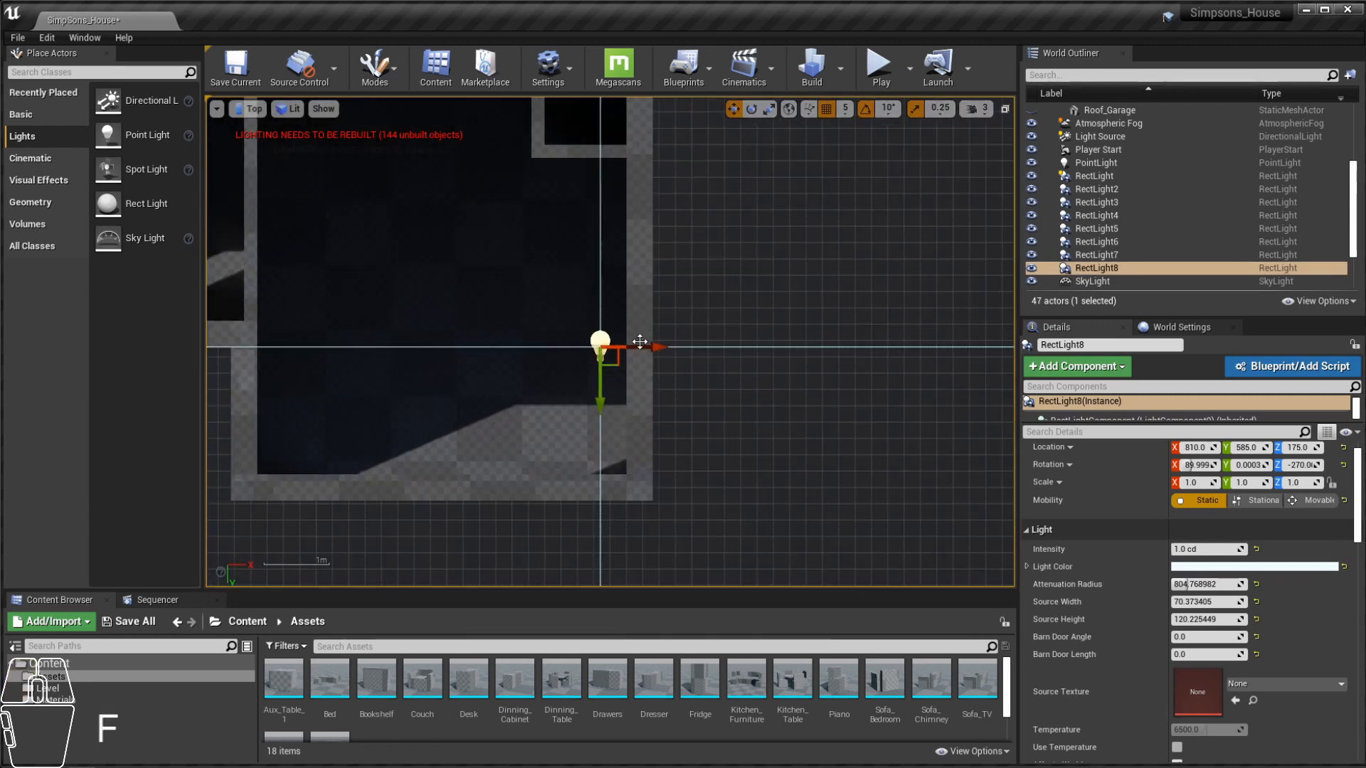
Step: Rotate the garage light 90° to face indoors and place it in the side window at about X 850, Y 555
{"action": "key", "text": "e"}
{"action": "key", "text": "alt+2"}
{"action": "mouse_move", "coordinate": [653, 290]}
{"action": "left_mouse_down"}
{"action": "mouse_move", "coordinate": [658, 399]}
{"action": "mouse_move", "coordinate": [631, 352]}
{"action": "mouse_move", "coordinate": [646, 342]}
{"action": "left_mouse_up"}
{"action": "key", "text": "w"}
{"action": "key", "text": "alt+g"}
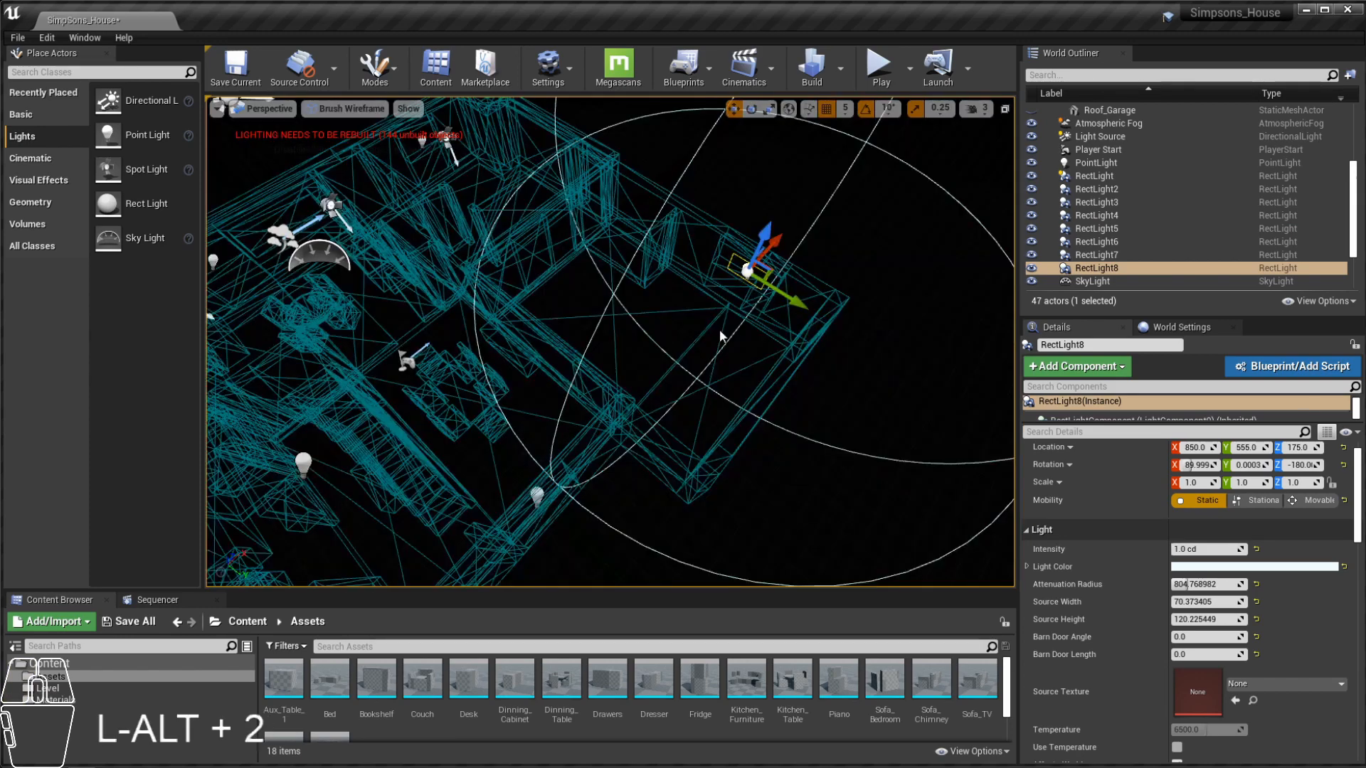
{"action": "key", "text": "f"}
{"action": "key", "text": "alt+4"}
Step: Enlarge the garage window light's source to about 94 wide and 187 high, and centre it at Y 545
{"action": "left_click_drag", "start_coordinate": [795, 391], "coordinate": [840, 335], "text": "alt"}
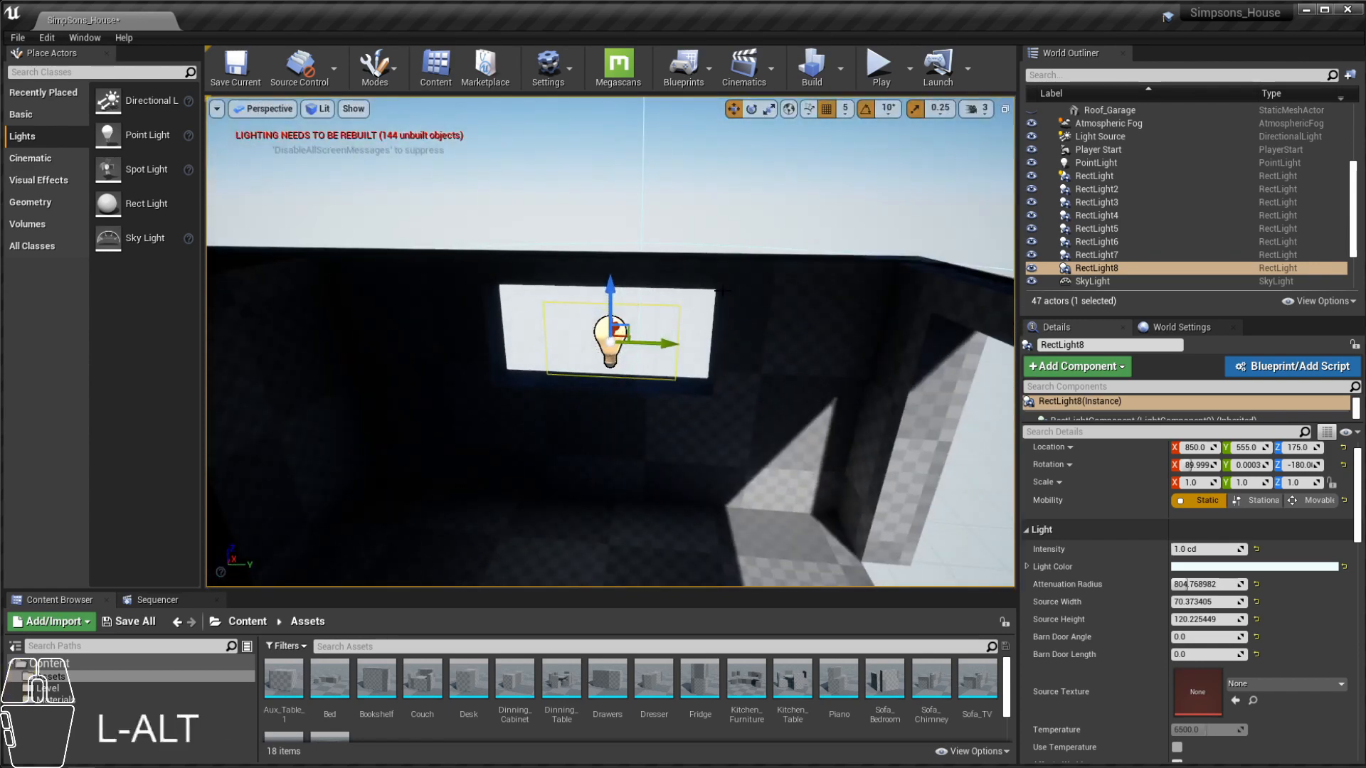
{"action": "scroll", "coordinate": [794, 391], "scroll_direction": "up", "scroll_amount": 4}
{"action": "left_click_drag", "start_coordinate": [794, 390], "coordinate": [506, 462], "text": "alt"}
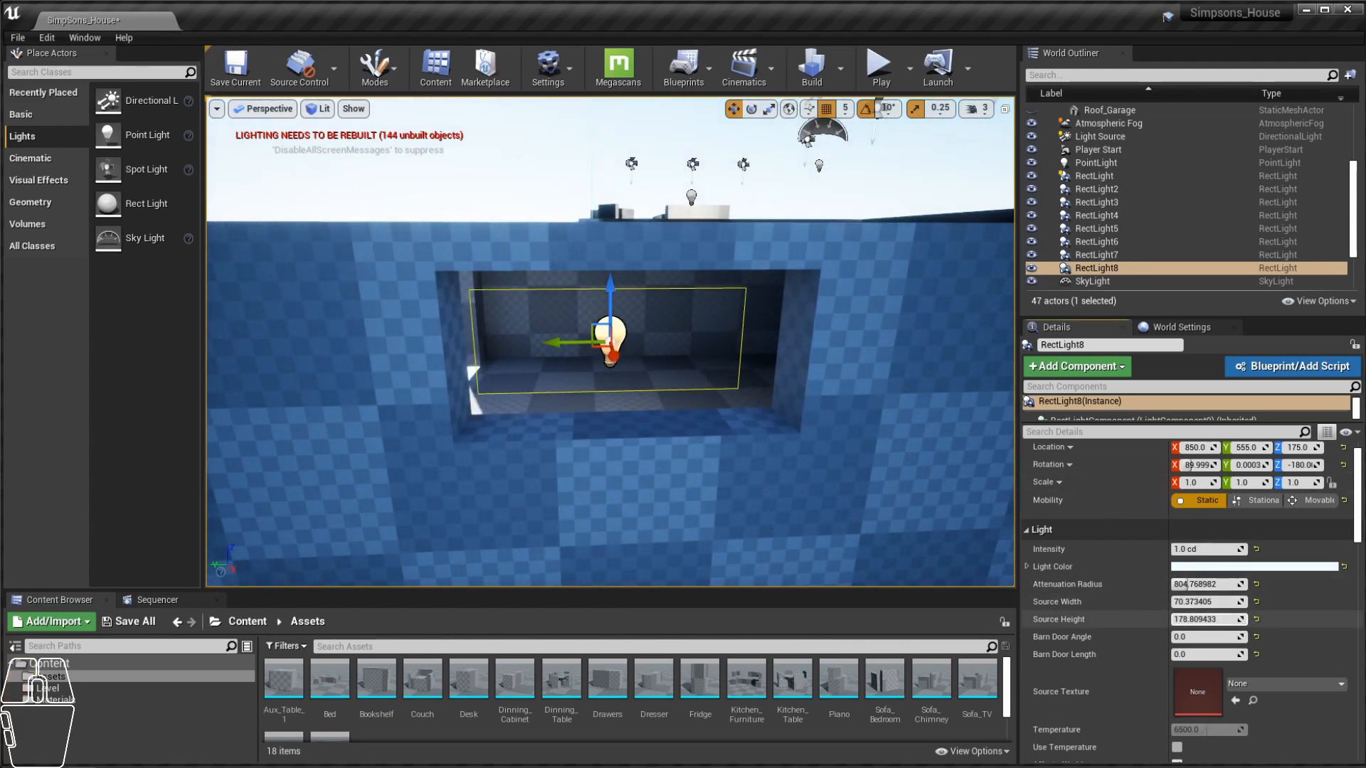
{"action": "left_click_drag", "start_coordinate": [1206, 619], "coordinate": [904, 481]}
{"action": "left_click_drag", "start_coordinate": [554, 342], "coordinate": [570, 343]}
{"action": "mouse_move", "coordinate": [573, 370]}
{"action": "left_mouse_down", "text": "alt"}
{"action": "mouse_move", "coordinate": [563, 304]}
{"action": "mouse_move", "coordinate": [568, 364]}
{"action": "left_mouse_up", "text": "alt"}
{"action": "left_click_drag", "start_coordinate": [1205, 601], "coordinate": [1243, 601]}
{"action": "left_click_drag", "start_coordinate": [605, 434], "coordinate": [1010, 446], "text": "alt"}
{"action": "left_click_drag", "start_coordinate": [711, 434], "coordinate": [890, 431], "text": "alt"}
Step: Show all hidden actors again to restore the roofs and the upper floor
{"action": "scroll", "coordinate": [891, 344], "scroll_direction": "down", "scroll_amount": 8}
{"action": "scroll", "coordinate": [789, 326], "scroll_direction": "down", "scroll_amount": 3}
{"action": "left_click_drag", "start_coordinate": [398, 274], "coordinate": [473, 338], "text": "alt"}
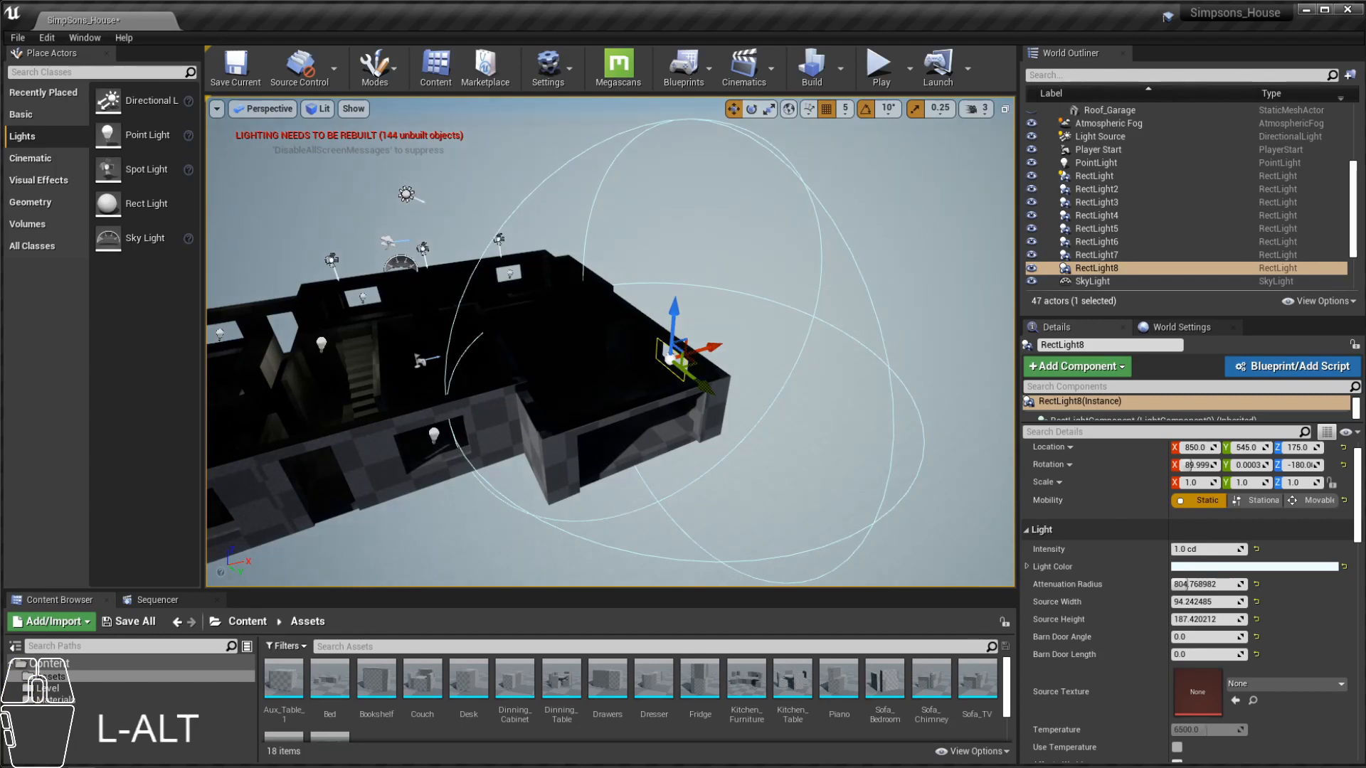
{"action": "key", "text": "ctrl+h"}
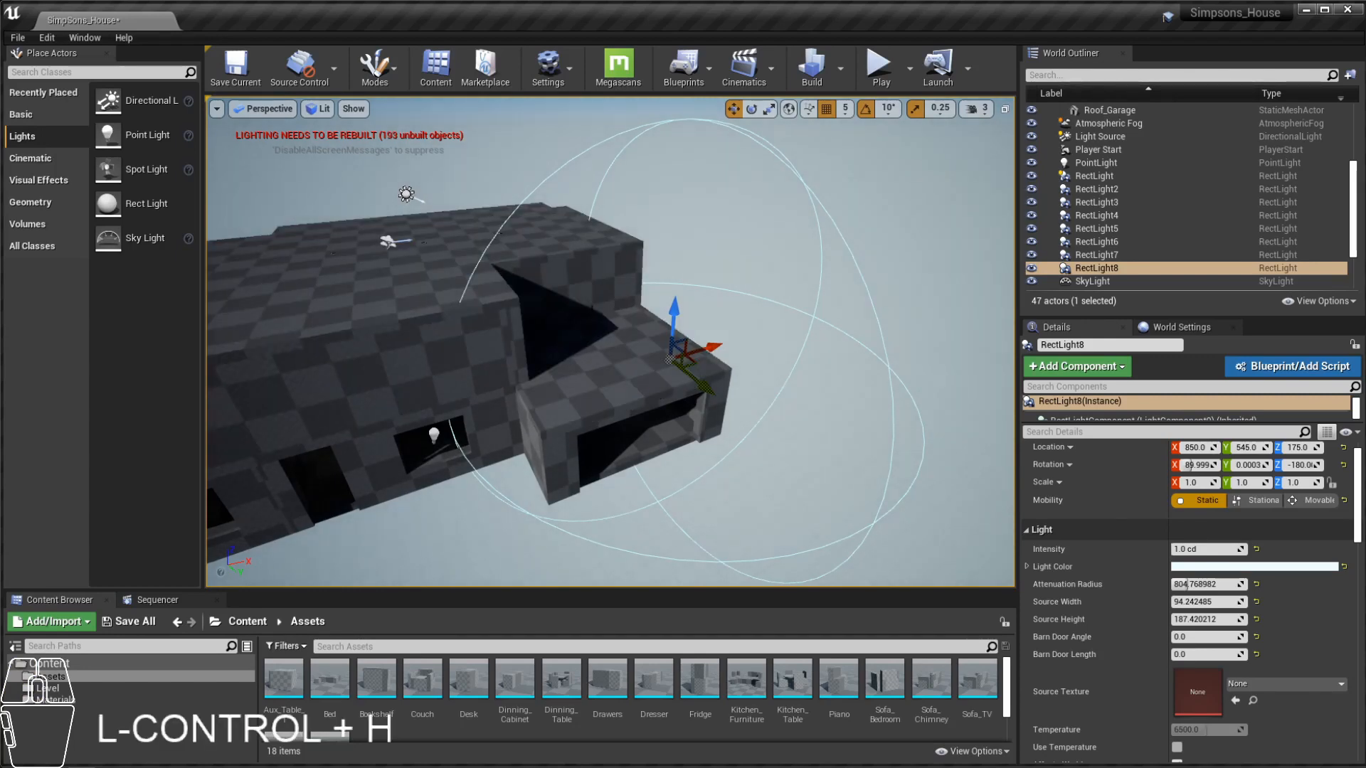
Step: Play the level in the viewport and move through the house to check the window lighting
{"action": "left_click_drag", "start_coordinate": [659, 302], "coordinate": [599, 209], "text": "alt"}
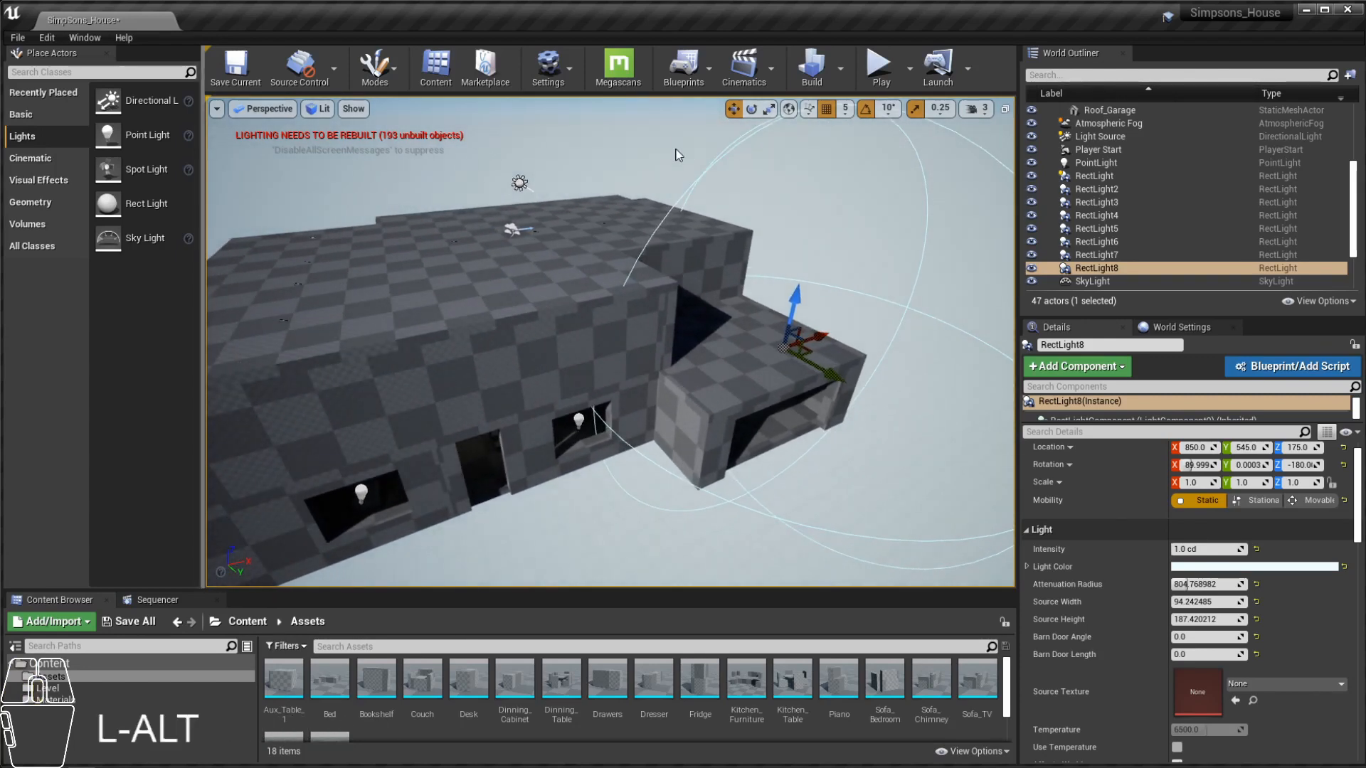
{"action": "left_click", "coordinate": [880, 65]}
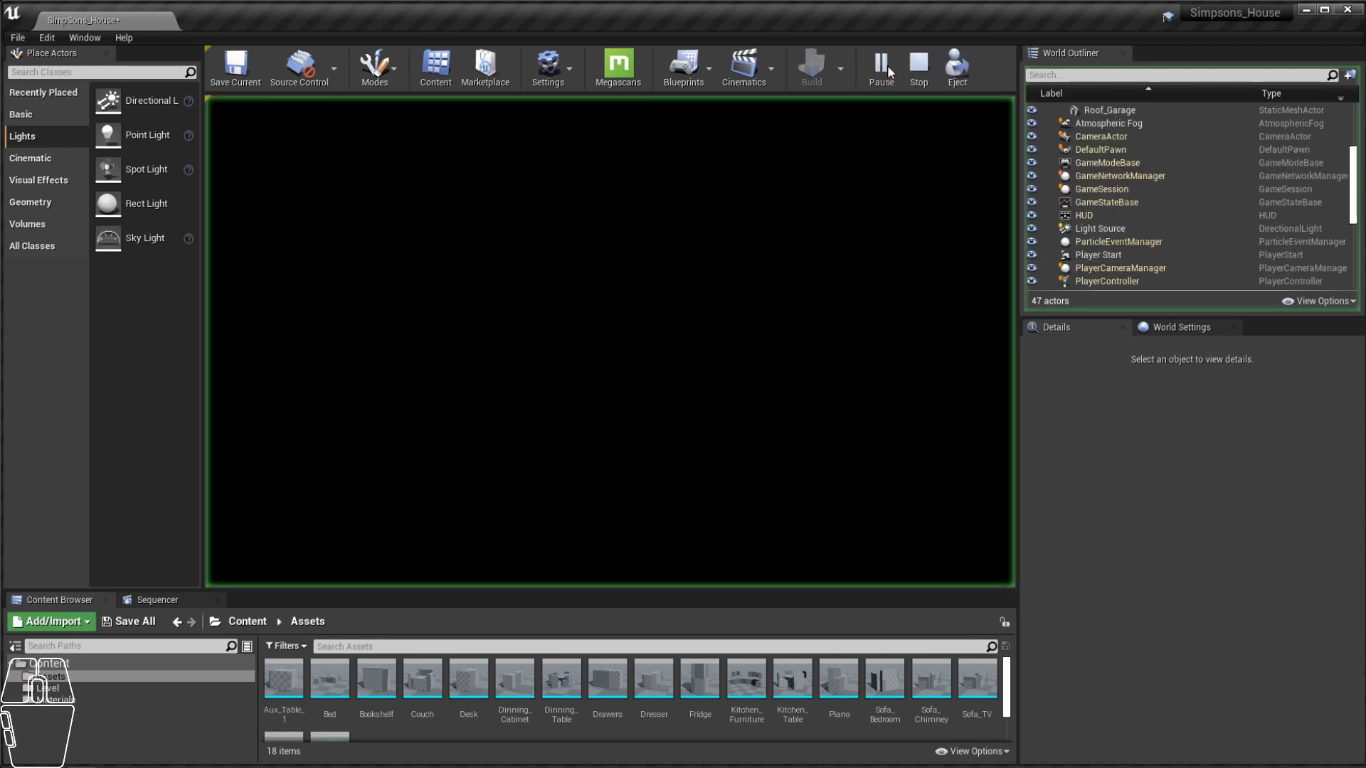
{"action": "left_click", "coordinate": [567, 271]}
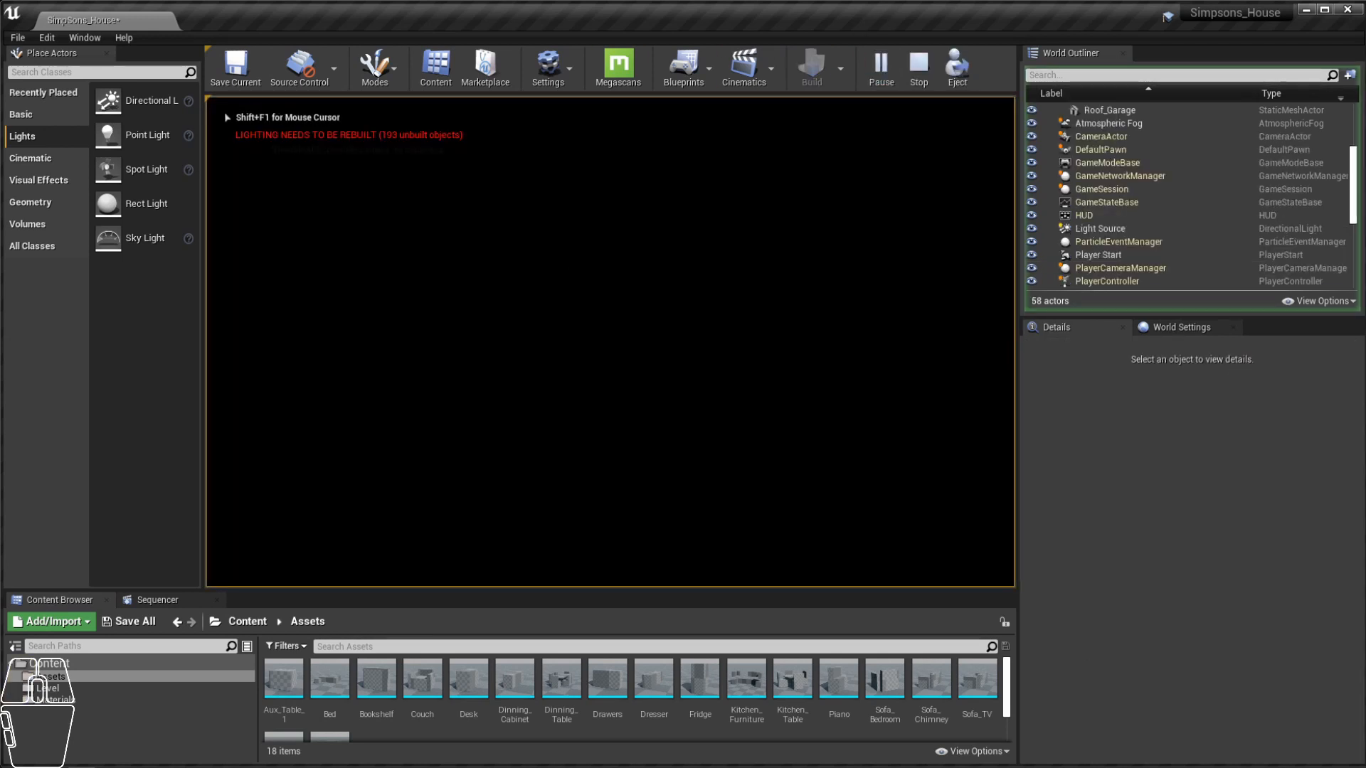
{"action": "key", "text": "s"}
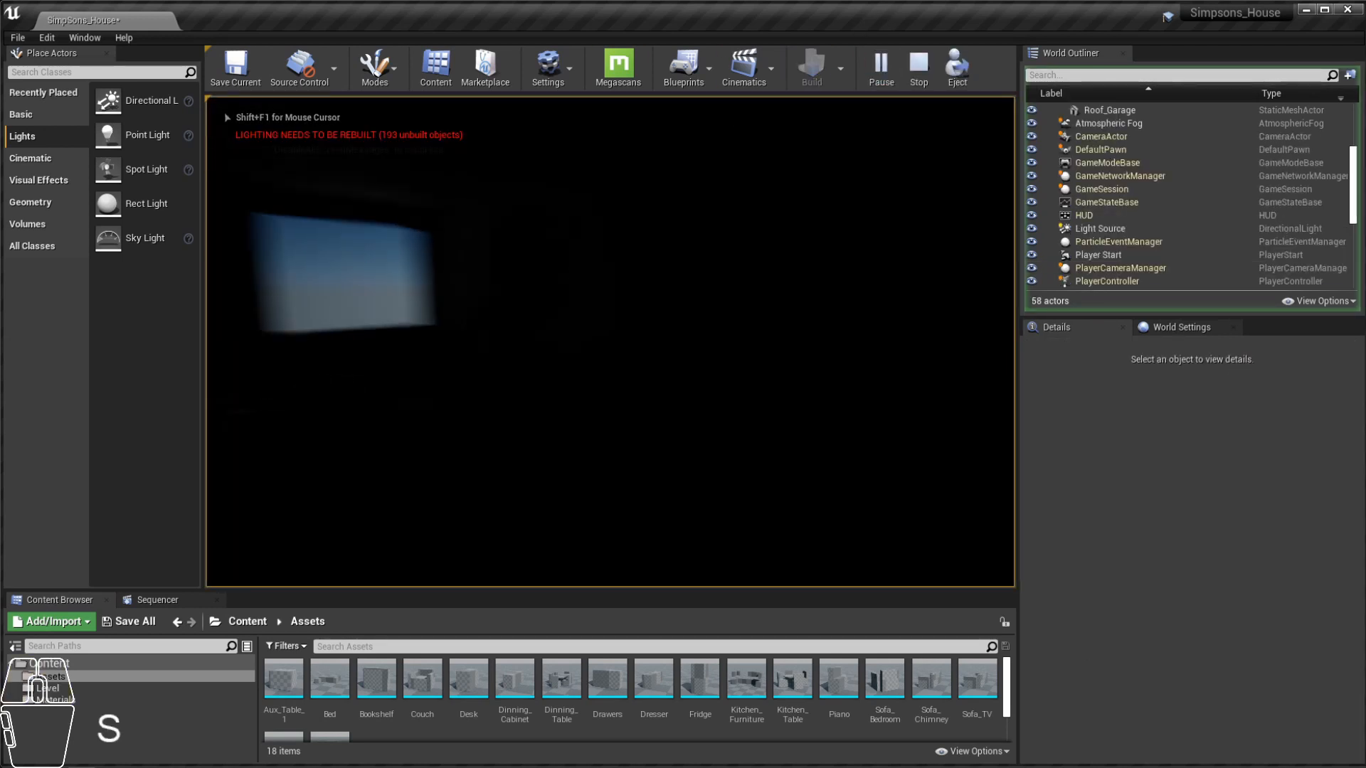
Step: Walk through the house's rooms and exterior in play mode to examine the lighting, and end the play session
{"action": "key", "text": "w"}
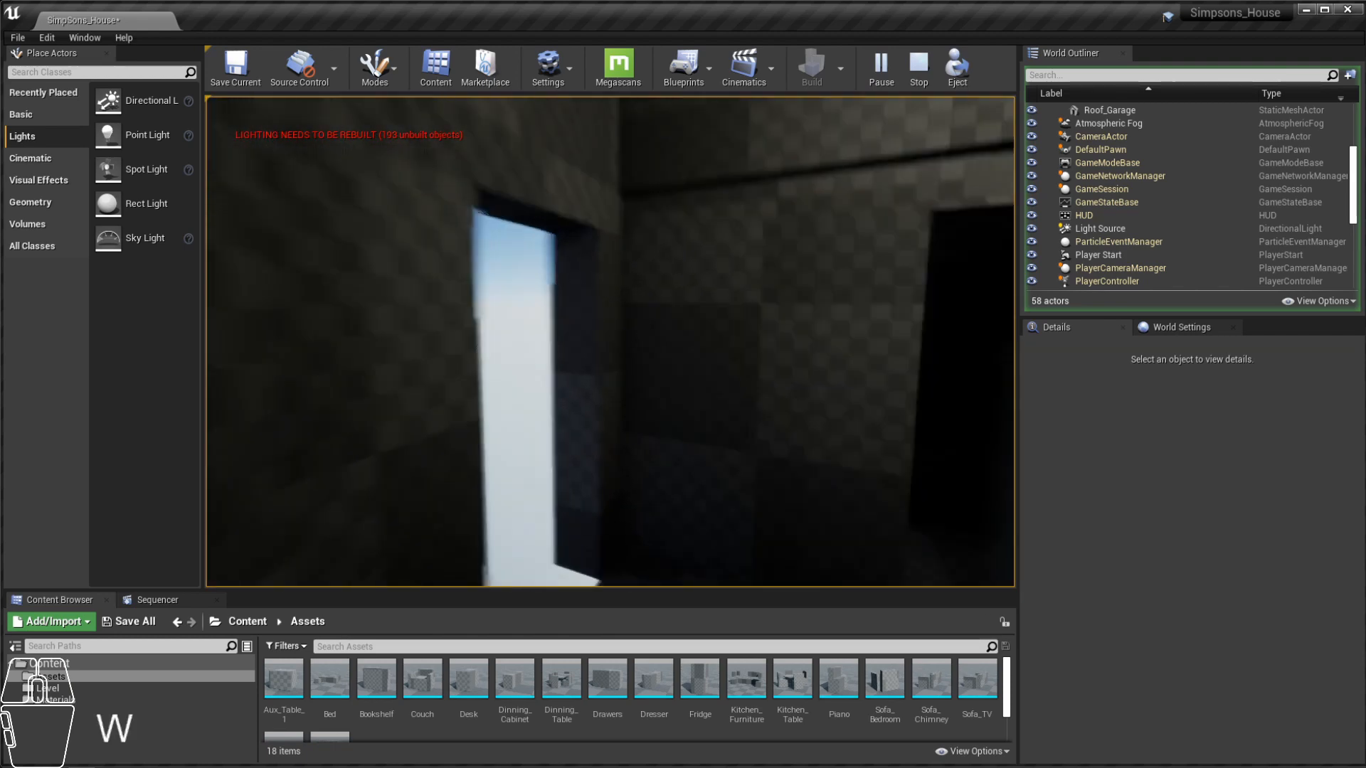
{"action": "key", "text": "a"}
{"action": "key", "text": "d"}
{"action": "key", "text": "w"}
{"action": "key", "text": "e"}
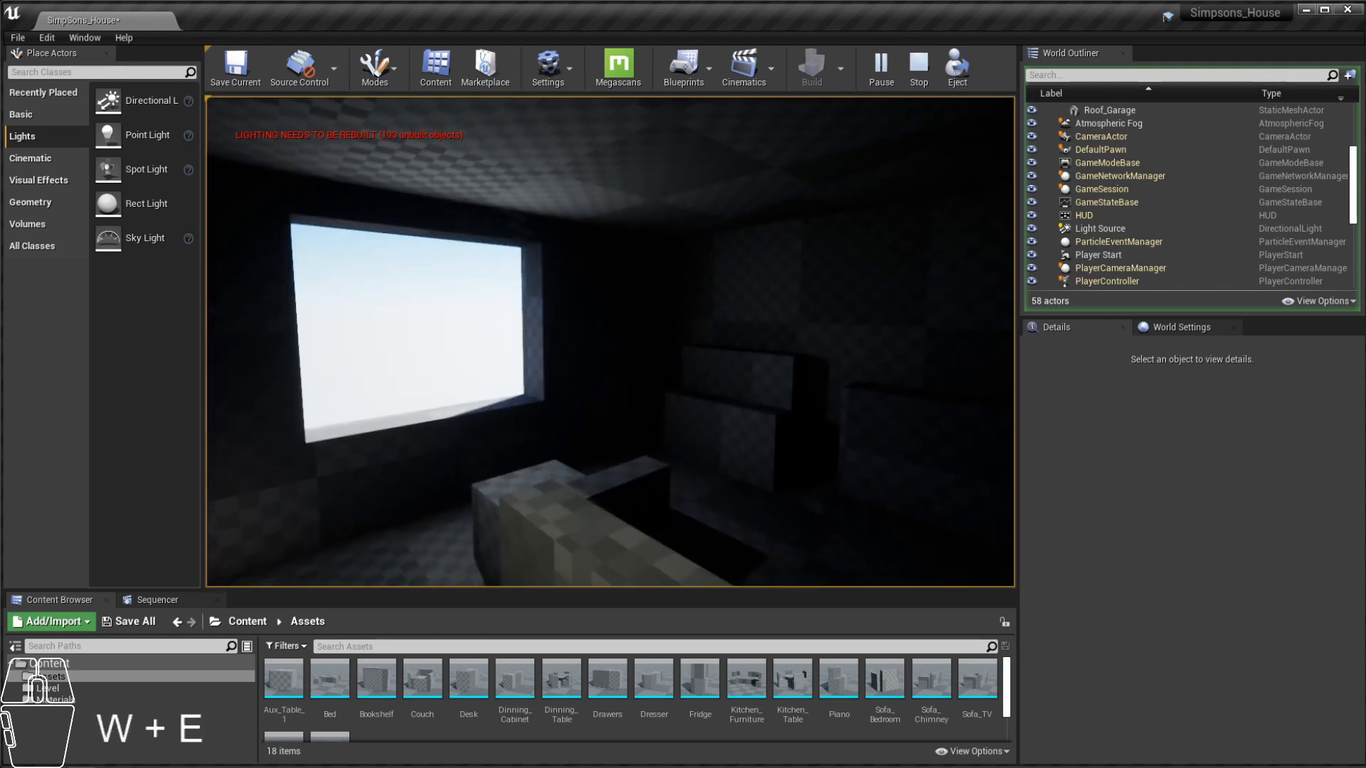
{"action": "key", "text": "a"}
{"action": "key", "text": "w"}
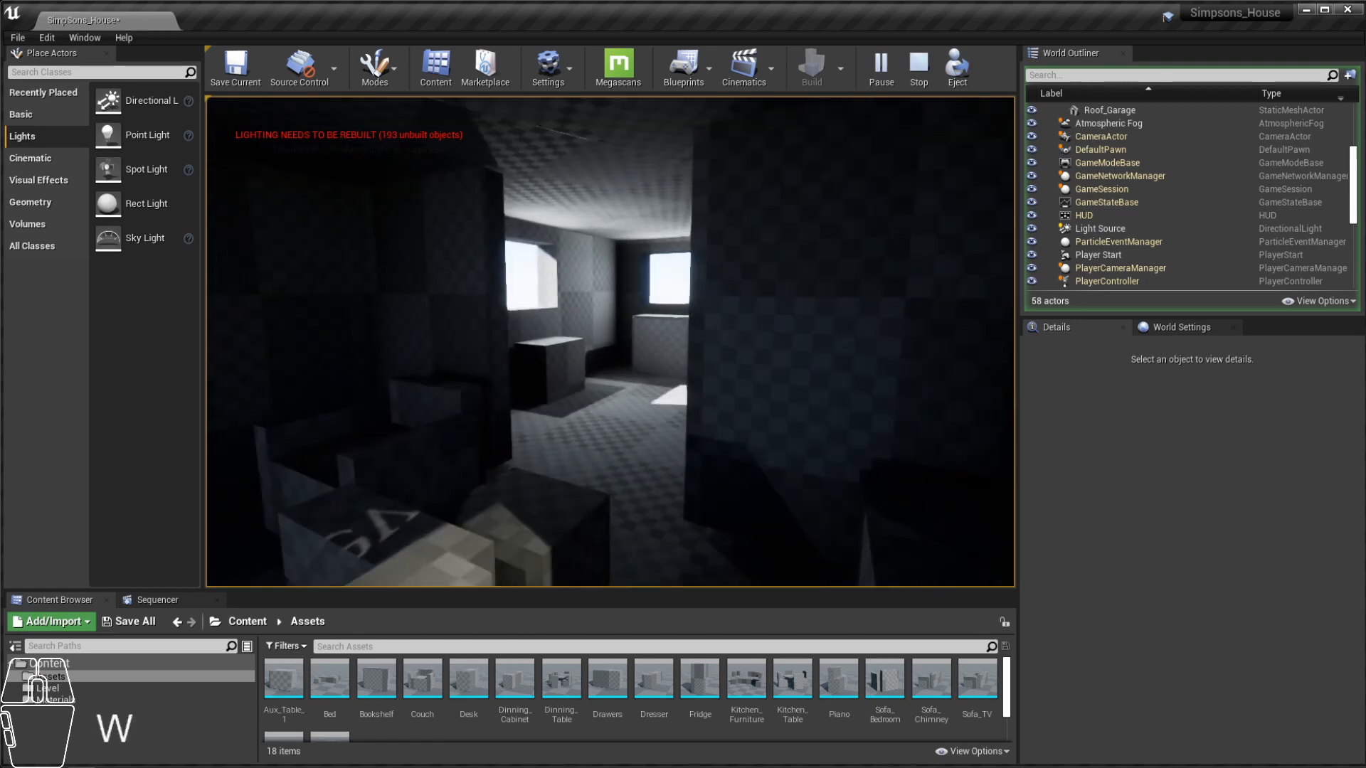
{"action": "key", "text": "a"}
{"action": "key", "text": "s"}
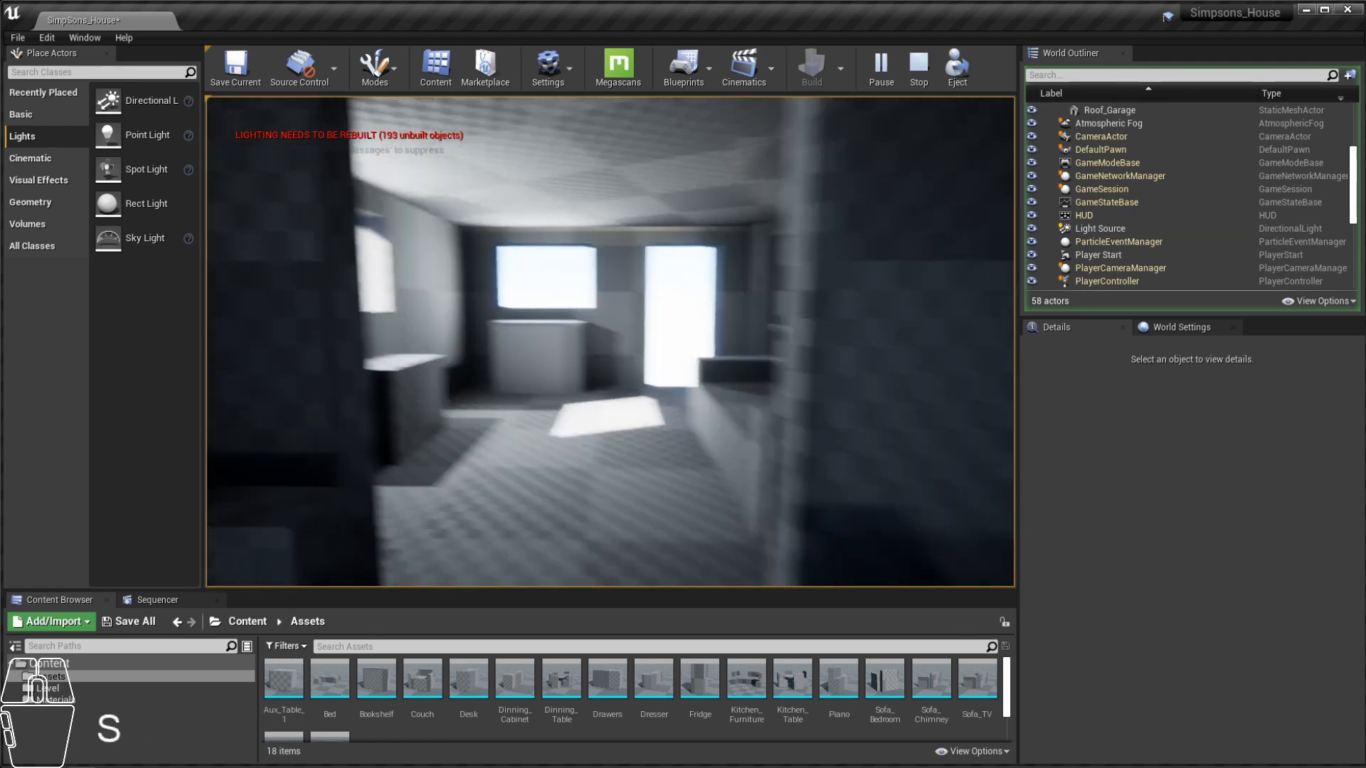
{"action": "key", "text": "d"}
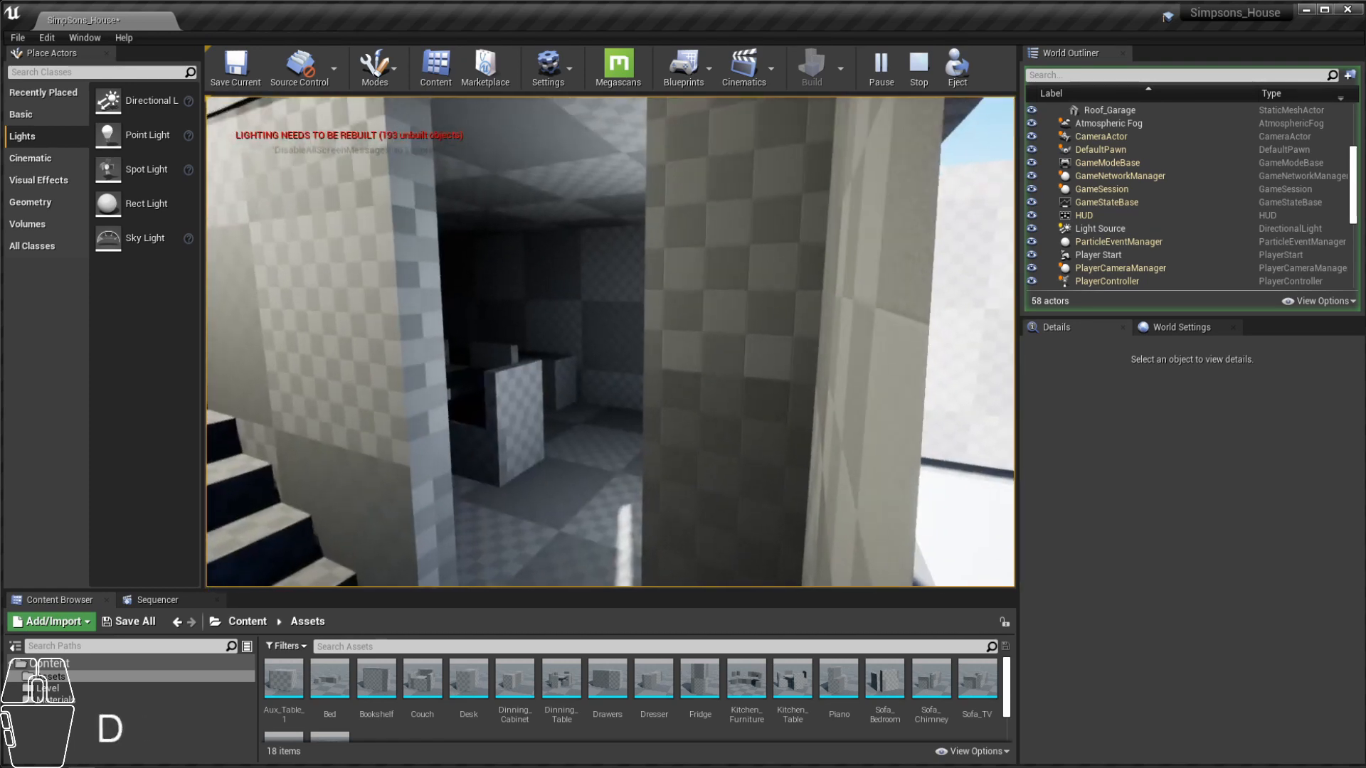
{"action": "key", "text": "w"}
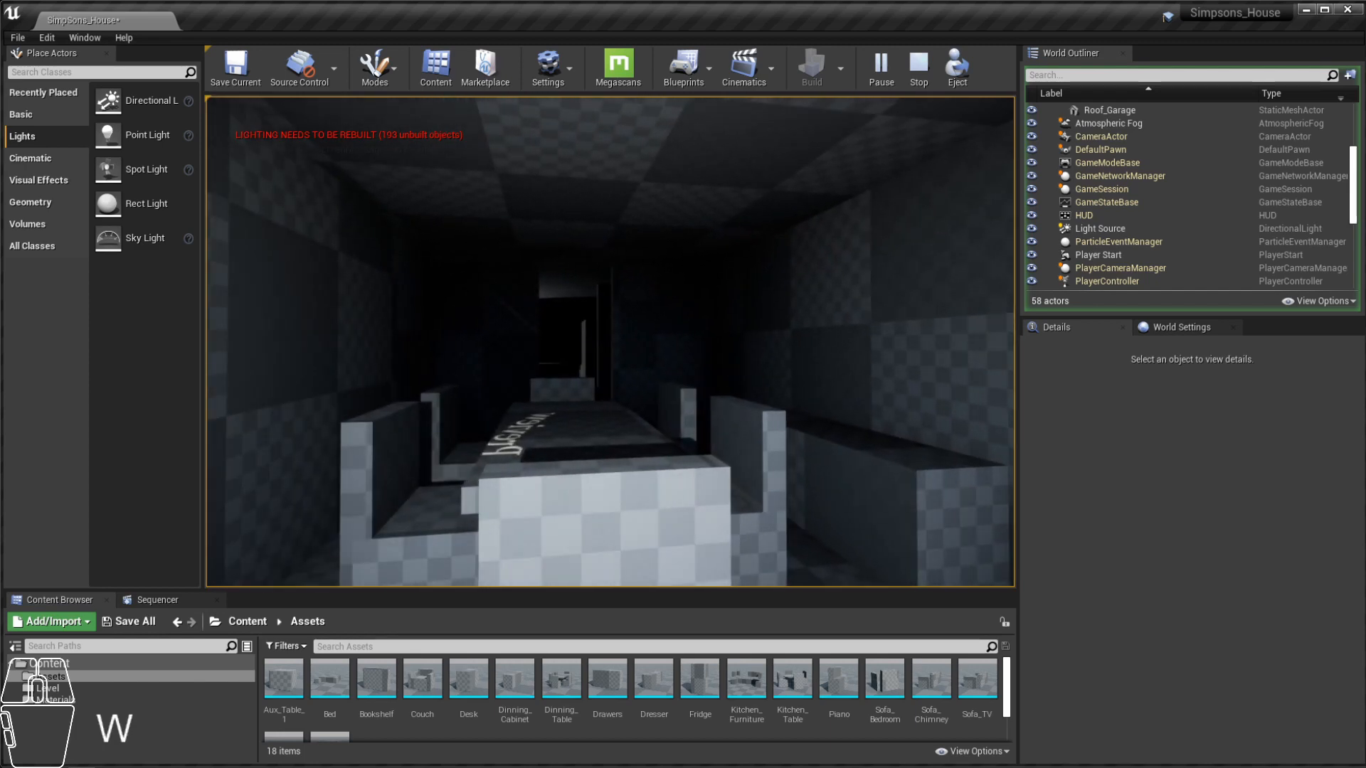
{"action": "key", "text": "s"}
{"action": "key", "text": "a"}
{"action": "key", "text": "e"}
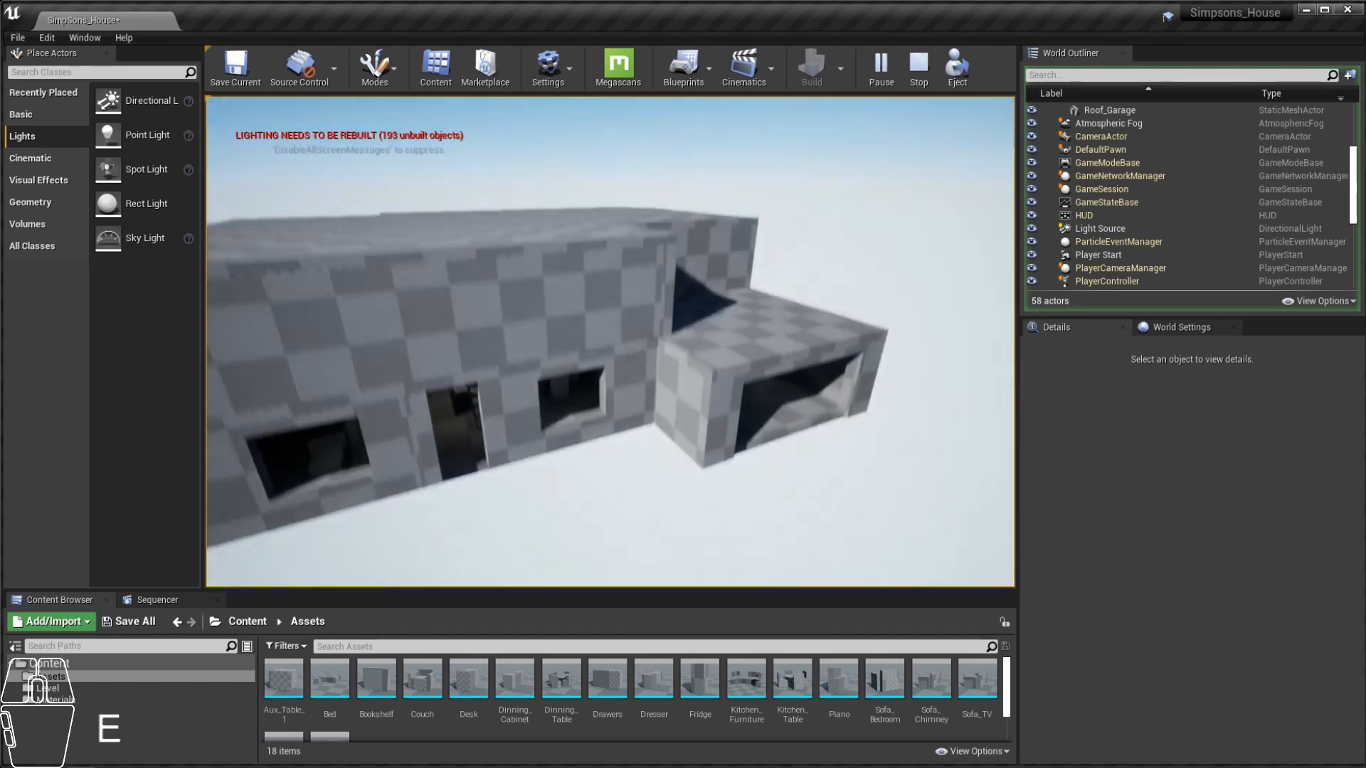
{"action": "key", "text": "Escape"}
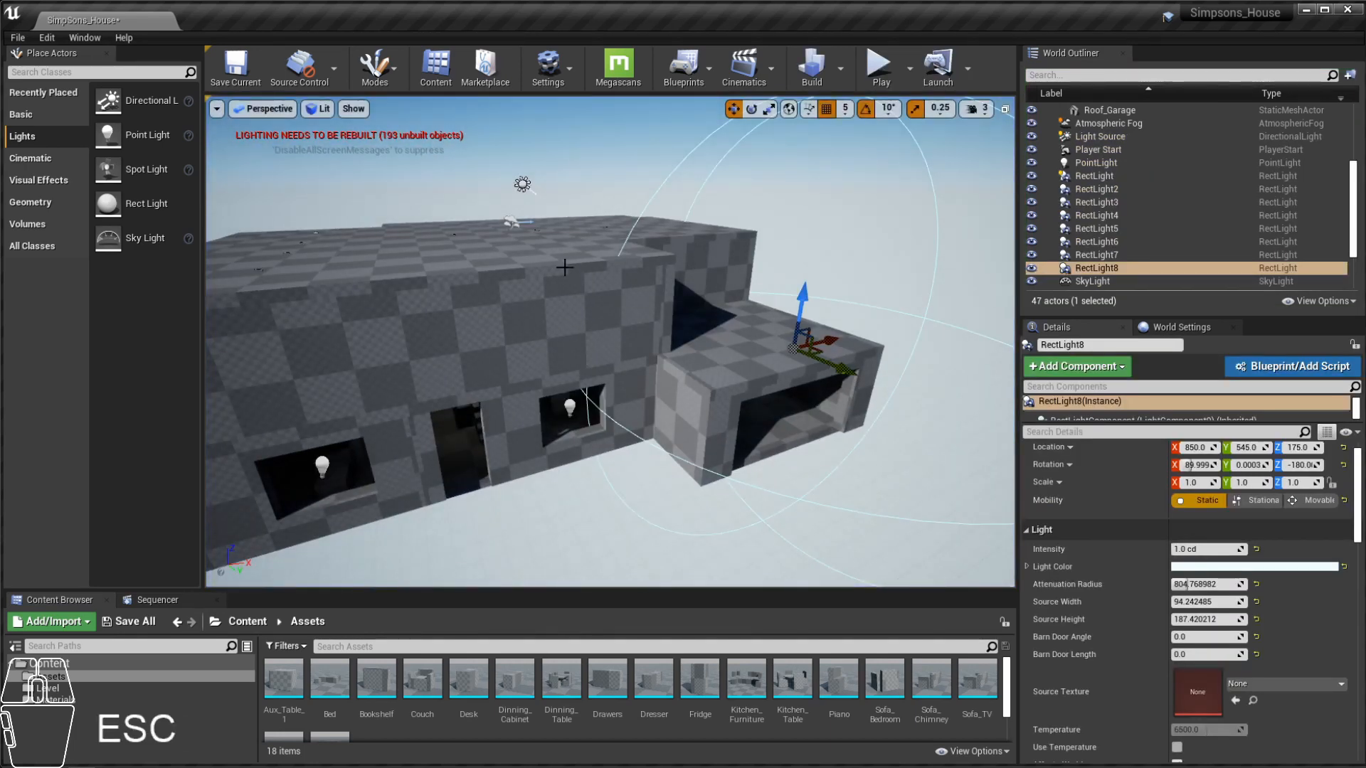
Step: Set the lighting build quality to Preview
{"action": "mouse_move", "coordinate": [566, 265]}
{"action": "left_mouse_down", "text": "alt"}
{"action": "mouse_move", "coordinate": [463, 239]}
{"action": "mouse_move", "coordinate": [420, 203]}
{"action": "mouse_move", "coordinate": [822, 327]}
{"action": "mouse_move", "coordinate": [589, 329]}
{"action": "mouse_move", "coordinate": [561, 317]}
{"action": "mouse_move", "coordinate": [573, 227]}
{"action": "mouse_move", "coordinate": [575, 255]}
{"action": "left_mouse_up", "text": "alt"}
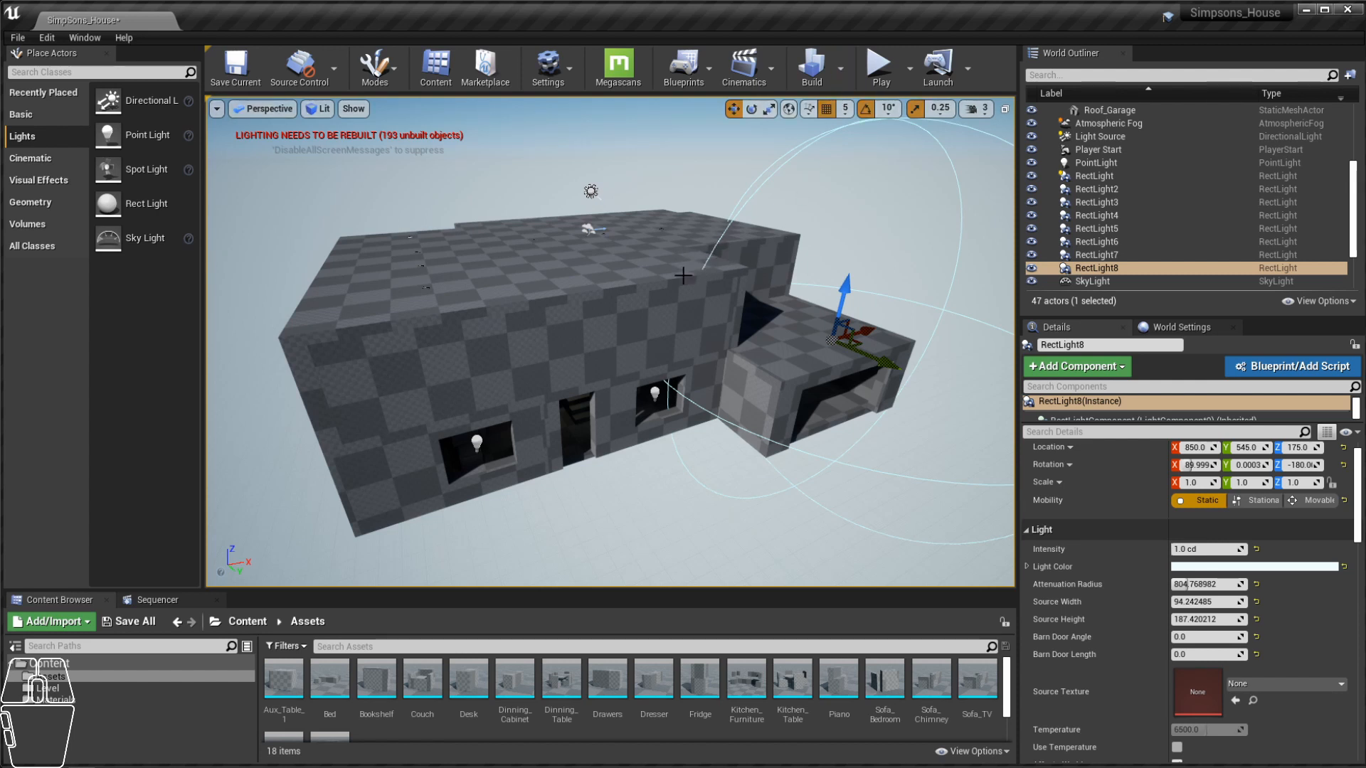
{"action": "left_click", "coordinate": [841, 74]}
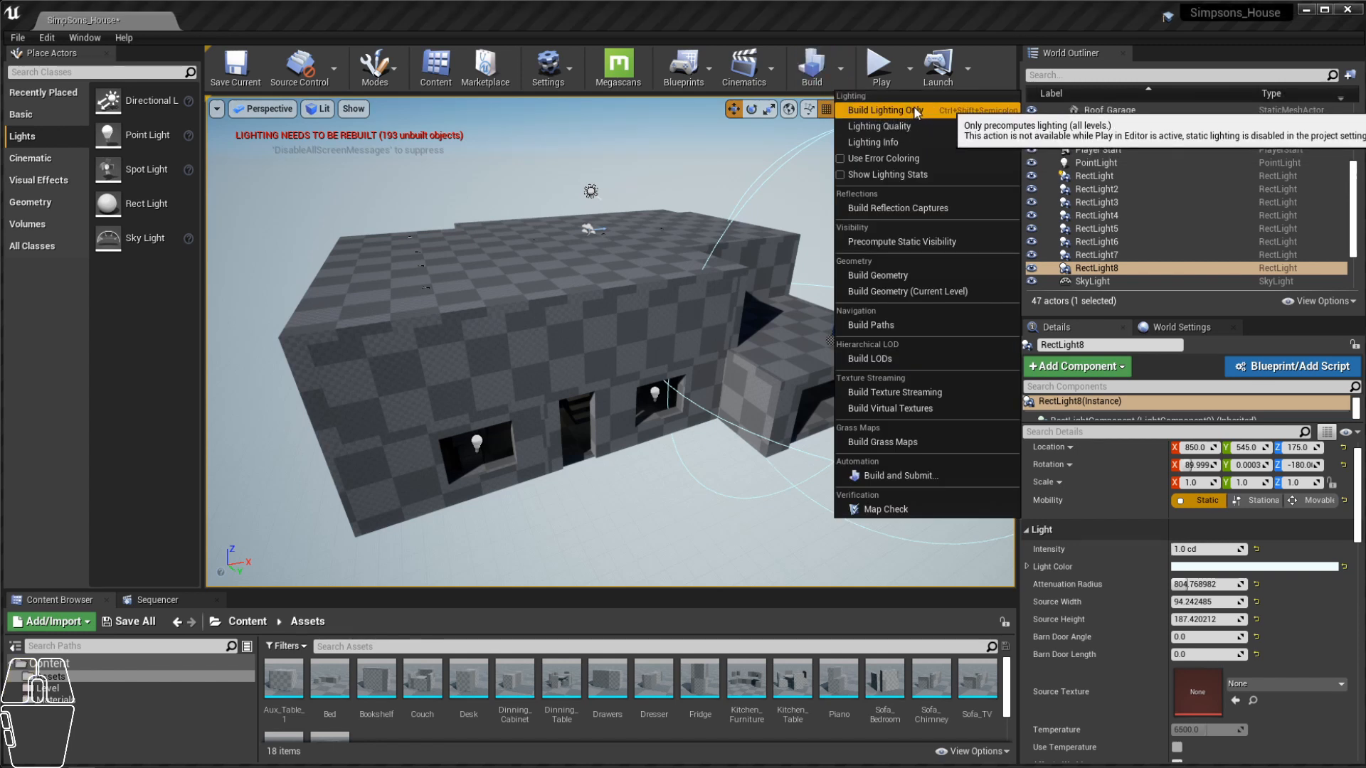
{"action": "mouse_move", "coordinate": [955, 135]}
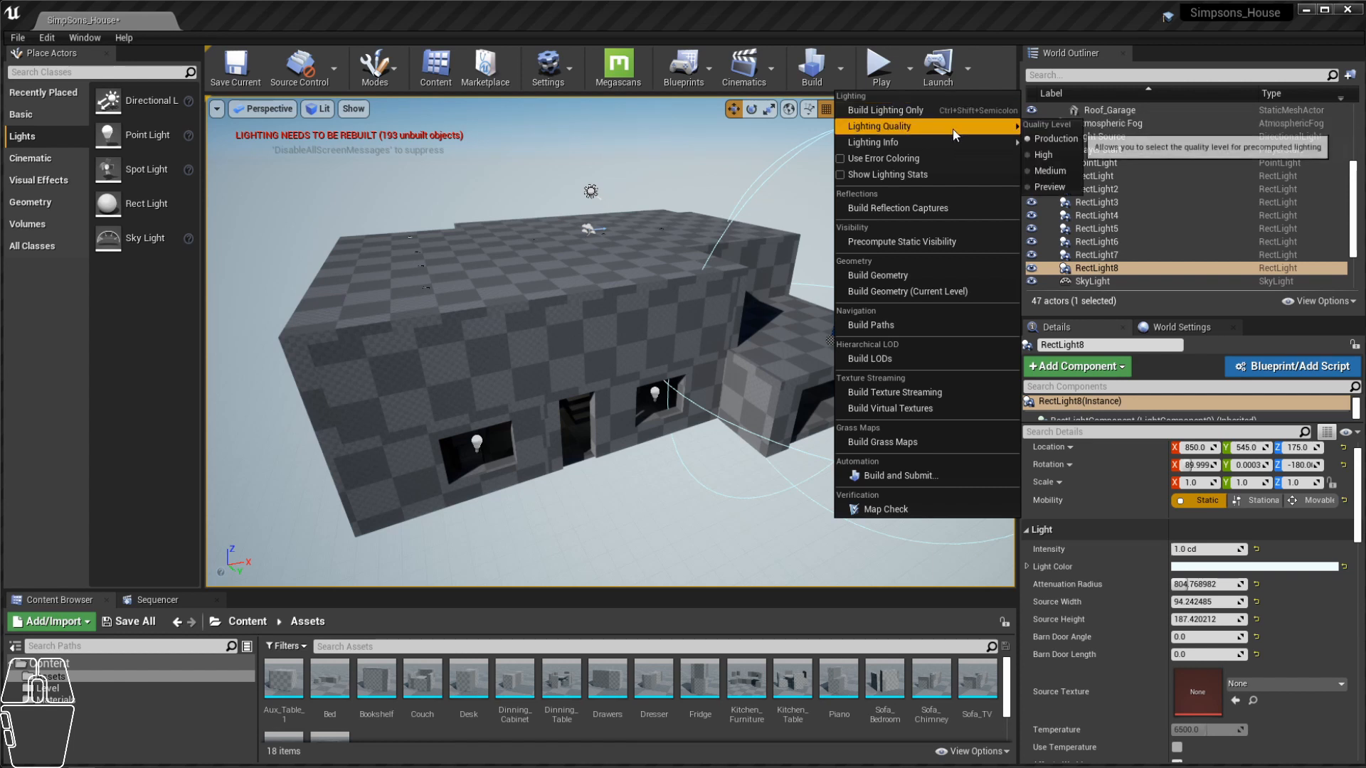
{"action": "left_click", "coordinate": [1043, 186]}
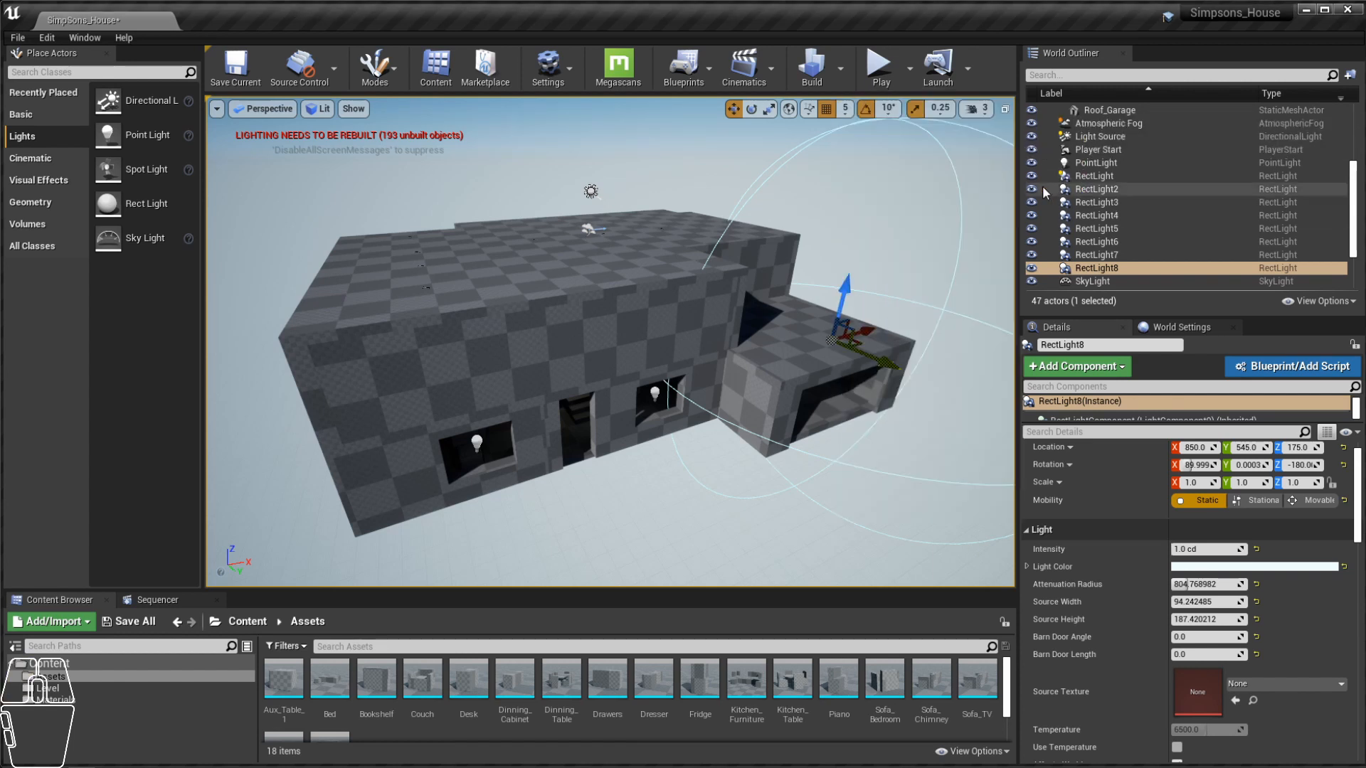
{"action": "left_click", "coordinate": [840, 76]}
{"action": "mouse_move", "coordinate": [996, 126]}
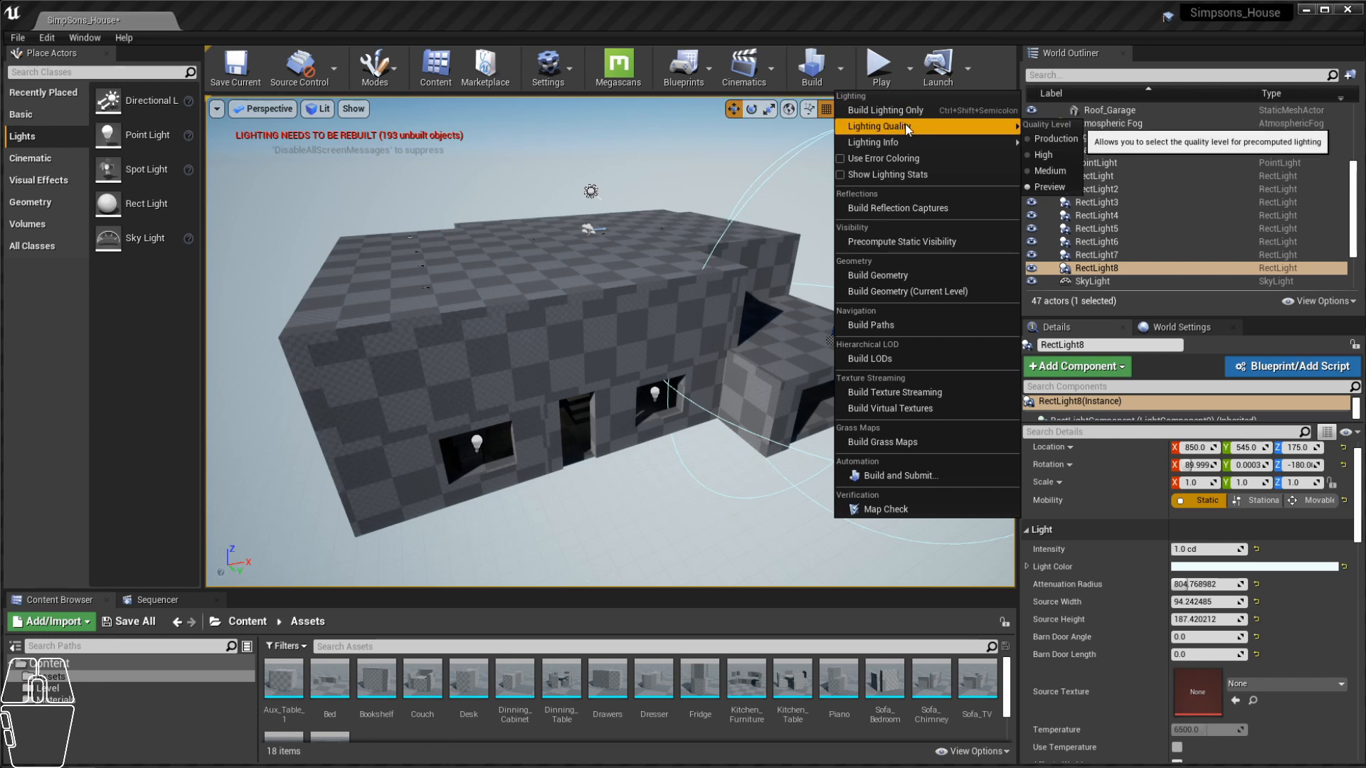
{"action": "left_click", "coordinate": [1058, 189]}
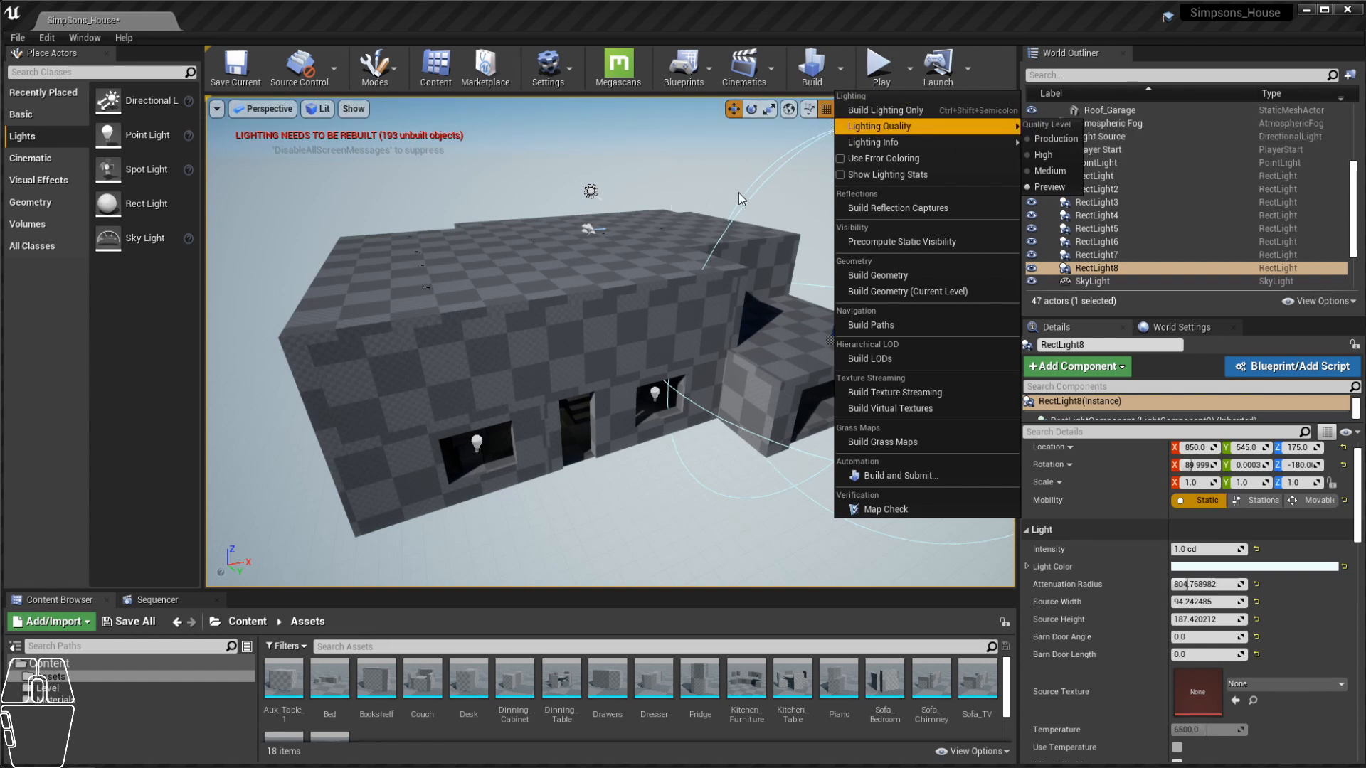
Step: Examine the house's interior rooms and exterior in the editor viewport to judge the unbuilt lighting
{"action": "right_click_drag", "start_coordinate": [738, 194], "coordinate": [430, 156]}
{"action": "key", "text": "w"}
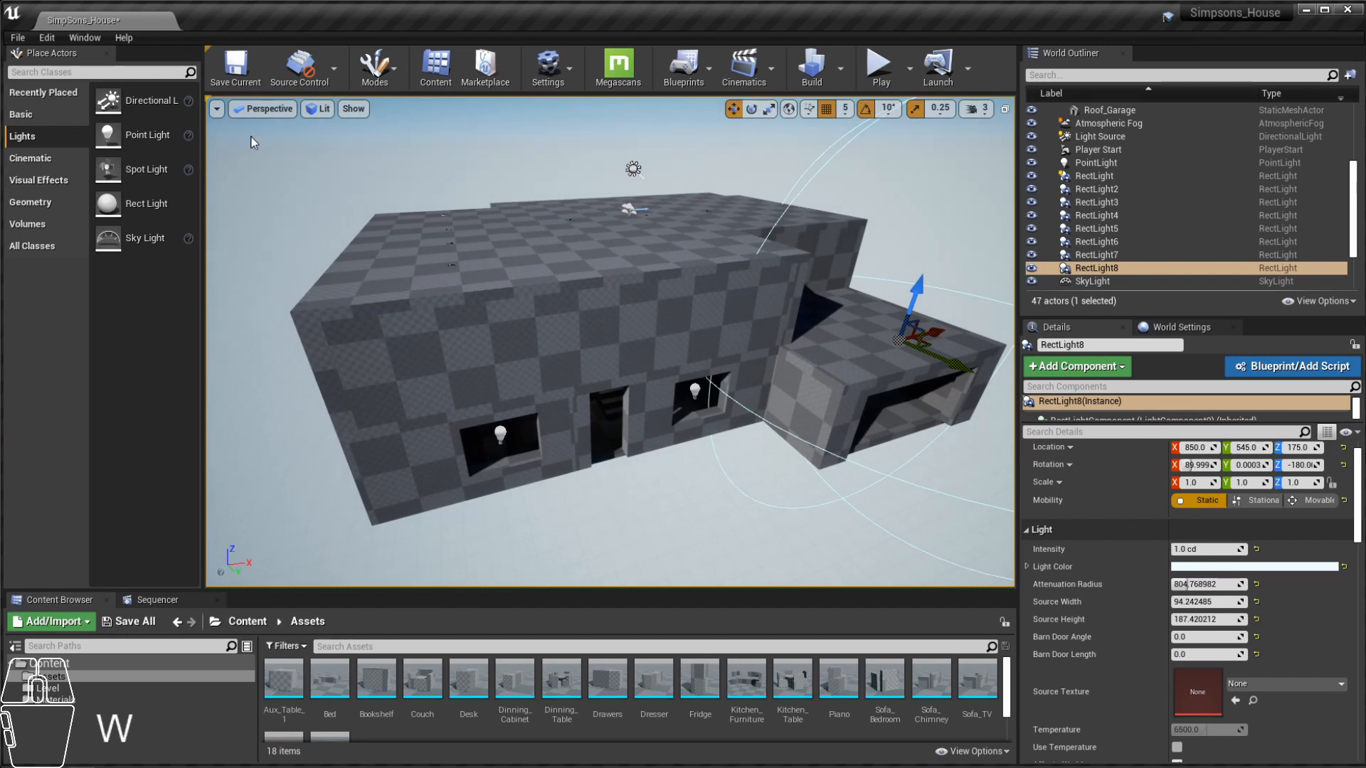
{"action": "key", "text": "d"}
{"action": "right_click_drag", "start_coordinate": [769, 333], "coordinate": [769, 333]}
{"action": "key", "text": "w"}
{"action": "key", "text": "d"}
{"action": "right_click_drag", "start_coordinate": [711, 281], "coordinate": [711, 281]}
{"action": "key", "text": "a"}
{"action": "key", "text": "w"}
{"action": "key", "text": "e"}
{"action": "key", "text": "w"}
{"action": "key", "text": "a"}
{"action": "right_click_drag", "start_coordinate": [849, 368], "coordinate": [848, 369]}
{"action": "key", "text": "w"}
{"action": "key", "text": "d"}
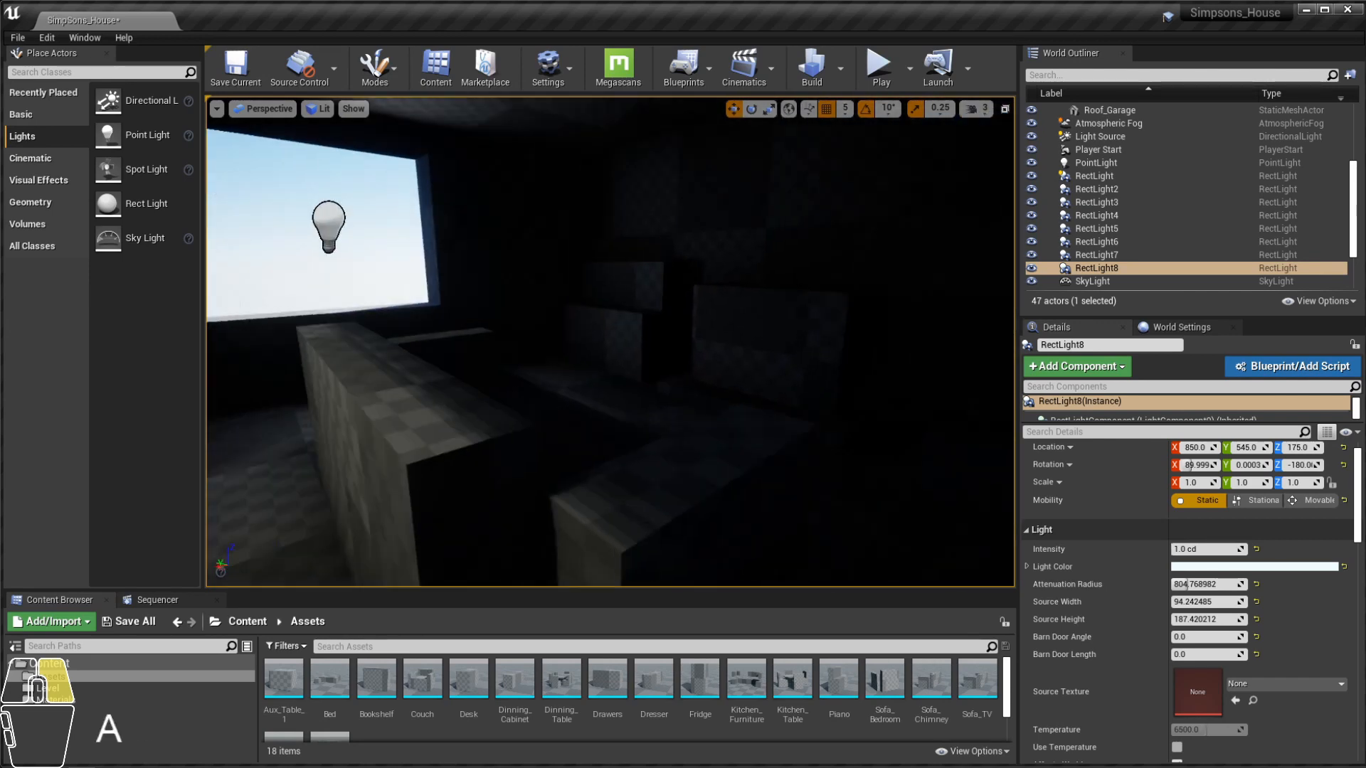
{"action": "right_click_drag", "start_coordinate": [849, 368], "coordinate": [790, 343]}
{"action": "key", "text": "s"}
{"action": "key", "text": "a"}
{"action": "key", "text": "e"}
{"action": "key", "text": "d"}
{"action": "key", "text": "s"}
{"action": "key", "text": "w"}
{"action": "key", "text": "d"}
{"action": "key", "text": "a"}
{"action": "key", "text": "s"}
{"action": "key", "text": "e"}
{"action": "key", "text": "a"}
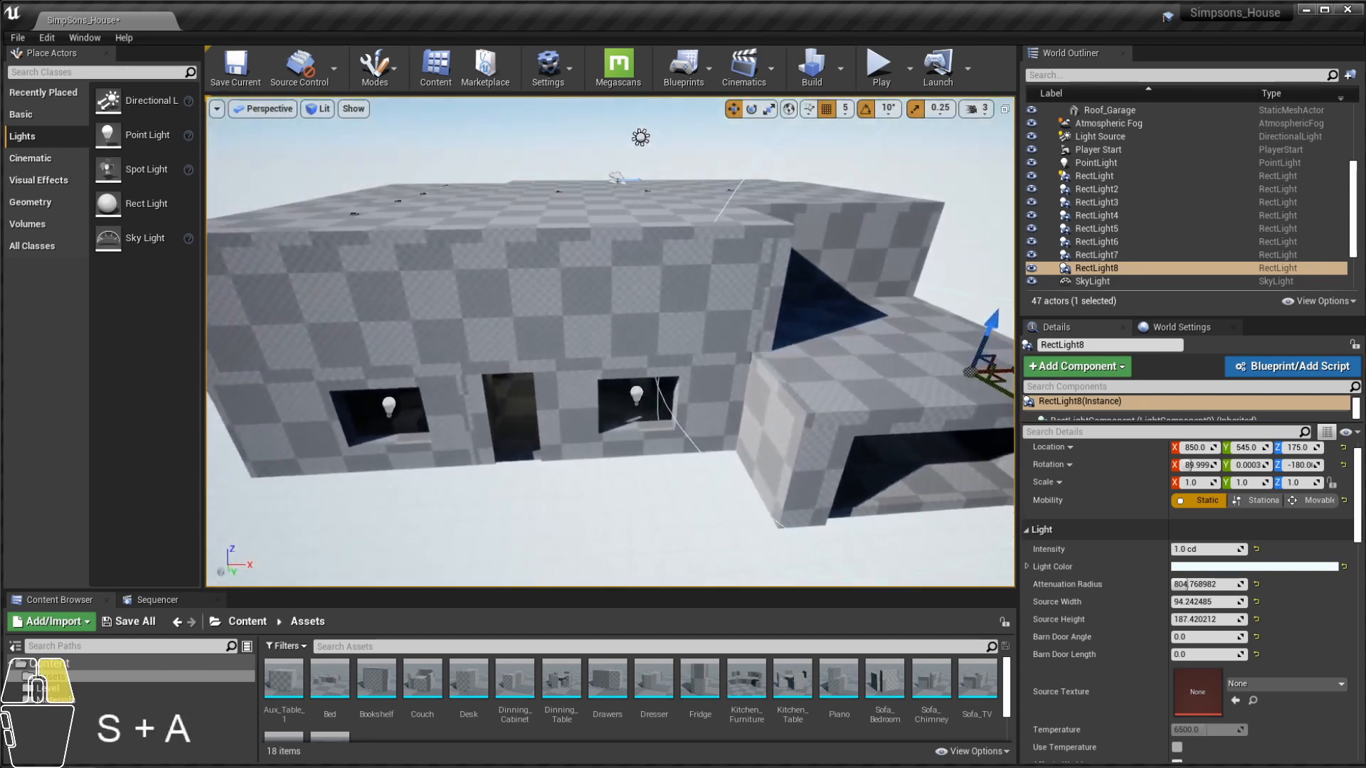
{"action": "right_click_drag", "start_coordinate": [590, 361], "coordinate": [590, 361]}
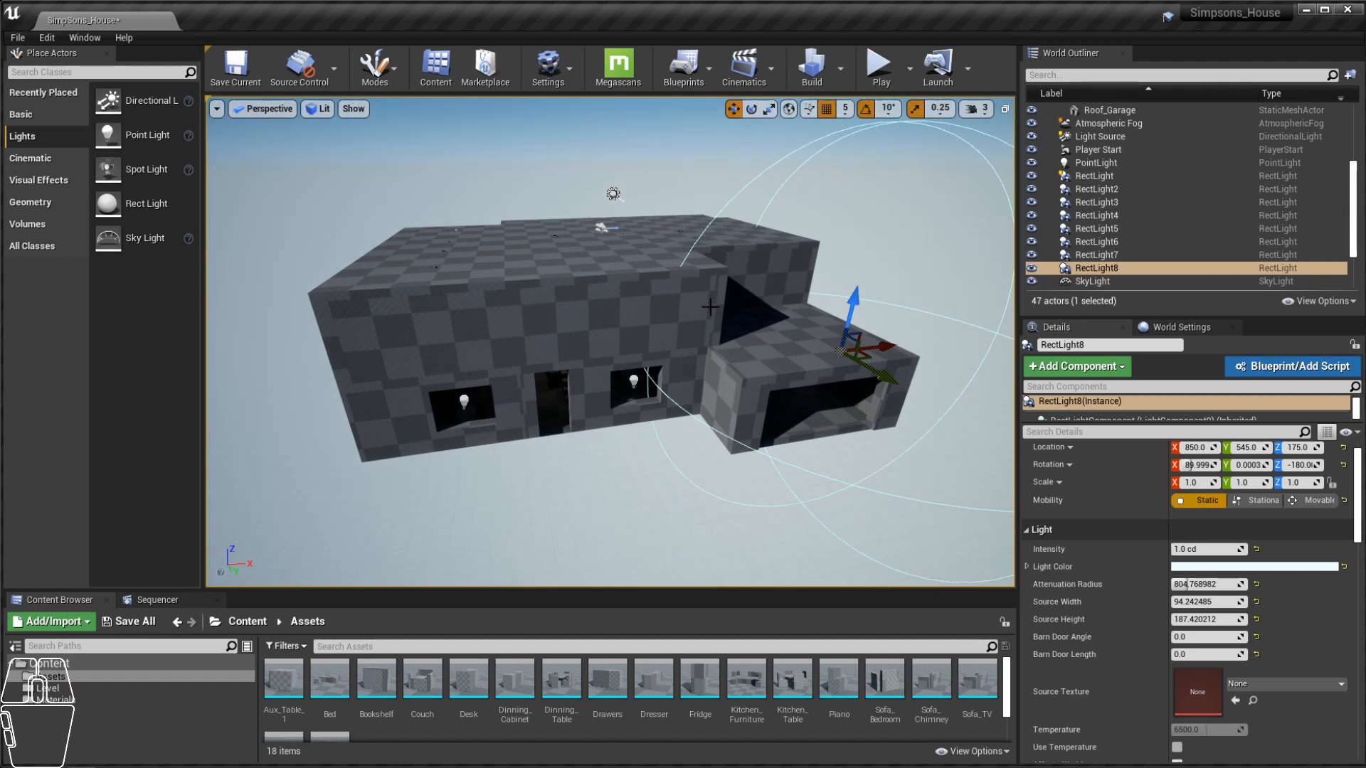
{"action": "right_click_drag", "start_coordinate": [710, 307], "coordinate": [710, 307]}
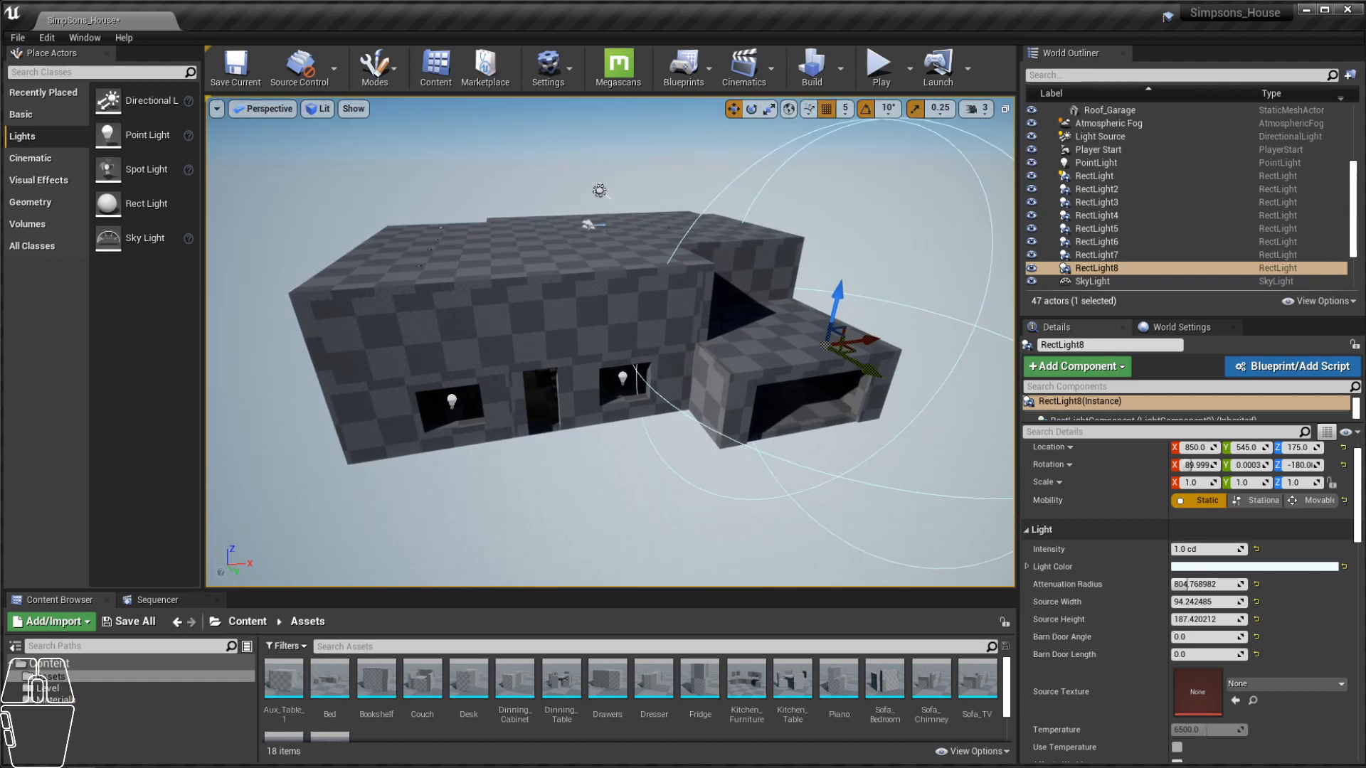
Step: Deselect the rect light and select the second-level walls of the house
{"action": "key", "text": "Escape"}
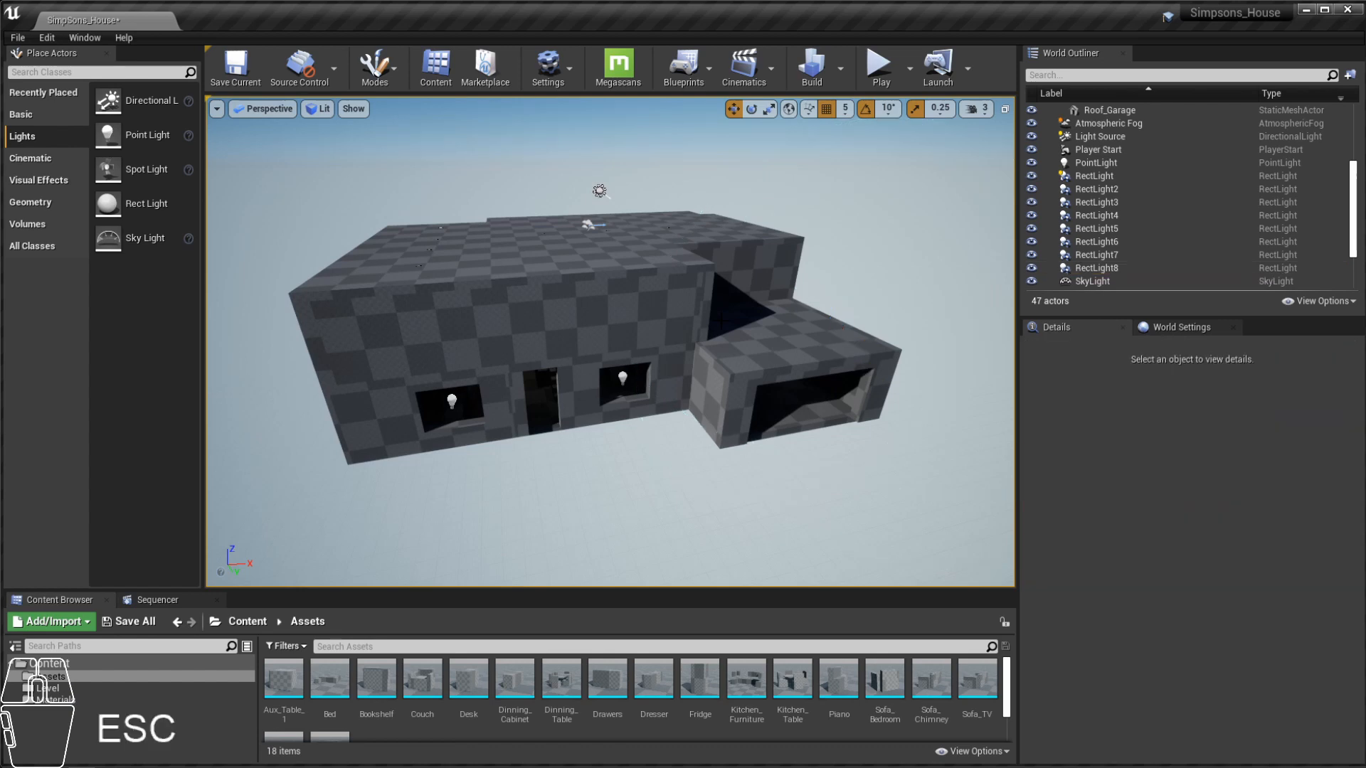
{"action": "scroll", "coordinate": [584, 214], "scroll_direction": "up", "scroll_amount": 2}
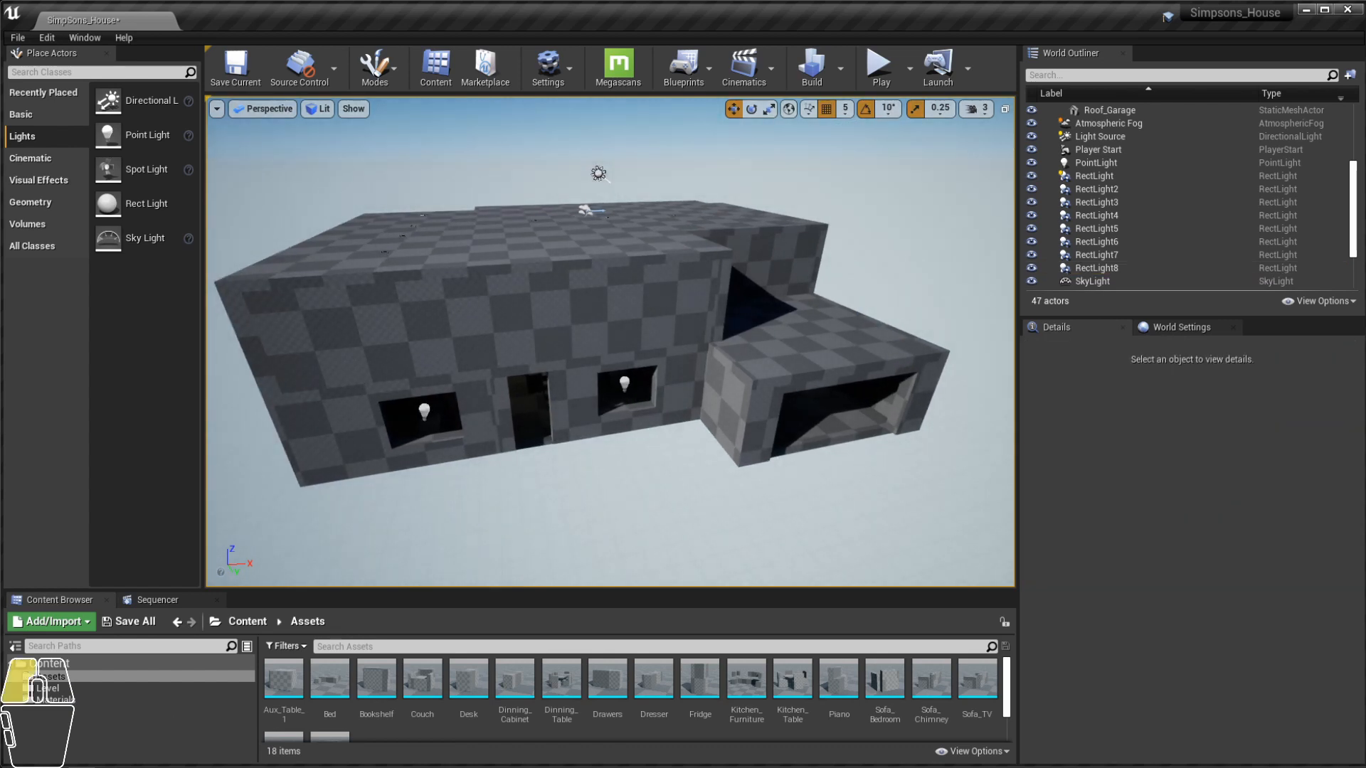
{"action": "left_click", "coordinate": [668, 301]}
{"action": "scroll", "coordinate": [668, 301], "scroll_direction": "up", "scroll_amount": 2}
{"action": "left_click_drag", "start_coordinate": [687, 293], "coordinate": [498, 328], "text": "alt"}
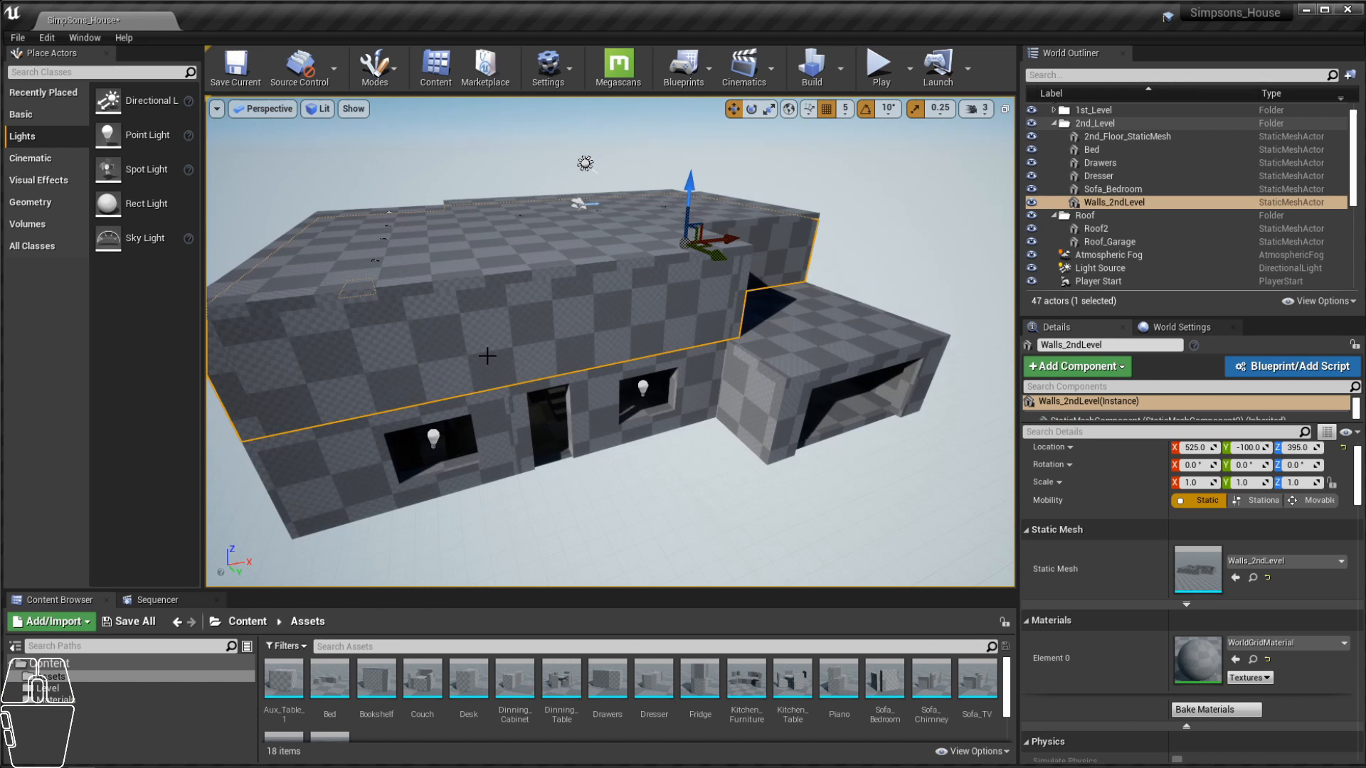
Step: Create a new material named M_Base in the project's Materials folder
{"action": "left_click", "coordinate": [48, 664]}
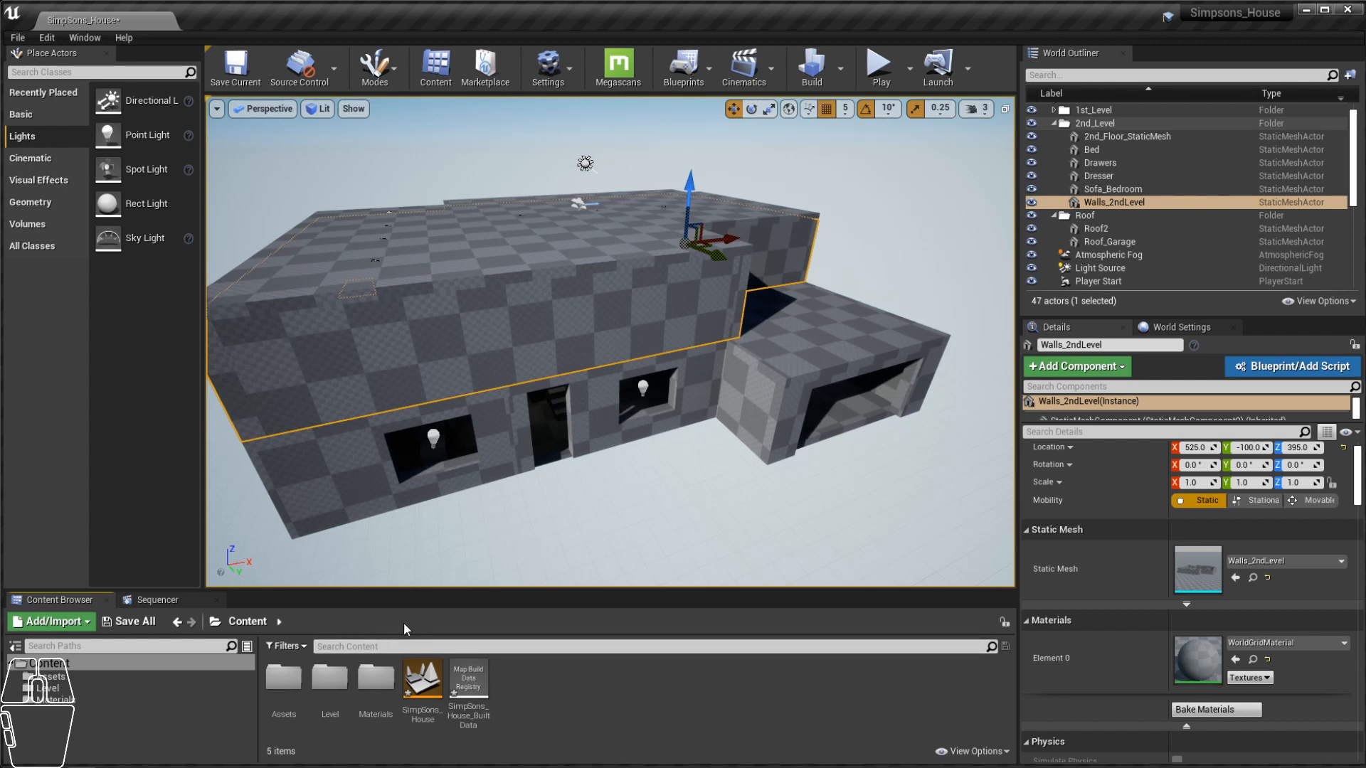
{"action": "double_click", "coordinate": [374, 675]}
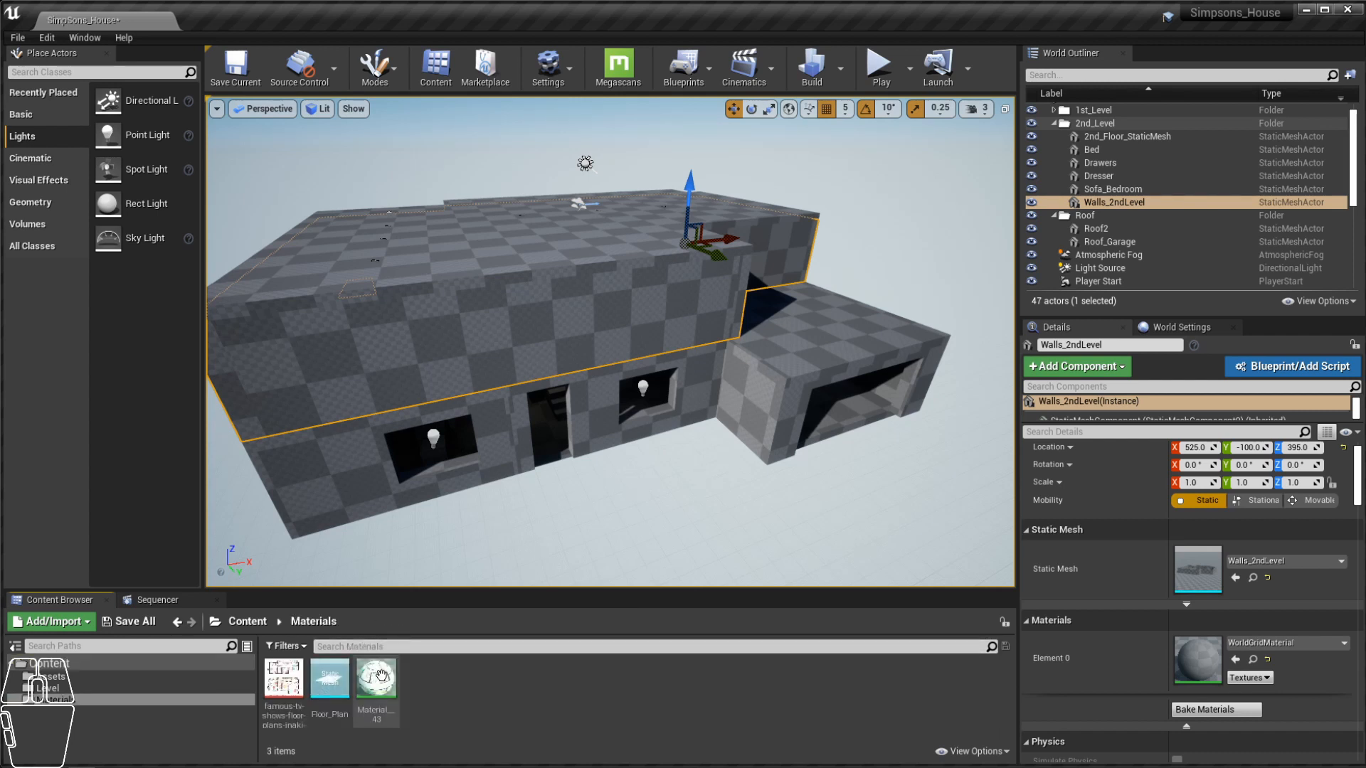
{"action": "mouse_move", "coordinate": [529, 424]}
{"action": "right_mouse_down"}
{"action": "mouse_move", "coordinate": [494, 425]}
{"action": "mouse_move", "coordinate": [529, 423]}
{"action": "right_mouse_up"}
{"action": "right_click", "coordinate": [510, 687]}
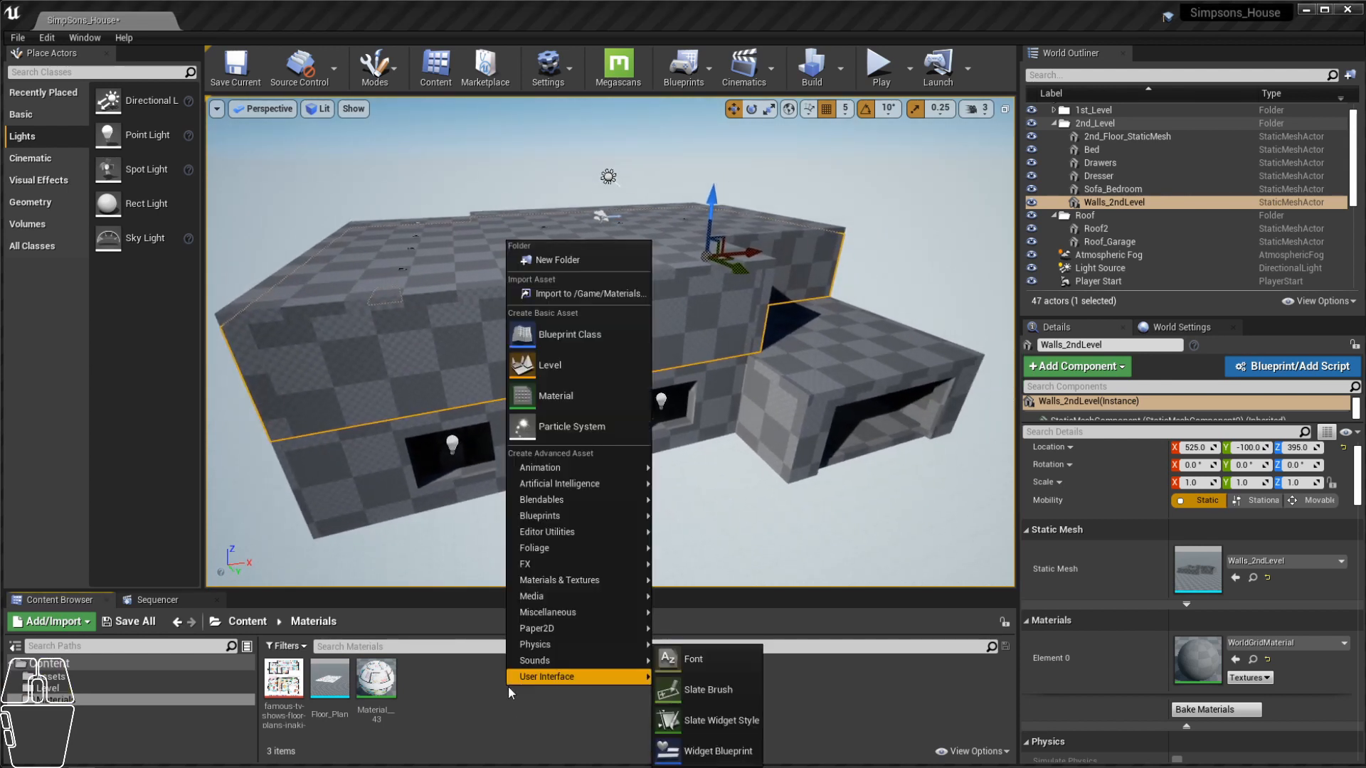
{"action": "left_click", "coordinate": [587, 397]}
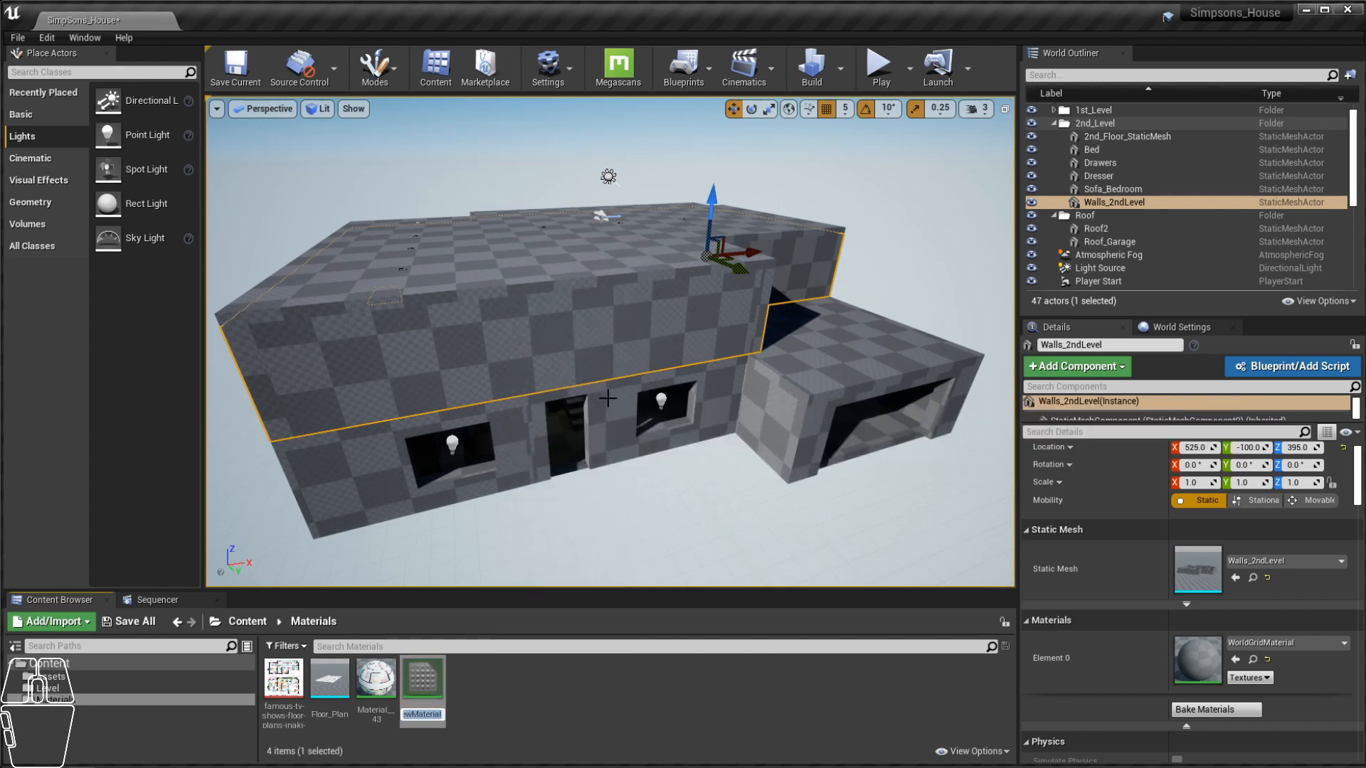
{"action": "type", "text": "M"}
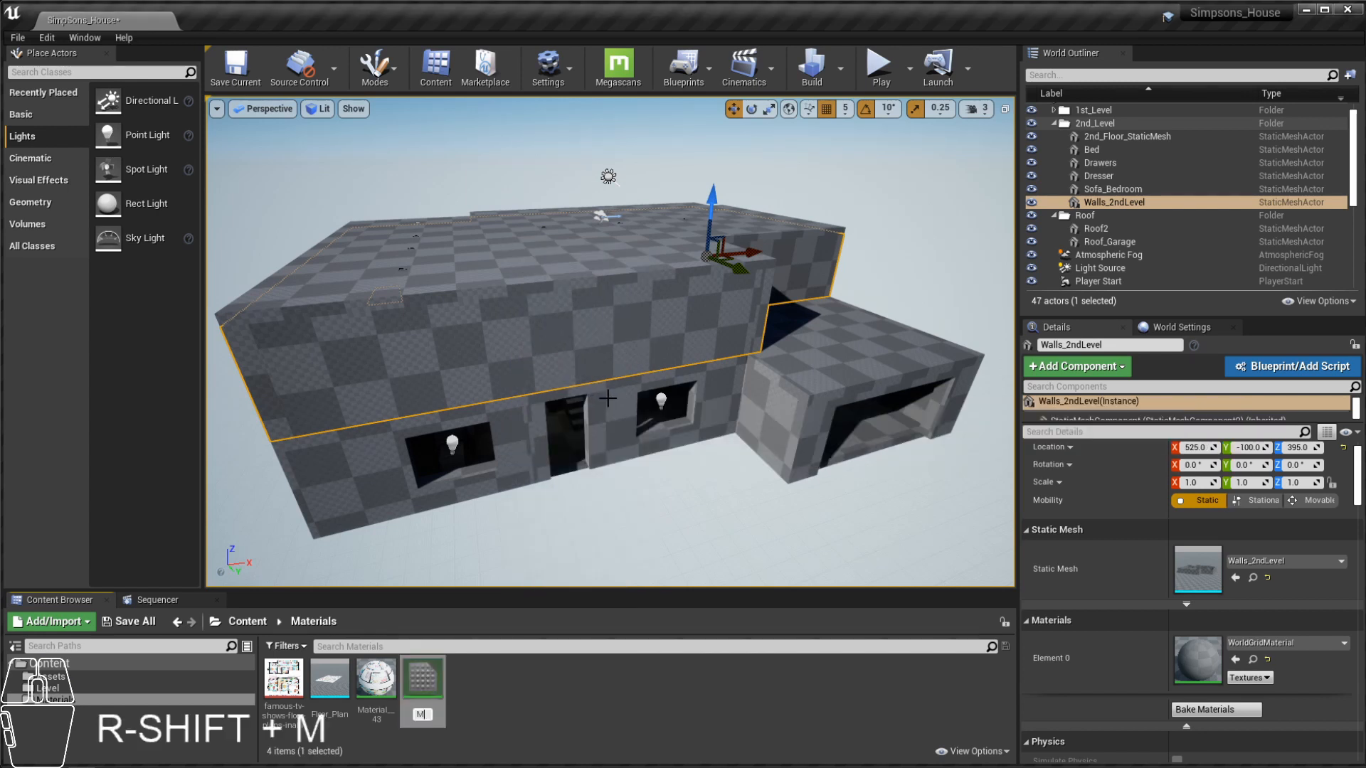
{"action": "type", "text": "_Base"}
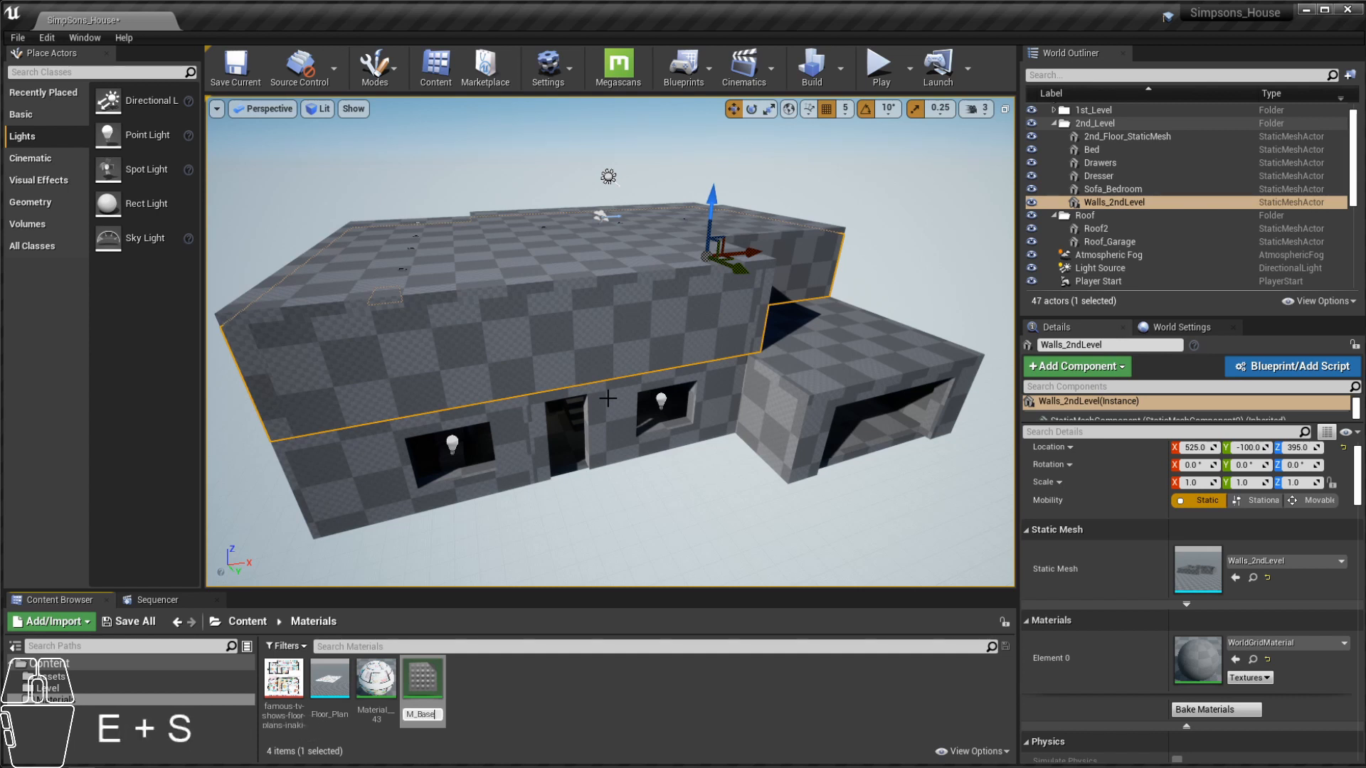
{"action": "key", "text": "Return"}
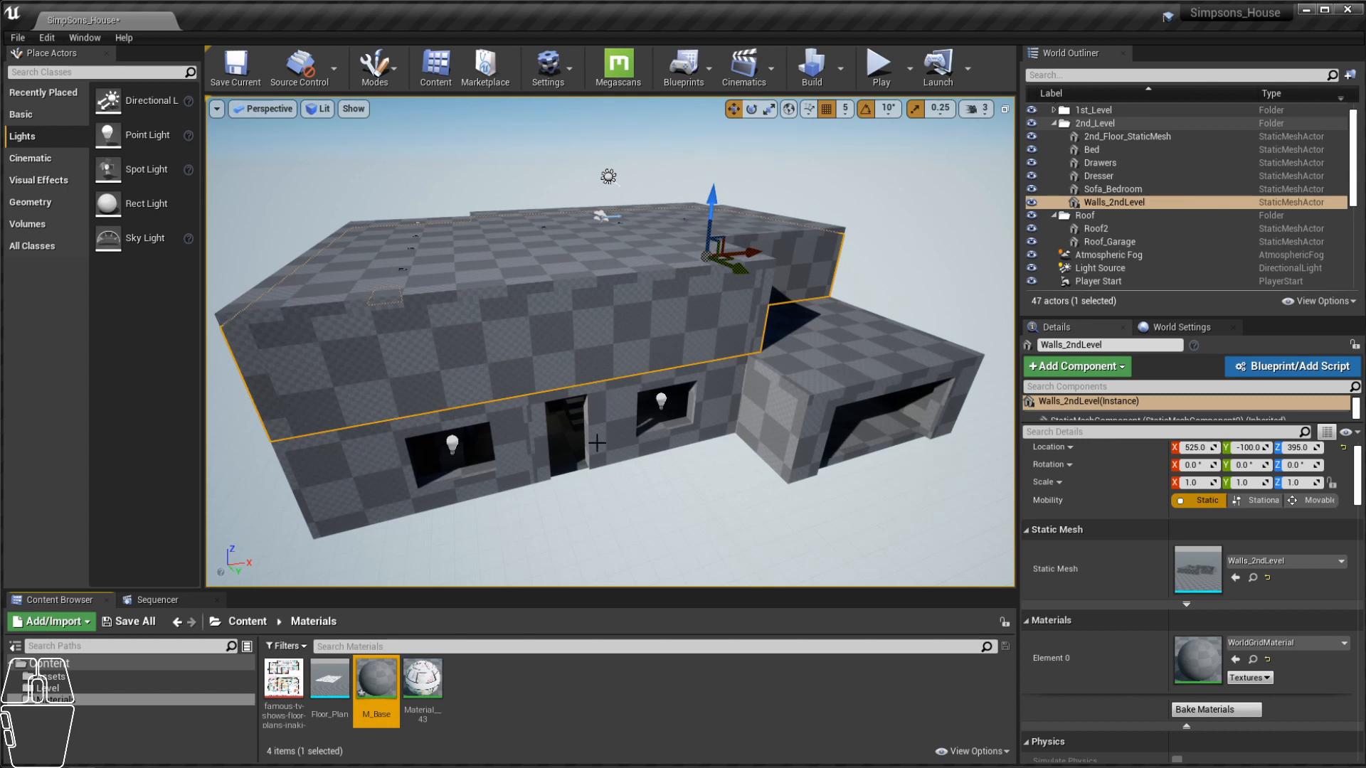
Step: Open the M_Base material for editing, enlarge its window, and widen the node graph area by narrowing the preview and details area
{"action": "double_click", "coordinate": [377, 679]}
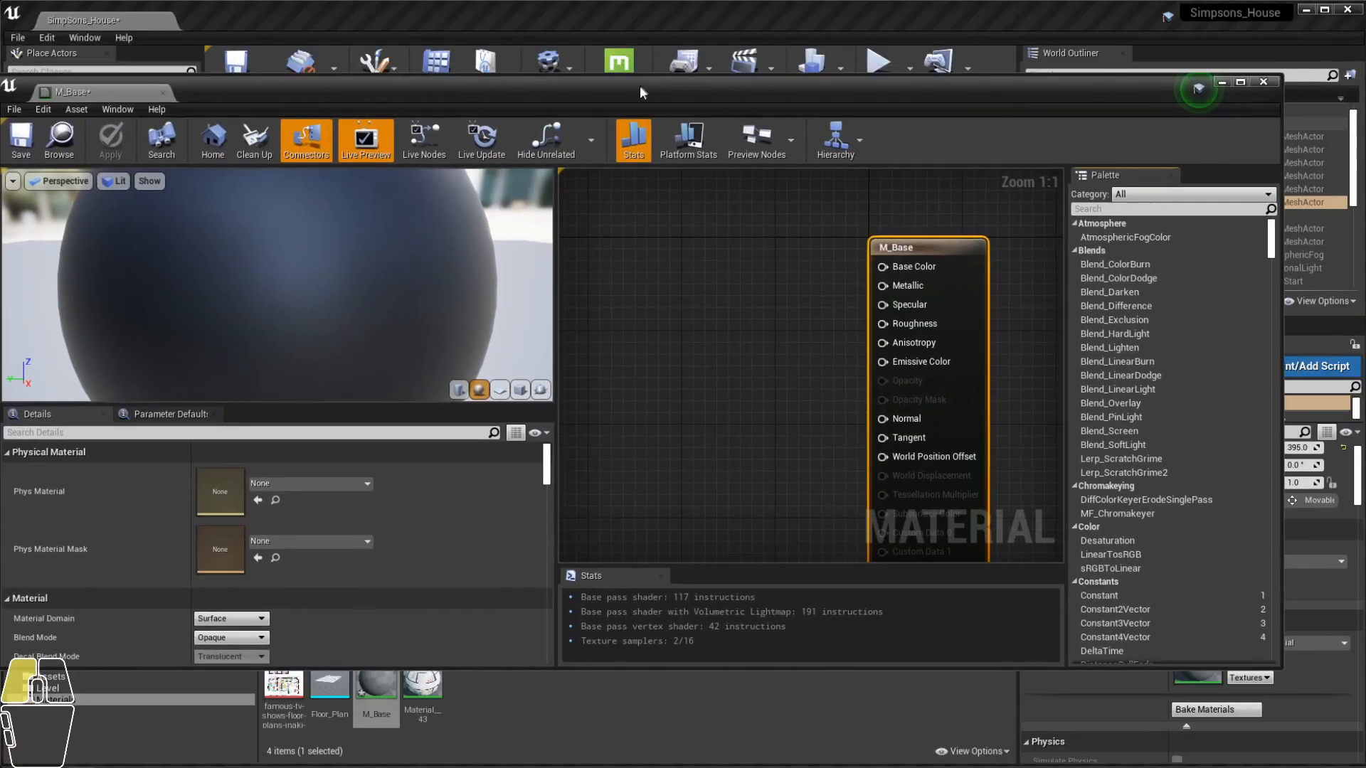
{"action": "left_click_drag", "start_coordinate": [639, 84], "coordinate": [724, 16]}
{"action": "left_click_drag", "start_coordinate": [88, 593], "coordinate": [9, 753]}
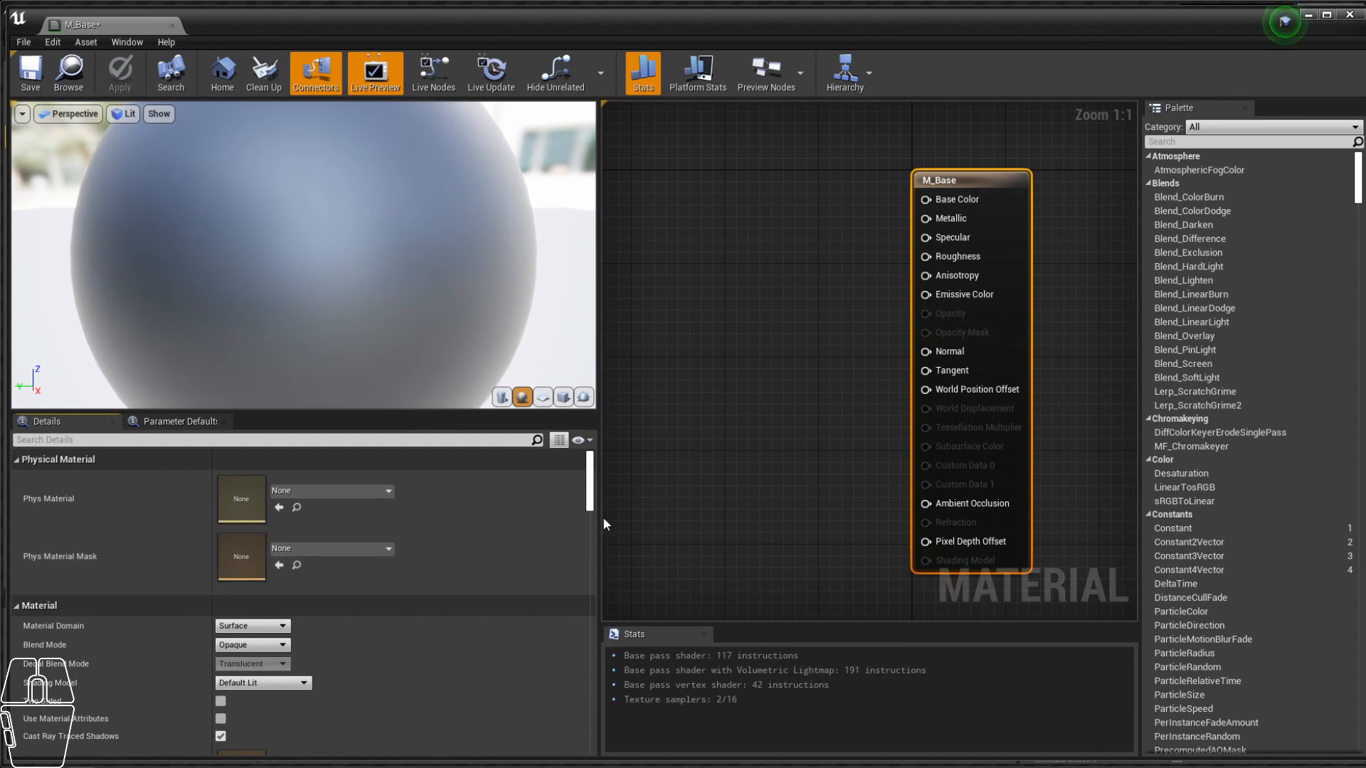
{"action": "left_click_drag", "start_coordinate": [597, 522], "coordinate": [311, 522]}
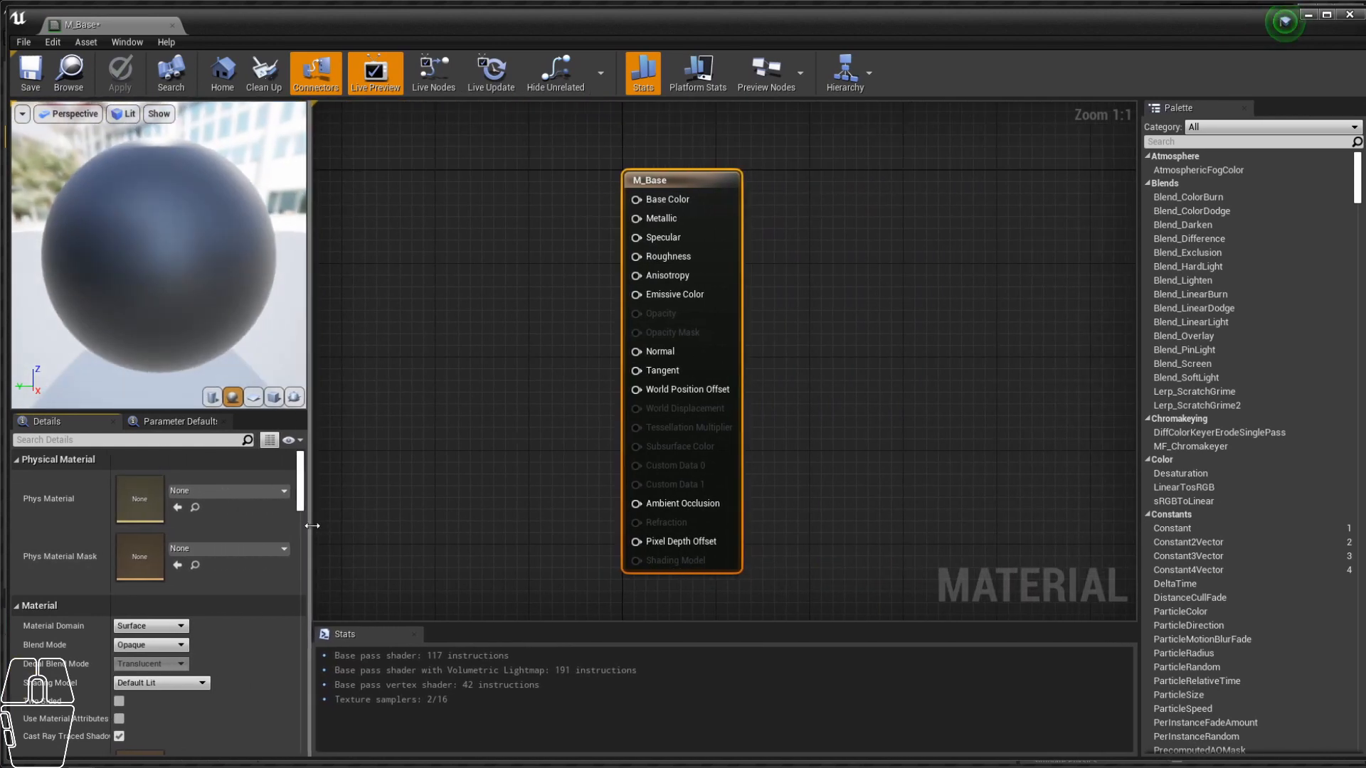
{"action": "right_click_drag", "start_coordinate": [576, 199], "coordinate": [673, 199]}
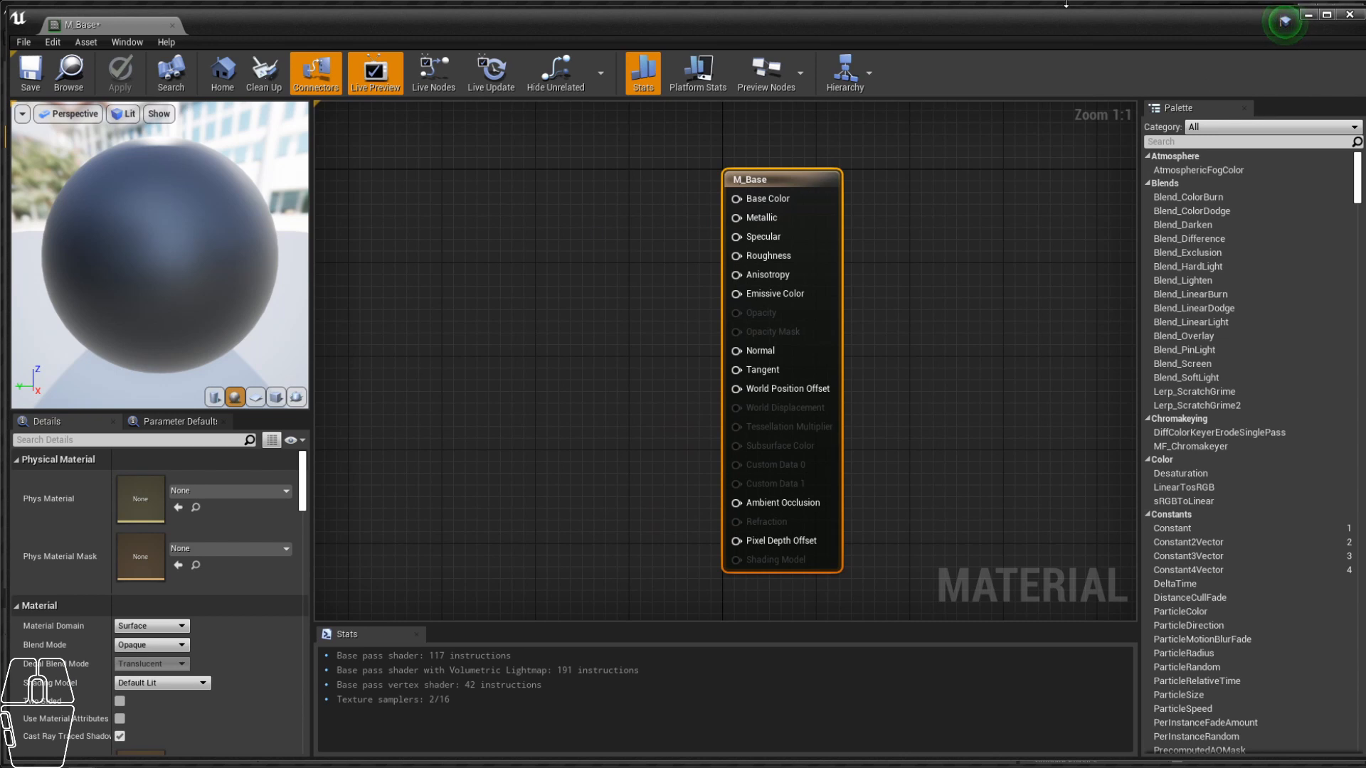
{"action": "left_click_drag", "start_coordinate": [979, 21], "coordinate": [946, 71]}
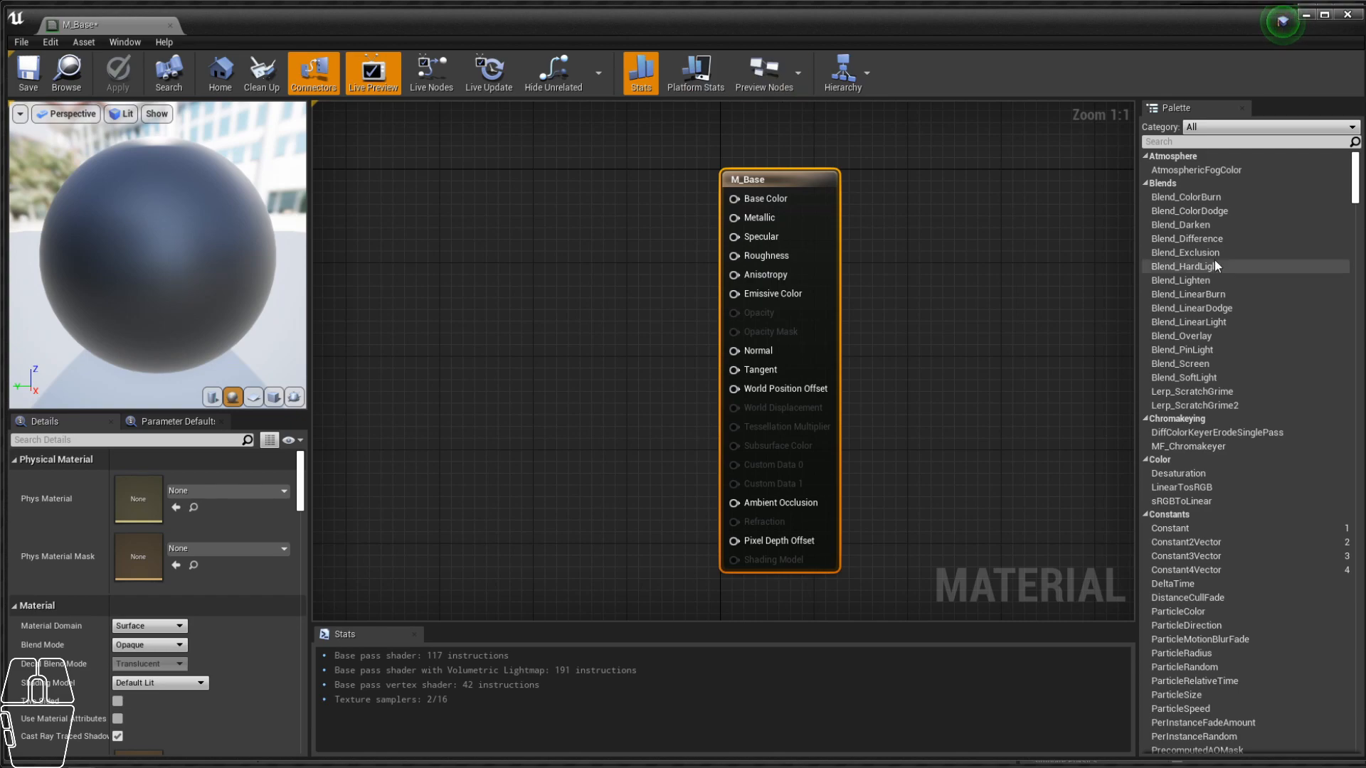
Step: Add a Constant3Vector node to the M_Base graph, placed on the input side of the main material node
{"action": "scroll", "coordinate": [1354, 177], "scroll_direction": "down", "scroll_amount": 20}
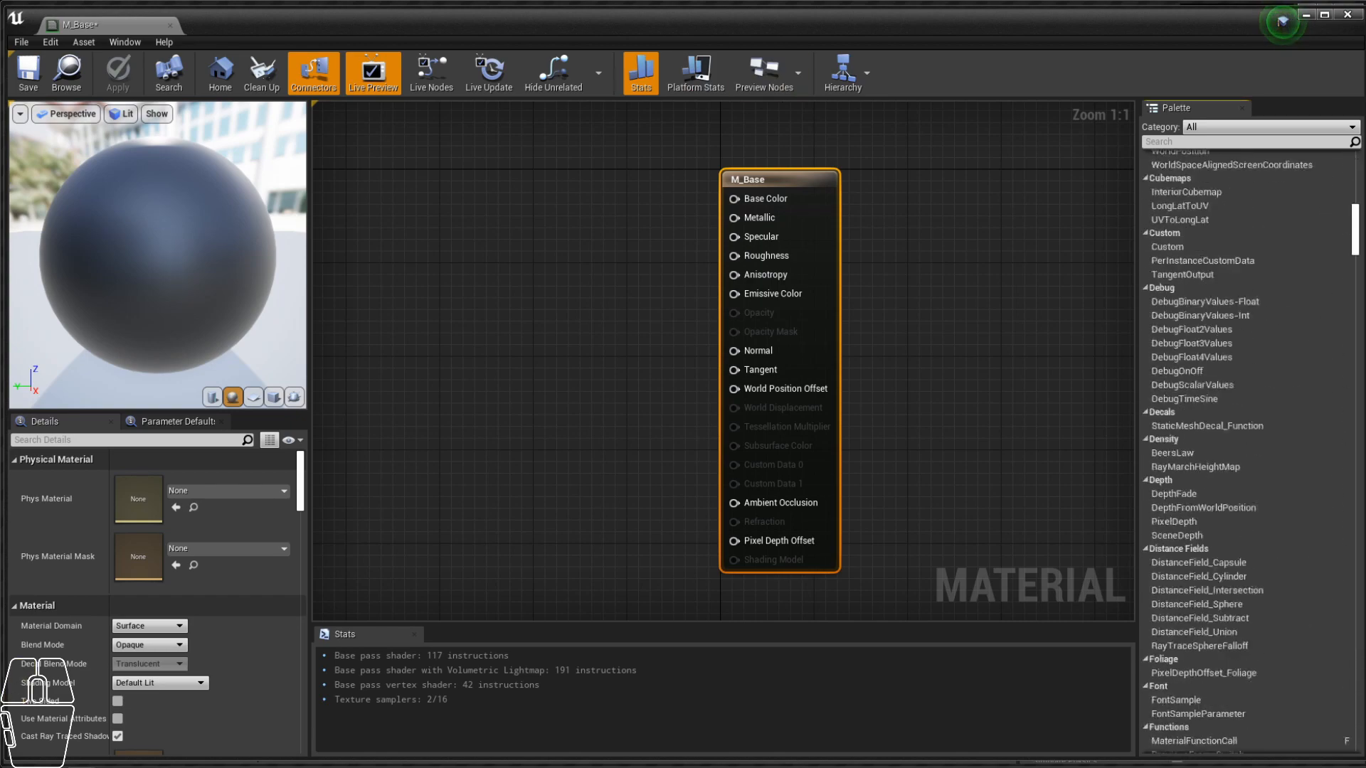
{"action": "scroll", "coordinate": [1354, 367], "scroll_direction": "down", "scroll_amount": 20}
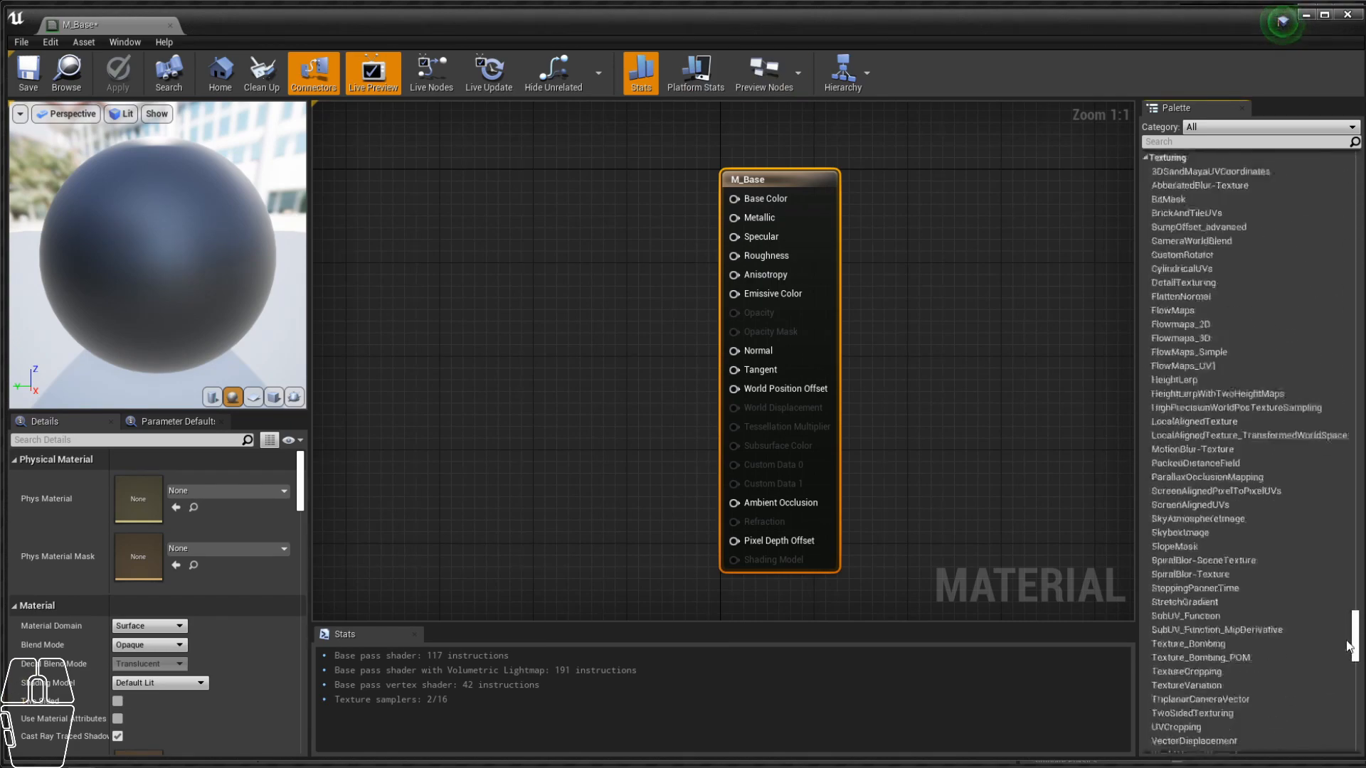
{"action": "scroll", "coordinate": [1354, 578], "scroll_direction": "up", "scroll_amount": 20}
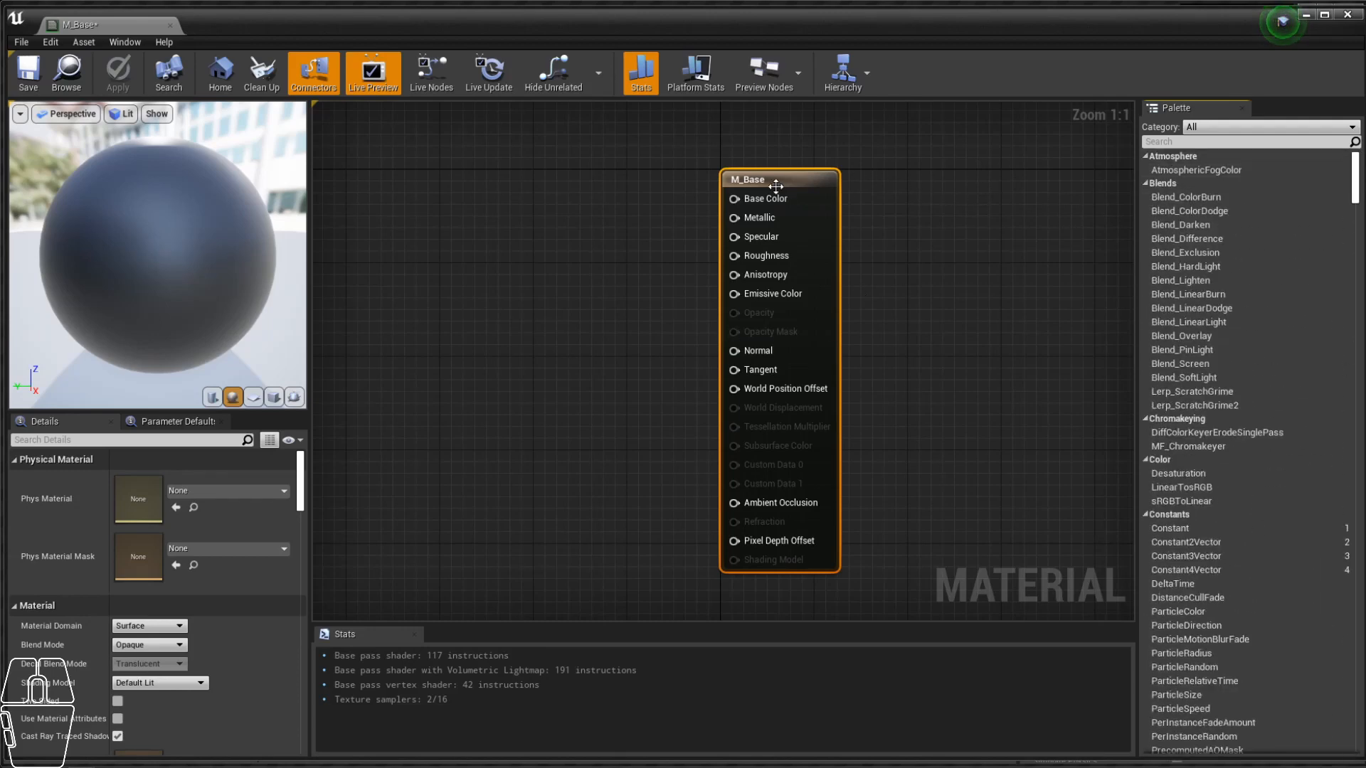
{"action": "mouse_move", "coordinate": [776, 186]}
{"action": "left_mouse_down"}
{"action": "mouse_move", "coordinate": [795, 168]}
{"action": "mouse_move", "coordinate": [788, 186]}
{"action": "left_mouse_up"}
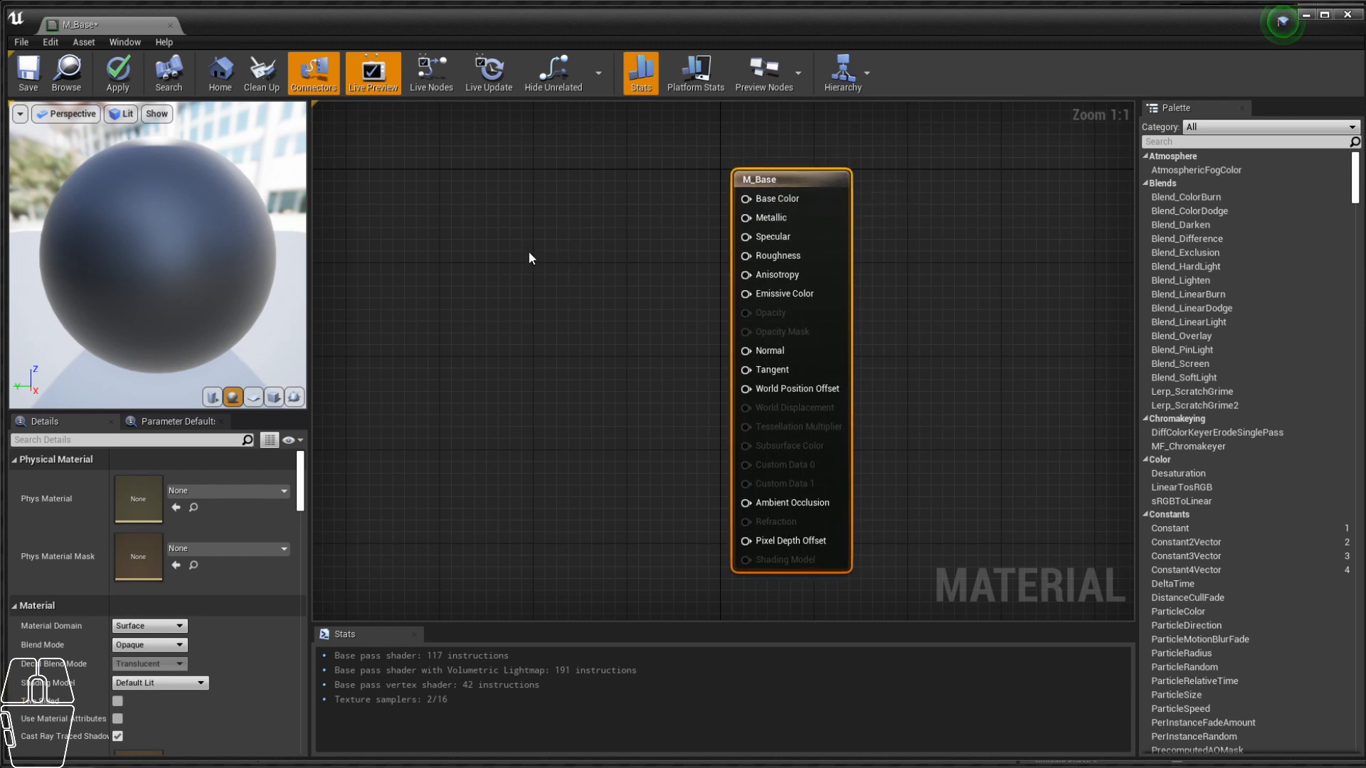
{"action": "key", "text": "3"}
{"action": "left_click", "coordinate": [539, 231]}
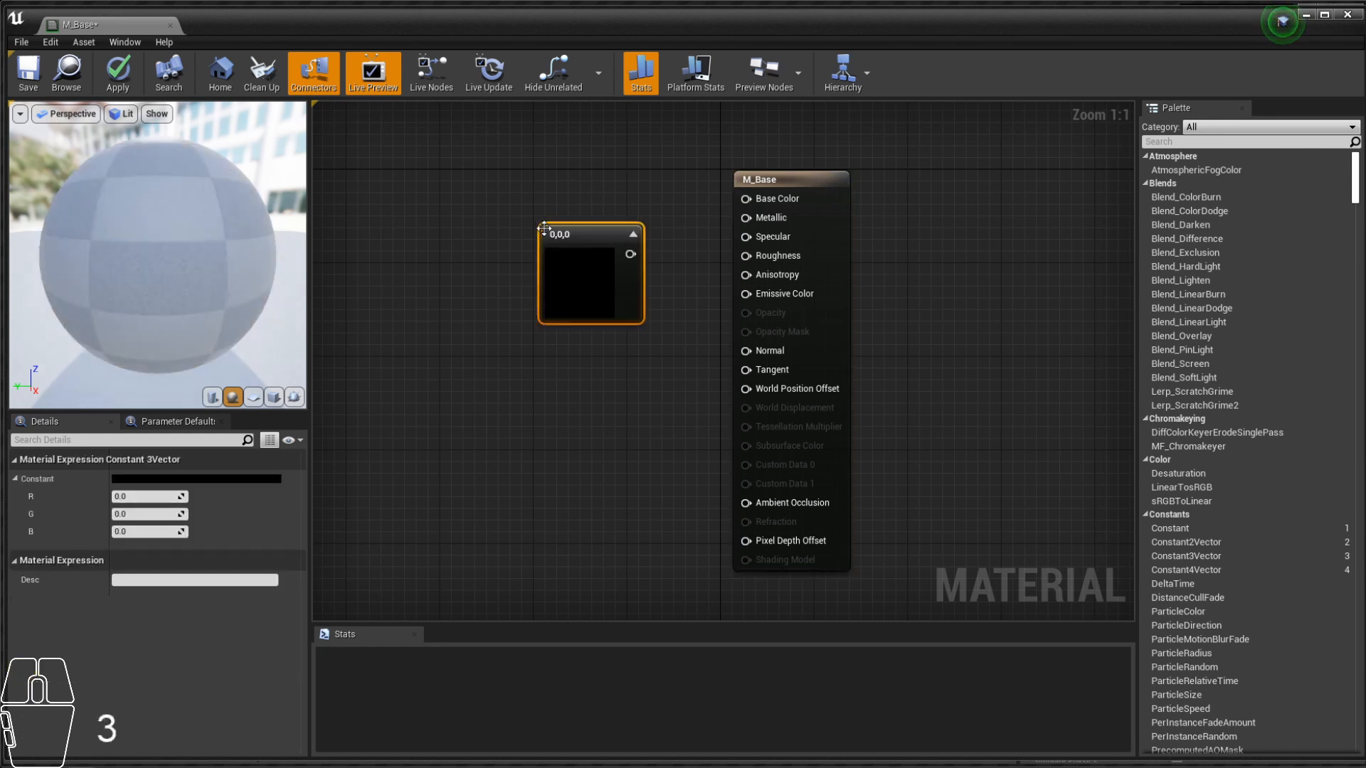
{"action": "left_click_drag", "start_coordinate": [552, 234], "coordinate": [520, 234]}
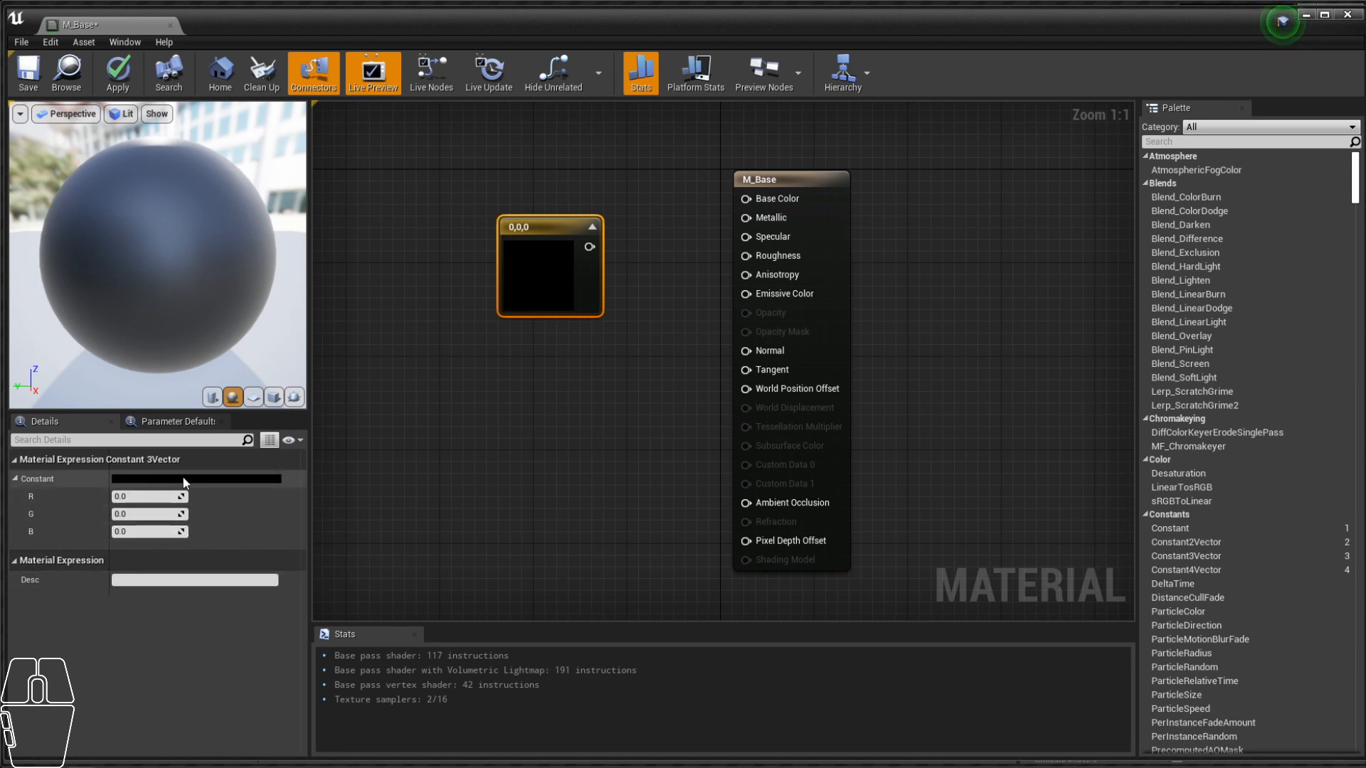
Step: Set the Constant3Vector's color to a light grey of about 0.693 for R, G and B
{"action": "left_click", "coordinate": [241, 478]}
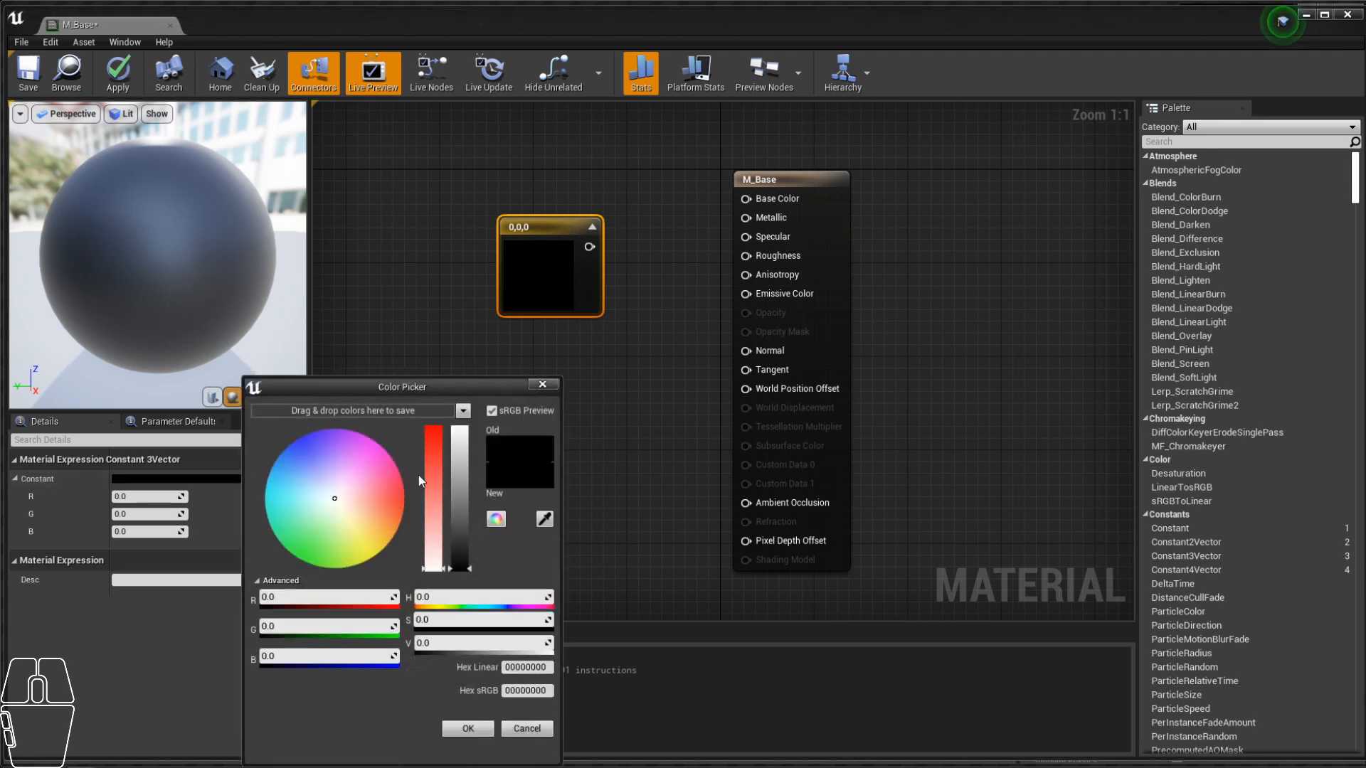
{"action": "left_click_drag", "start_coordinate": [464, 483], "coordinate": [461, 461]}
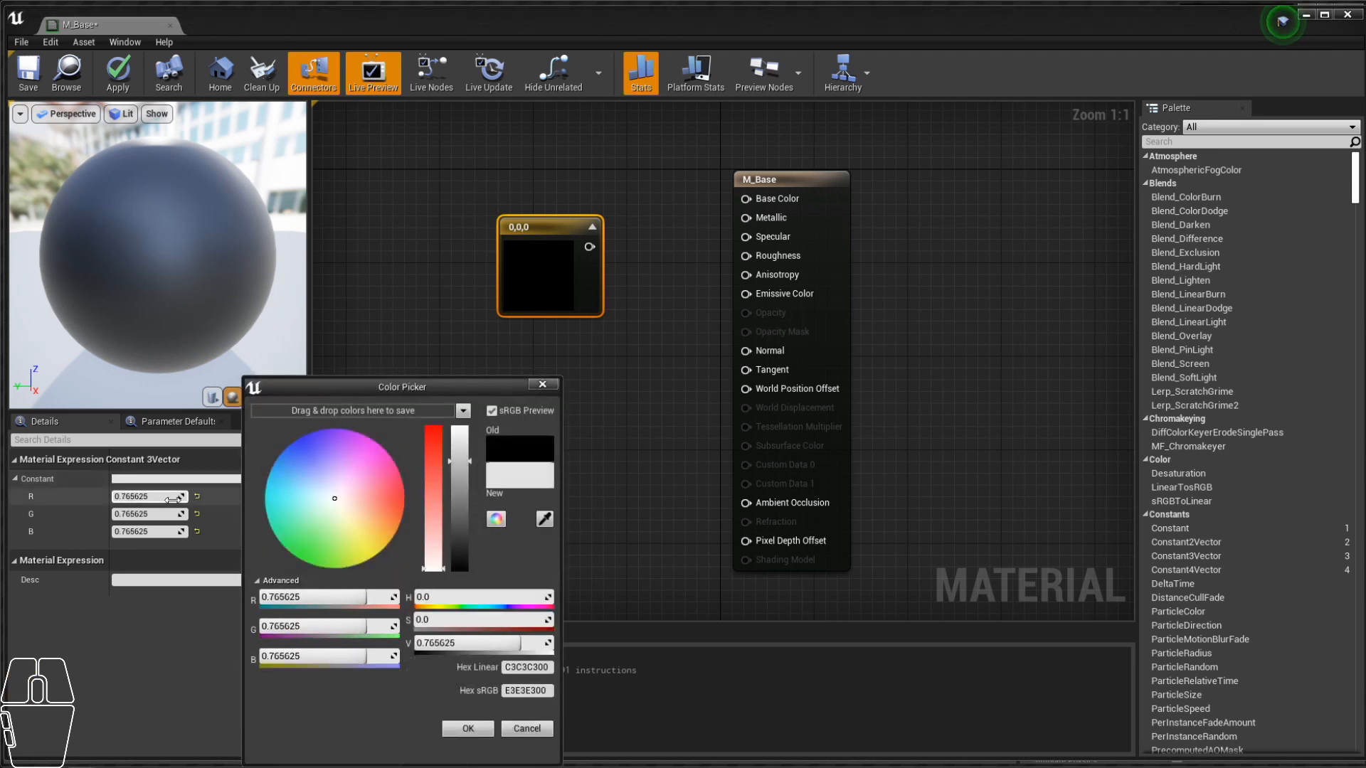
{"action": "mouse_move", "coordinate": [459, 461]}
{"action": "left_mouse_down"}
{"action": "mouse_move", "coordinate": [456, 431]}
{"action": "mouse_move", "coordinate": [455, 442]}
{"action": "left_mouse_up"}
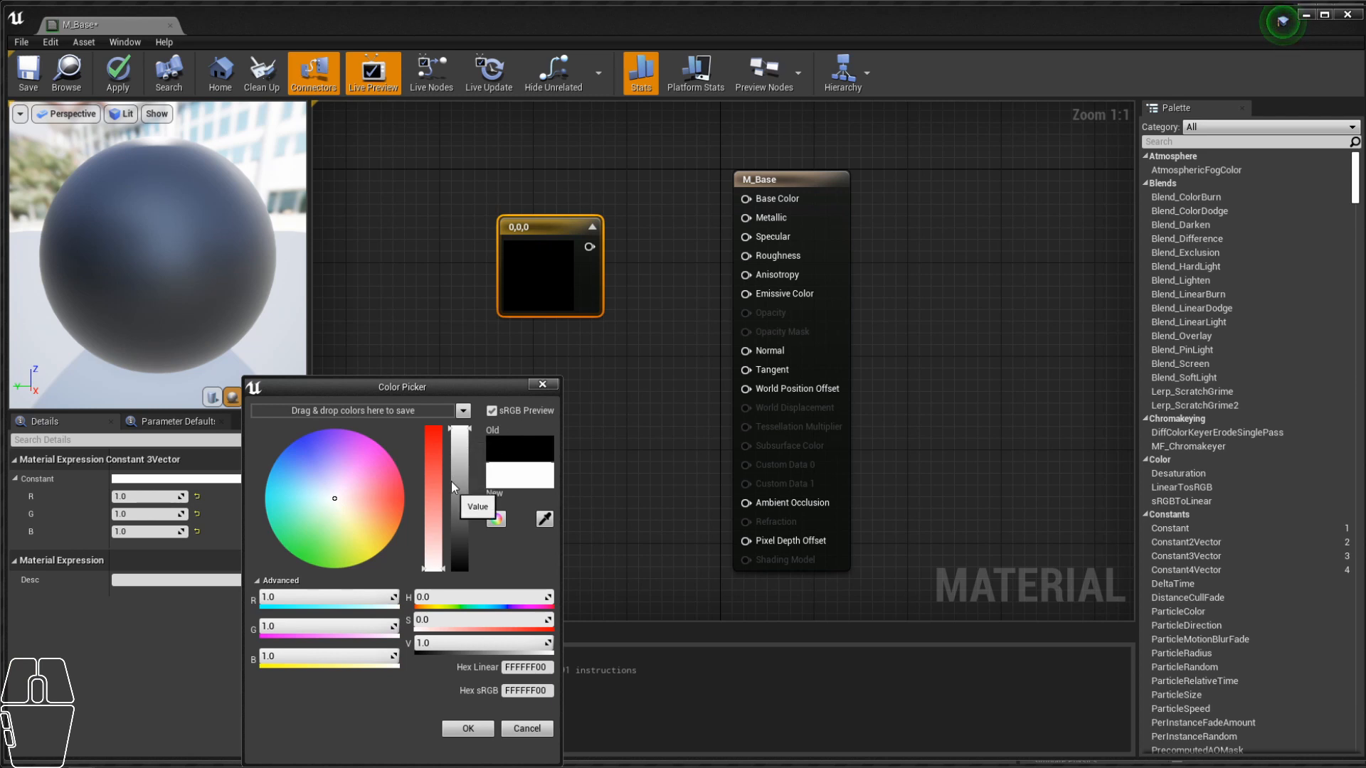
{"action": "left_click", "coordinate": [465, 445]}
{"action": "mouse_move", "coordinate": [465, 444]}
{"action": "left_mouse_down"}
{"action": "mouse_move", "coordinate": [463, 502]}
{"action": "mouse_move", "coordinate": [467, 442]}
{"action": "left_mouse_up"}
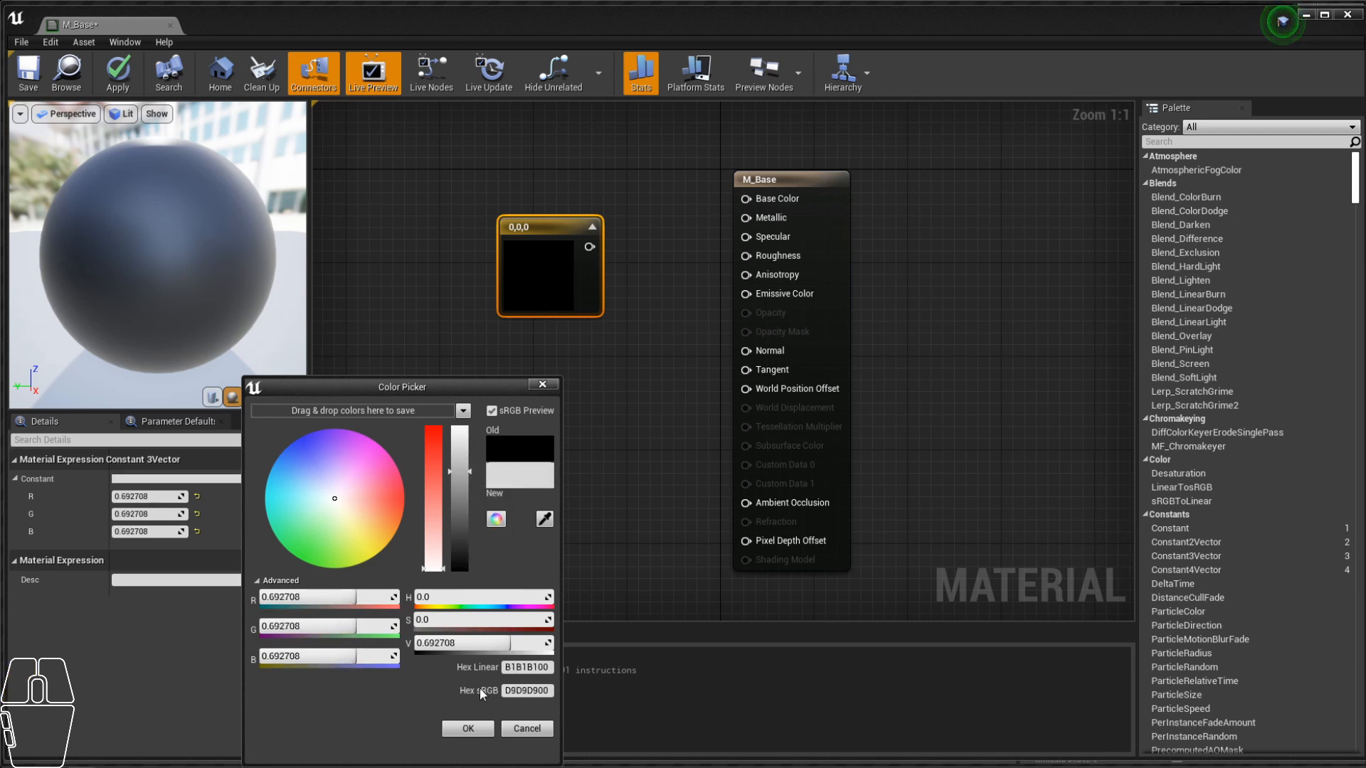
{"action": "left_click", "coordinate": [469, 730]}
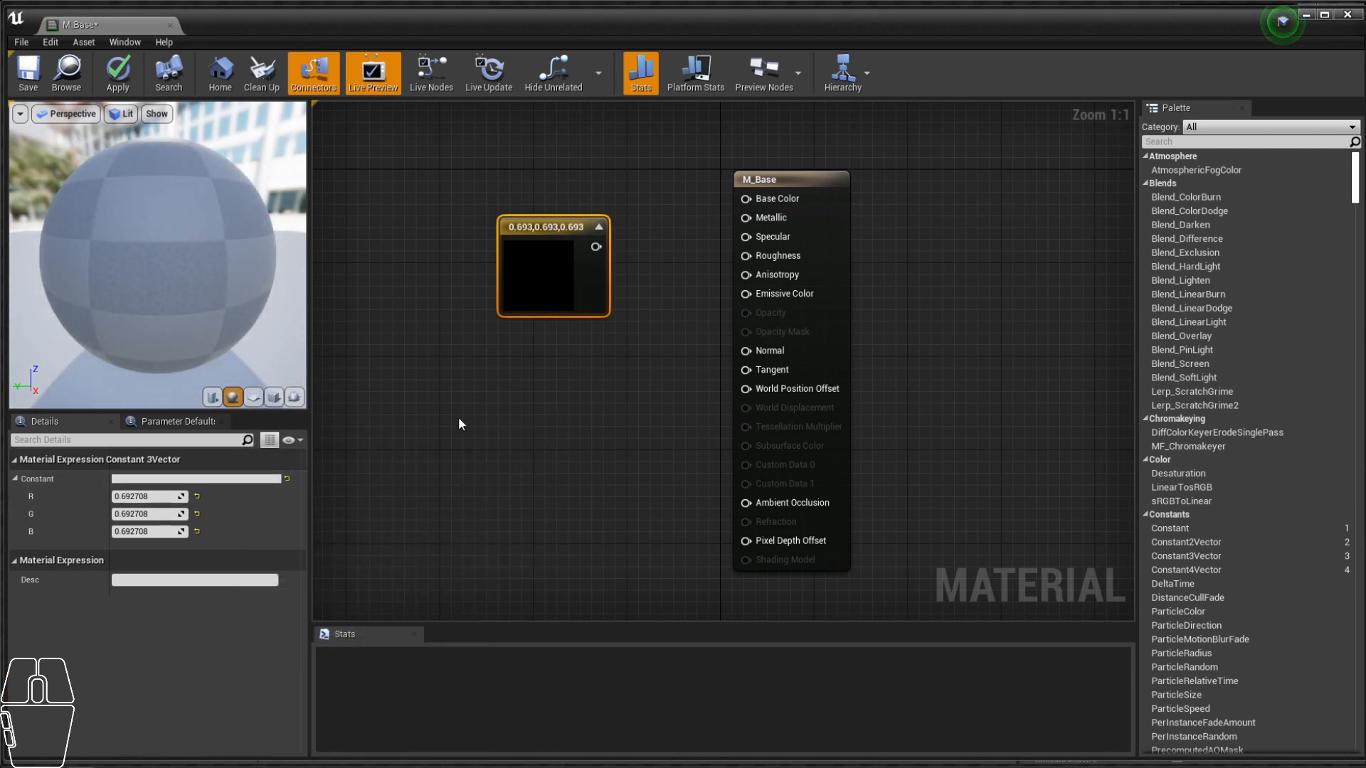
Step: Connect the Constant3Vector node to Base Color and set its color to a grey of about 0.599 for all channels
{"action": "left_click_drag", "start_coordinate": [536, 227], "coordinate": [745, 200]}
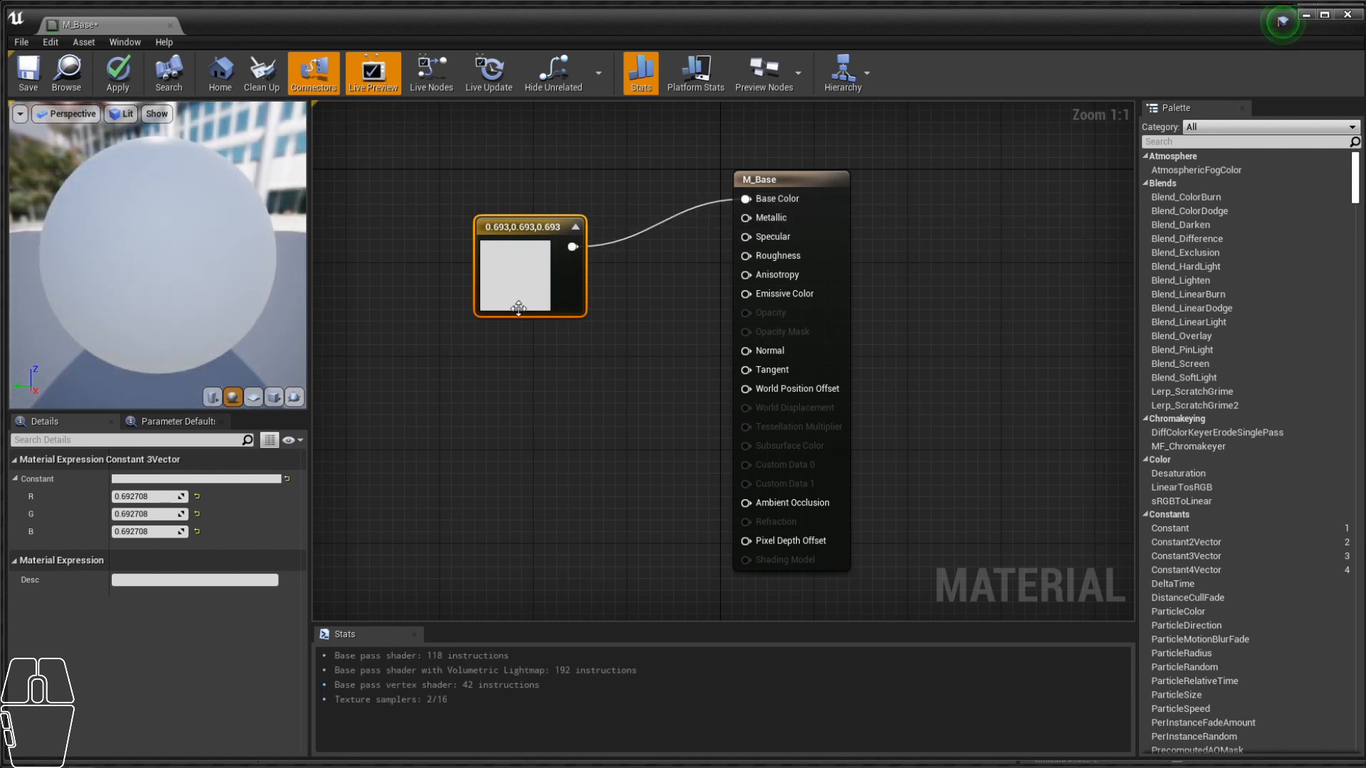
{"action": "left_click_drag", "start_coordinate": [526, 226], "coordinate": [526, 168]}
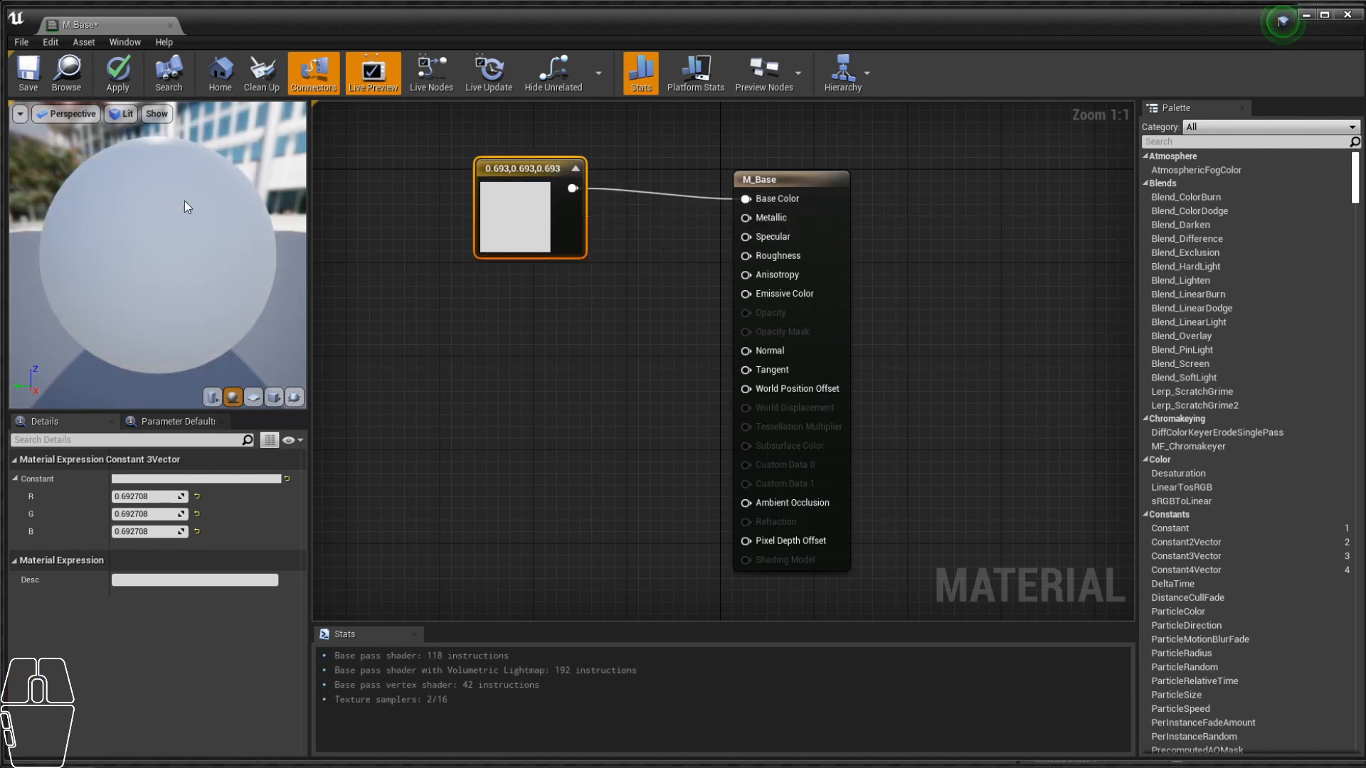
{"action": "left_click", "coordinate": [232, 480]}
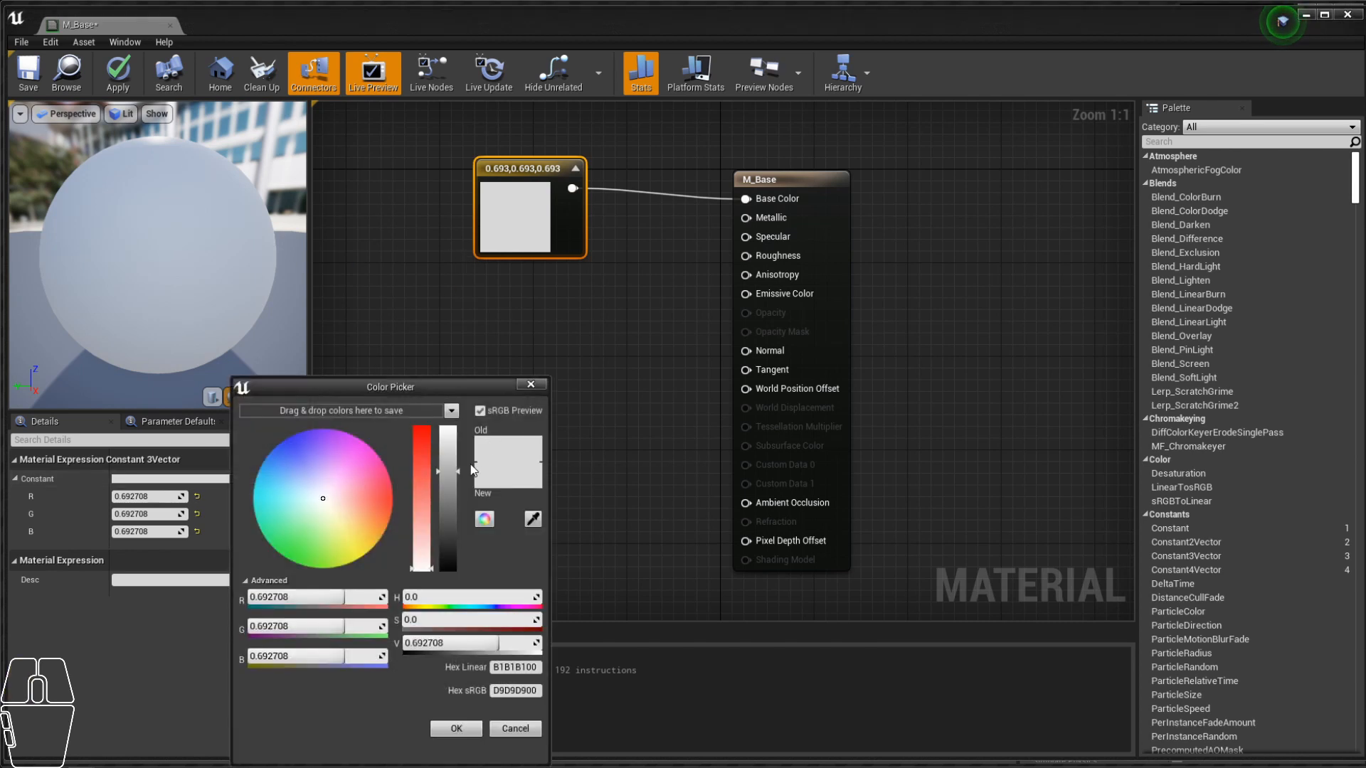
{"action": "left_click_drag", "start_coordinate": [454, 478], "coordinate": [455, 485]}
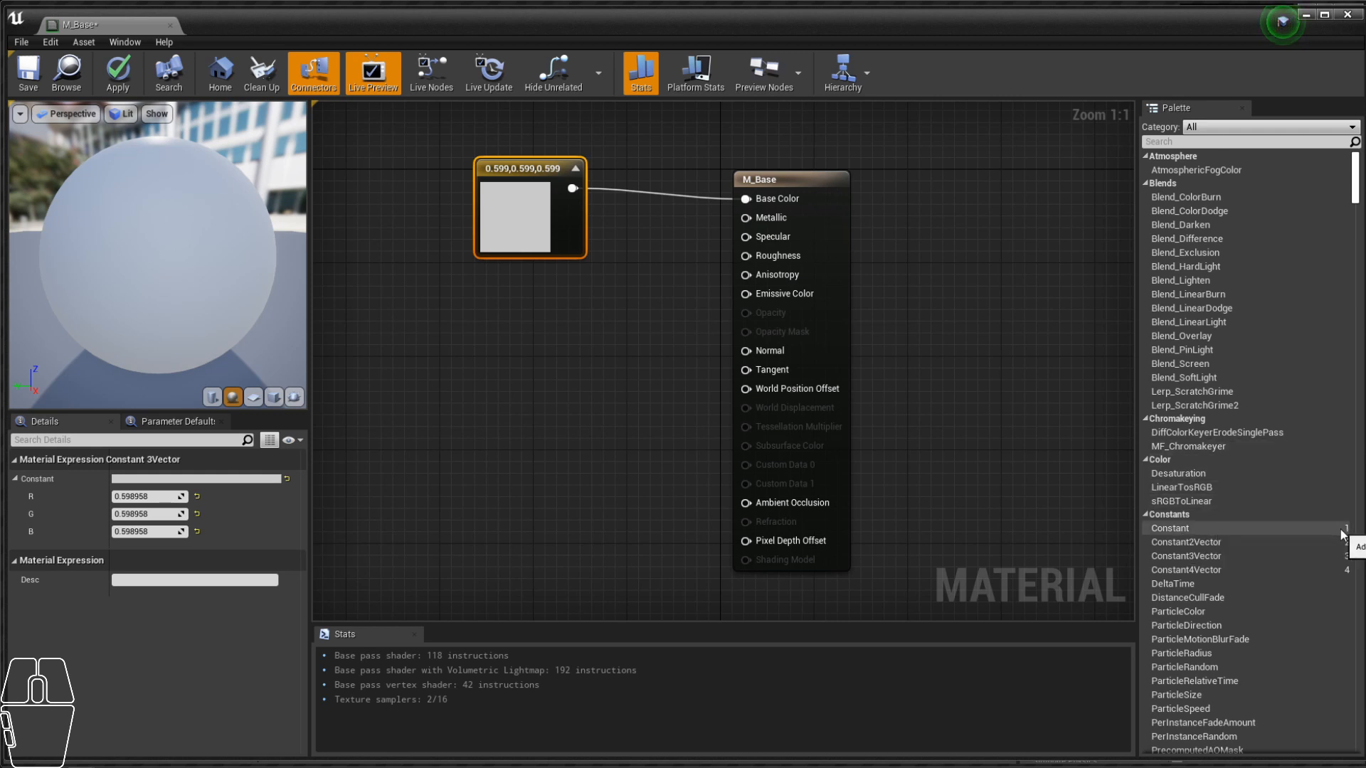
Step: Add a Constant node with value 0 below the color node and connect it to Roughness
{"action": "left_click", "coordinate": [512, 371]}
{"action": "left_click_drag", "start_coordinate": [523, 371], "coordinate": [499, 343]}
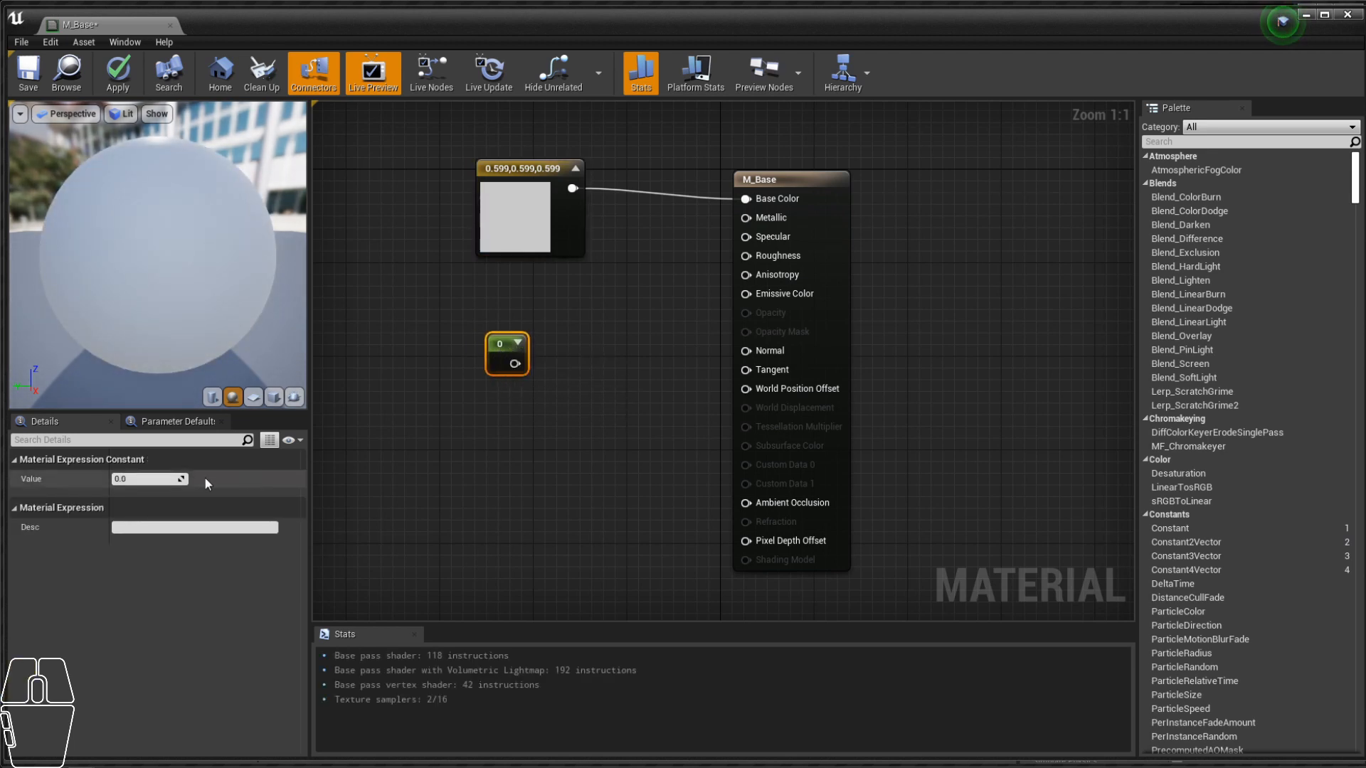
{"action": "left_click_drag", "start_coordinate": [133, 483], "coordinate": [138, 484]}
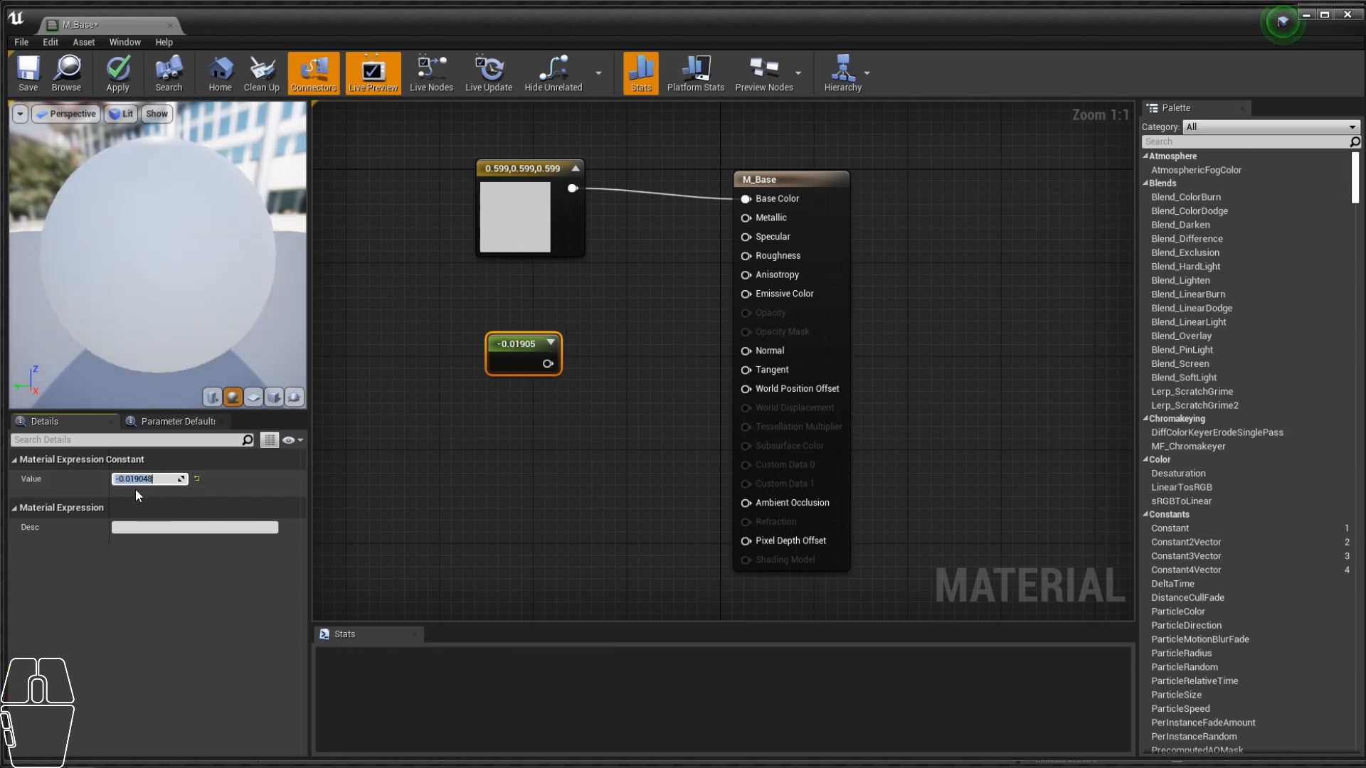
{"action": "type", "text": "0"}
{"action": "key", "text": "Return"}
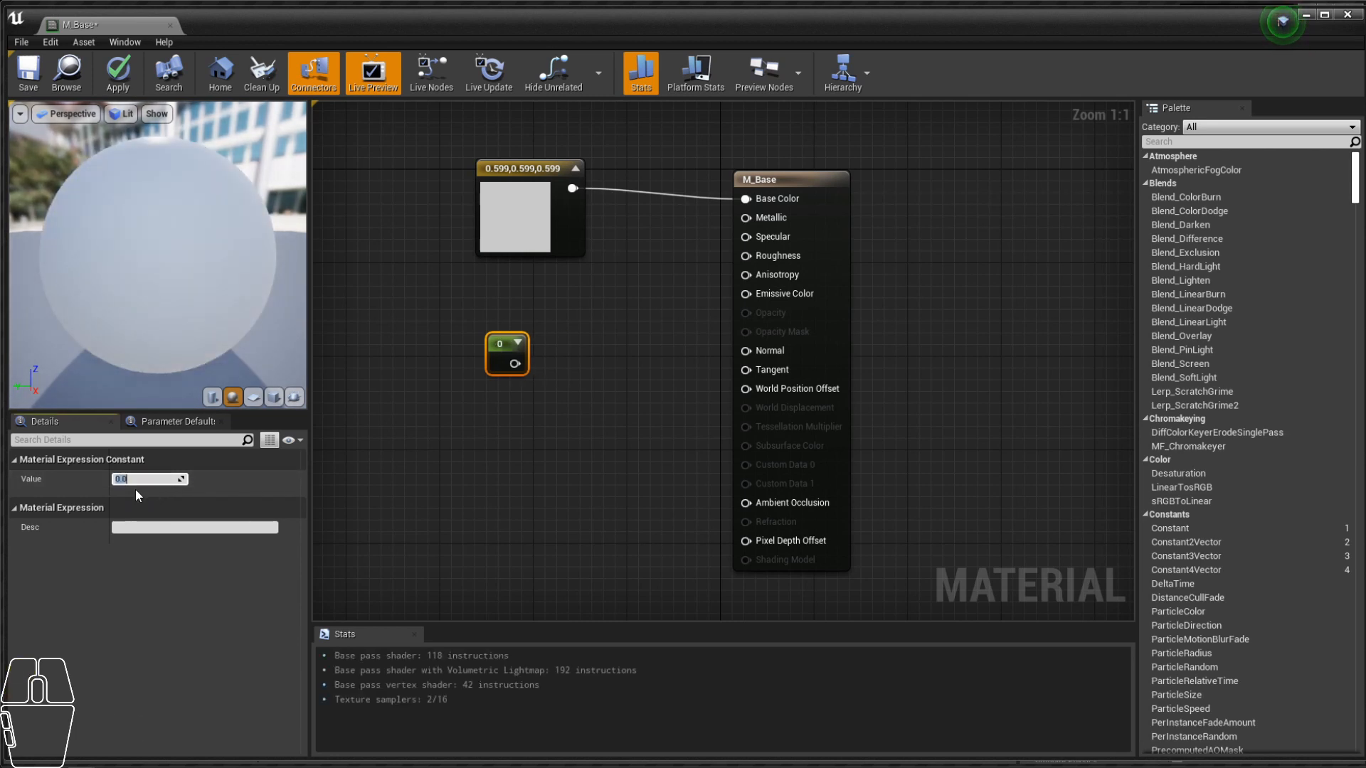
{"action": "left_click_drag", "start_coordinate": [514, 364], "coordinate": [746, 259]}
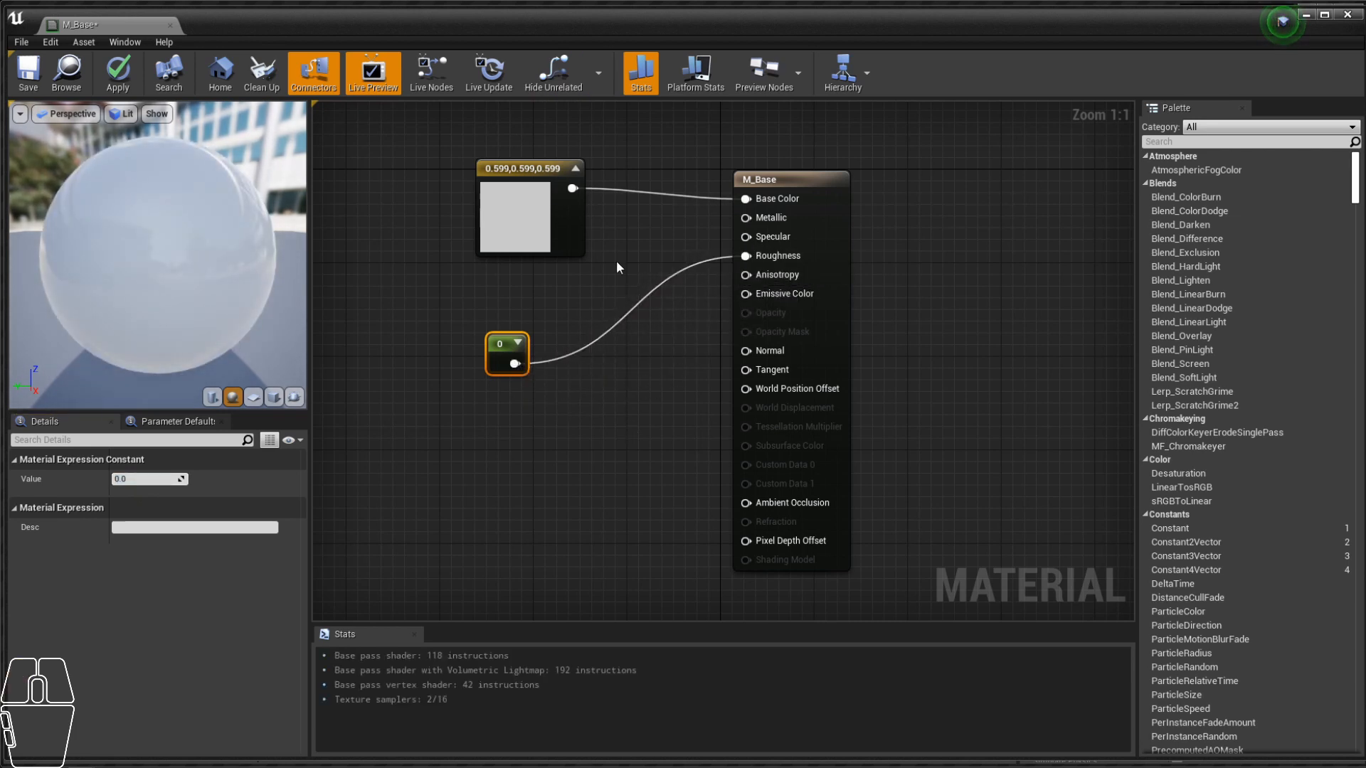
Step: Check the reflections on the preview sphere, set the roughness constant to 0.5, and move its node closer beneath the color node
{"action": "mouse_move", "coordinate": [197, 256]}
{"action": "left_mouse_down"}
{"action": "mouse_move", "coordinate": [128, 260]}
{"action": "mouse_move", "coordinate": [220, 231]}
{"action": "mouse_move", "coordinate": [180, 260]}
{"action": "left_mouse_up"}
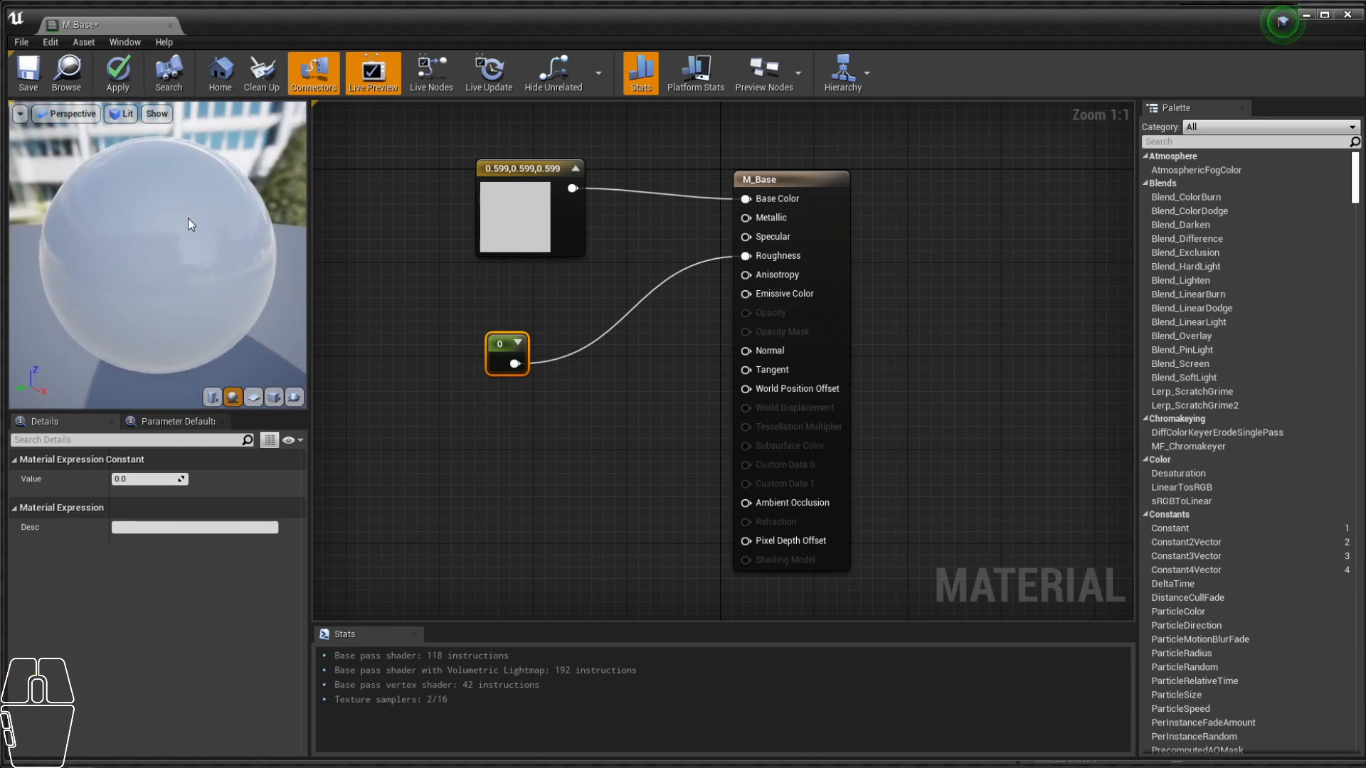
{"action": "mouse_move", "coordinate": [199, 227]}
{"action": "left_mouse_down"}
{"action": "mouse_move", "coordinate": [150, 225]}
{"action": "mouse_move", "coordinate": [170, 239]}
{"action": "mouse_move", "coordinate": [219, 212]}
{"action": "left_mouse_up"}
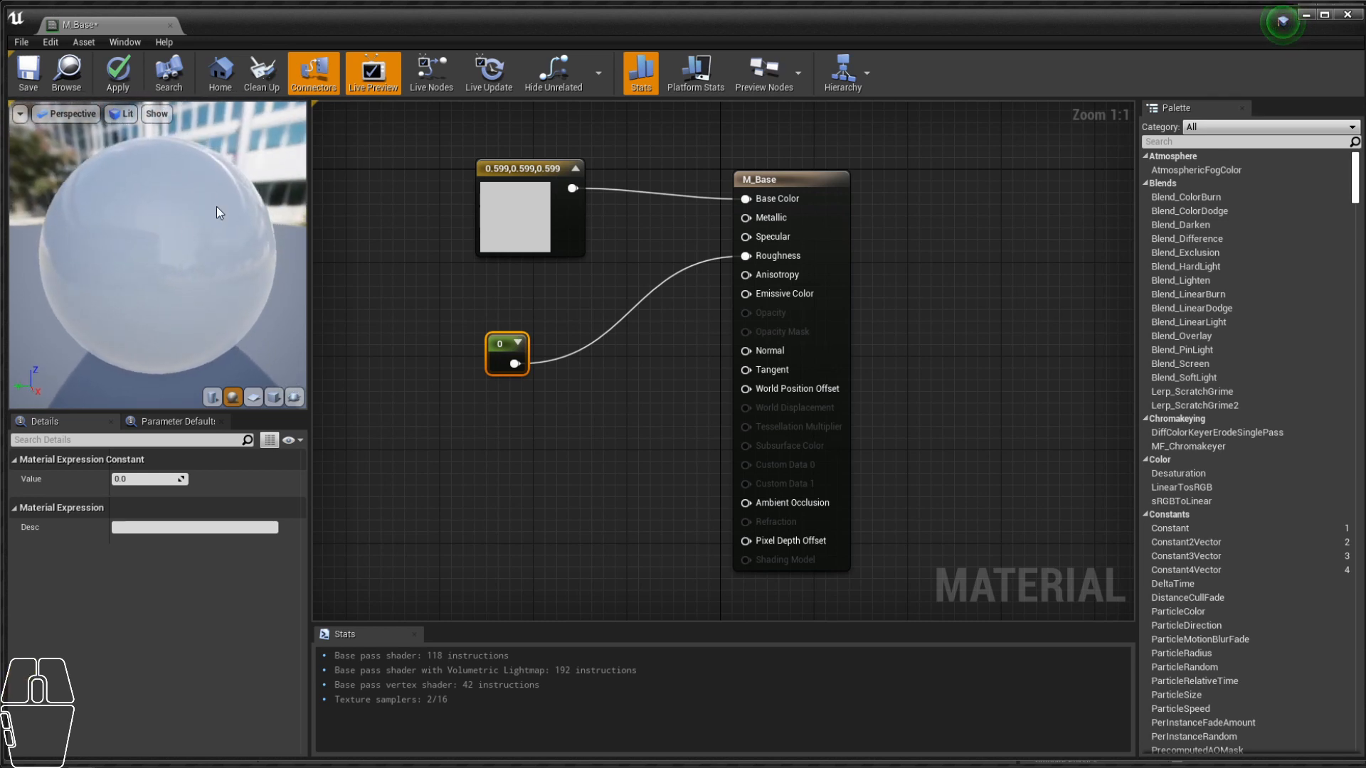
{"action": "left_click_drag", "start_coordinate": [91, 183], "coordinate": [123, 186]}
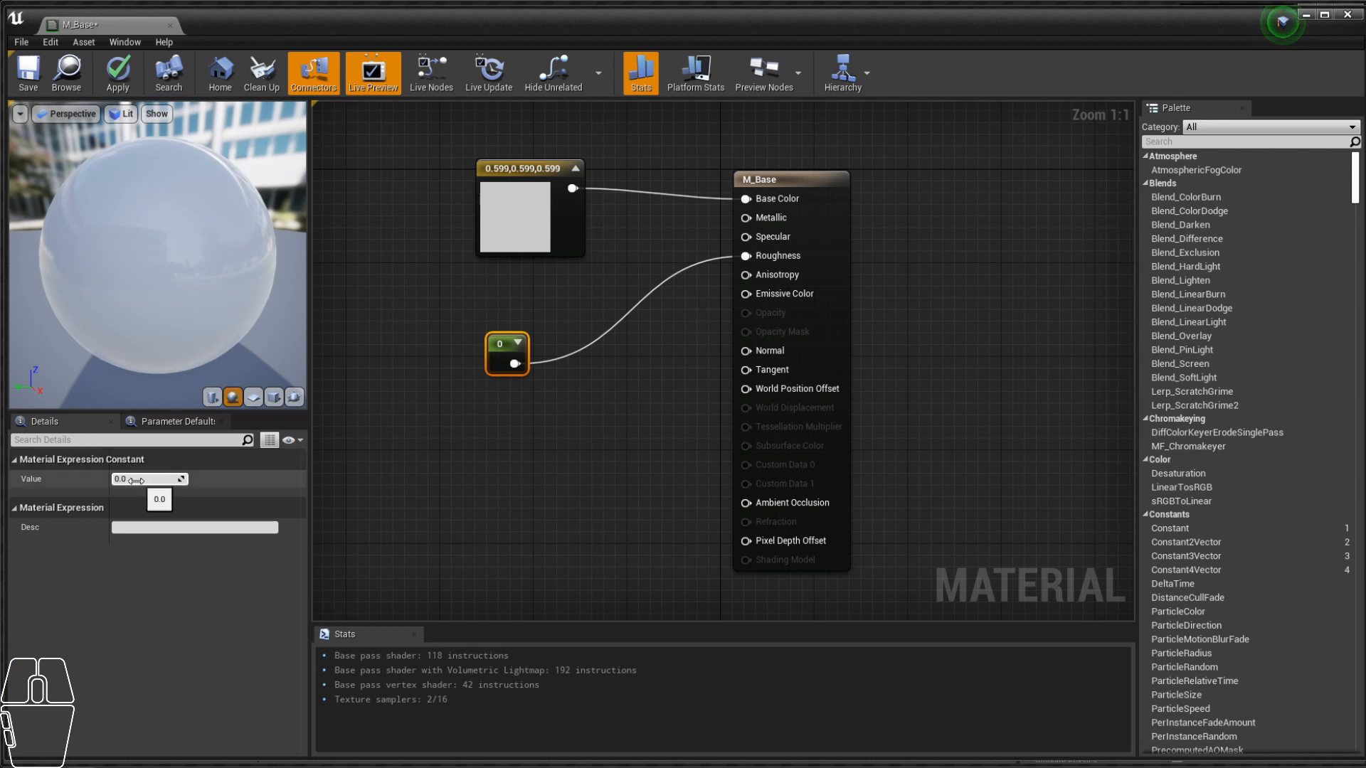
{"action": "left_click", "coordinate": [136, 481]}
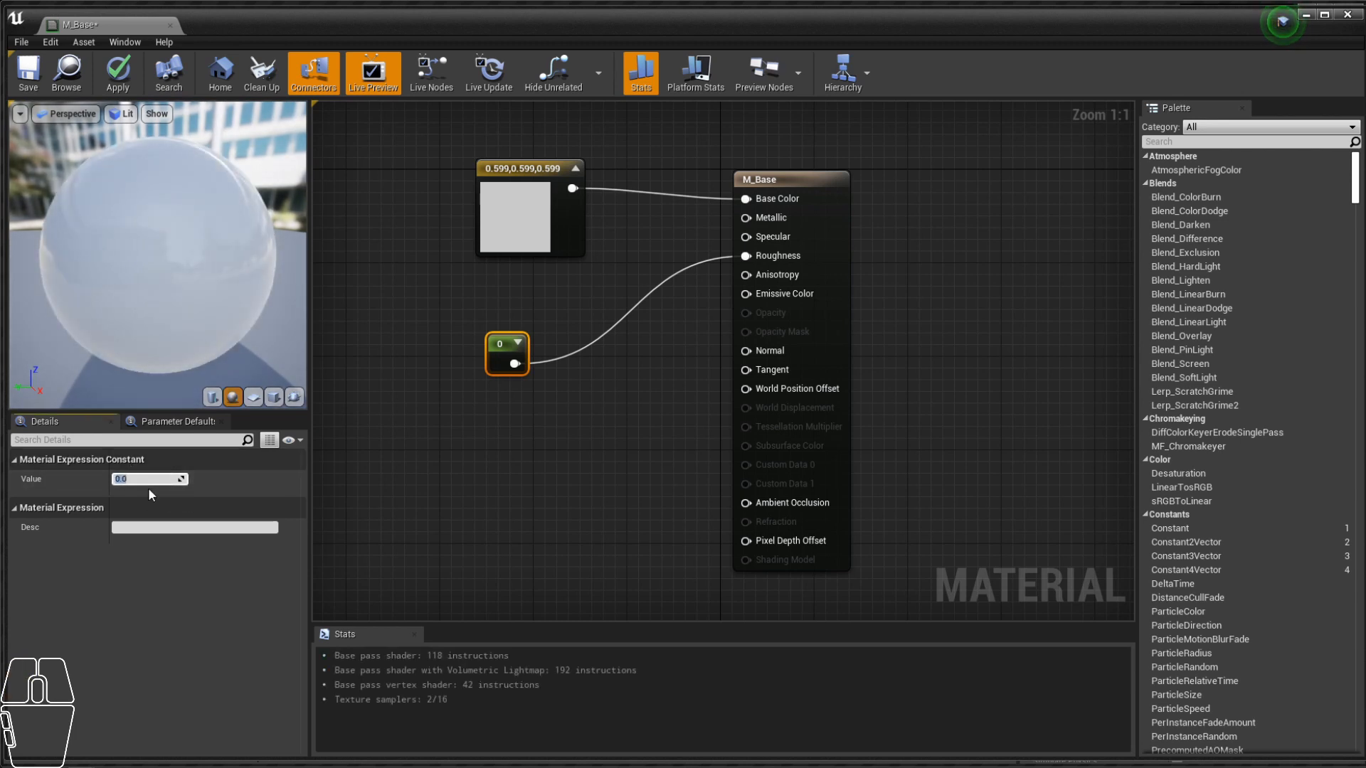
{"action": "type", "text": "0.5"}
{"action": "key", "text": "Return"}
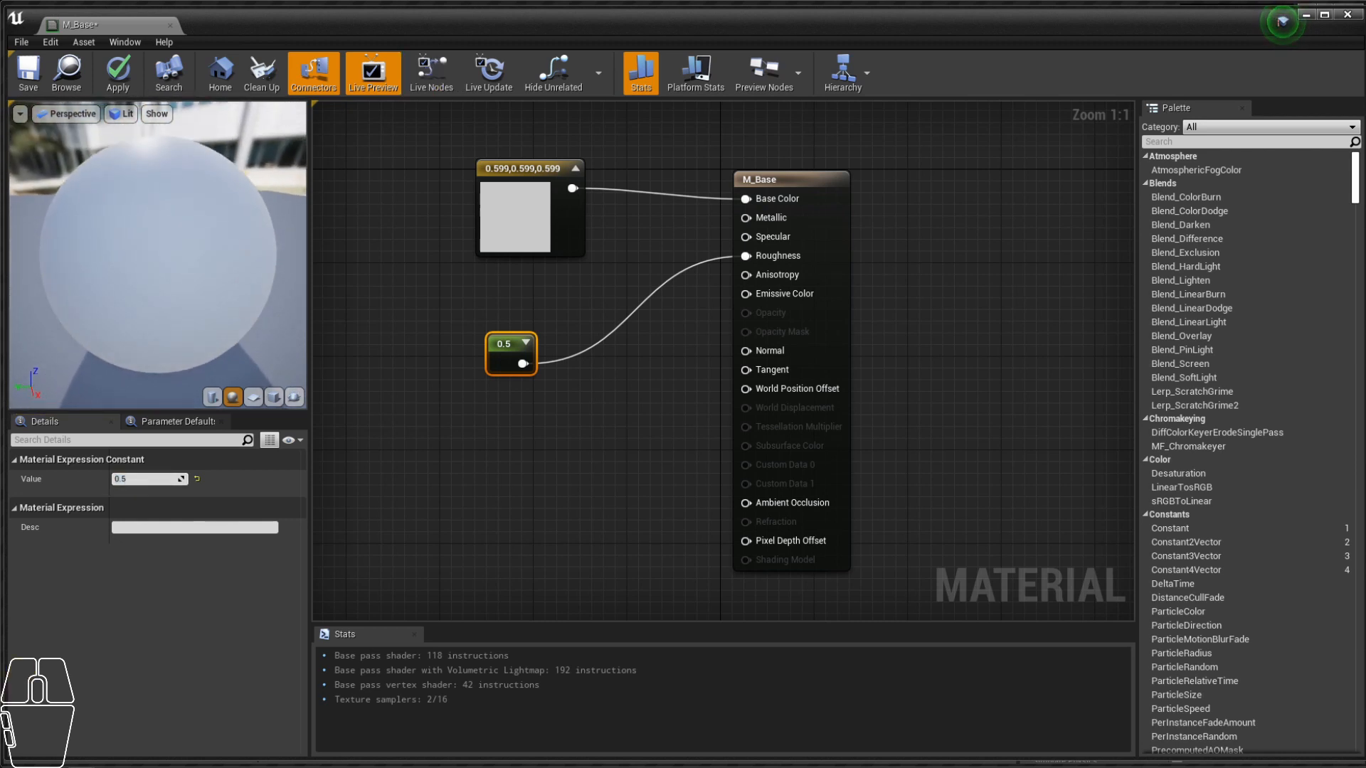
{"action": "left_click_drag", "start_coordinate": [204, 288], "coordinate": [204, 287]}
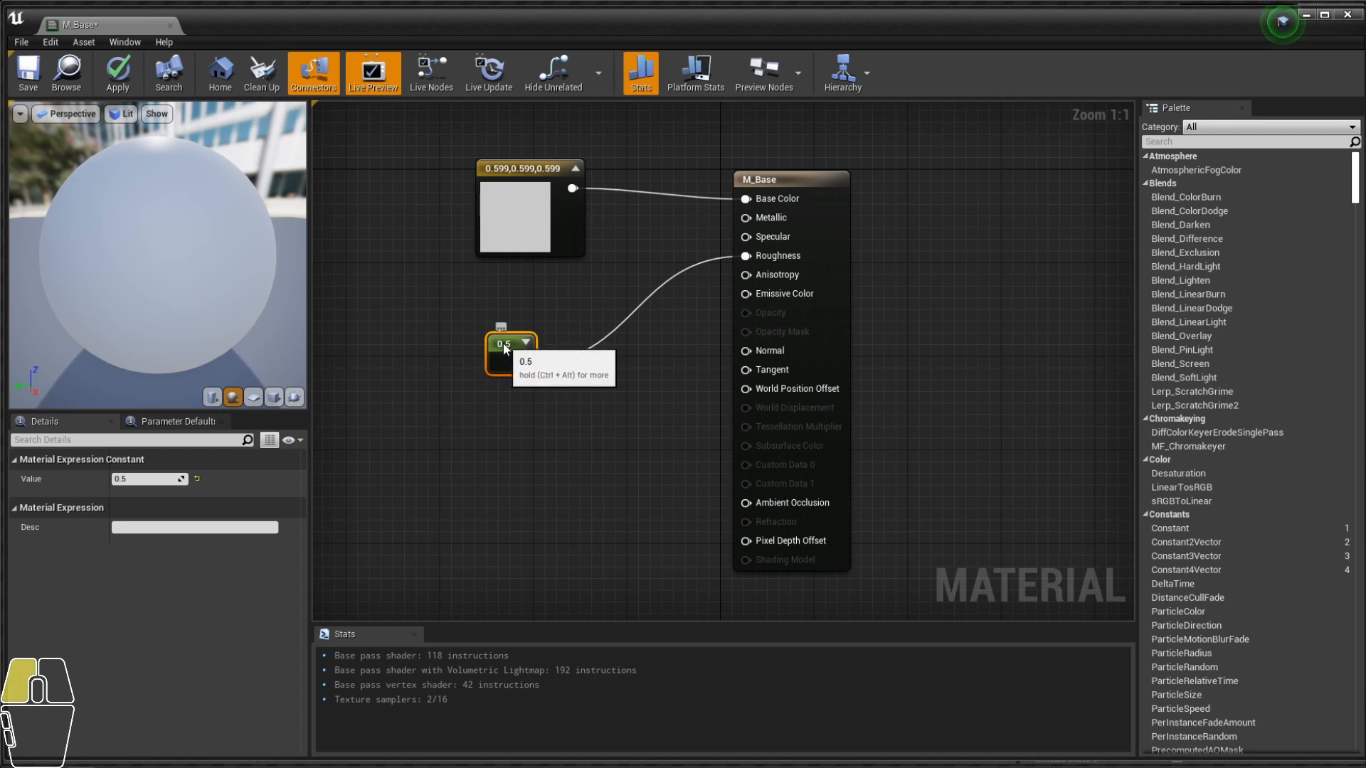
{"action": "left_click_drag", "start_coordinate": [516, 339], "coordinate": [528, 316]}
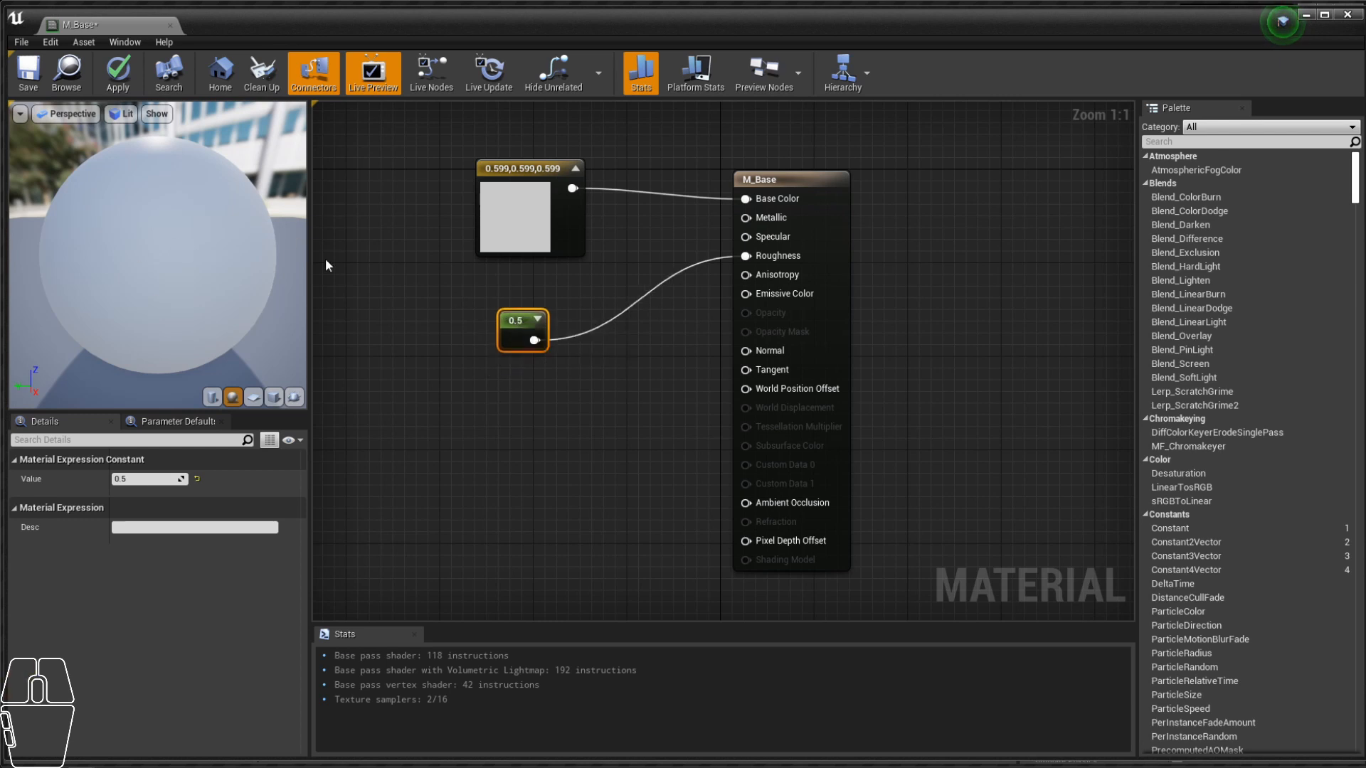
Step: Save the M_Base material and close its editor window
{"action": "left_click", "coordinate": [29, 71]}
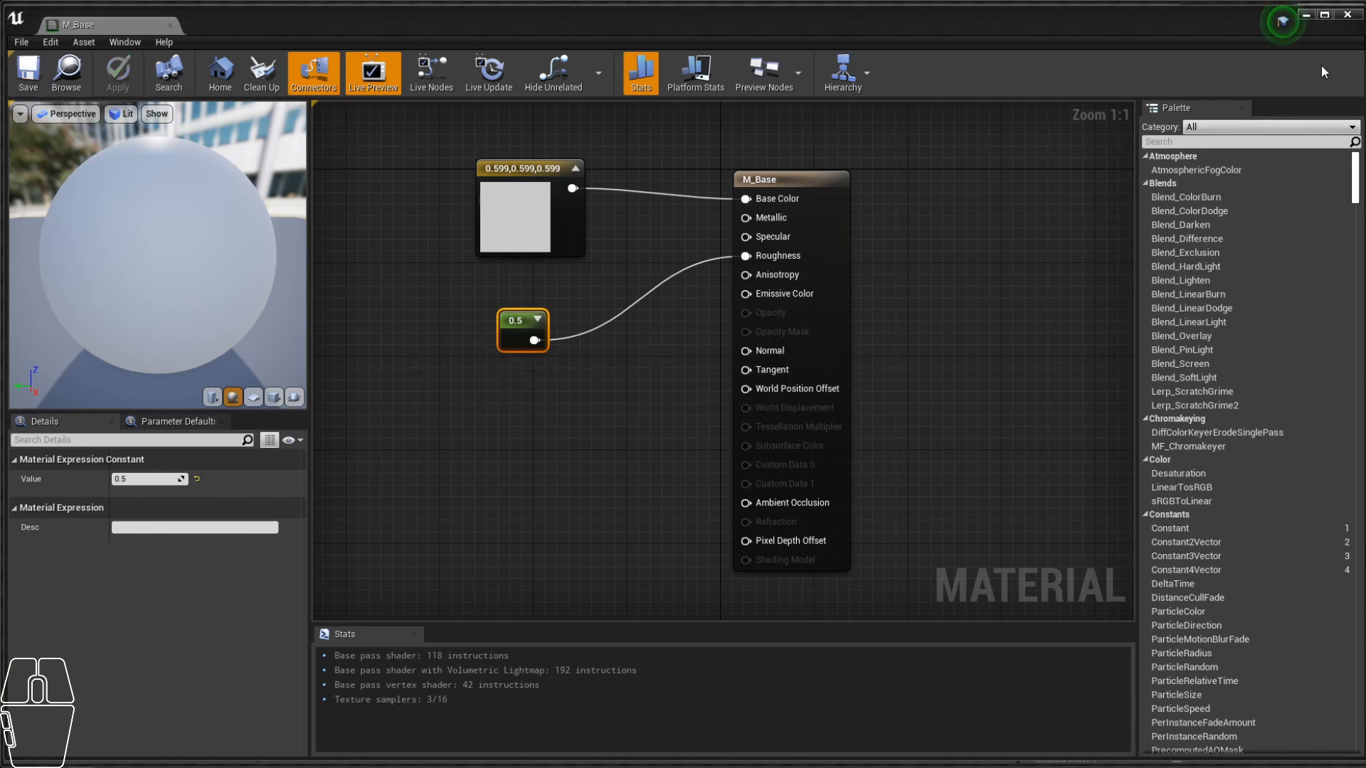
{"action": "left_click", "coordinate": [1347, 14]}
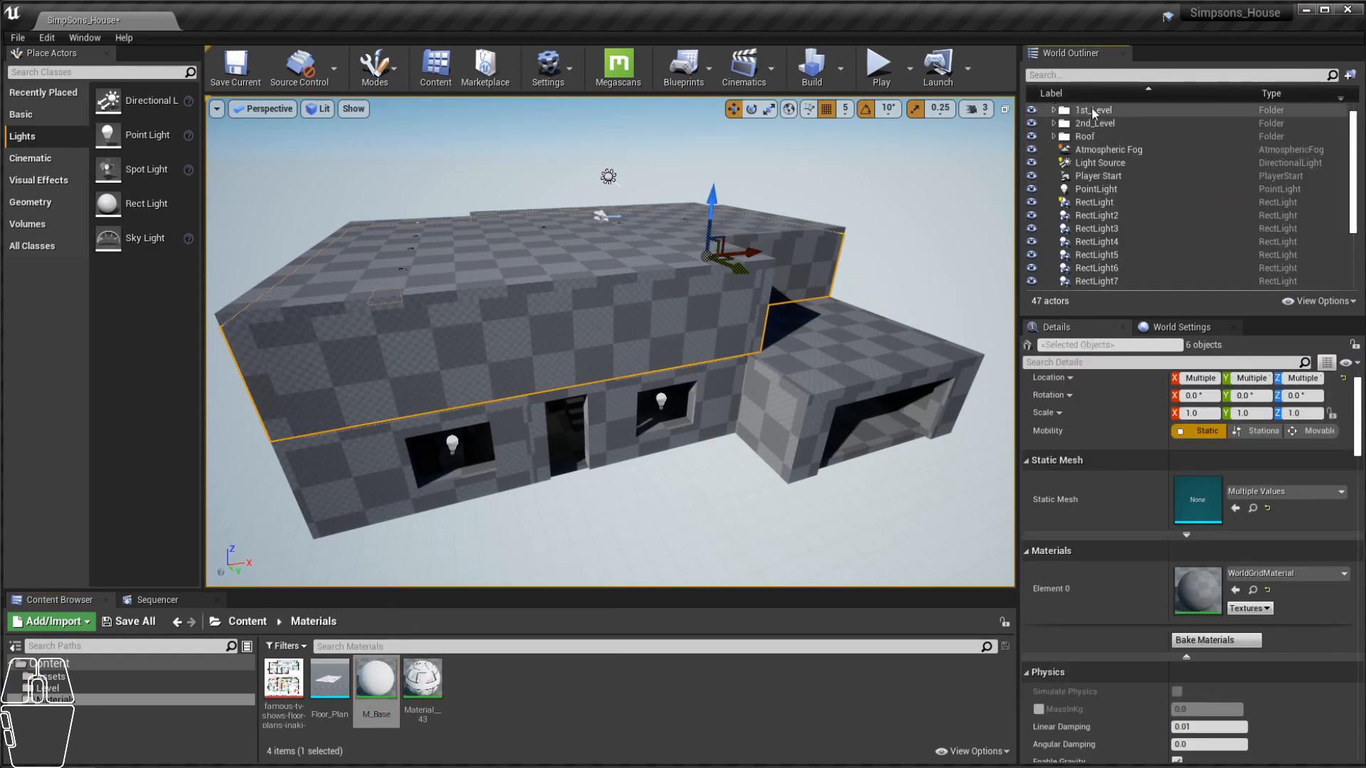
Step: Apply the M_Base material to all descendants of the 1st_Level, 2nd_Level and Roof folders
{"action": "scroll", "coordinate": [1355, 149], "scroll_direction": "up", "scroll_amount": 1}
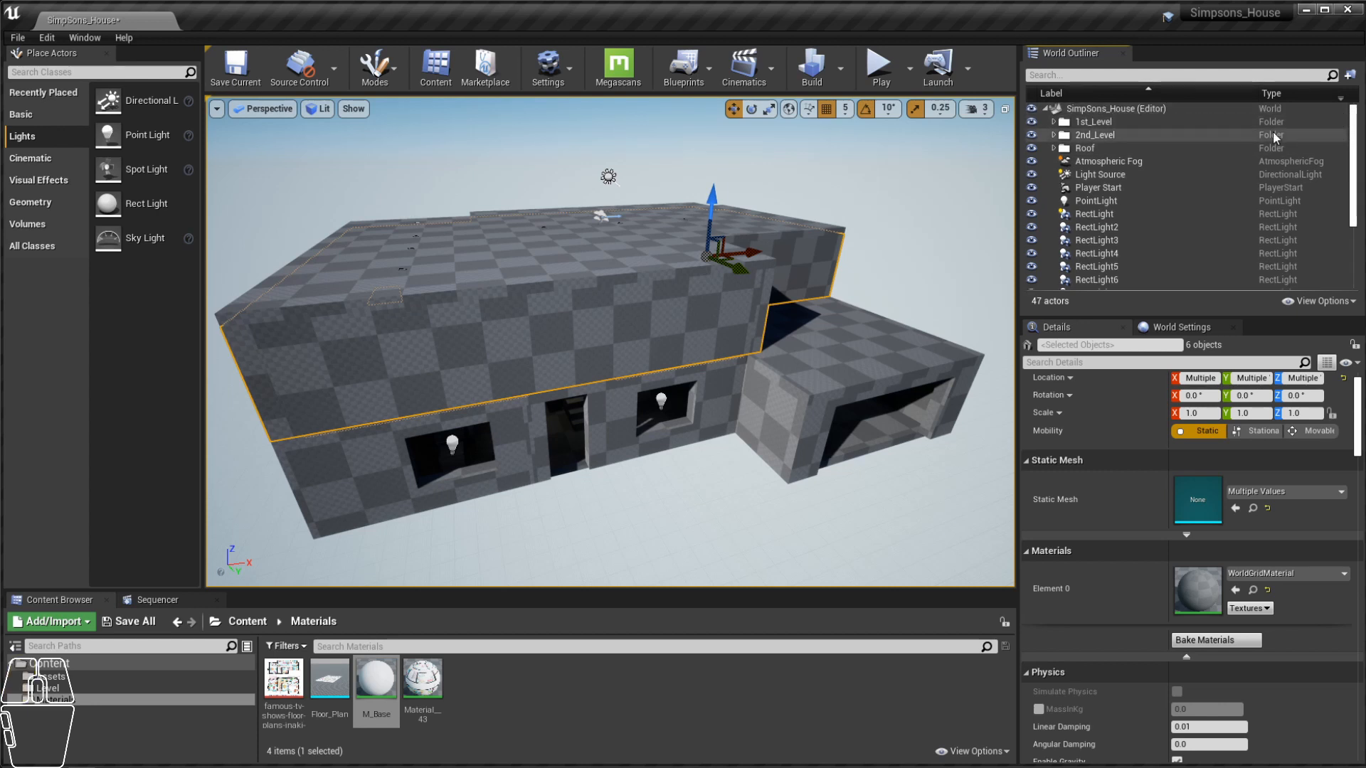
{"action": "left_click", "coordinate": [1093, 121]}
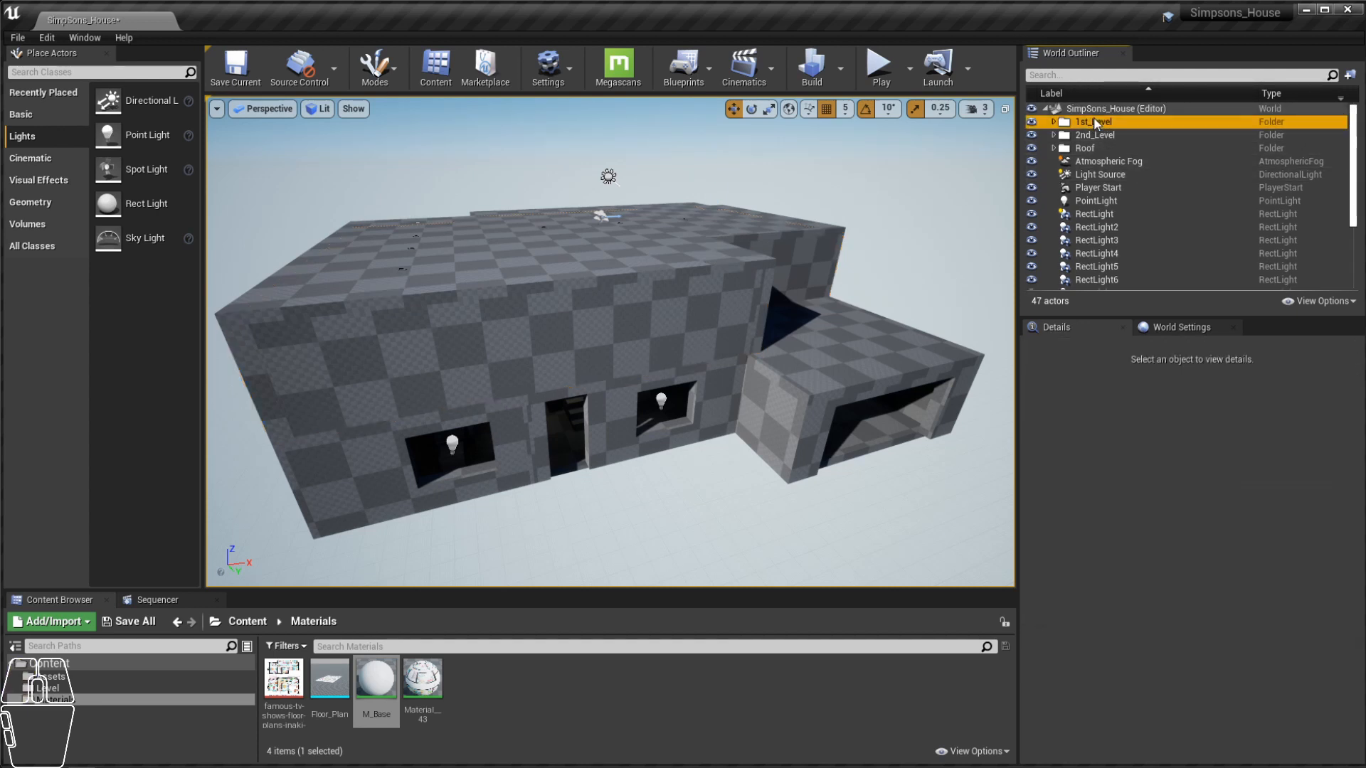
{"action": "left_click", "coordinate": [1091, 135], "text": "ctrl"}
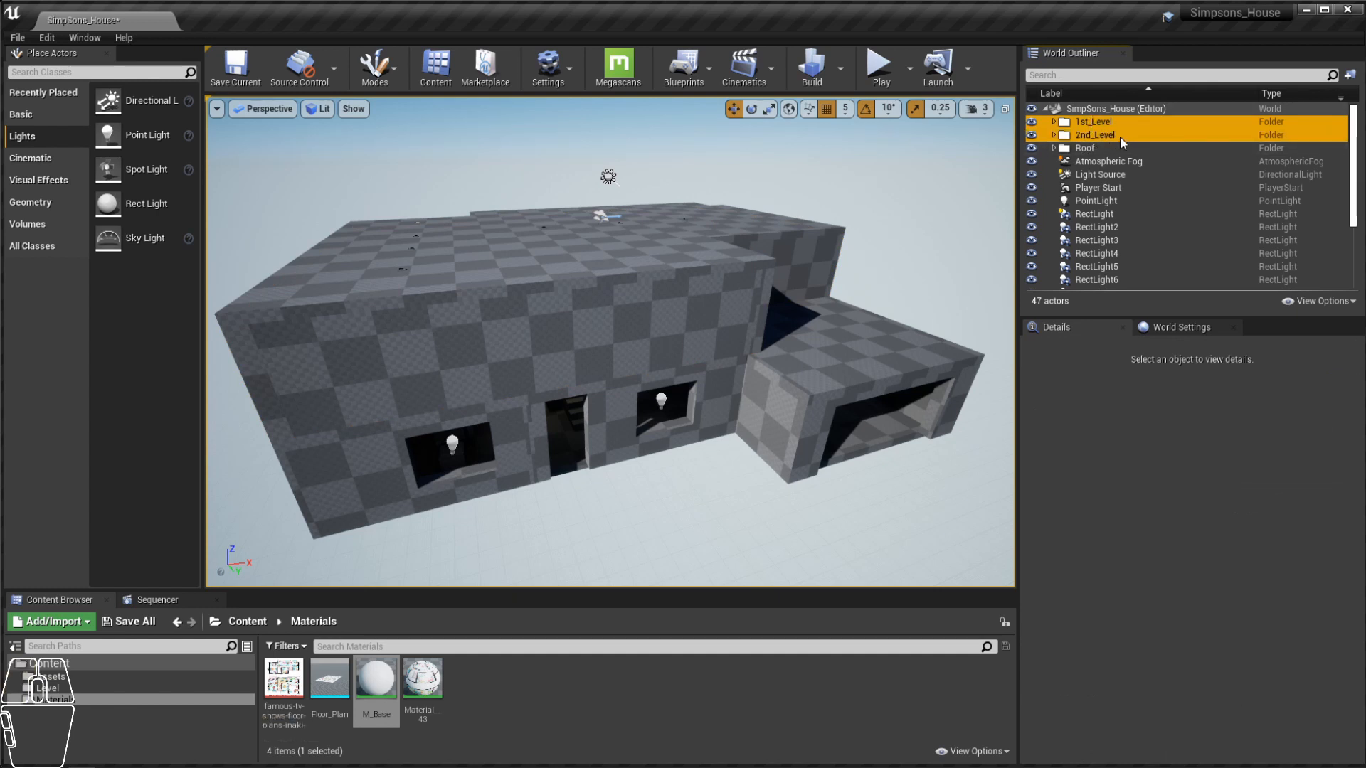
{"action": "left_click", "coordinate": [1085, 148], "text": "ctrl"}
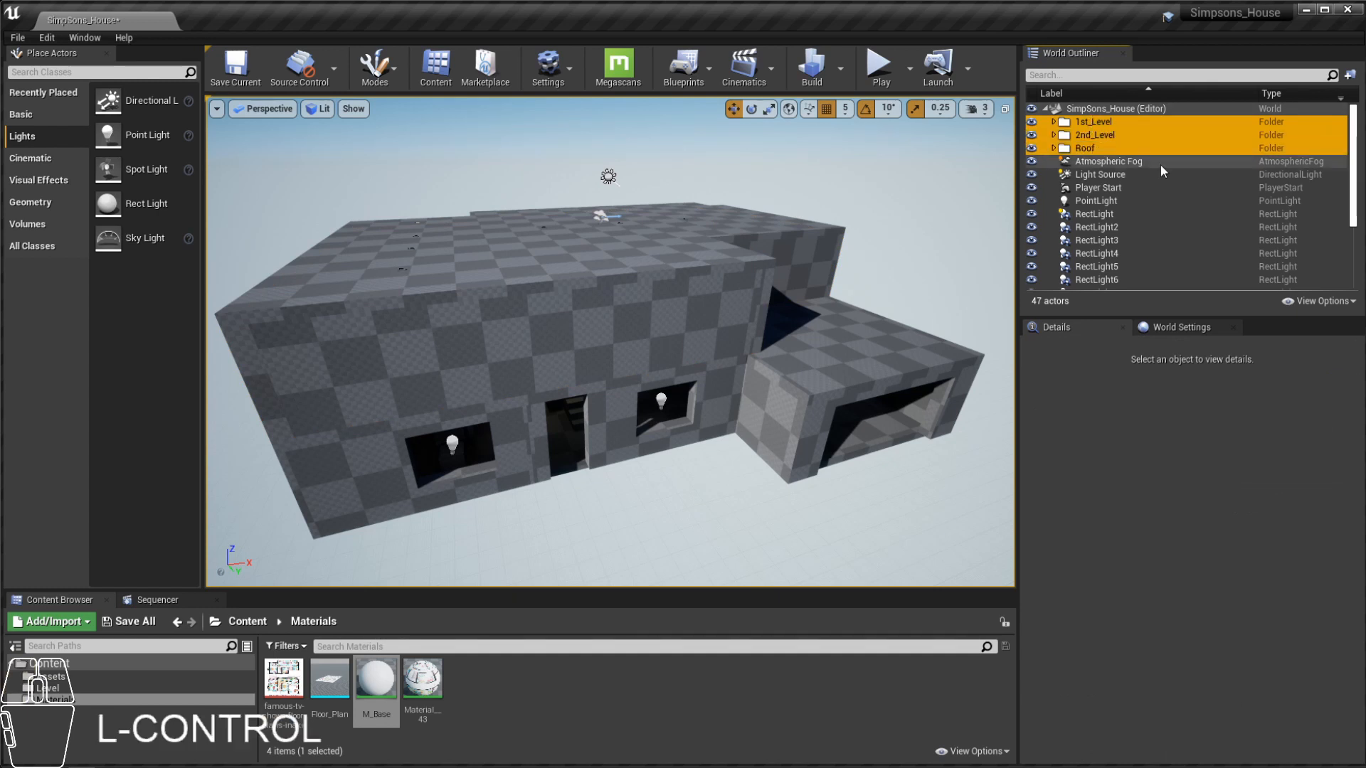
{"action": "right_click", "coordinate": [1067, 127]}
{"action": "mouse_move", "coordinate": [1096, 129]}
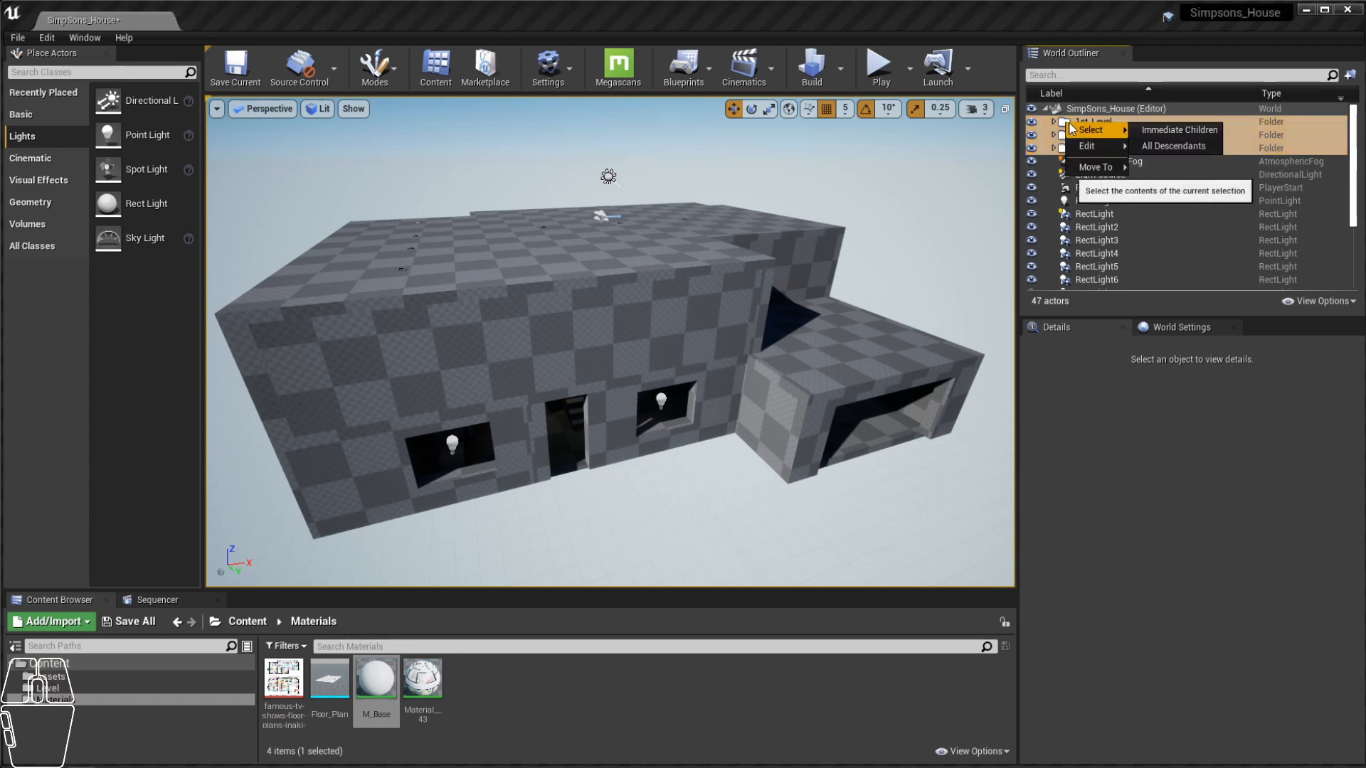
{"action": "left_click", "coordinate": [1162, 147]}
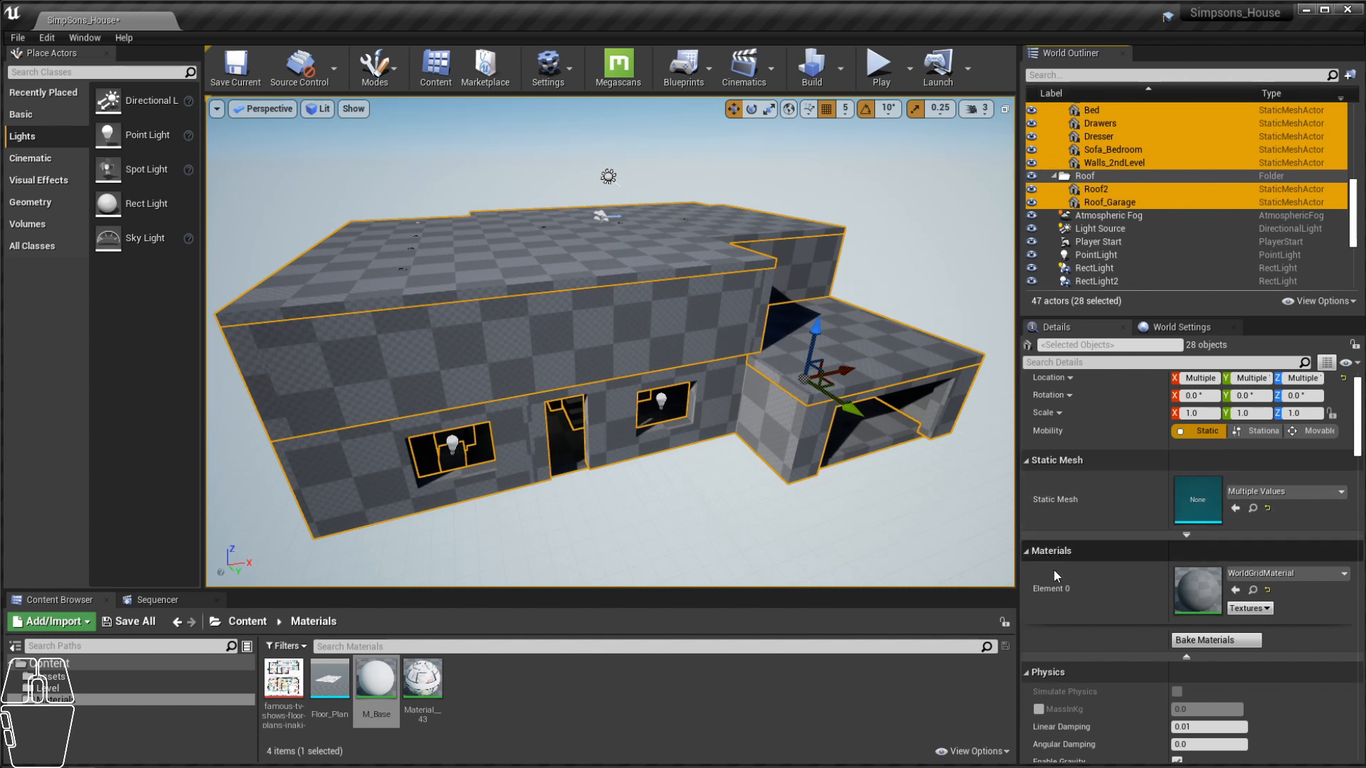
{"action": "left_click_drag", "start_coordinate": [375, 679], "coordinate": [1202, 578]}
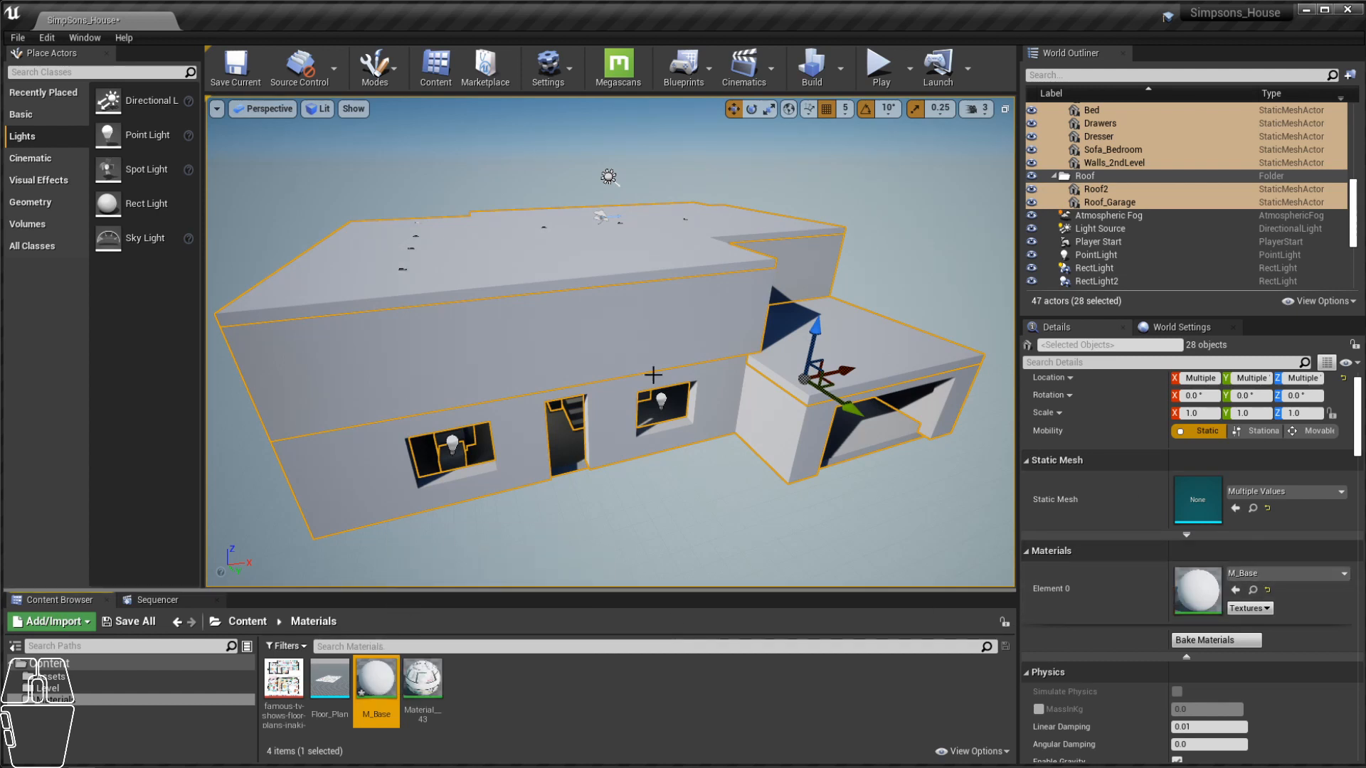
Step: Clear the actor selection and examine how the M_Base surfaces are lit on the front facade and inside the ground-floor rooms
{"action": "left_click", "coordinate": [916, 254]}
{"action": "scroll", "coordinate": [525, 451], "scroll_direction": "up", "scroll_amount": 6}
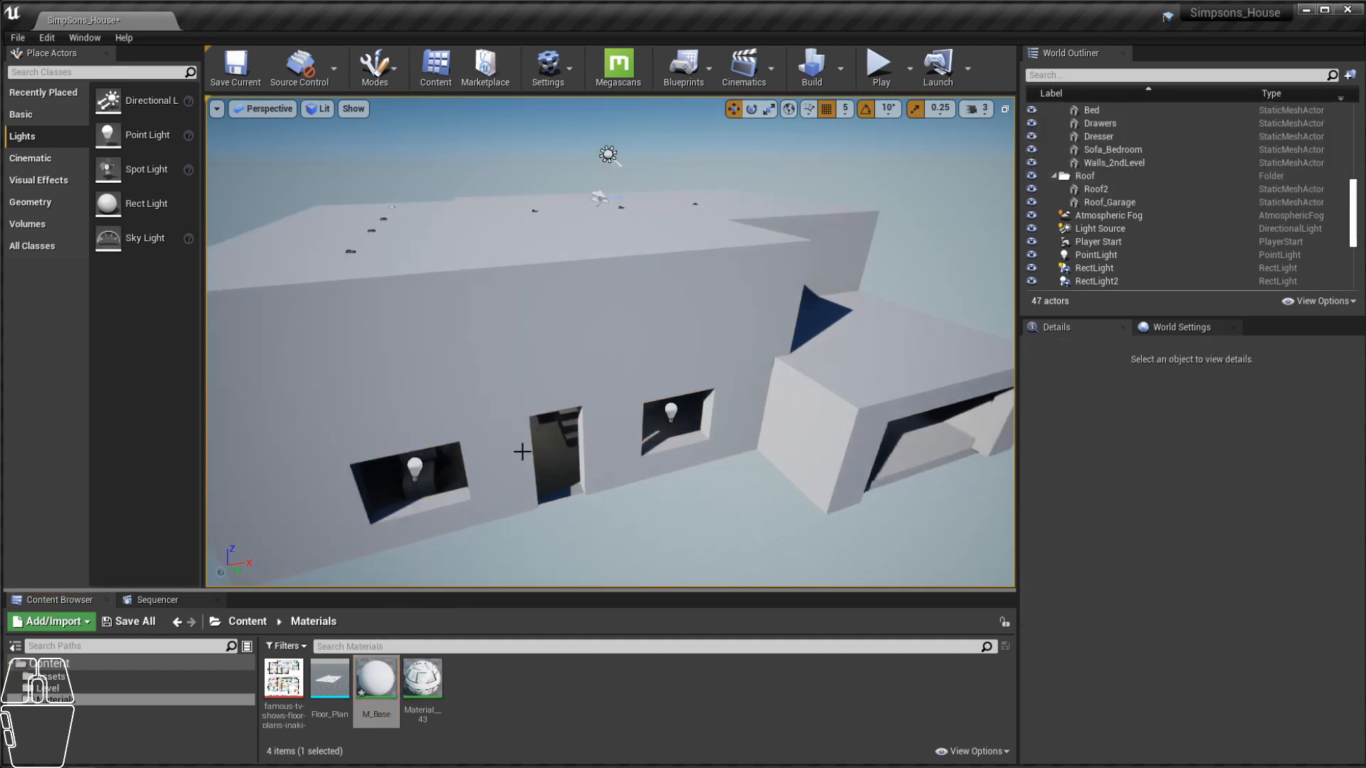
{"action": "left_click_drag", "start_coordinate": [525, 451], "coordinate": [498, 339], "text": "alt"}
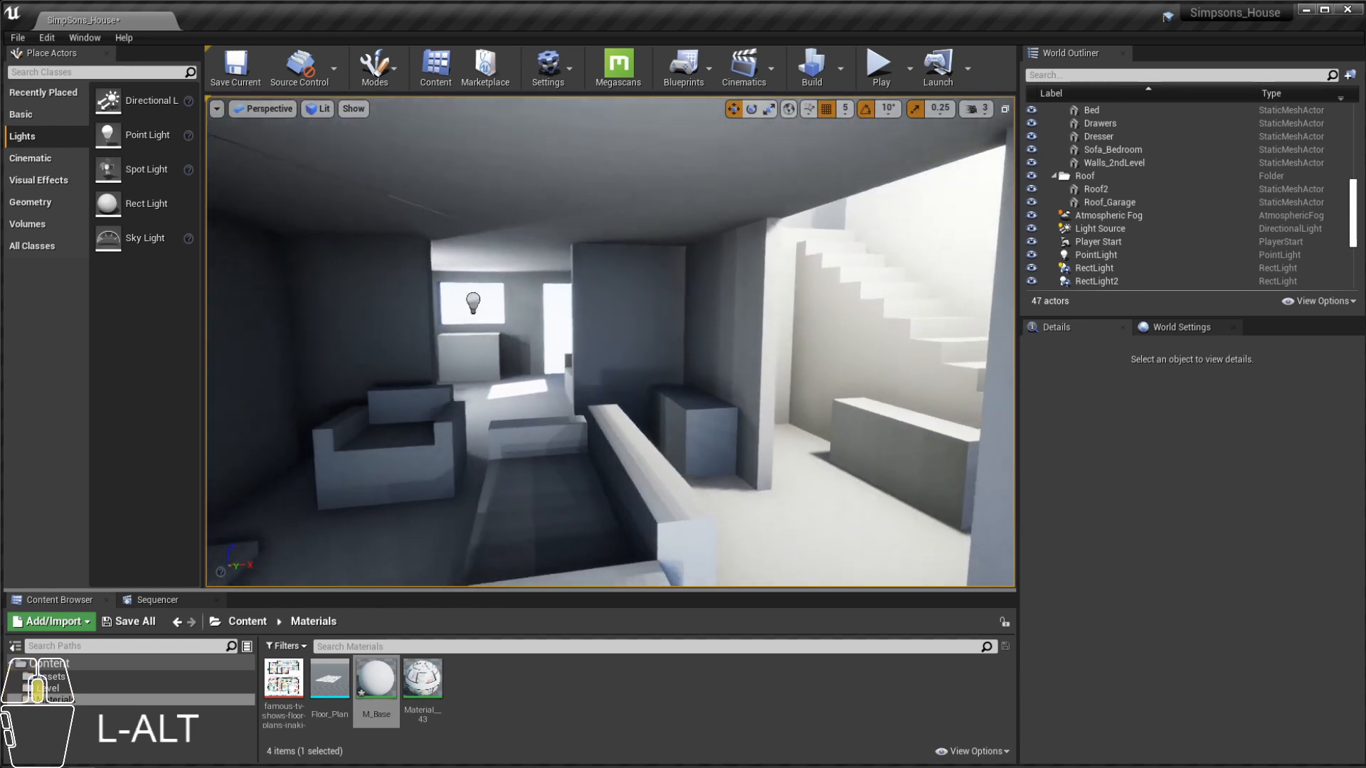
{"action": "right_click_drag", "start_coordinate": [498, 338], "coordinate": [659, 349], "text": "alt"}
{"action": "mouse_move", "coordinate": [659, 348]}
{"action": "left_mouse_down", "text": "alt"}
{"action": "mouse_move", "coordinate": [548, 343]}
{"action": "mouse_move", "coordinate": [899, 390]}
{"action": "mouse_move", "coordinate": [675, 352]}
{"action": "left_mouse_up", "text": "alt"}
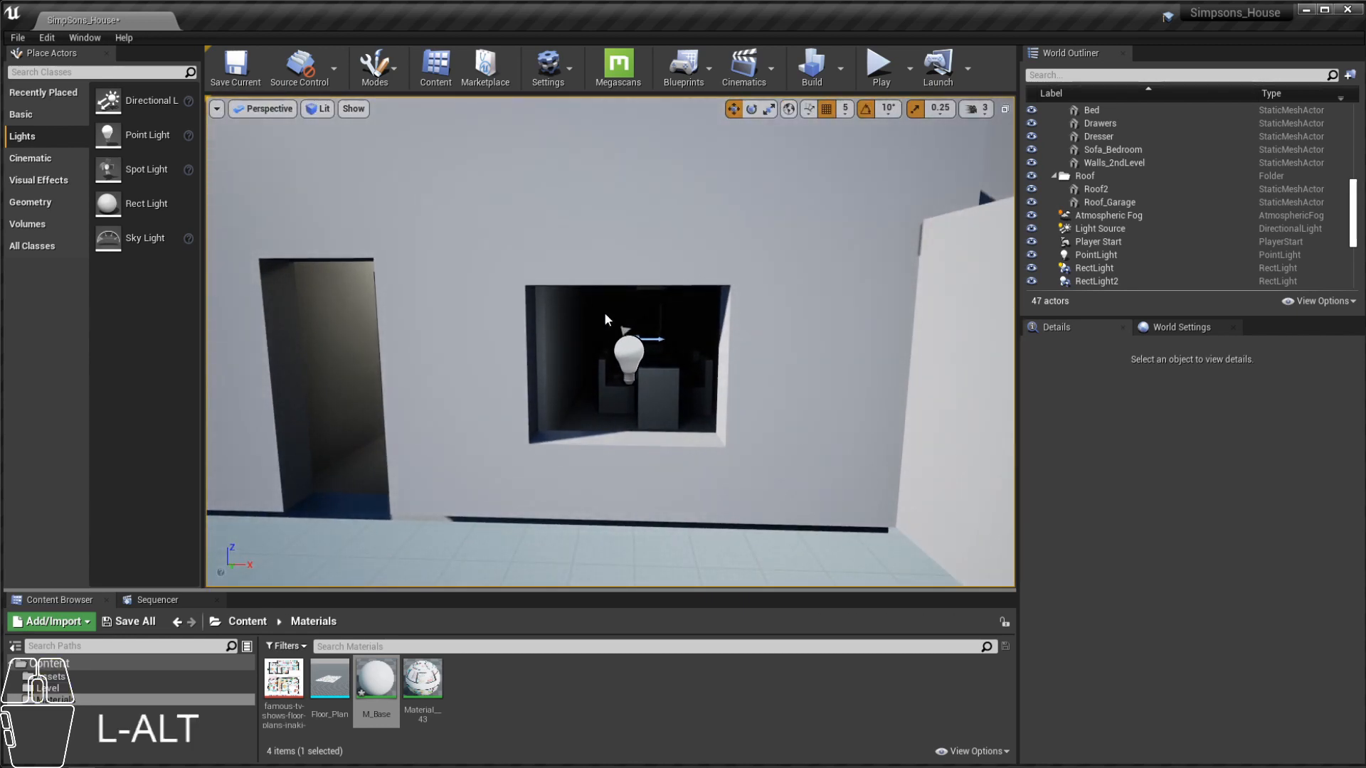
{"action": "middle_click_drag", "start_coordinate": [605, 321], "coordinate": [761, 249], "text": "alt"}
{"action": "scroll", "coordinate": [724, 263], "scroll_direction": "down", "scroll_amount": 5, "text": "alt"}
{"action": "left_click_drag", "start_coordinate": [726, 289], "coordinate": [619, 370], "text": "alt"}
{"action": "left_click_drag", "start_coordinate": [678, 313], "coordinate": [660, 367], "text": "alt"}
{"action": "right_click_drag", "start_coordinate": [661, 366], "coordinate": [616, 344], "text": "alt"}
{"action": "left_click_drag", "start_coordinate": [616, 344], "coordinate": [626, 335], "text": "alt"}
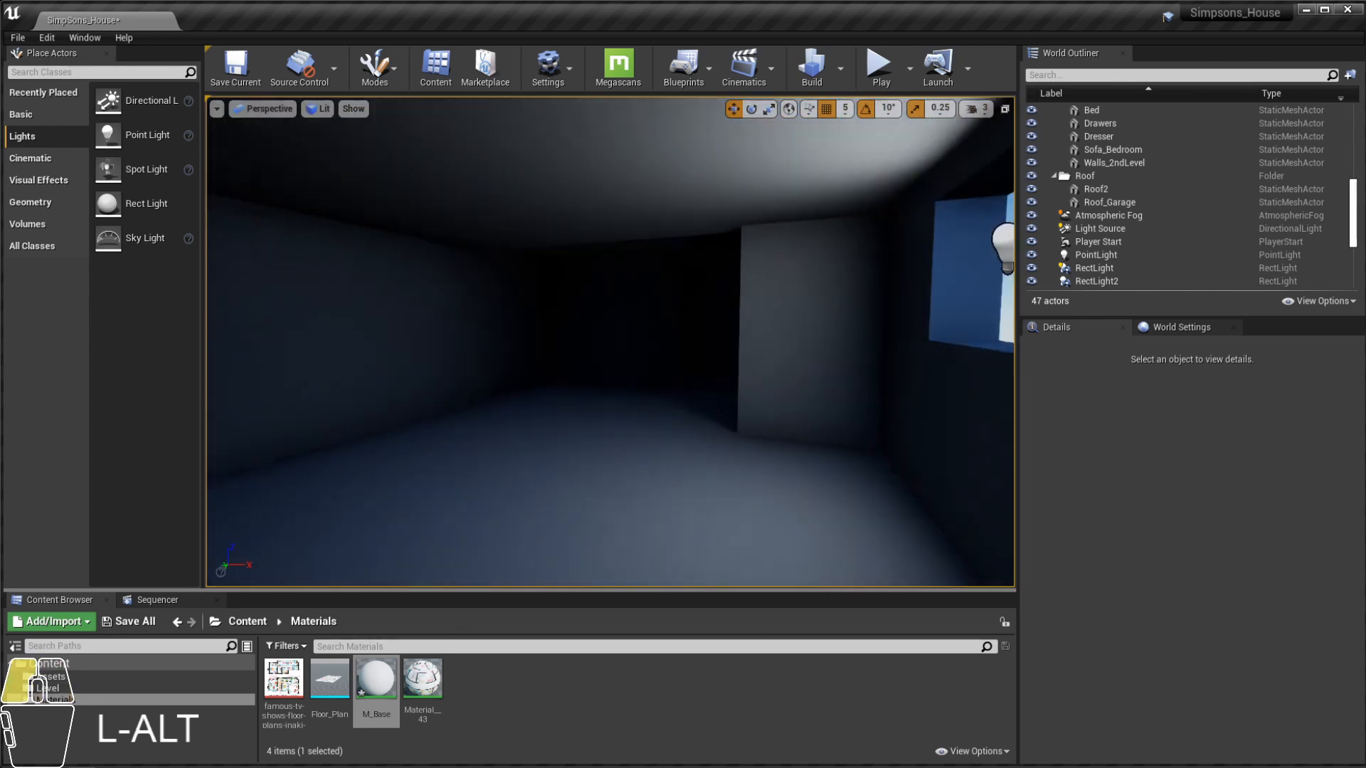
{"action": "left_click_drag", "start_coordinate": [740, 334], "coordinate": [808, 342], "text": "alt"}
{"action": "right_click_drag", "start_coordinate": [808, 342], "coordinate": [731, 177], "text": "alt"}
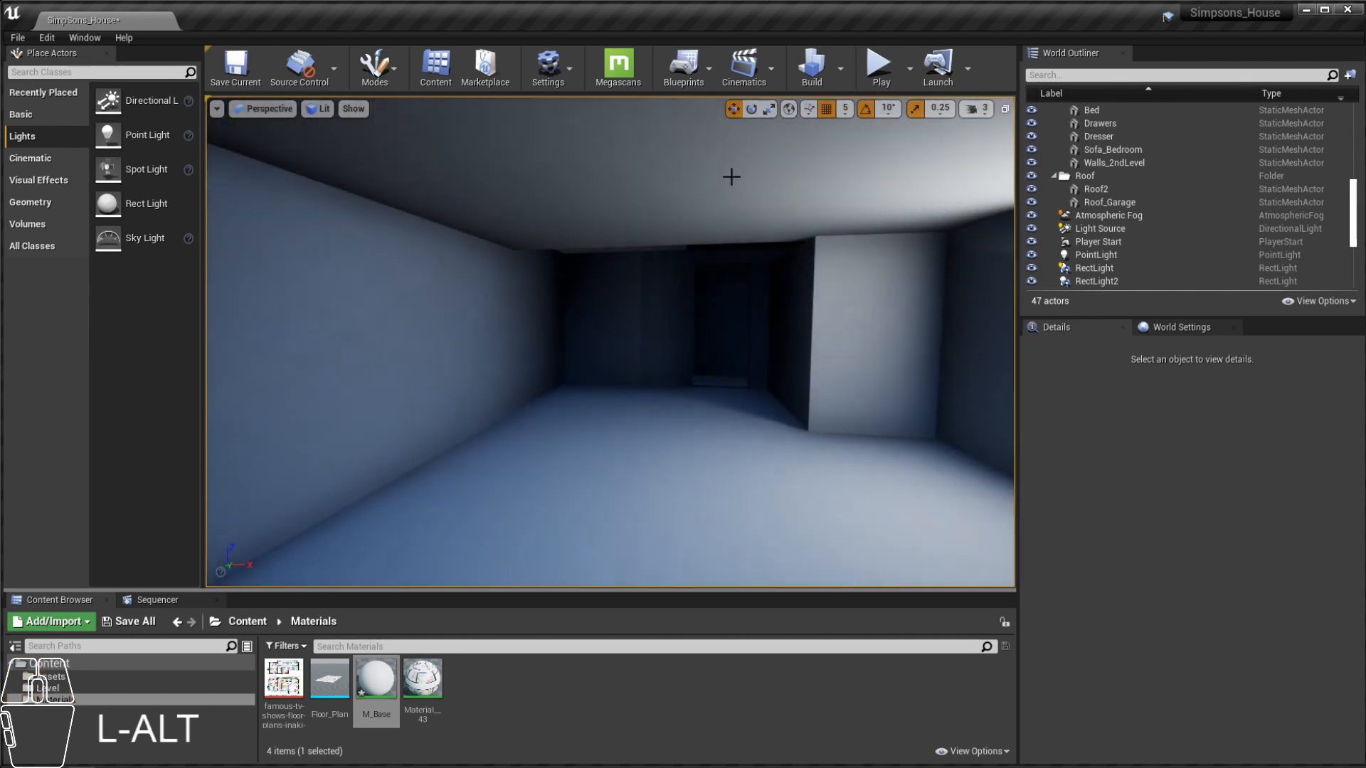
Step: Play the level in the editor and walk through the entrance and living room, examining the lighting on walls, windows and furniture
{"action": "left_click", "coordinate": [879, 68]}
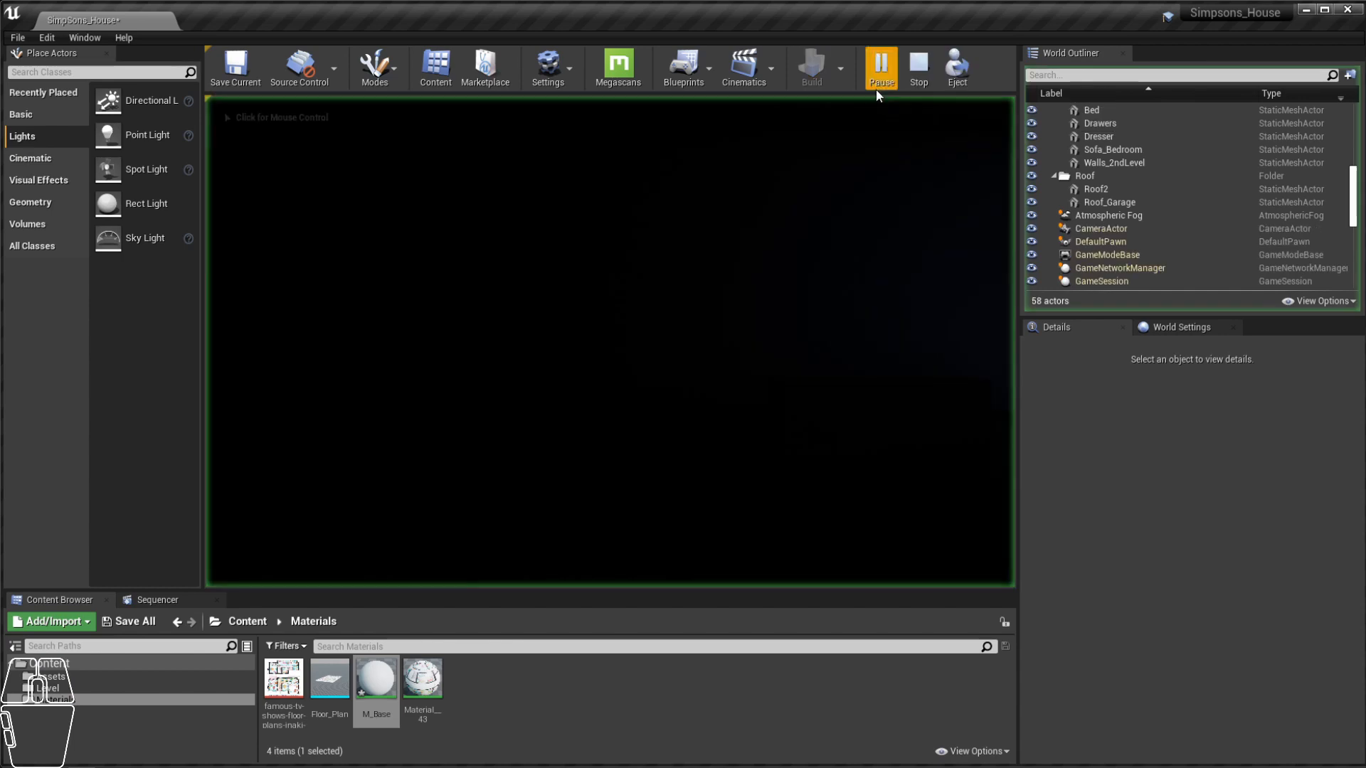
{"action": "left_click", "coordinate": [705, 404]}
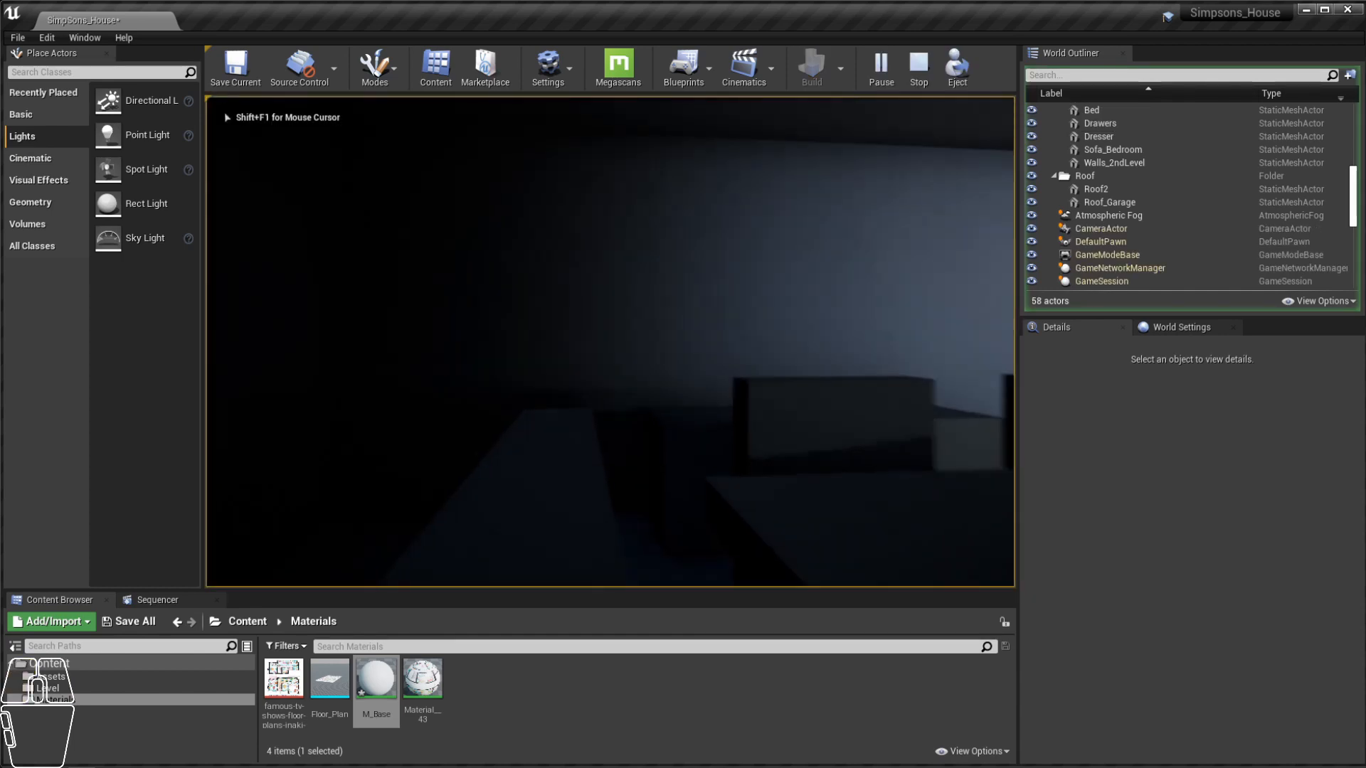
{"action": "key", "text": "w"}
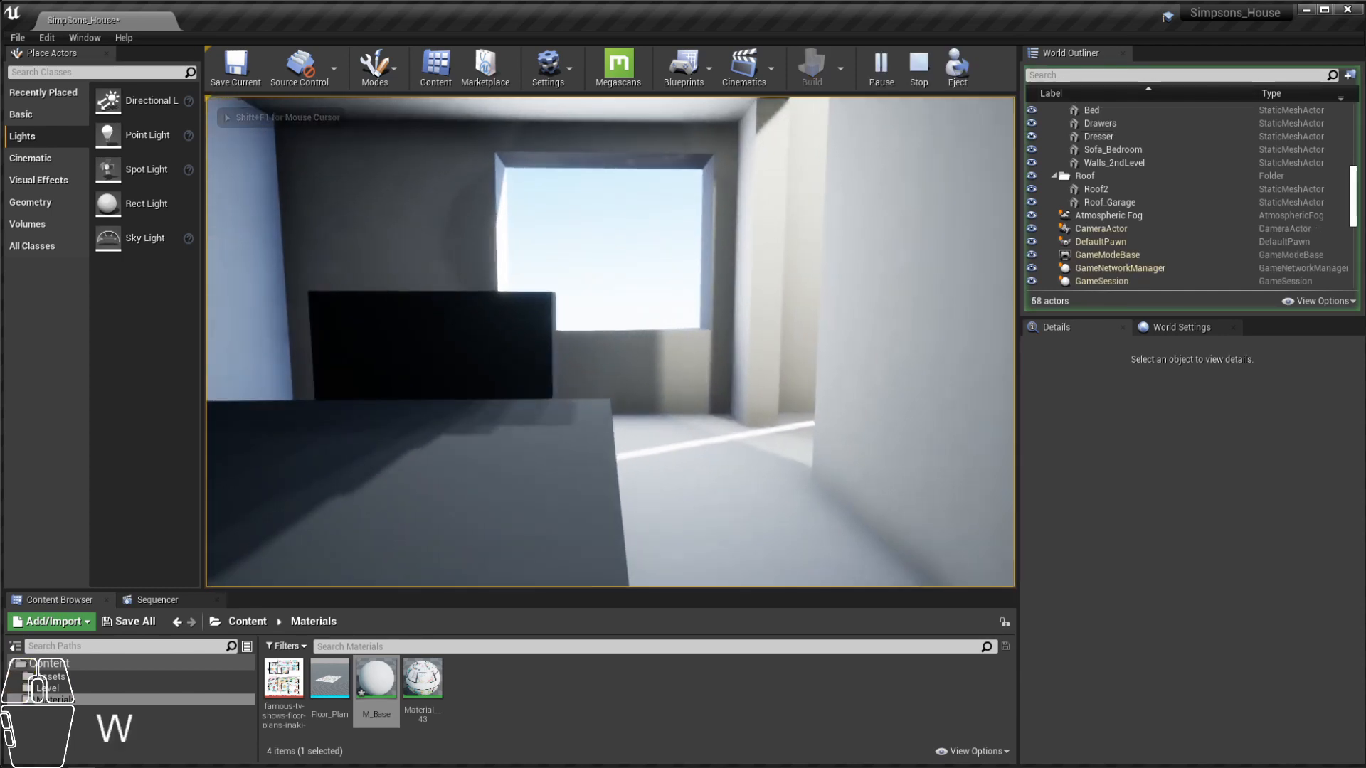
{"action": "key", "text": "e"}
{"action": "key", "text": "w"}
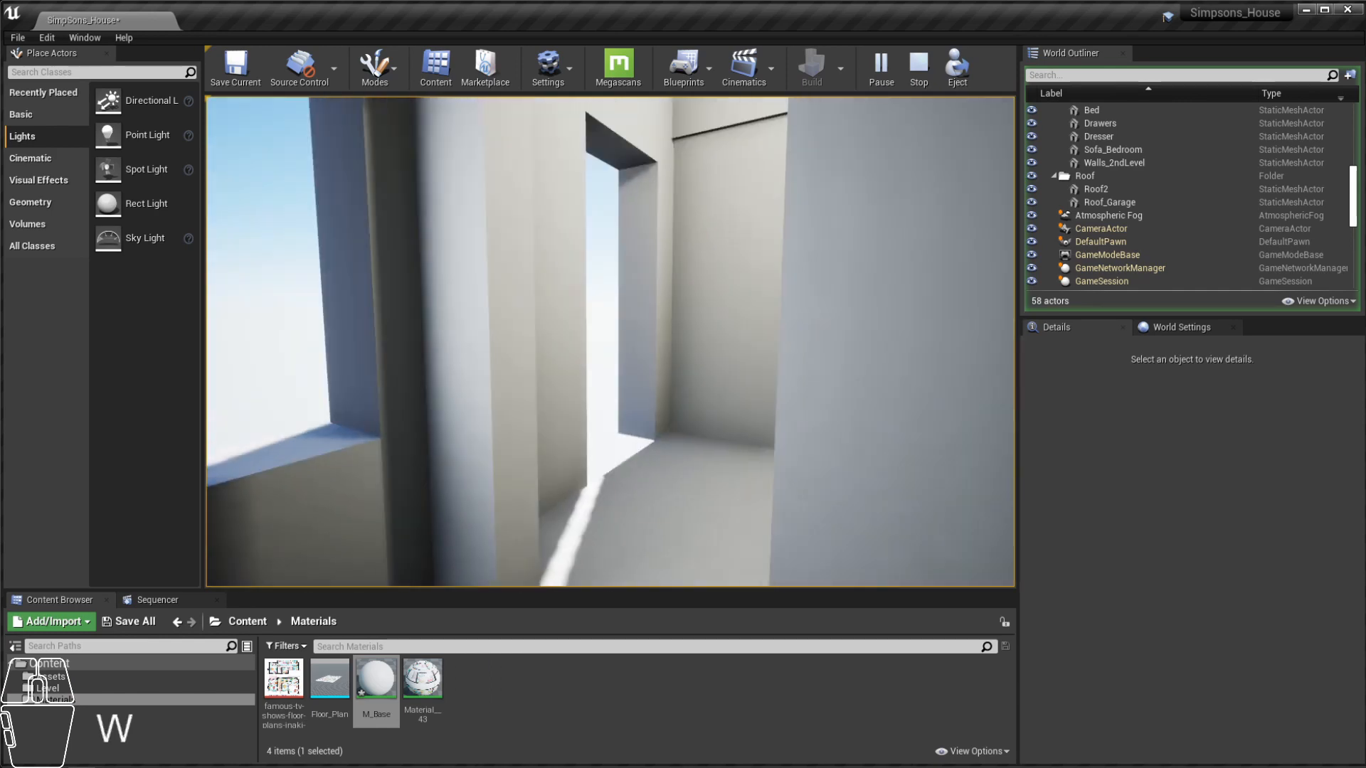
{"action": "key", "text": "w"}
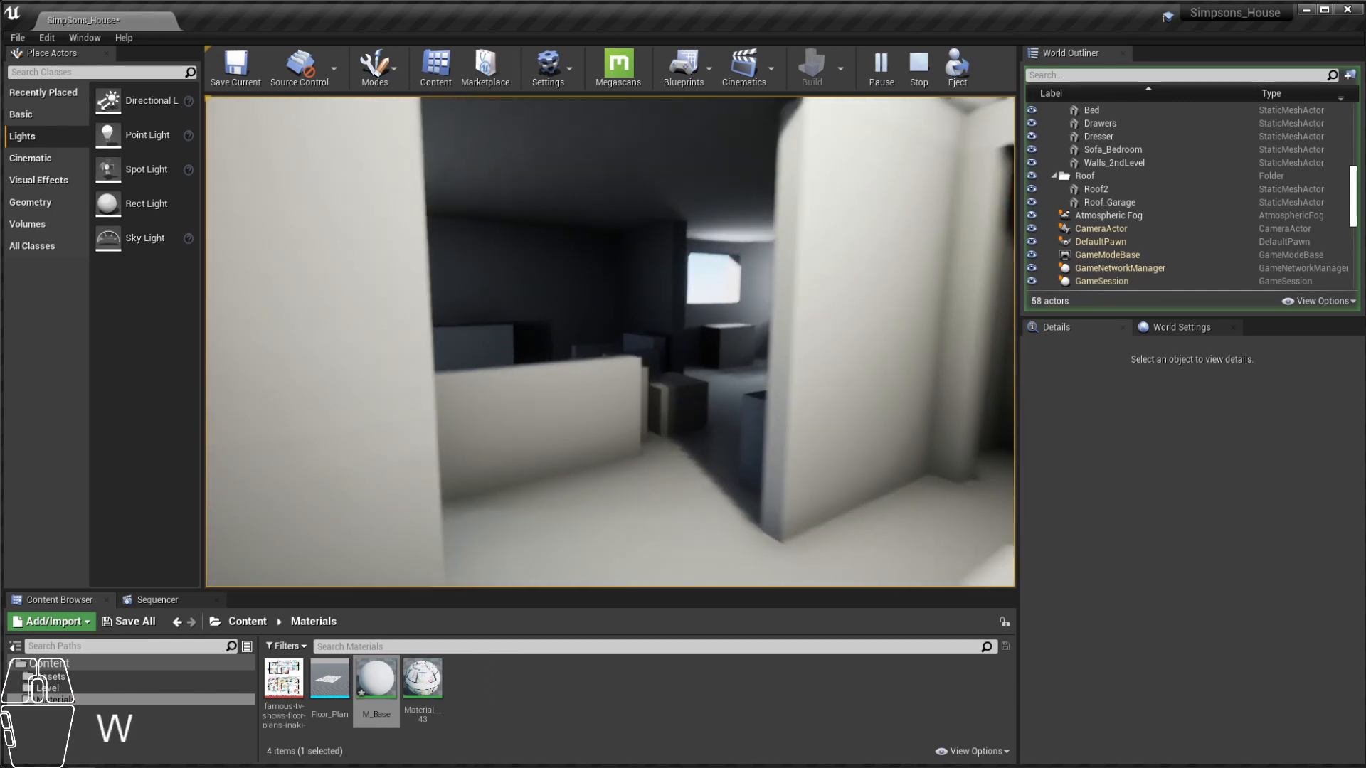
{"action": "key", "text": "d"}
{"action": "key", "text": "e"}
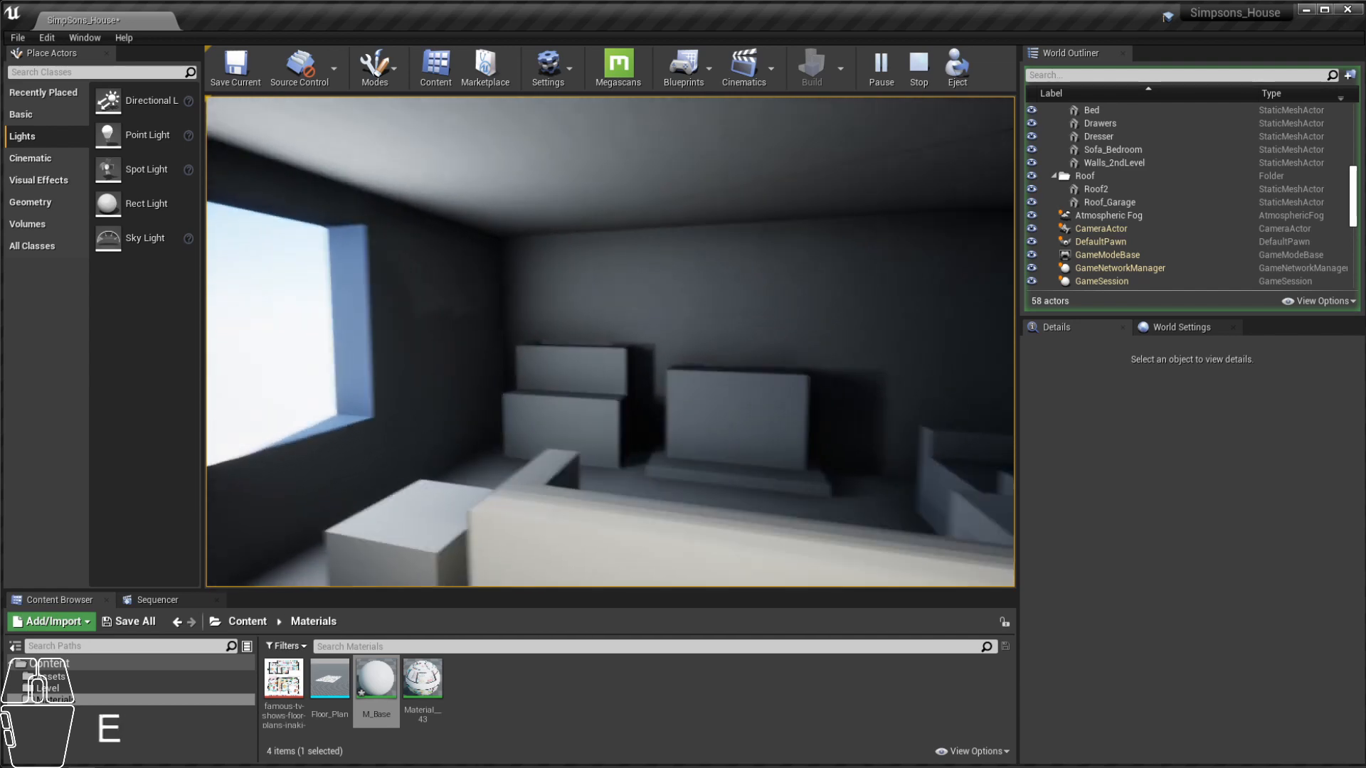
{"action": "key", "text": "w"}
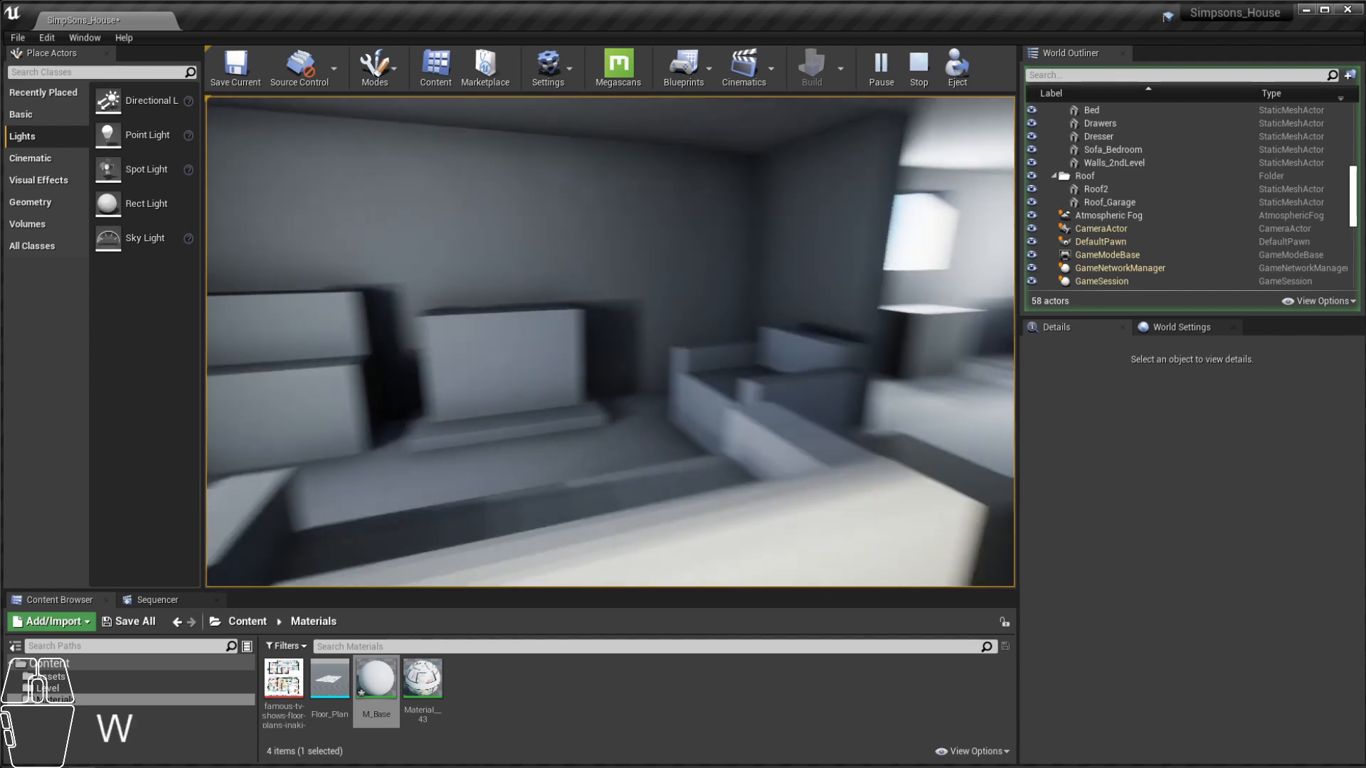
{"action": "key", "text": "w"}
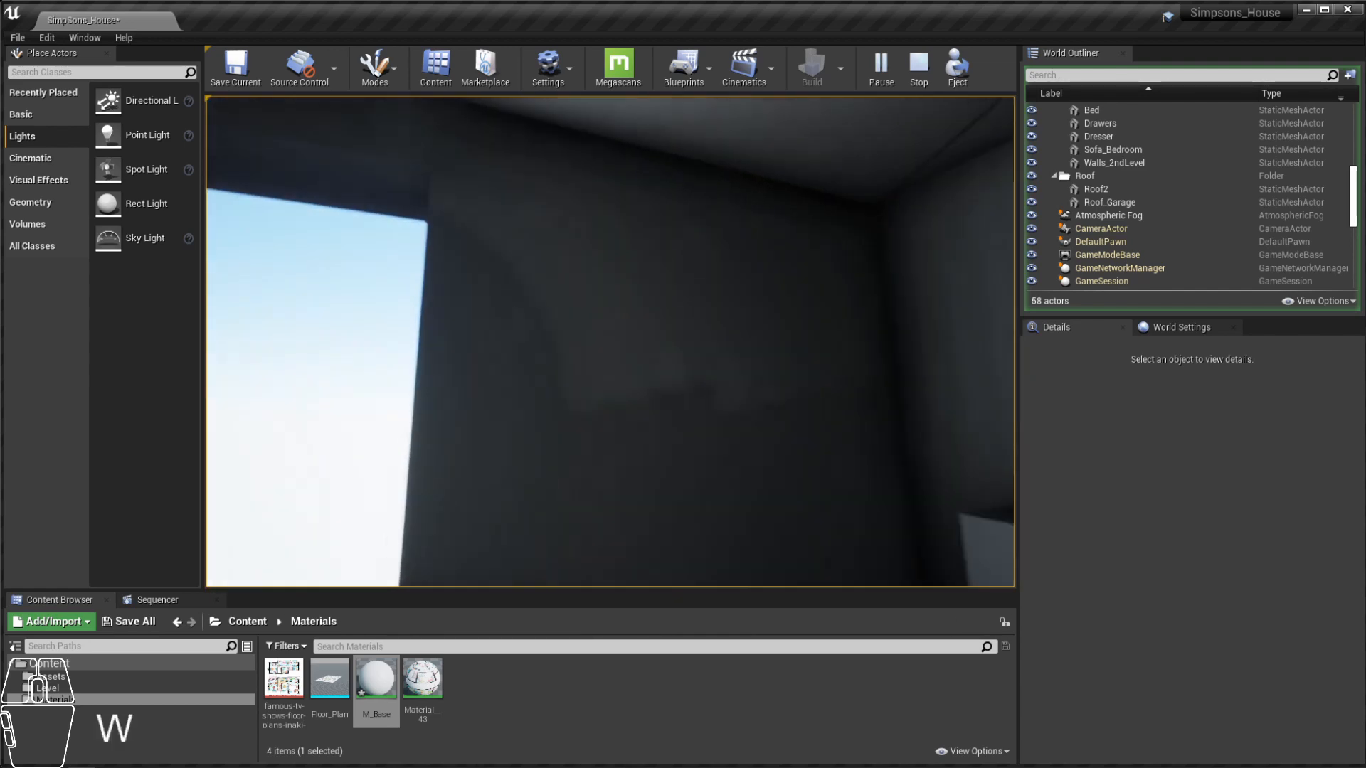
{"action": "key", "text": "s"}
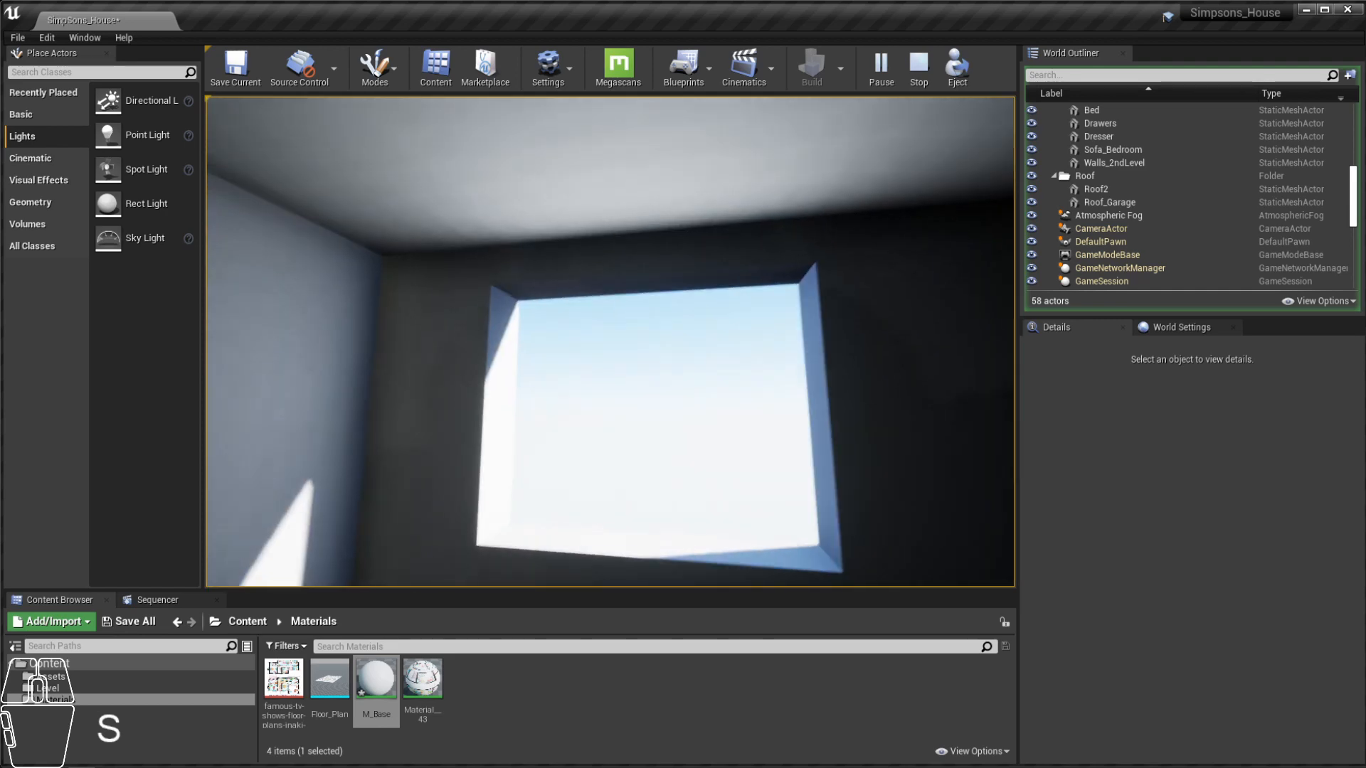
{"action": "key", "text": "d"}
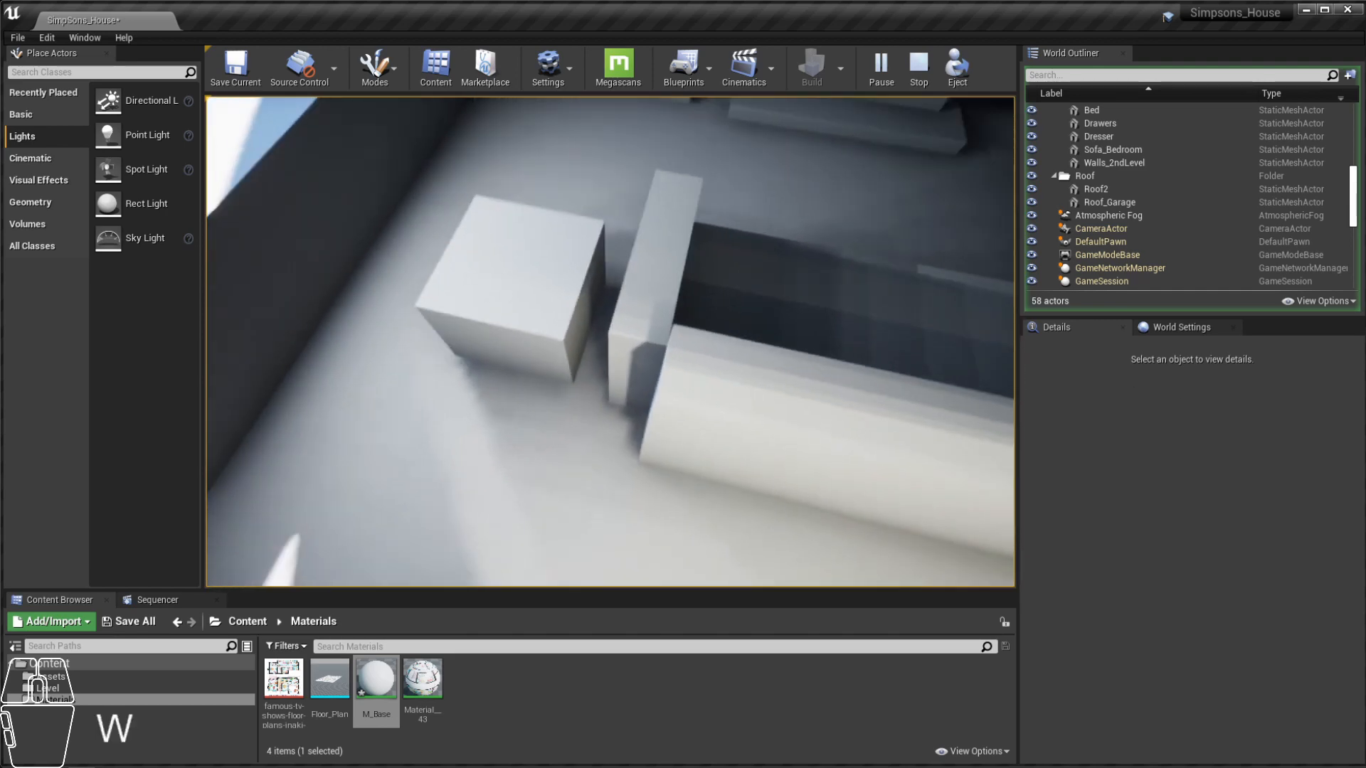
{"action": "key", "text": "a"}
{"action": "key", "text": "w"}
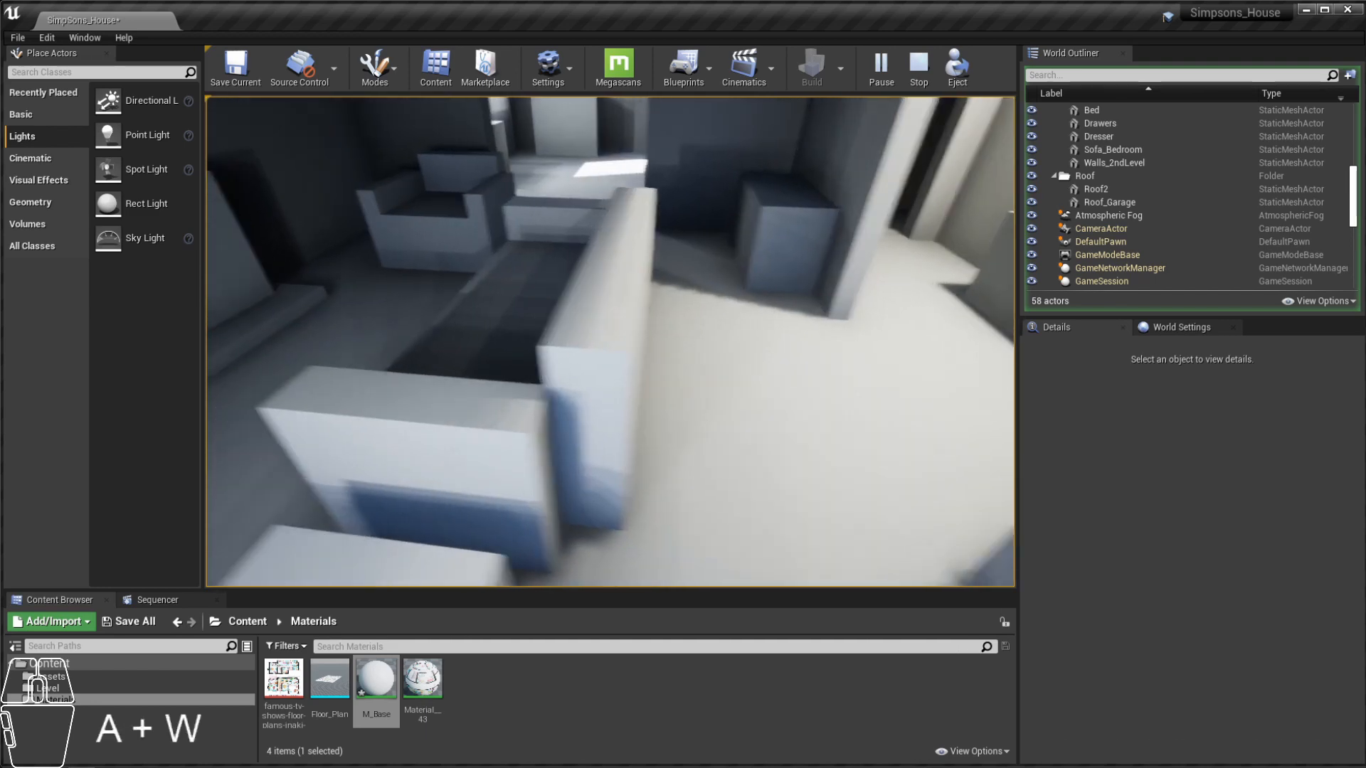
Step: Walk through the kitchen and dining room in the play session, examining light, shadows and dark corners around the furniture
{"action": "key", "text": "e"}
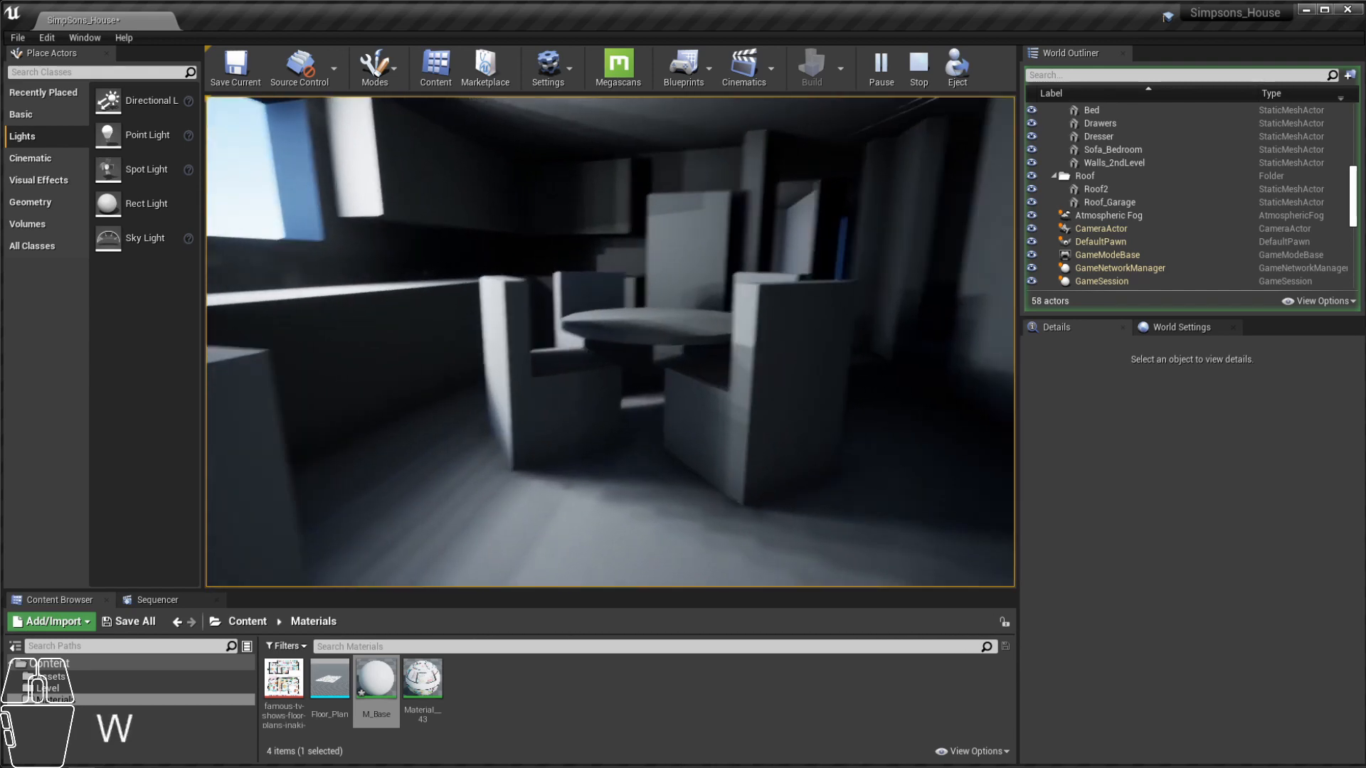
{"action": "key", "text": "s"}
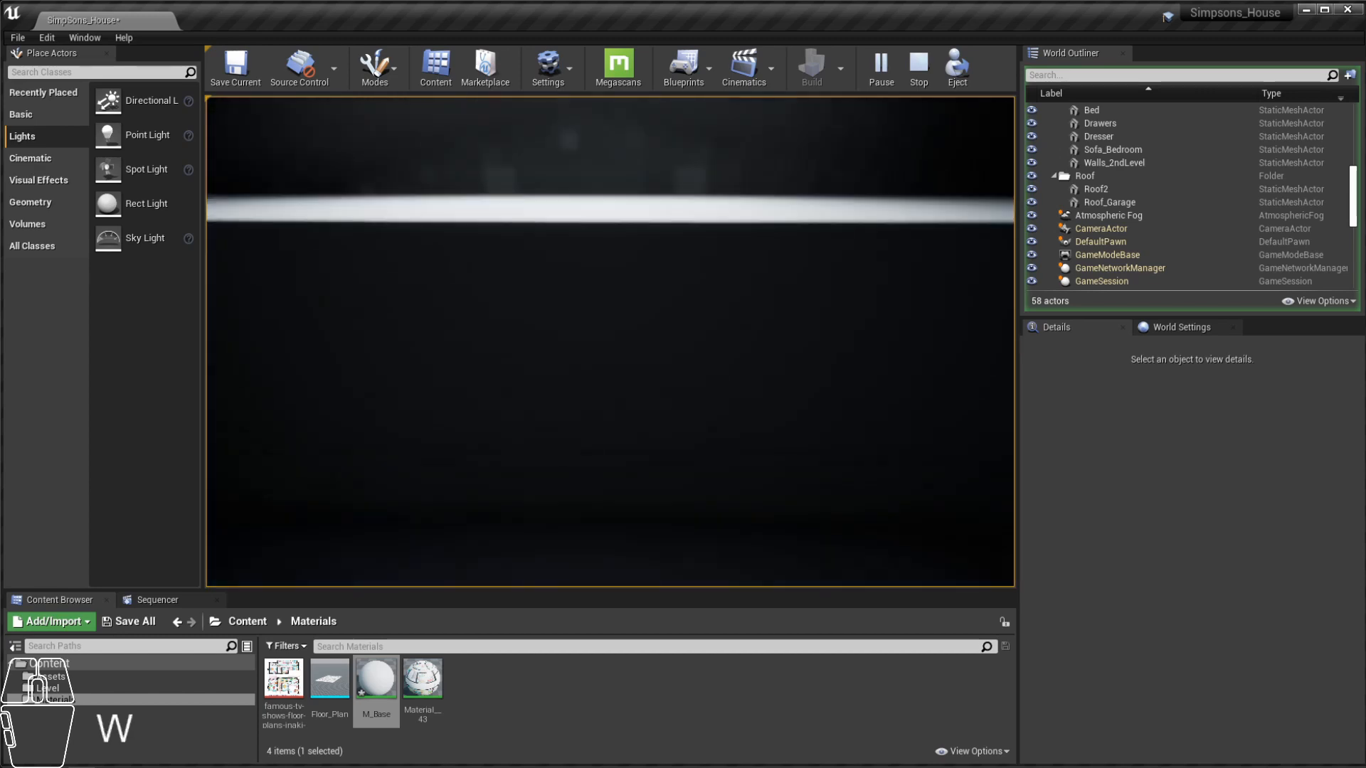
{"action": "key", "text": "a"}
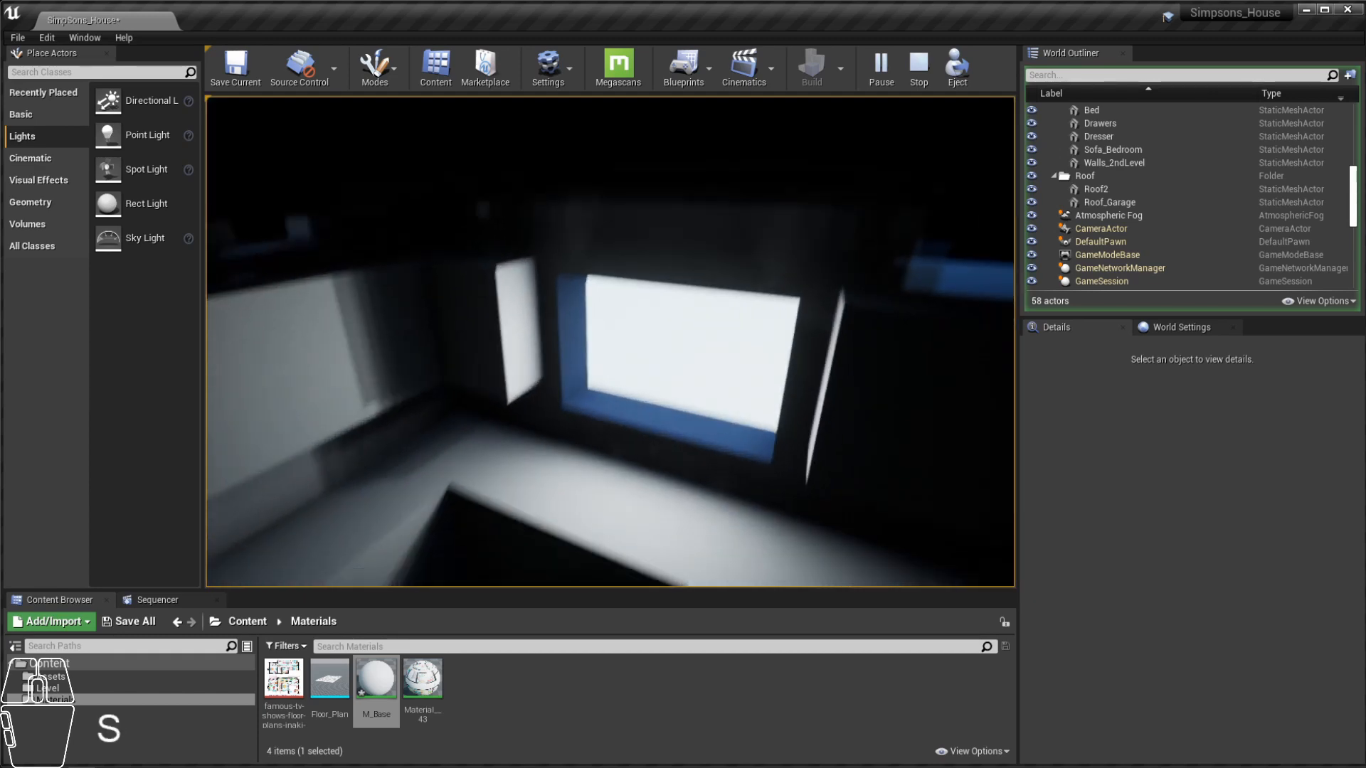
{"action": "key", "text": "w"}
{"action": "key", "text": "a"}
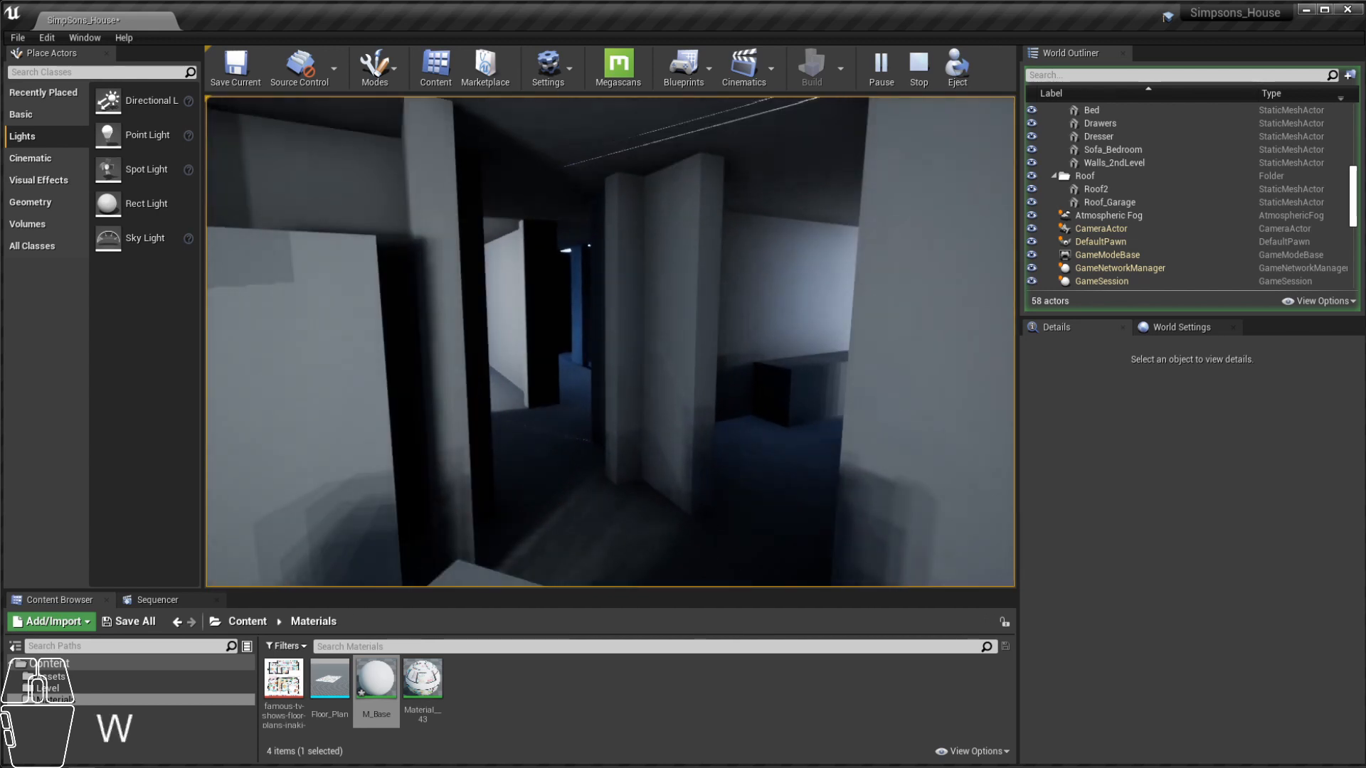
{"action": "key", "text": "a"}
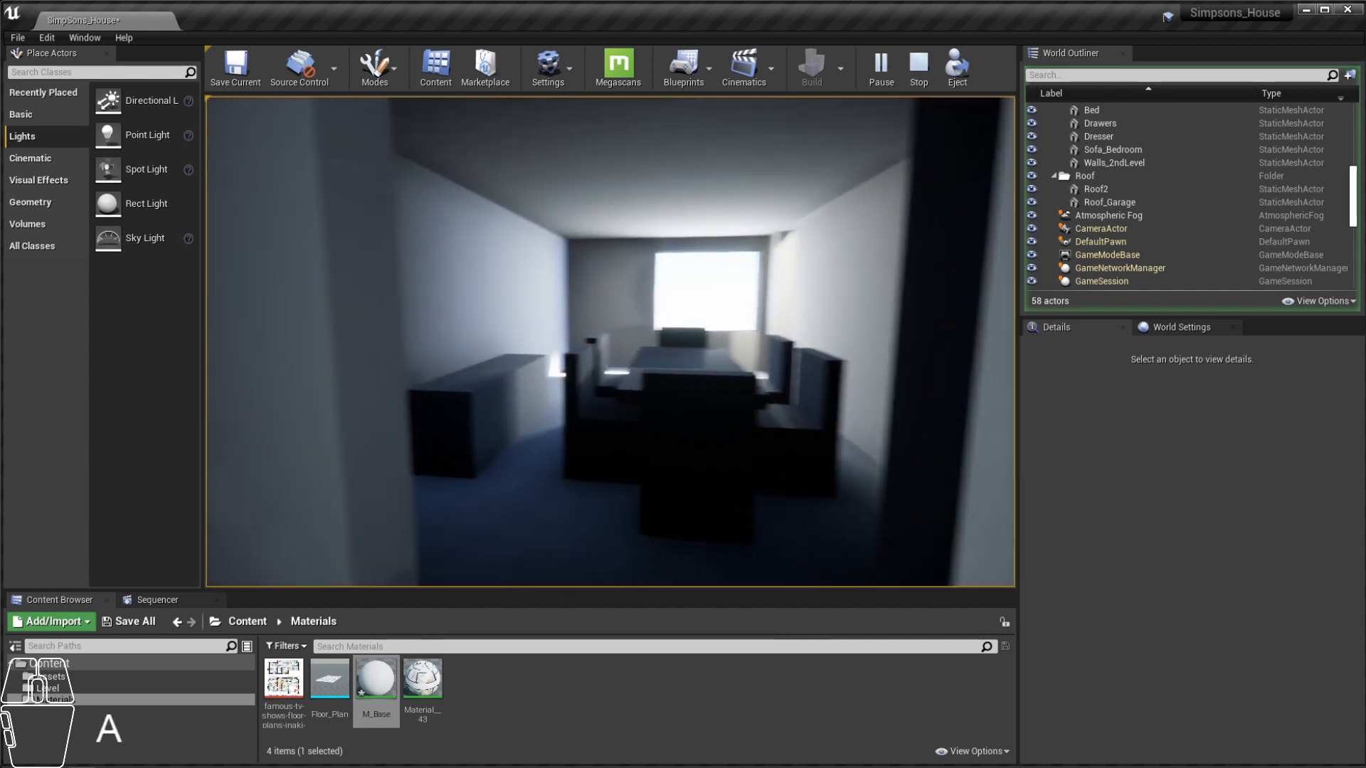
{"action": "key", "text": "w"}
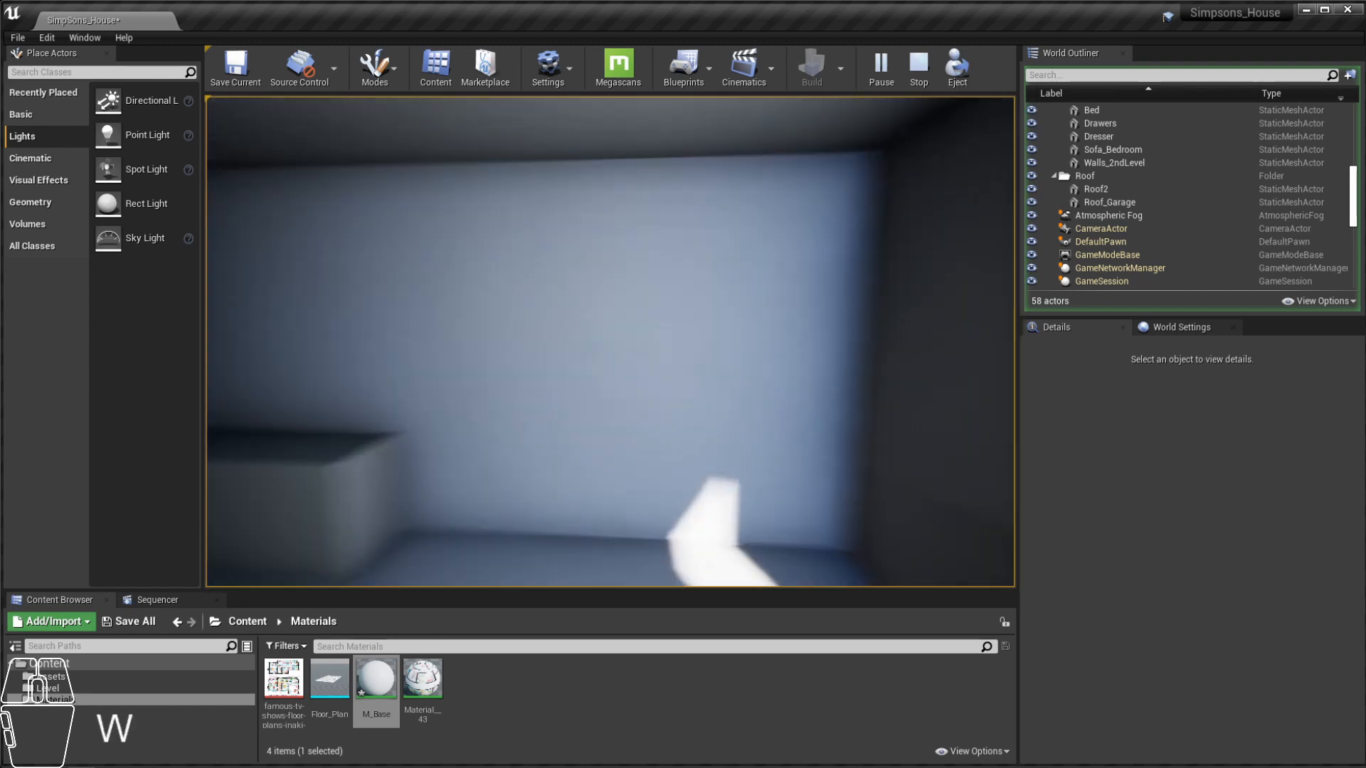
{"action": "key", "text": "w"}
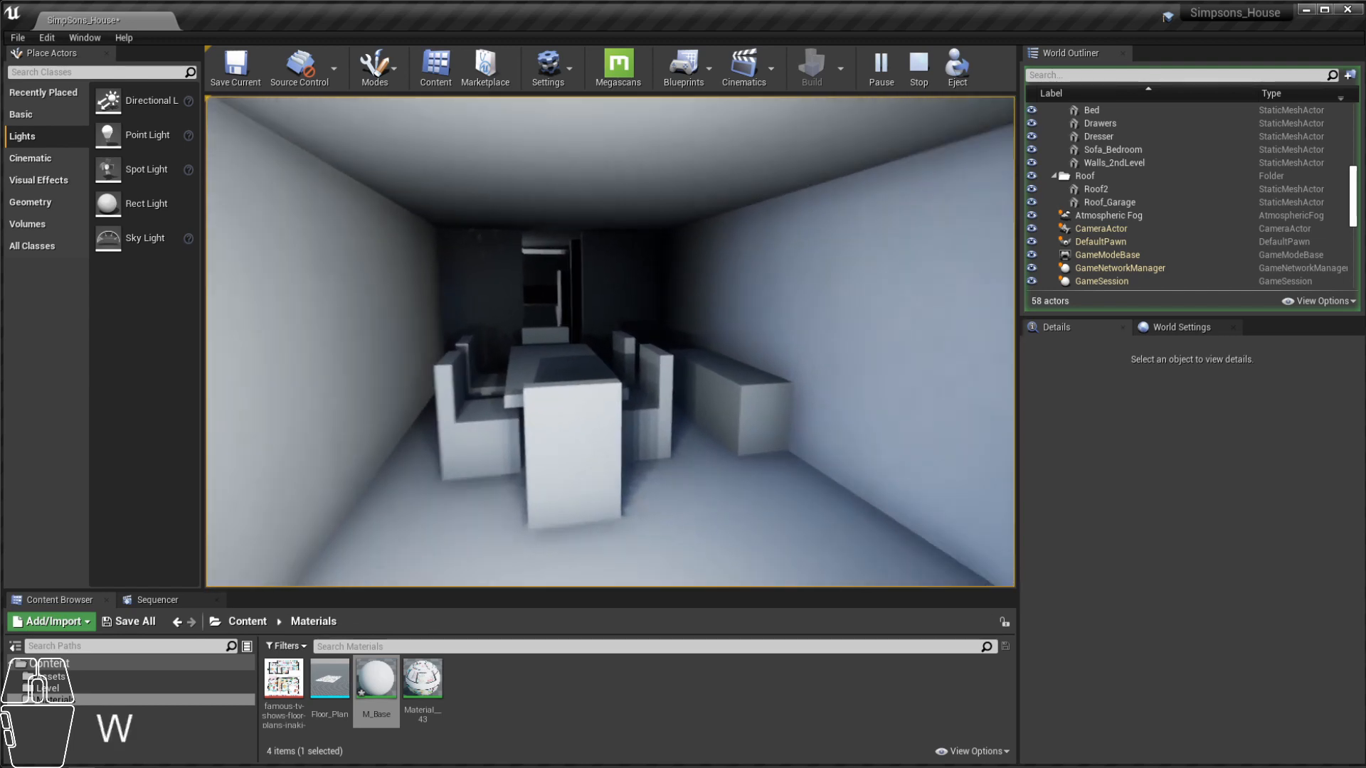
{"action": "key", "text": "a"}
{"action": "key", "text": "w"}
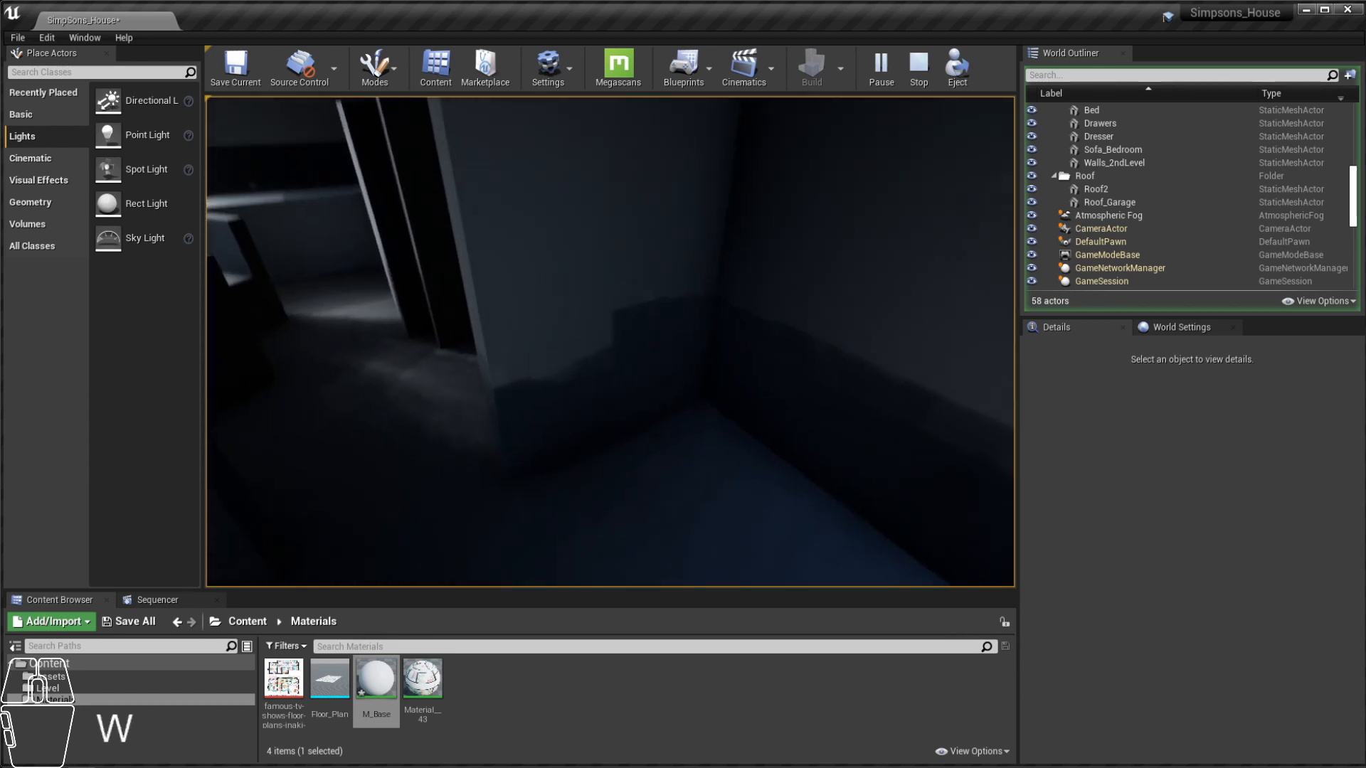
{"action": "key", "text": "s"}
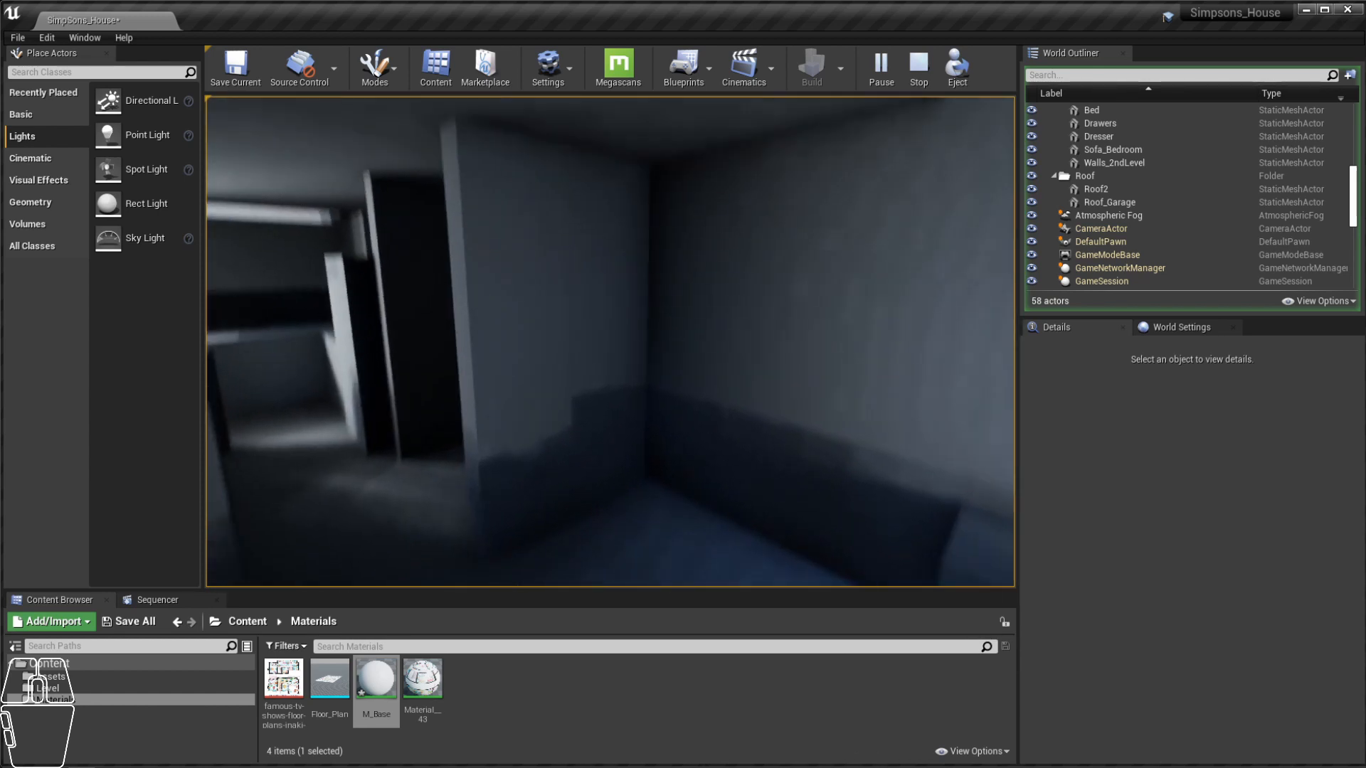
Step: Walk past the front facade and through the small rooms and narrow corridor in the play session, examining dark areas and ceiling shading
{"action": "key", "text": "w"}
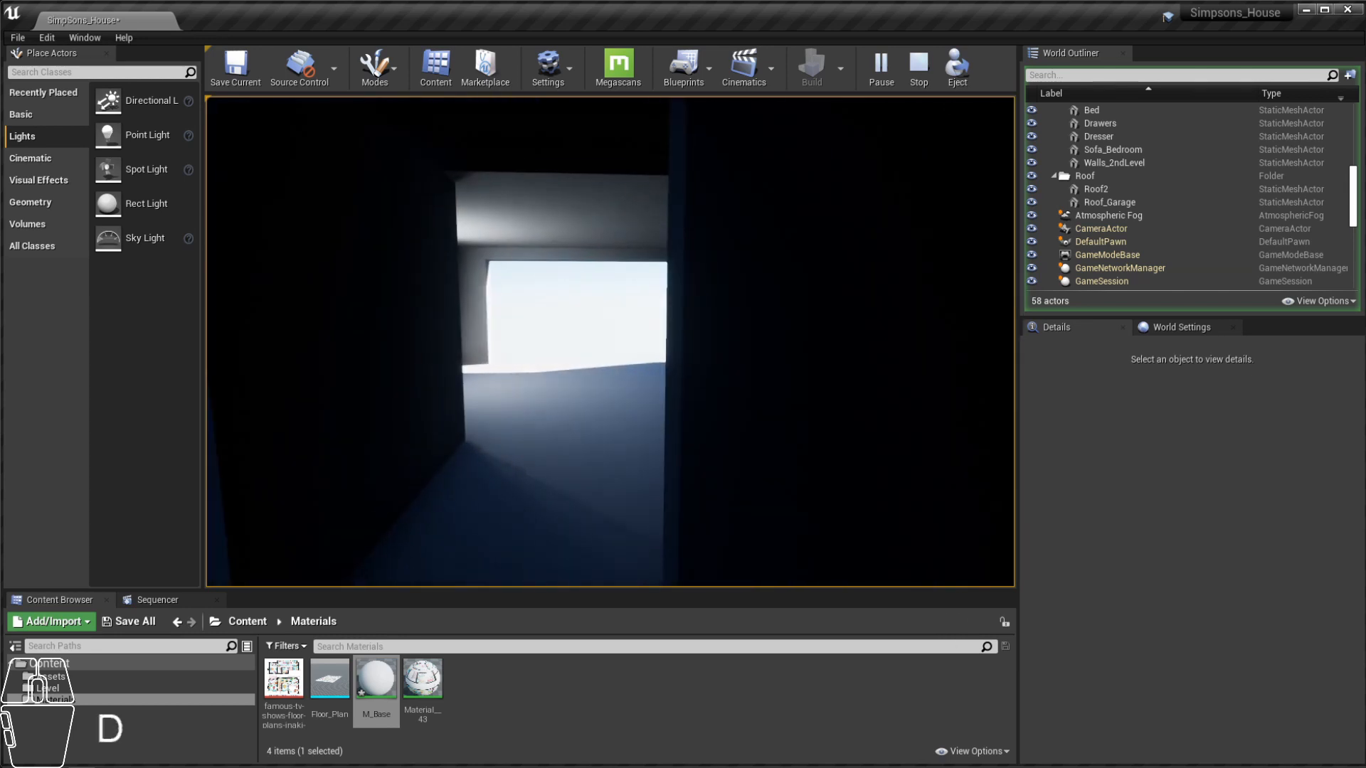
{"action": "key", "text": "d"}
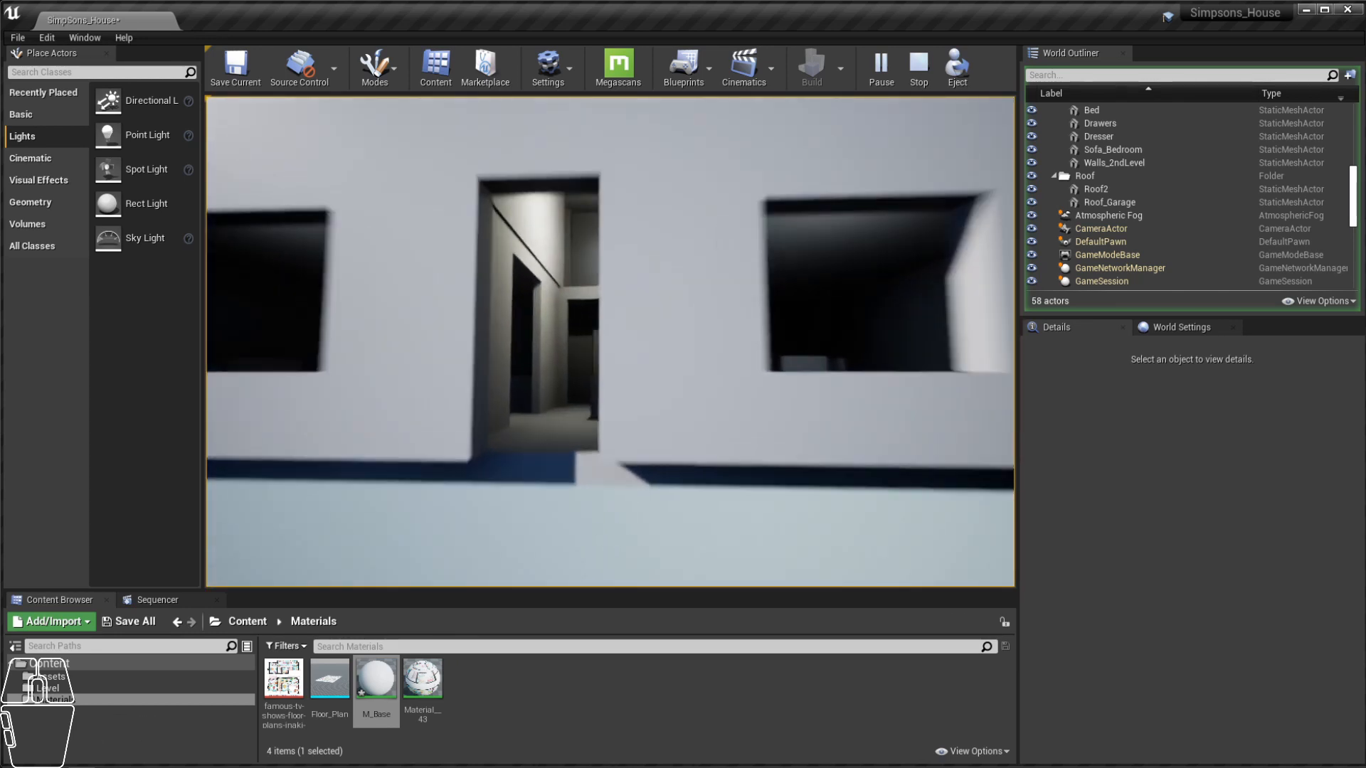
{"action": "key", "text": "w"}
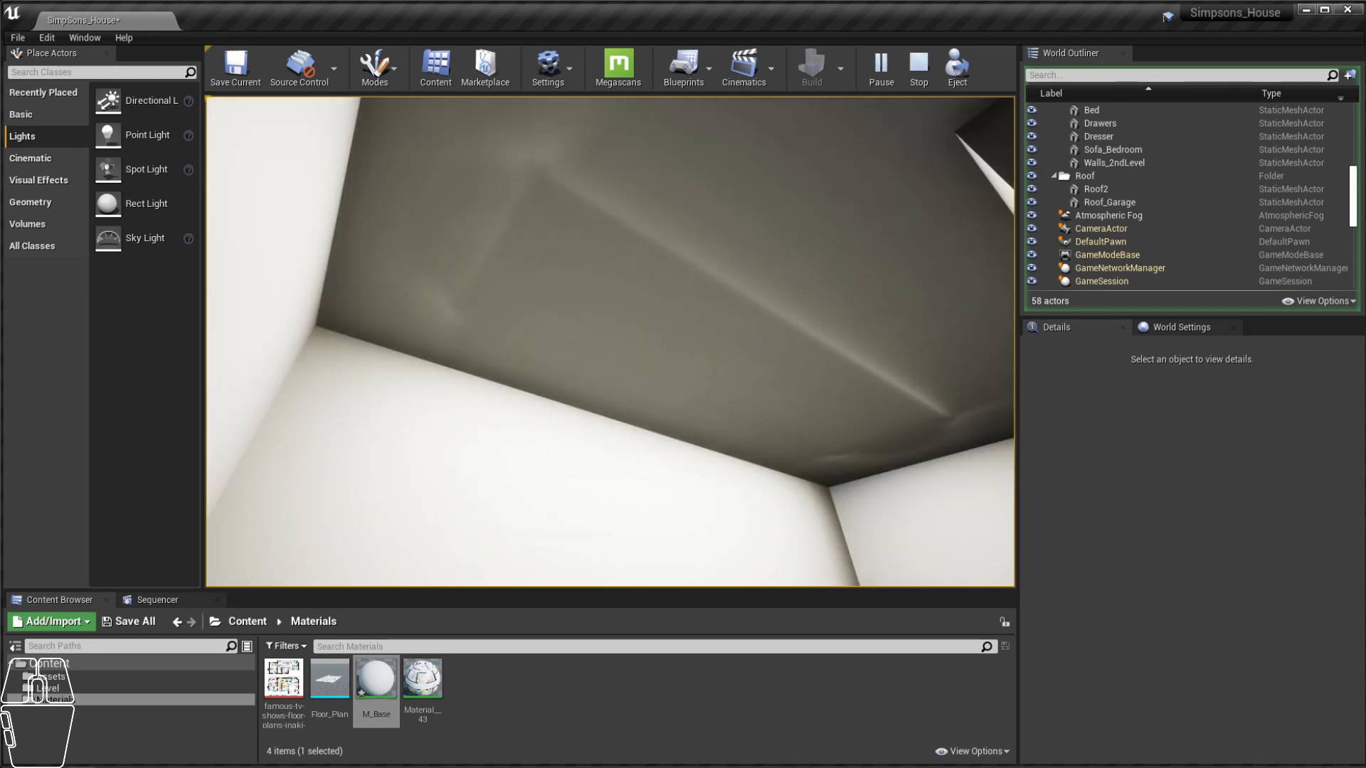
{"action": "key", "text": "s"}
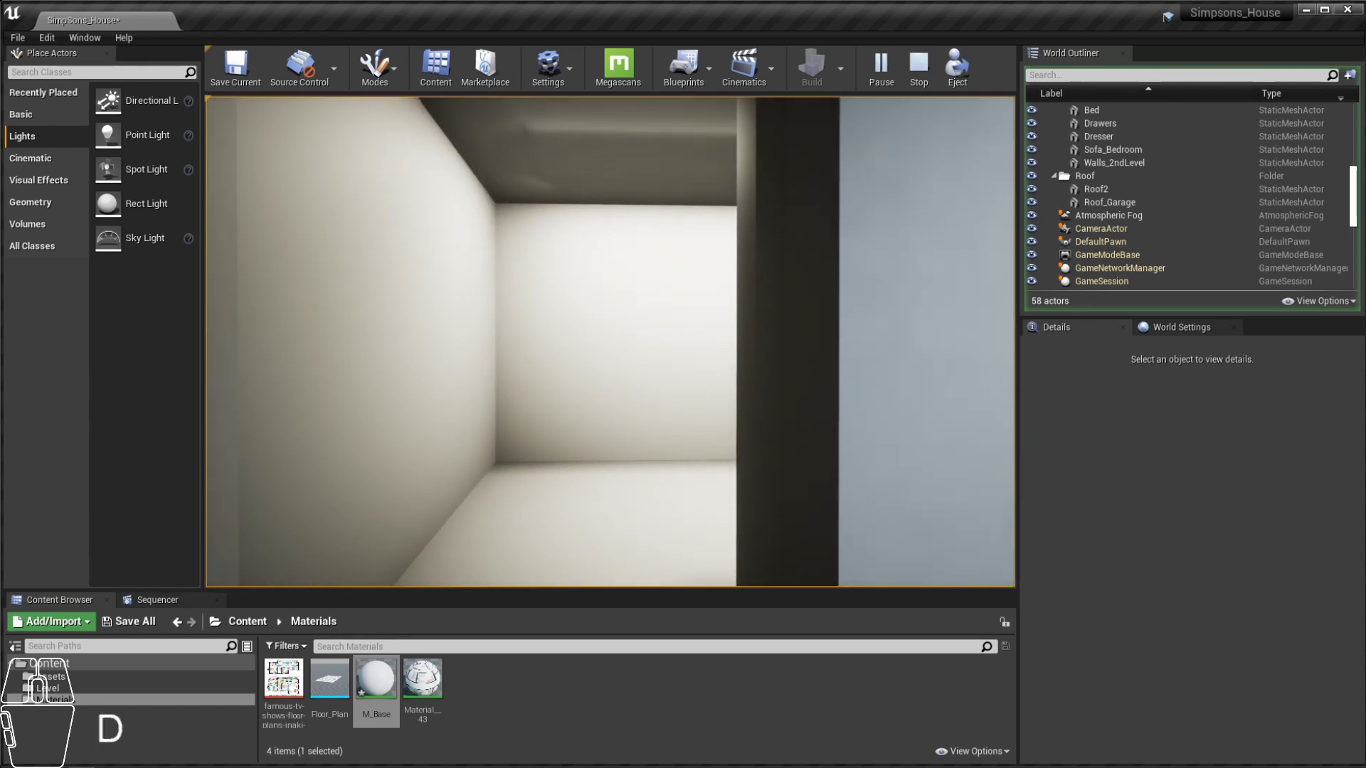
{"action": "key", "text": "s"}
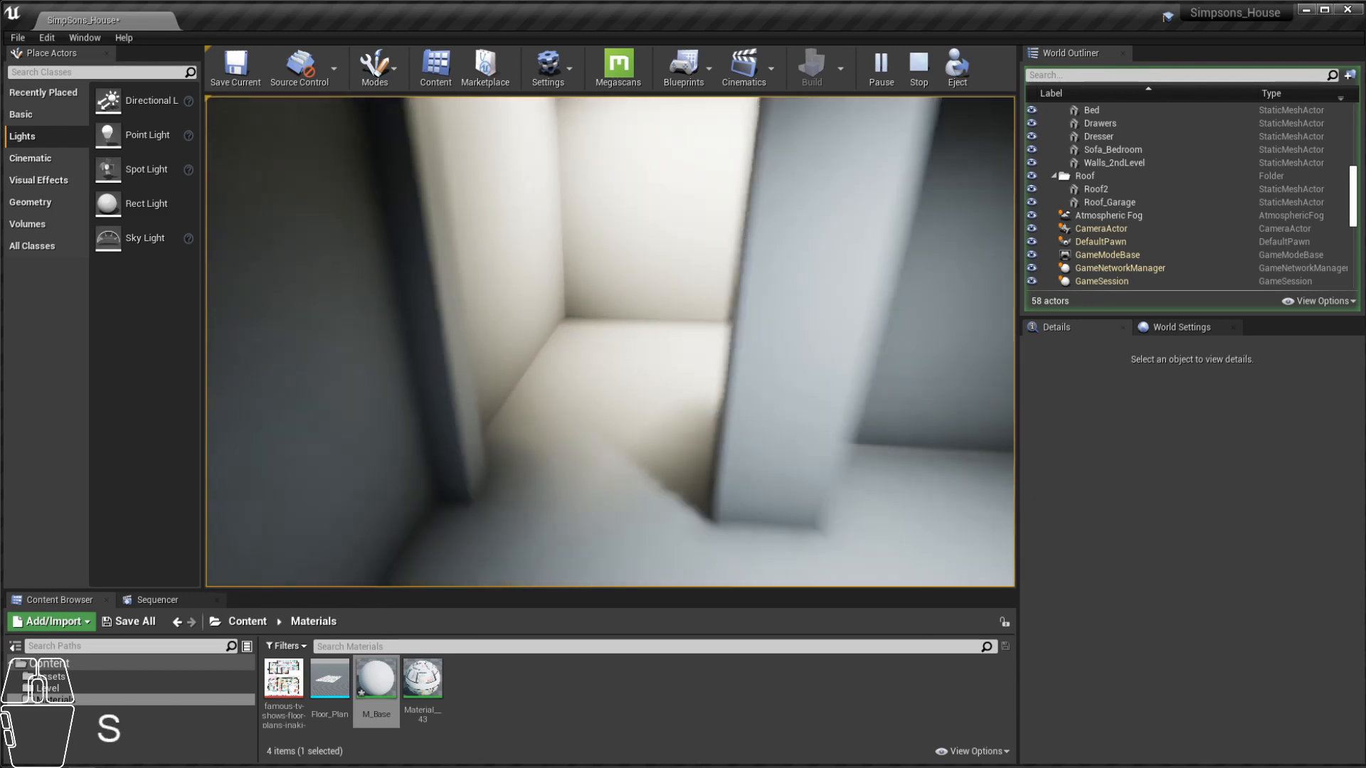
{"action": "key", "text": "w"}
{"action": "key", "text": "e"}
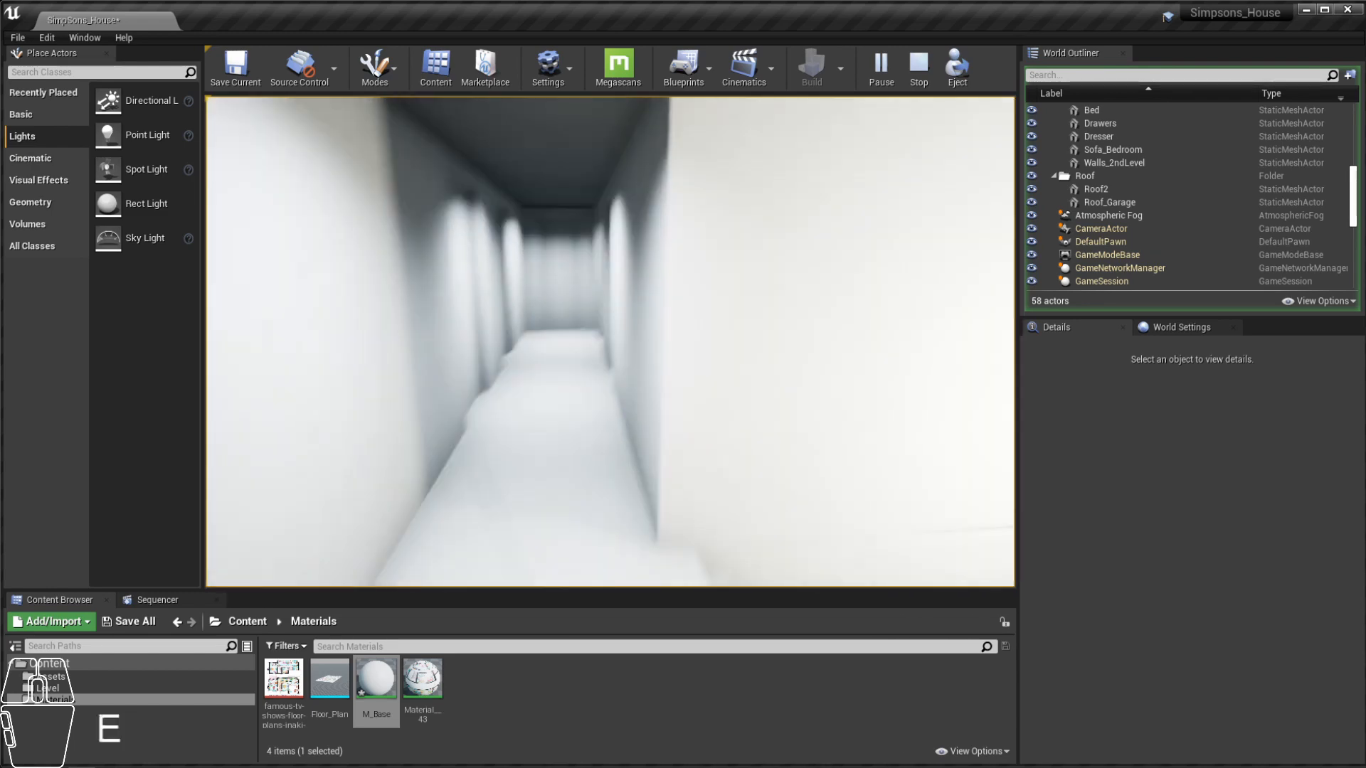
Step: Examine the light and shadow artefacts above the stairwell and along the stairs, return to the living room and end the play session
{"action": "key", "text": "w"}
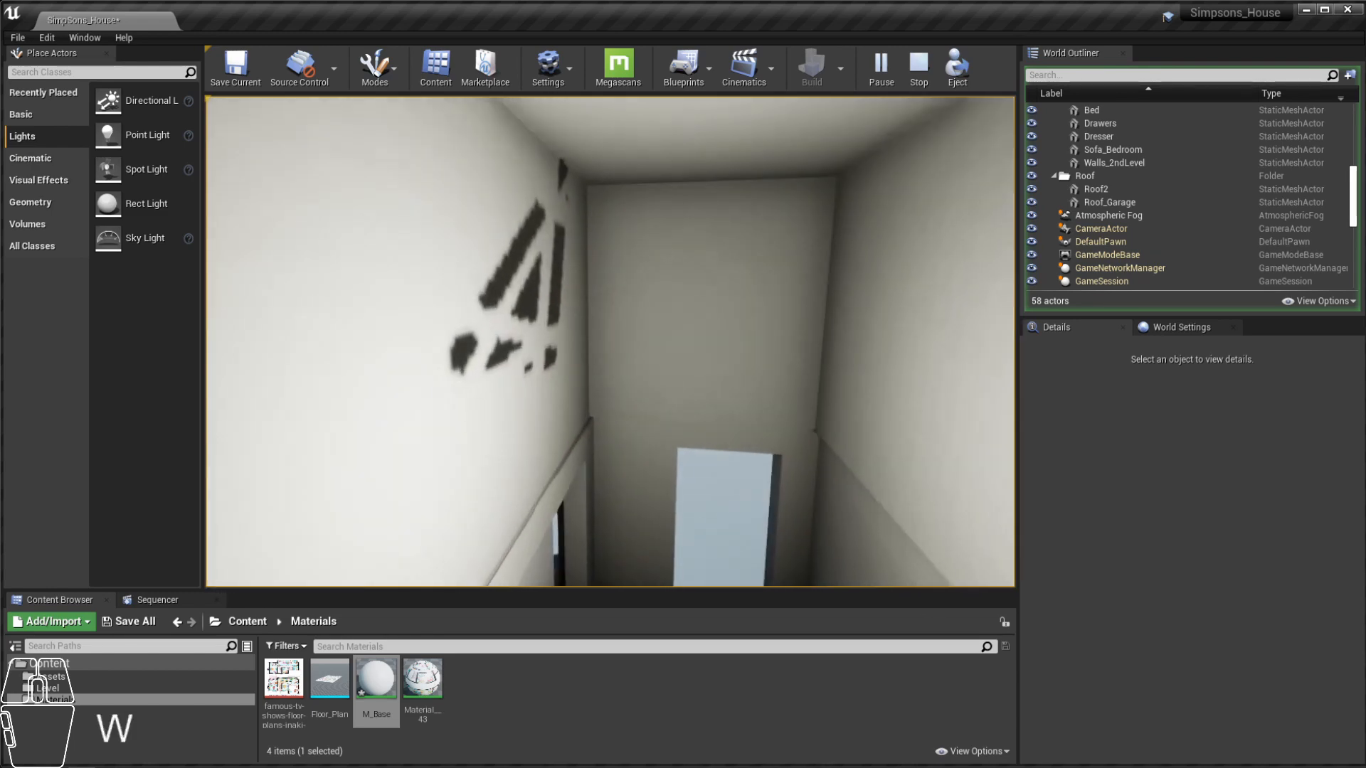
{"action": "key", "text": "d"}
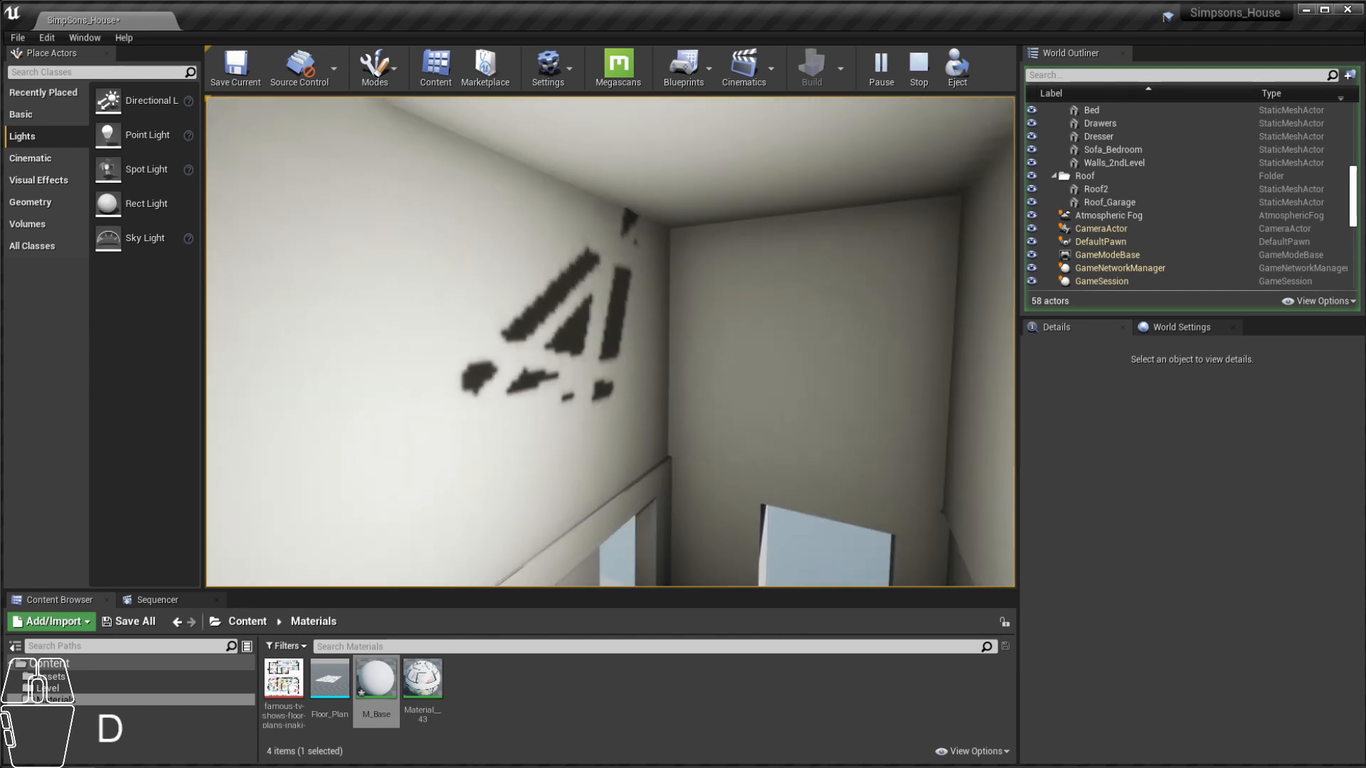
{"action": "key", "text": "w"}
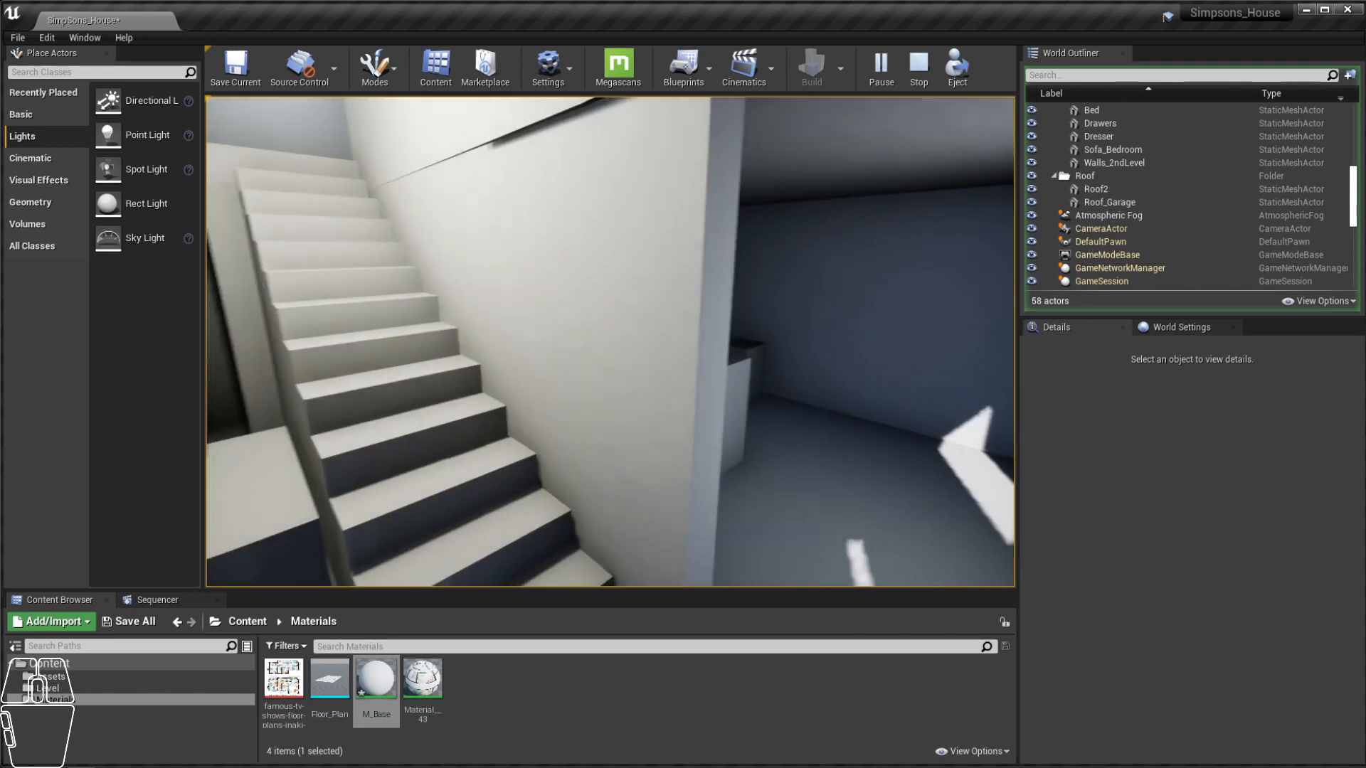
{"action": "key", "text": "w"}
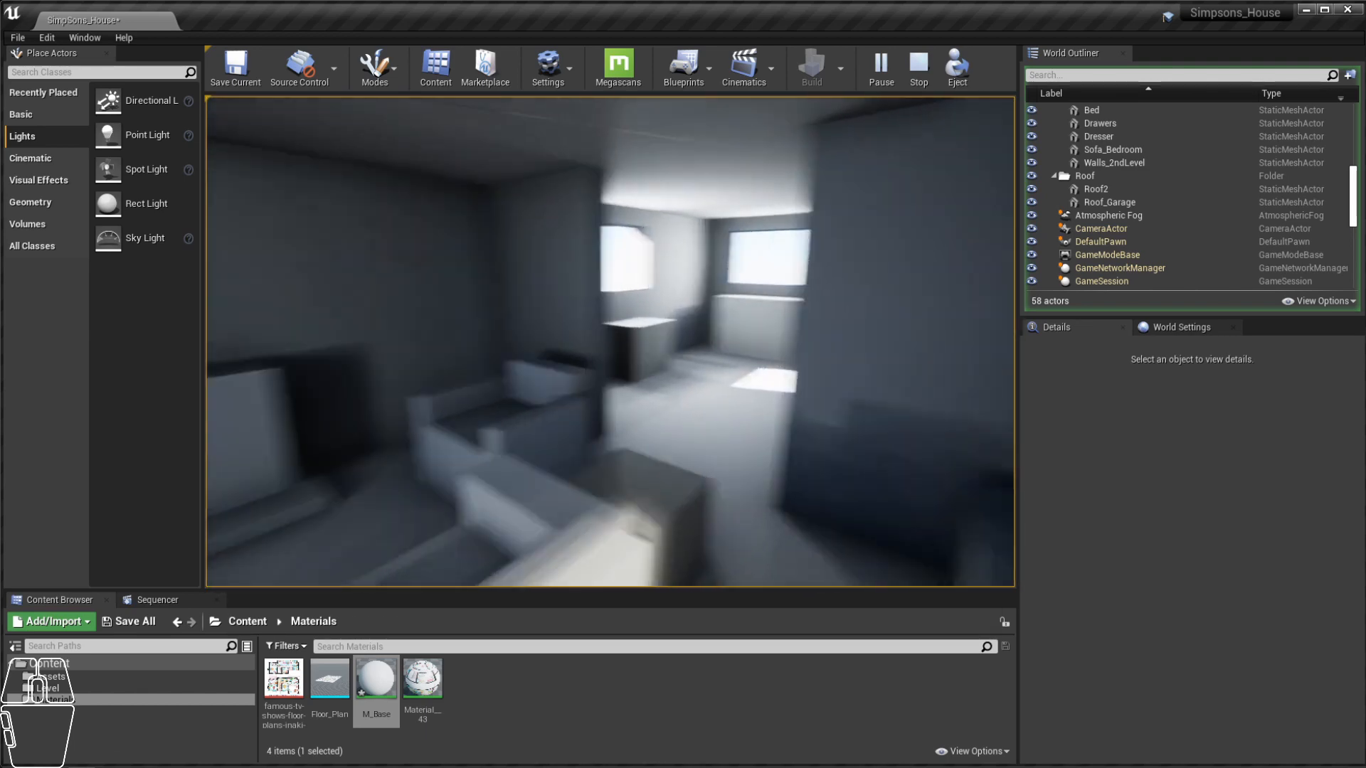
{"action": "key", "text": "Escape"}
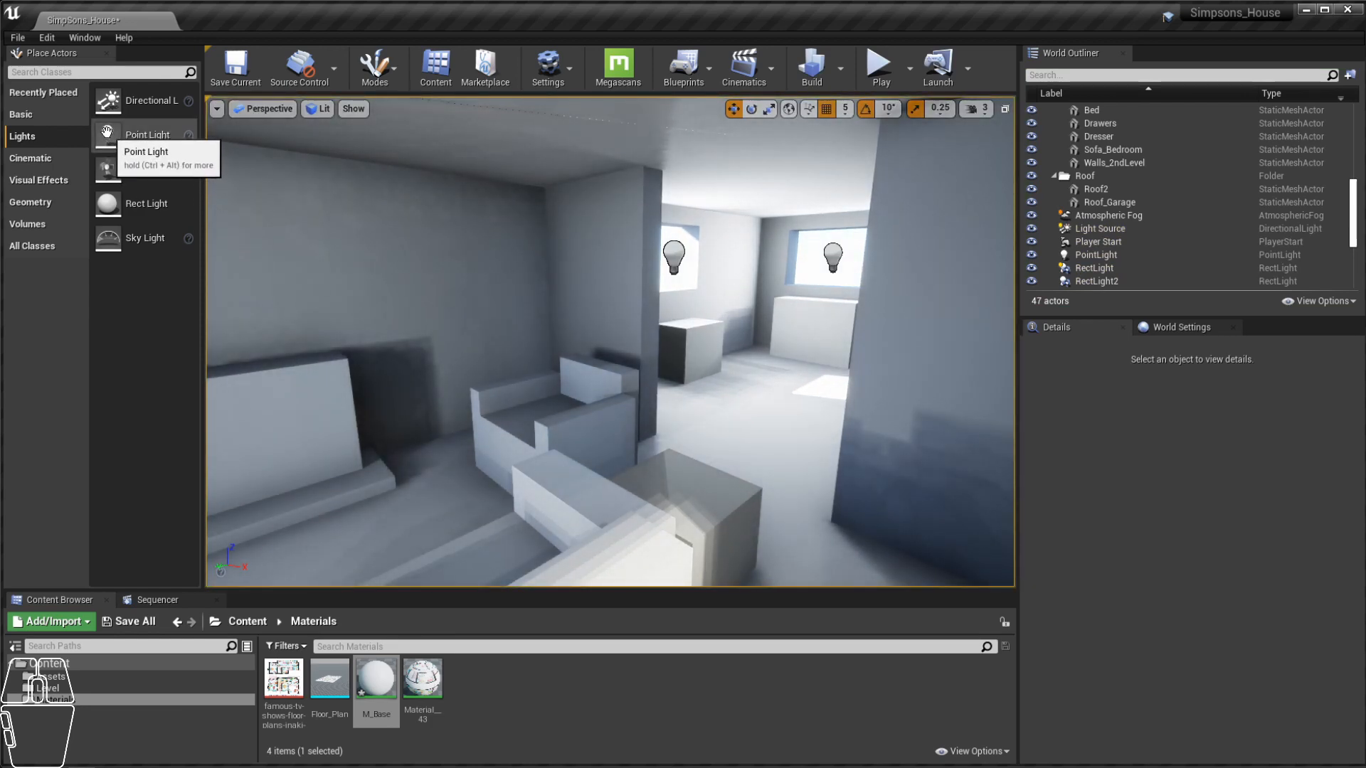
Step: Add a point light to the living room and raise it above the furniture, at about X -610, Y 105, Z 125
{"action": "left_click_drag", "start_coordinate": [107, 131], "coordinate": [655, 480]}
{"action": "left_click_drag", "start_coordinate": [653, 354], "coordinate": [645, 301]}
{"action": "left_click_drag", "start_coordinate": [540, 323], "coordinate": [575, 350], "text": "alt"}
{"action": "key", "text": "f"}
{"action": "mouse_move", "coordinate": [815, 293]}
{"action": "right_mouse_down", "text": "alt"}
{"action": "mouse_move", "coordinate": [732, 292]}
{"action": "mouse_move", "coordinate": [834, 292]}
{"action": "right_mouse_up", "text": "alt"}
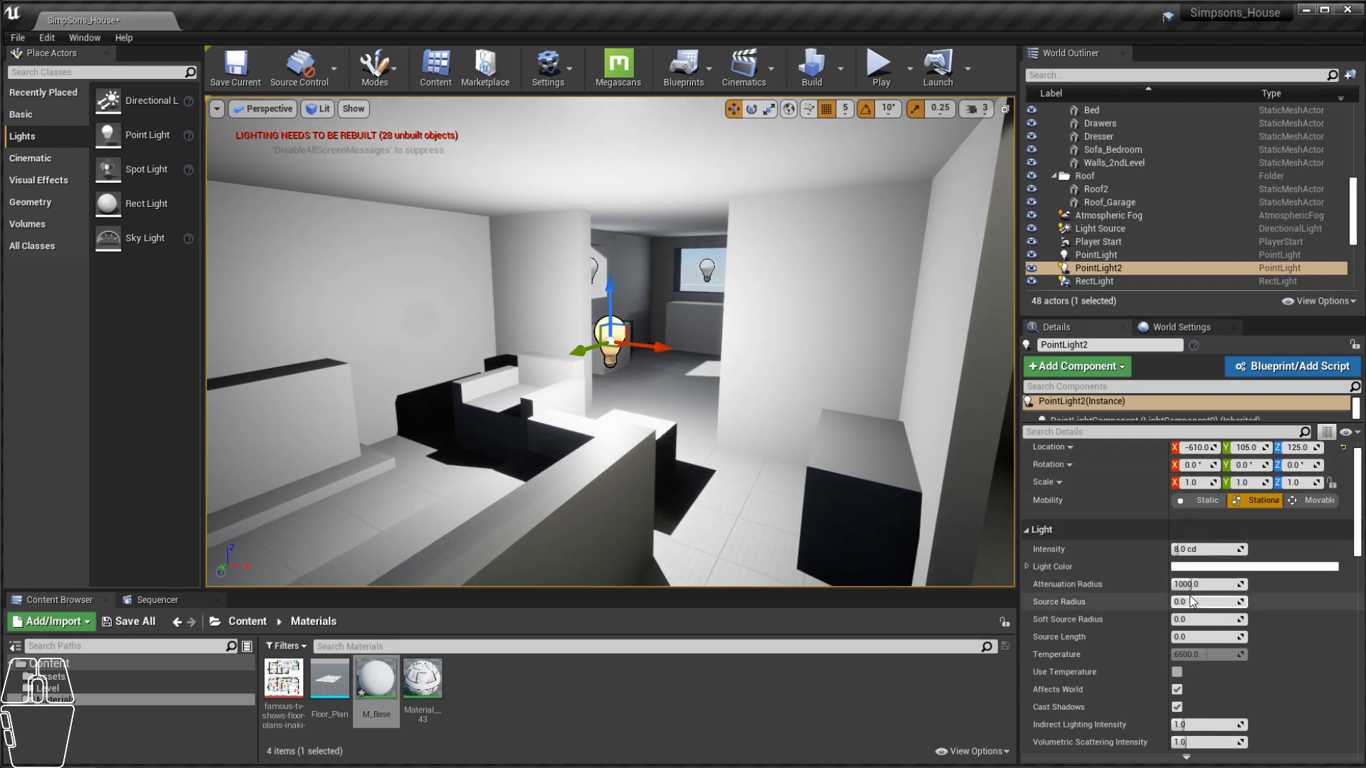
Step: Turn off shadow casting for the new living room point light and lower its intensity to 0 cd
{"action": "scroll", "coordinate": [1159, 600], "scroll_direction": "down", "scroll_amount": 1}
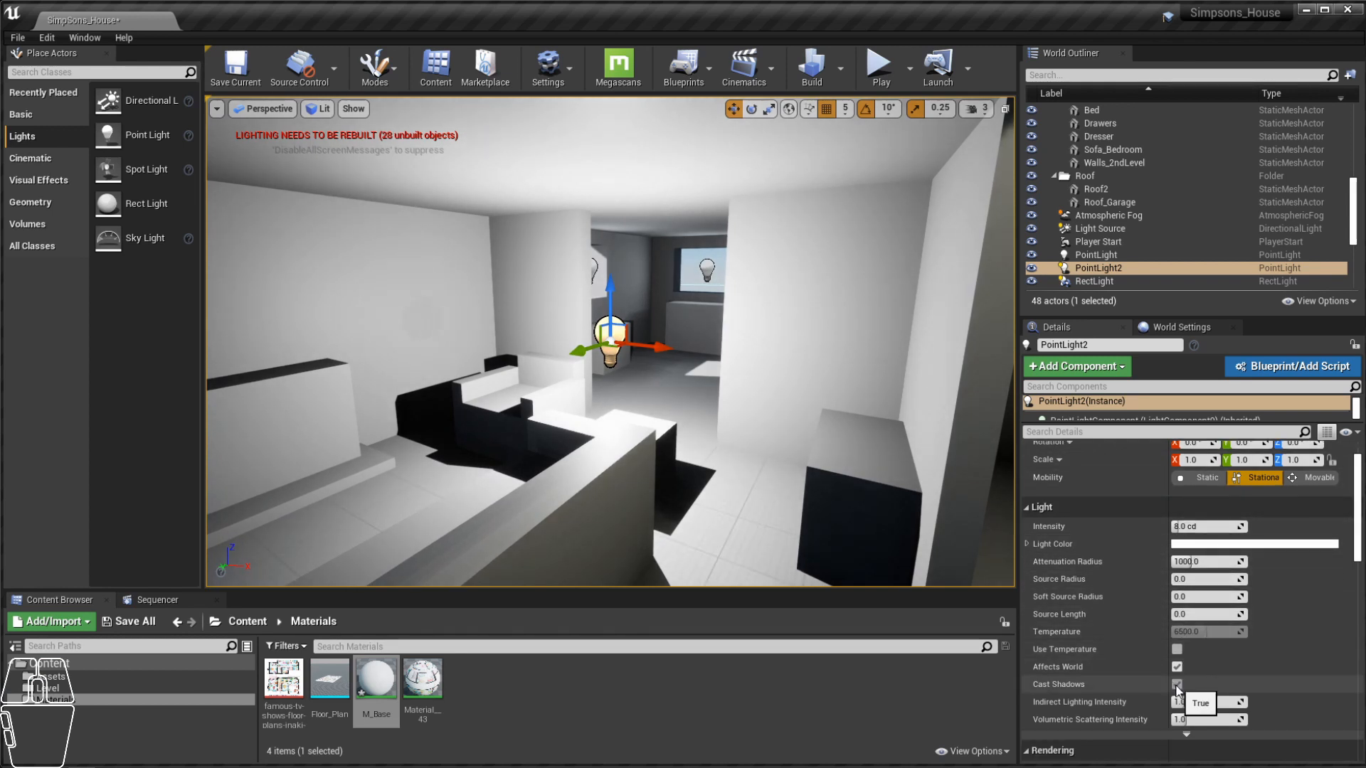
{"action": "left_click", "coordinate": [1177, 685]}
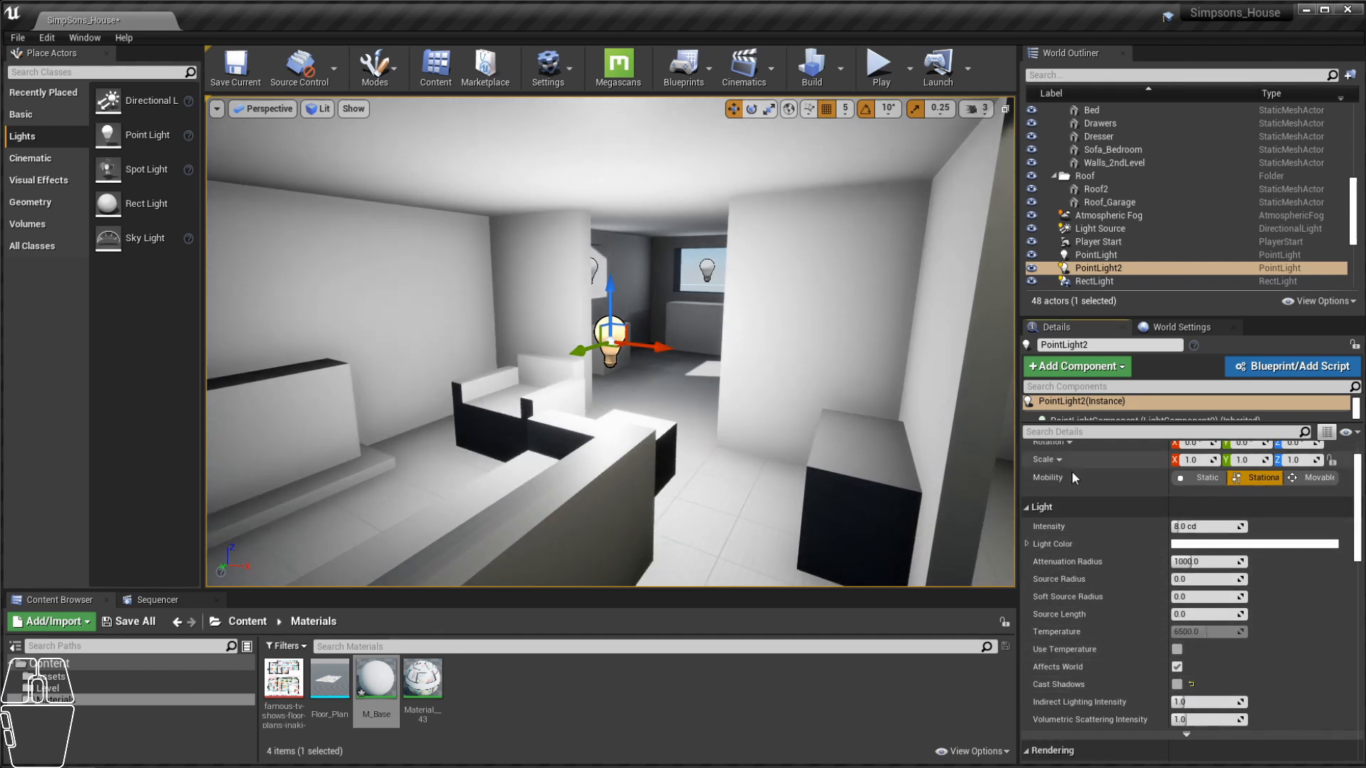
{"action": "left_click_drag", "start_coordinate": [1206, 530], "coordinate": [1138, 530]}
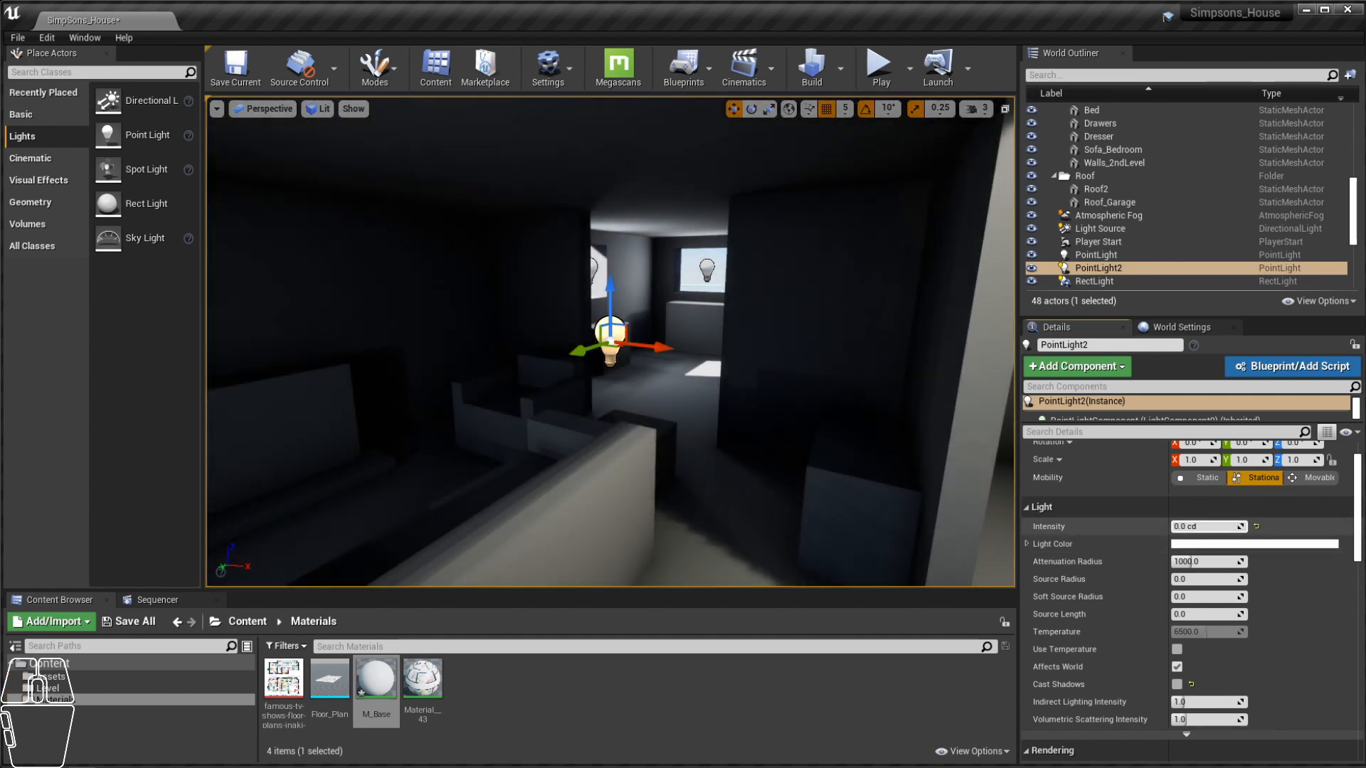
{"action": "left_click_drag", "start_coordinate": [741, 347], "coordinate": [804, 374], "text": "alt"}
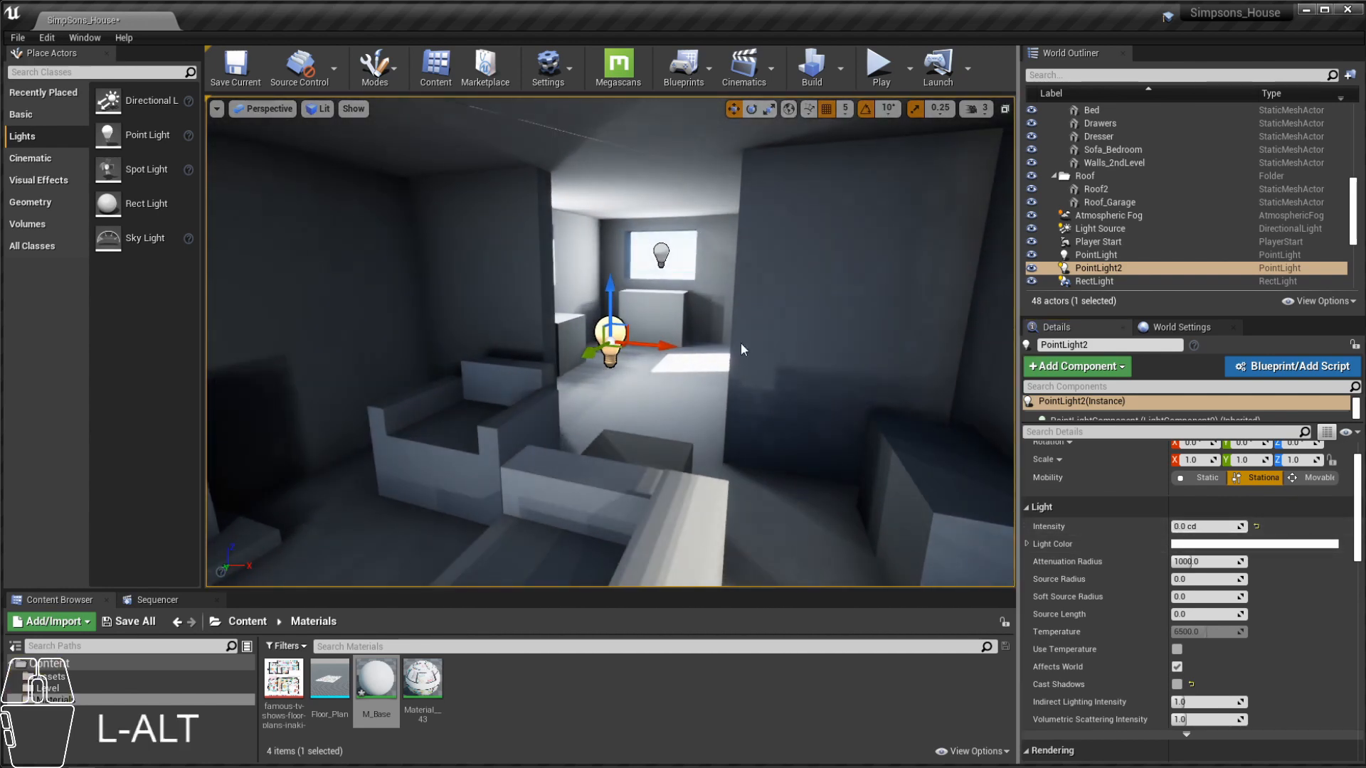
{"action": "scroll", "coordinate": [741, 347], "scroll_direction": "up", "scroll_amount": 2, "text": "alt"}
{"action": "middle_click_drag", "start_coordinate": [546, 379], "coordinate": [569, 388], "text": "alt"}
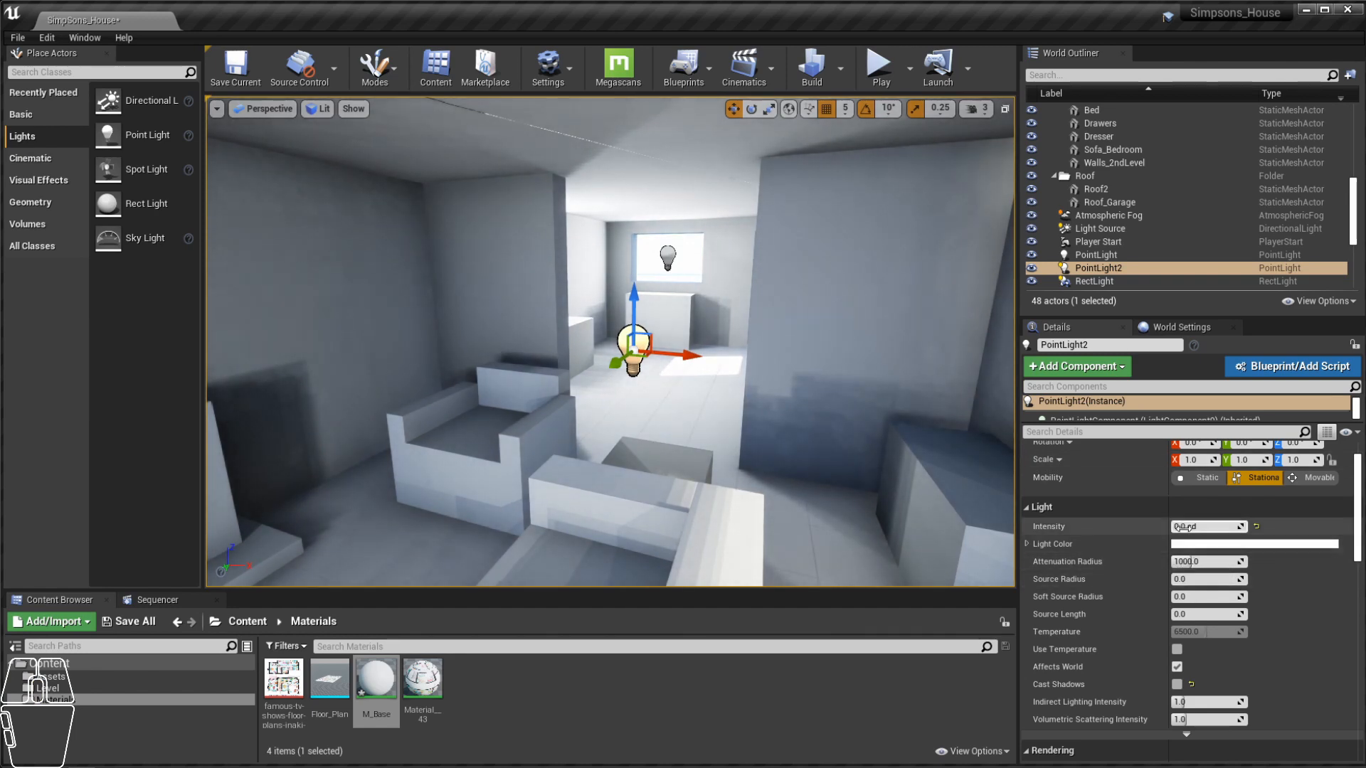
Step: Set the living room point light's intensity to 0.2 cd and toggle its visibility to compare the room with and without it
{"action": "left_click", "coordinate": [1186, 526]}
{"action": "left_click_drag", "start_coordinate": [1187, 526], "coordinate": [1210, 527]}
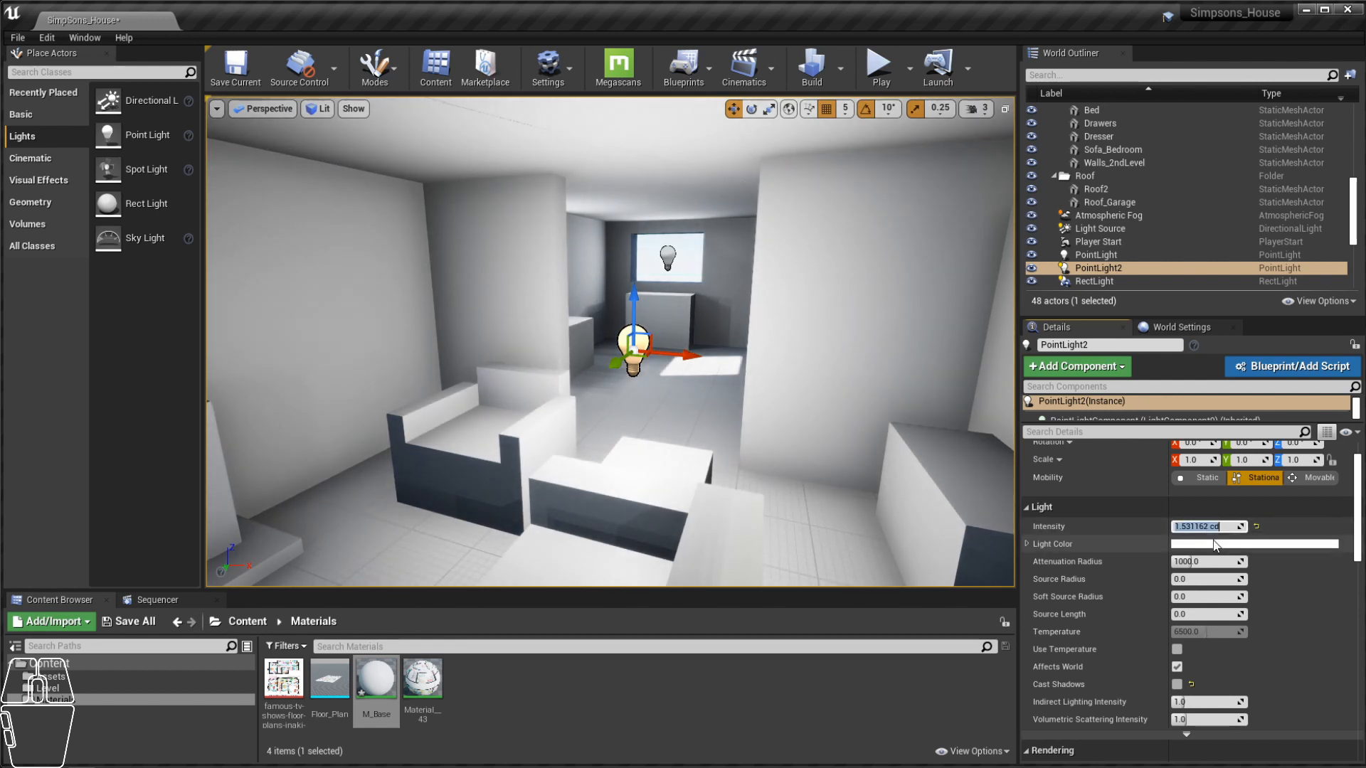
{"action": "type", "text": ".2"}
{"action": "key", "text": "Return"}
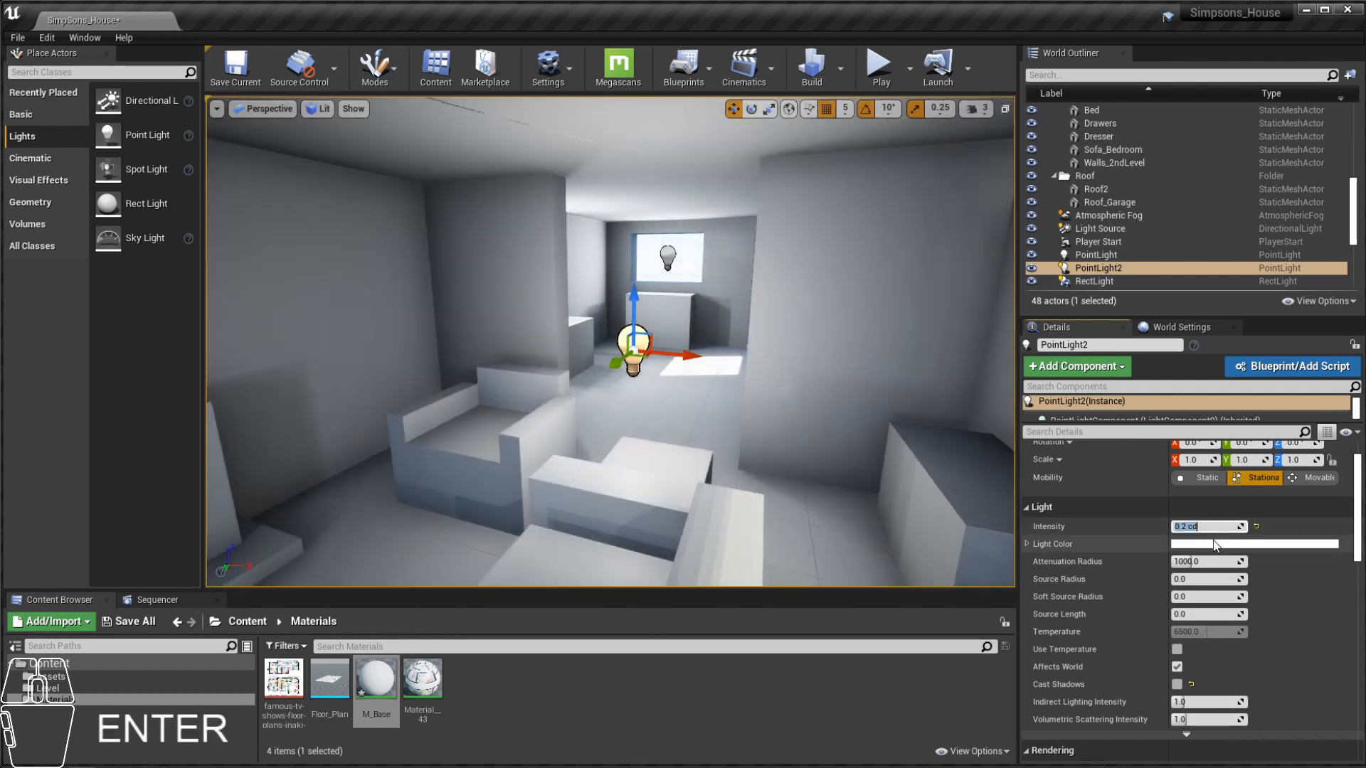
{"action": "middle_click_drag", "start_coordinate": [610, 342], "coordinate": [548, 326], "text": "alt"}
{"action": "left_click", "coordinate": [1033, 268]}
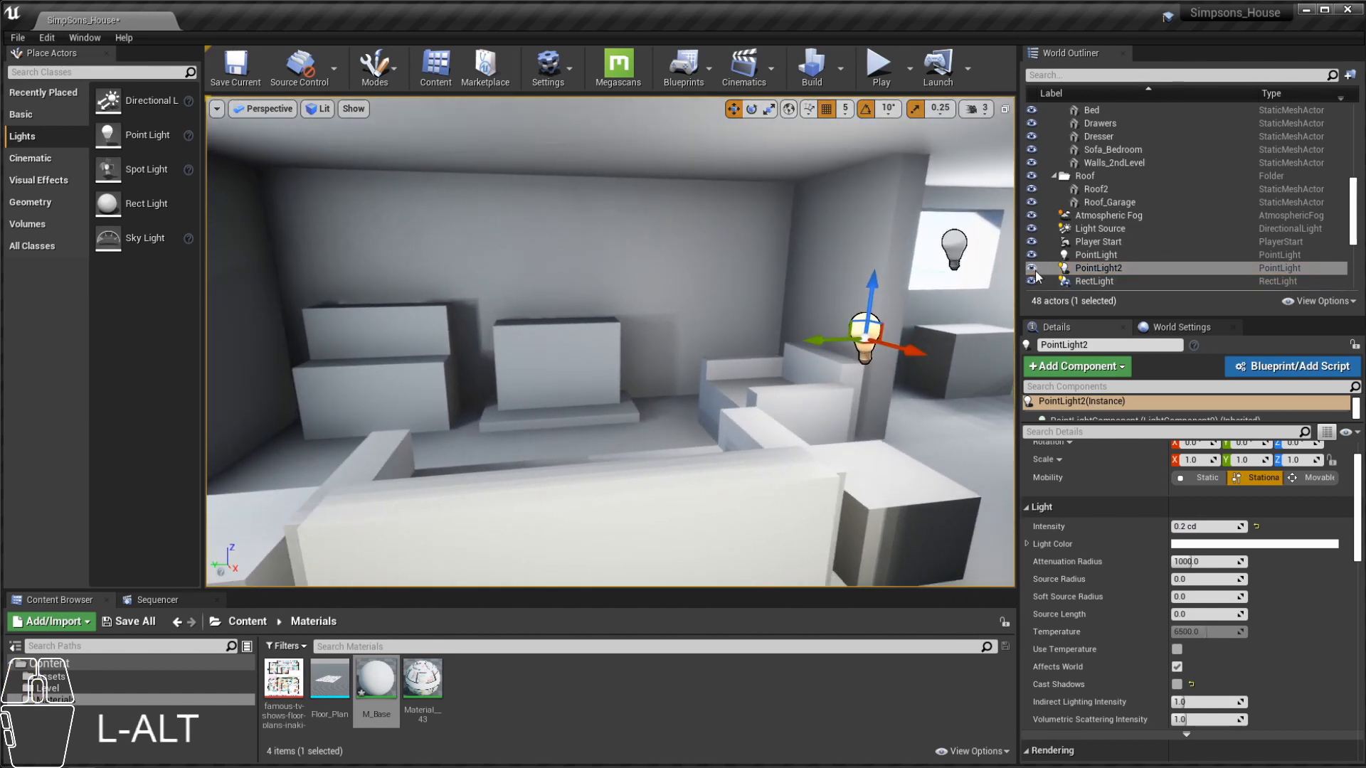
{"action": "left_click", "coordinate": [1032, 269]}
{"action": "left_click", "coordinate": [1032, 269]}
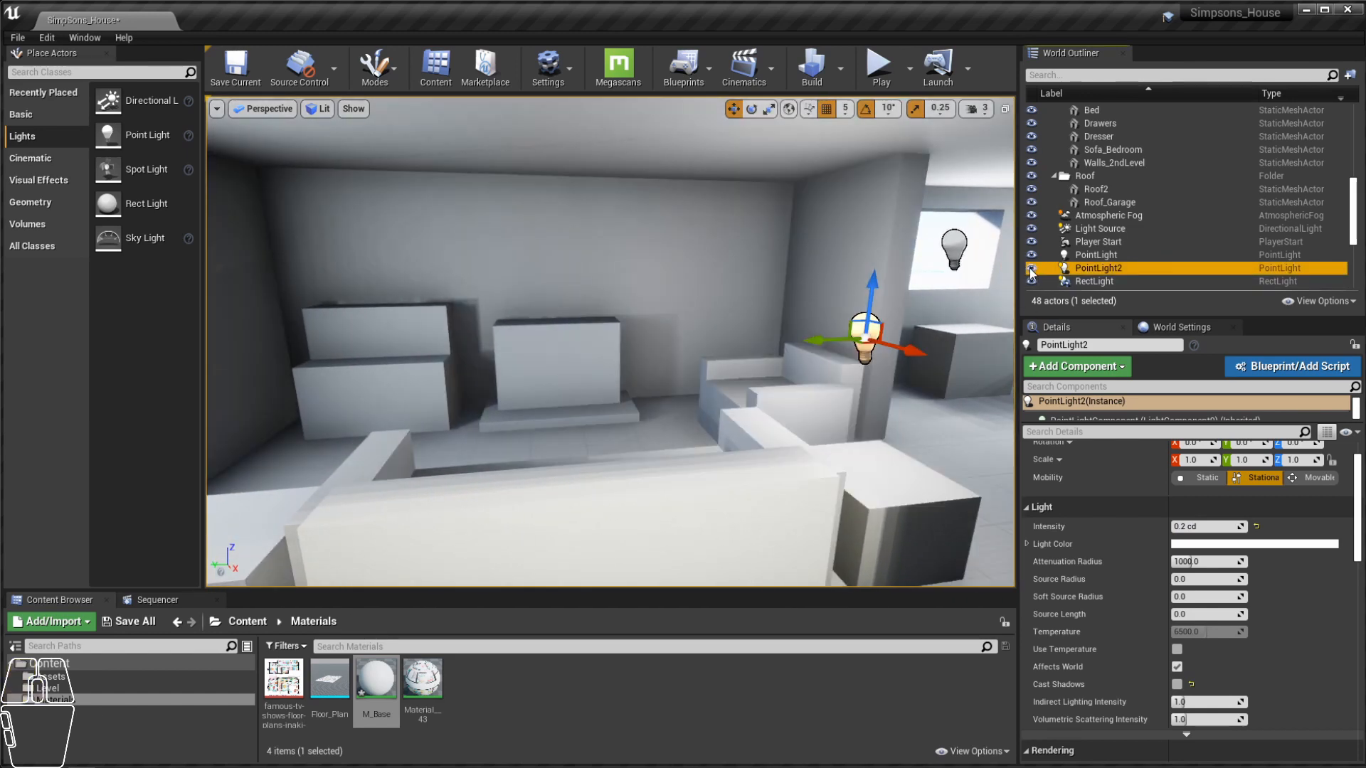
Step: Set the living room point light's intensity to 0.1 cd and compare the room with the light hidden and shown
{"action": "left_click", "coordinate": [1219, 526]}
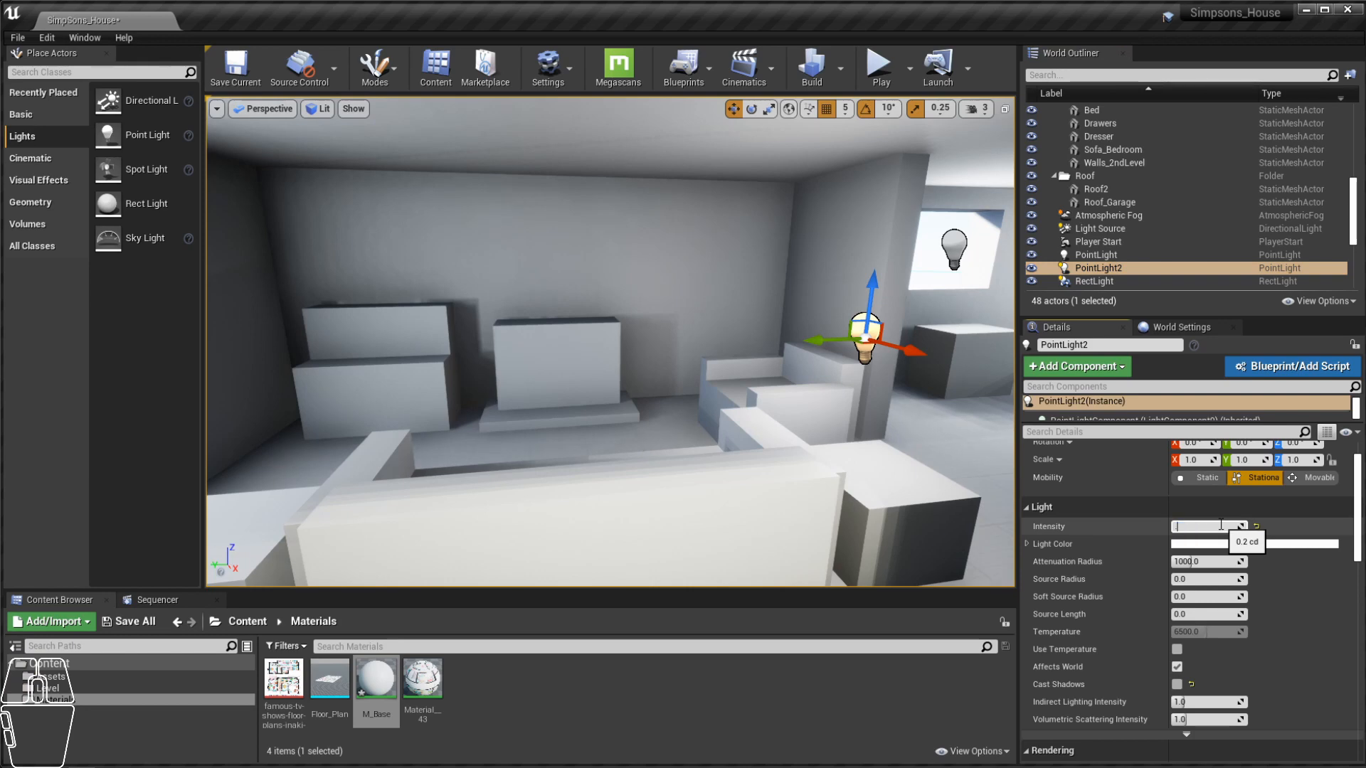
{"action": "type", "text": "0.1"}
{"action": "key", "text": "Return"}
{"action": "left_click", "coordinate": [1033, 268]}
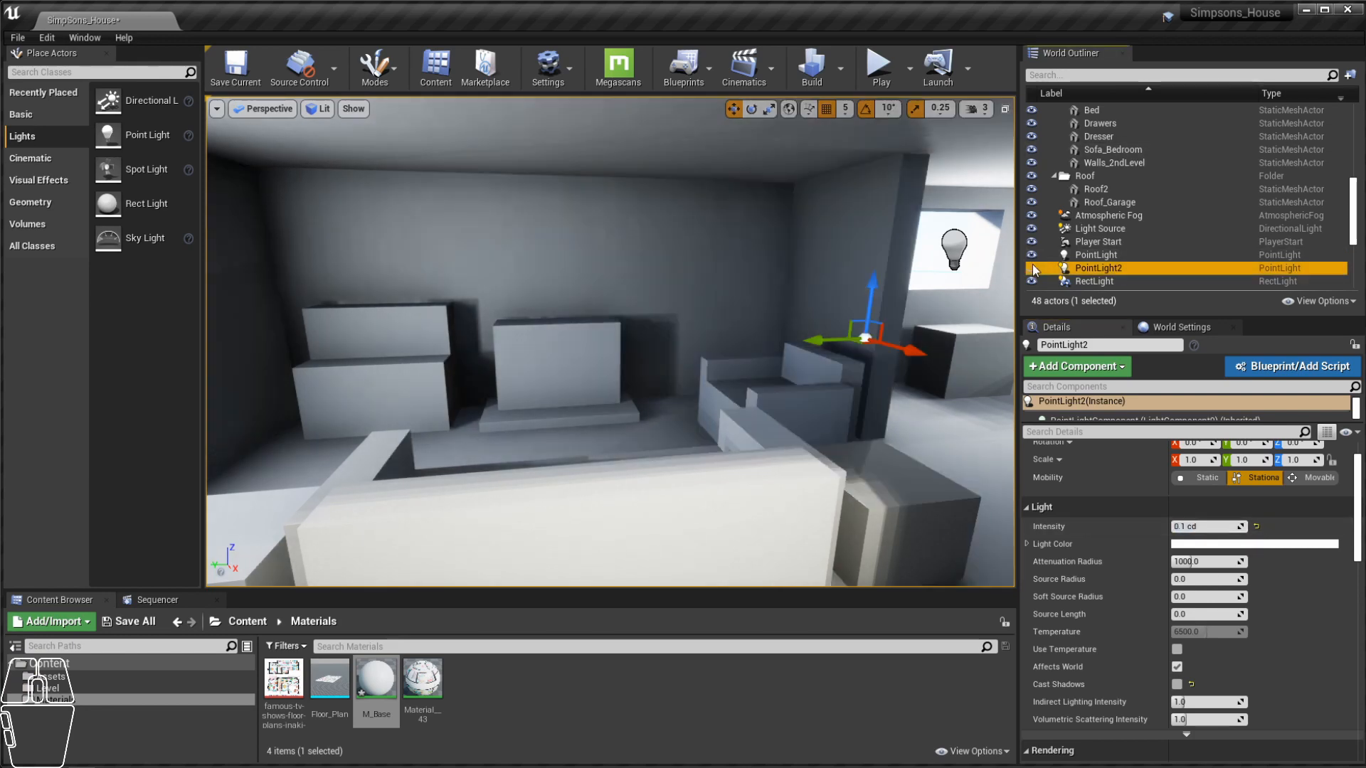
{"action": "left_click", "coordinate": [1033, 269]}
{"action": "left_click_drag", "start_coordinate": [776, 280], "coordinate": [605, 295], "text": "alt"}
{"action": "left_click", "coordinate": [1099, 268]}
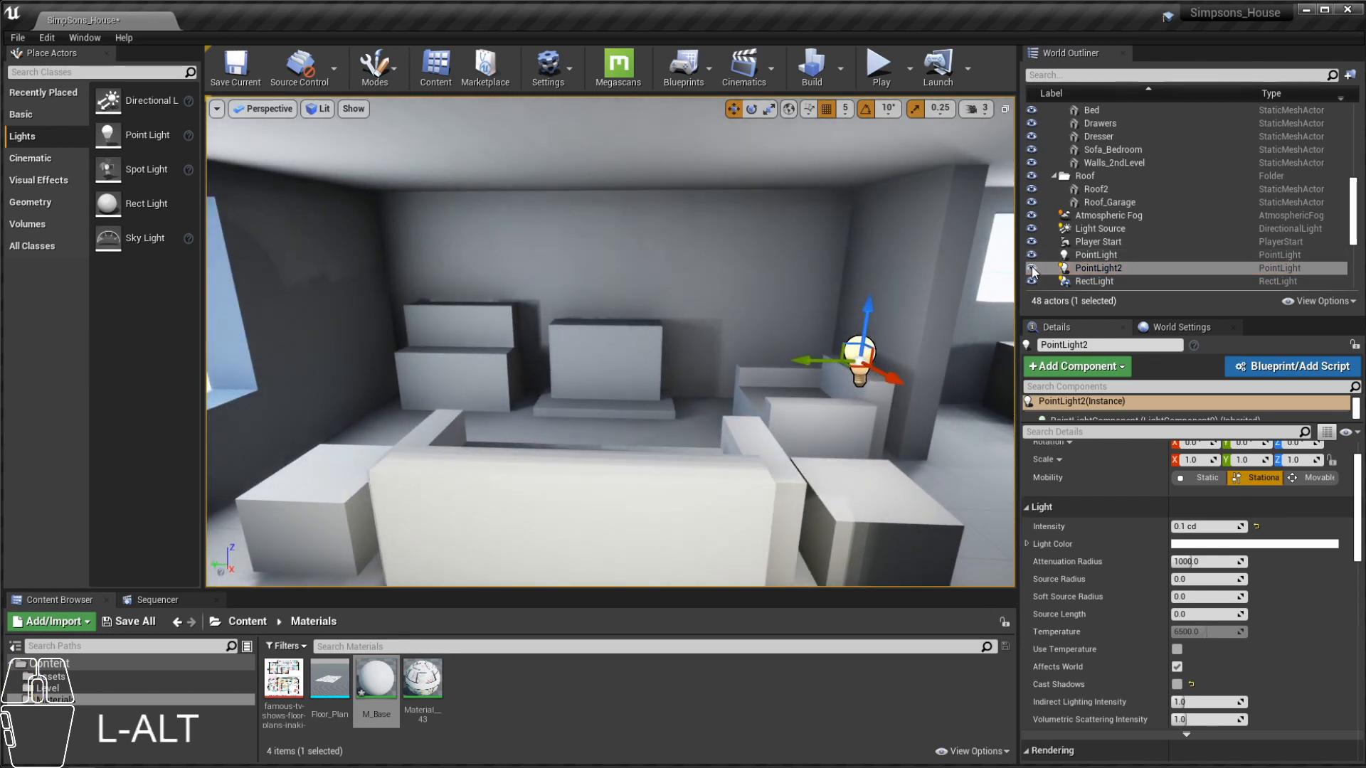
Step: Set the living room point light's mobility to Static and duplicate the light
{"action": "left_click_drag", "start_coordinate": [837, 367], "coordinate": [487, 355], "text": "alt"}
{"action": "left_click", "coordinate": [1202, 478]}
{"action": "left_click_drag", "start_coordinate": [787, 322], "coordinate": [438, 302], "text": "alt"}
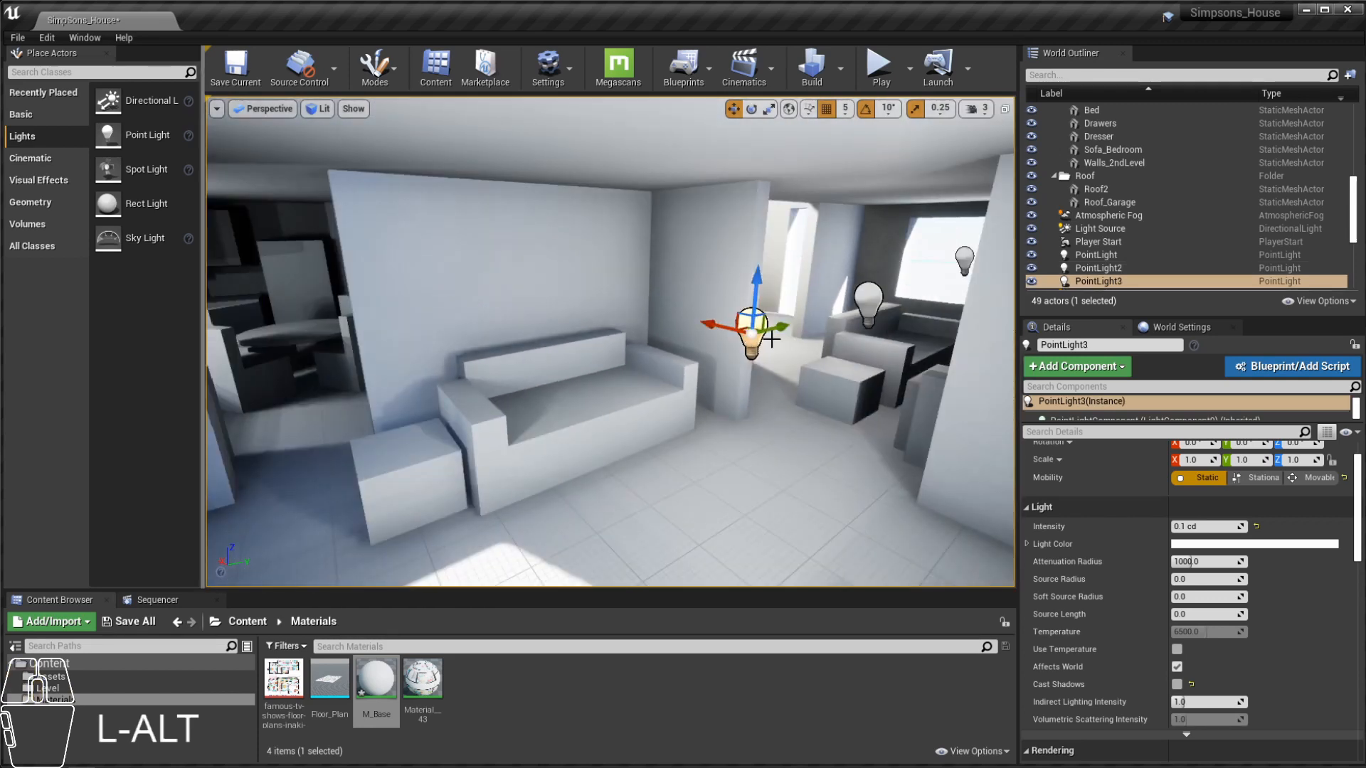
Step: Move the duplicated point light out of the living room into the kitchen and dining area
{"action": "left_click_drag", "start_coordinate": [771, 325], "coordinate": [284, 435]}
{"action": "key", "text": "f"}
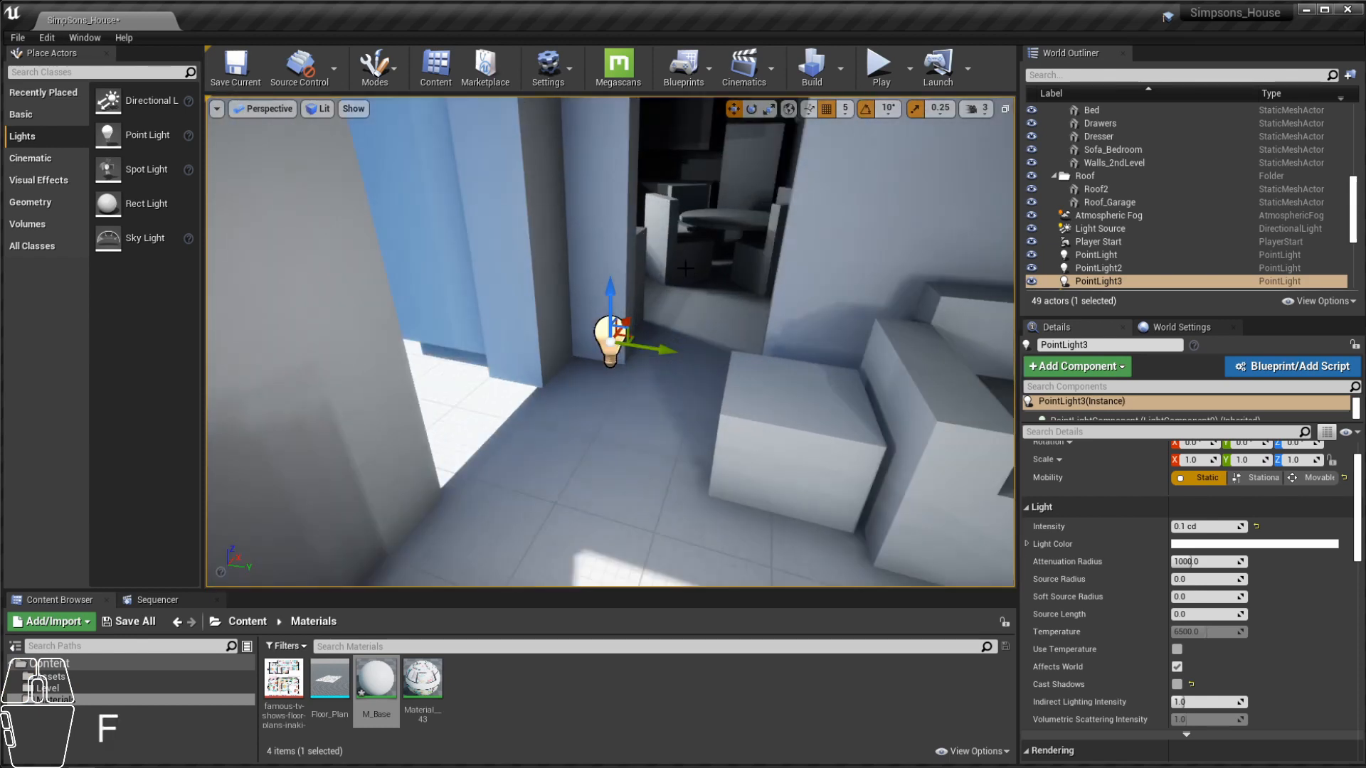
{"action": "left_click_drag", "start_coordinate": [689, 352], "coordinate": [782, 291], "text": "alt"}
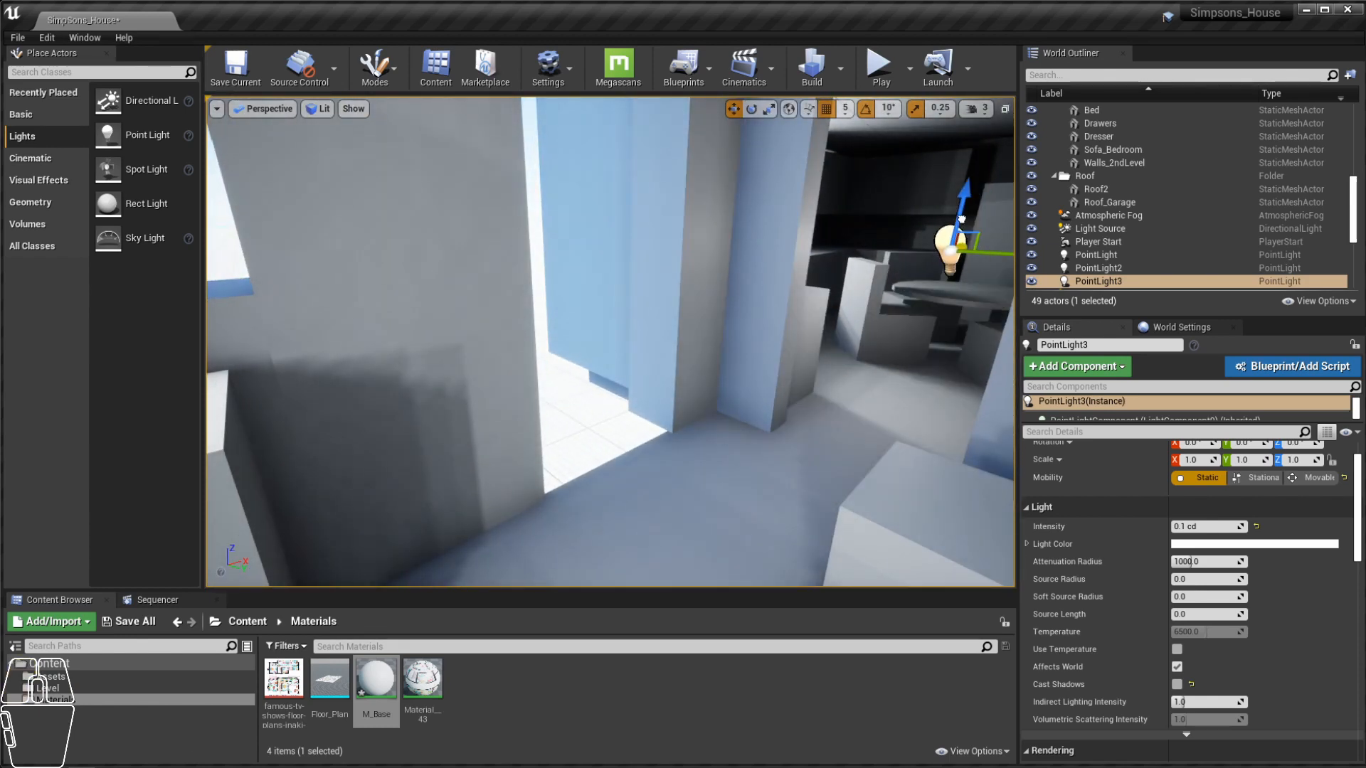
{"action": "key", "text": "f"}
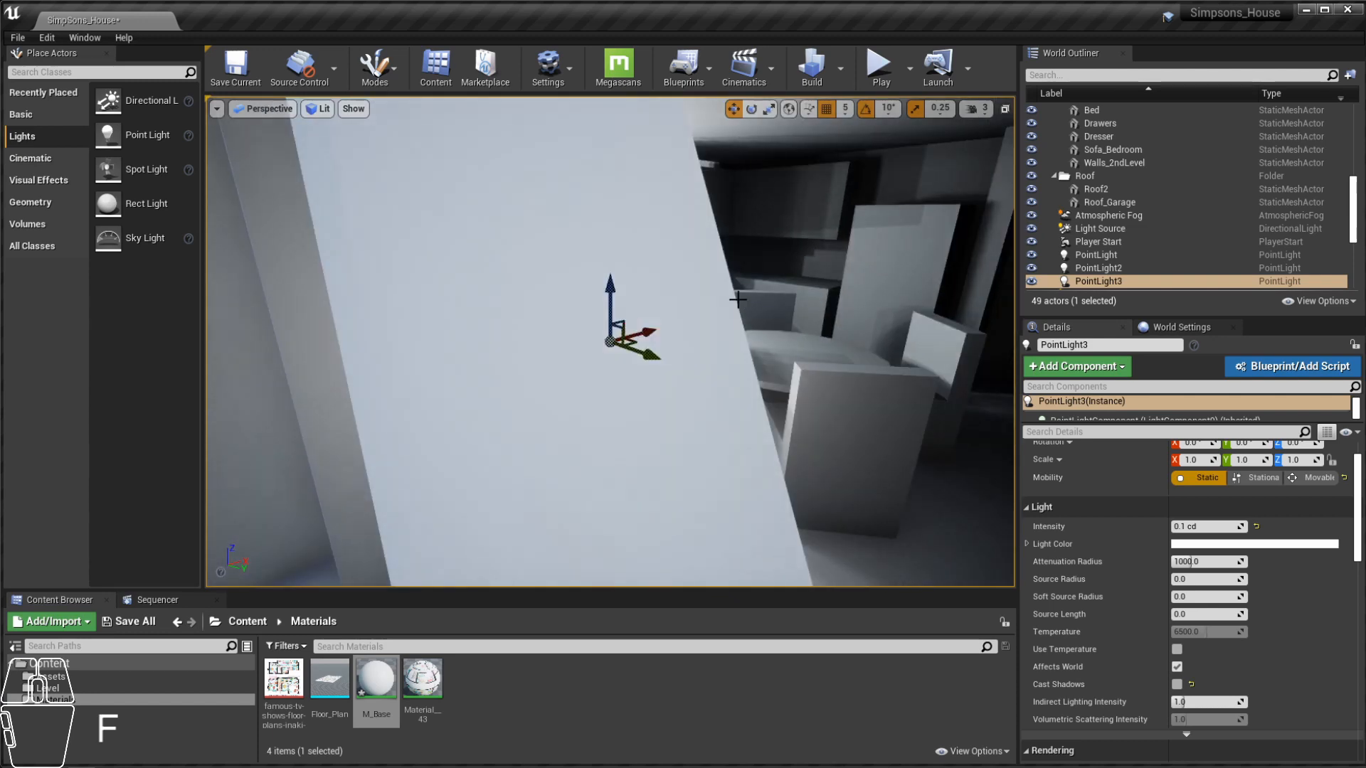
{"action": "left_click_drag", "start_coordinate": [795, 286], "coordinate": [739, 285], "text": "alt"}
{"action": "left_click_drag", "start_coordinate": [675, 339], "coordinate": [1011, 300], "text": "alt"}
{"action": "left_click_drag", "start_coordinate": [783, 321], "coordinate": [869, 293], "text": "alt"}
{"action": "left_click_drag", "start_coordinate": [773, 314], "coordinate": [736, 198]}
Step: Duplicate the kitchen point light and position the copy in the dining area near the opening to the hallway
{"action": "left_click_drag", "start_coordinate": [864, 254], "coordinate": [693, 297], "text": "alt"}
{"action": "left_click_drag", "start_coordinate": [466, 252], "coordinate": [730, 199], "text": "alt"}
{"action": "scroll", "coordinate": [600, 305], "scroll_direction": "up", "scroll_amount": 3, "text": "alt"}
{"action": "left_click_drag", "start_coordinate": [601, 305], "coordinate": [682, 302], "text": "alt"}
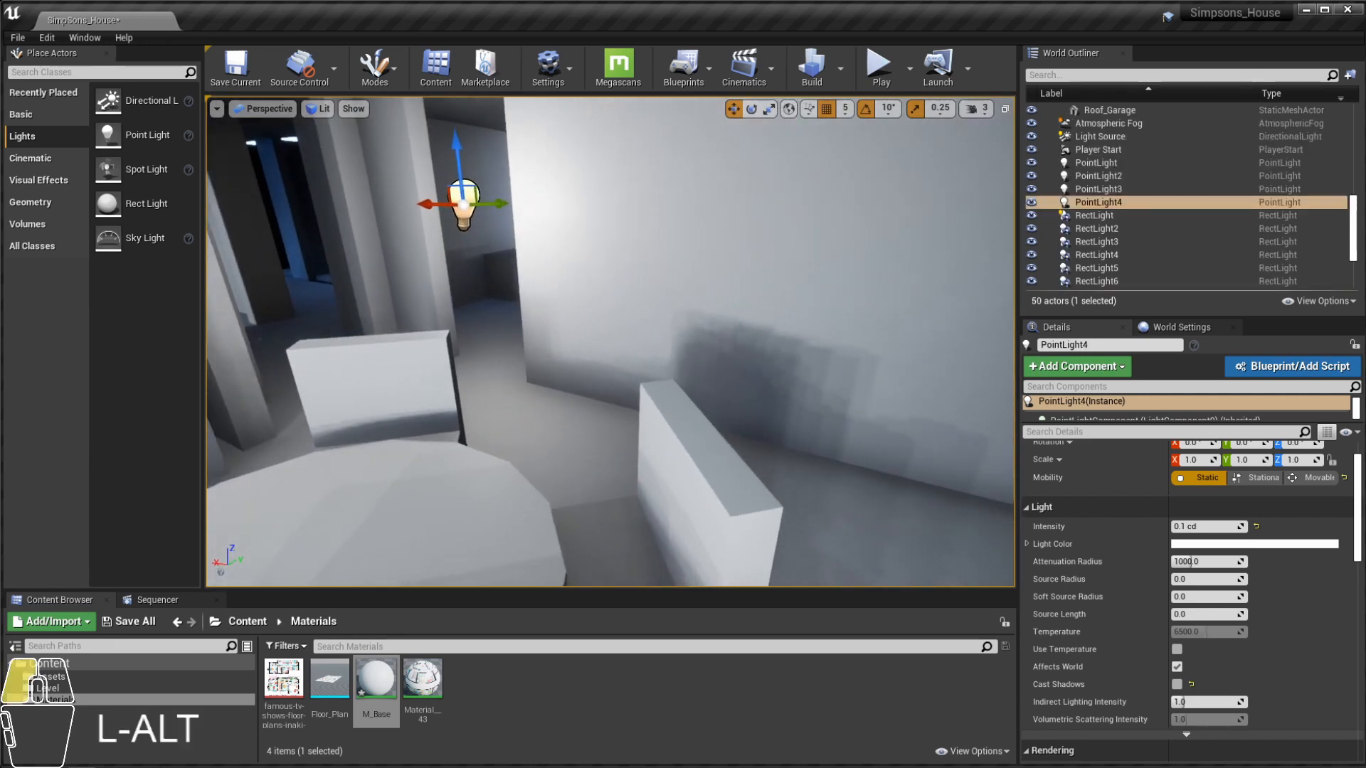
{"action": "middle_click_drag", "start_coordinate": [600, 305], "coordinate": [727, 373], "text": "alt"}
{"action": "left_click_drag", "start_coordinate": [605, 288], "coordinate": [636, 348]}
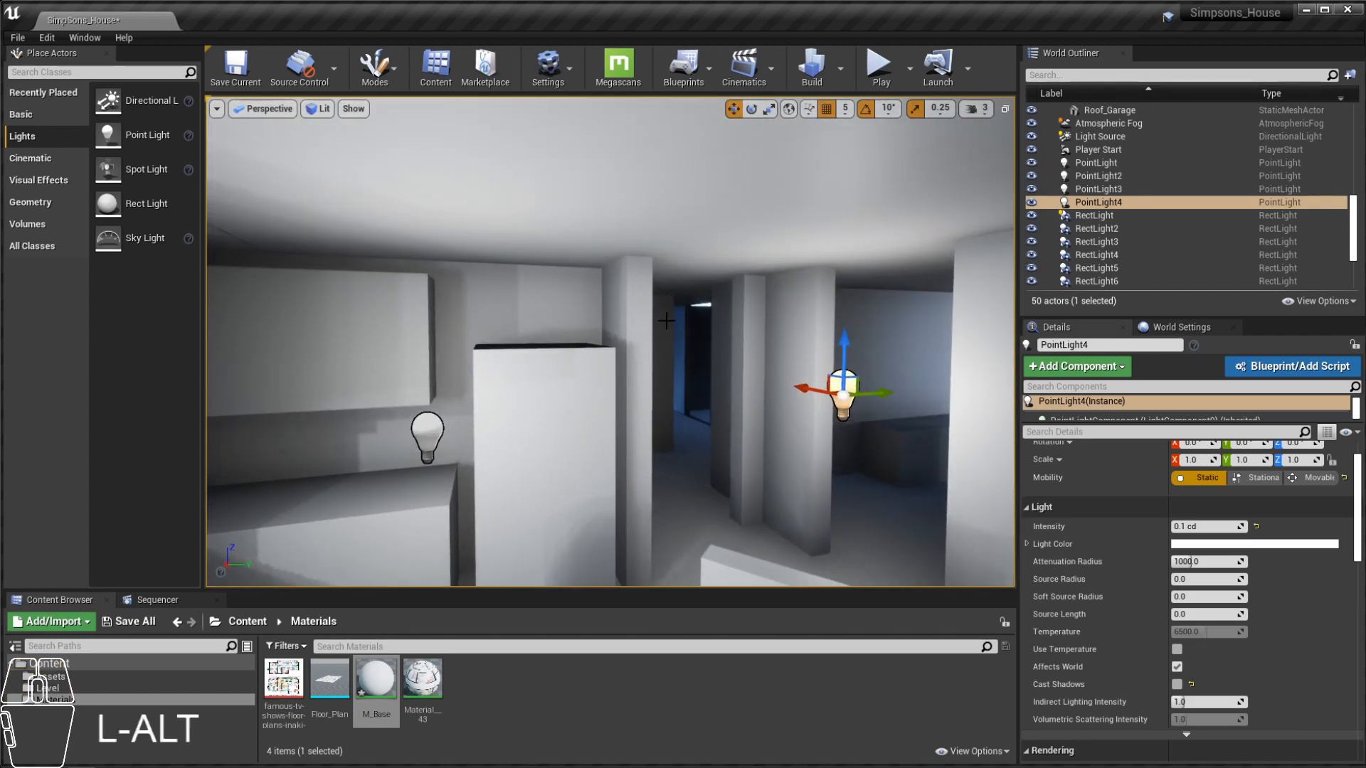
{"action": "scroll", "coordinate": [669, 316], "scroll_direction": "up", "scroll_amount": 1, "text": "alt"}
{"action": "scroll", "coordinate": [669, 316], "scroll_direction": "down", "scroll_amount": 1, "text": "alt"}
{"action": "middle_click_drag", "start_coordinate": [669, 316], "coordinate": [670, 375], "text": "alt"}
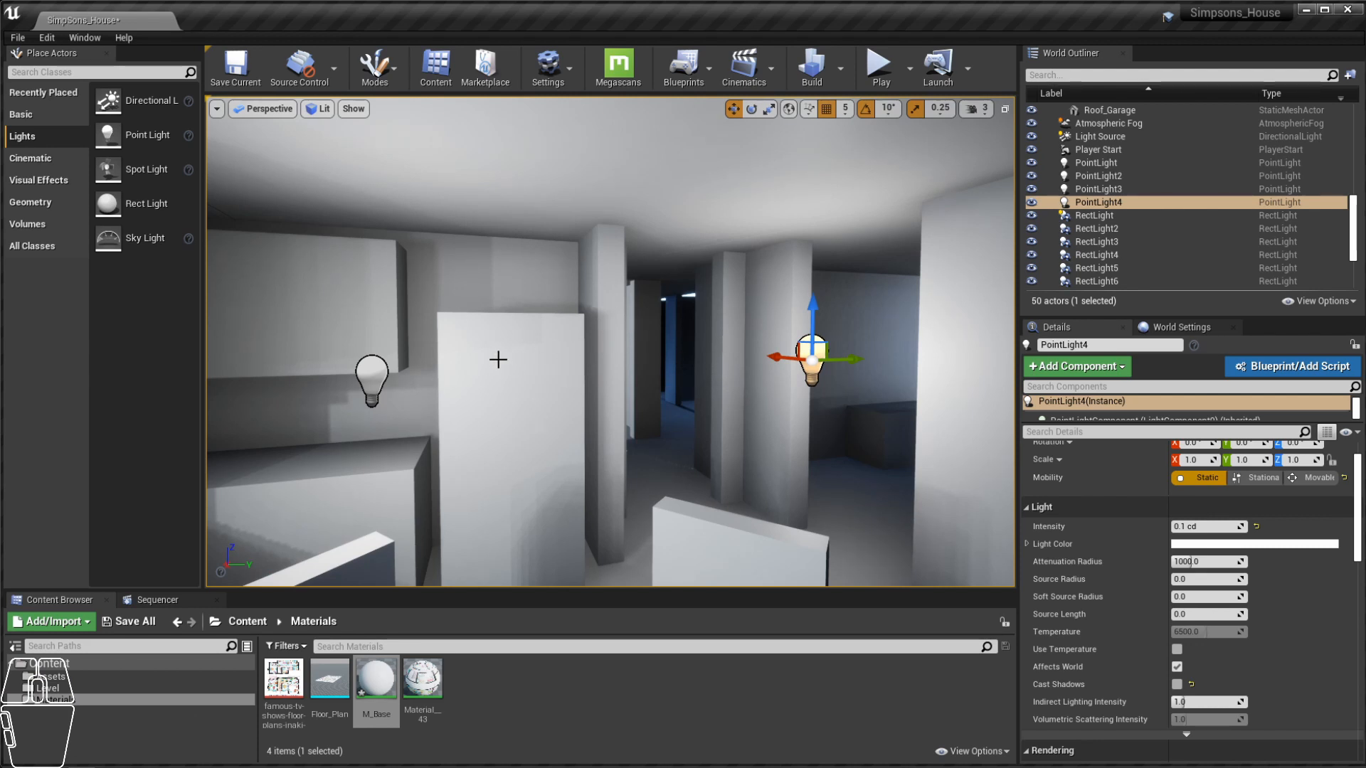
Step: Select the kitchen point light beside the fridge and nudge its position near the counter
{"action": "left_click", "coordinate": [382, 379]}
{"action": "mouse_move", "coordinate": [525, 329]}
{"action": "left_mouse_down"}
{"action": "mouse_move", "coordinate": [466, 341]}
{"action": "mouse_move", "coordinate": [530, 322]}
{"action": "left_mouse_up"}
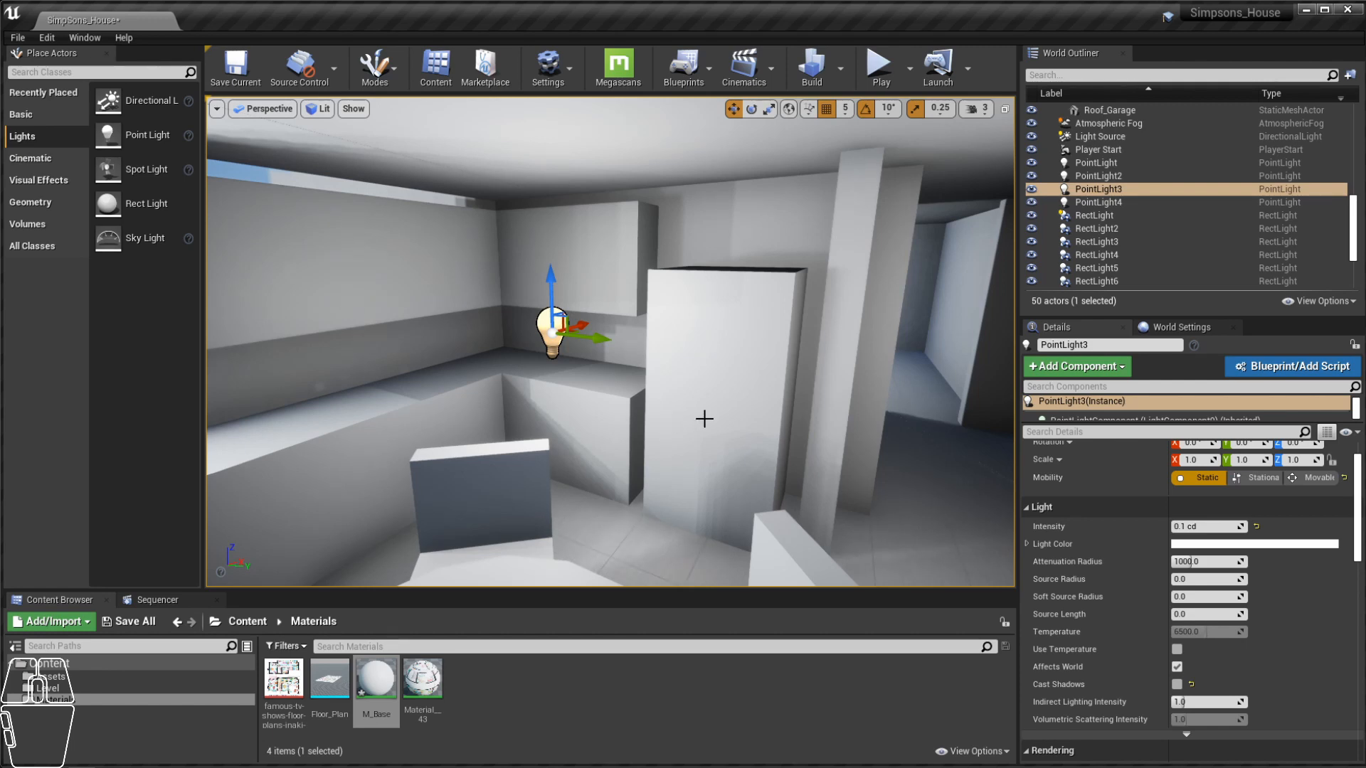
{"action": "left_click_drag", "start_coordinate": [604, 182], "coordinate": [711, 203], "text": "alt"}
Step: Select the point light near the hallway opening and shift its position between the pillars and the adjoining wall
{"action": "left_click", "coordinate": [771, 299], "text": "alt"}
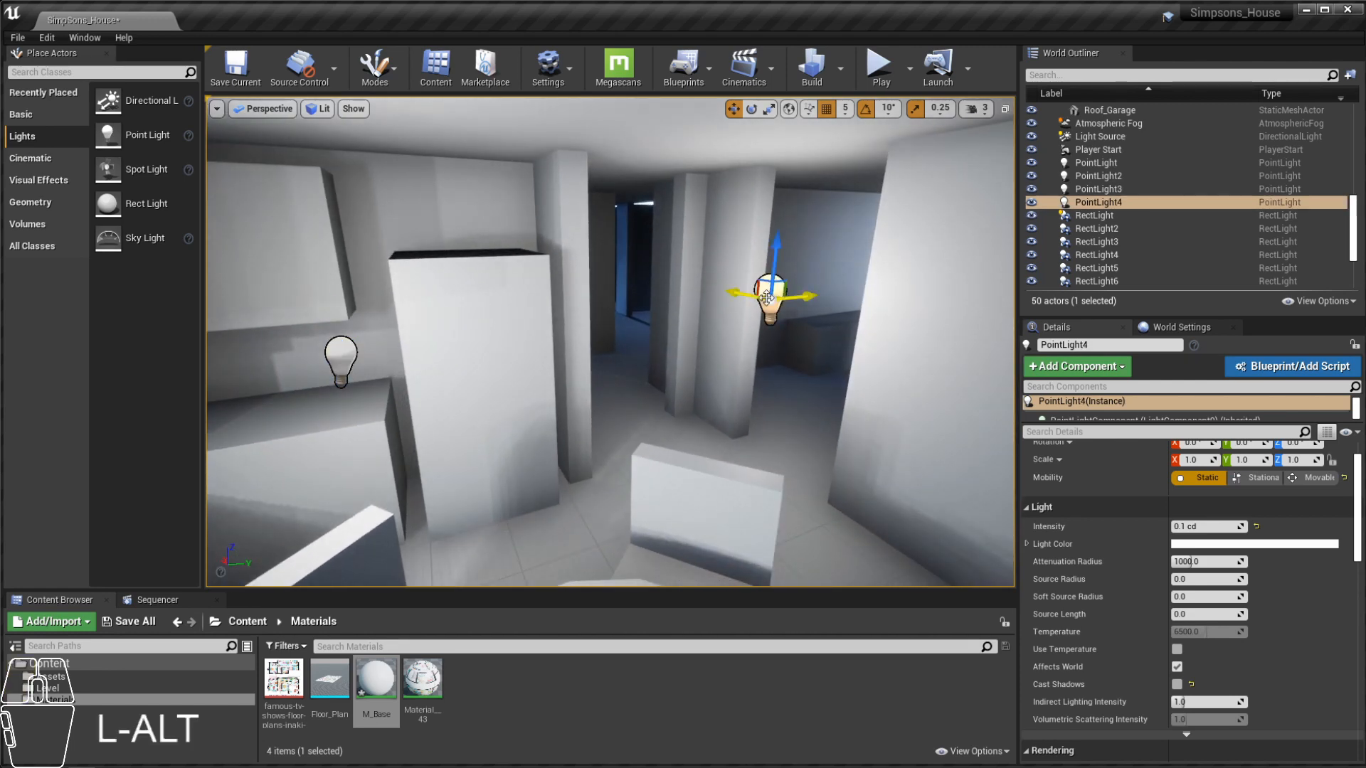
{"action": "scroll", "coordinate": [789, 326], "scroll_direction": "up", "scroll_amount": 3, "text": "alt"}
{"action": "left_click_drag", "start_coordinate": [723, 370], "coordinate": [766, 203], "text": "alt"}
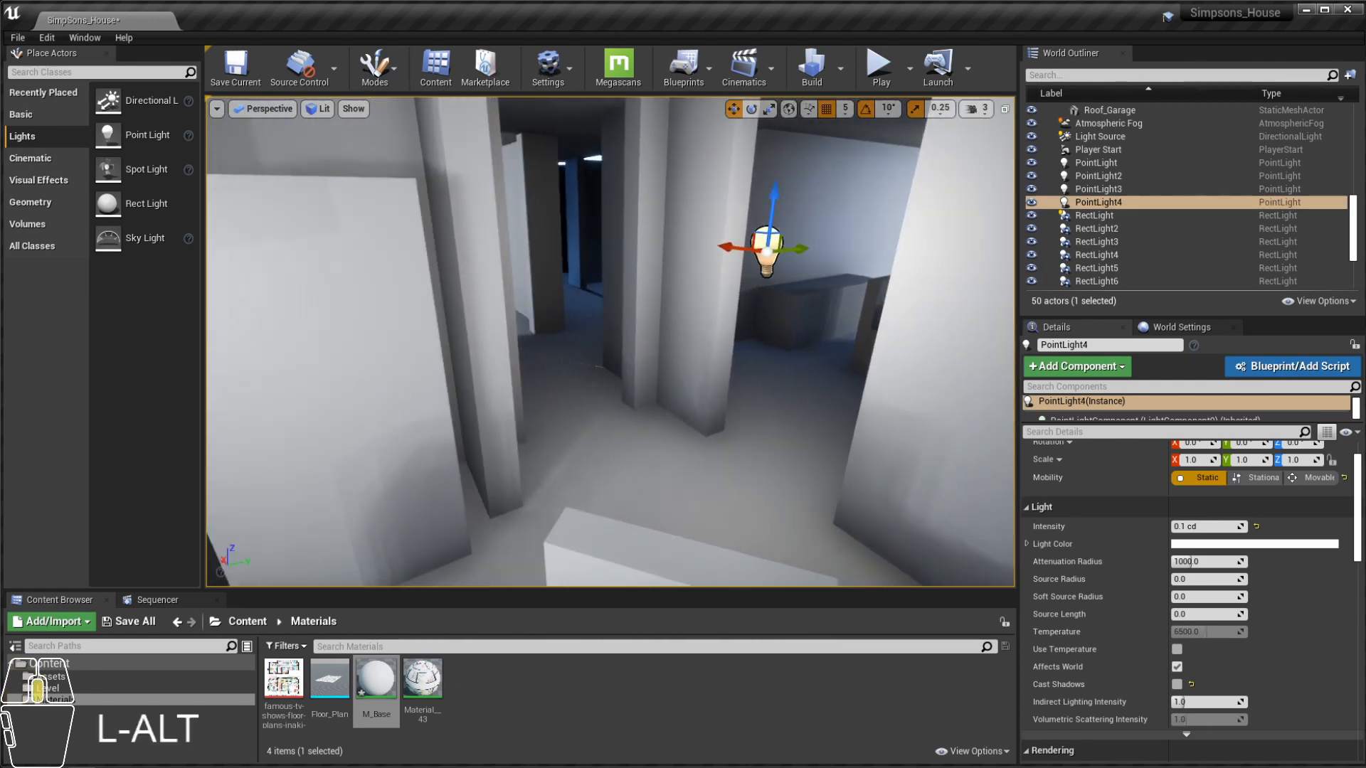
{"action": "scroll", "coordinate": [766, 203], "scroll_direction": "down", "scroll_amount": 3, "text": "alt"}
{"action": "scroll", "coordinate": [788, 262], "scroll_direction": "up", "scroll_amount": 1}
{"action": "right_click_drag", "start_coordinate": [787, 262], "coordinate": [914, 242]}
{"action": "middle_click_drag", "start_coordinate": [459, 300], "coordinate": [651, 274], "text": "alt"}
{"action": "right_click_drag", "start_coordinate": [540, 292], "coordinate": [459, 300], "text": "alt"}
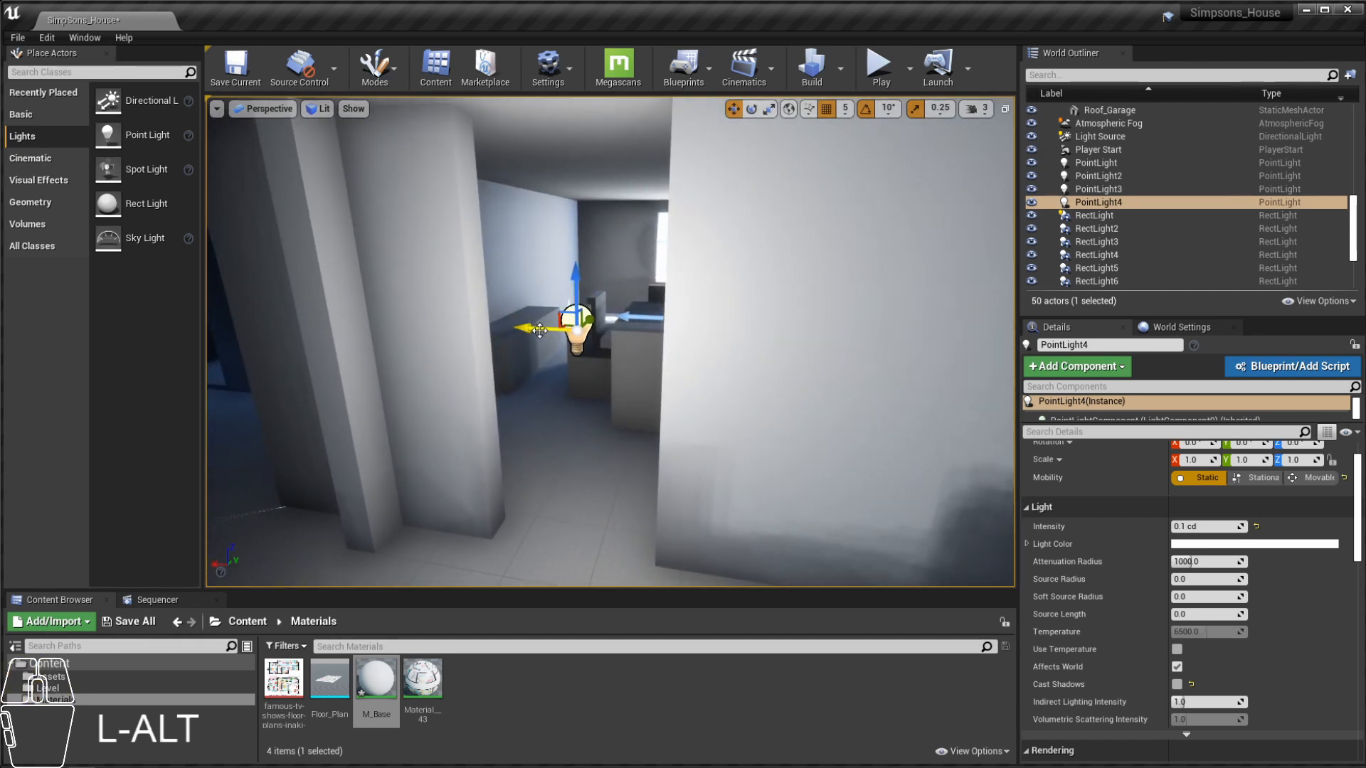
{"action": "left_click_drag", "start_coordinate": [540, 331], "coordinate": [474, 324], "text": "alt"}
{"action": "left_click_drag", "start_coordinate": [555, 329], "coordinate": [498, 332], "text": "alt"}
{"action": "mouse_move", "coordinate": [544, 333]}
{"action": "right_mouse_down"}
{"action": "mouse_move", "coordinate": [448, 334]}
{"action": "mouse_move", "coordinate": [548, 326]}
{"action": "right_mouse_up"}
{"action": "left_click_drag", "start_coordinate": [548, 326], "coordinate": [650, 365], "text": "alt"}
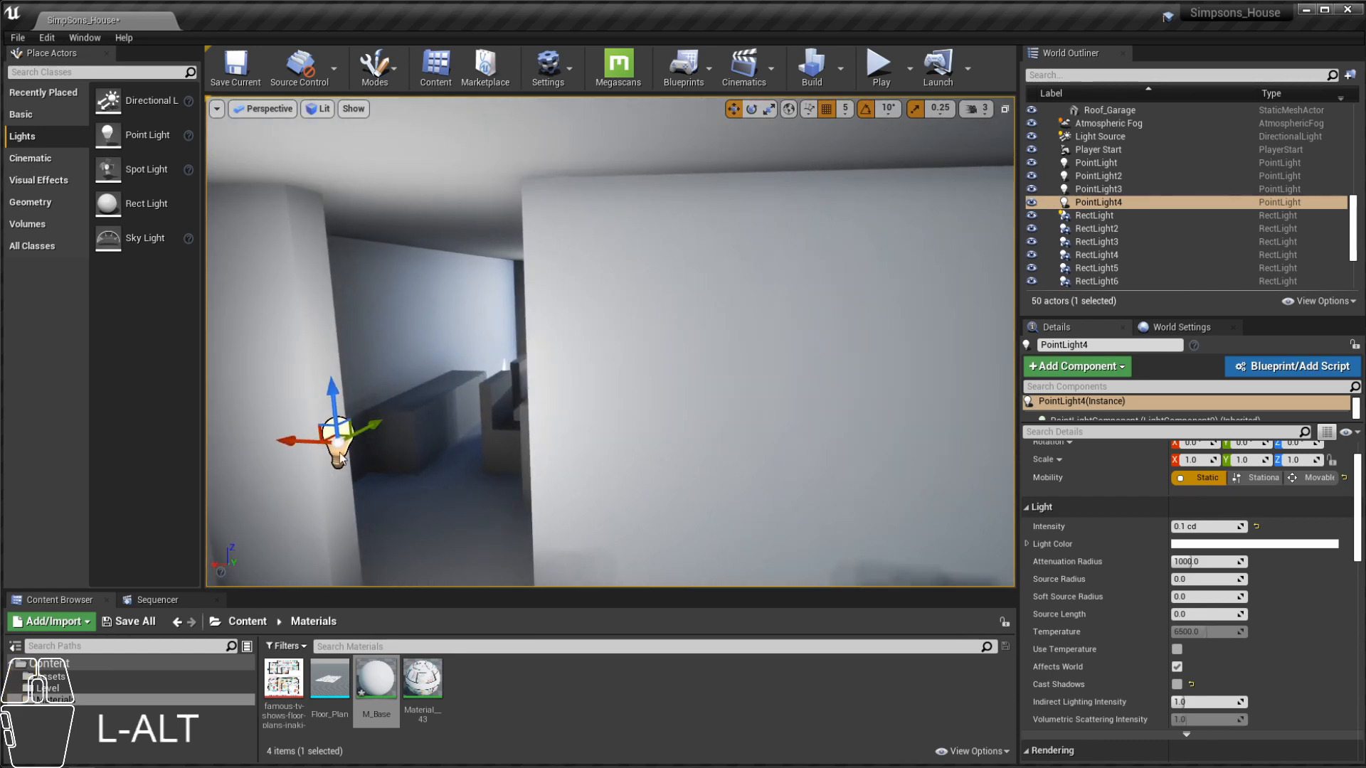
Step: Duplicate the selected point light into the room with the long table and set the copy's intensity to 0.05 cd
{"action": "left_click_drag", "start_coordinate": [367, 424], "coordinate": [815, 353], "text": "alt"}
{"action": "left_click_drag", "start_coordinate": [645, 397], "coordinate": [670, 347], "text": "alt"}
{"action": "right_click_drag", "start_coordinate": [670, 347], "coordinate": [711, 342], "text": "alt"}
{"action": "middle_click_drag", "start_coordinate": [670, 348], "coordinate": [612, 320], "text": "alt"}
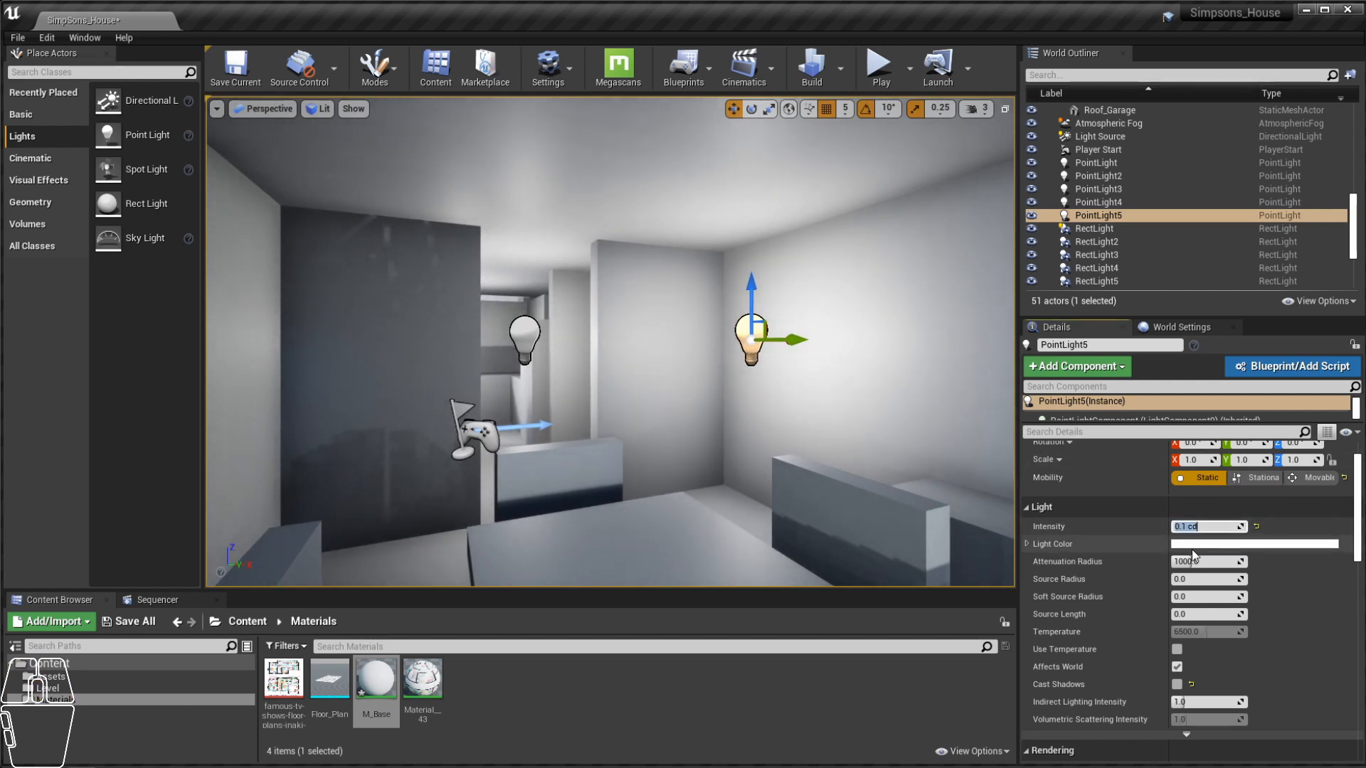
{"action": "type", "text": ".05"}
{"action": "key", "text": "Return"}
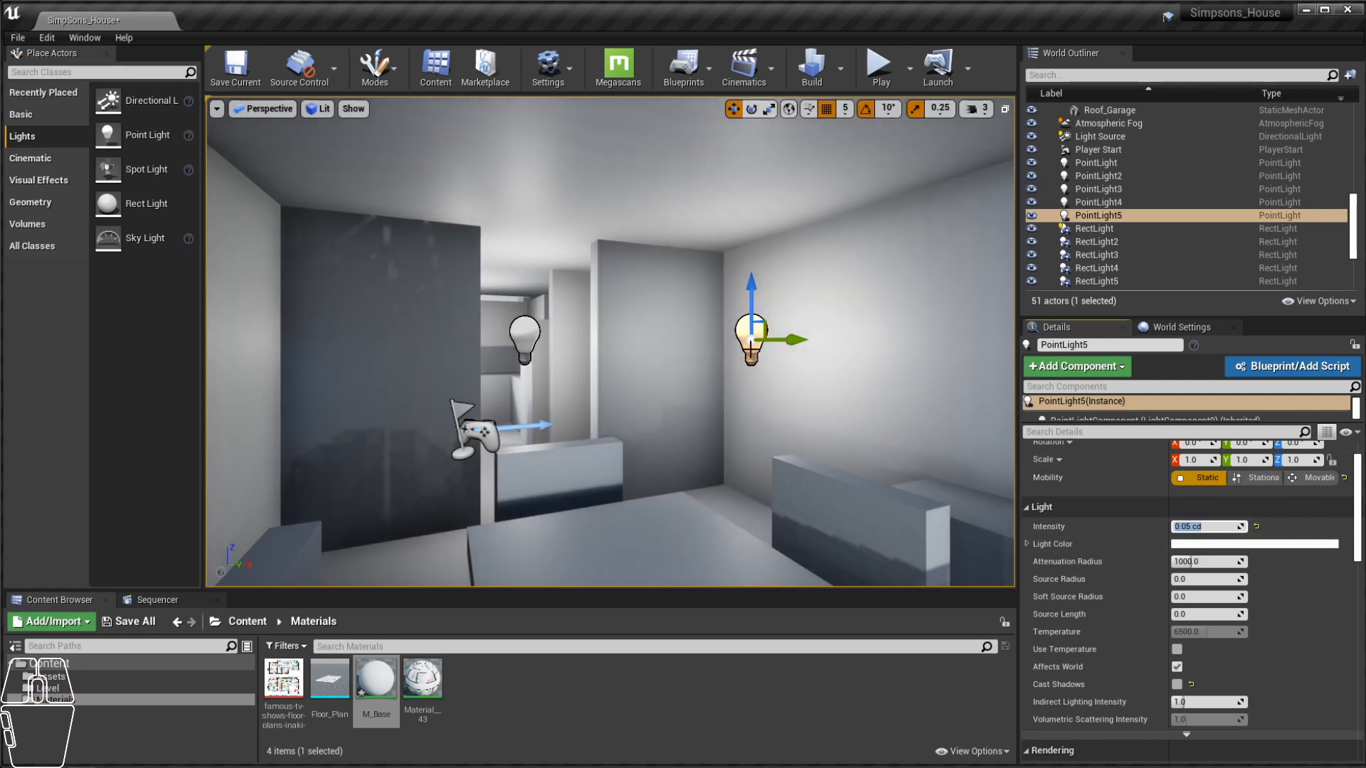
Step: Duplicate the 0.05 cd point light toward the opposite side of the table room
{"action": "left_click_drag", "start_coordinate": [746, 342], "coordinate": [486, 357], "text": "alt"}
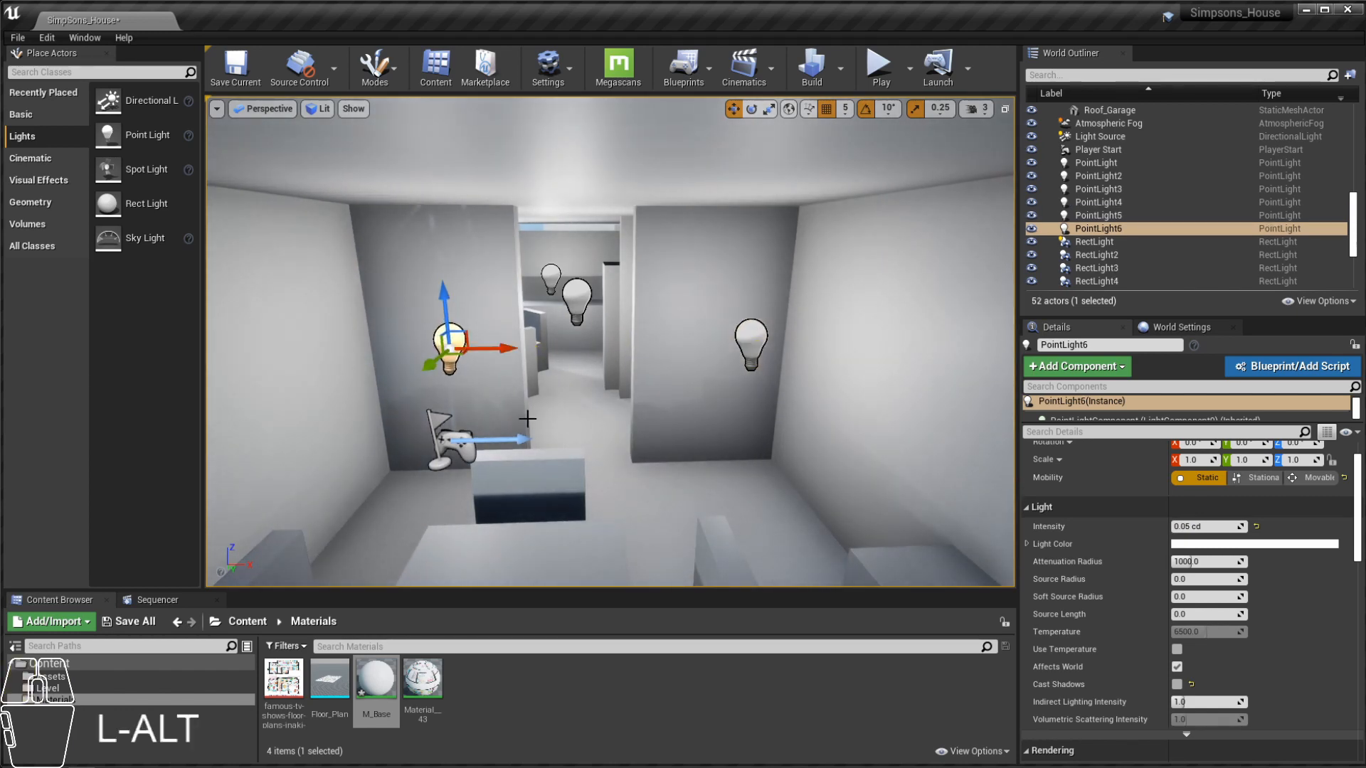
{"action": "left_click_drag", "start_coordinate": [527, 419], "coordinate": [868, 392], "text": "alt"}
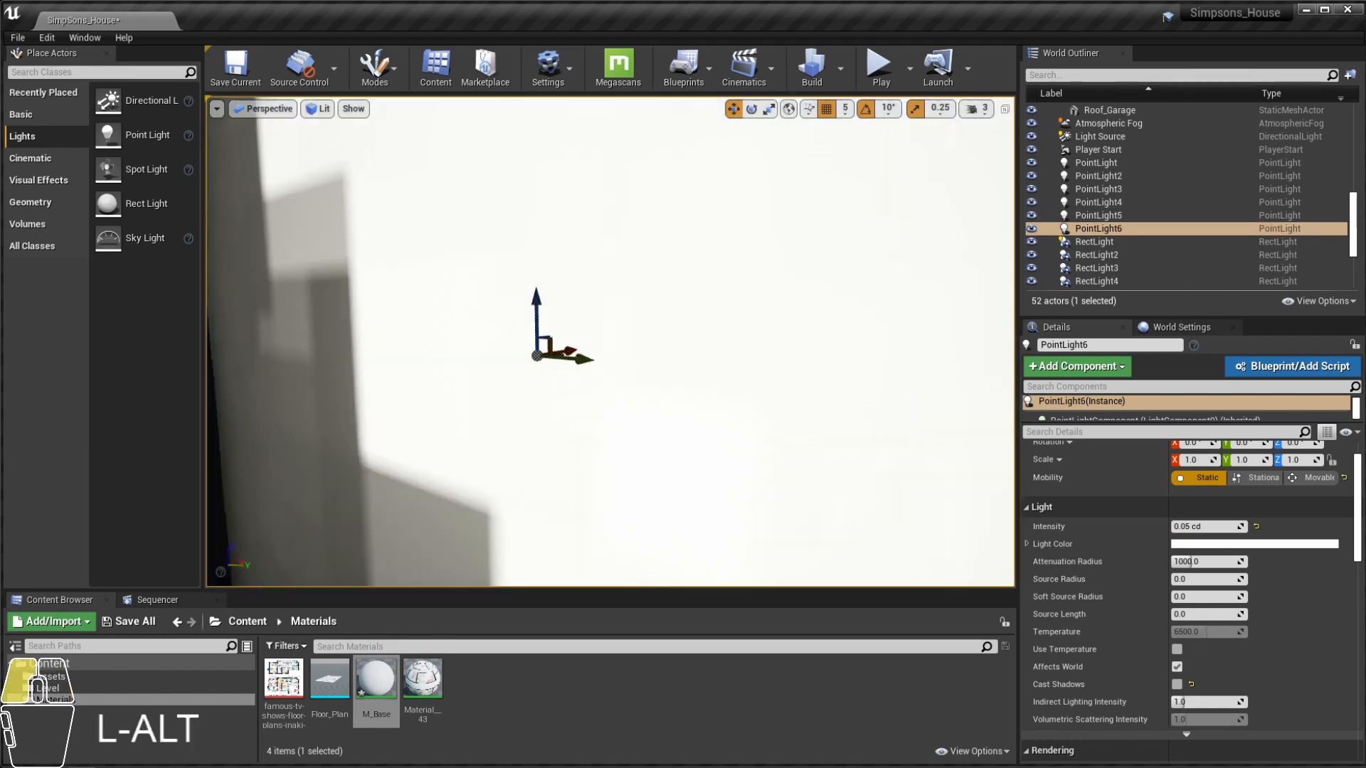
{"action": "left_click_drag", "start_coordinate": [723, 429], "coordinate": [625, 434], "text": "alt"}
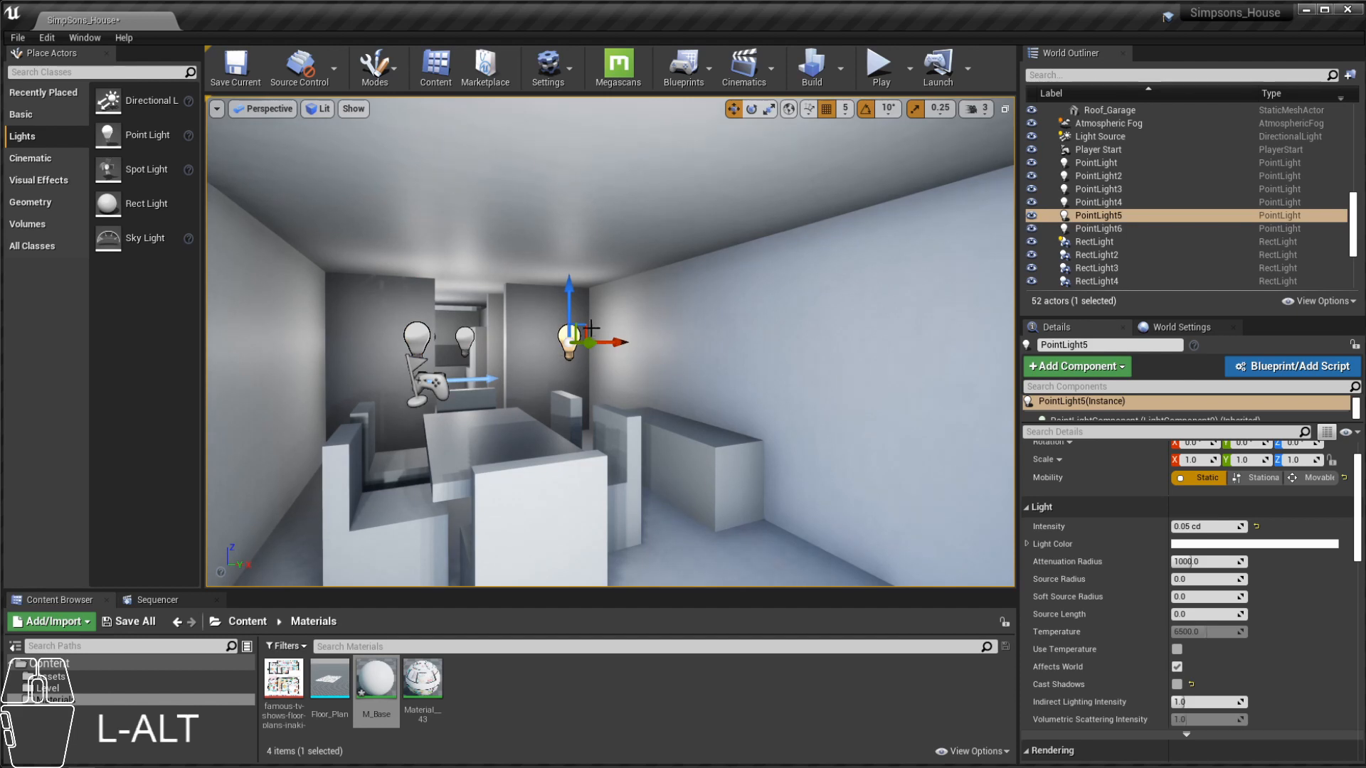
Step: Delete the point light nearest the table room's side wall and move the remaining one toward the room's middle
{"action": "key", "text": "Delete"}
{"action": "left_click", "coordinate": [417, 338]}
{"action": "left_click_drag", "start_coordinate": [460, 342], "coordinate": [540, 345]}
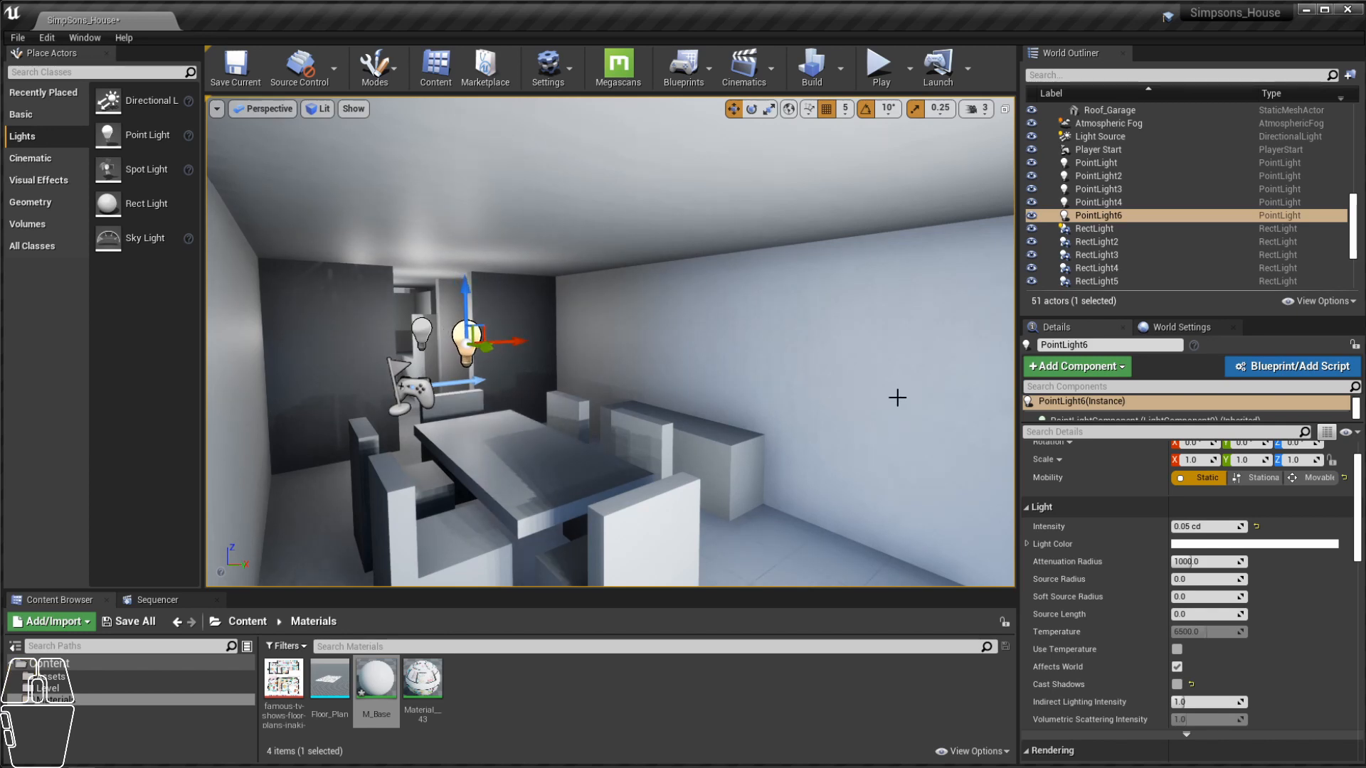
Step: Fine-tune the remaining point light's position across the width of the table room
{"action": "mouse_move", "coordinate": [479, 437]}
{"action": "left_mouse_down", "text": "alt"}
{"action": "mouse_move", "coordinate": [406, 435]}
{"action": "mouse_move", "coordinate": [479, 438]}
{"action": "left_mouse_up", "text": "alt"}
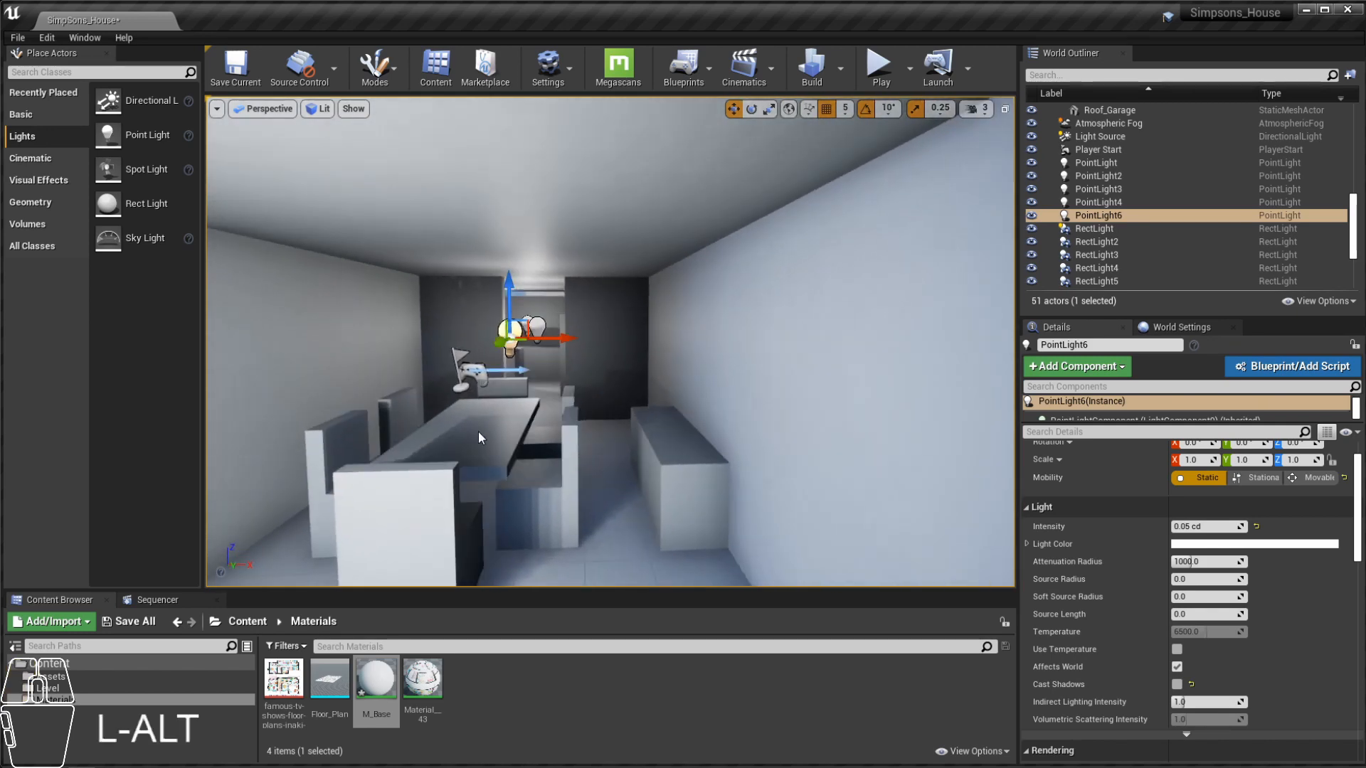
{"action": "right_click_drag", "start_coordinate": [479, 437], "coordinate": [514, 437], "text": "alt"}
{"action": "left_click_drag", "start_coordinate": [479, 438], "coordinate": [512, 440], "text": "alt"}
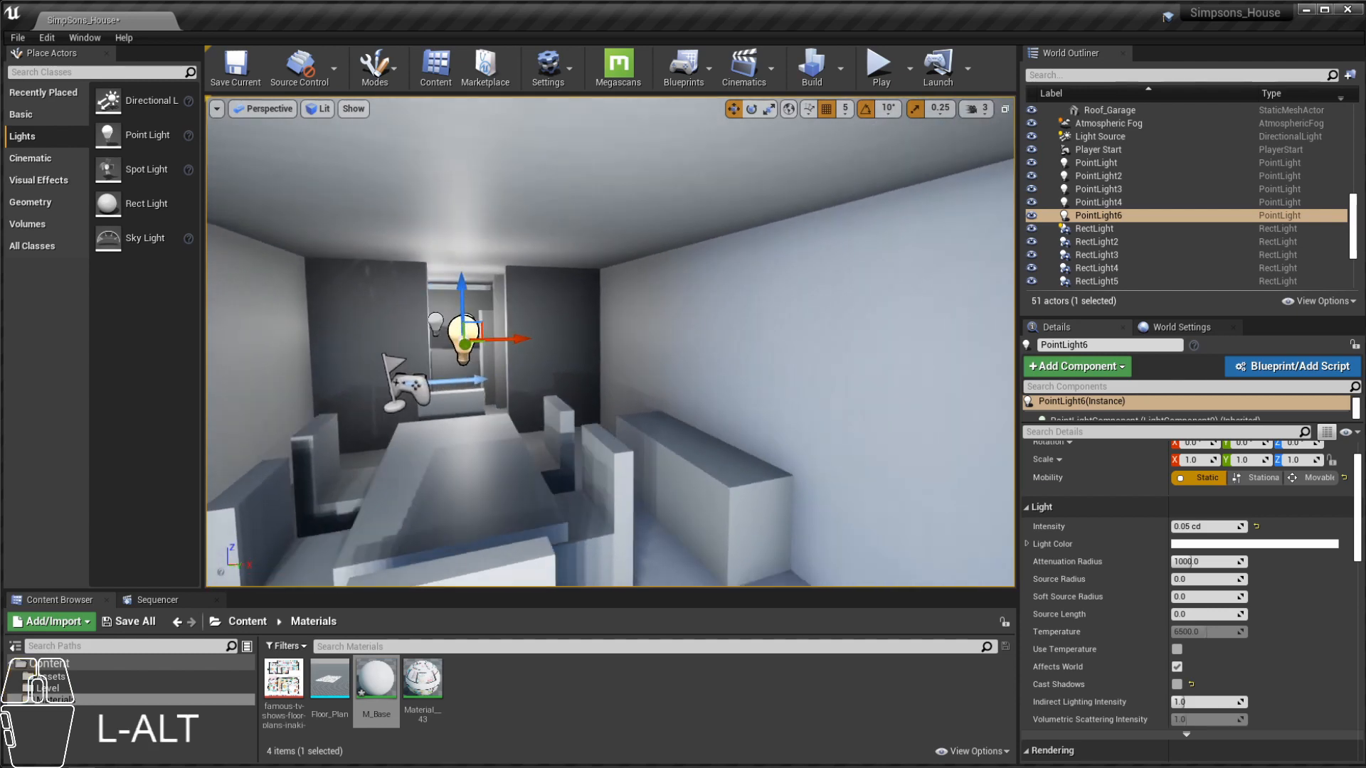
{"action": "left_click_drag", "start_coordinate": [509, 380], "coordinate": [590, 321], "text": "alt"}
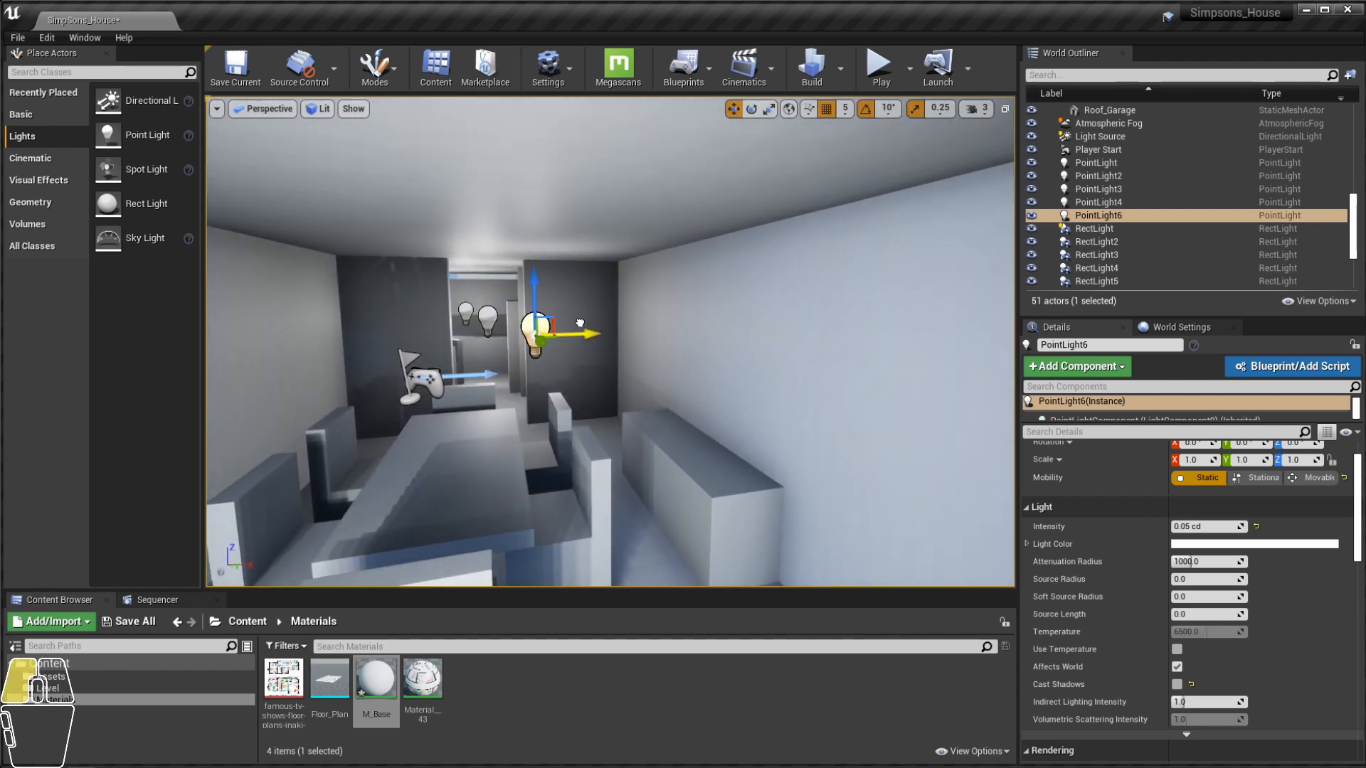
{"action": "scroll", "coordinate": [515, 412], "scroll_direction": "up", "scroll_amount": 2}
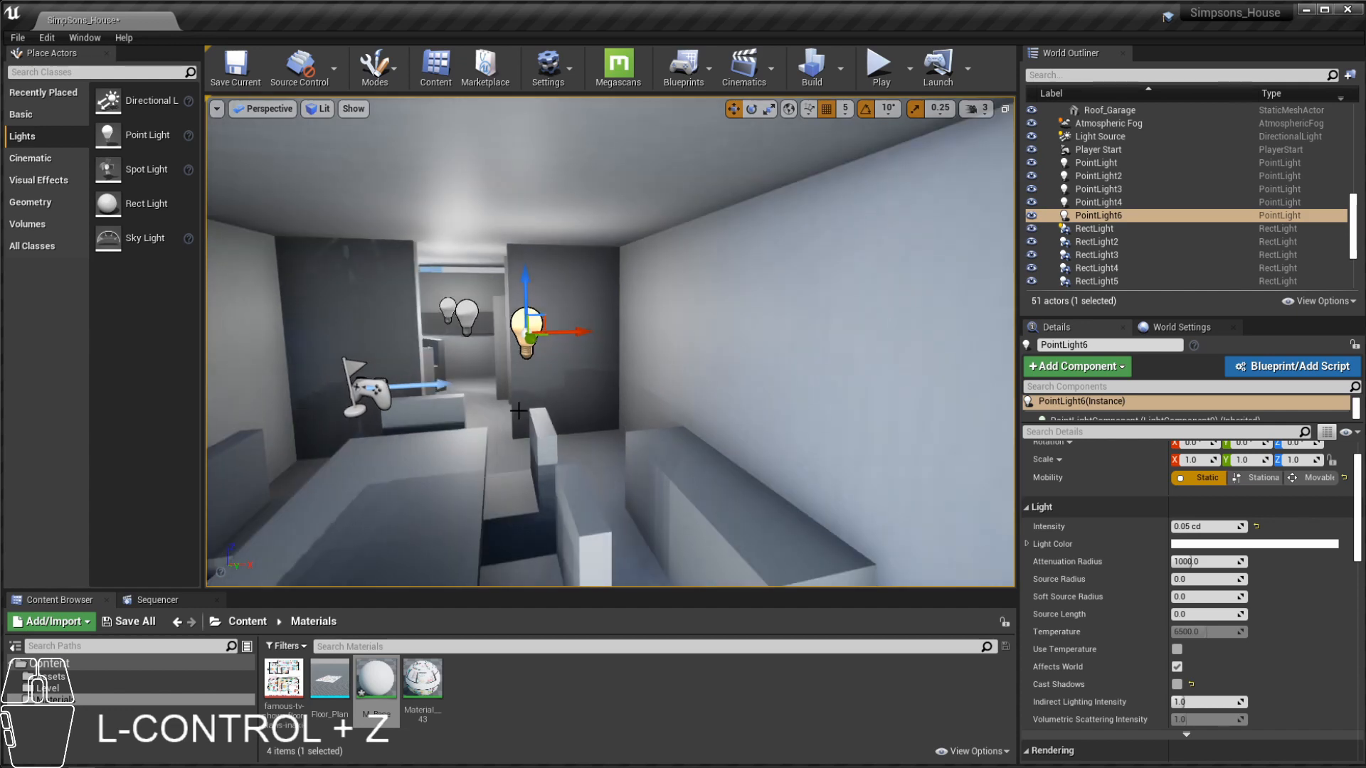
{"action": "left_click_drag", "start_coordinate": [455, 427], "coordinate": [498, 426], "text": "alt"}
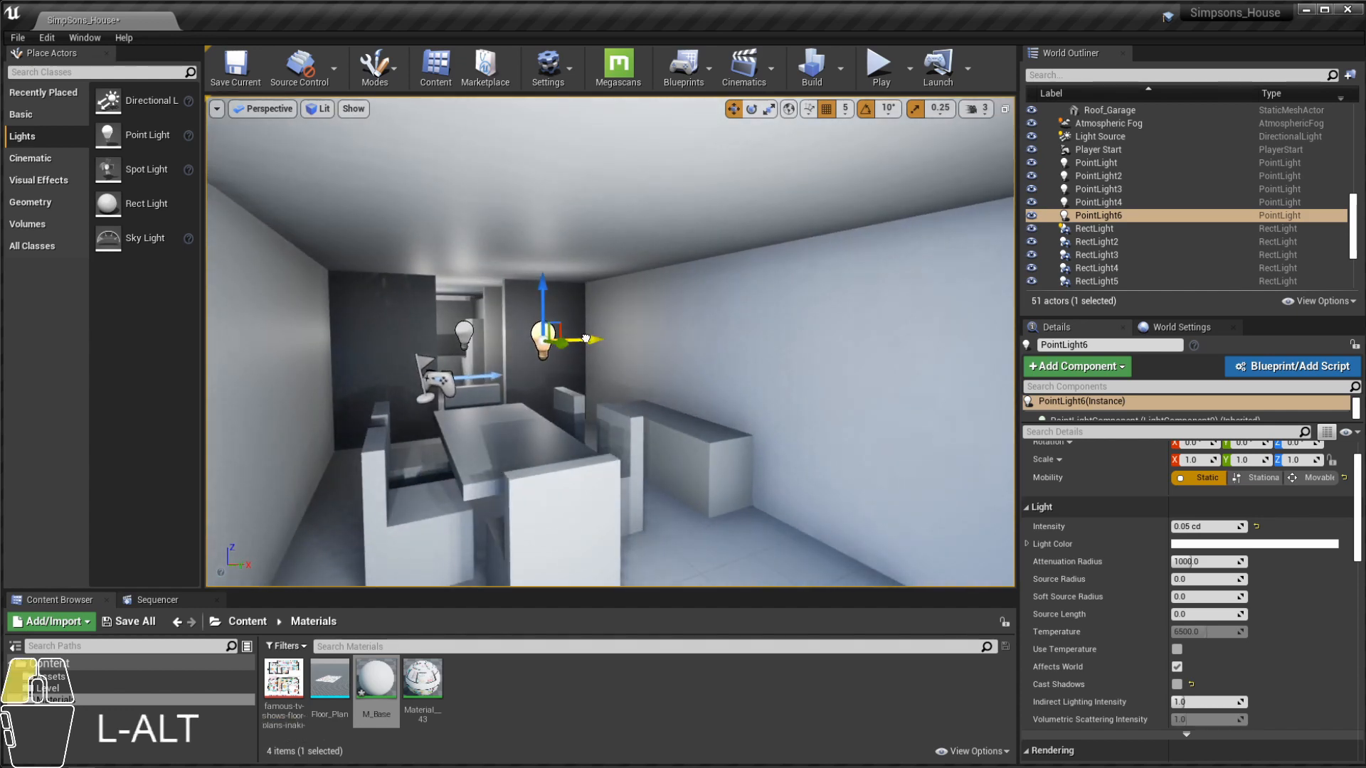
{"action": "left_click_drag", "start_coordinate": [586, 339], "coordinate": [523, 340]}
Step: Duplicate the 0.1 cd point light beside the pillars and place the copy at the end of the hallway dividing wall
{"action": "left_click_drag", "start_coordinate": [523, 398], "coordinate": [228, 408], "text": "alt"}
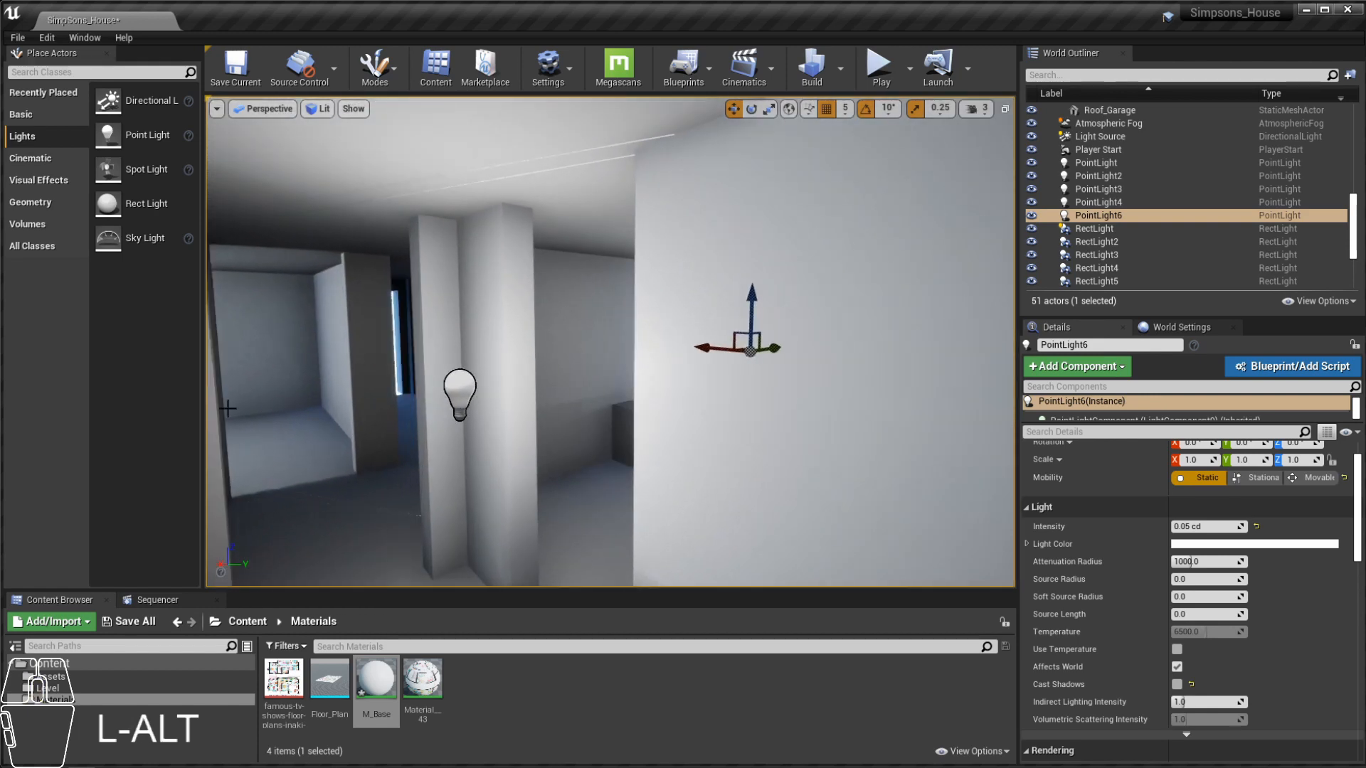
{"action": "left_click_drag", "start_coordinate": [336, 372], "coordinate": [395, 389], "text": "alt"}
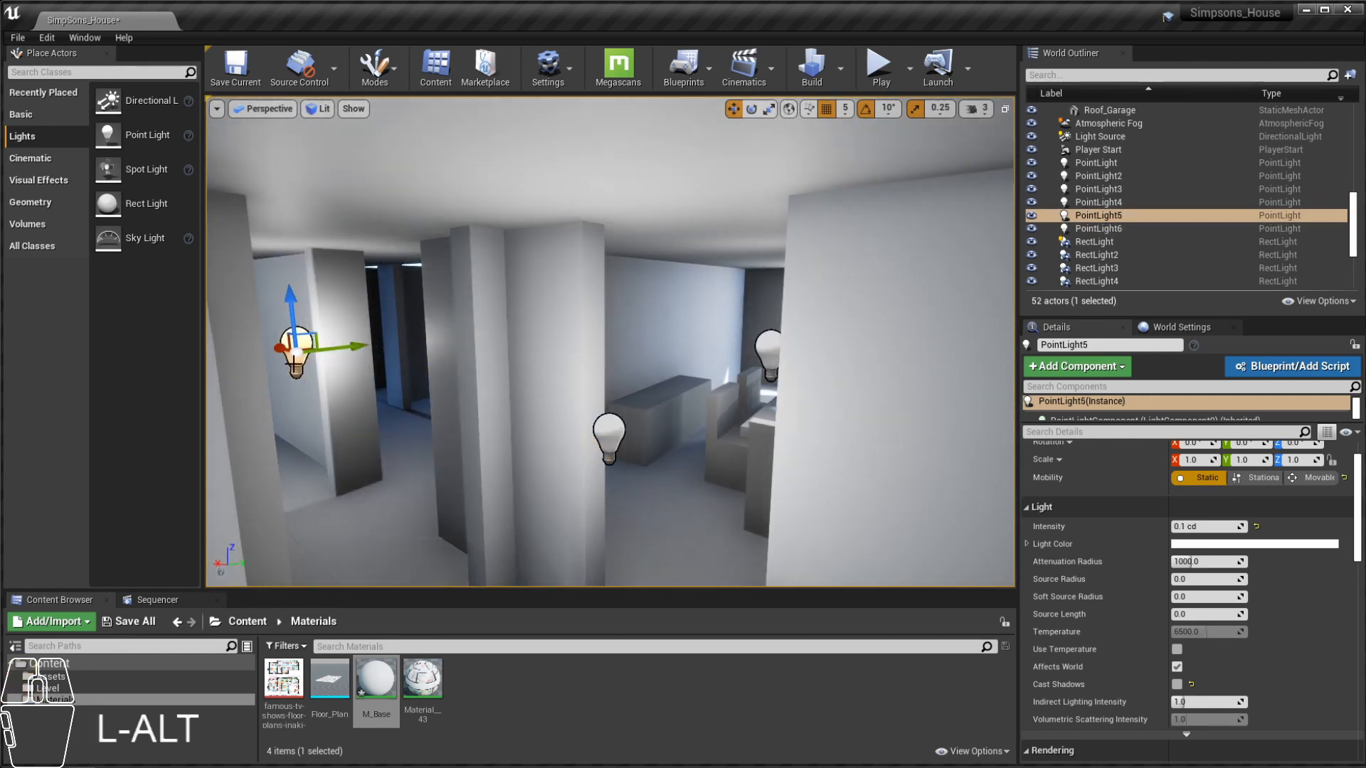
{"action": "left_click_drag", "start_coordinate": [294, 363], "coordinate": [393, 424], "text": "alt"}
{"action": "mouse_move", "coordinate": [383, 358]}
{"action": "left_mouse_down", "text": "alt"}
{"action": "mouse_move", "coordinate": [463, 358]}
{"action": "mouse_move", "coordinate": [398, 352]}
{"action": "left_mouse_up", "text": "alt"}
{"action": "key", "text": "f"}
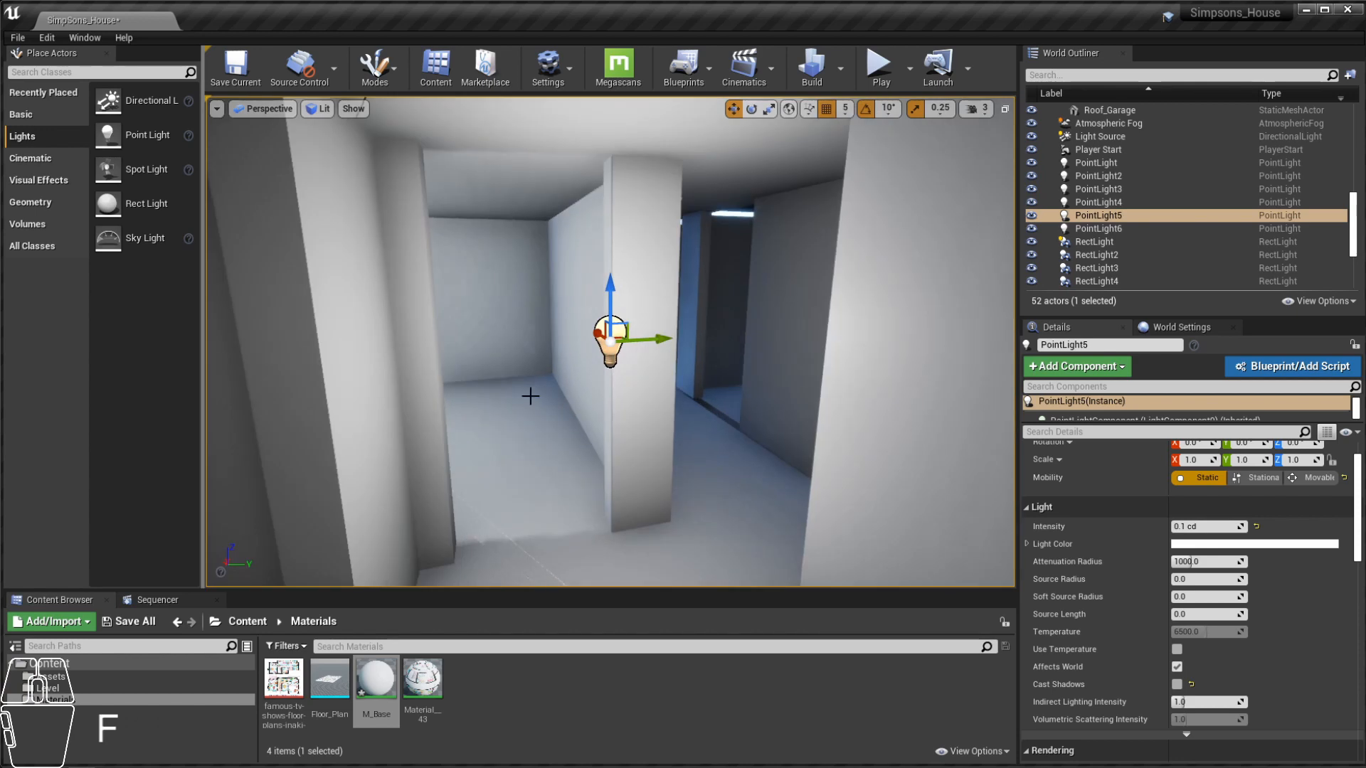
Step: Duplicate the hallway point light into the dark passage beyond the dividing wall and nudge the copy into place
{"action": "mouse_move", "coordinate": [530, 396]}
{"action": "left_mouse_down", "text": "alt"}
{"action": "mouse_move", "coordinate": [455, 391]}
{"action": "mouse_move", "coordinate": [541, 393]}
{"action": "mouse_move", "coordinate": [524, 408]}
{"action": "left_mouse_up", "text": "alt"}
{"action": "left_click_drag", "start_coordinate": [658, 387], "coordinate": [712, 403], "text": "alt"}
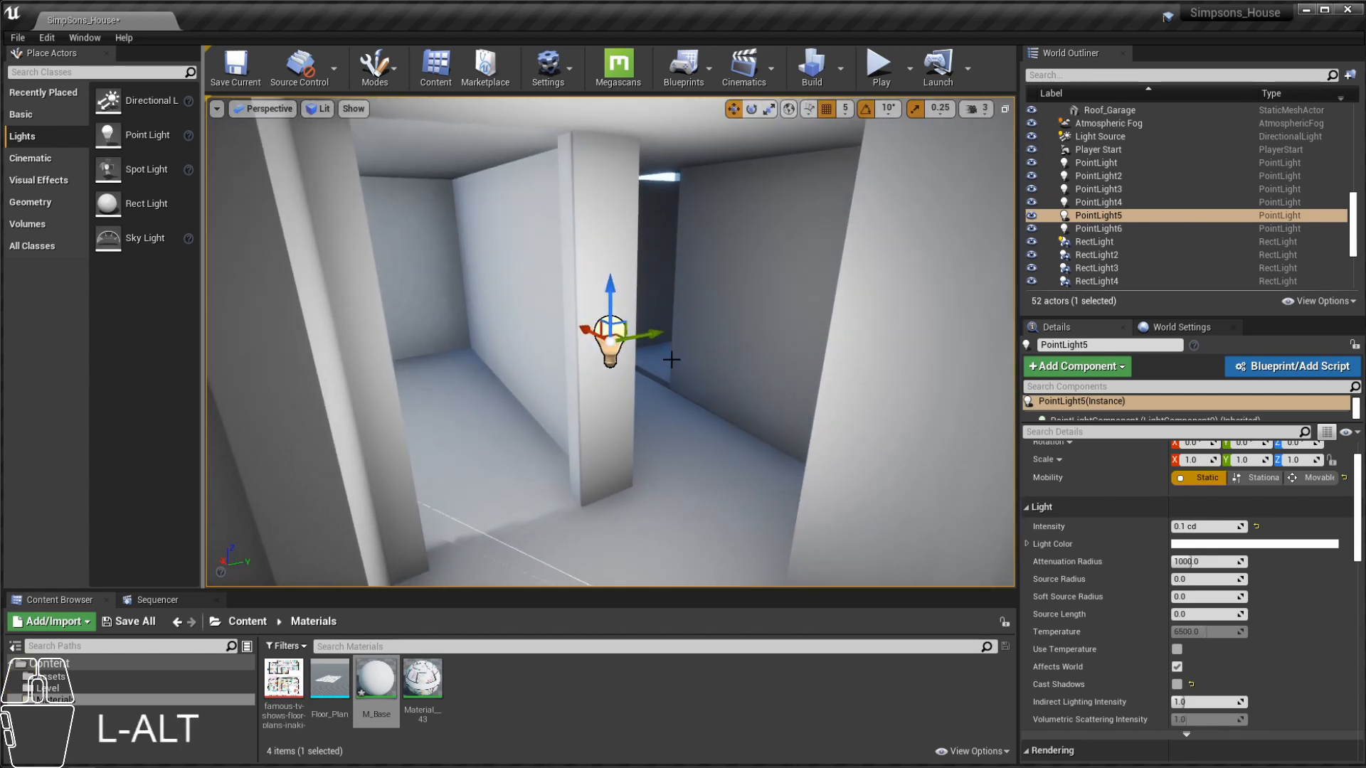
{"action": "left_click_drag", "start_coordinate": [671, 359], "coordinate": [740, 369], "text": "alt"}
{"action": "left_click_drag", "start_coordinate": [340, 283], "coordinate": [492, 315], "text": "alt"}
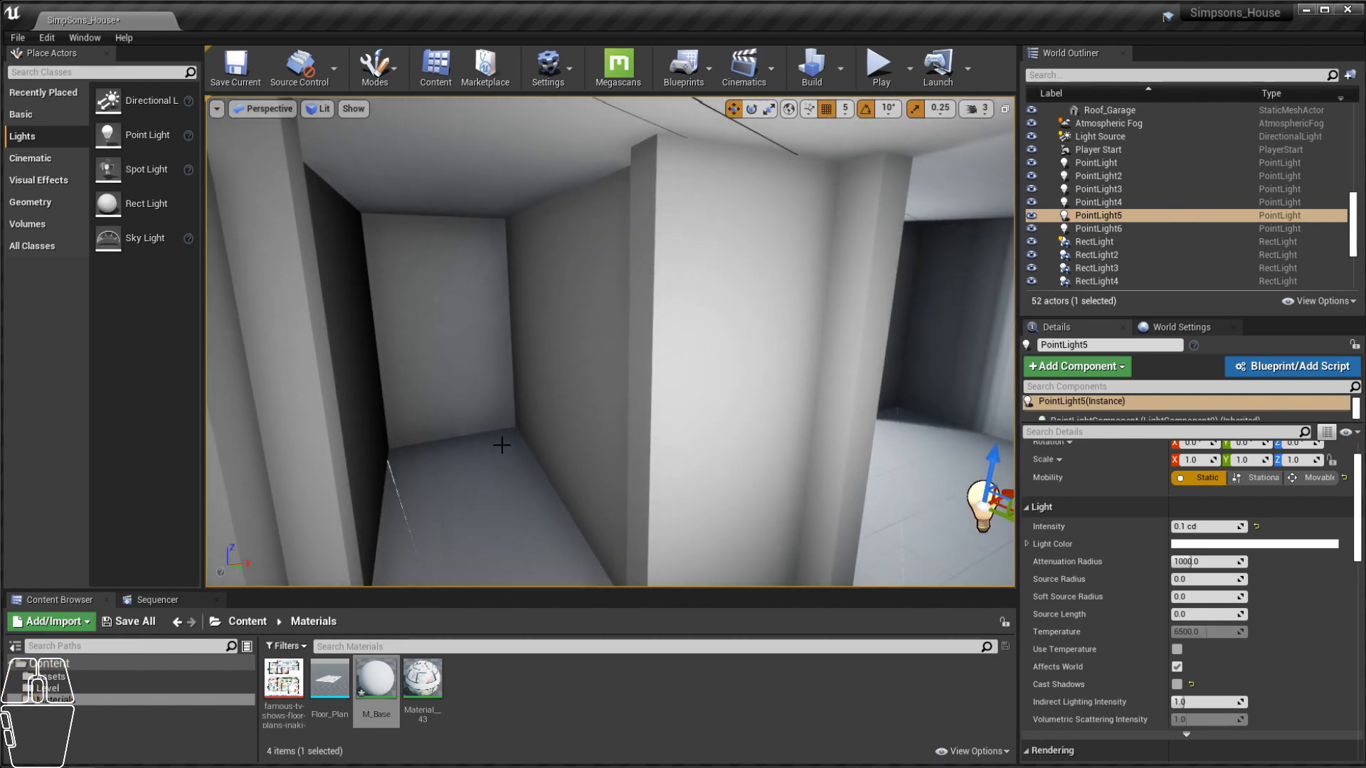
{"action": "left_click_drag", "start_coordinate": [704, 347], "coordinate": [939, 364], "text": "alt"}
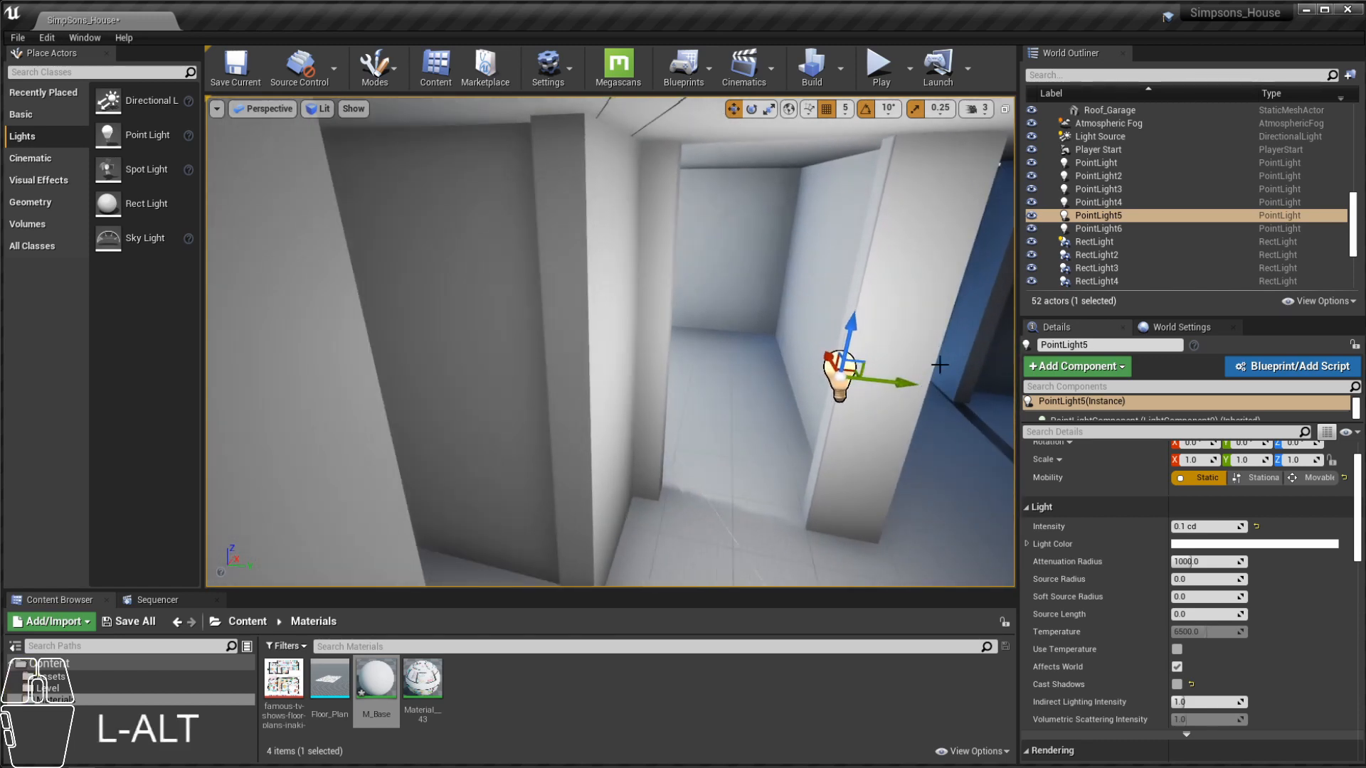
{"action": "left_click_drag", "start_coordinate": [632, 327], "coordinate": [888, 403], "text": "alt"}
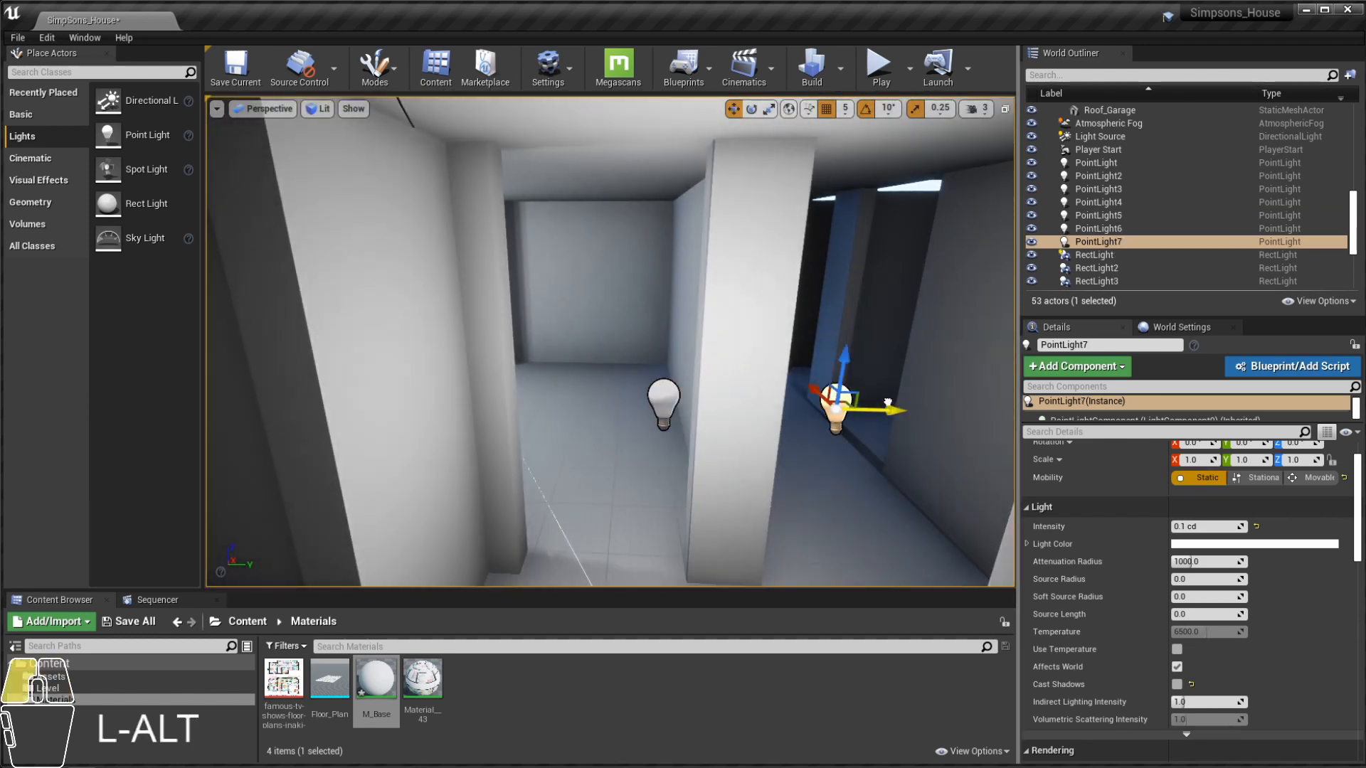
{"action": "left_click_drag", "start_coordinate": [711, 349], "coordinate": [481, 320], "text": "alt"}
{"action": "key", "text": "f"}
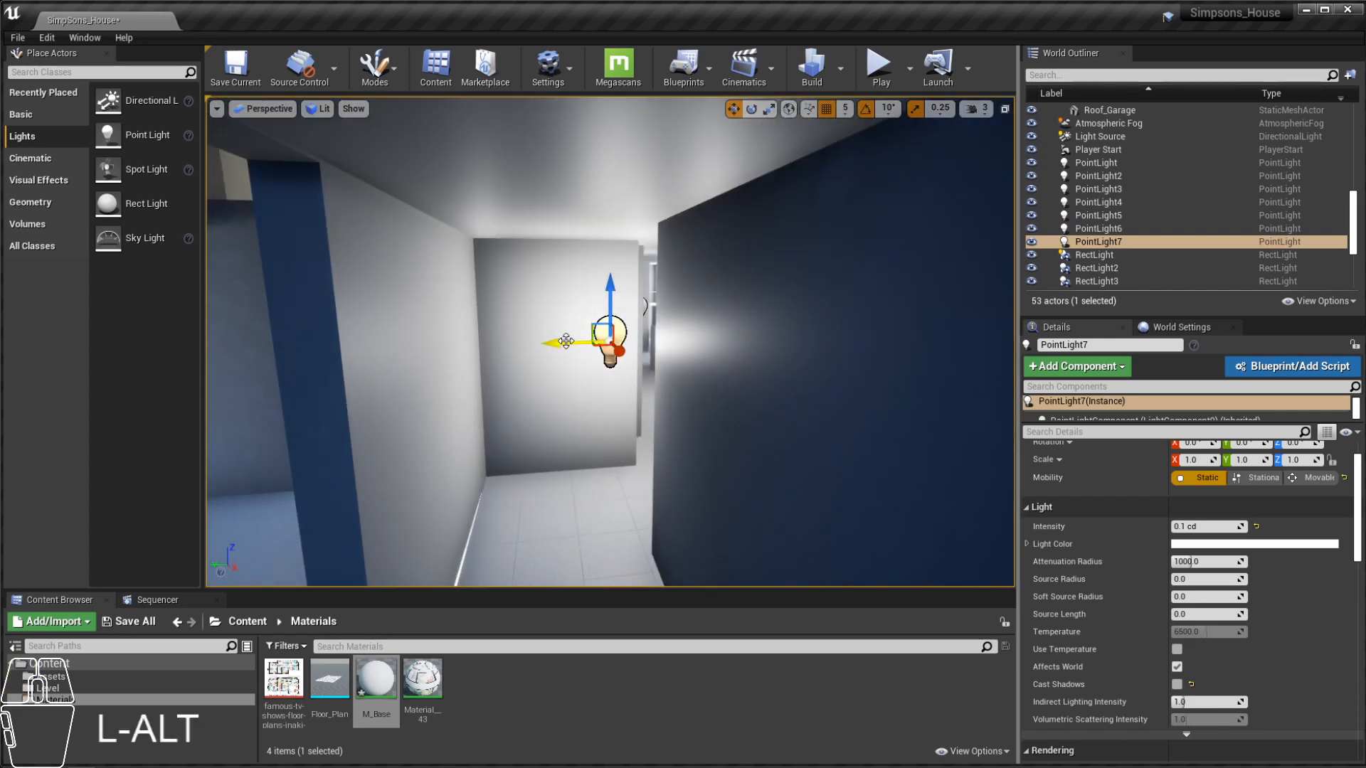
{"action": "left_click_drag", "start_coordinate": [566, 341], "coordinate": [534, 343]}
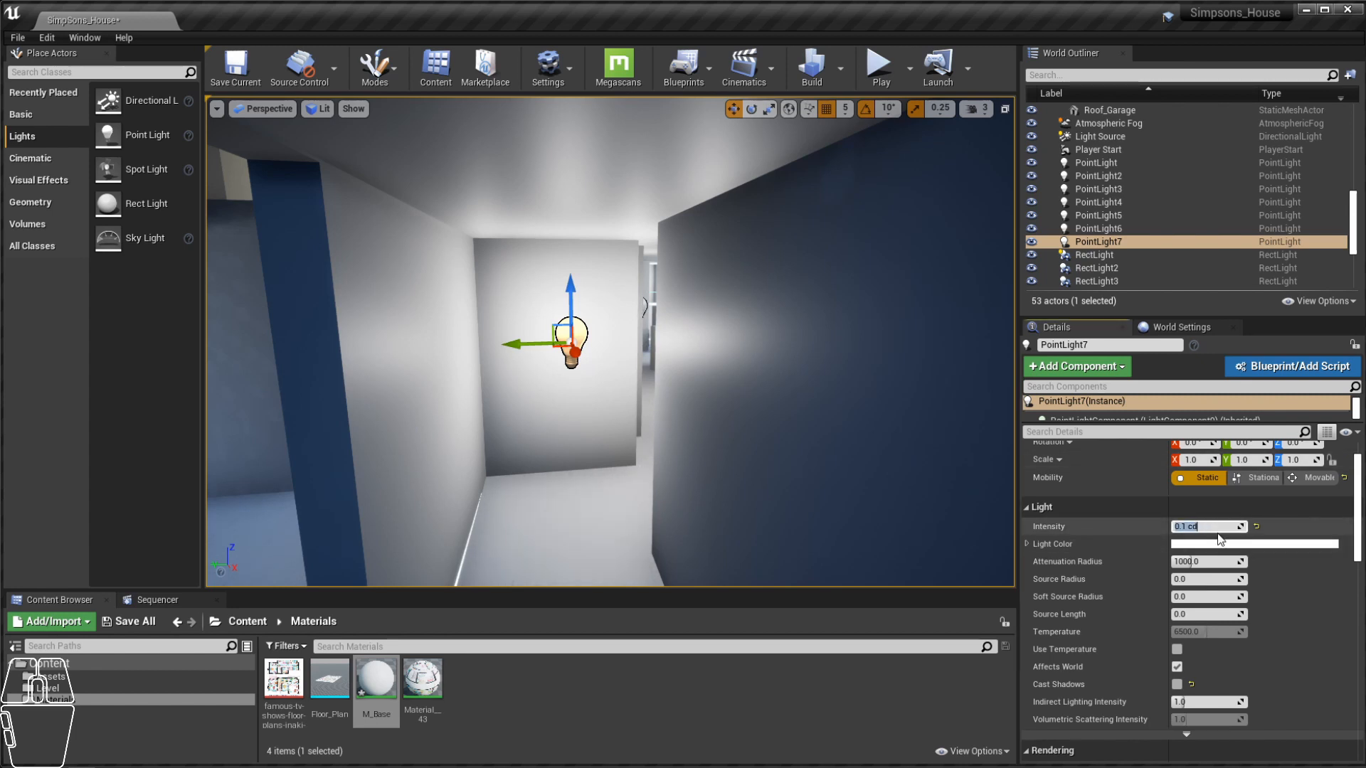
Step: Reduce the passage point light's intensity, trying 0.03 cd before setting it to 0.01 cd
{"action": "type", "text": ".03"}
{"action": "key", "text": "Return"}
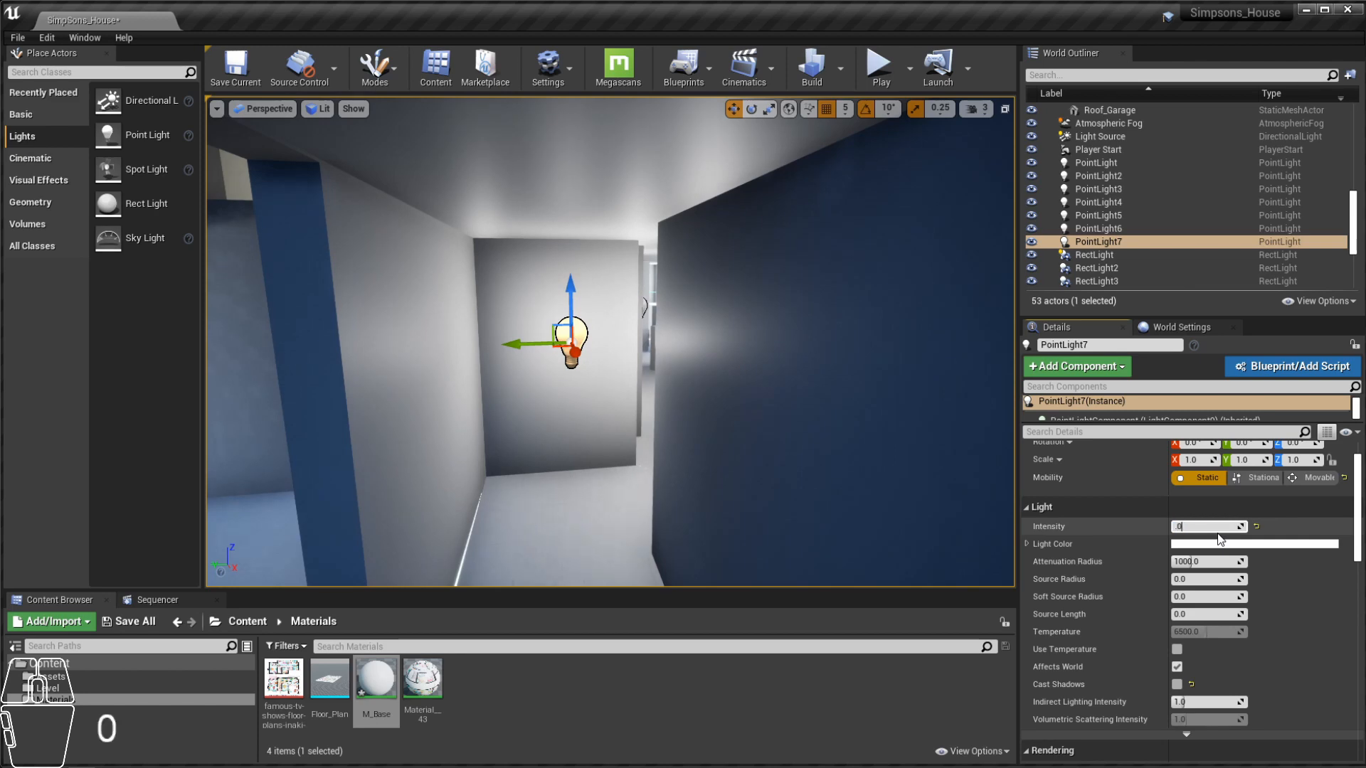
{"action": "type", "text": ".01"}
{"action": "key", "text": "Return"}
{"action": "left_click_drag", "start_coordinate": [611, 342], "coordinate": [662, 356], "text": "alt"}
{"action": "left_click_drag", "start_coordinate": [580, 344], "coordinate": [569, 392], "text": "alt"}
{"action": "right_click_drag", "start_coordinate": [569, 393], "coordinate": [548, 398], "text": "alt"}
{"action": "left_click_drag", "start_coordinate": [547, 398], "coordinate": [622, 374], "text": "alt"}
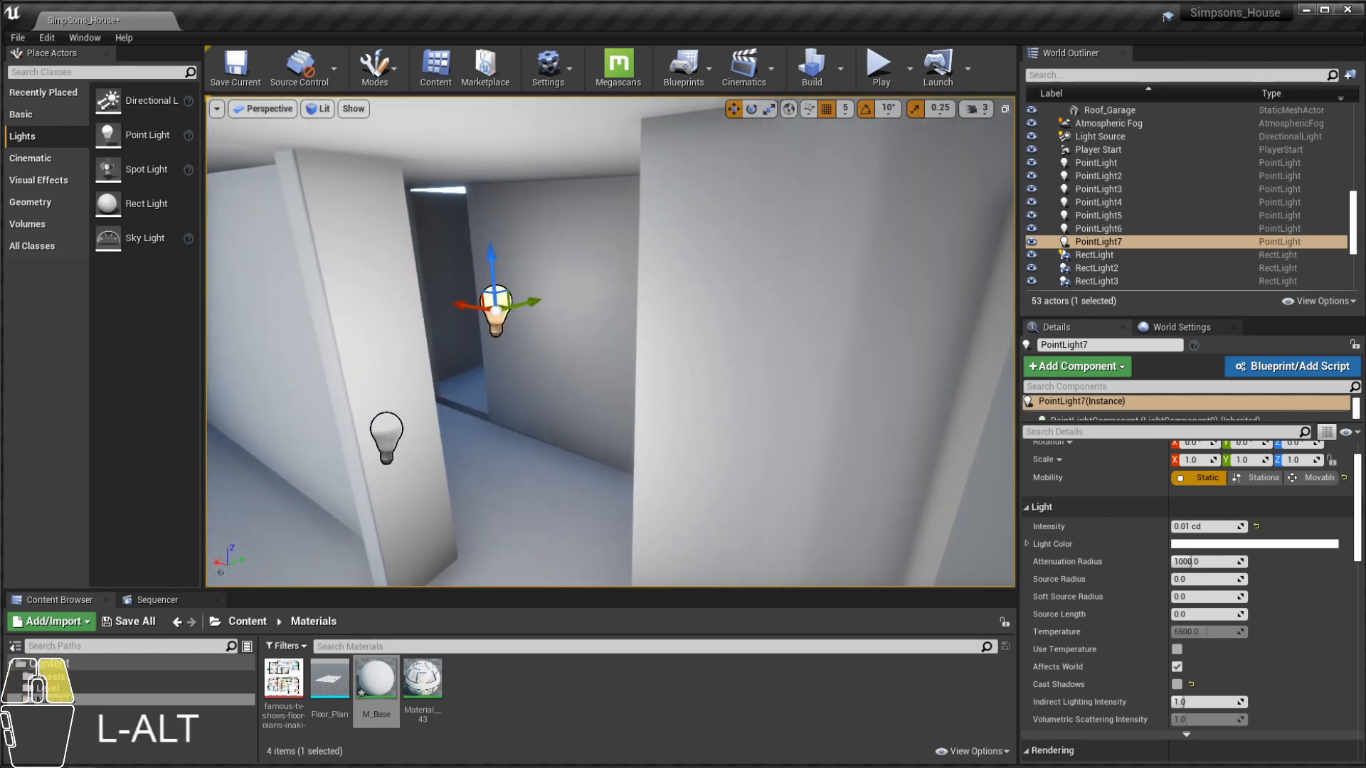
{"action": "right_click_drag", "start_coordinate": [623, 374], "coordinate": [869, 241], "text": "alt"}
{"action": "middle_click_drag", "start_coordinate": [870, 241], "coordinate": [1010, 320], "text": "alt"}
{"action": "middle_click_drag", "start_coordinate": [528, 353], "coordinate": [638, 343], "text": "alt"}
{"action": "left_click_drag", "start_coordinate": [638, 343], "coordinate": [754, 338], "text": "alt"}
{"action": "left_click_drag", "start_coordinate": [717, 383], "coordinate": [506, 278], "text": "alt"}
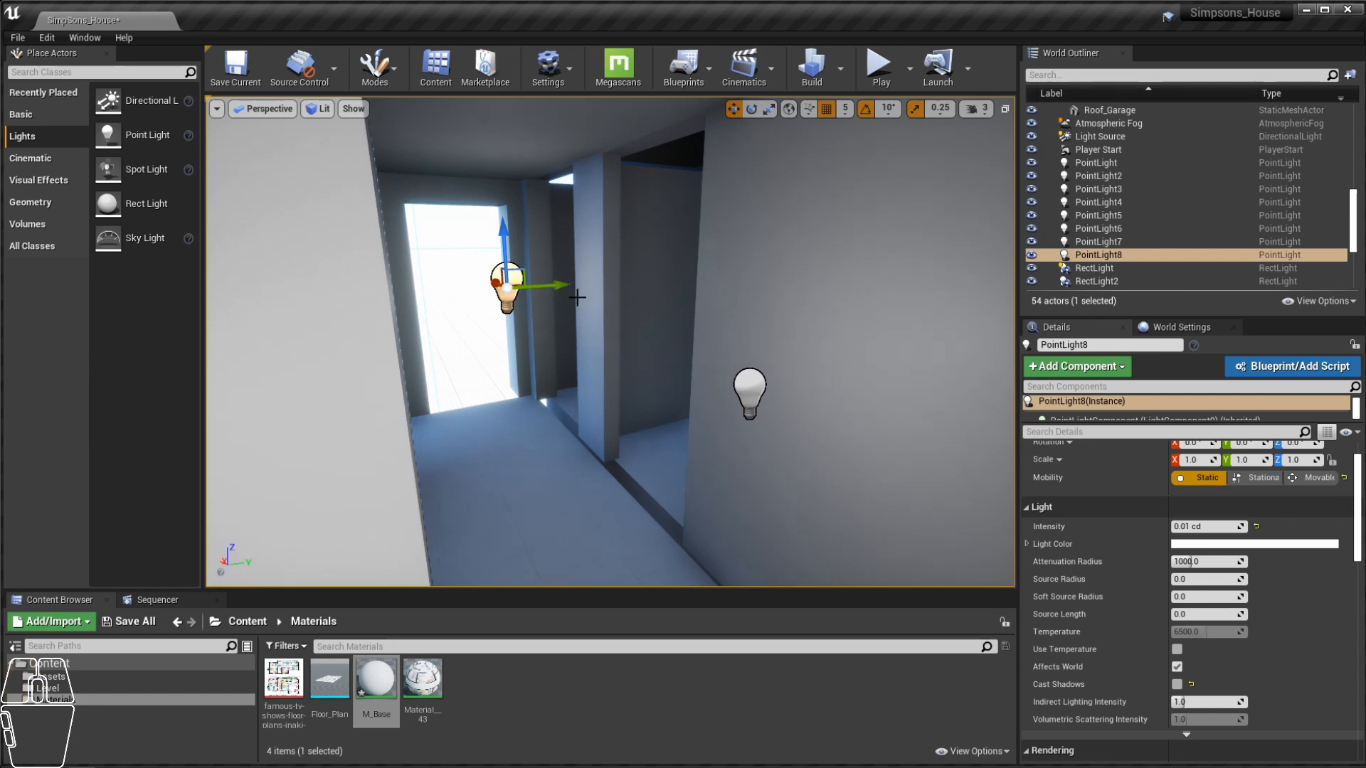
{"action": "key", "text": "Delete"}
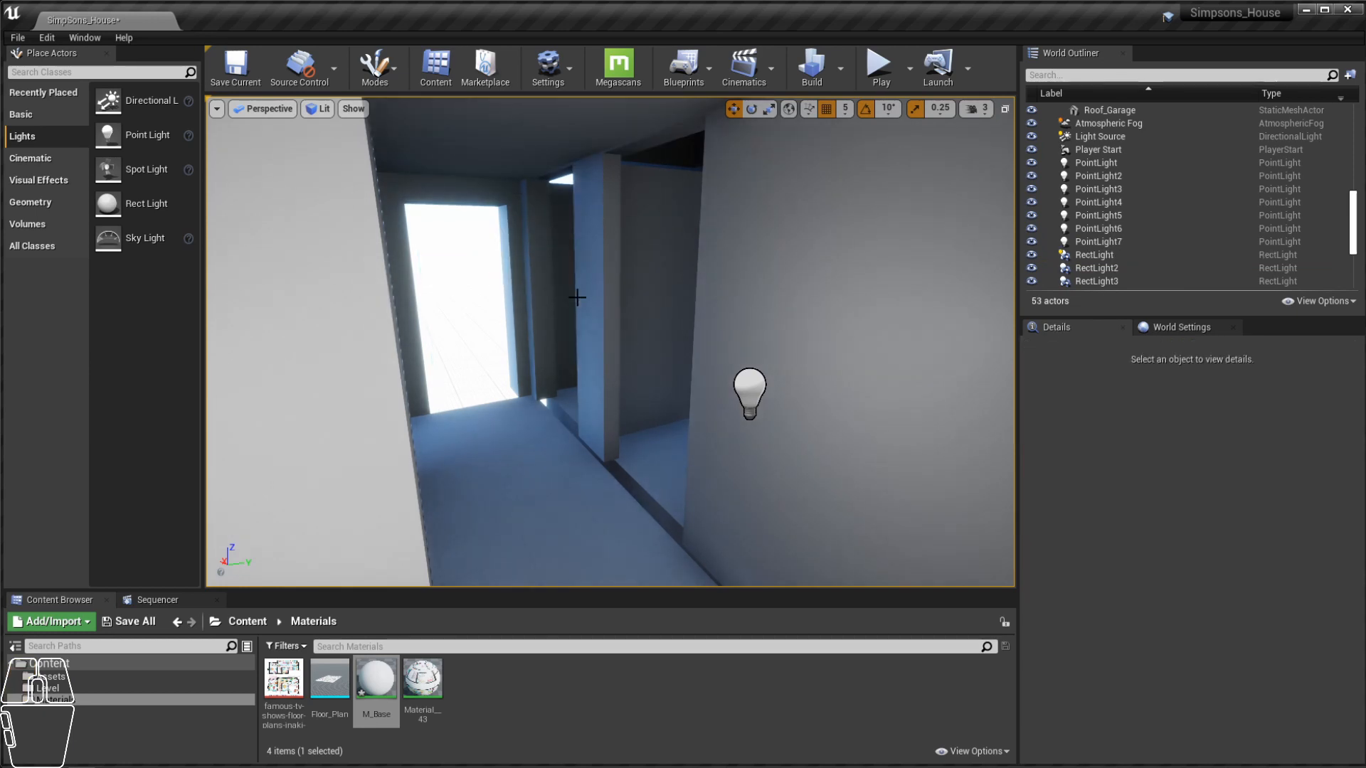
Step: Duplicate the 0.01 cd passage light into the dark back room and position the copy near its far wall
{"action": "left_click", "coordinate": [751, 390]}
{"action": "left_click_drag", "start_coordinate": [750, 389], "coordinate": [296, 396], "text": "alt"}
{"action": "key", "text": "f"}
{"action": "key", "text": "f"}
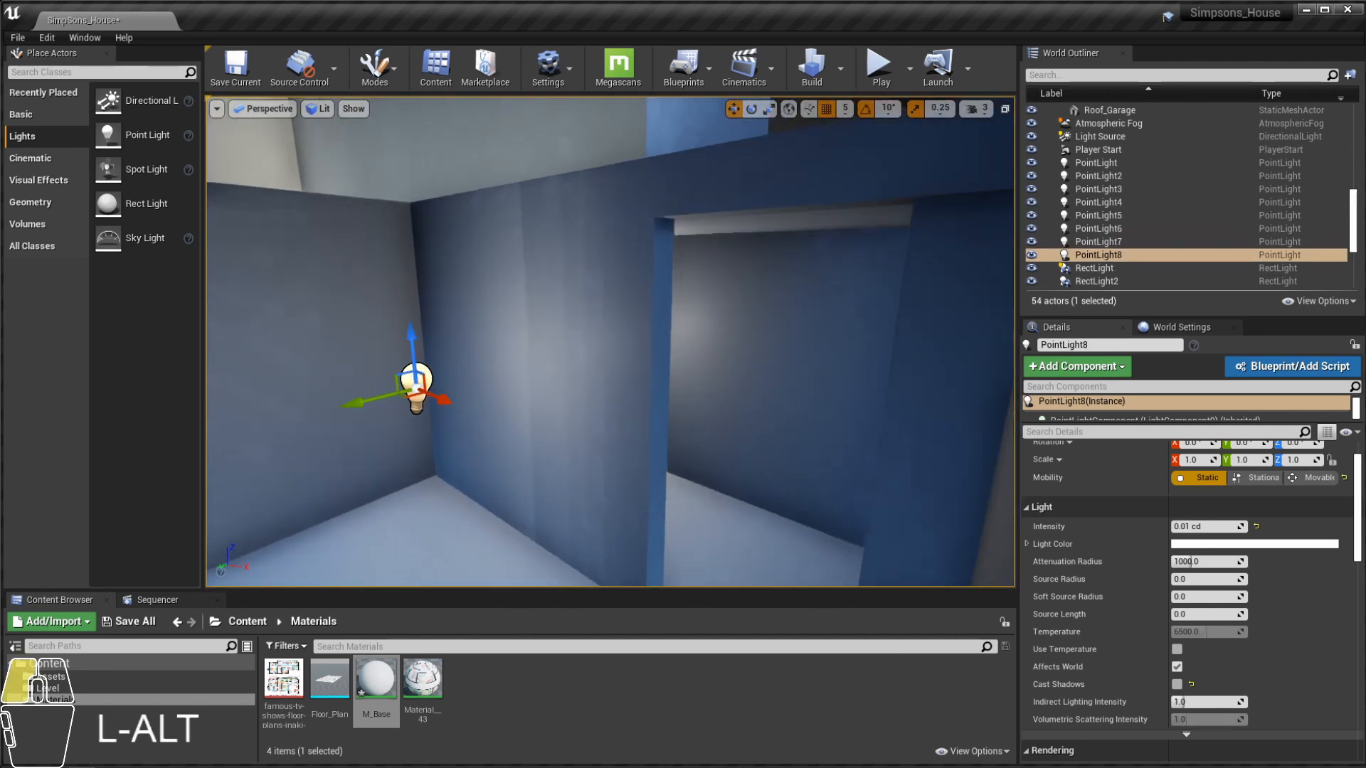
{"action": "left_click_drag", "start_coordinate": [607, 368], "coordinate": [540, 370]}
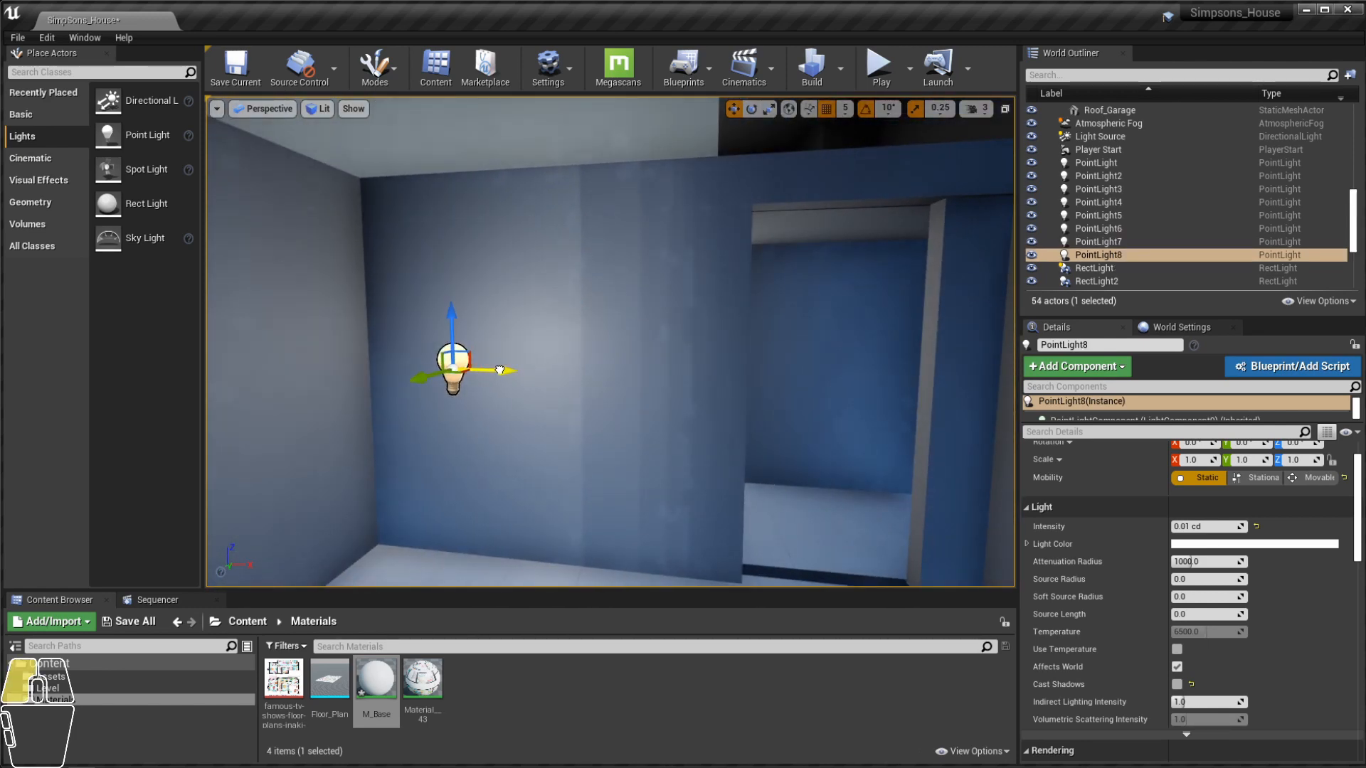
{"action": "scroll", "coordinate": [647, 316], "scroll_direction": "down", "scroll_amount": 3}
Step: Duplicate the back room's point light and place the copy in front of the doorway in the far wall
{"action": "left_click_drag", "start_coordinate": [628, 324], "coordinate": [816, 347], "text": "alt"}
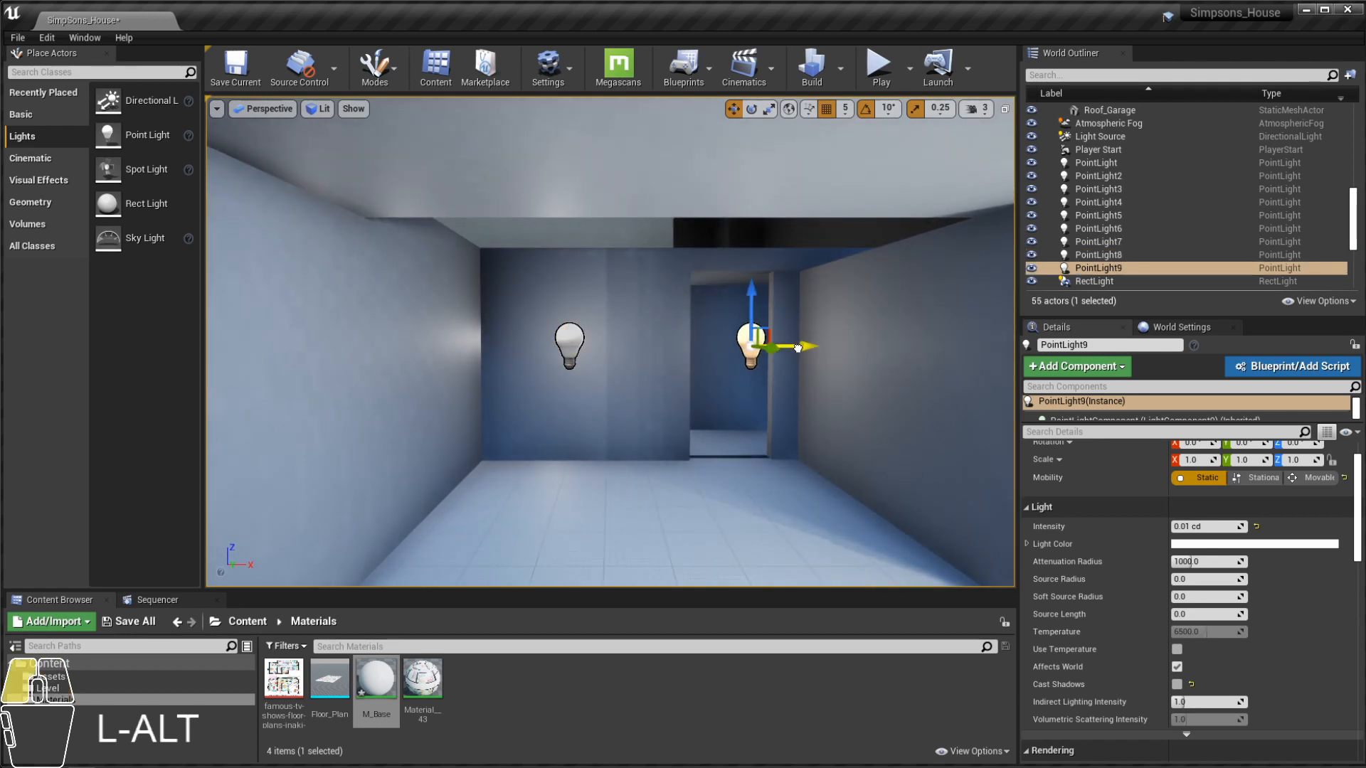
{"action": "scroll", "coordinate": [720, 402], "scroll_direction": "down", "scroll_amount": 4}
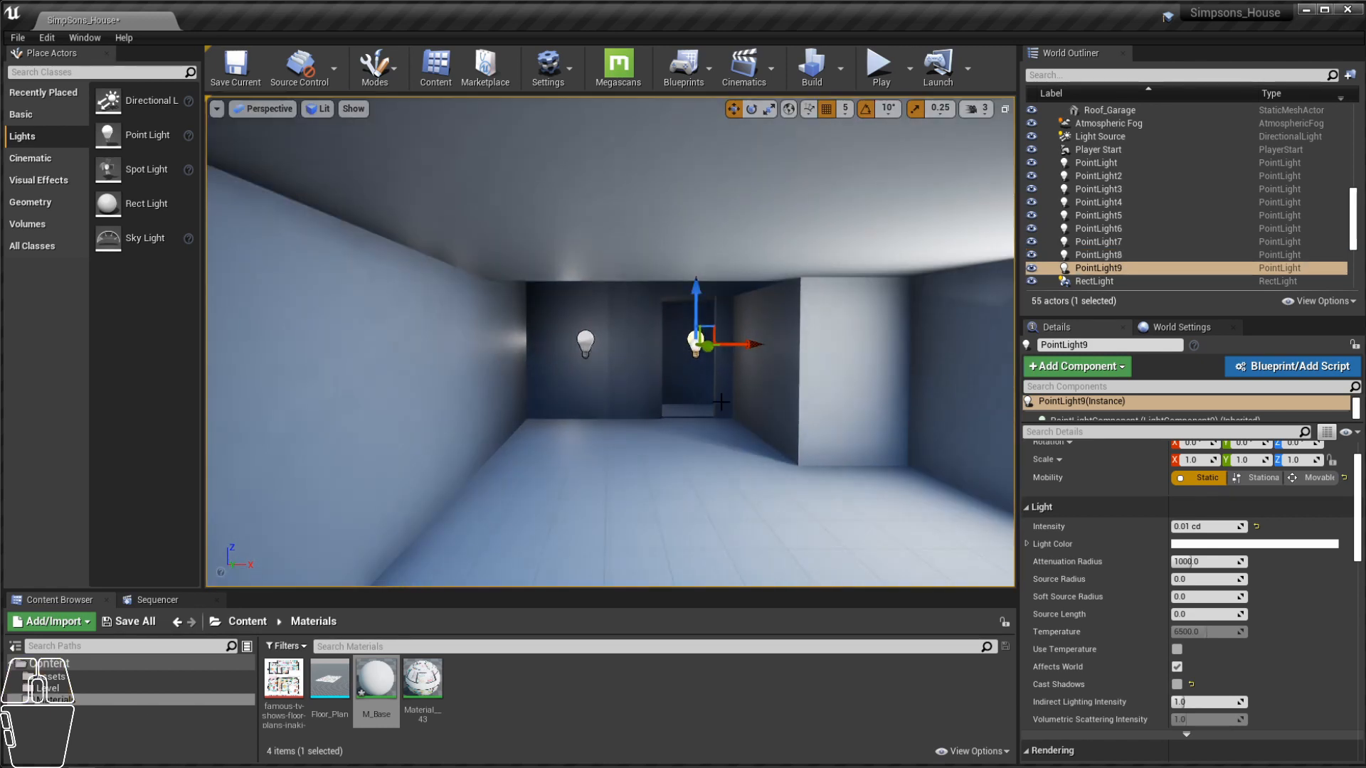
{"action": "left_click_drag", "start_coordinate": [728, 343], "coordinate": [809, 419], "text": "alt"}
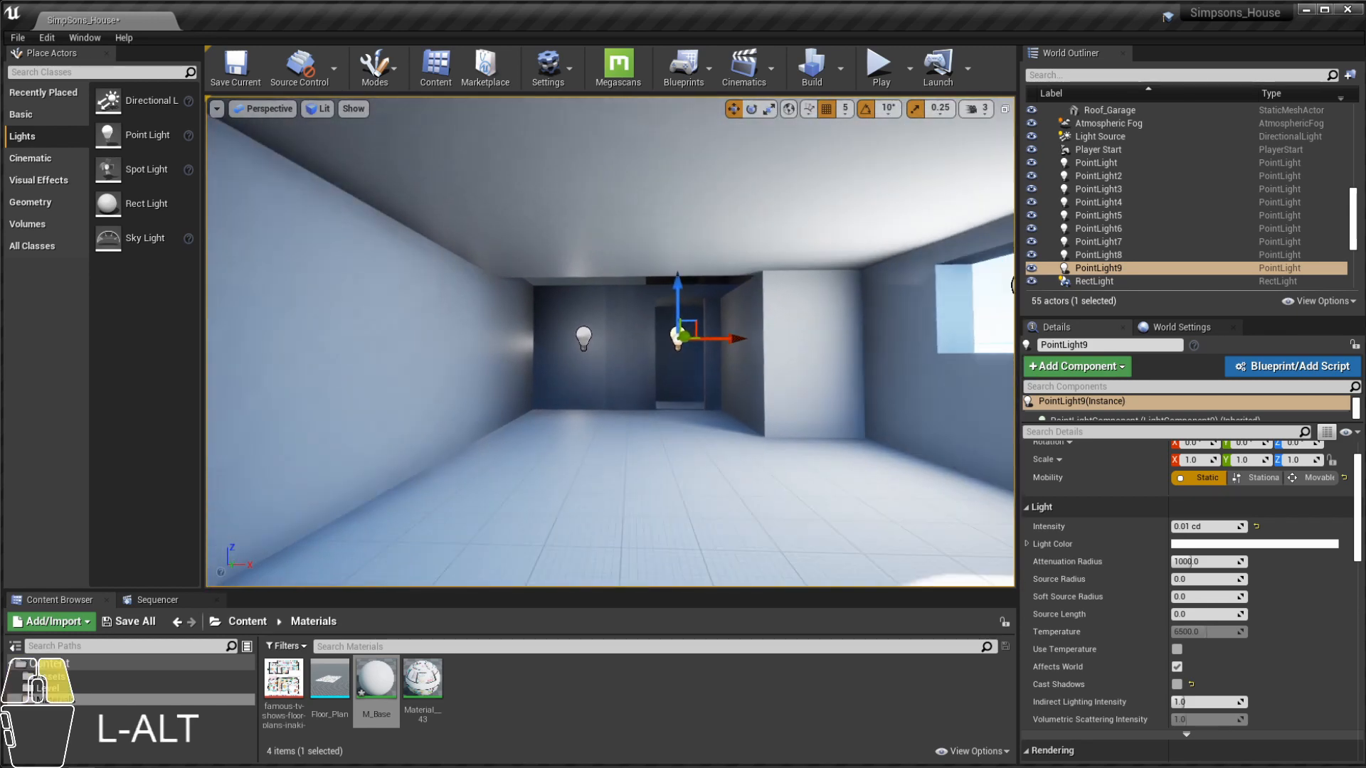
Step: Duplicate the exterior window's rect light and place the copy in the nearby exterior doorway
{"action": "left_click_drag", "start_coordinate": [521, 359], "coordinate": [522, 431], "text": "alt"}
{"action": "left_click", "coordinate": [596, 427], "text": "alt"}
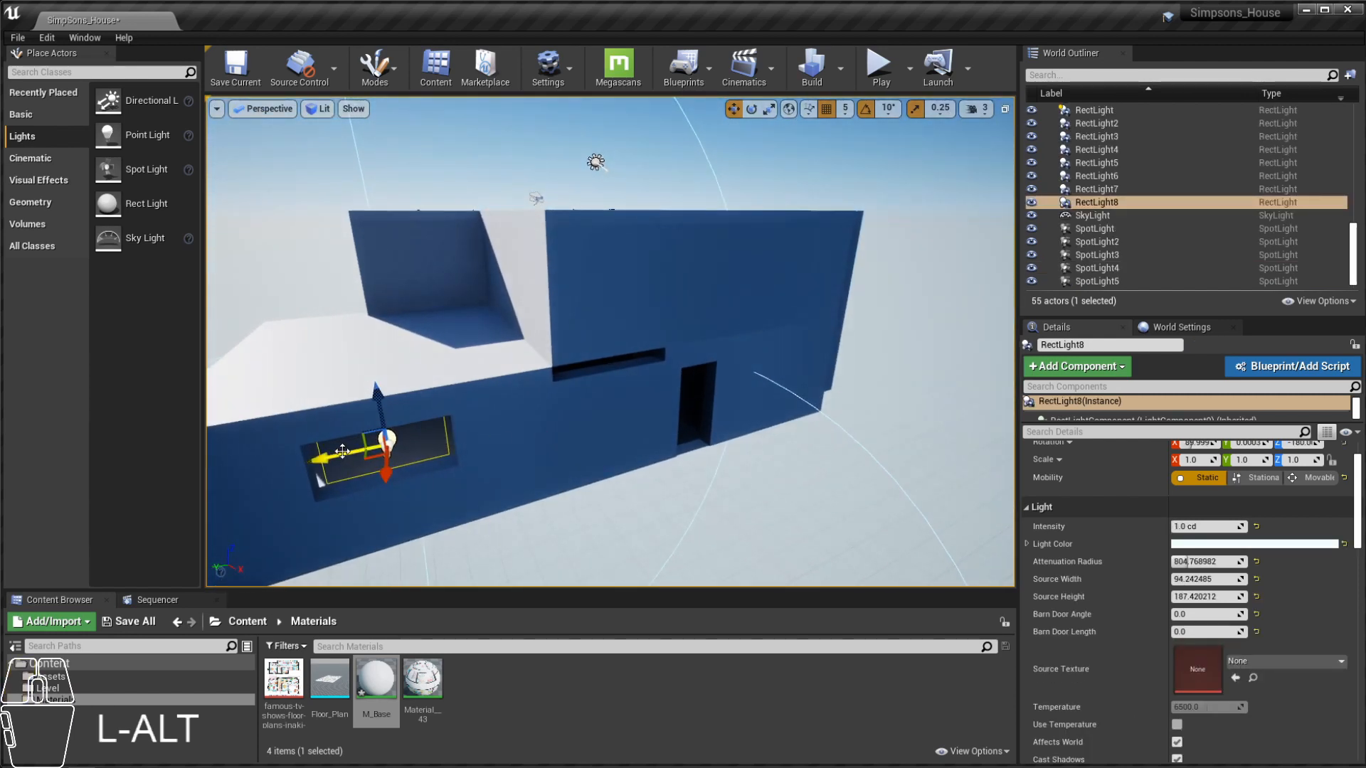
{"action": "scroll", "coordinate": [674, 386], "scroll_direction": "up", "scroll_amount": 10, "text": "alt"}
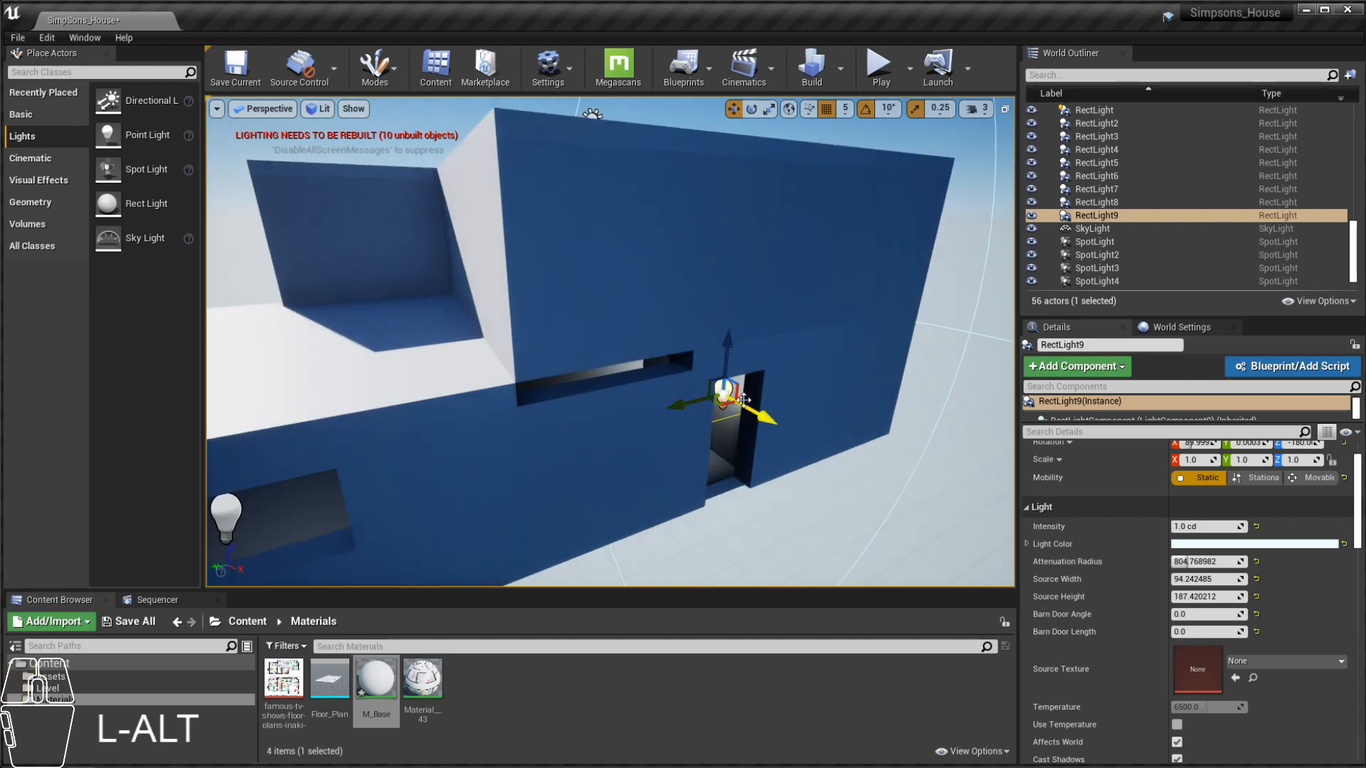
{"action": "middle_click_drag", "start_coordinate": [804, 382], "coordinate": [760, 323], "text": "alt"}
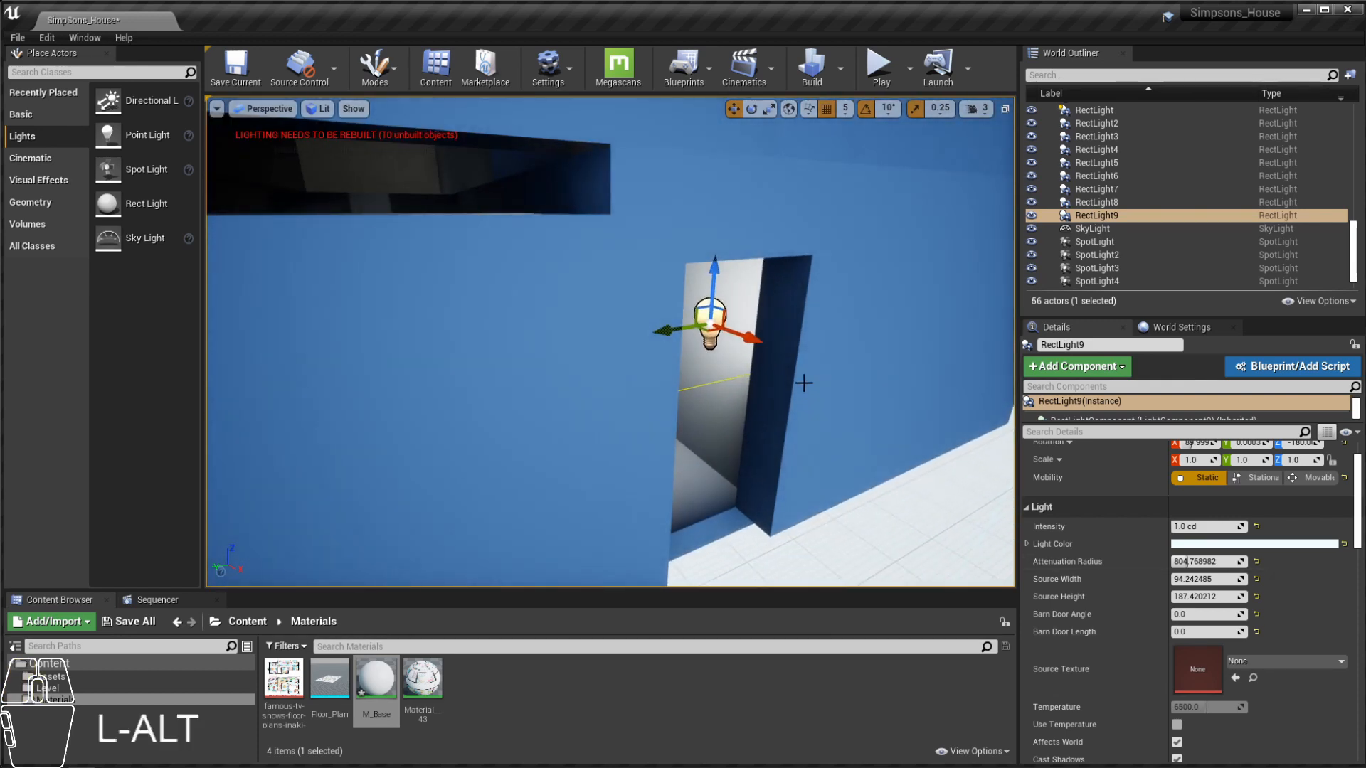
{"action": "left_click_drag", "start_coordinate": [774, 353], "coordinate": [776, 413]}
{"action": "key", "text": "f"}
Step: Resize the doorway rect light to a source width of about 204 and height of about 92, and centre it vertically in the opening
{"action": "right_click_drag", "start_coordinate": [776, 413], "coordinate": [668, 412], "text": "alt"}
{"action": "left_click_drag", "start_coordinate": [668, 412], "coordinate": [635, 535], "text": "alt"}
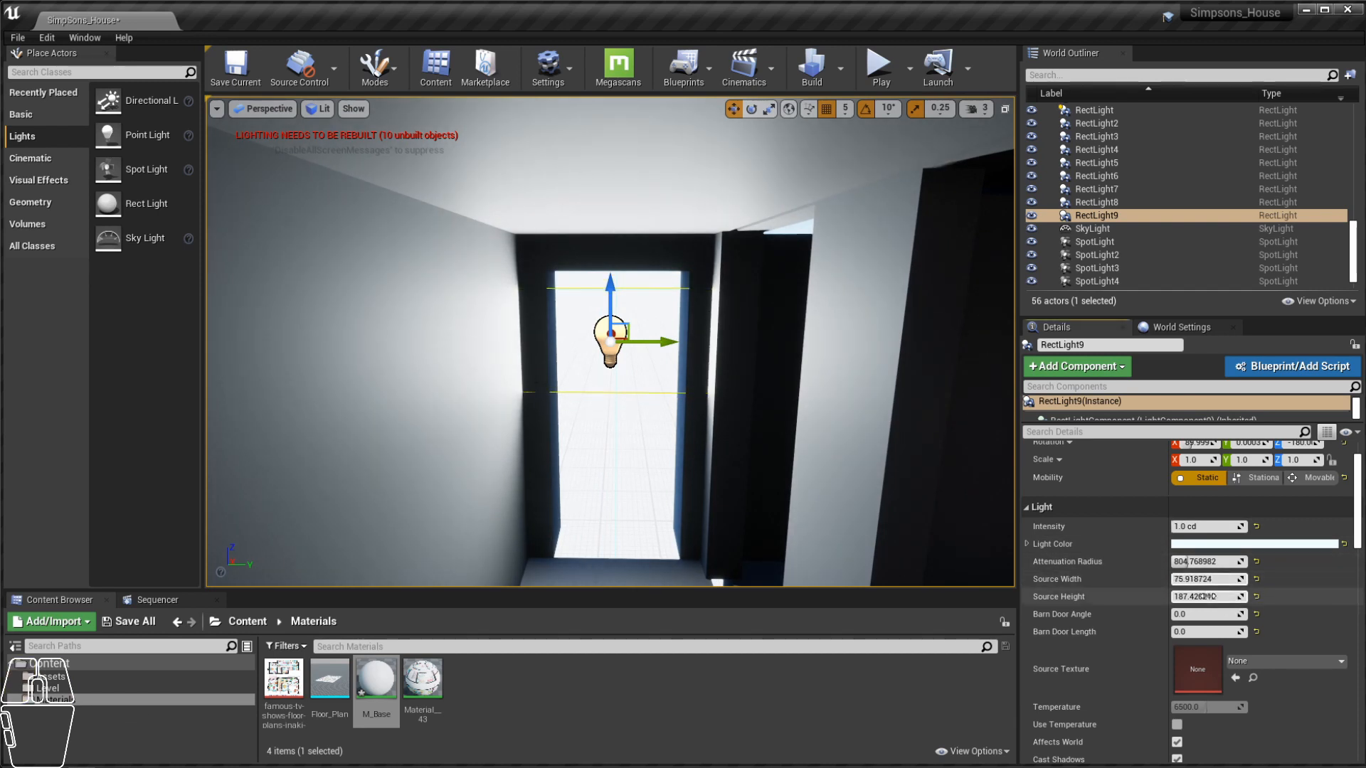
{"action": "left_click_drag", "start_coordinate": [1213, 597], "coordinate": [1195, 597]}
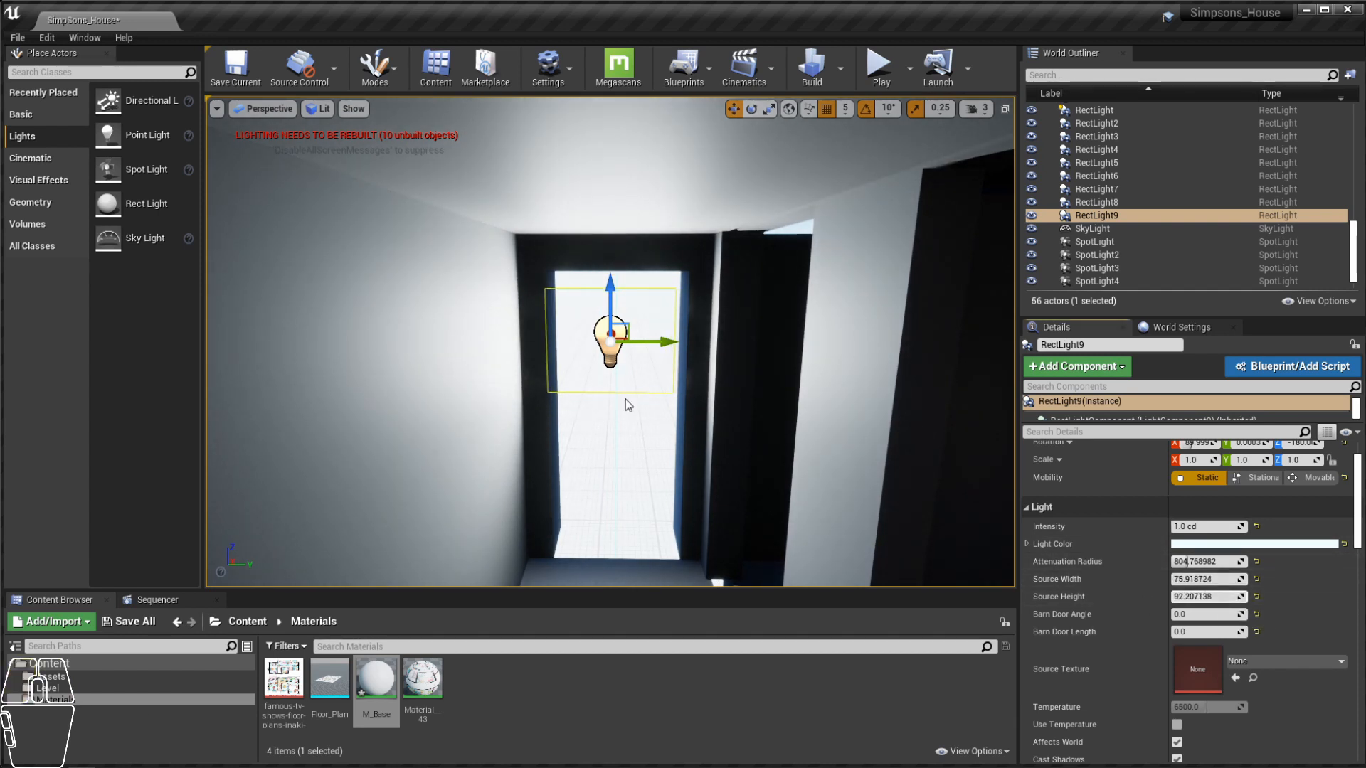
{"action": "left_click_drag", "start_coordinate": [613, 287], "coordinate": [765, 488]}
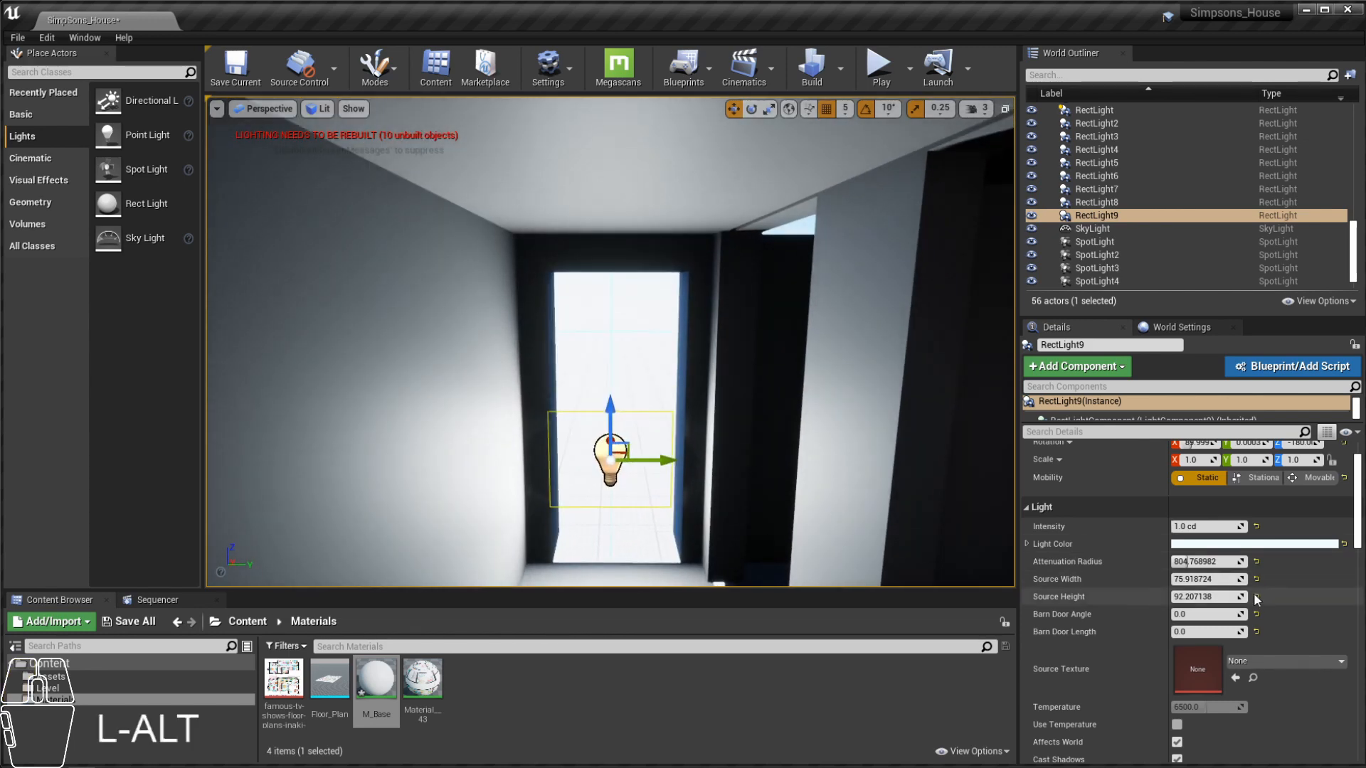
{"action": "left_click_drag", "start_coordinate": [1202, 579], "coordinate": [1220, 579]}
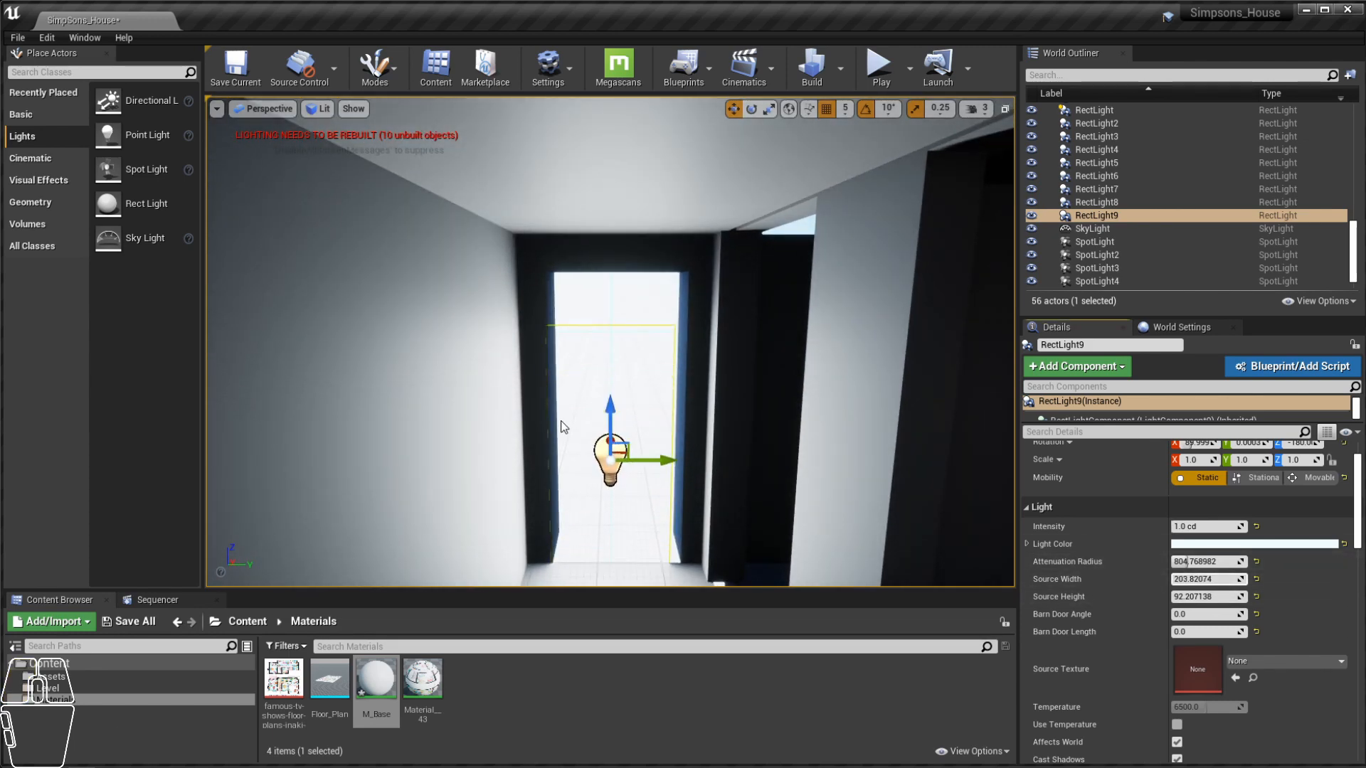
{"action": "left_click_drag", "start_coordinate": [601, 406], "coordinate": [615, 364]}
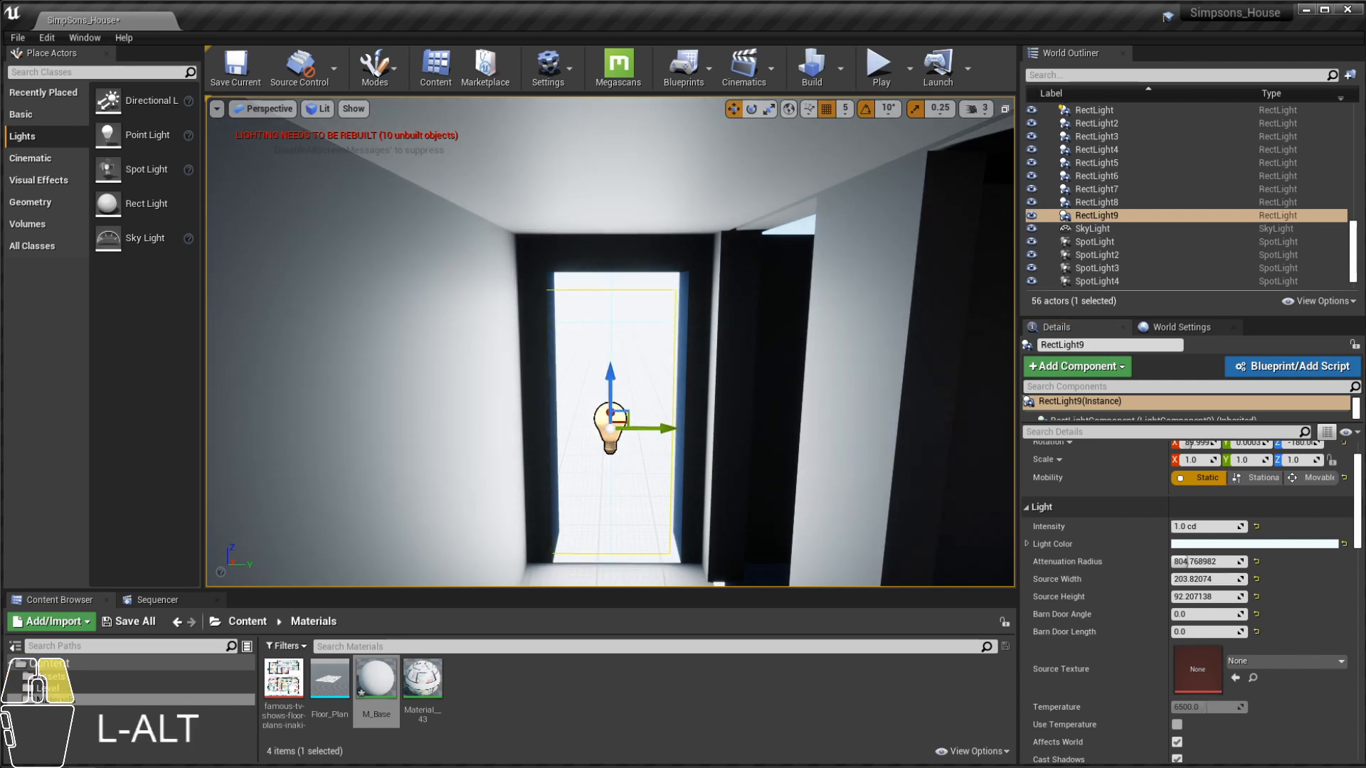
Step: Hide the house's main roof to expose the upstairs rooms
{"action": "right_click_drag", "start_coordinate": [640, 356], "coordinate": [592, 447], "text": "alt"}
{"action": "left_click_drag", "start_coordinate": [722, 411], "coordinate": [762, 340], "text": "alt"}
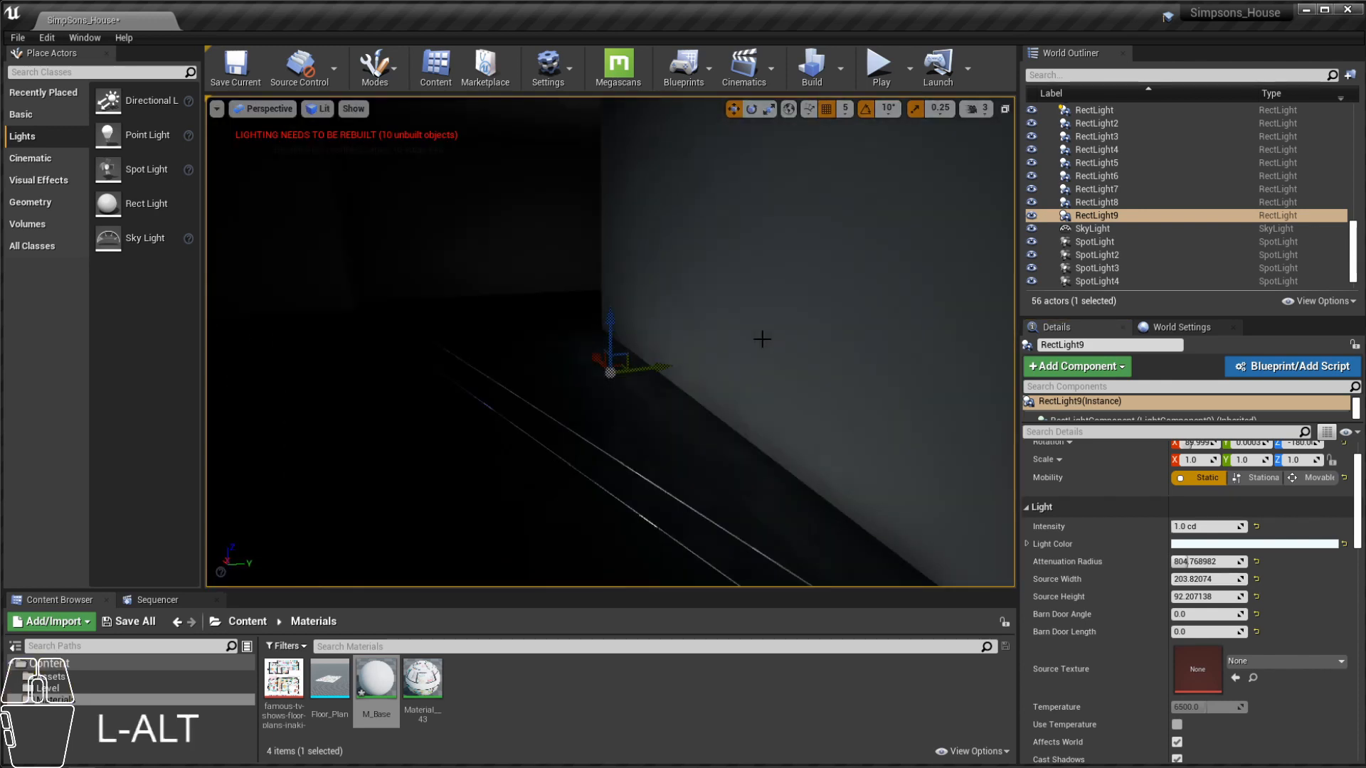
{"action": "key", "text": "f"}
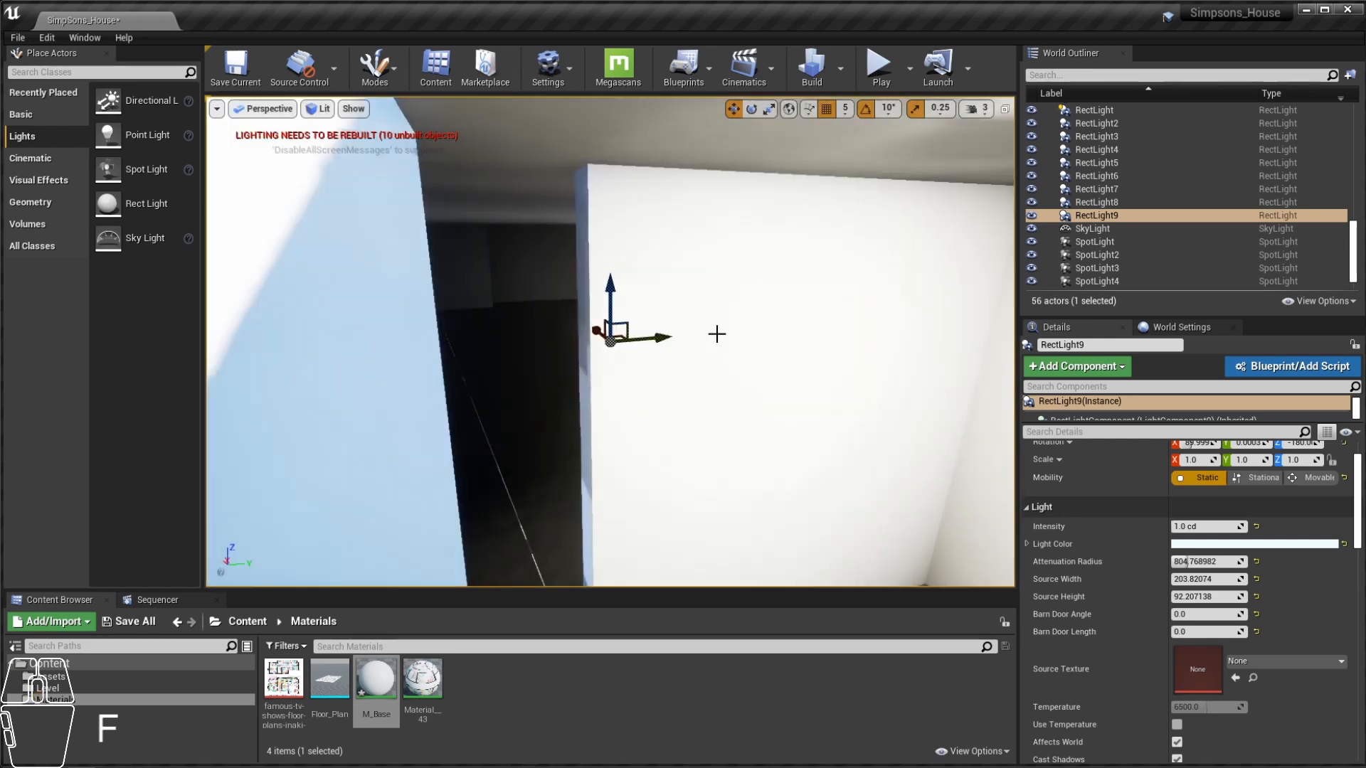
{"action": "scroll", "coordinate": [716, 334], "scroll_direction": "down", "scroll_amount": 10}
{"action": "left_click_drag", "start_coordinate": [818, 381], "coordinate": [689, 452], "text": "alt"}
{"action": "right_click_drag", "start_coordinate": [689, 451], "coordinate": [711, 434], "text": "alt"}
{"action": "scroll", "coordinate": [603, 363], "scroll_direction": "up", "scroll_amount": 4, "text": "alt"}
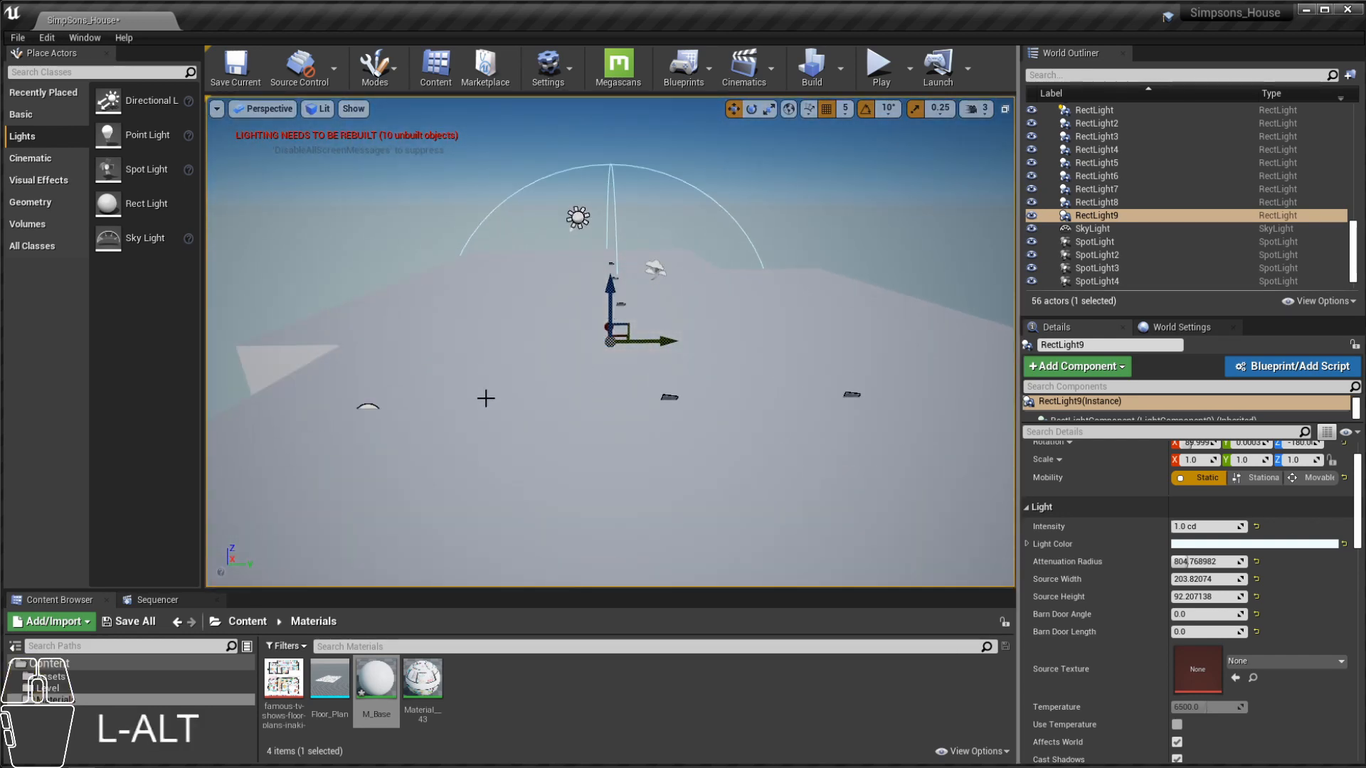
{"action": "mouse_move", "coordinate": [484, 396]}
{"action": "left_mouse_down", "text": "alt"}
{"action": "mouse_move", "coordinate": [683, 284]}
{"action": "mouse_move", "coordinate": [491, 398]}
{"action": "left_mouse_up", "text": "alt"}
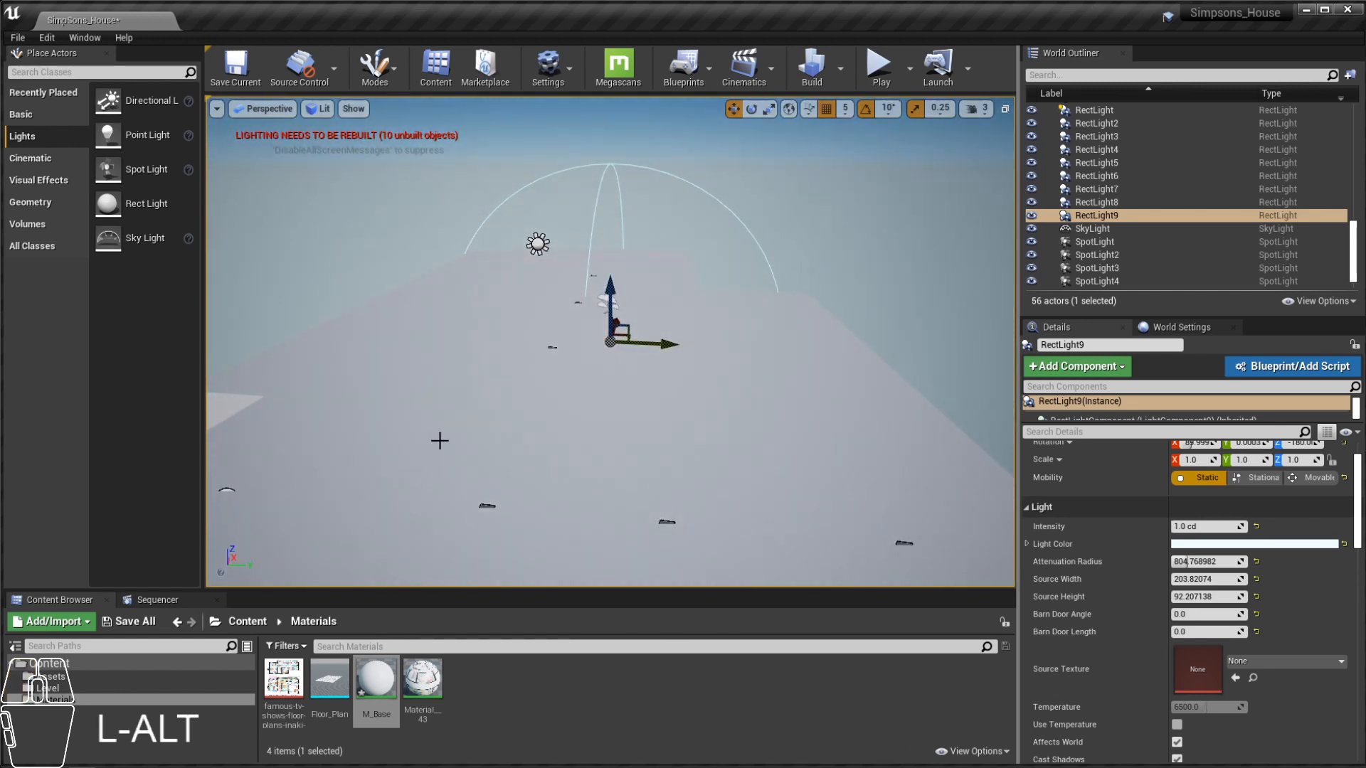
{"action": "left_click", "coordinate": [452, 418]}
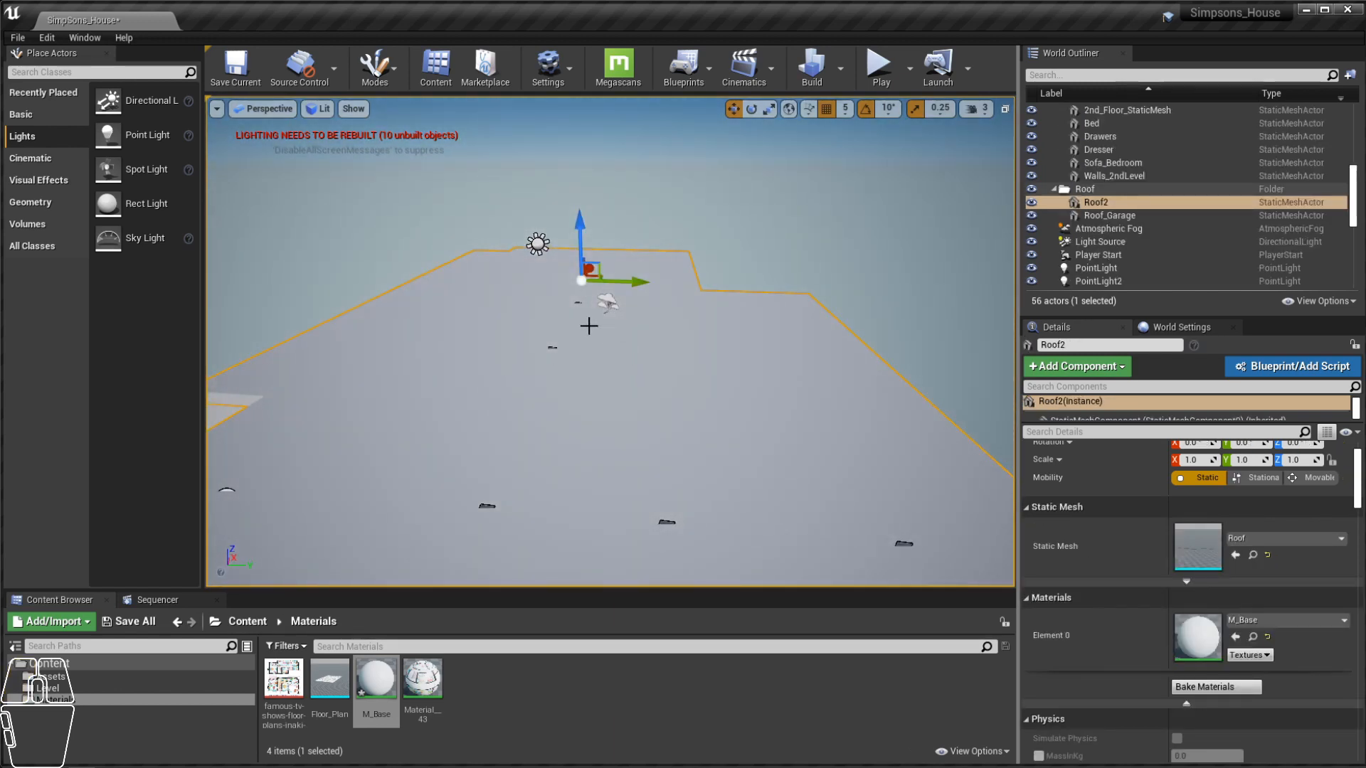
{"action": "key", "text": "h"}
Step: Duplicate the furnished ground-floor room's 0.1 cd point light and move the copy up into the upstairs bedroom
{"action": "left_click", "coordinate": [661, 543]}
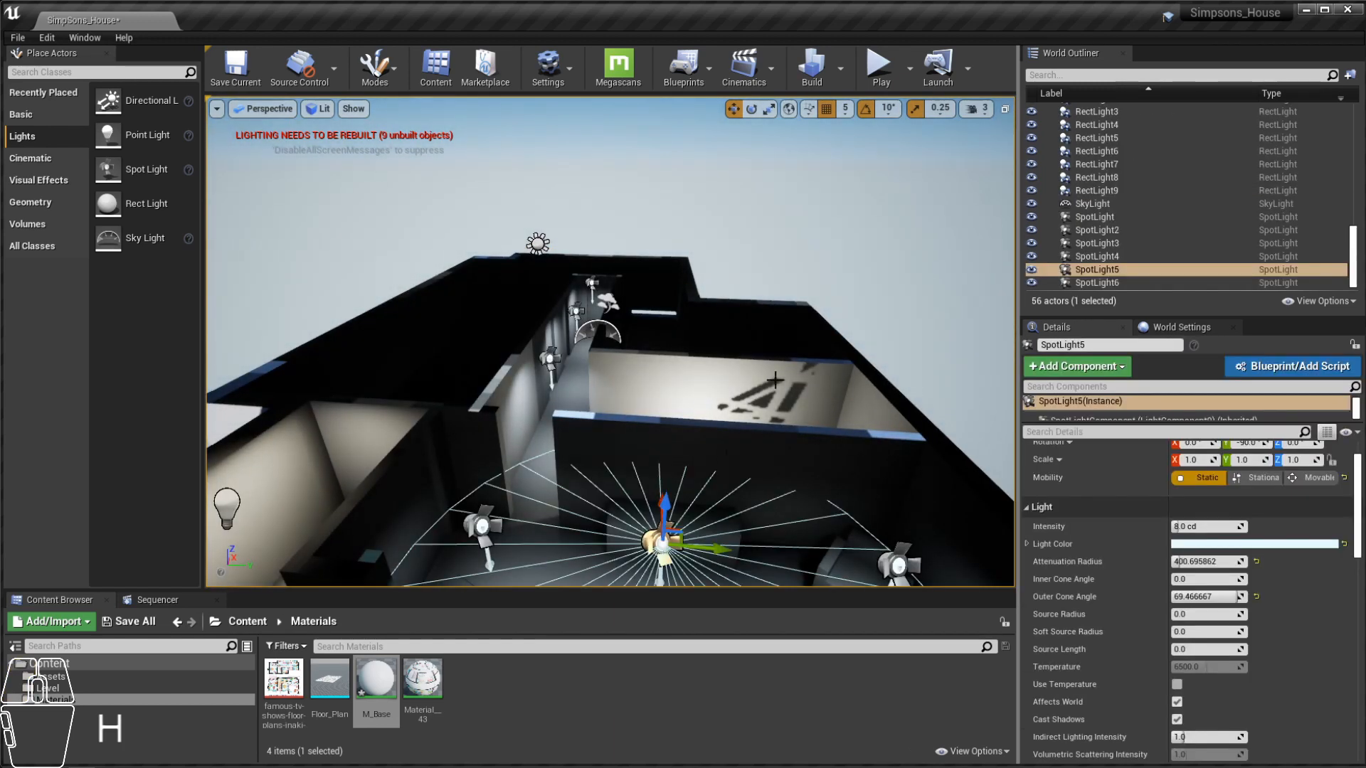
{"action": "left_click_drag", "start_coordinate": [661, 542], "coordinate": [347, 483], "text": "alt"}
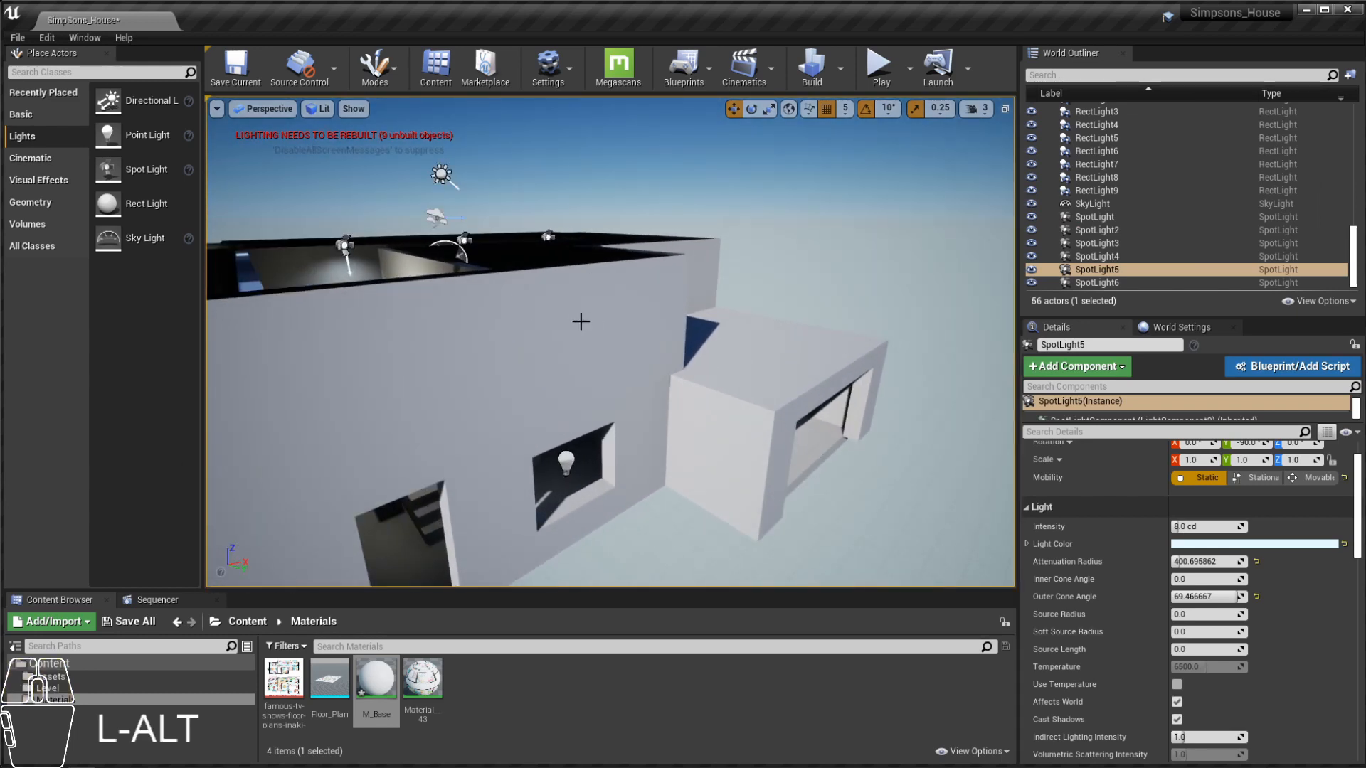
{"action": "left_click_drag", "start_coordinate": [489, 319], "coordinate": [420, 377], "text": "alt"}
{"action": "key", "text": "a"}
{"action": "right_click_drag", "start_coordinate": [420, 377], "coordinate": [469, 359]}
{"action": "key", "text": "w"}
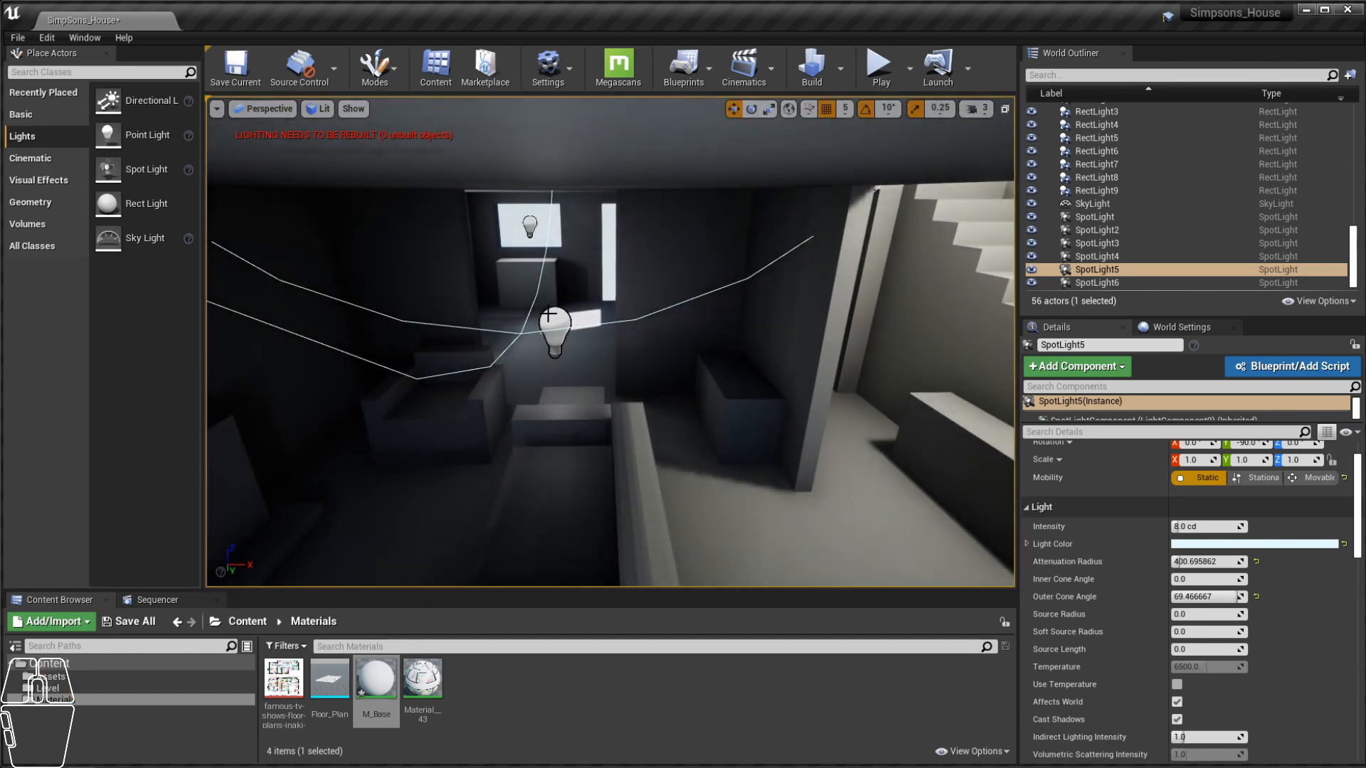
{"action": "left_click", "coordinate": [567, 309]}
{"action": "left_click_drag", "start_coordinate": [569, 308], "coordinate": [359, 269], "text": "alt"}
{"action": "key", "text": "f"}
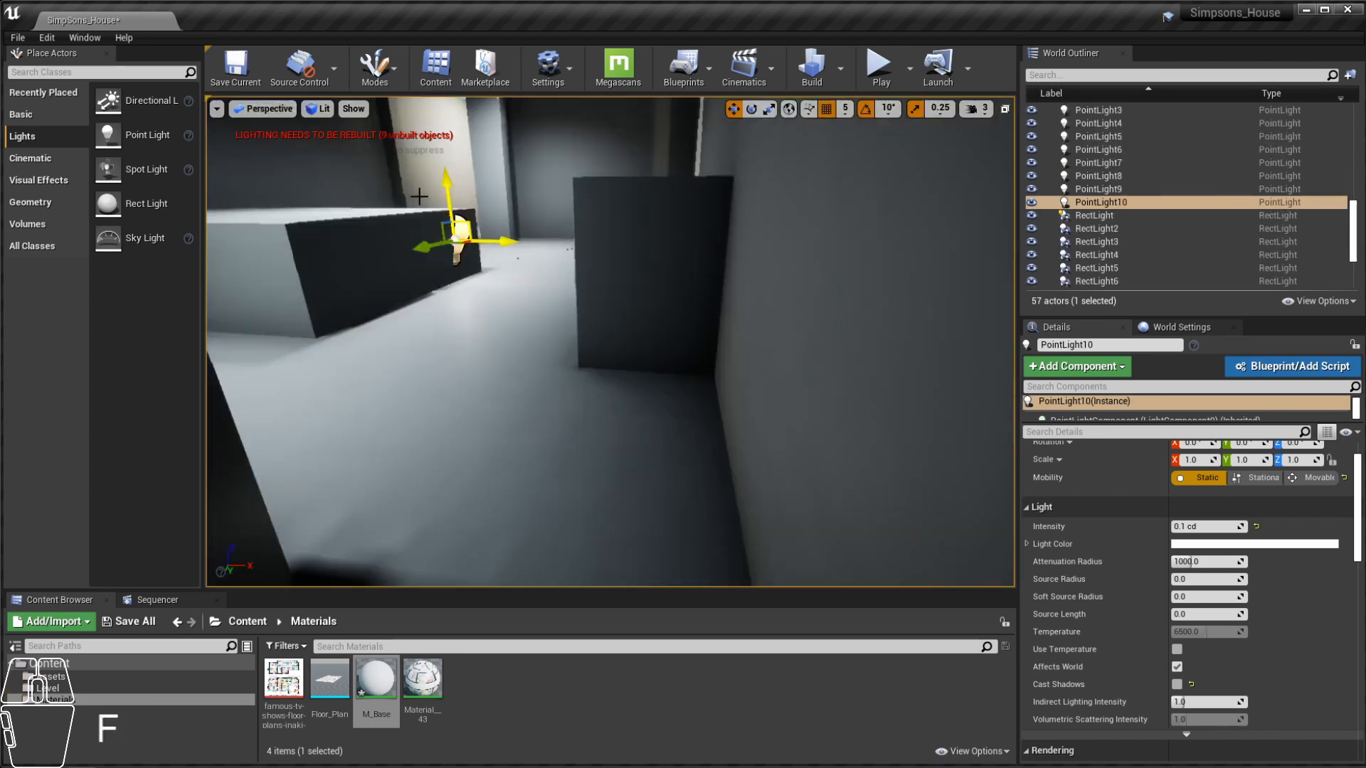
{"action": "left_click_drag", "start_coordinate": [612, 123], "coordinate": [612, 112]}
{"action": "left_click_drag", "start_coordinate": [821, 297], "coordinate": [989, 313], "text": "alt"}
{"action": "right_click_drag", "start_coordinate": [821, 297], "coordinate": [698, 274], "text": "alt"}
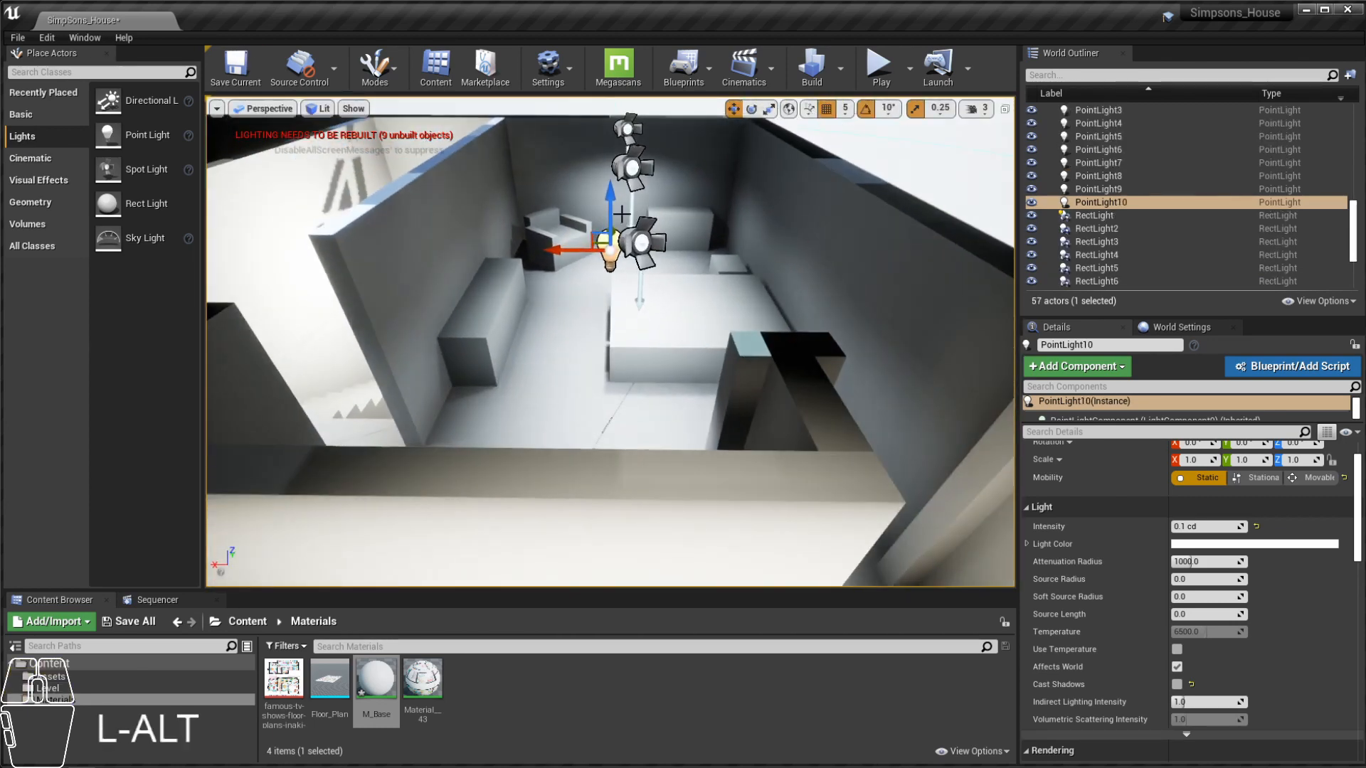
Step: Duplicate the bedroom point light across the room's width and lower both lights slightly
{"action": "left_click_drag", "start_coordinate": [569, 250], "coordinate": [803, 246]}
{"action": "left_click_drag", "start_coordinate": [556, 206], "coordinate": [527, 235], "text": "alt"}
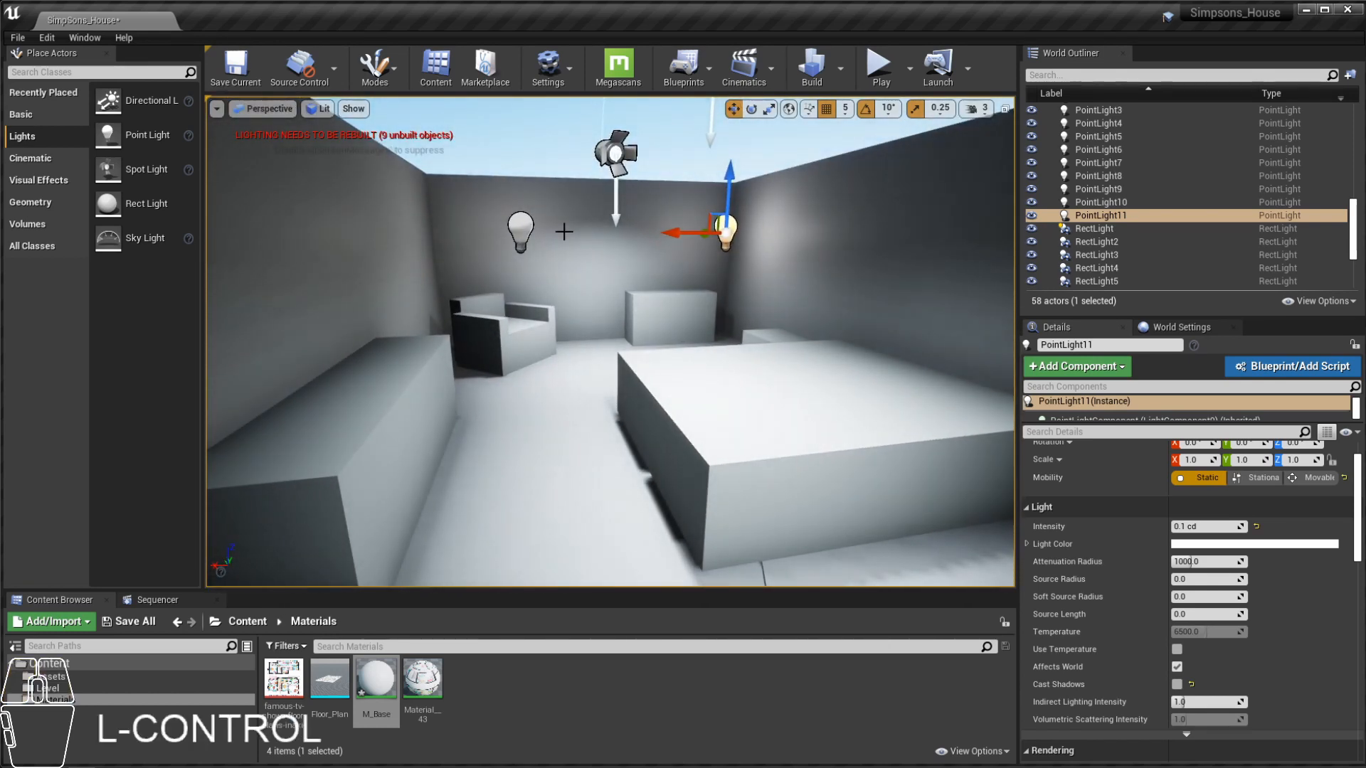
{"action": "left_click", "coordinate": [529, 222], "text": "ctrl"}
{"action": "left_click_drag", "start_coordinate": [581, 199], "coordinate": [557, 221], "text": "ctrl"}
Step: Adjust the positions of the two bedroom point lights, one beside the drawers and the other above the armchair
{"action": "left_click", "coordinate": [726, 243]}
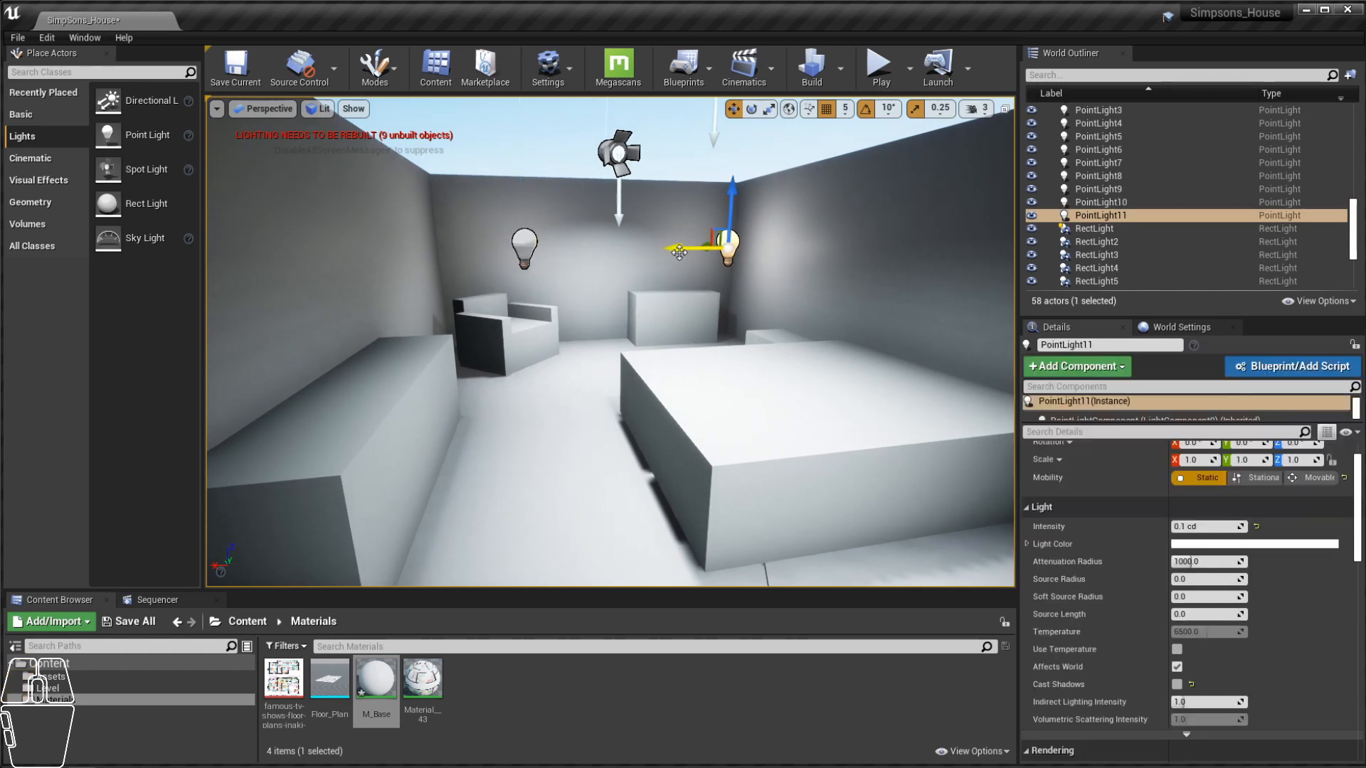
{"action": "left_click_drag", "start_coordinate": [672, 247], "coordinate": [846, 338]}
{"action": "right_click_drag", "start_coordinate": [640, 255], "coordinate": [587, 255], "text": "alt"}
{"action": "left_click_drag", "start_coordinate": [641, 255], "coordinate": [619, 249], "text": "alt"}
{"action": "left_click_drag", "start_coordinate": [386, 197], "coordinate": [355, 196], "text": "alt"}
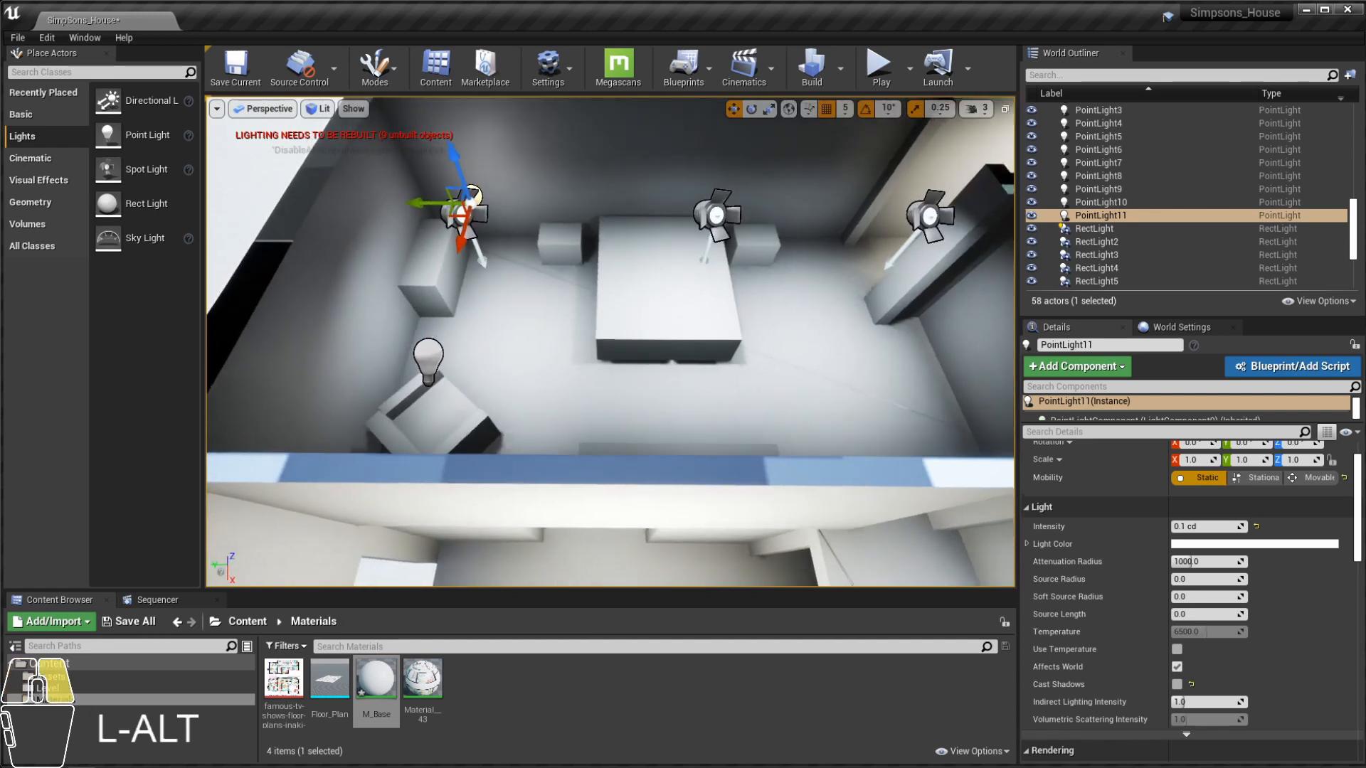
{"action": "right_click_drag", "start_coordinate": [385, 197], "coordinate": [356, 197], "text": "alt"}
{"action": "left_click_drag", "start_coordinate": [456, 222], "coordinate": [488, 274]}
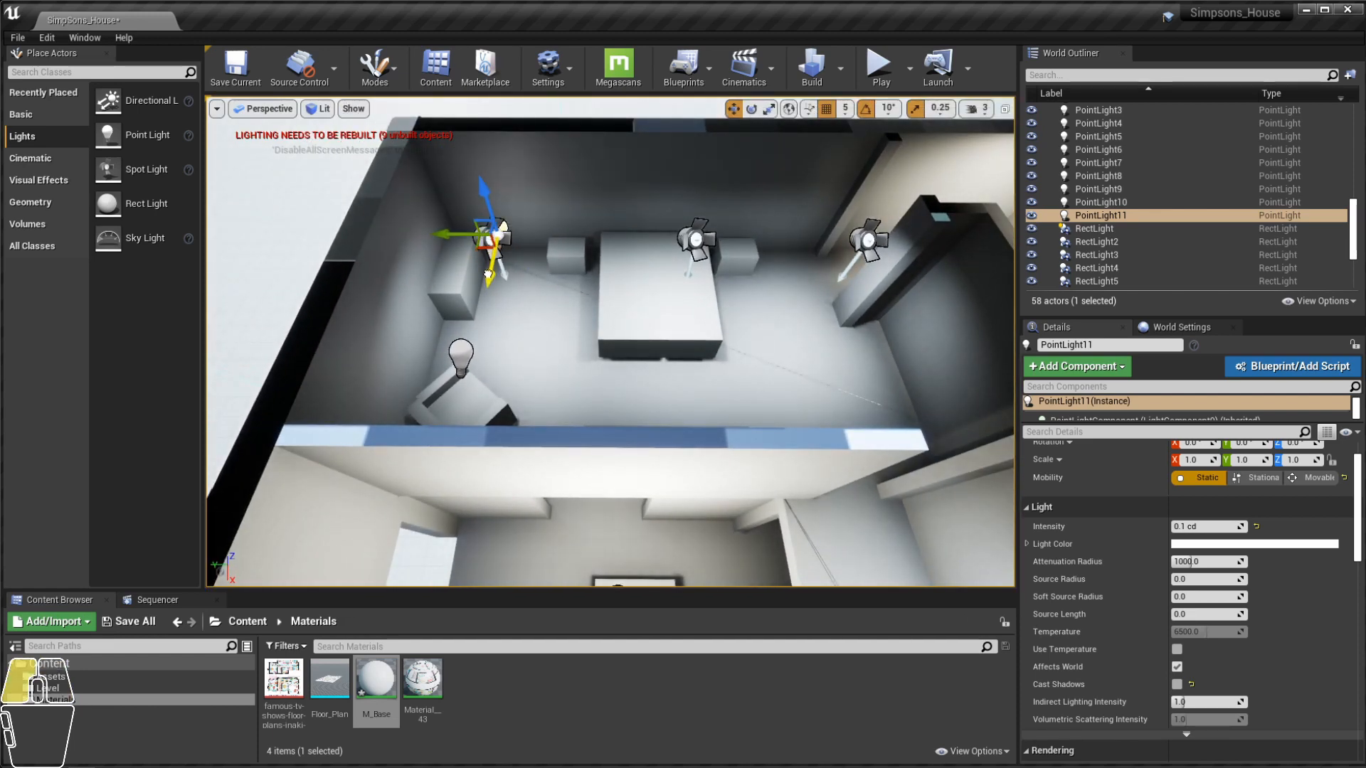
{"action": "left_click", "coordinate": [463, 353]}
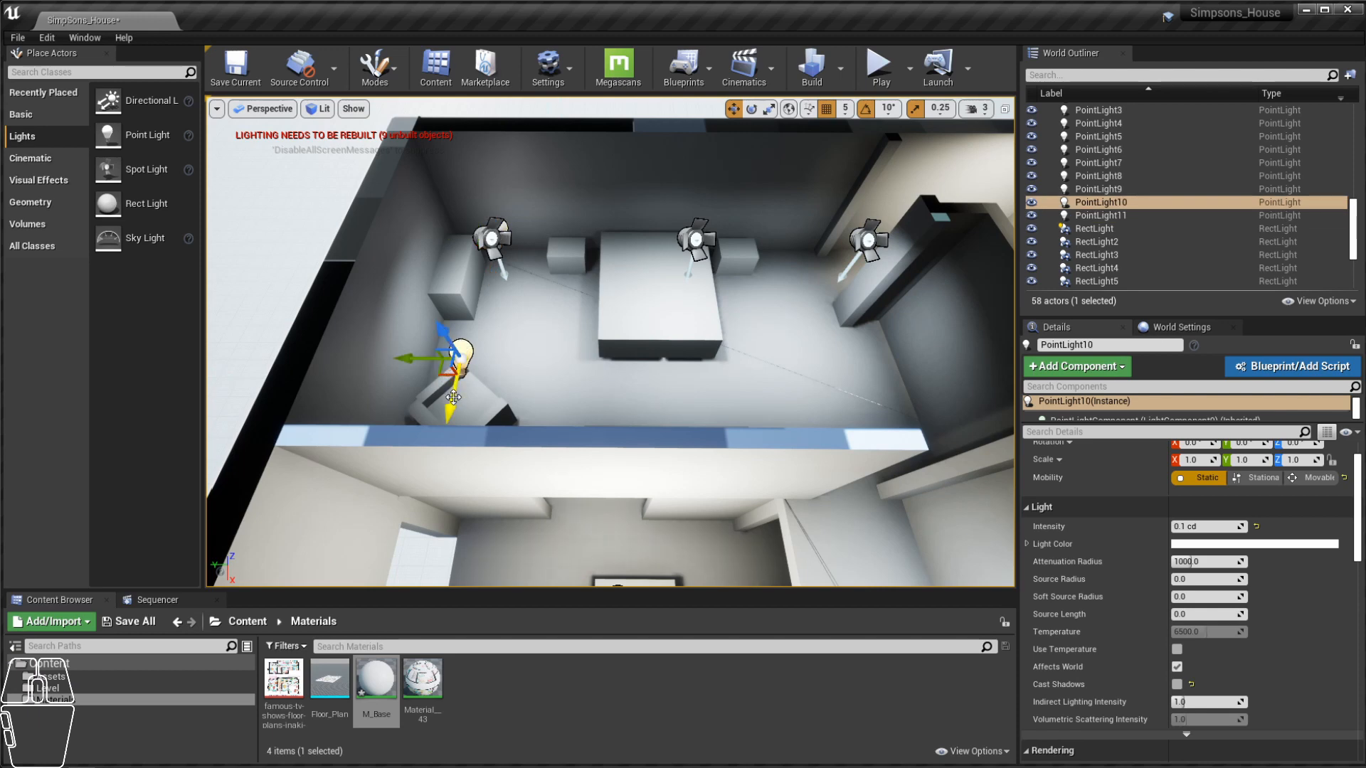
{"action": "left_click_drag", "start_coordinate": [453, 397], "coordinate": [455, 388]}
Step: Duplicate the two point lights along the bedroom's length to form two rows of three lights
{"action": "right_click_drag", "start_coordinate": [455, 388], "coordinate": [434, 398], "text": "alt"}
{"action": "left_click_drag", "start_coordinate": [456, 389], "coordinate": [491, 434], "text": "alt"}
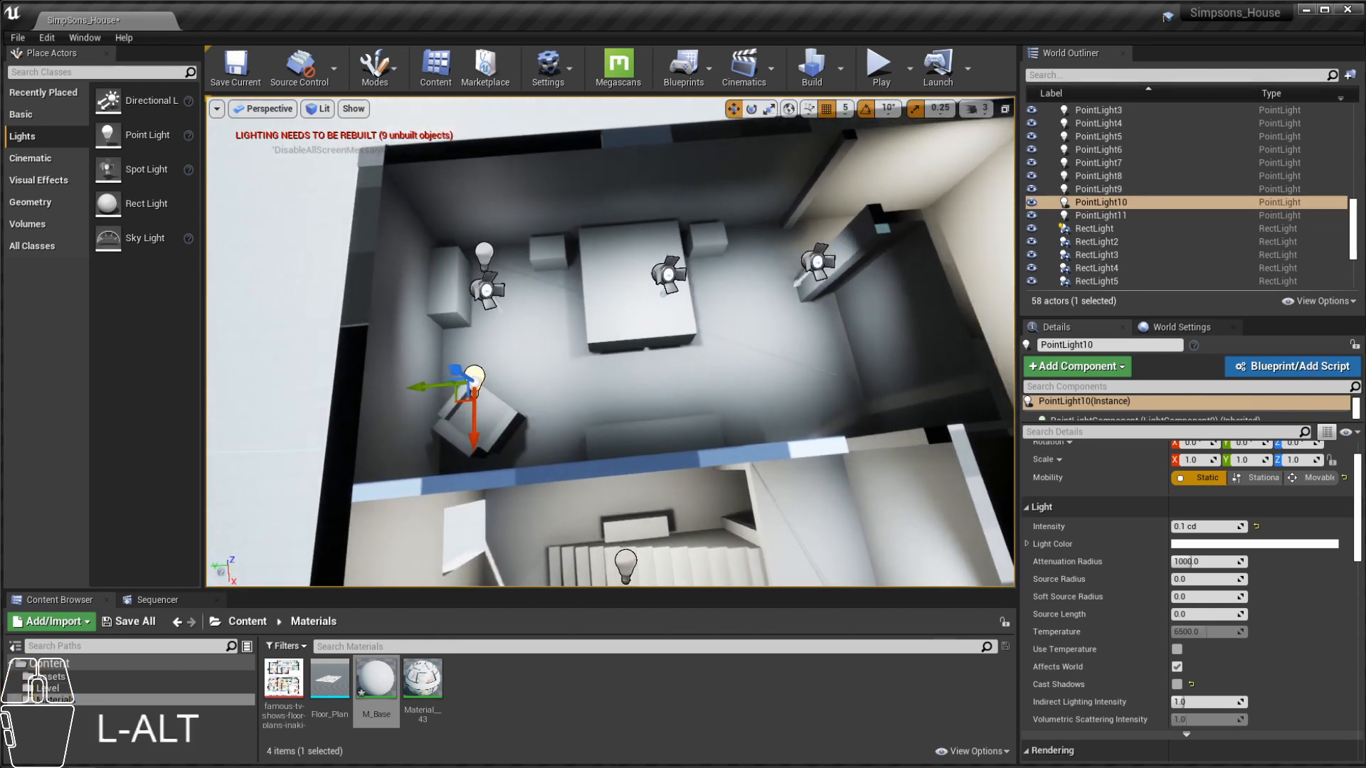
{"action": "left_click_drag", "start_coordinate": [424, 382], "coordinate": [792, 352], "text": "alt"}
{"action": "left_click", "coordinate": [484, 255]}
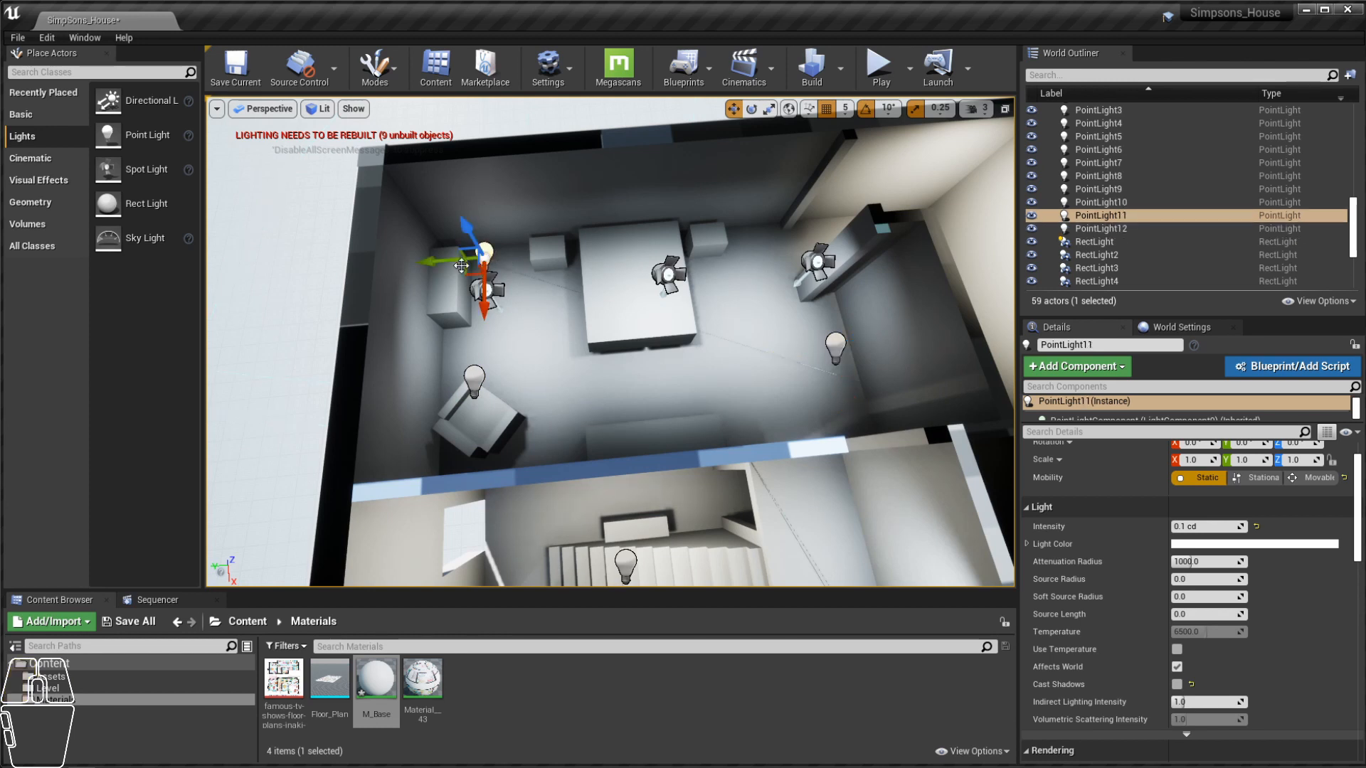
{"action": "left_click_drag", "start_coordinate": [448, 266], "coordinate": [590, 250], "text": "alt"}
{"action": "left_click_drag", "start_coordinate": [590, 251], "coordinate": [776, 335], "text": "alt"}
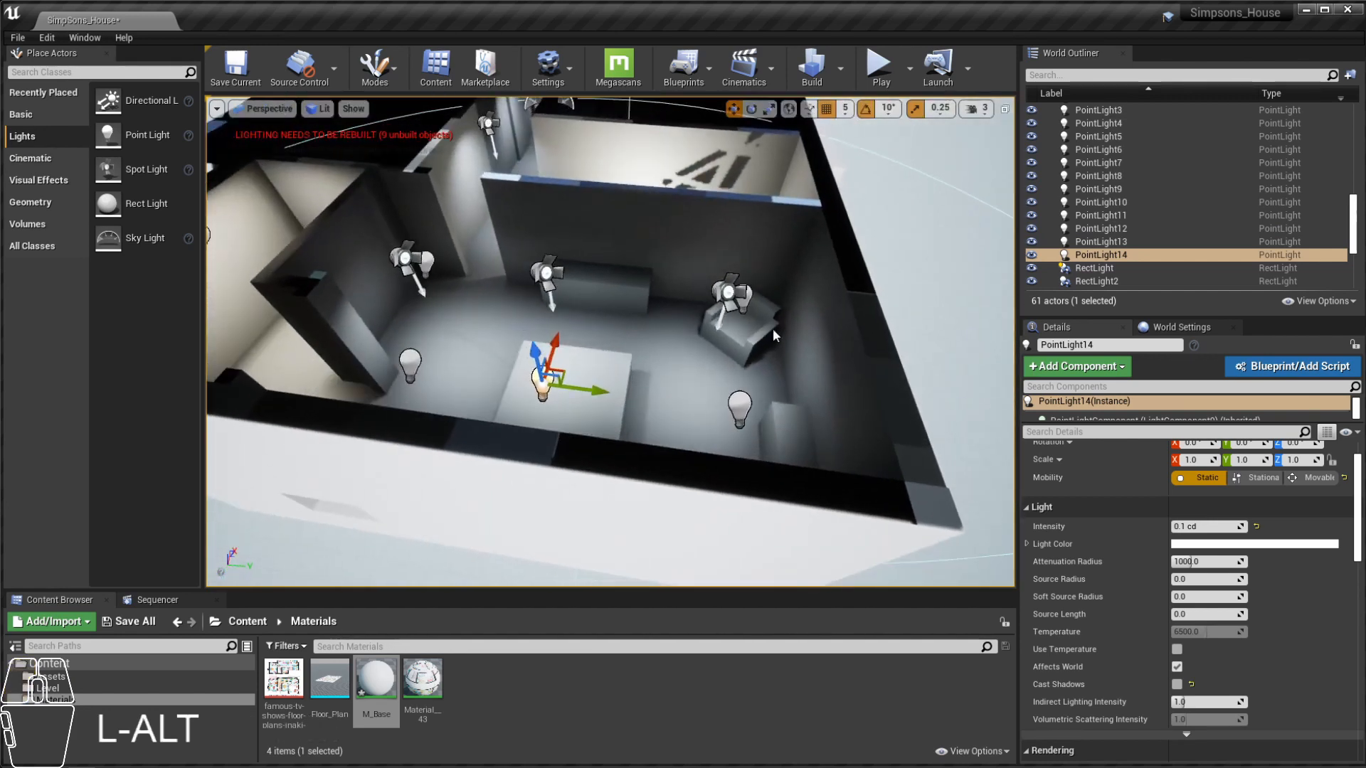
{"action": "left_click", "coordinate": [446, 265]}
{"action": "left_click_drag", "start_coordinate": [463, 269], "coordinate": [619, 284], "text": "alt"}
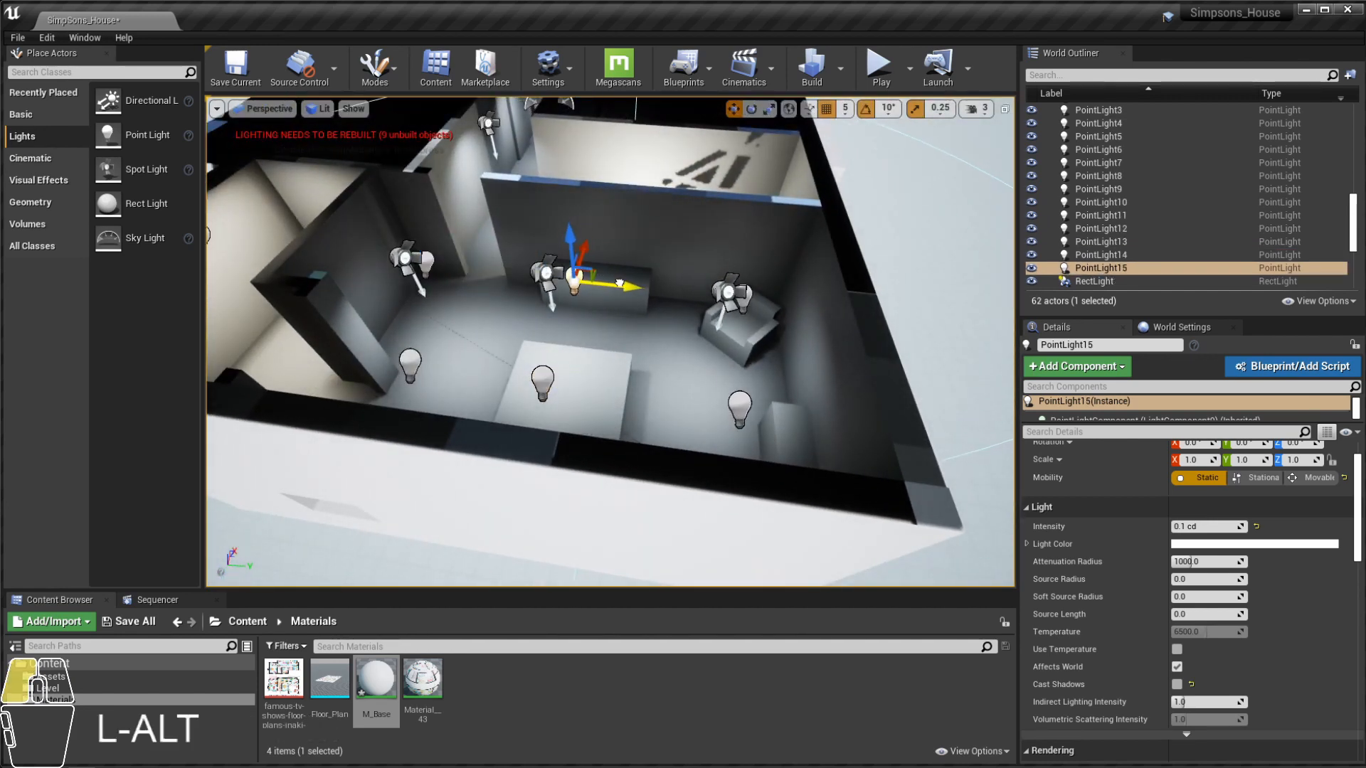
Step: Unhide the main roof so the house is closed again
{"action": "left_click_drag", "start_coordinate": [726, 185], "coordinate": [527, 185], "text": "alt"}
{"action": "scroll", "coordinate": [725, 185], "scroll_direction": "down", "scroll_amount": 4, "text": "alt"}
{"action": "middle_click_drag", "start_coordinate": [726, 185], "coordinate": [572, 264], "text": "alt"}
{"action": "scroll", "coordinate": [634, 282], "scroll_direction": "up", "scroll_amount": 3, "text": "alt"}
{"action": "left_click_drag", "start_coordinate": [633, 283], "coordinate": [818, 286], "text": "alt"}
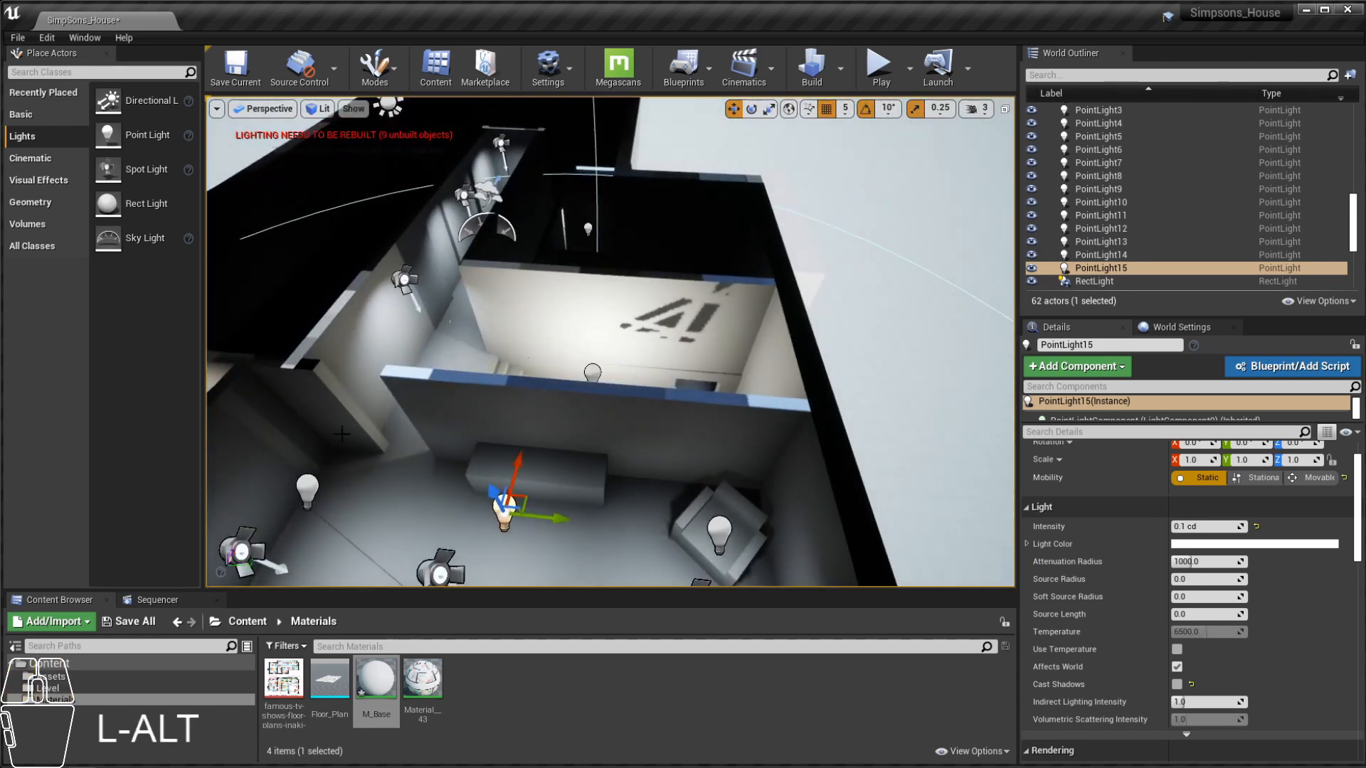
{"action": "left_click", "coordinate": [311, 481], "text": "alt"}
{"action": "left_click_drag", "start_coordinate": [427, 426], "coordinate": [398, 377], "text": "alt"}
{"action": "scroll", "coordinate": [566, 225], "scroll_direction": "down", "scroll_amount": 6, "text": "alt"}
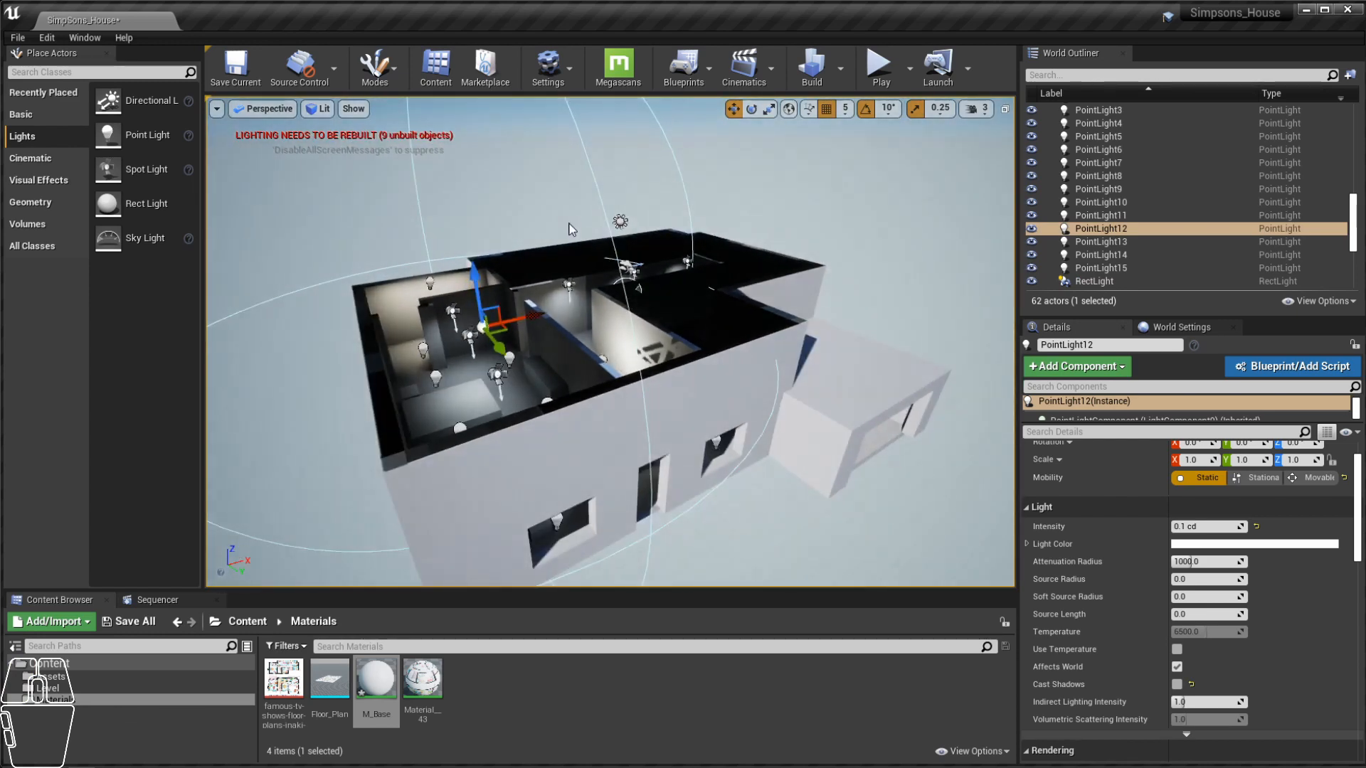
{"action": "key", "text": "ctrl+h"}
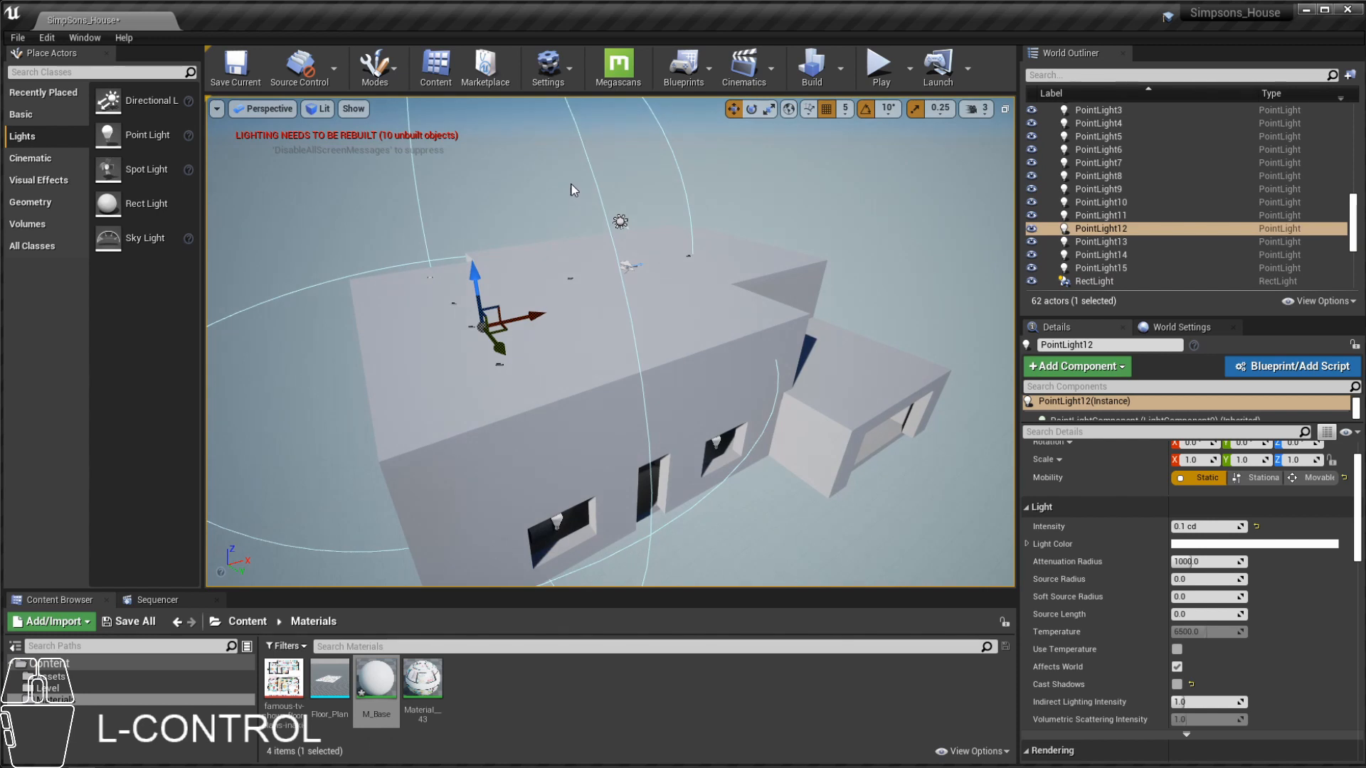
Step: Build only the lighting for the level
{"action": "left_click_drag", "start_coordinate": [676, 265], "coordinate": [680, 234], "text": "alt"}
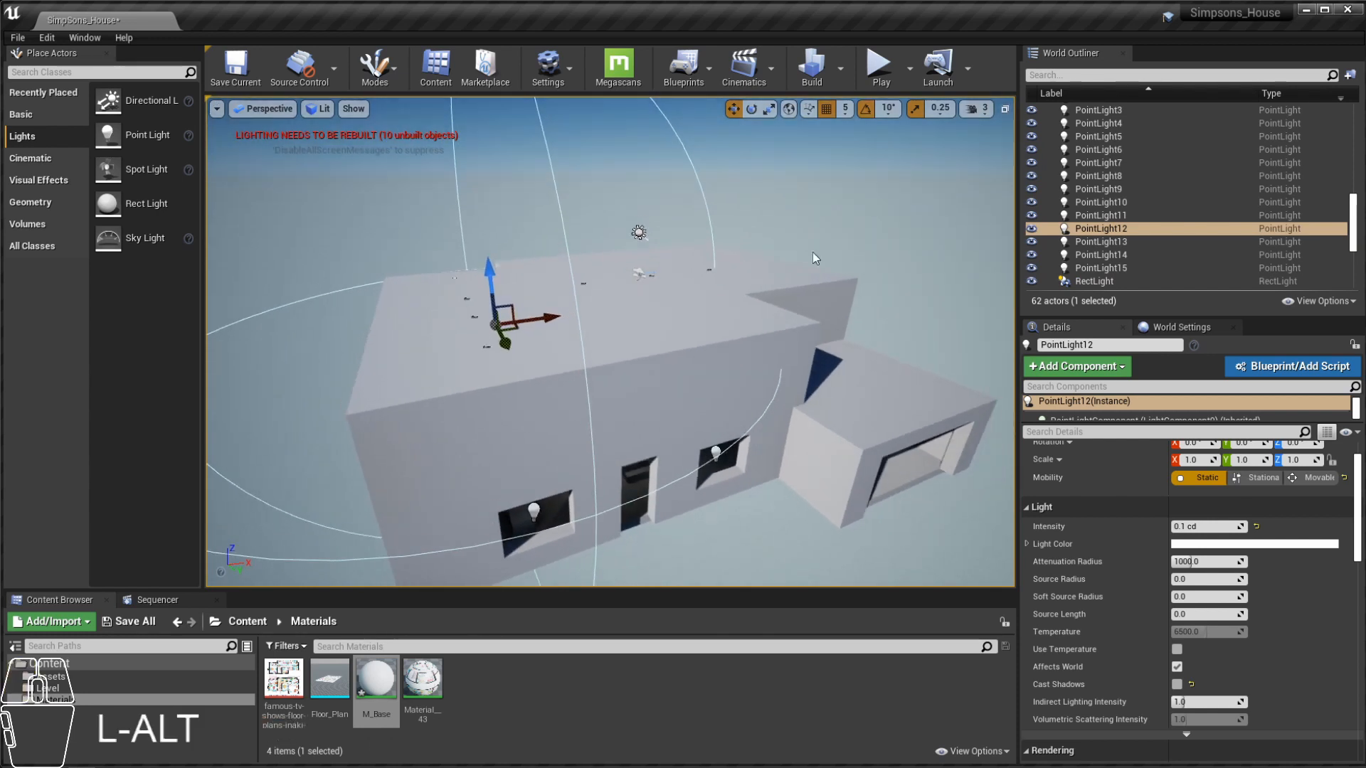
{"action": "middle_click_drag", "start_coordinate": [680, 235], "coordinate": [675, 226], "text": "alt"}
{"action": "left_click_drag", "start_coordinate": [704, 280], "coordinate": [702, 249], "text": "alt"}
{"action": "left_click_drag", "start_coordinate": [791, 316], "coordinate": [717, 306], "text": "alt"}
{"action": "left_click_drag", "start_coordinate": [512, 195], "coordinate": [493, 194], "text": "alt"}
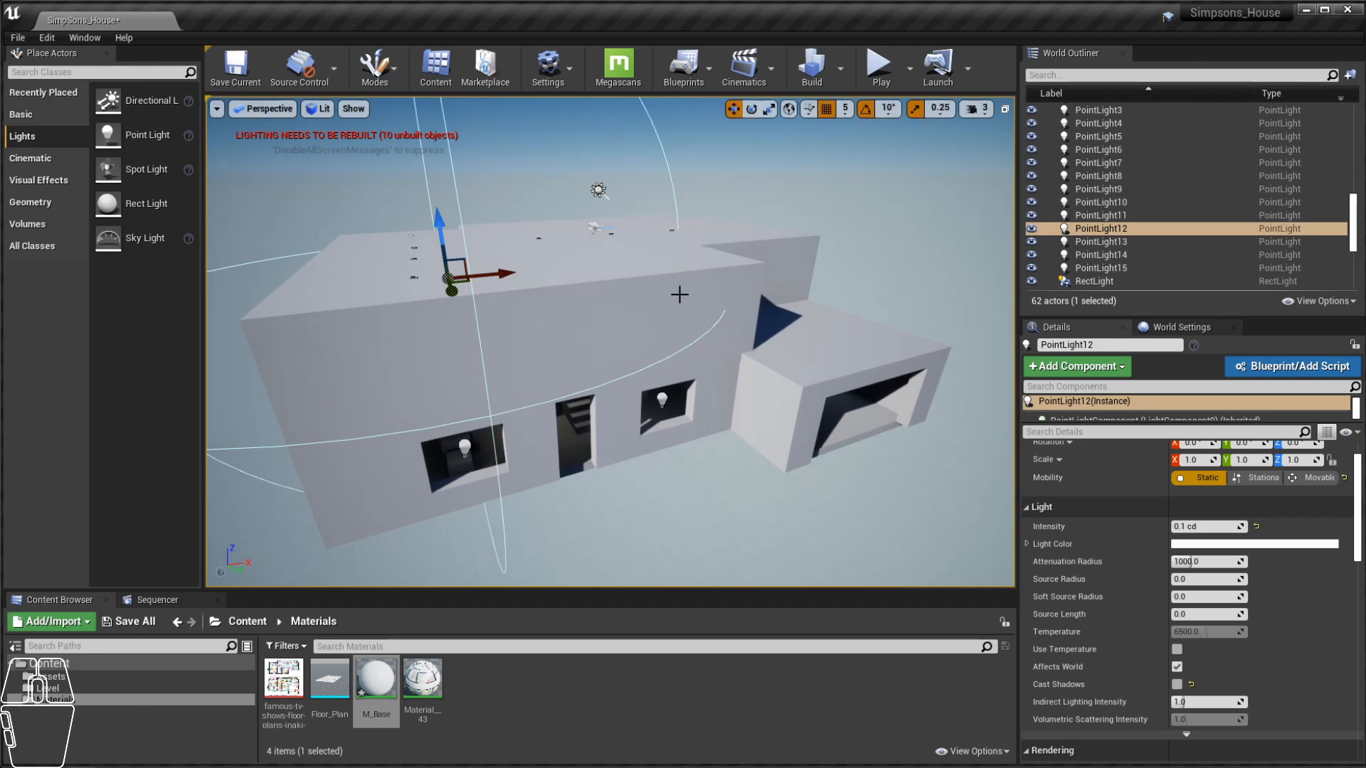
{"action": "left_click_drag", "start_coordinate": [680, 293], "coordinate": [616, 260], "text": "alt"}
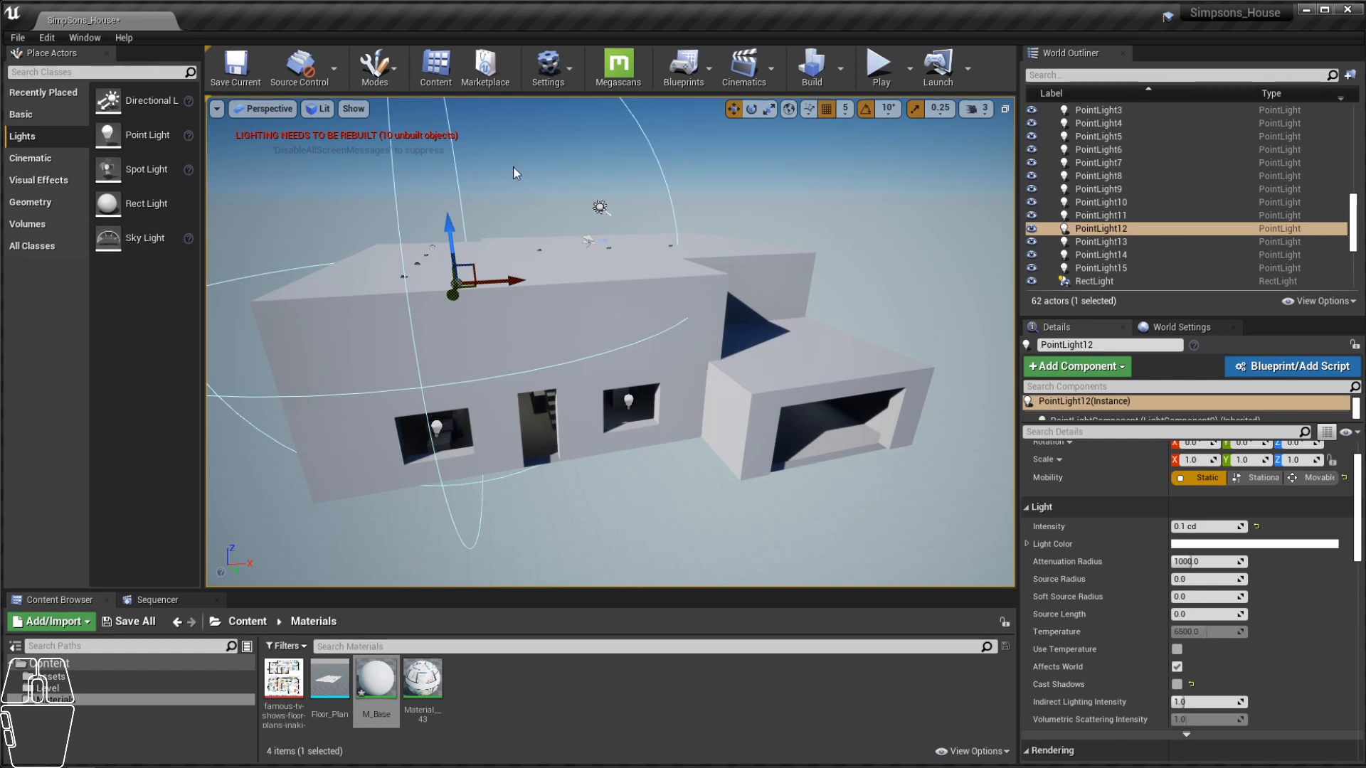
{"action": "left_click", "coordinate": [841, 69]}
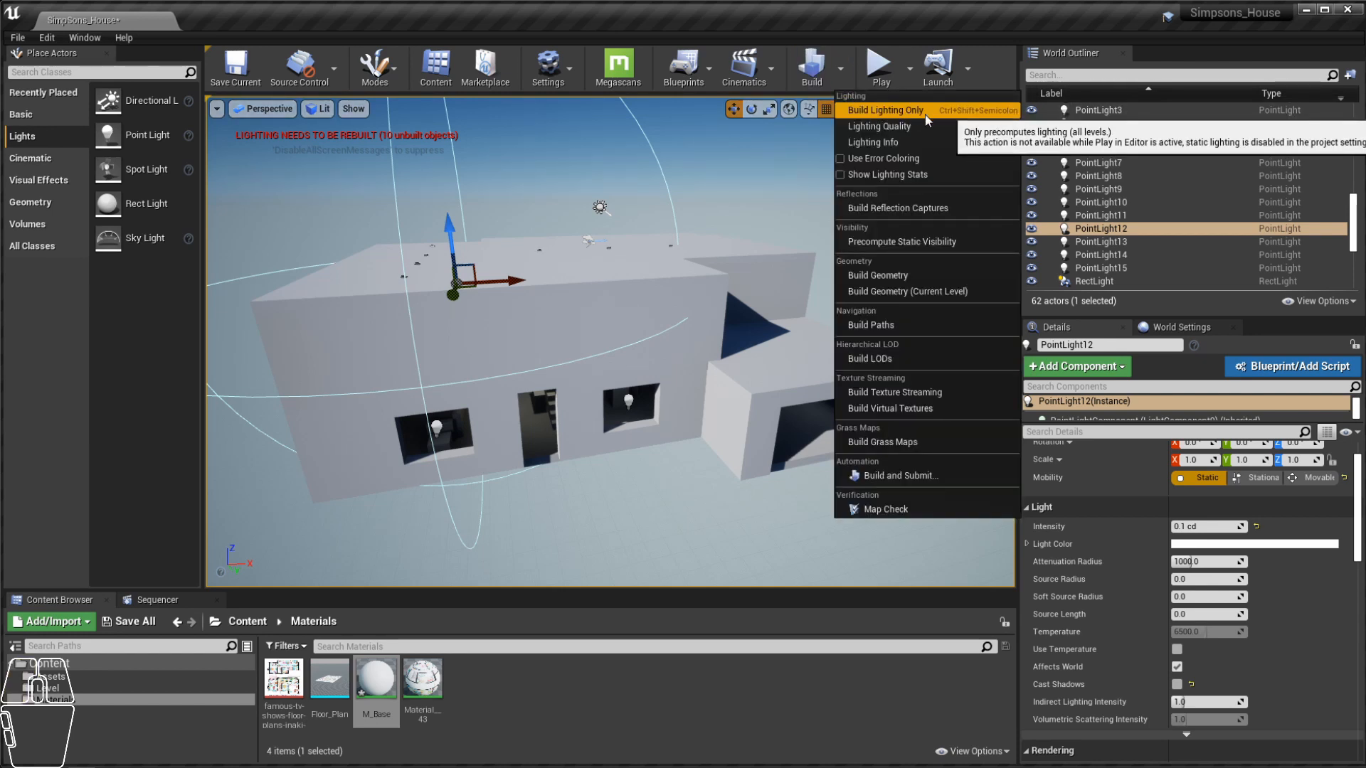
{"action": "left_click", "coordinate": [818, 87]}
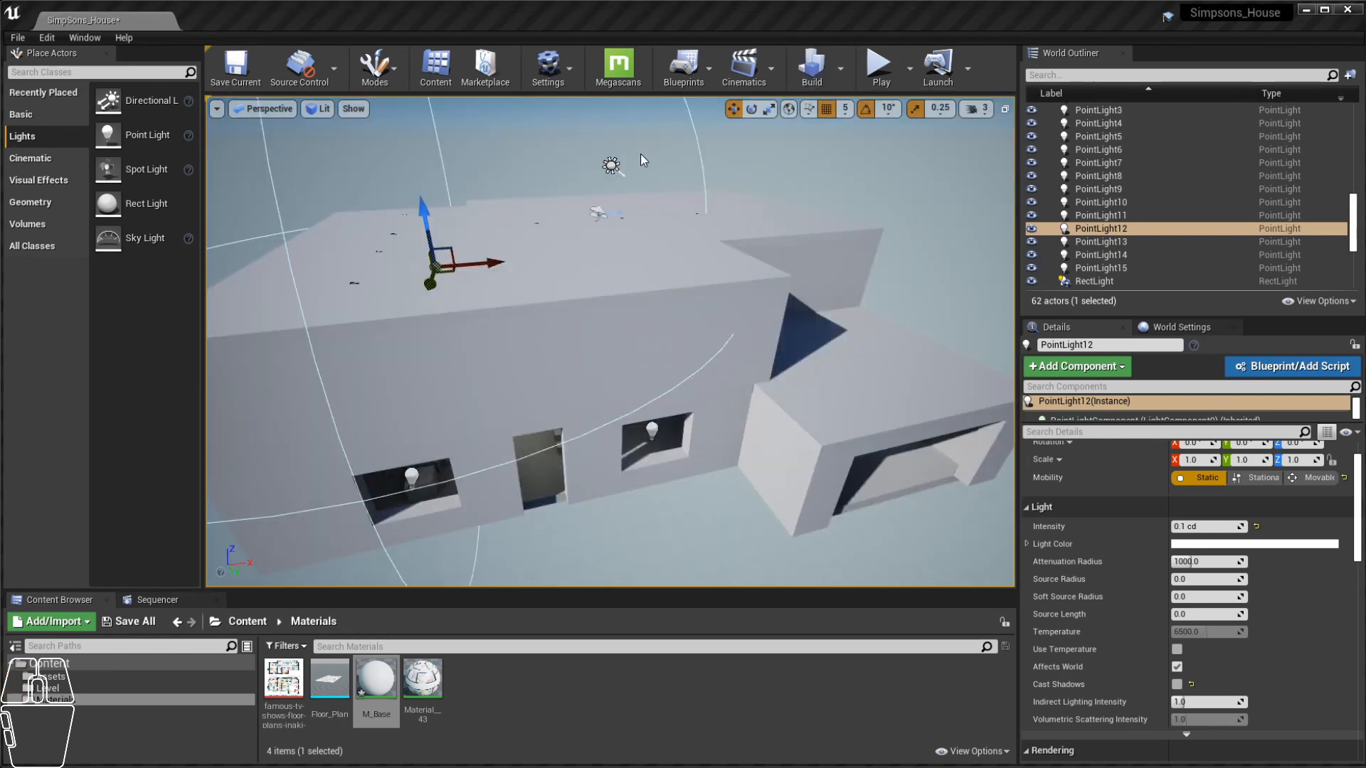
Step: Play the level and walk through the ground-floor front rooms, examining how the rebuilt lighting looks around the stairs and dining table
{"action": "left_click", "coordinate": [878, 71]}
{"action": "left_click", "coordinate": [782, 214]}
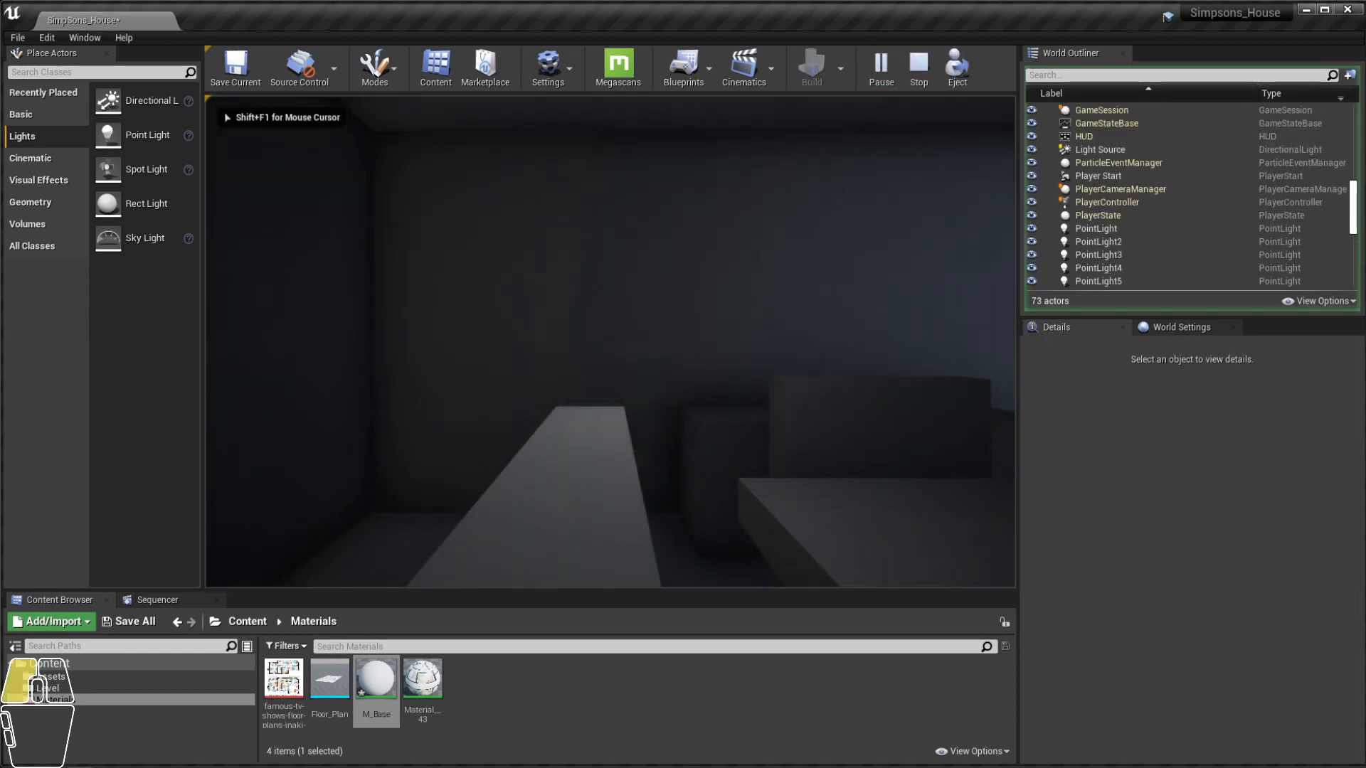
{"action": "key", "text": "d"}
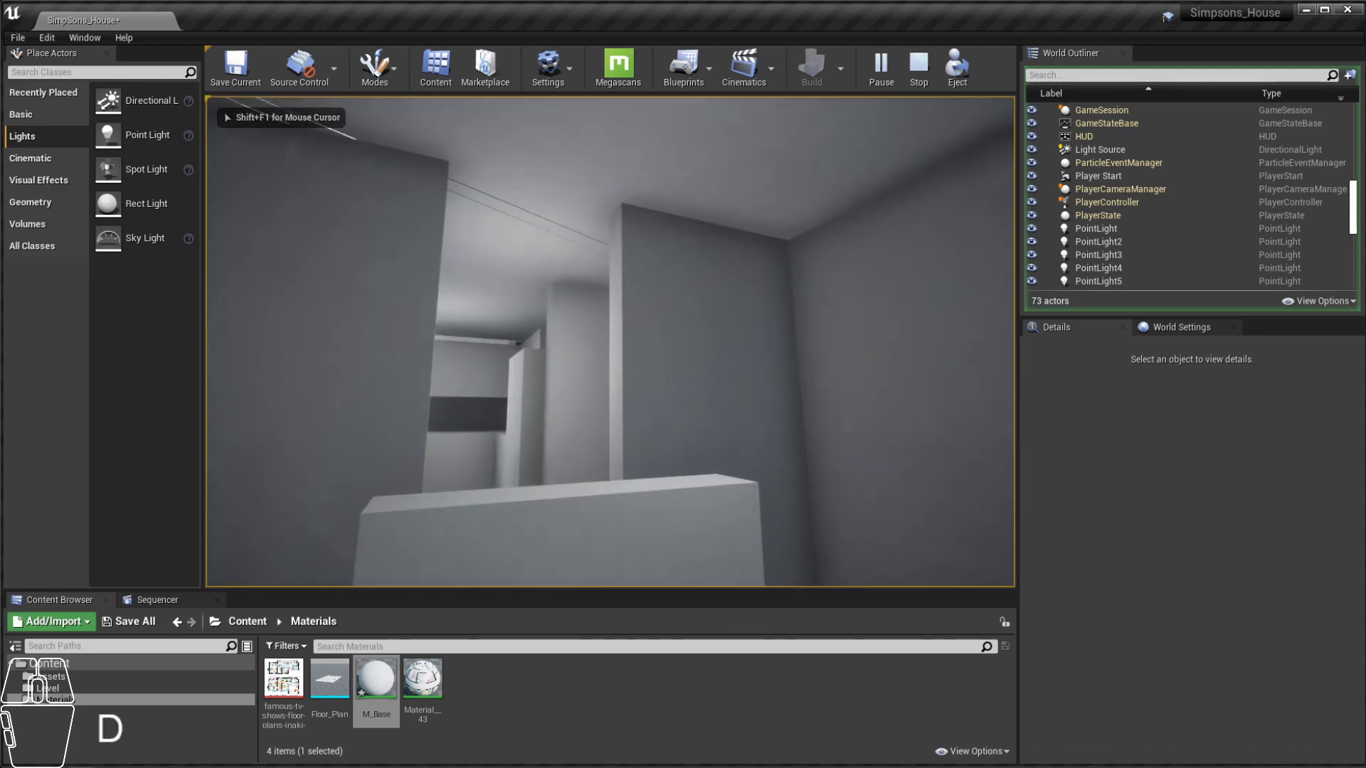
{"action": "key", "text": "s"}
{"action": "key", "text": "d"}
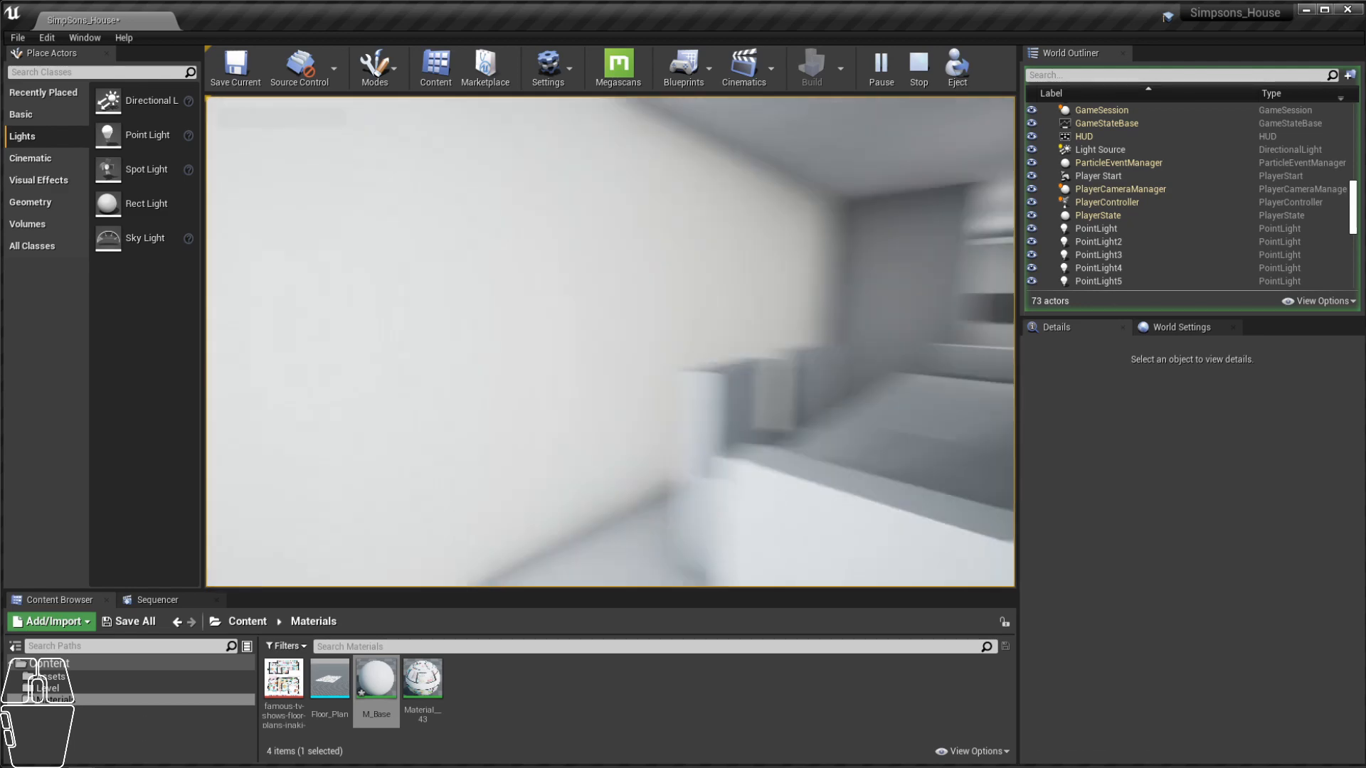
{"action": "key", "text": "w"}
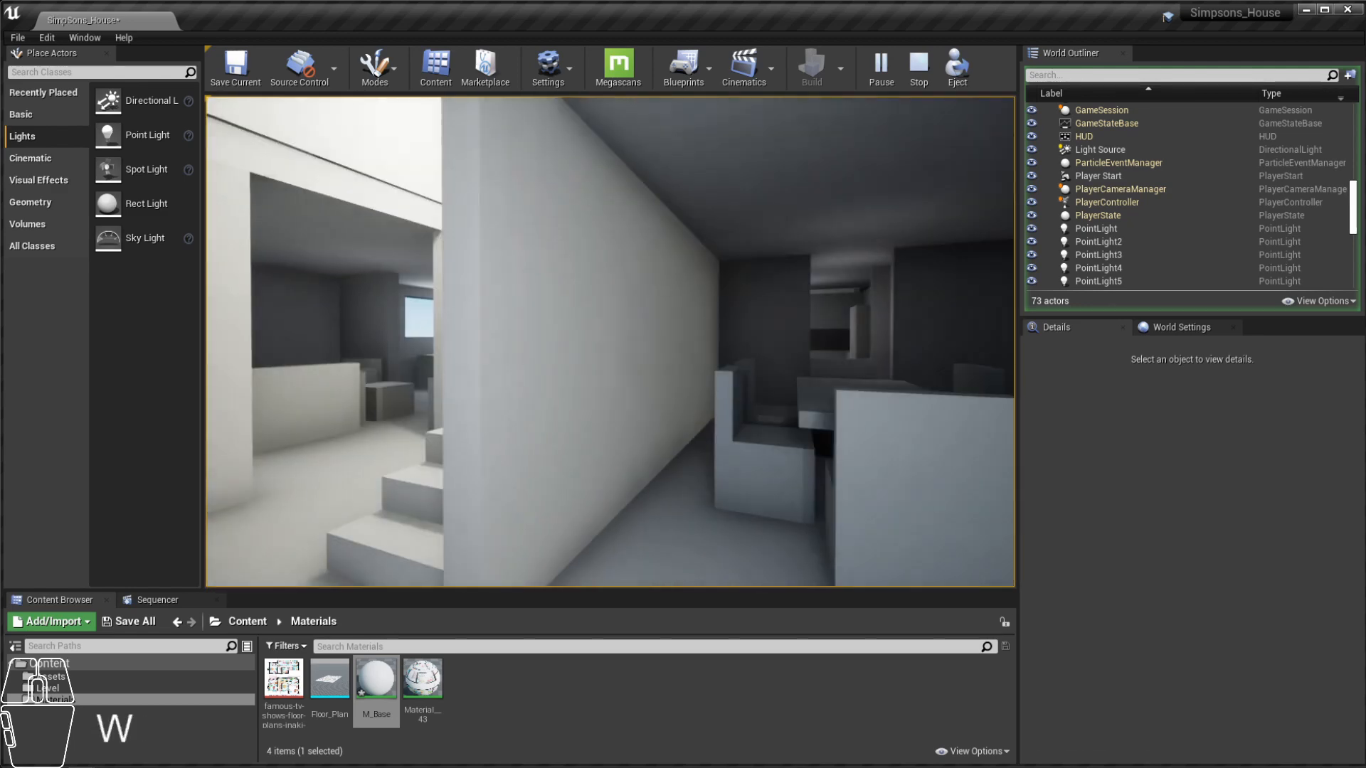
{"action": "key", "text": "e"}
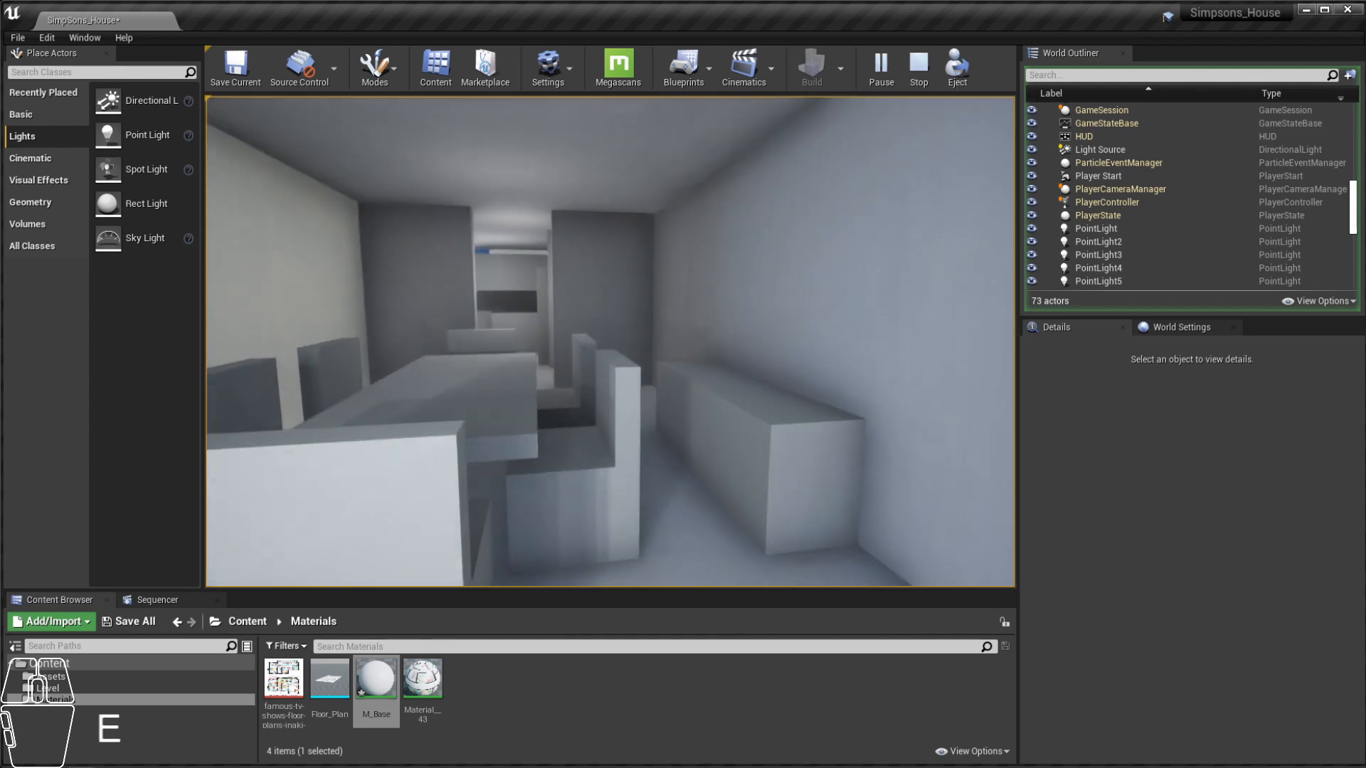
{"action": "key", "text": "w"}
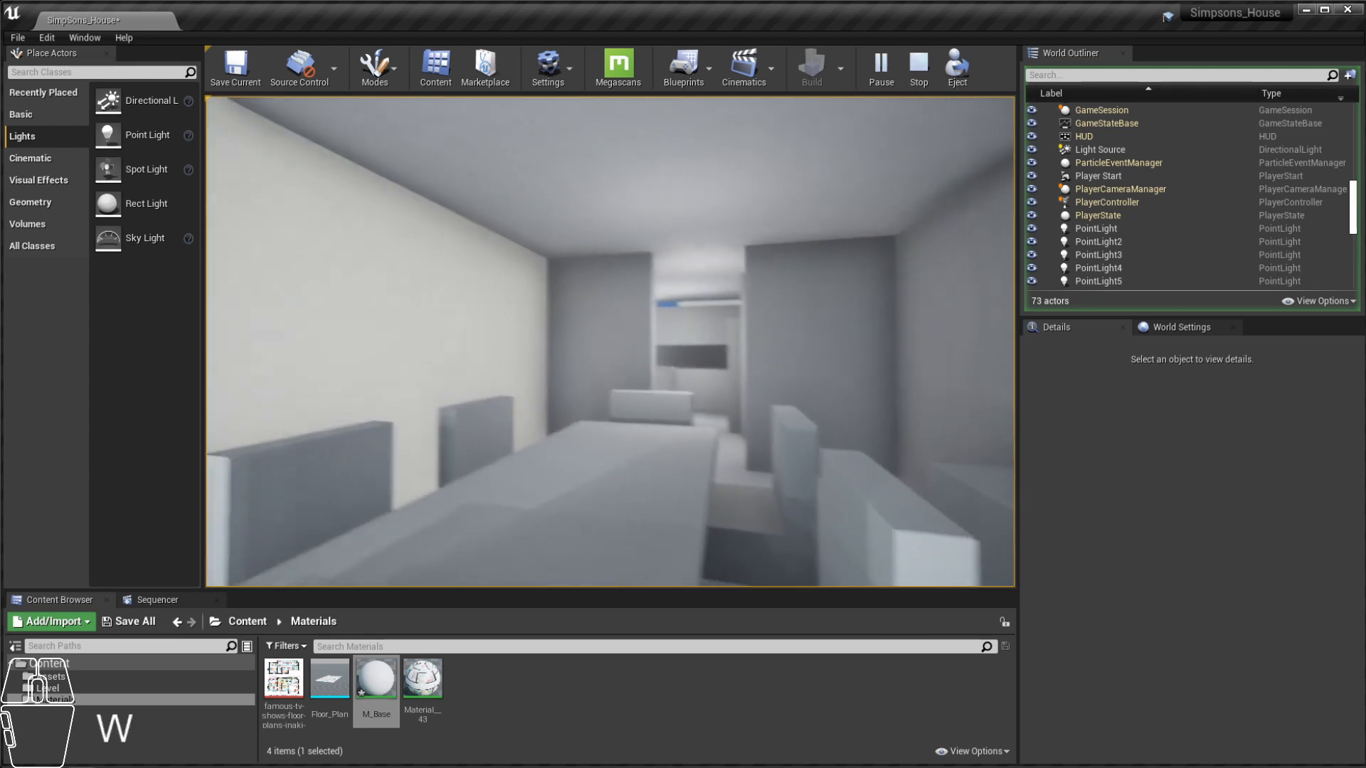
{"action": "key", "text": "a"}
{"action": "key", "text": "w"}
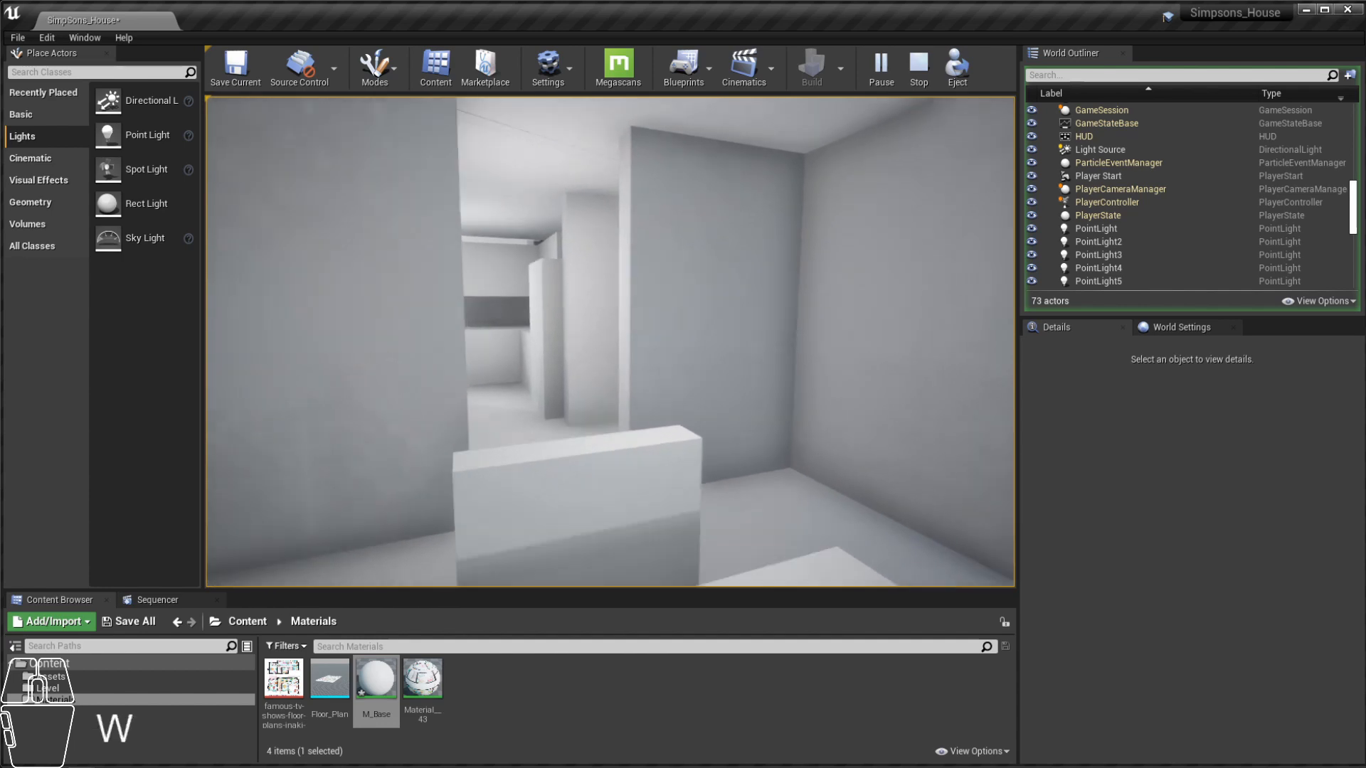
{"action": "key", "text": "e"}
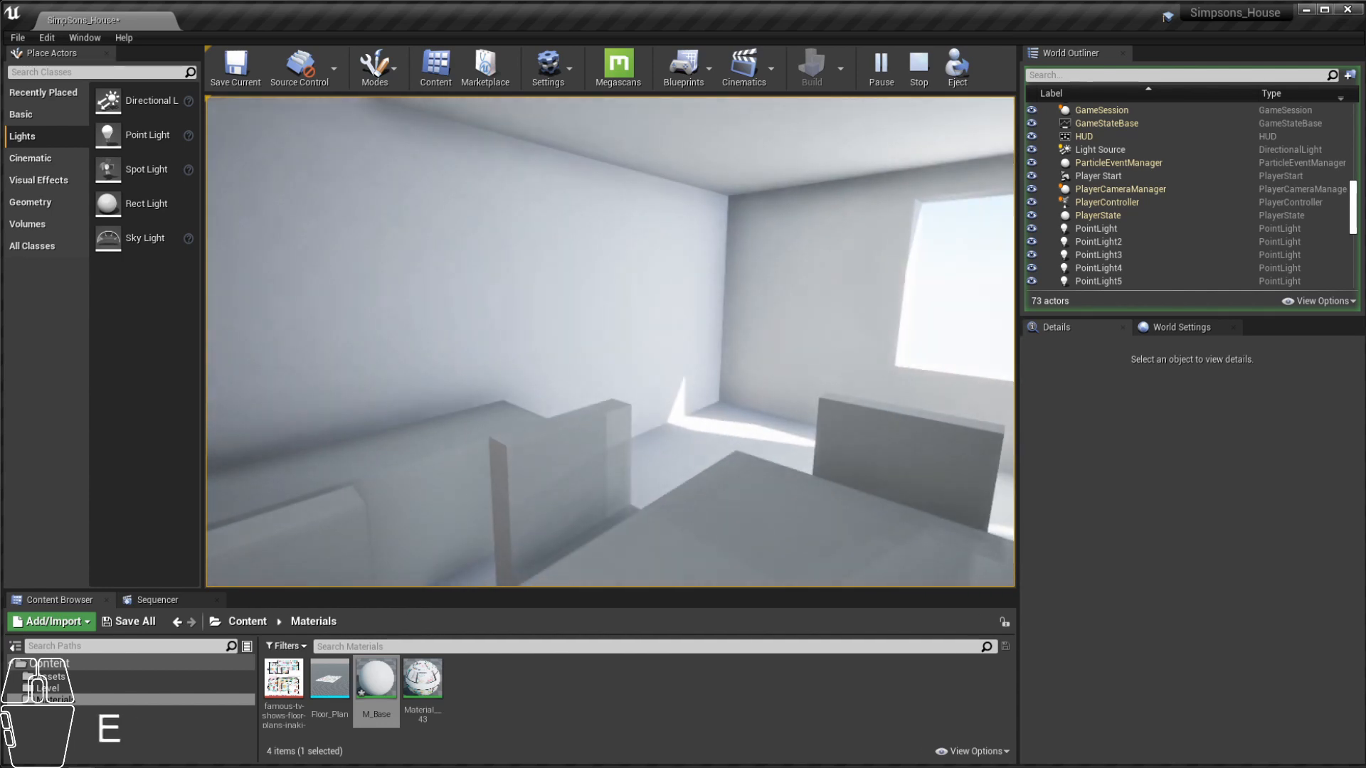
Step: Walk through the kitchen and the adjoining ground-floor rooms to examine their lighting
{"action": "key", "text": "s"}
{"action": "key", "text": "d"}
{"action": "key", "text": "a"}
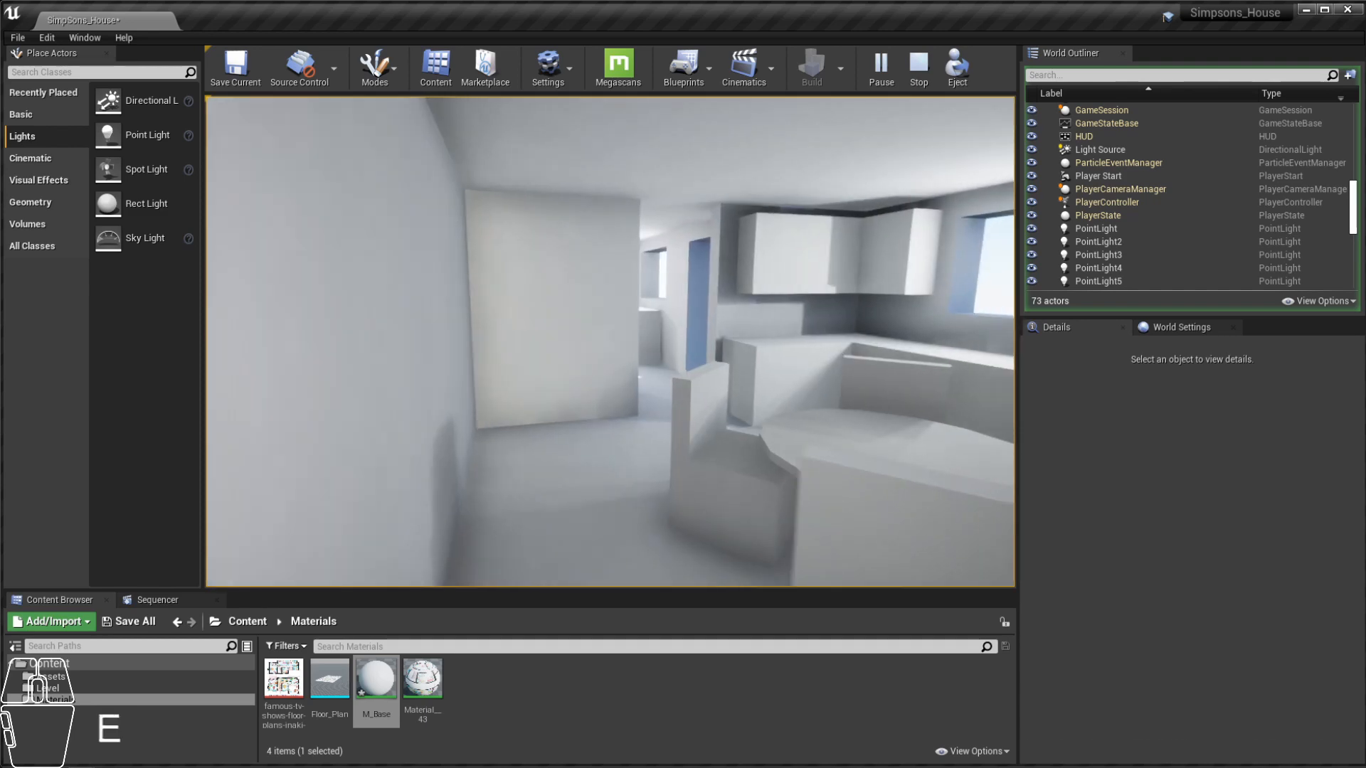
{"action": "key", "text": "w"}
{"action": "key", "text": "d"}
{"action": "key", "text": "e"}
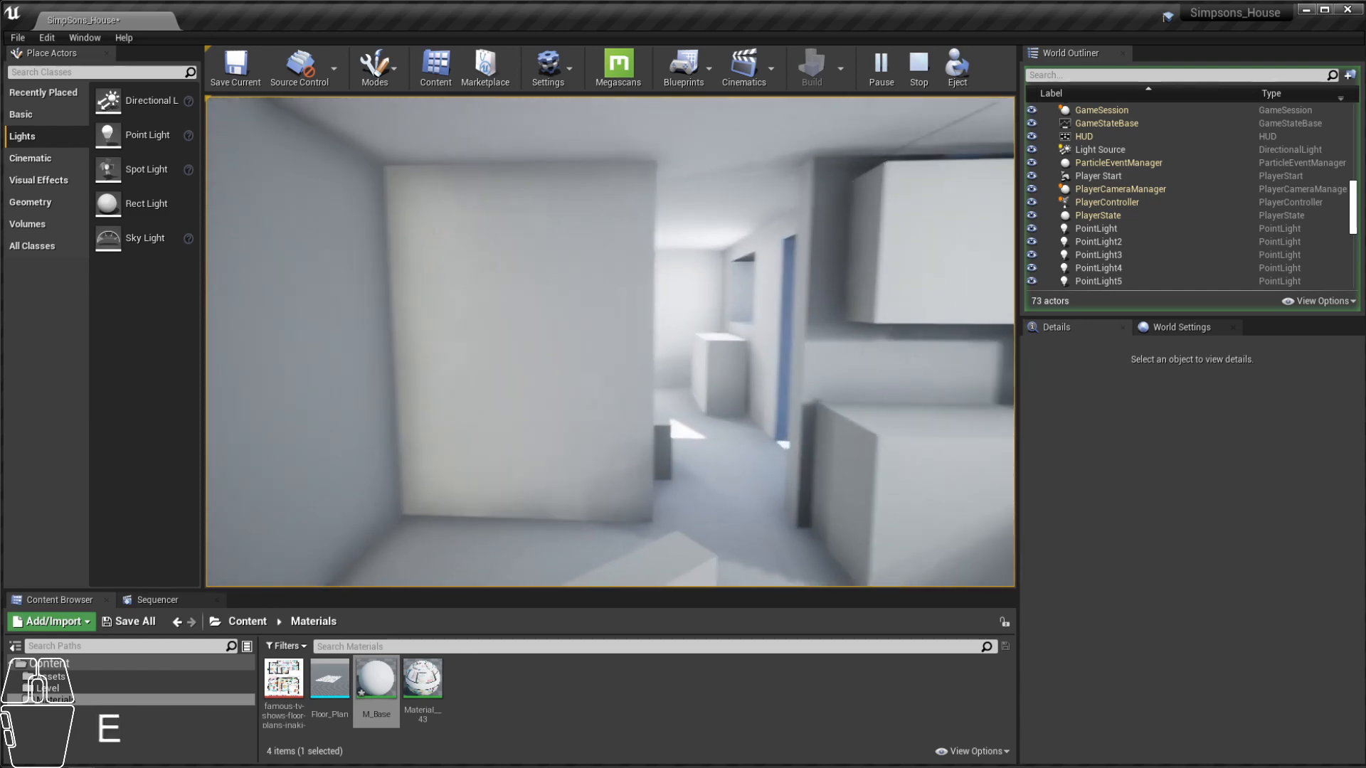
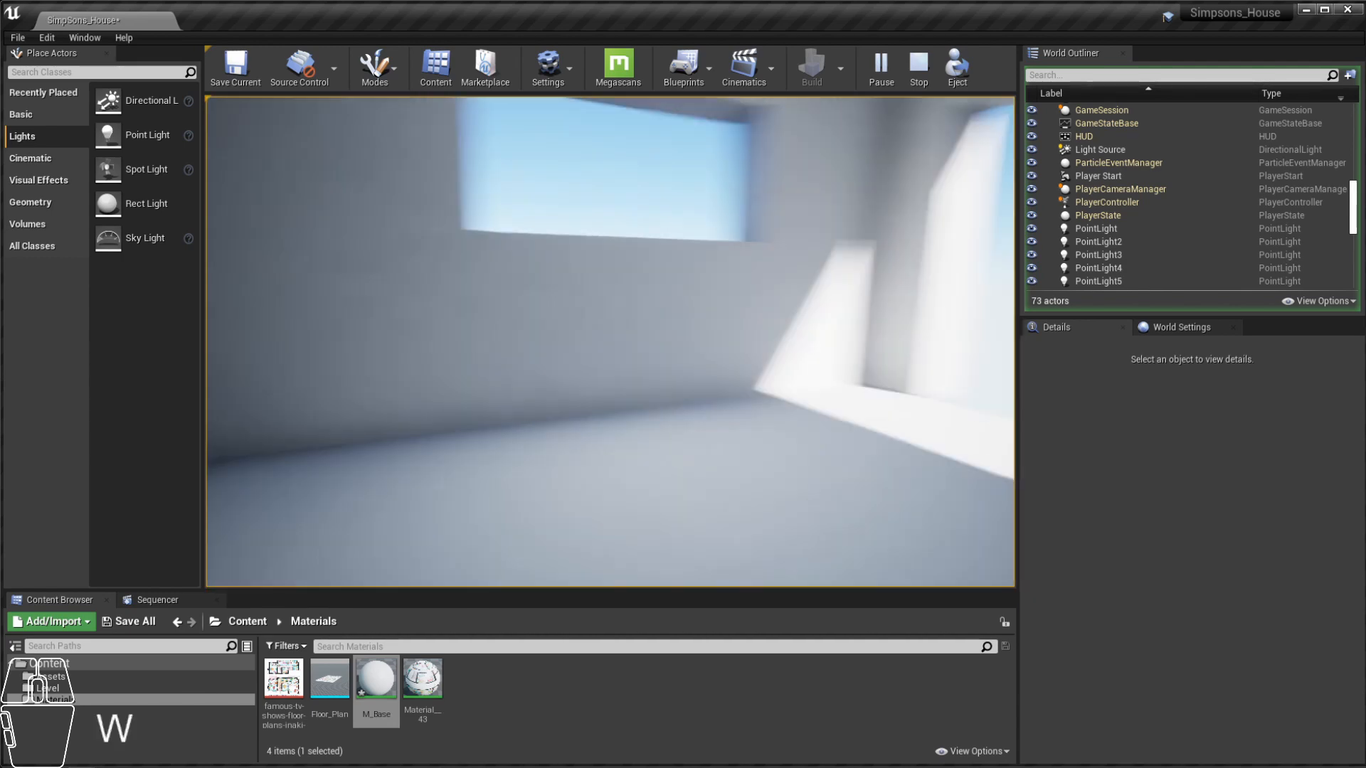
{"action": "key", "text": "s+d"}
{"action": "key", "text": "w"}
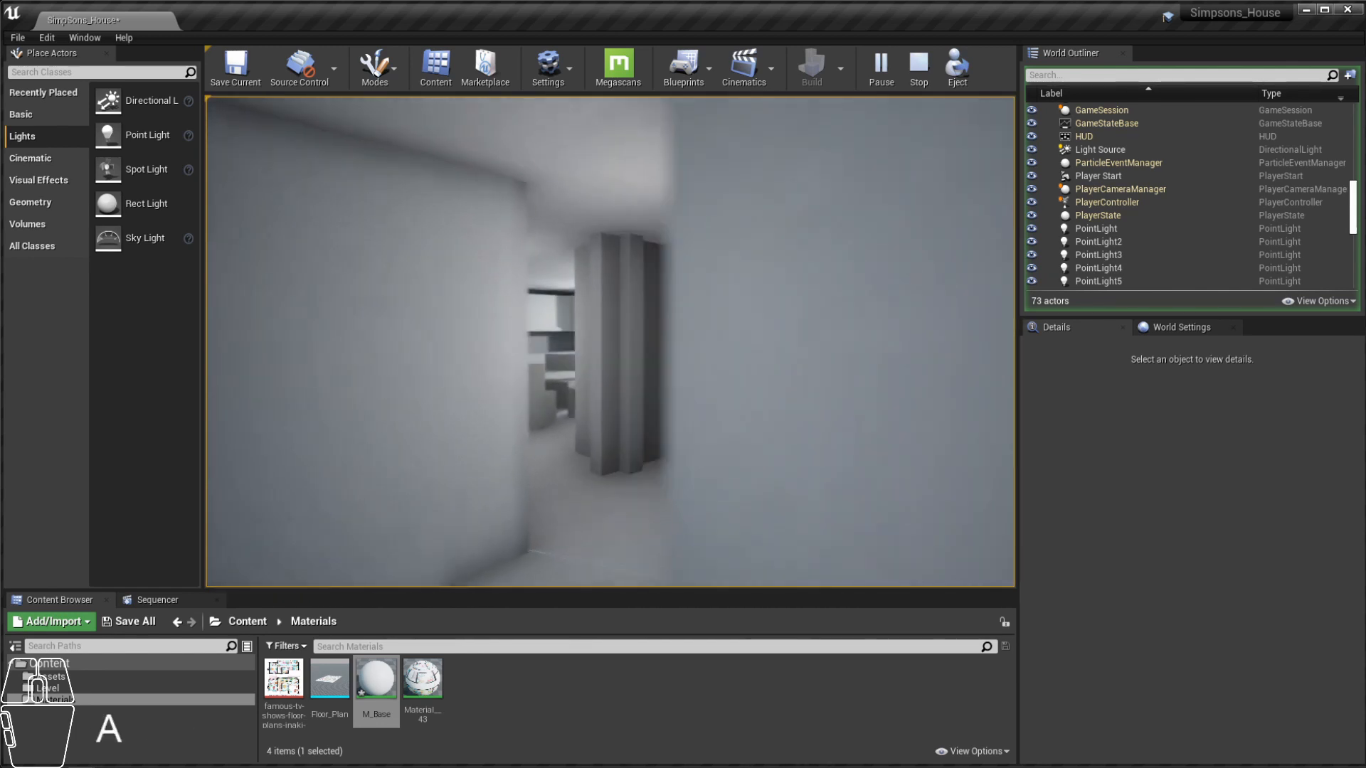
{"action": "key", "text": "w"}
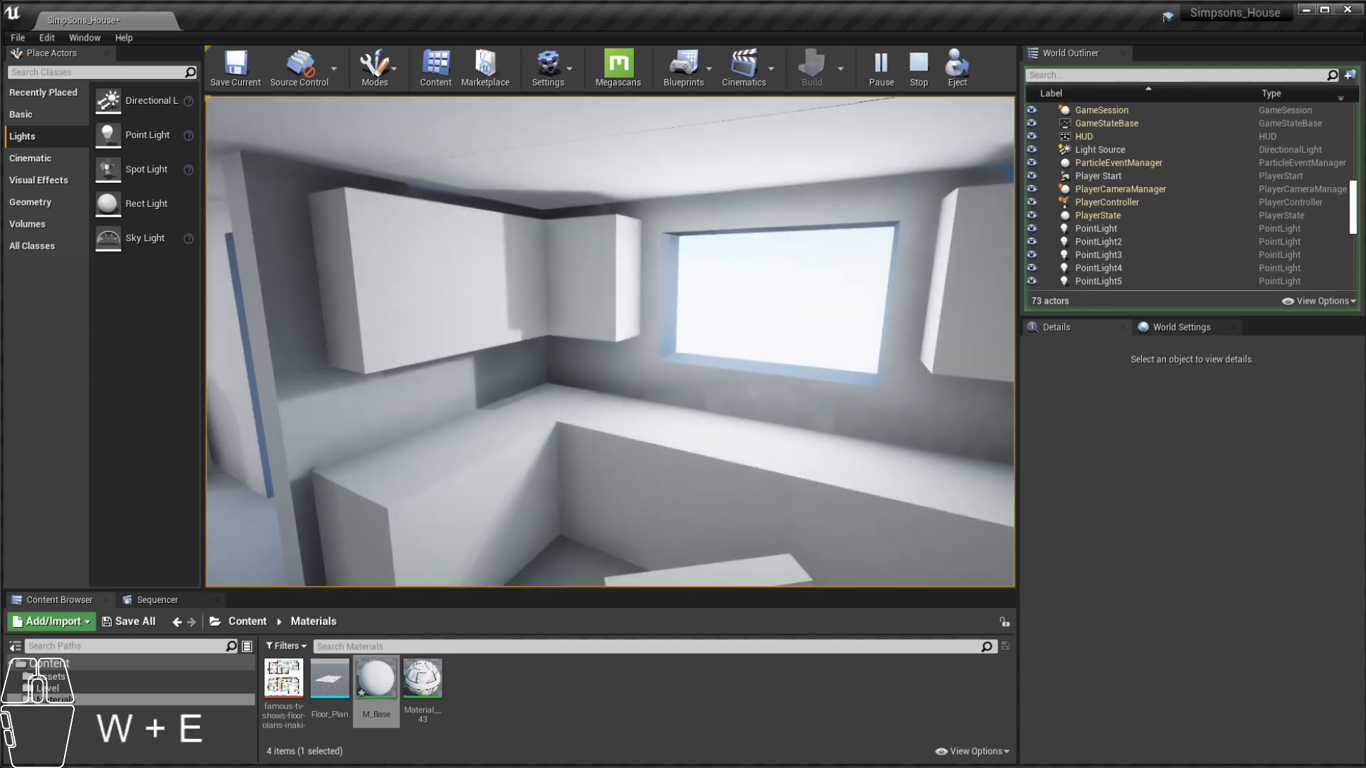
{"action": "key", "text": "a"}
{"action": "key", "text": "s"}
{"action": "key", "text": "d"}
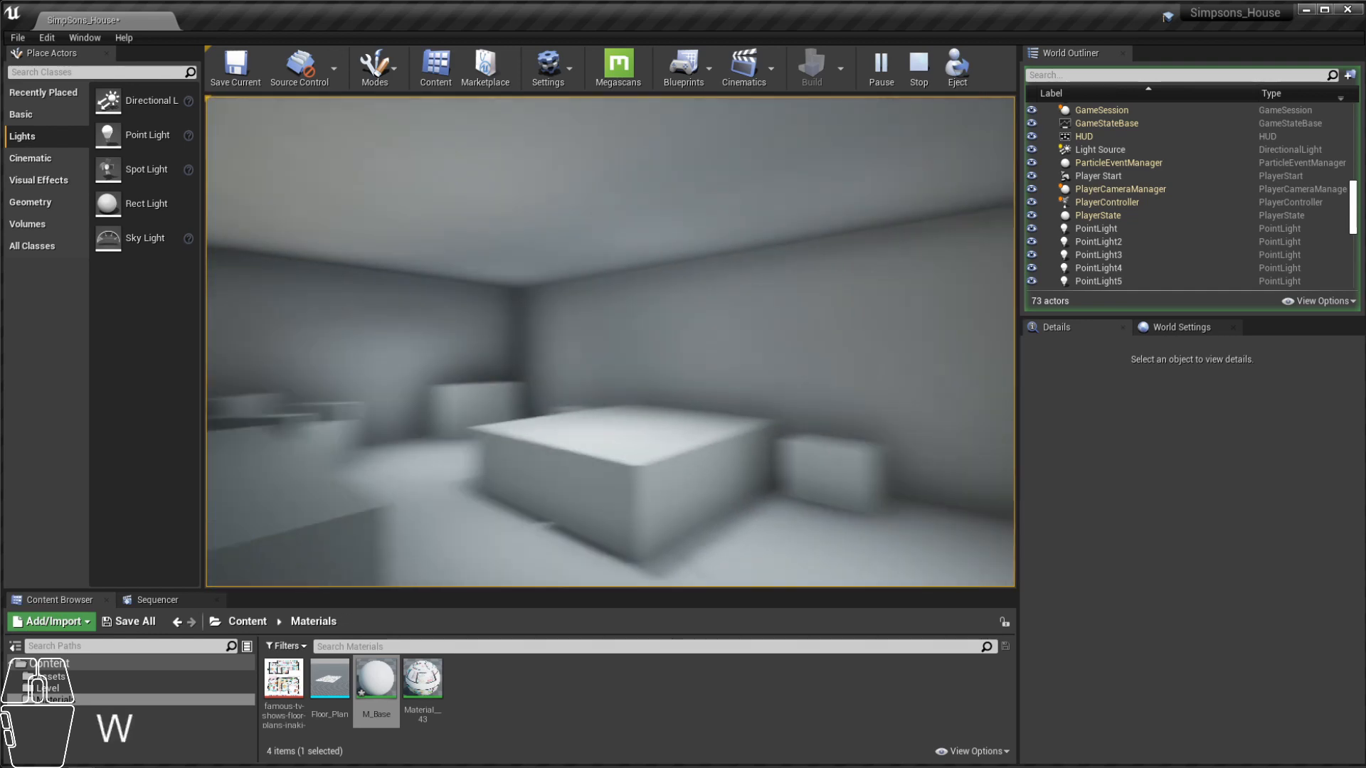
Step: Inspect the lighting in the upstairs bedroom, closet and hallway, and stop the play session
{"action": "key", "text": "d"}
{"action": "key", "text": "w"}
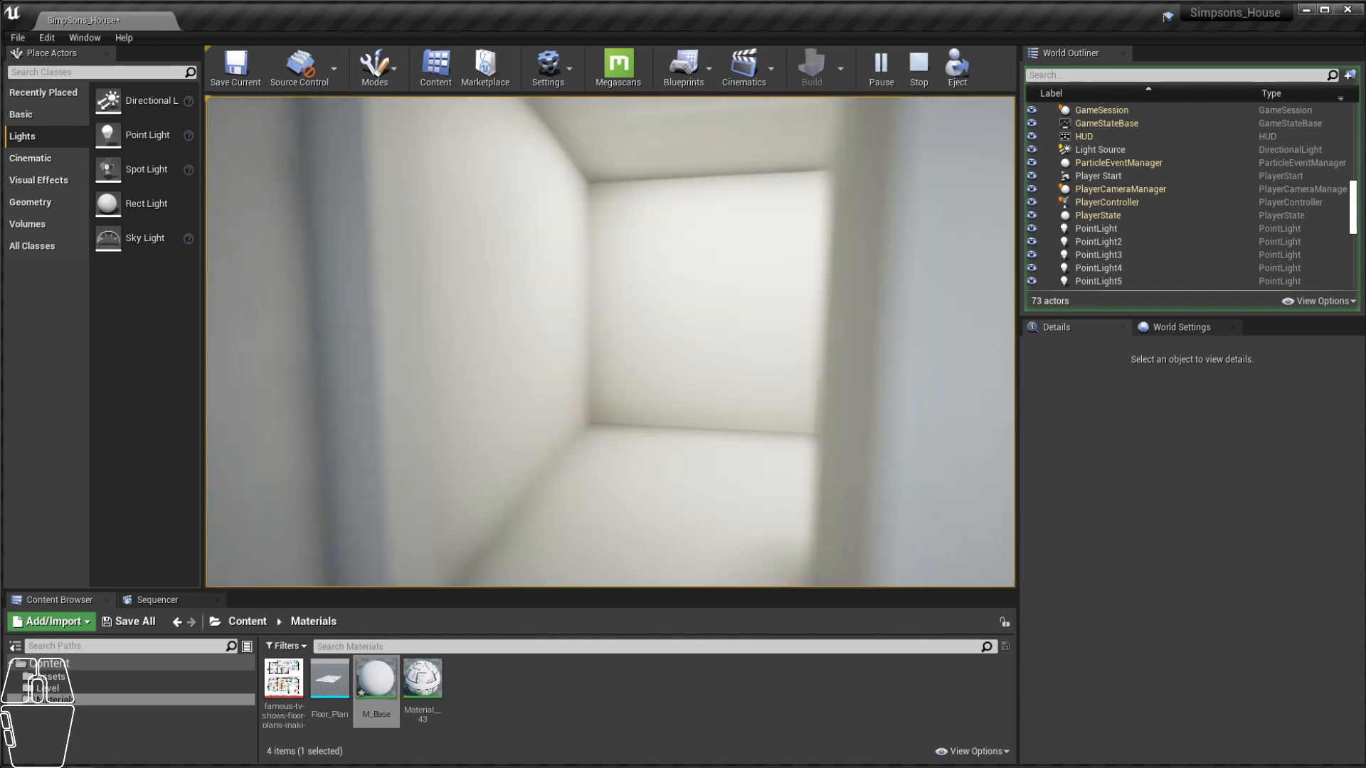
{"action": "key", "text": "s"}
{"action": "key", "text": "d"}
{"action": "key", "text": "w"}
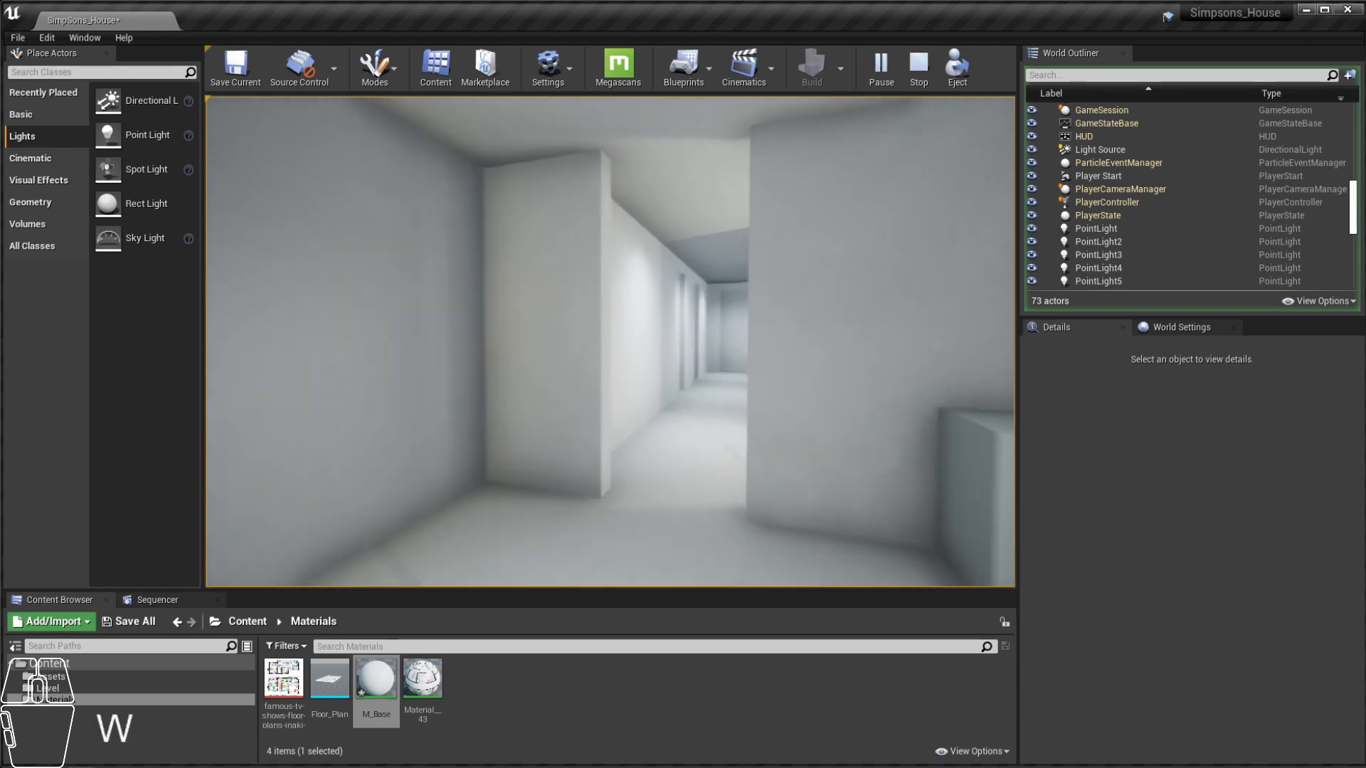
{"action": "key", "text": "d"}
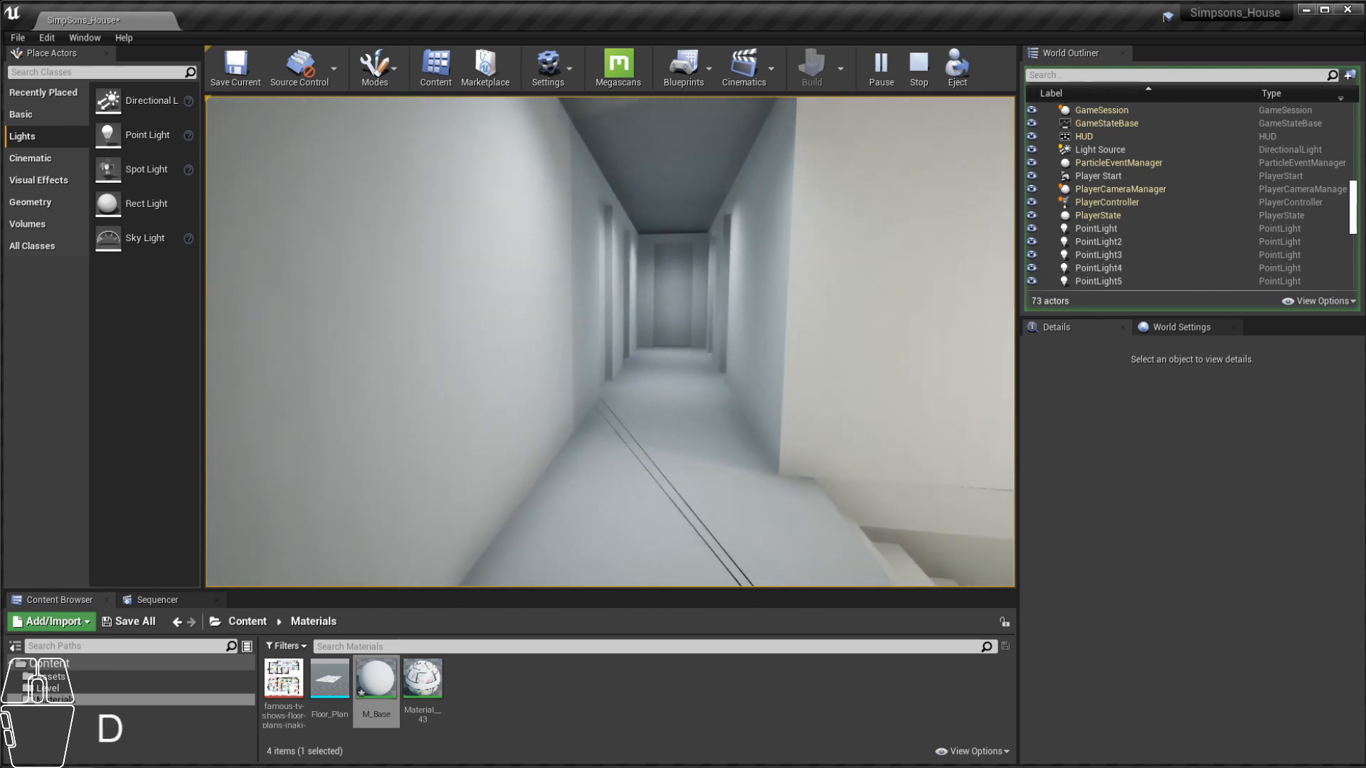
{"action": "key", "text": "s"}
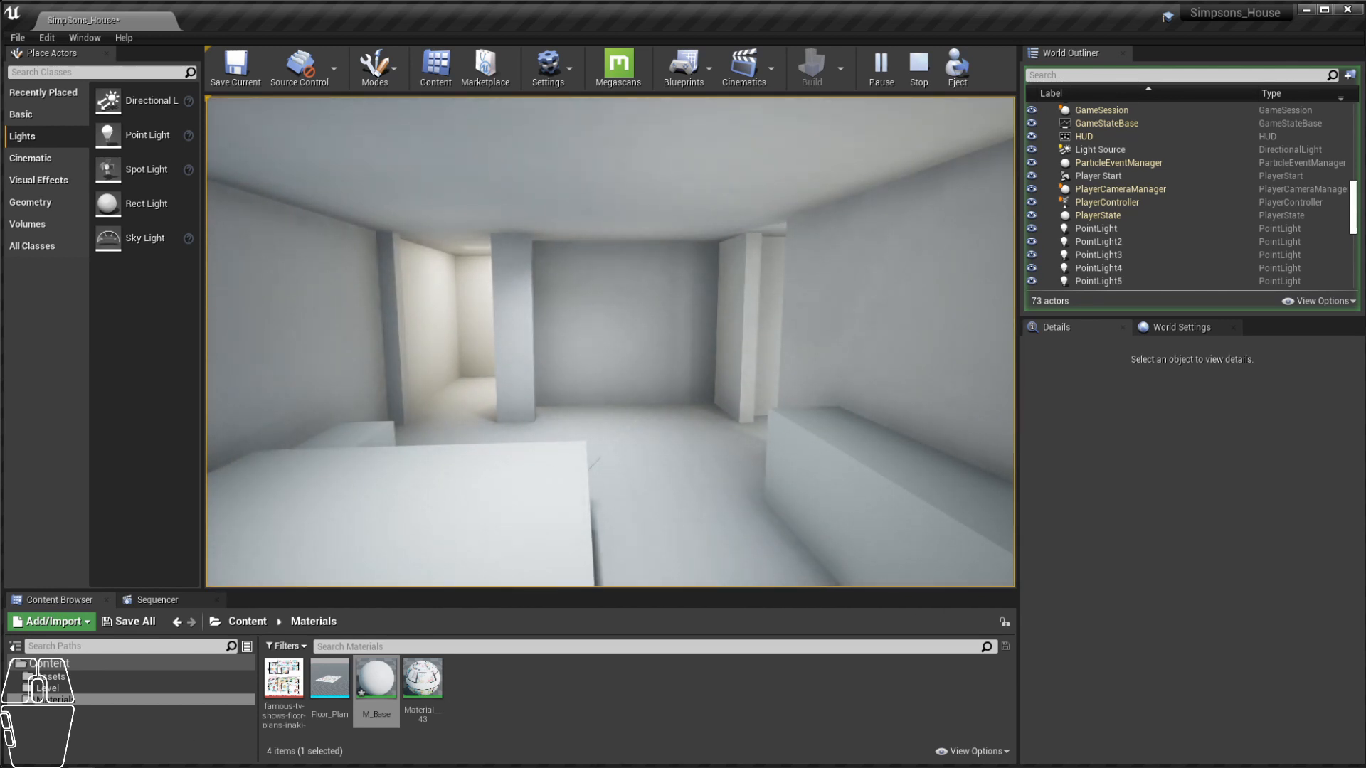
{"action": "key", "text": "d"}
{"action": "key", "text": "s"}
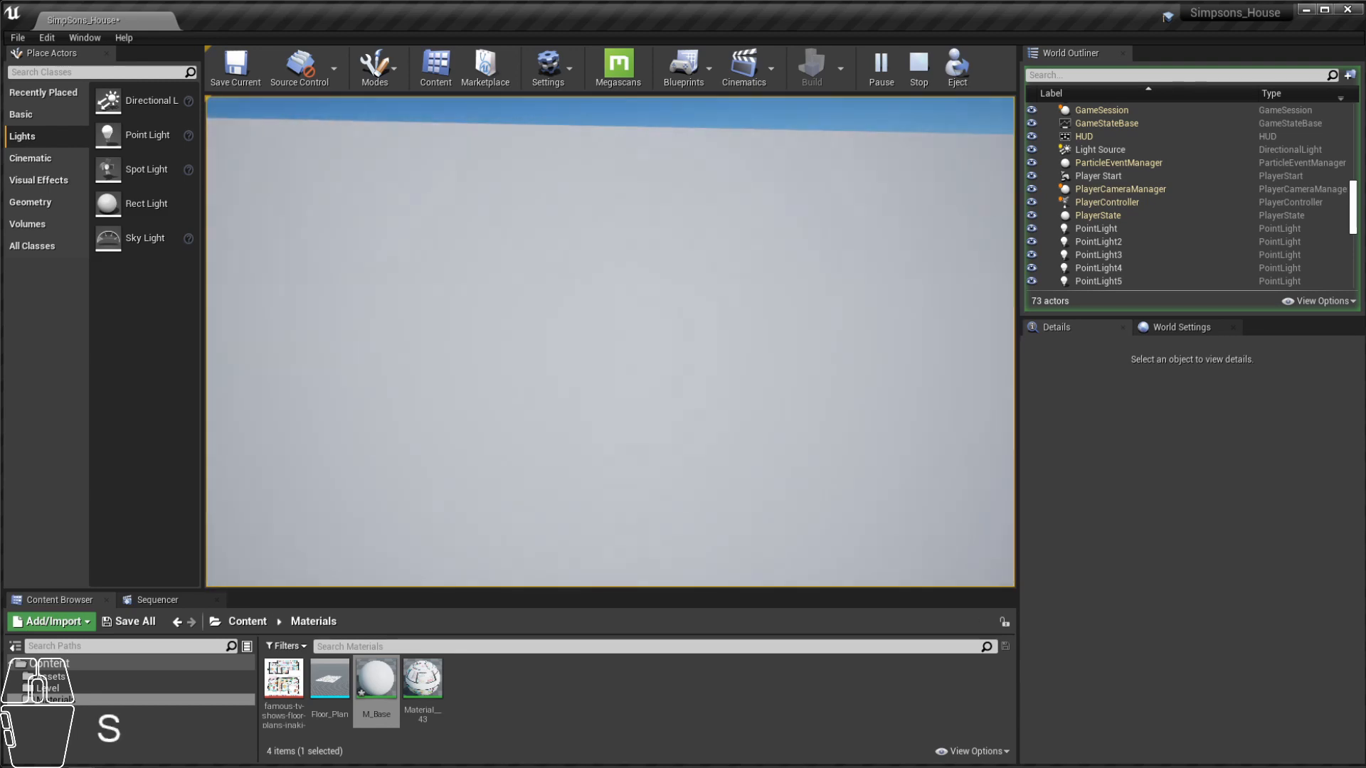
{"action": "key", "text": "a"}
{"action": "key", "text": "w"}
{"action": "key", "text": "Escape"}
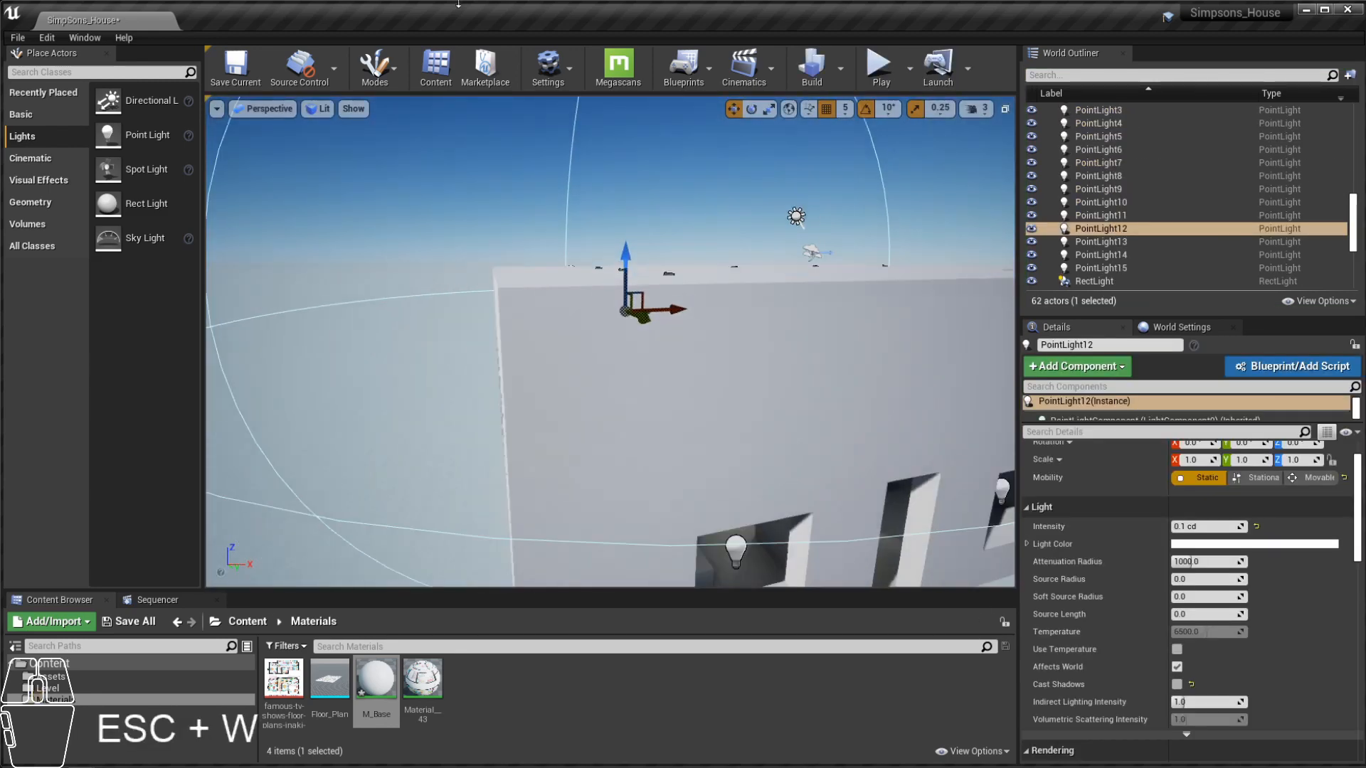
Step: Review the lighting-only build command and the lighting quality options with the closed house framed from outside
{"action": "scroll", "coordinate": [745, 200], "scroll_direction": "down", "scroll_amount": 5}
{"action": "right_click_drag", "start_coordinate": [776, 235], "coordinate": [903, 341]}
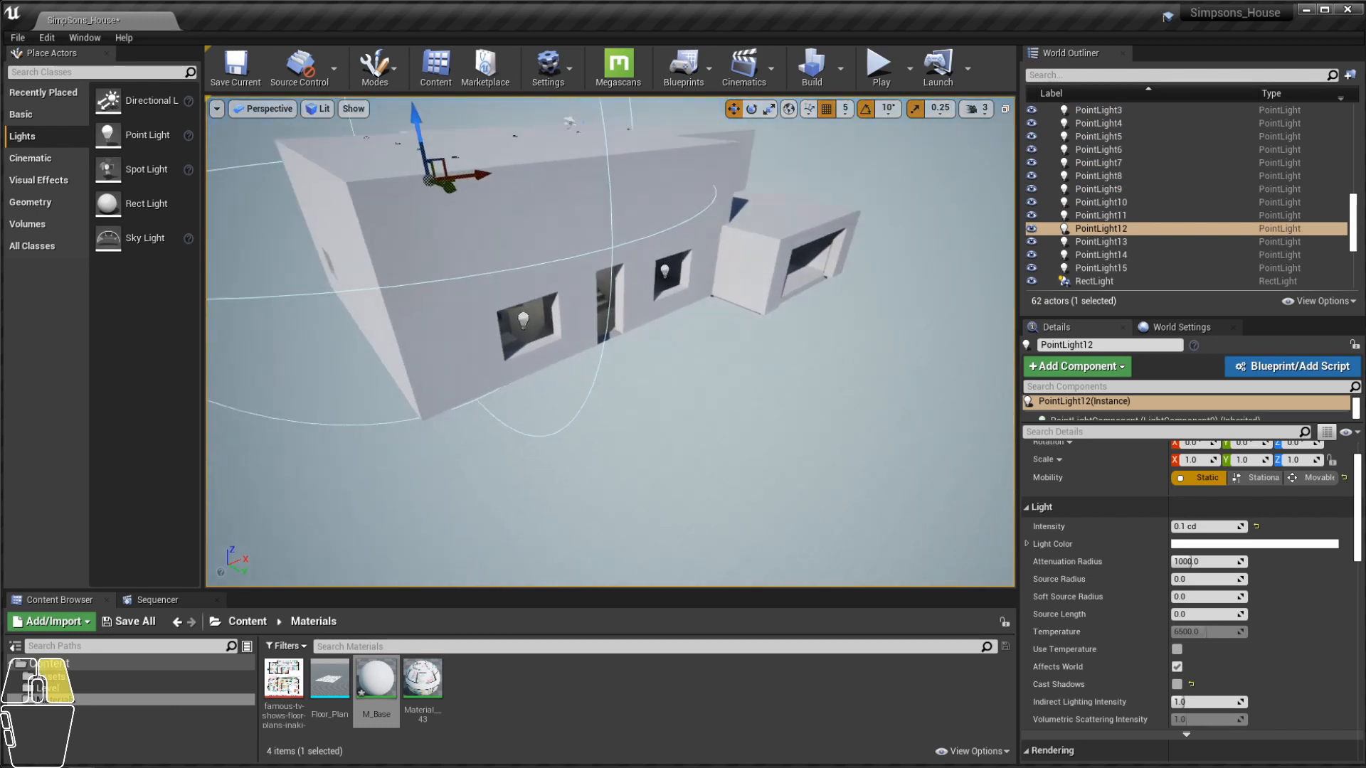
{"action": "scroll", "coordinate": [776, 235], "scroll_direction": "up", "scroll_amount": 3}
{"action": "left_click_drag", "start_coordinate": [775, 235], "coordinate": [606, 182], "text": "alt"}
{"action": "left_click_drag", "start_coordinate": [827, 308], "coordinate": [831, 312], "text": "alt"}
{"action": "middle_click_drag", "start_coordinate": [826, 308], "coordinate": [784, 287], "text": "alt"}
{"action": "scroll", "coordinate": [827, 308], "scroll_direction": "down", "scroll_amount": 3}
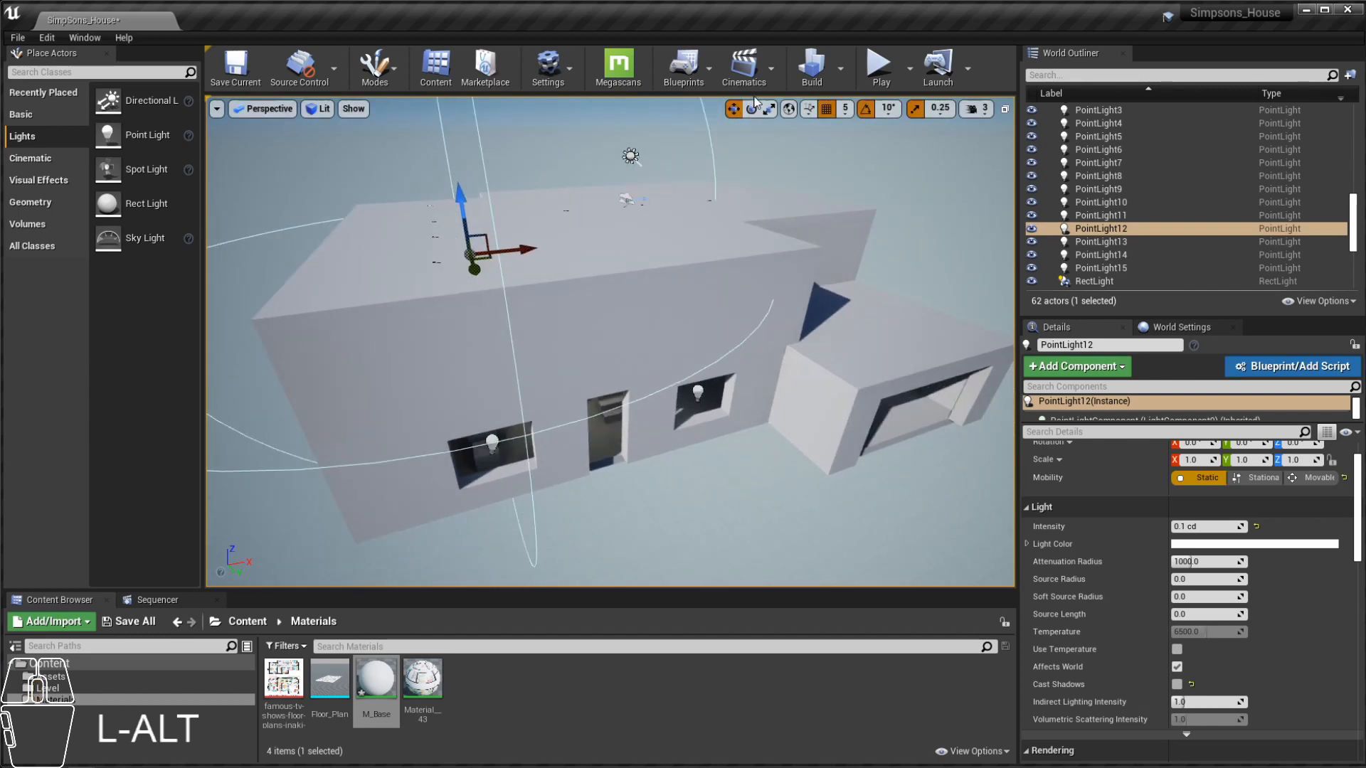
{"action": "left_click", "coordinate": [842, 73]}
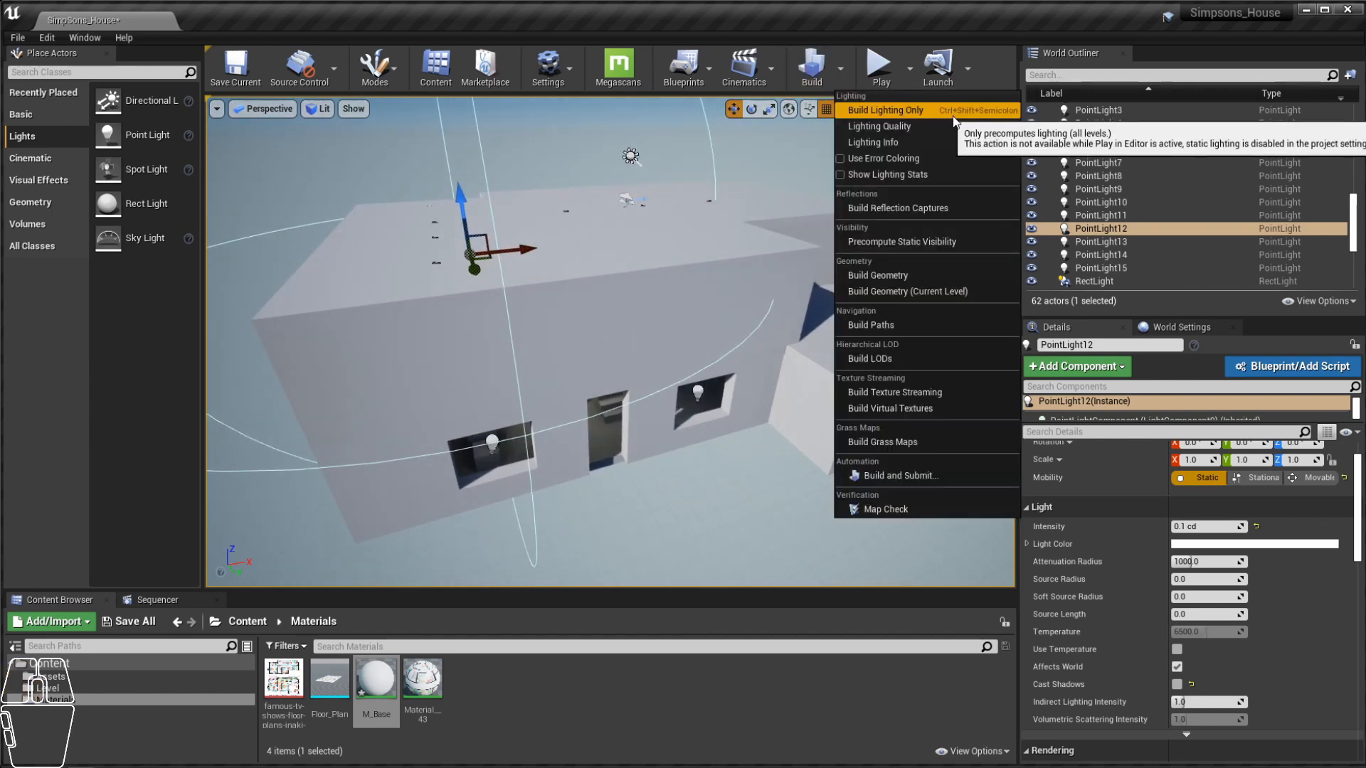
{"action": "mouse_move", "coordinate": [944, 129]}
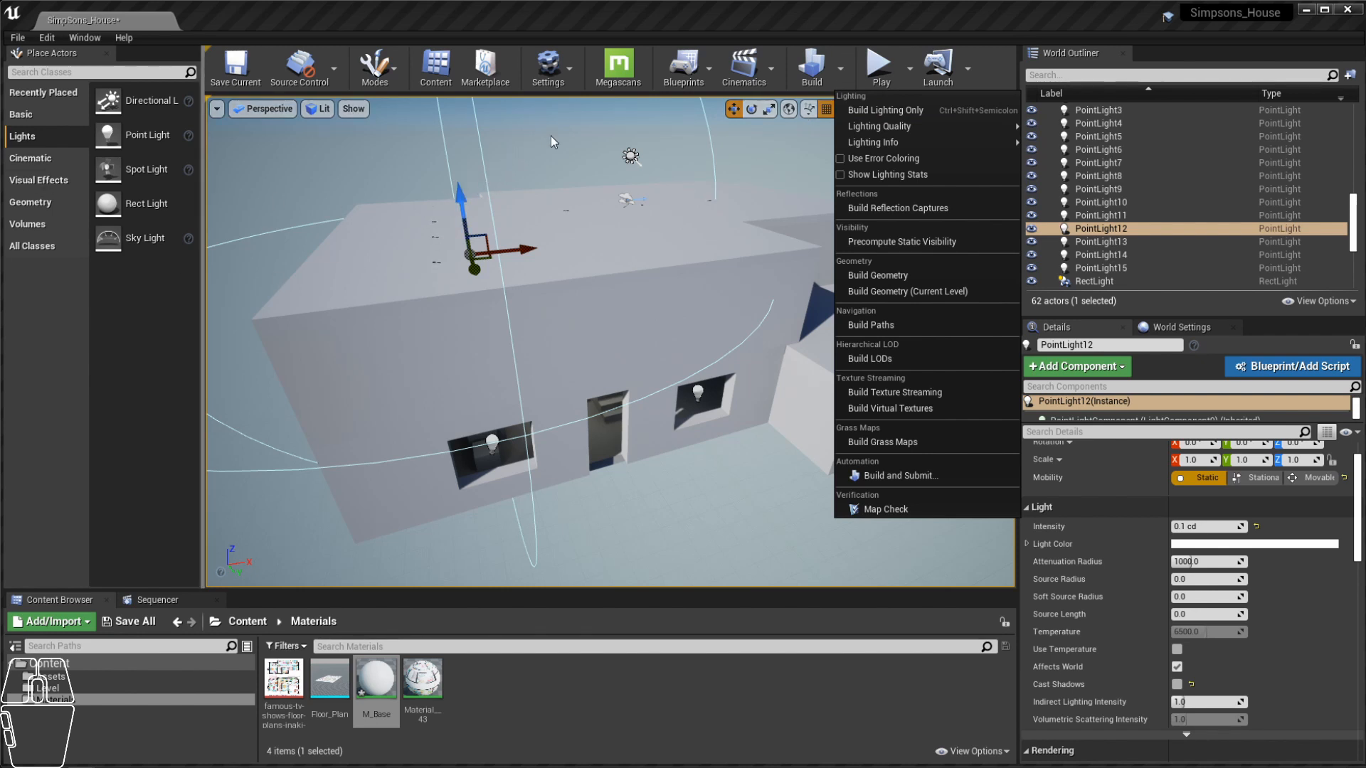
{"action": "right_click_drag", "start_coordinate": [670, 144], "coordinate": [679, 139]}
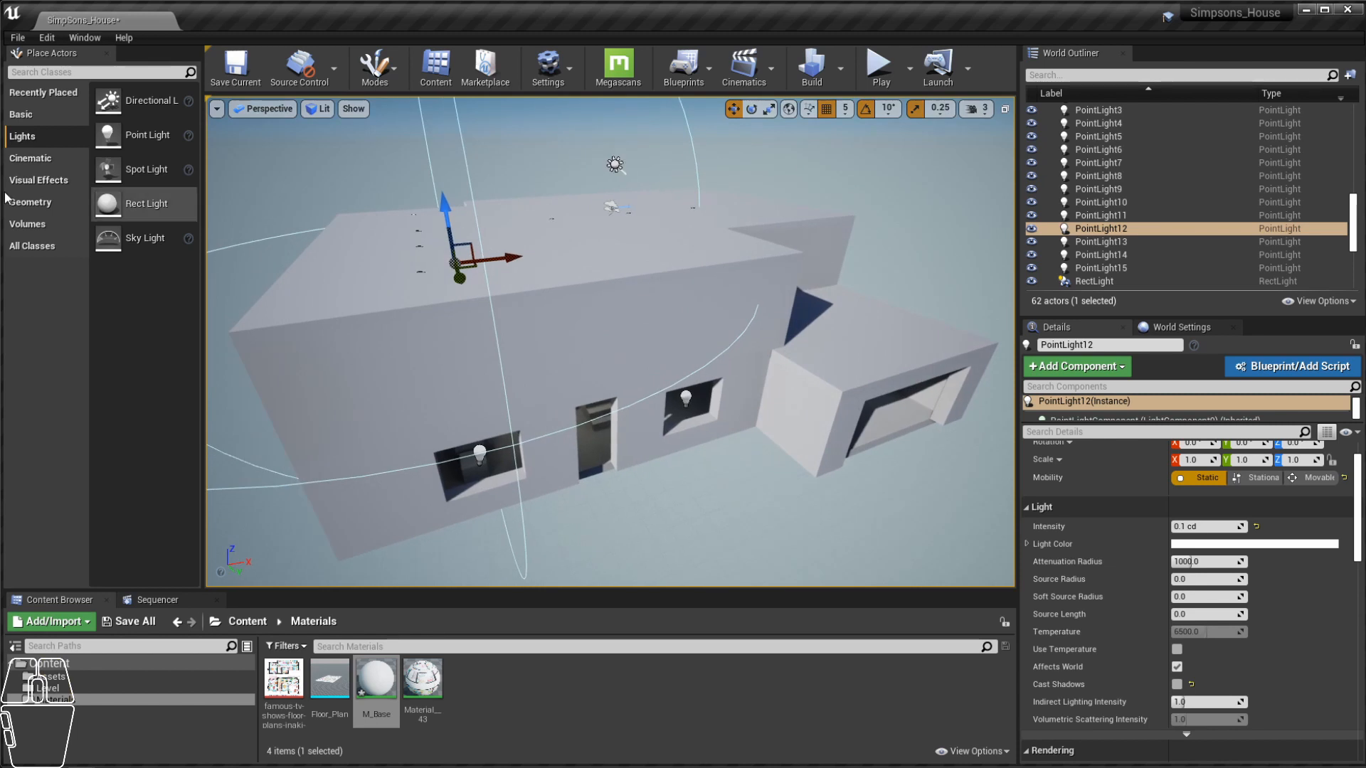
{"action": "scroll", "coordinate": [610, 342], "scroll_direction": "down", "scroll_amount": 2}
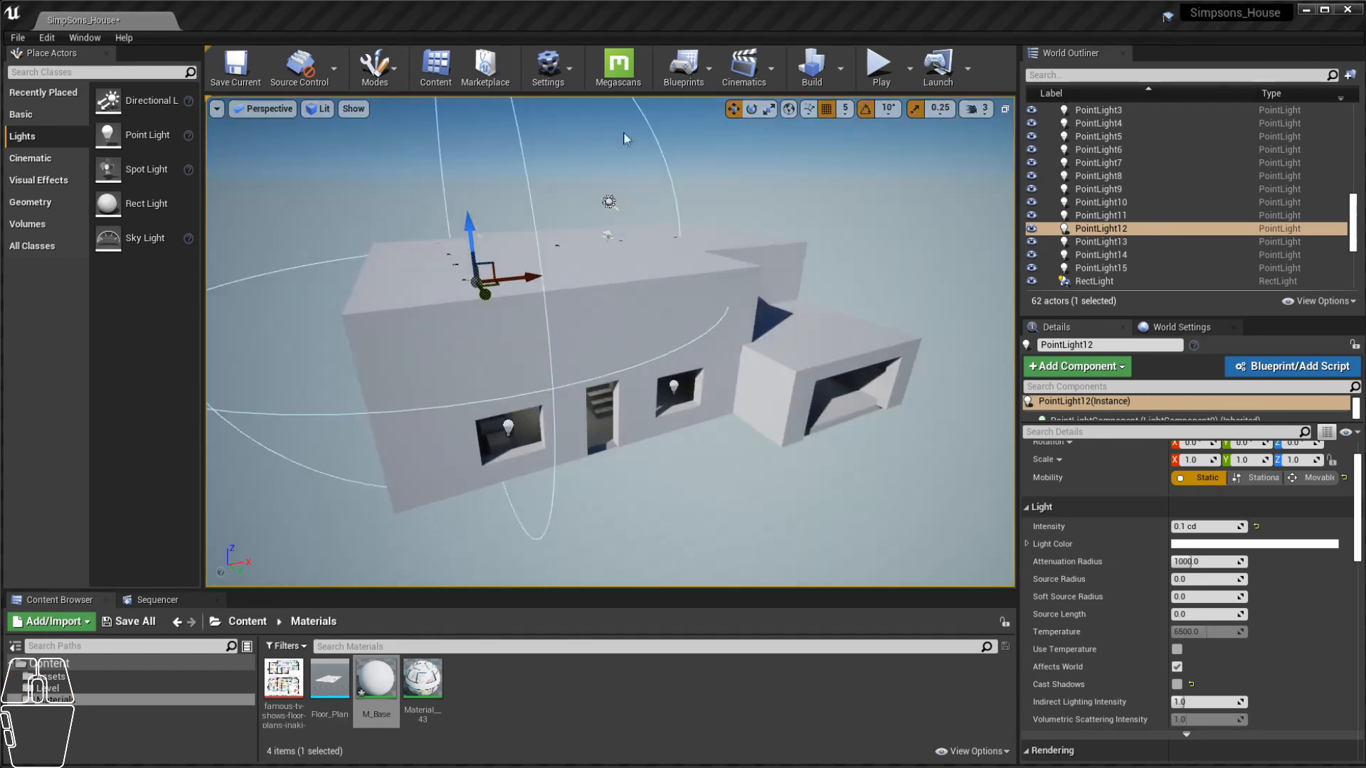
Step: Play the level again and examine the light on the walls and floor around the front-room windows
{"action": "left_click", "coordinate": [882, 68]}
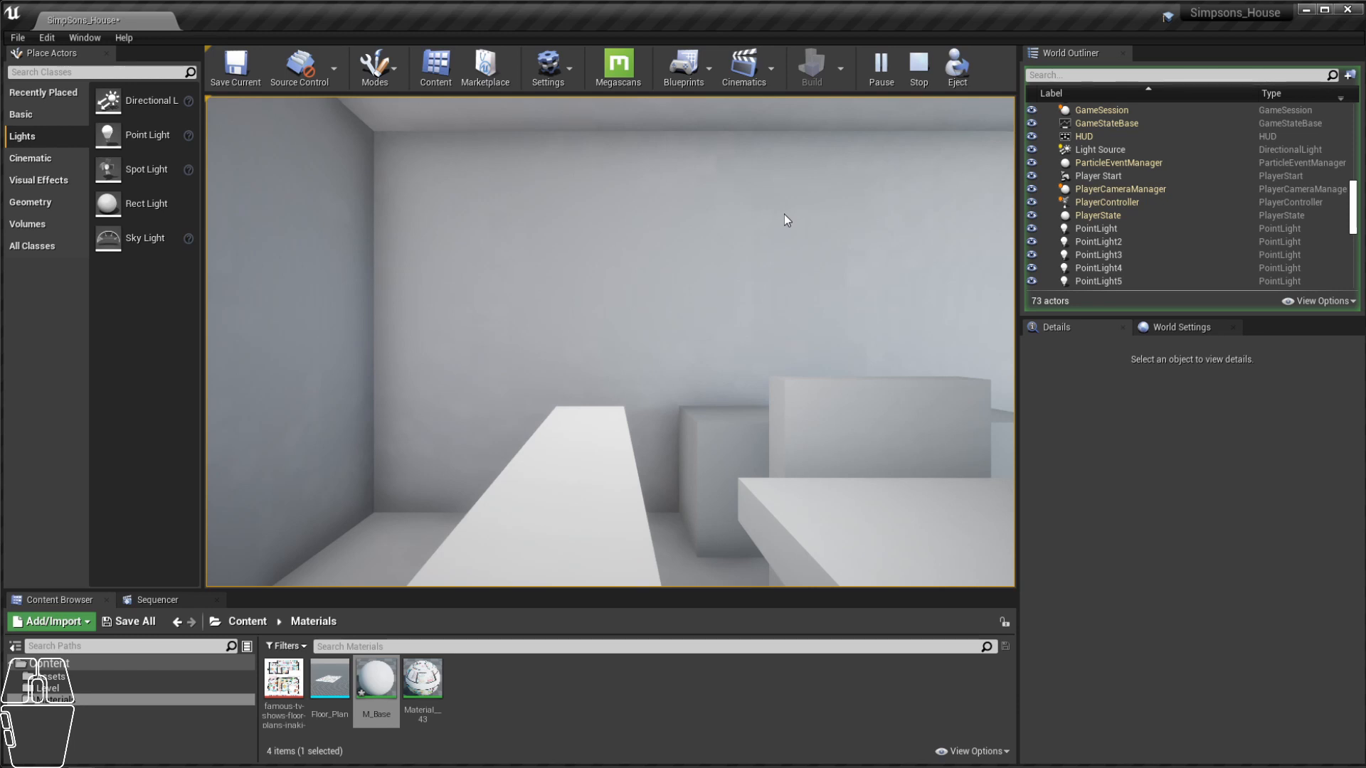
{"action": "left_click", "coordinate": [758, 210]}
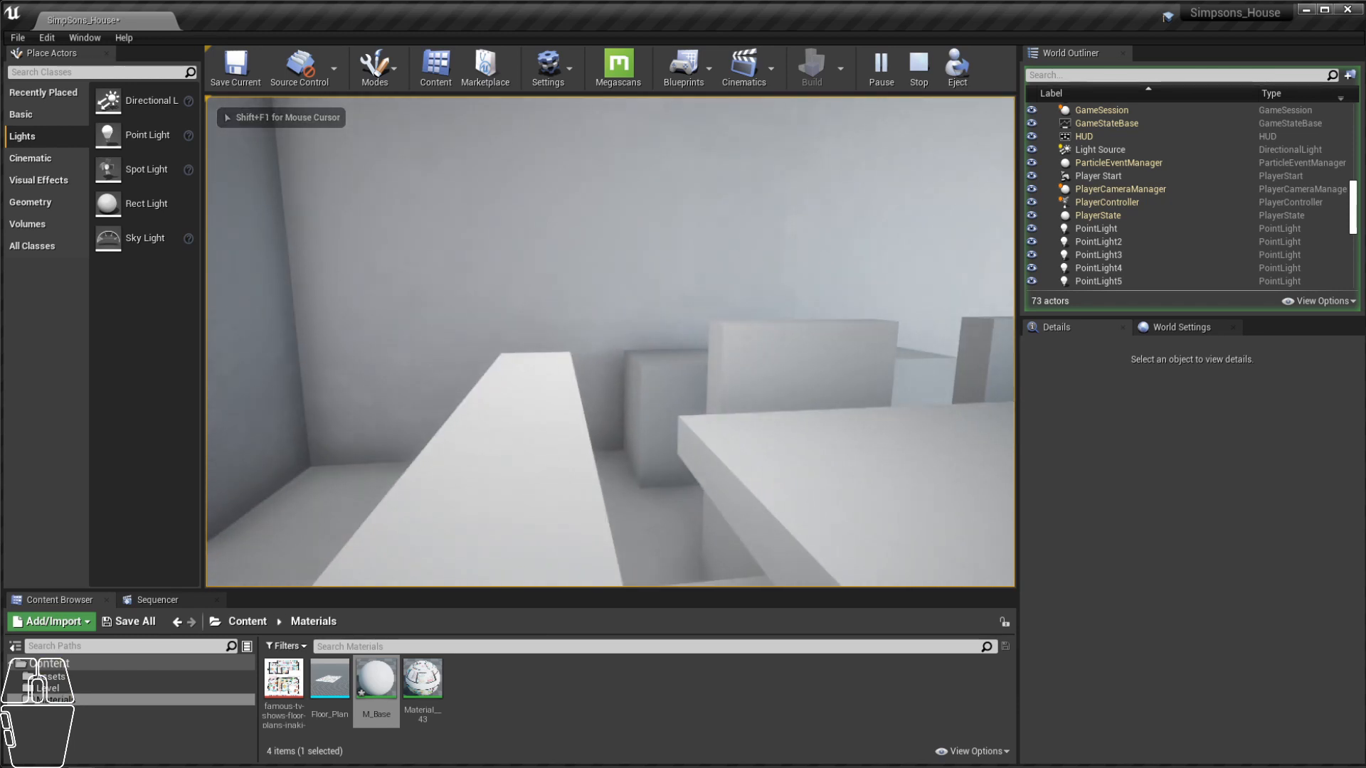
{"action": "key", "text": "d"}
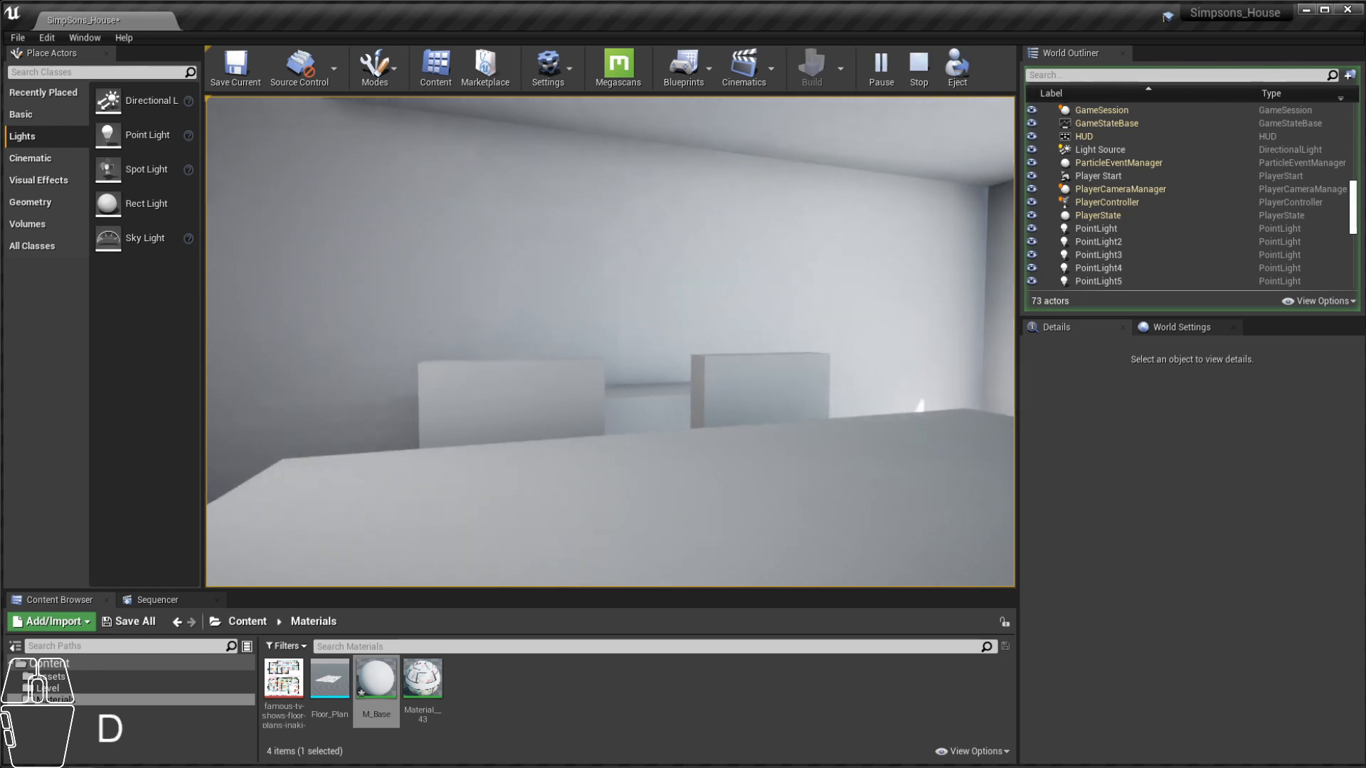
{"action": "key", "text": "w"}
{"action": "key", "text": "e"}
{"action": "key", "text": "w"}
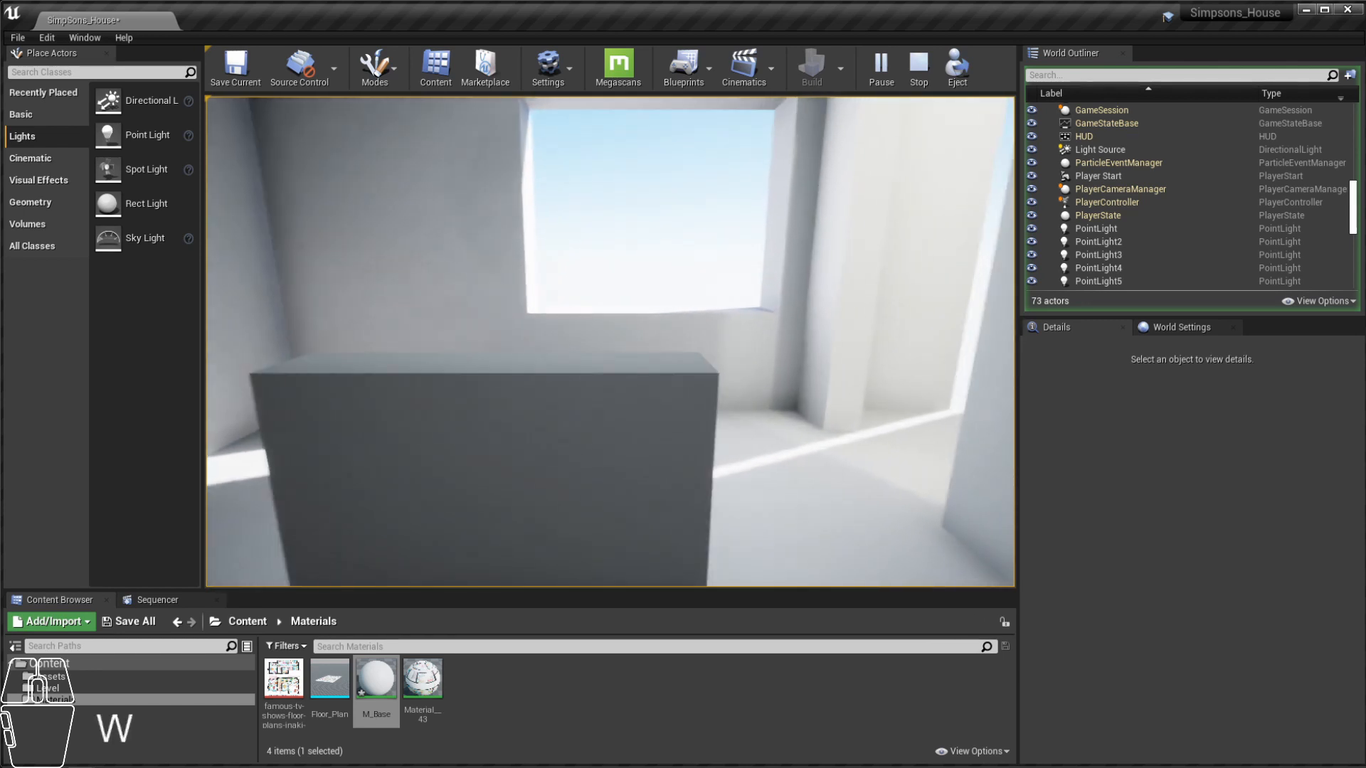
{"action": "key", "text": "d"}
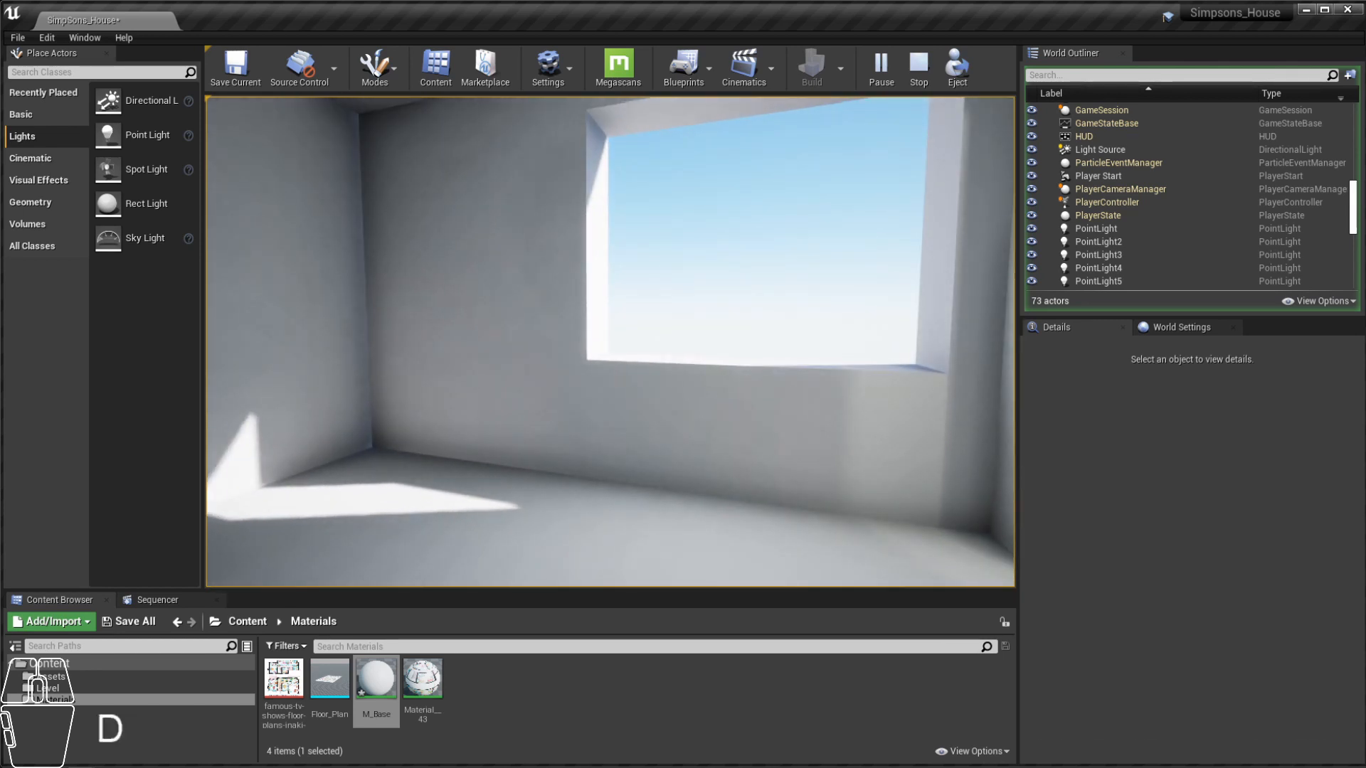
{"action": "key", "text": "w"}
{"action": "key", "text": "a"}
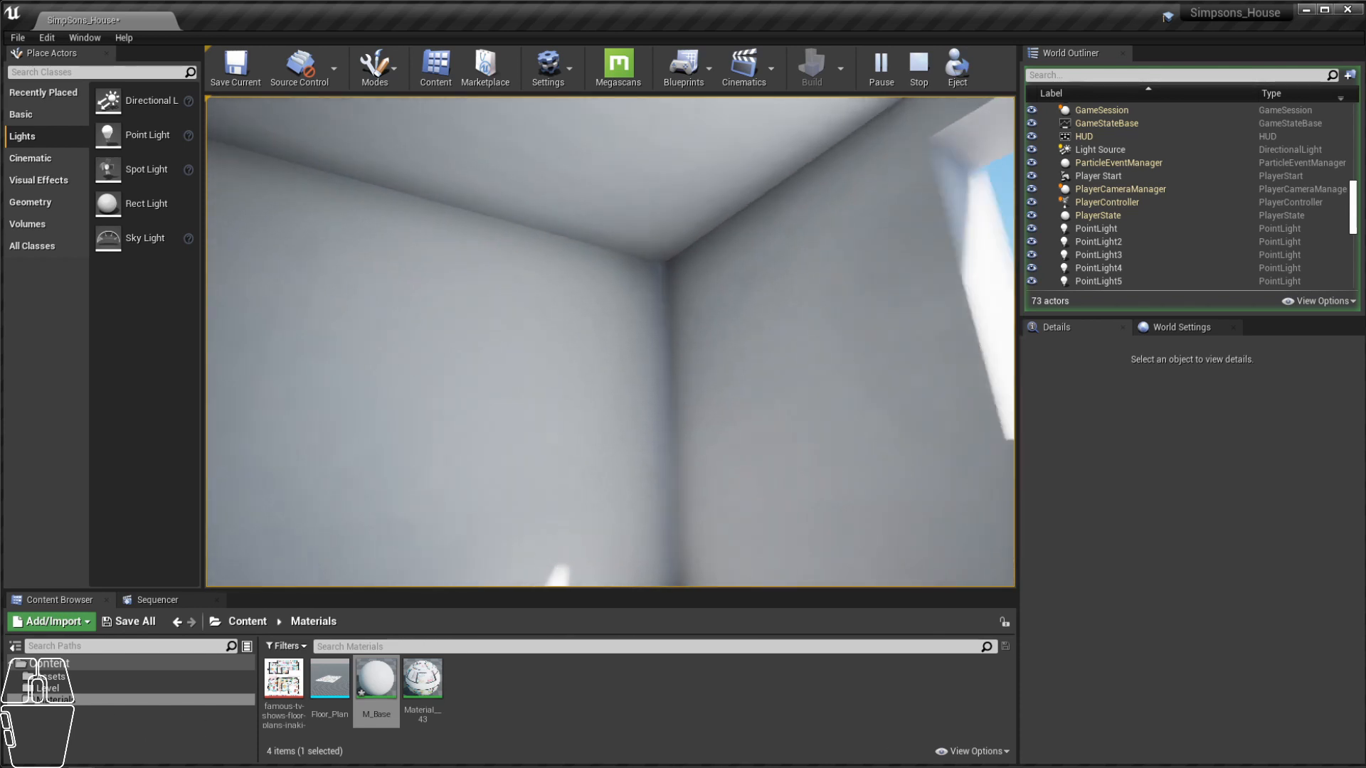
Step: Walk through the dining room to examine the lighting around the table, chairs and cabinet
{"action": "key", "text": "w"}
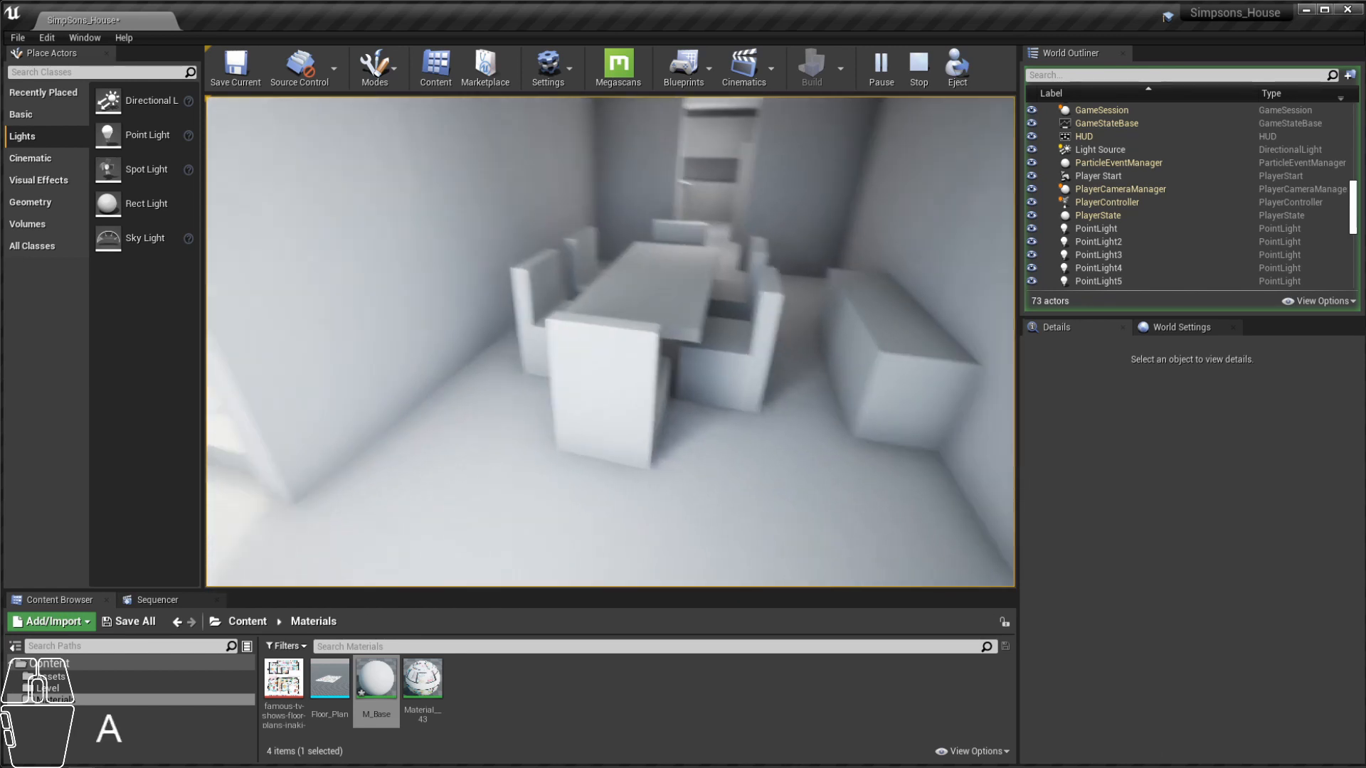
{"action": "key", "text": "w"}
{"action": "key", "text": "d"}
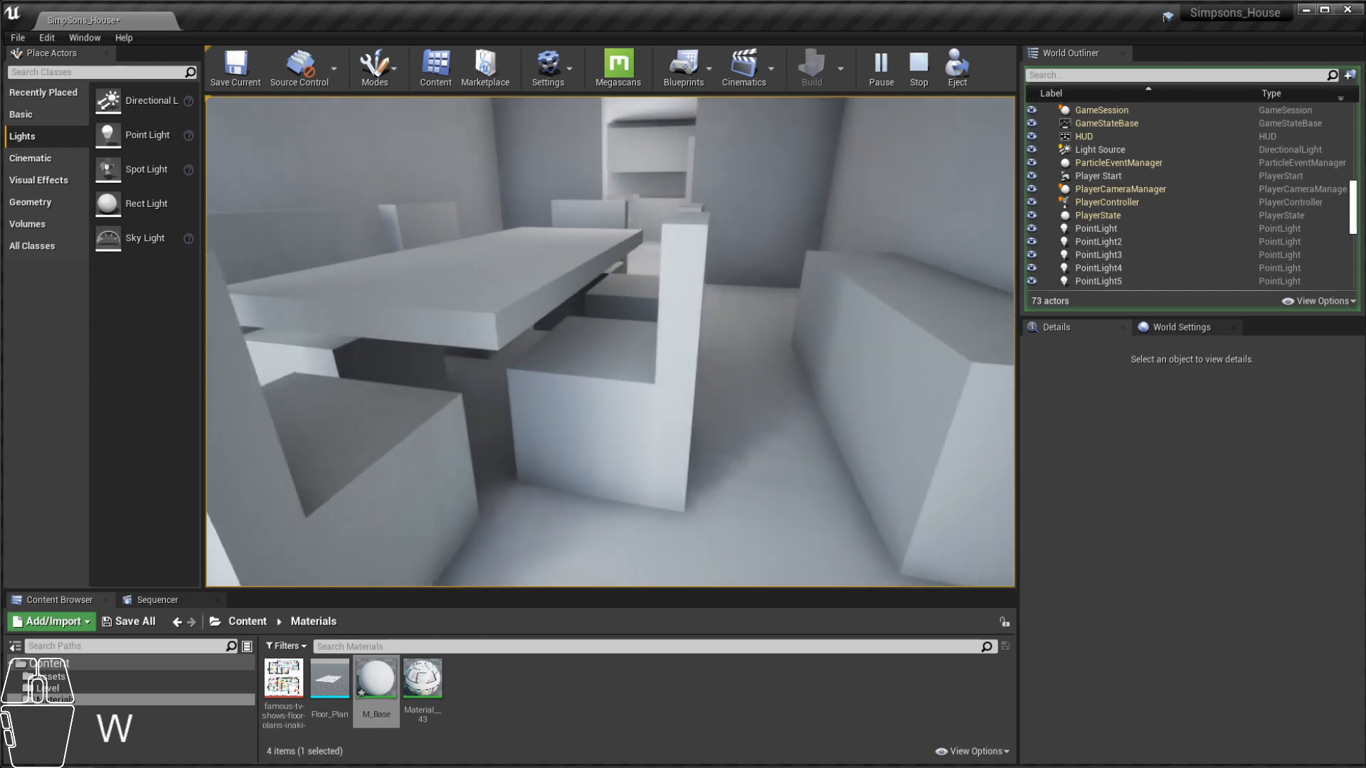
{"action": "key", "text": "e"}
{"action": "key", "text": "w"}
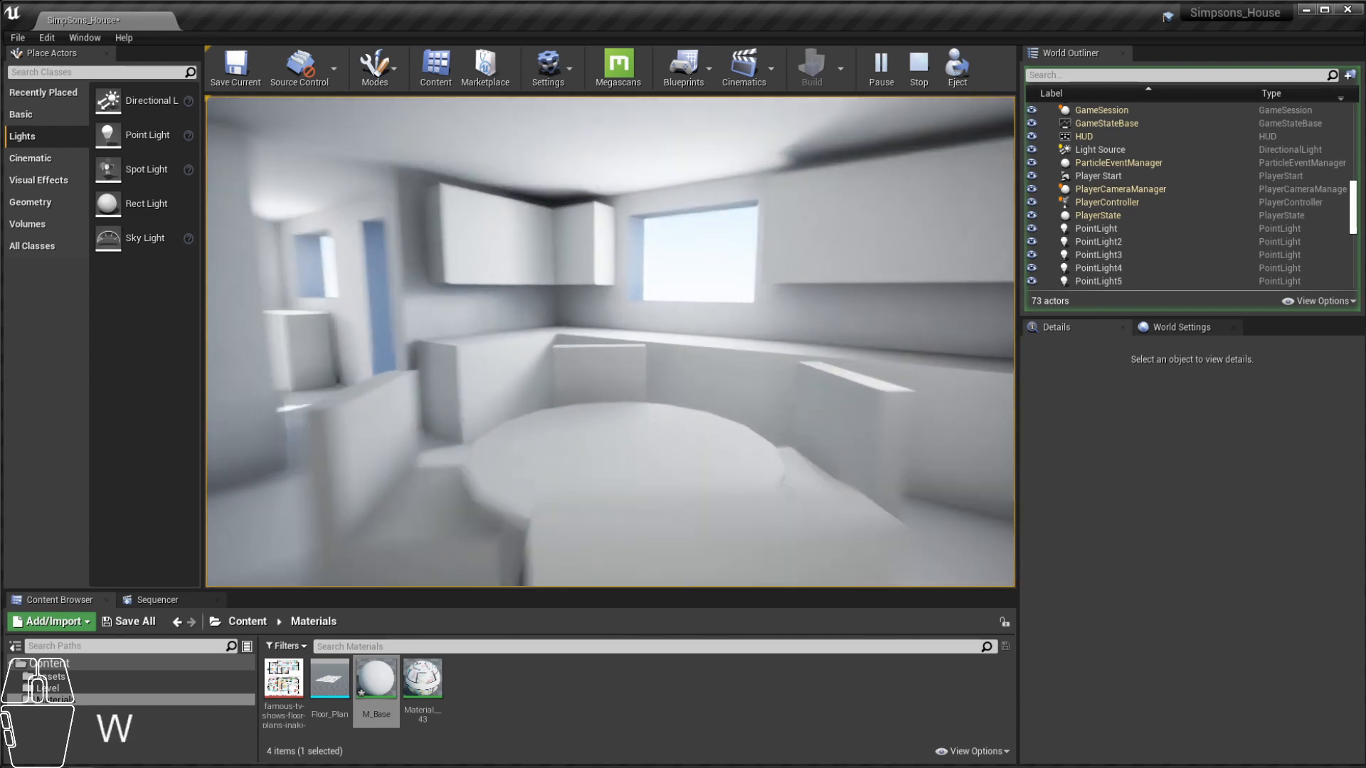
Step: Examine the lighting on the kitchen cabinets, counters and window wall
{"action": "key", "text": "a"}
{"action": "key", "text": "e"}
{"action": "key", "text": "a"}
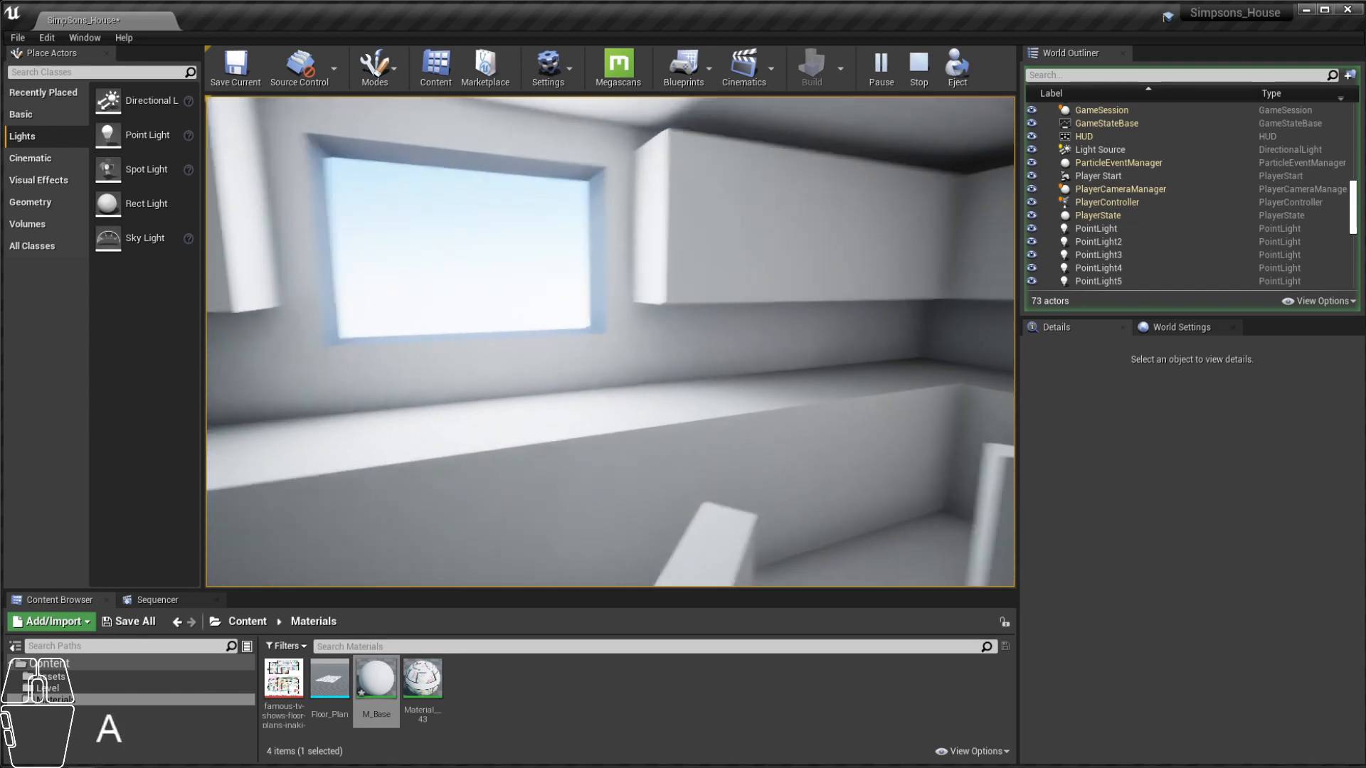
{"action": "key", "text": "e"}
{"action": "key", "text": "w"}
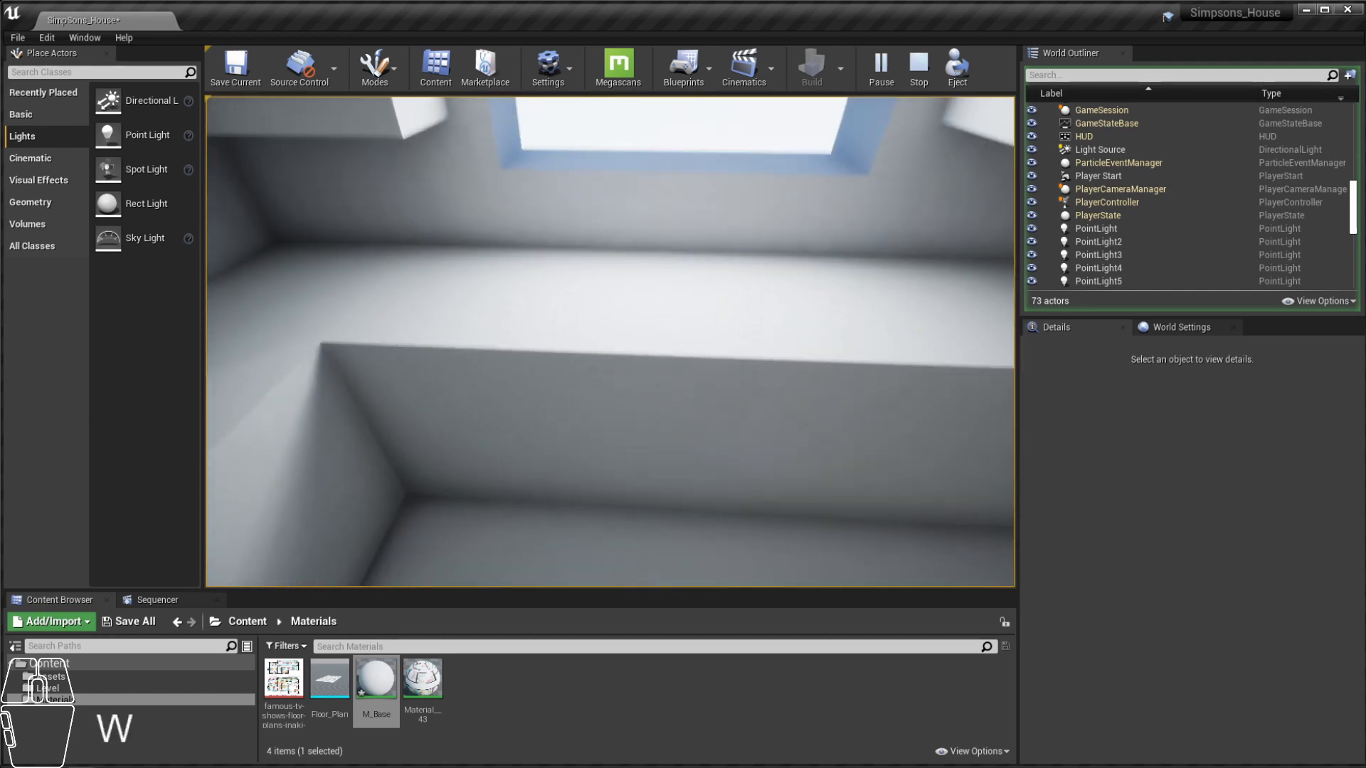
{"action": "key", "text": "s"}
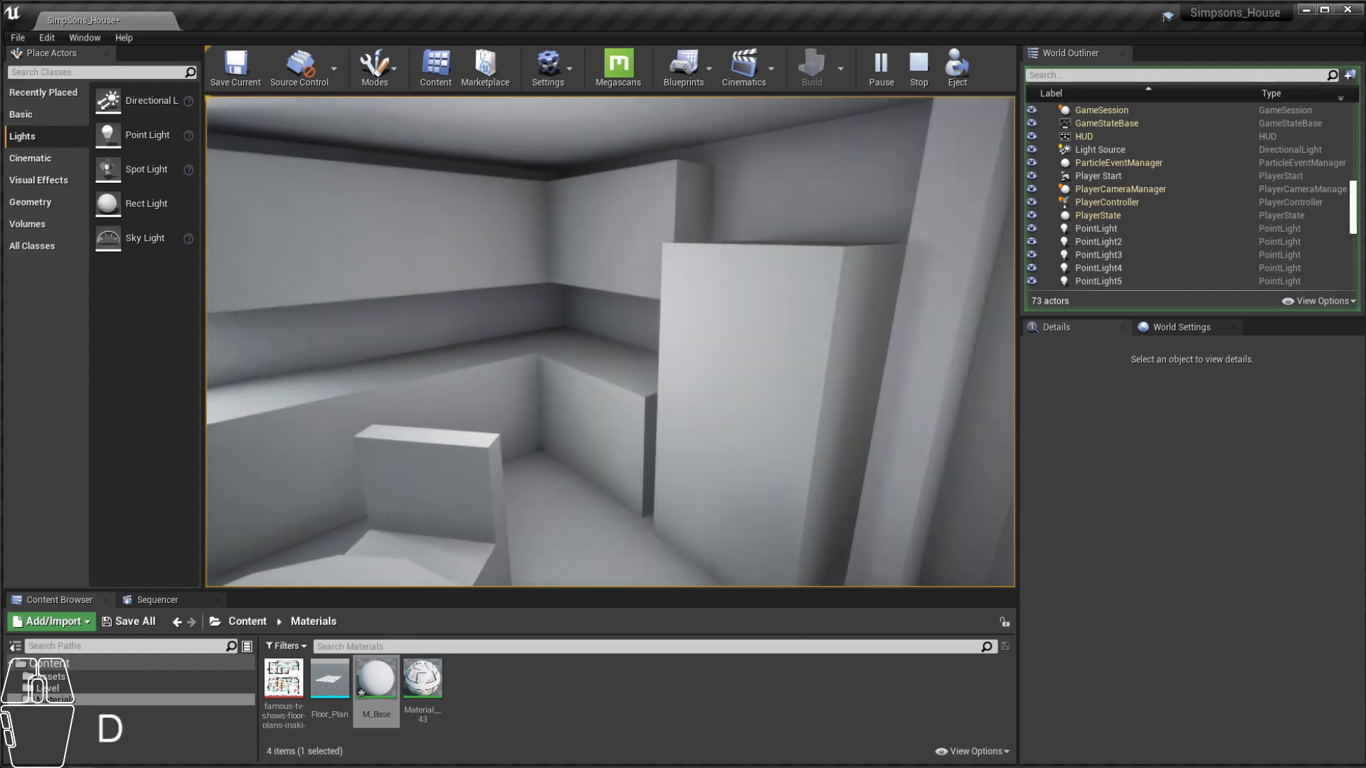
{"action": "key", "text": "w"}
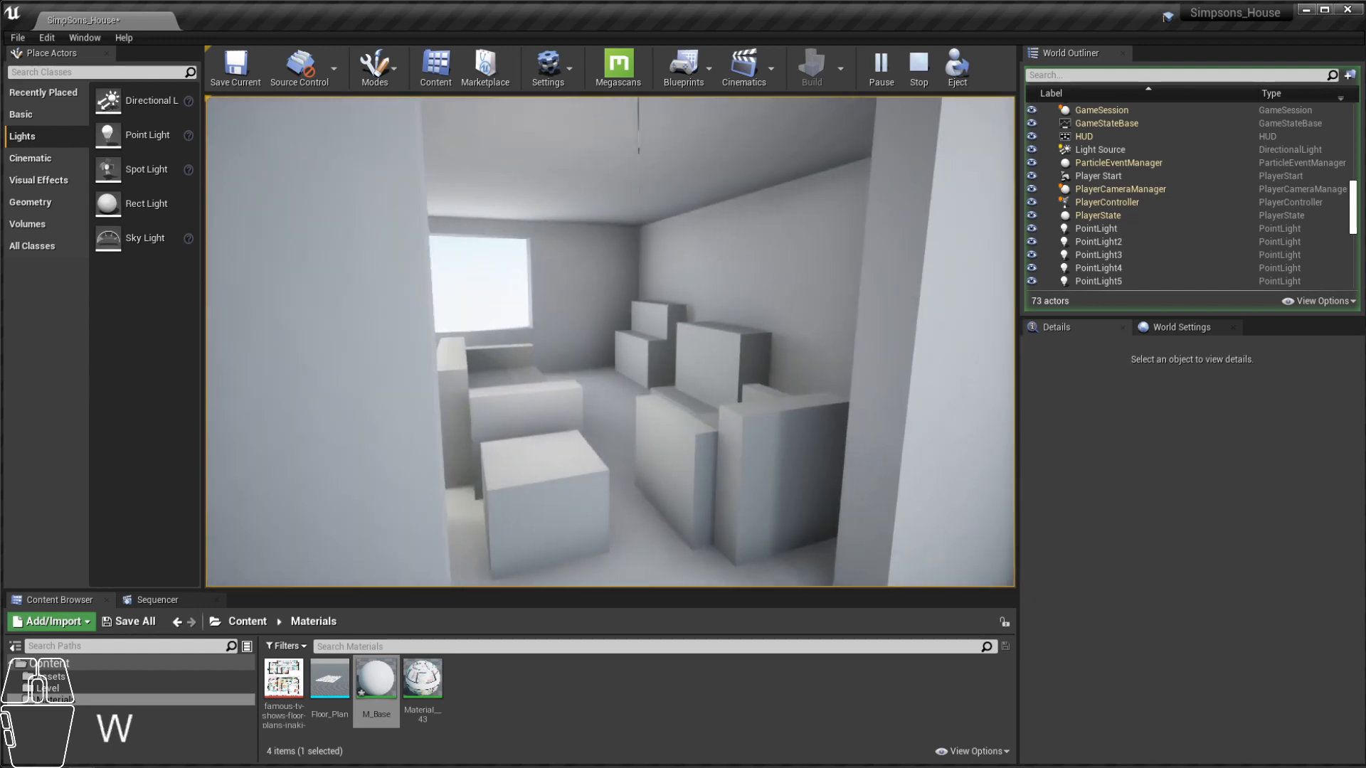
Step: Inspect the seam in the ground-floor ceiling near the living-room opening from close up
{"action": "key", "text": "d"}
{"action": "key", "text": "a+s"}
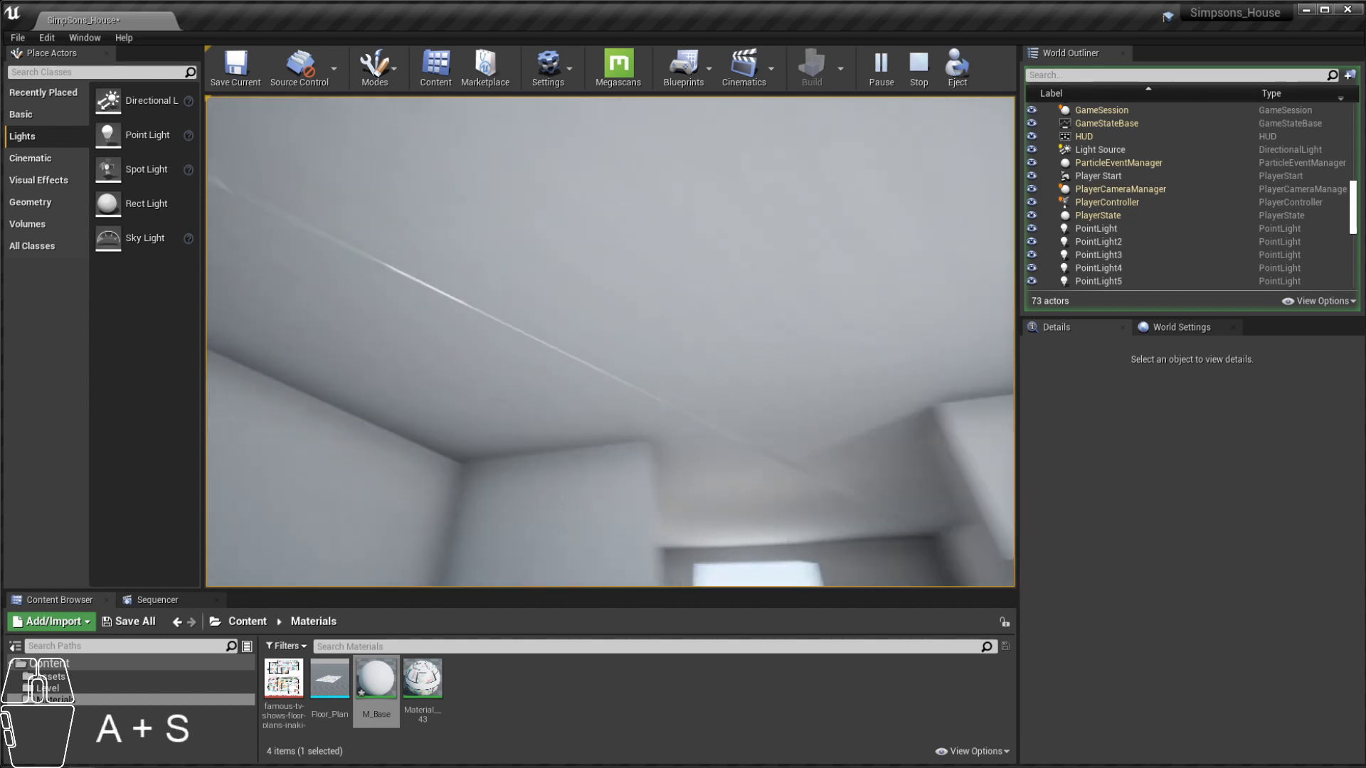
{"action": "key", "text": "w"}
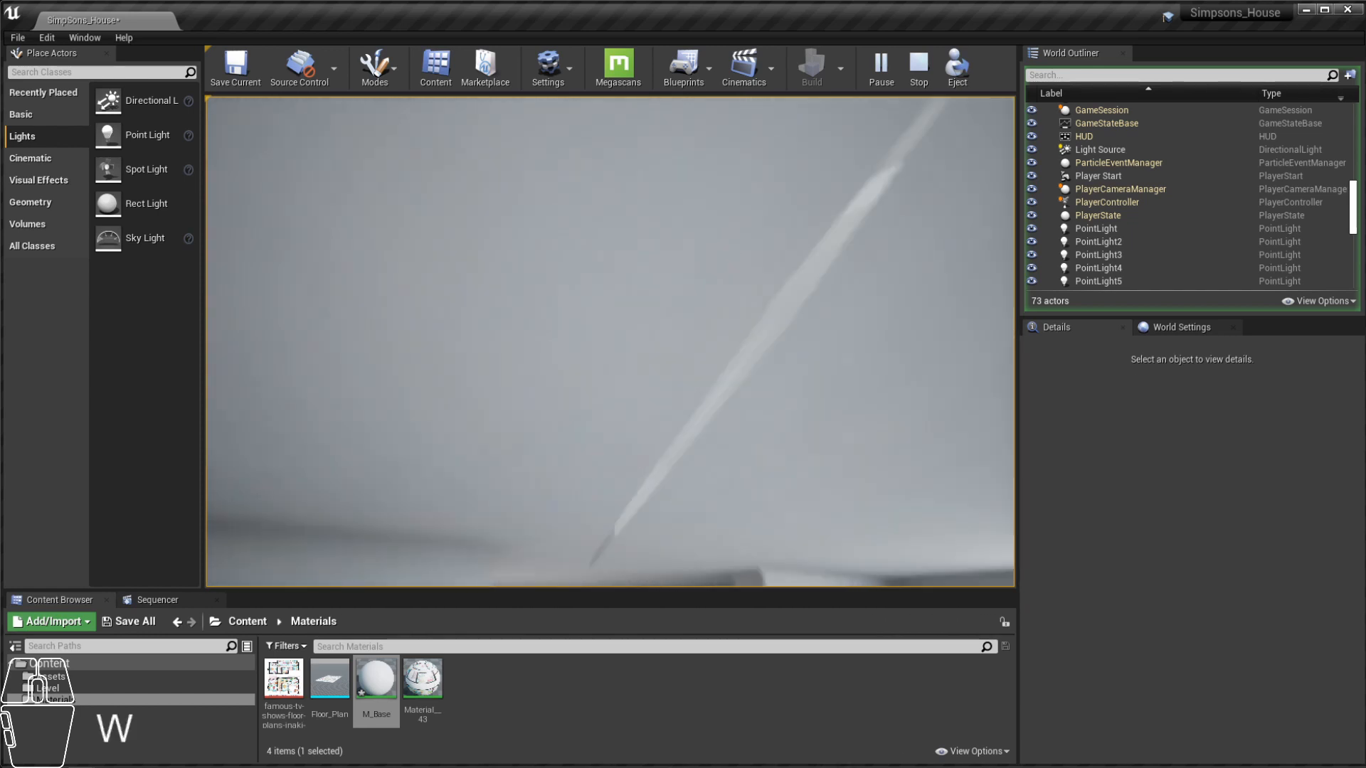
{"action": "key", "text": "d"}
{"action": "key", "text": "a"}
{"action": "key", "text": "w"}
{"action": "key", "text": "d"}
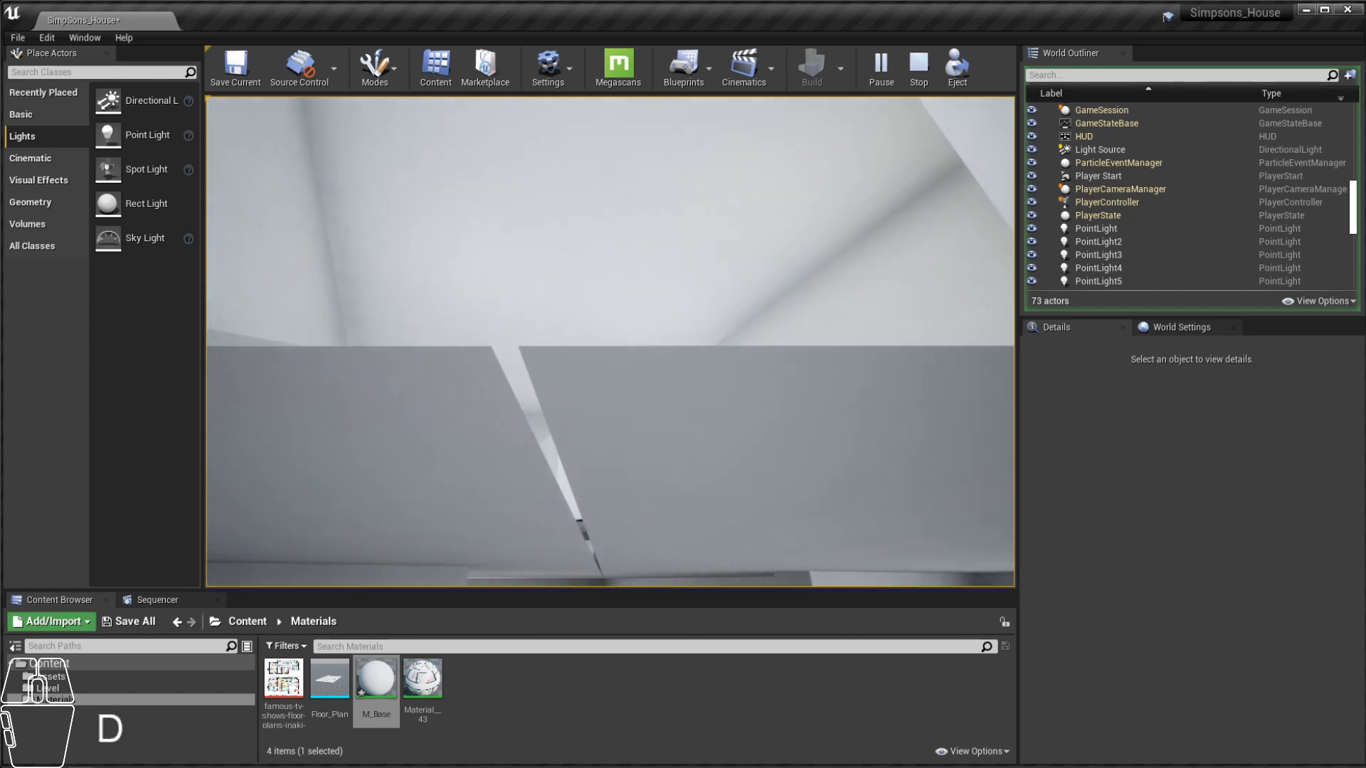
{"action": "key", "text": "w"}
{"action": "key", "text": "s"}
{"action": "key", "text": "w"}
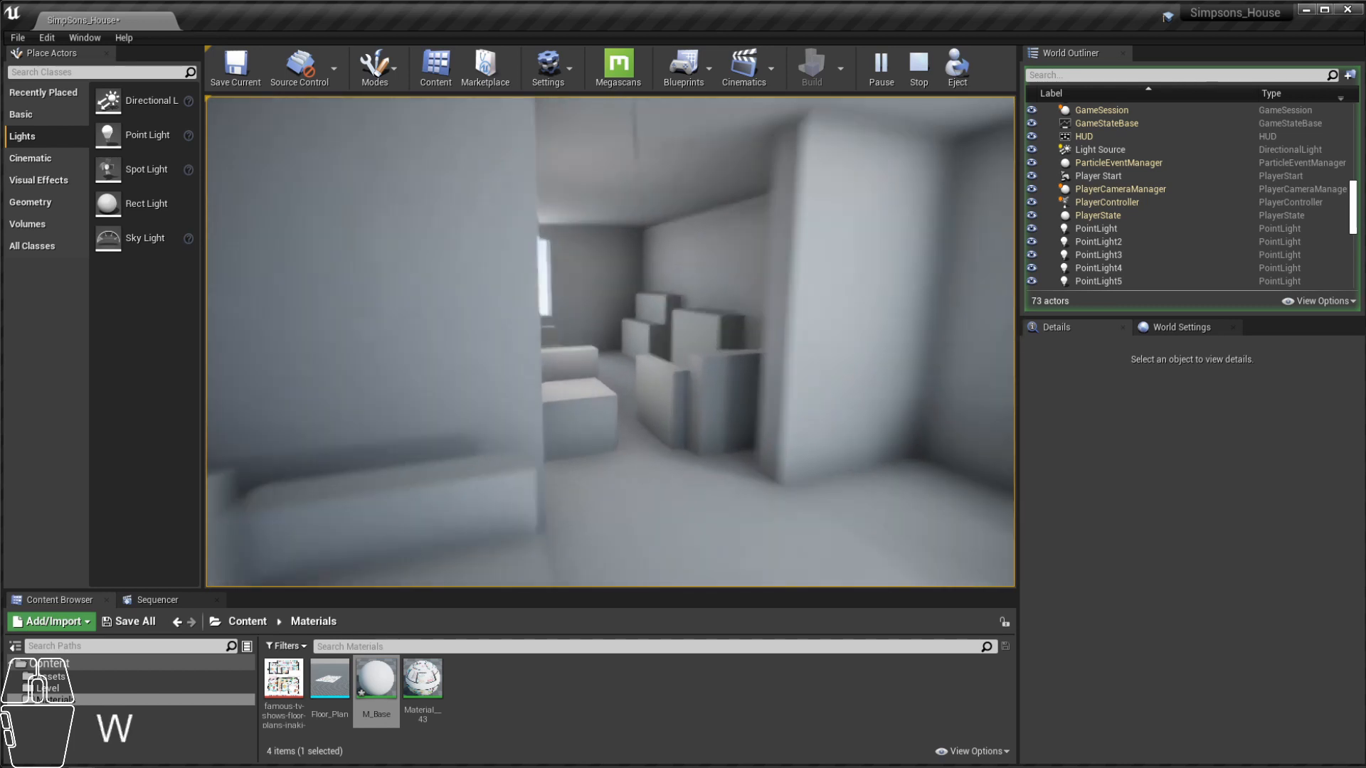
Step: Walk through the ground-floor living rooms to examine the light on the sofas, walls and windows
{"action": "key", "text": "w"}
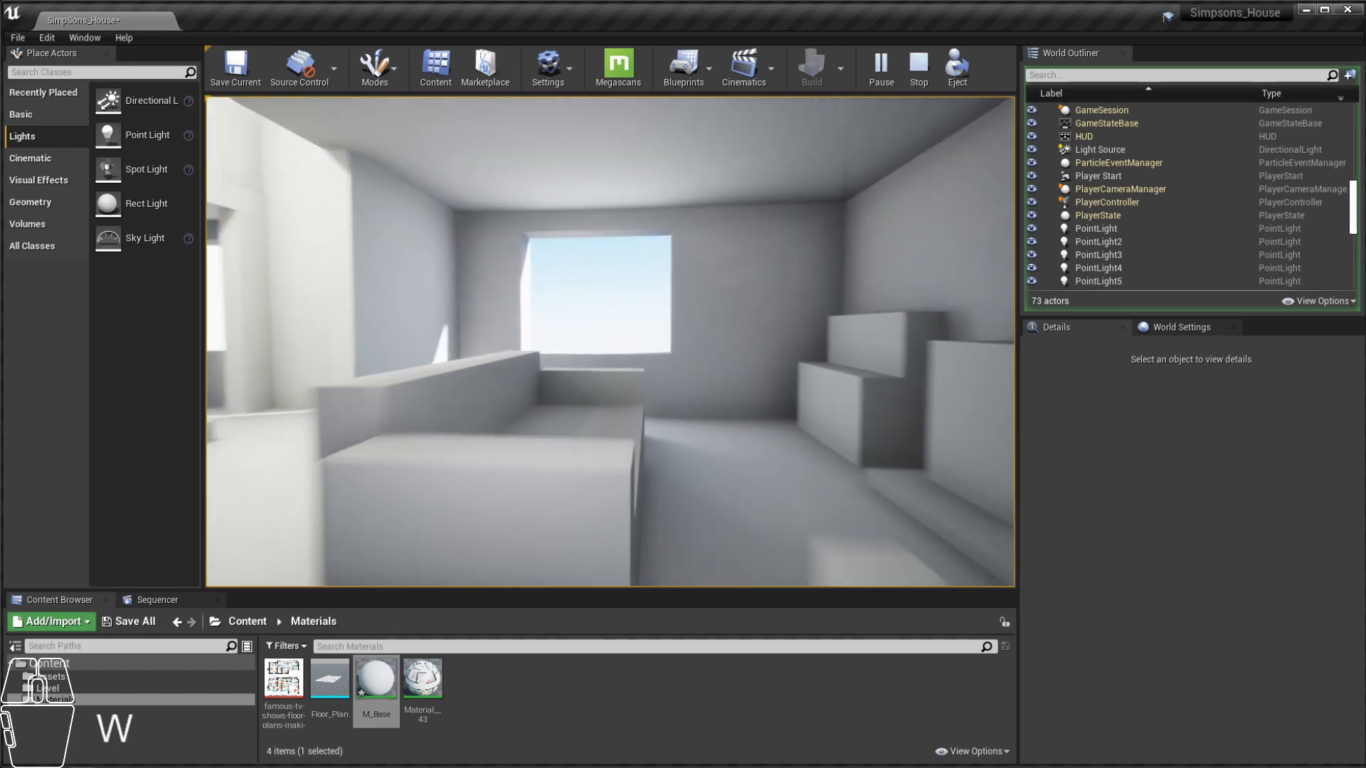
{"action": "key", "text": "e"}
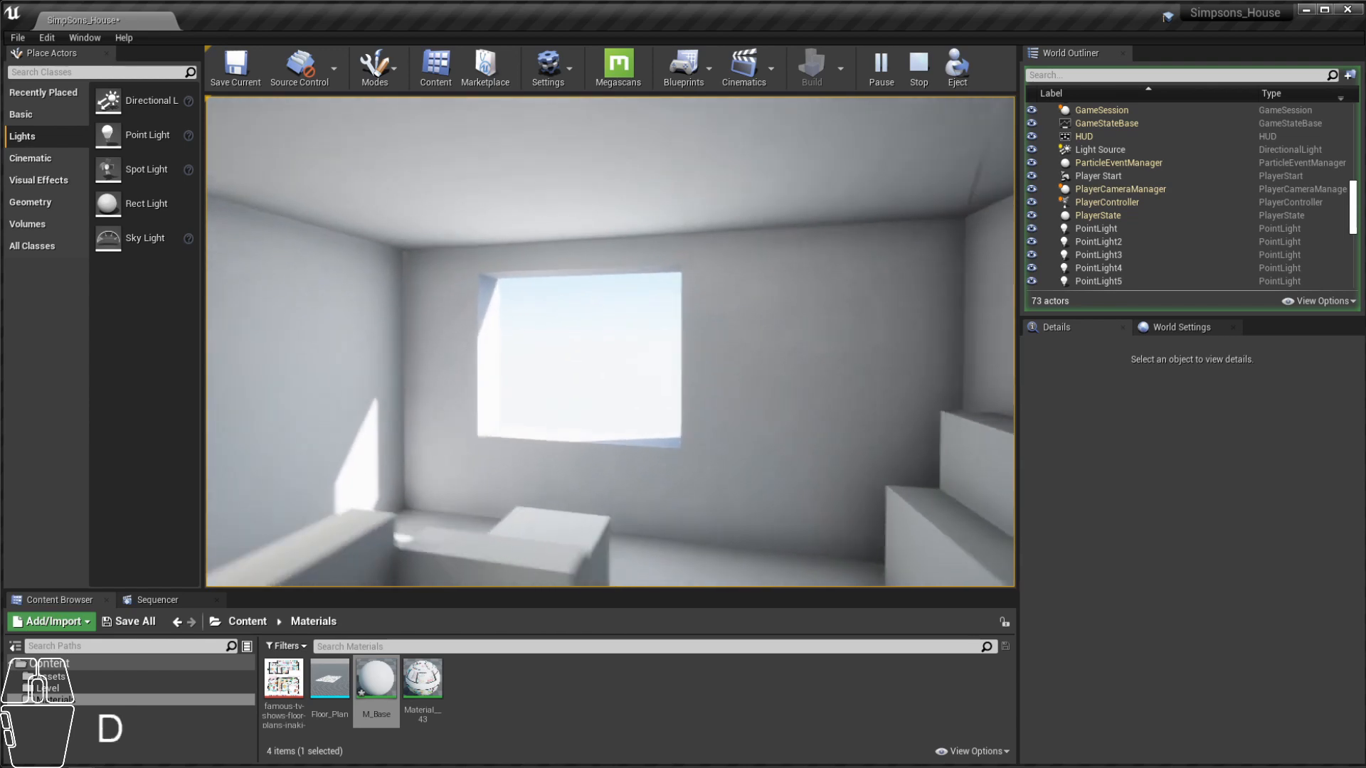
{"action": "key", "text": "w"}
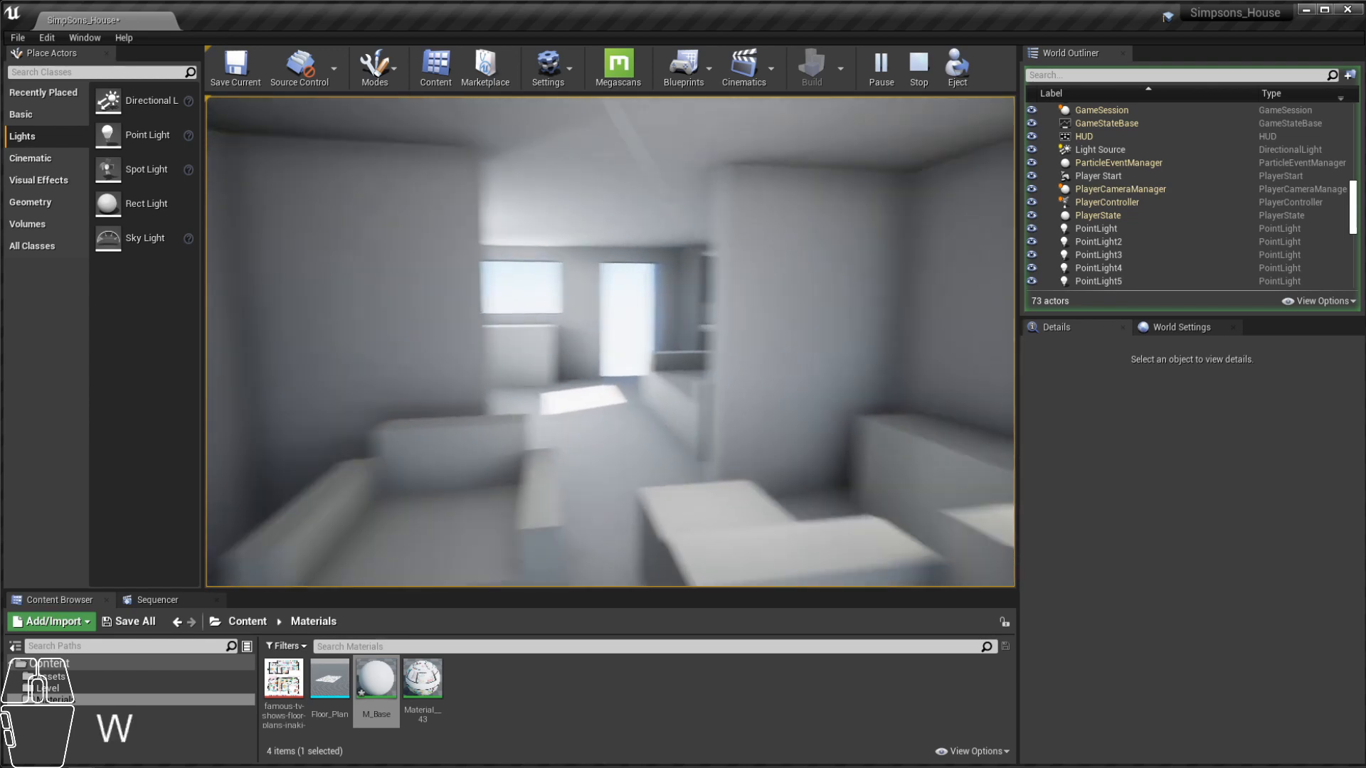
{"action": "key", "text": "w"}
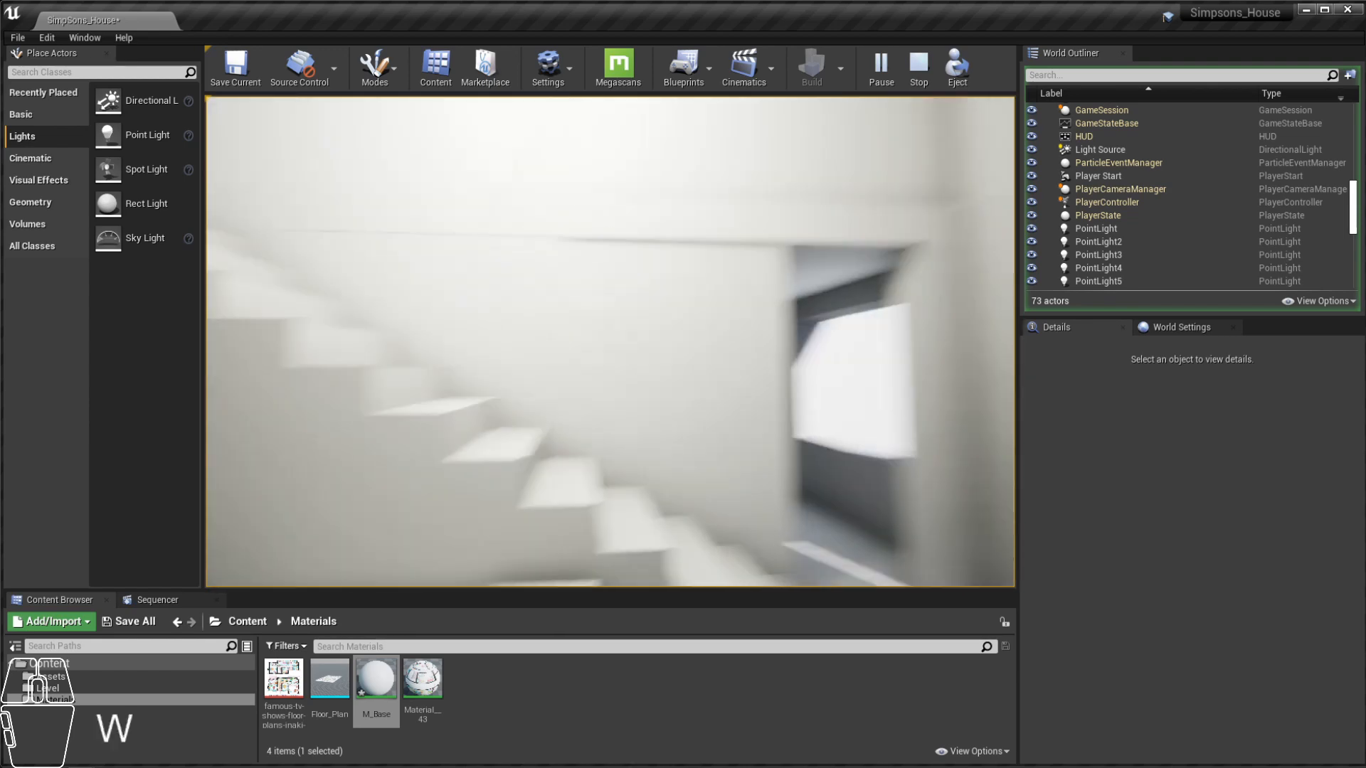
Step: Examine the lighting in the entrance hall and stairwell while going up to the second level
{"action": "key", "text": "a"}
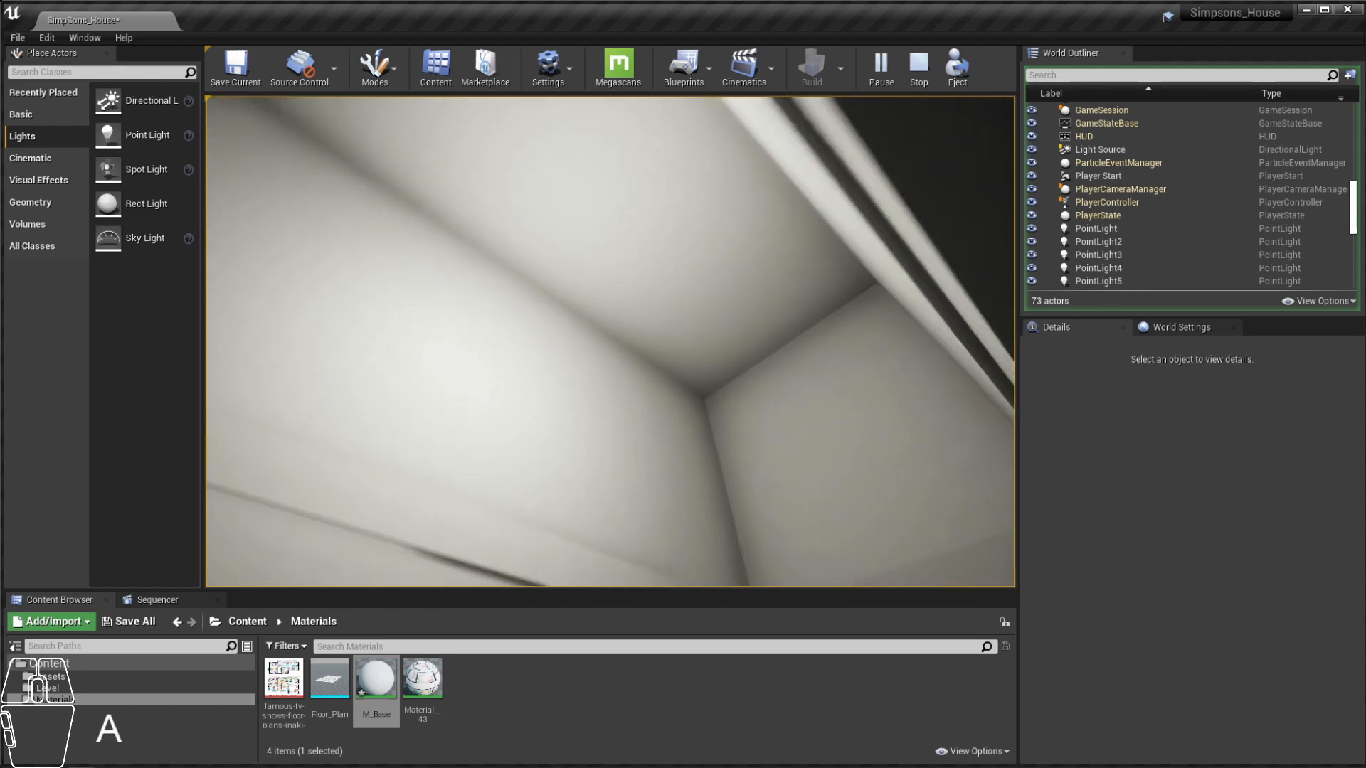
{"action": "key", "text": "e"}
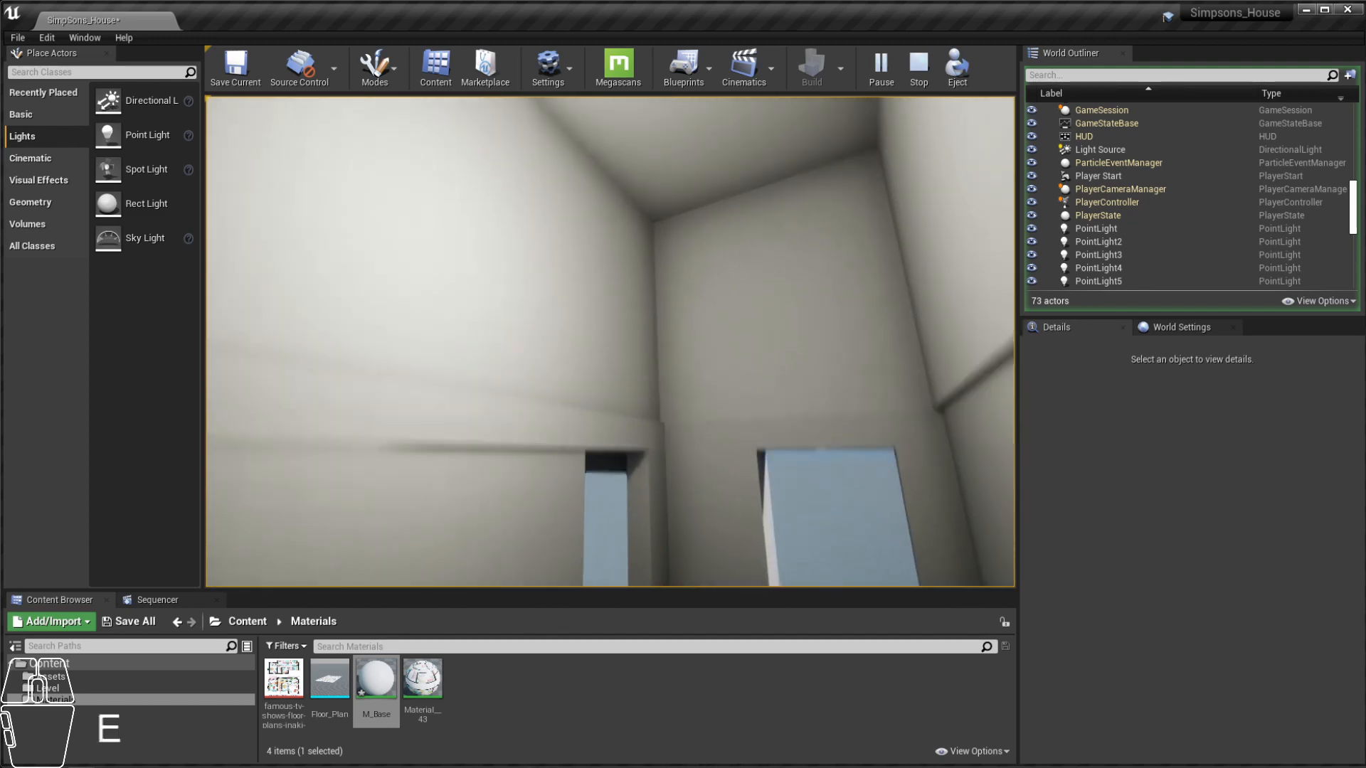
{"action": "key", "text": "w"}
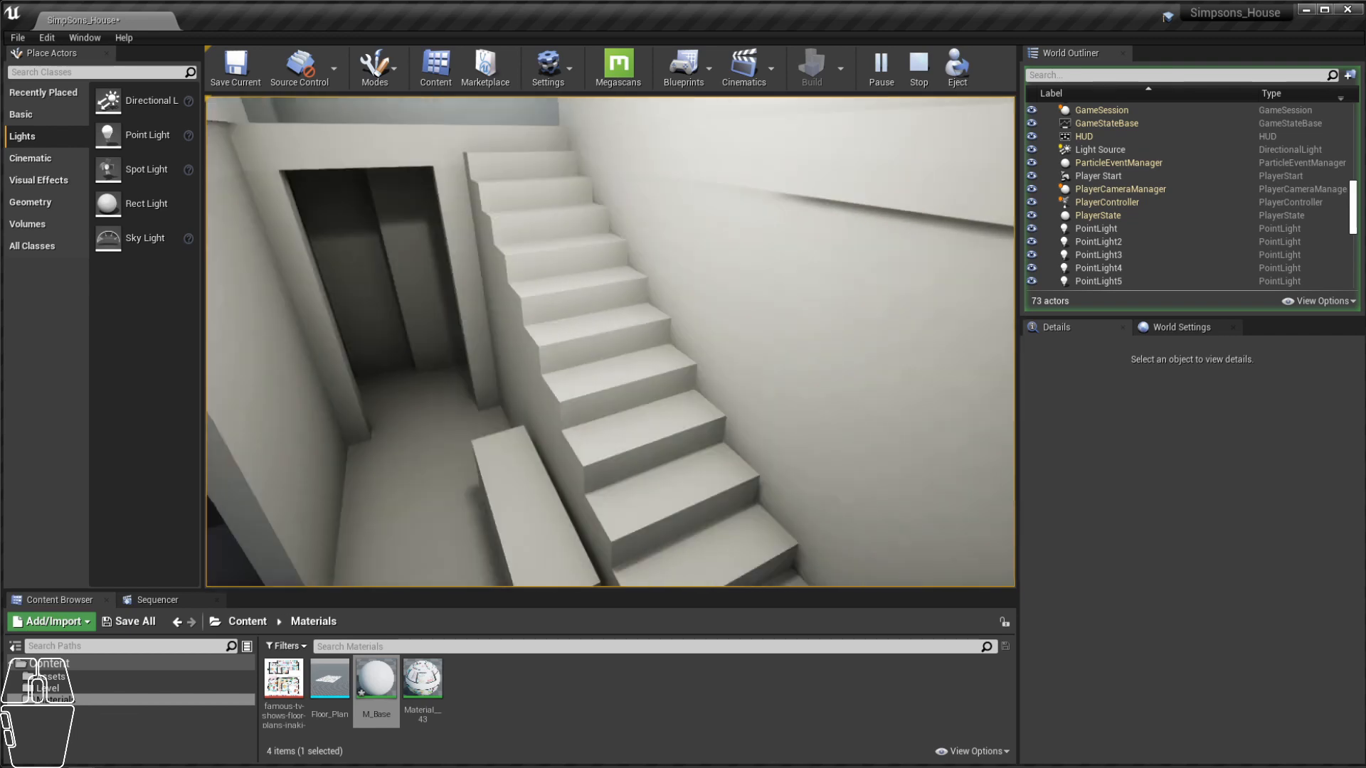
{"action": "key", "text": "e"}
{"action": "key", "text": "w"}
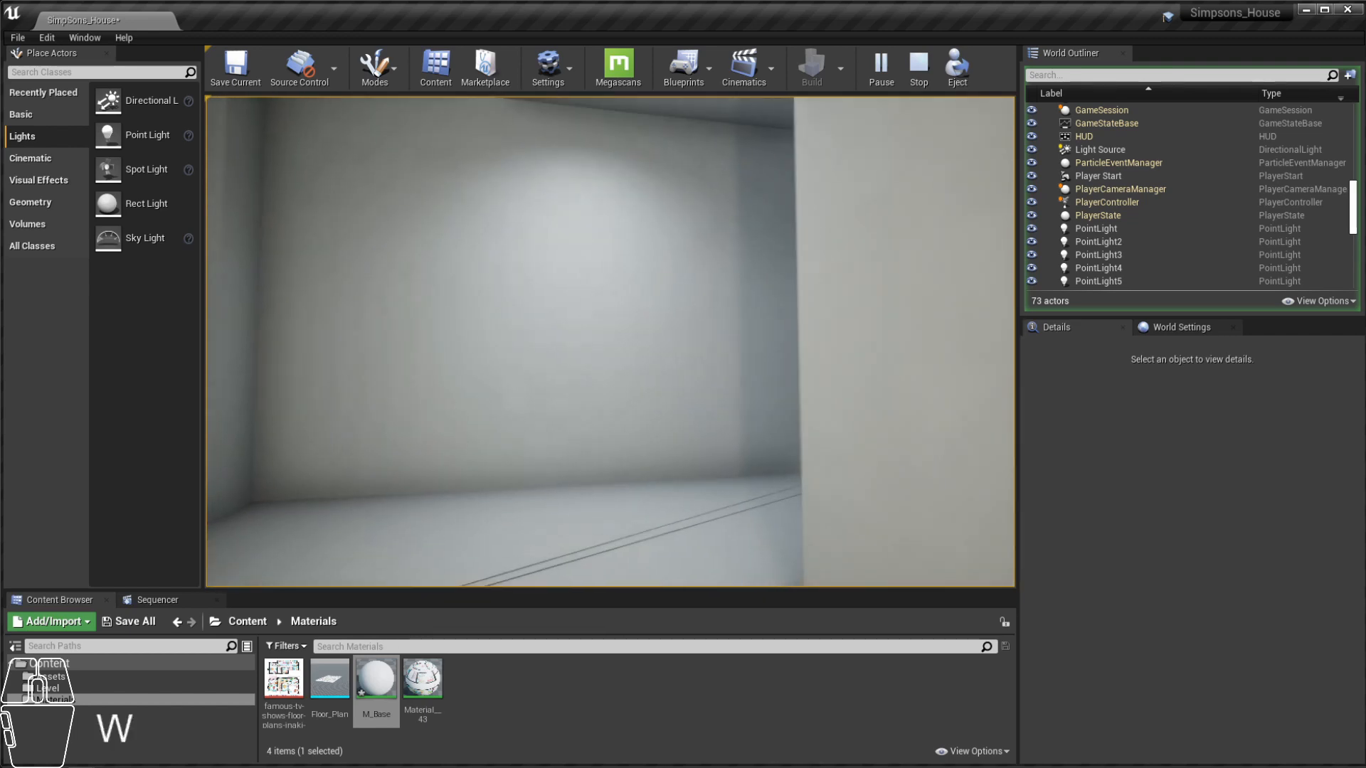
Step: Look along the upstairs hallway to examine the lighting on its walls, floor and doorways
{"action": "key", "text": "e"}
{"action": "key", "text": "a"}
{"action": "key", "text": "w"}
{"action": "key", "text": "a"}
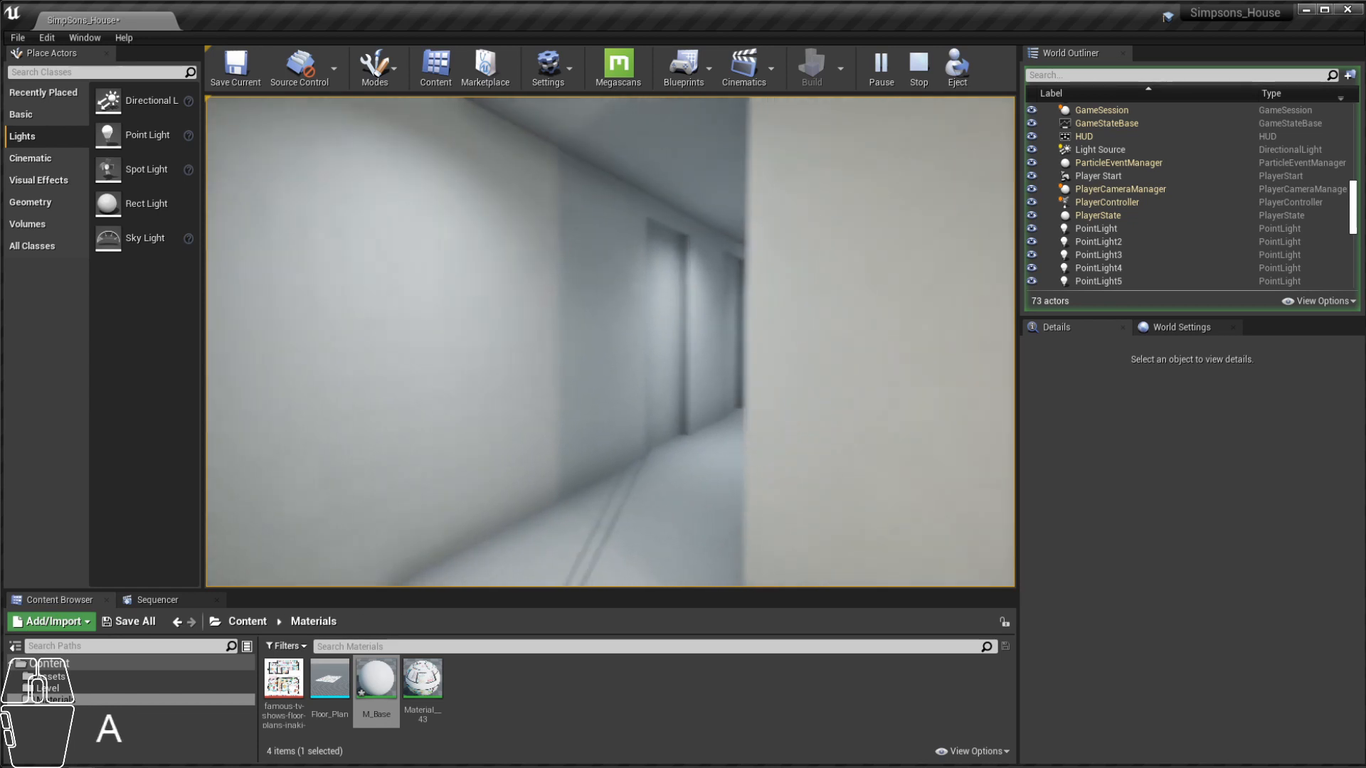
{"action": "key", "text": "e"}
{"action": "key", "text": "w"}
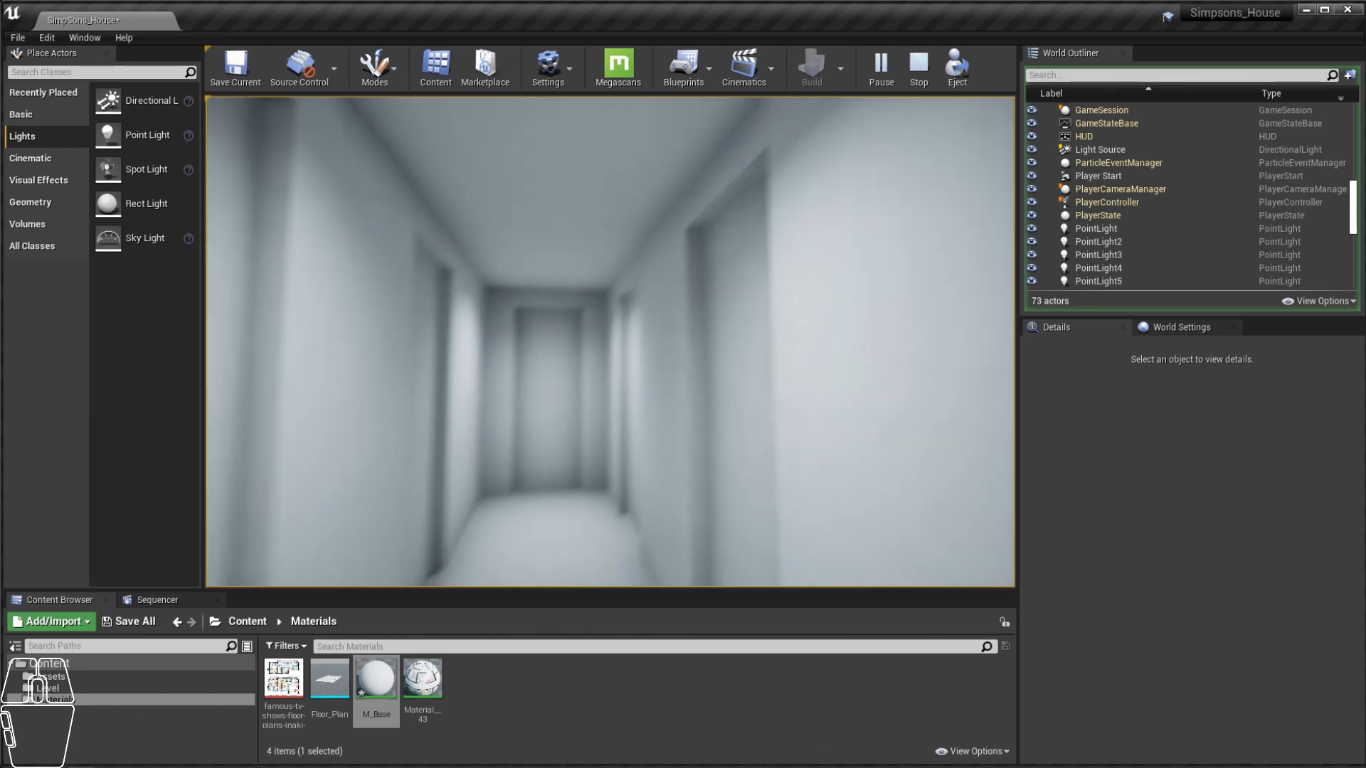
{"action": "key", "text": "s"}
{"action": "key", "text": "w"}
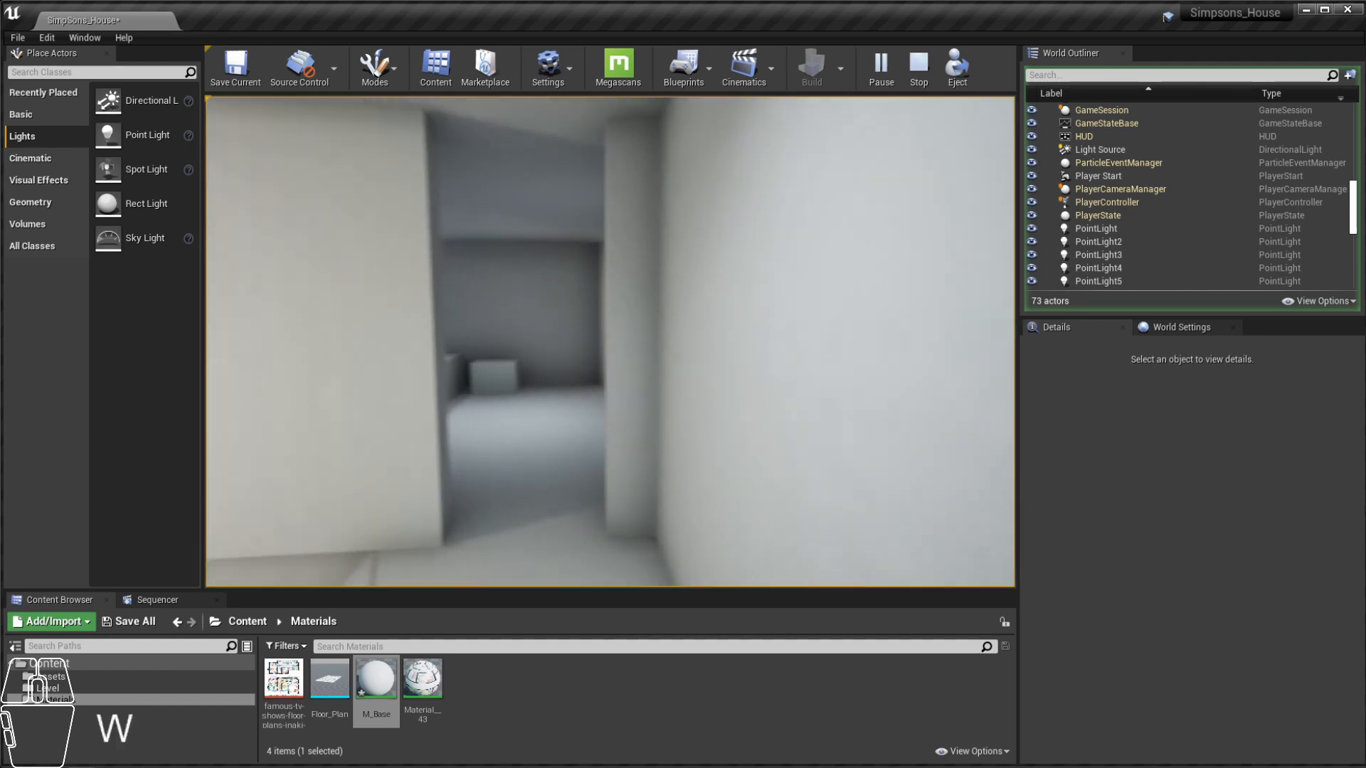
Step: Walk around the upstairs bedroom and its adjoining closet to examine their lighting, and stop the play session
{"action": "key", "text": "a"}
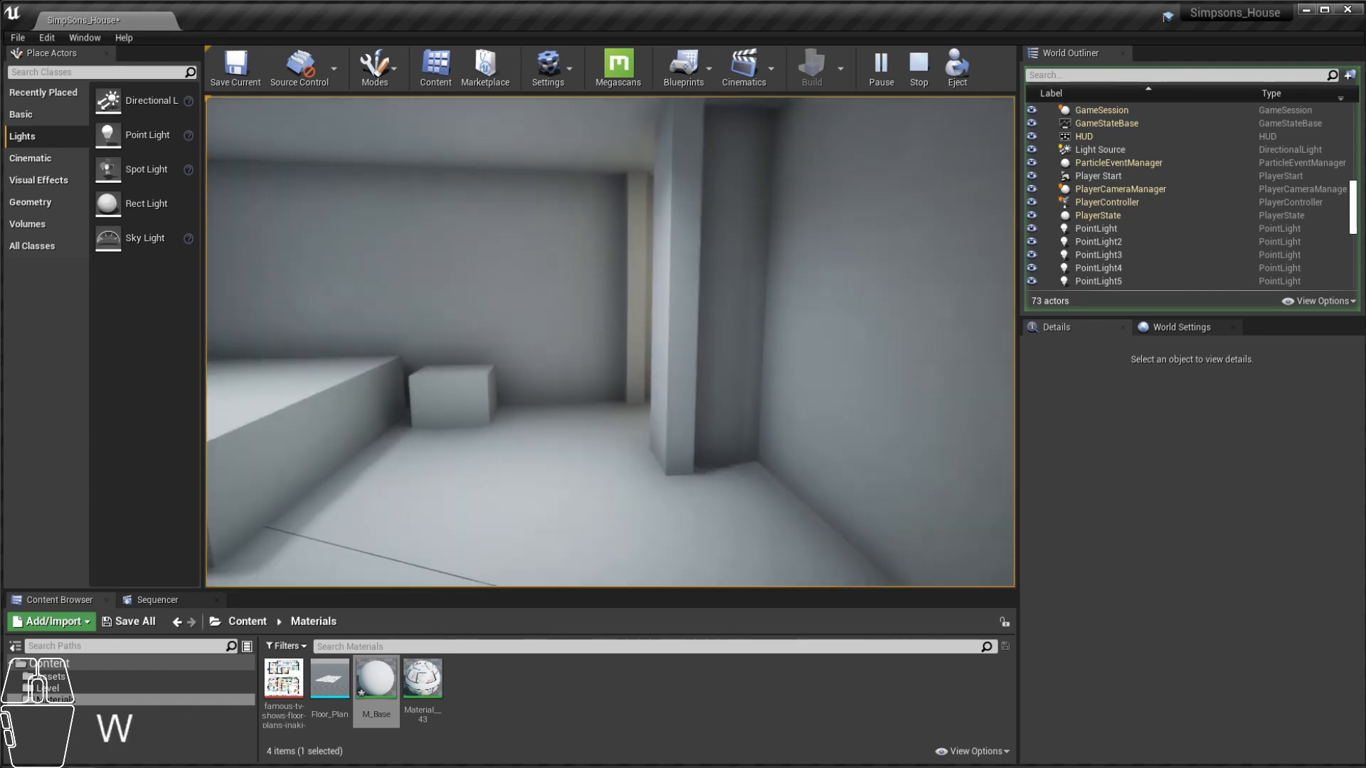
{"action": "key", "text": "d"}
{"action": "key", "text": "w"}
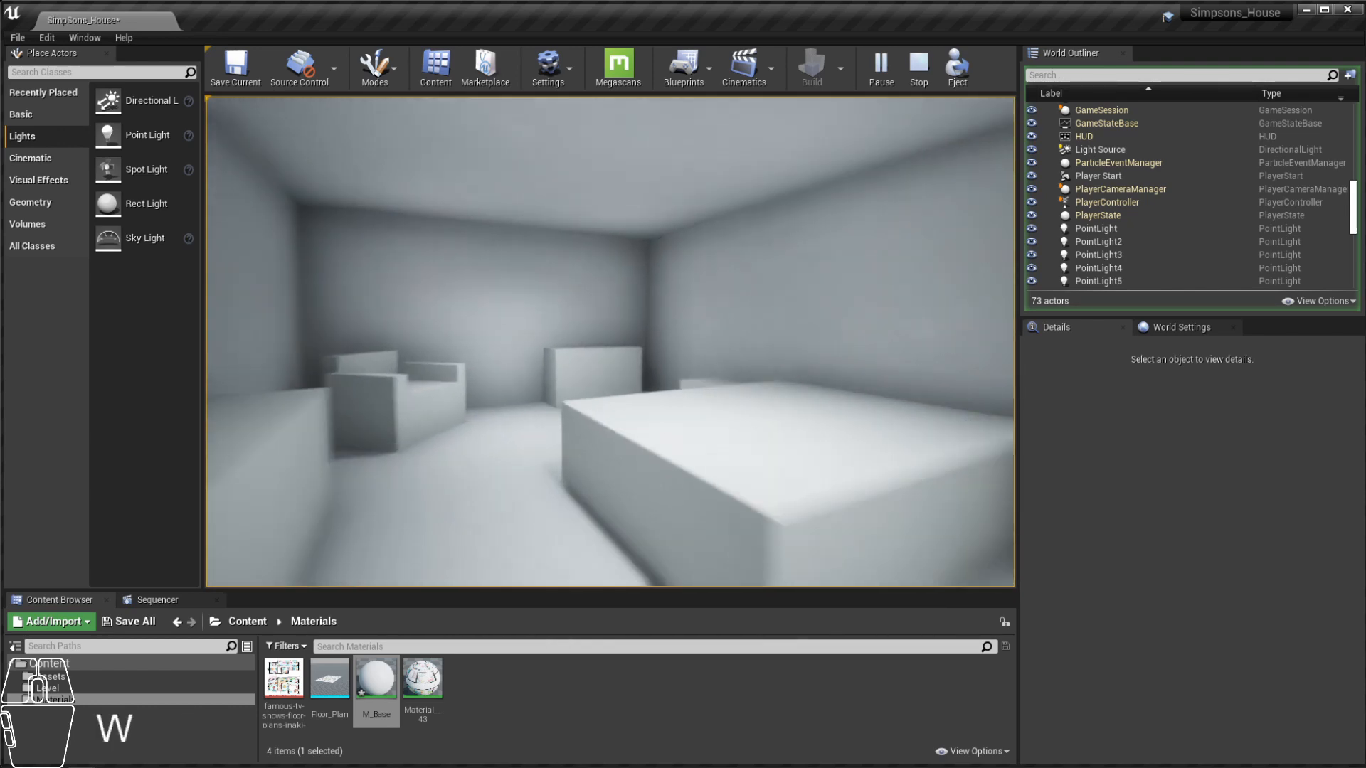
{"action": "key", "text": "a"}
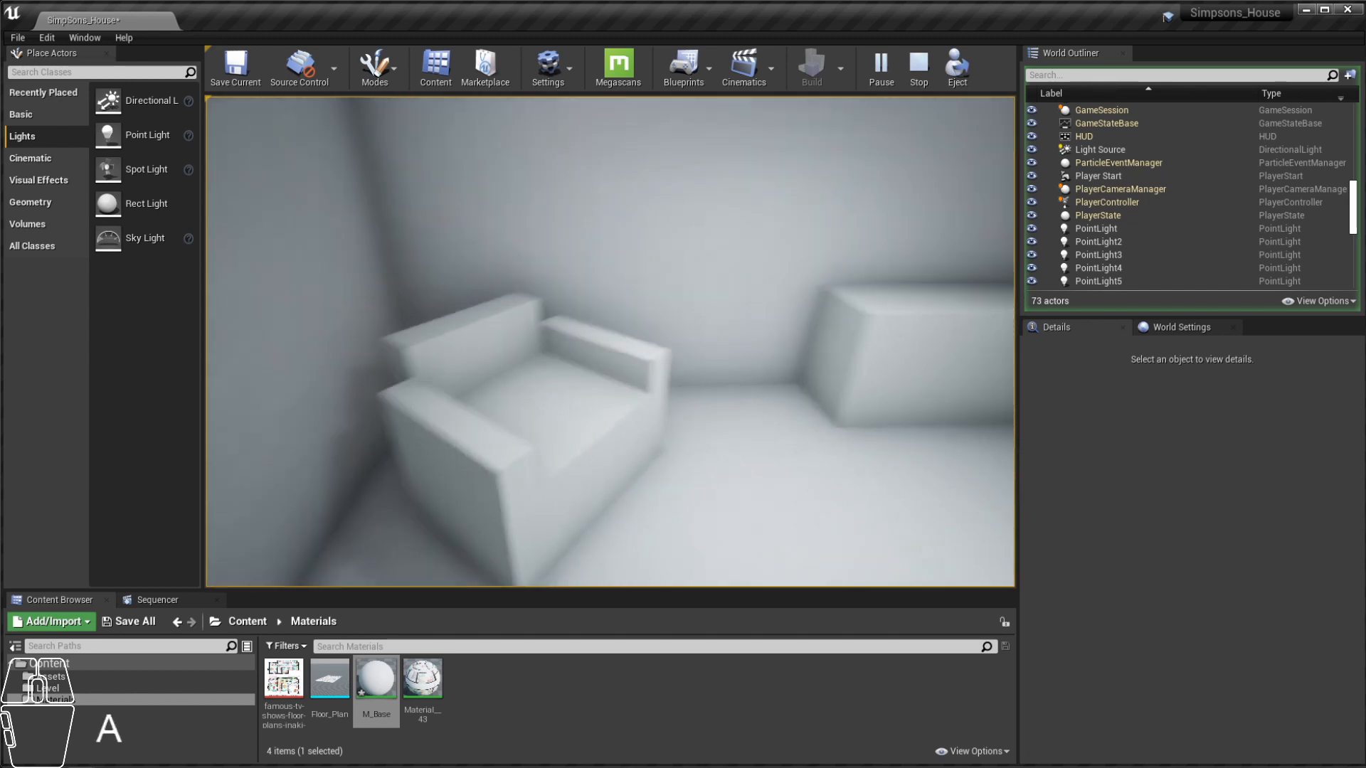
{"action": "key", "text": "w"}
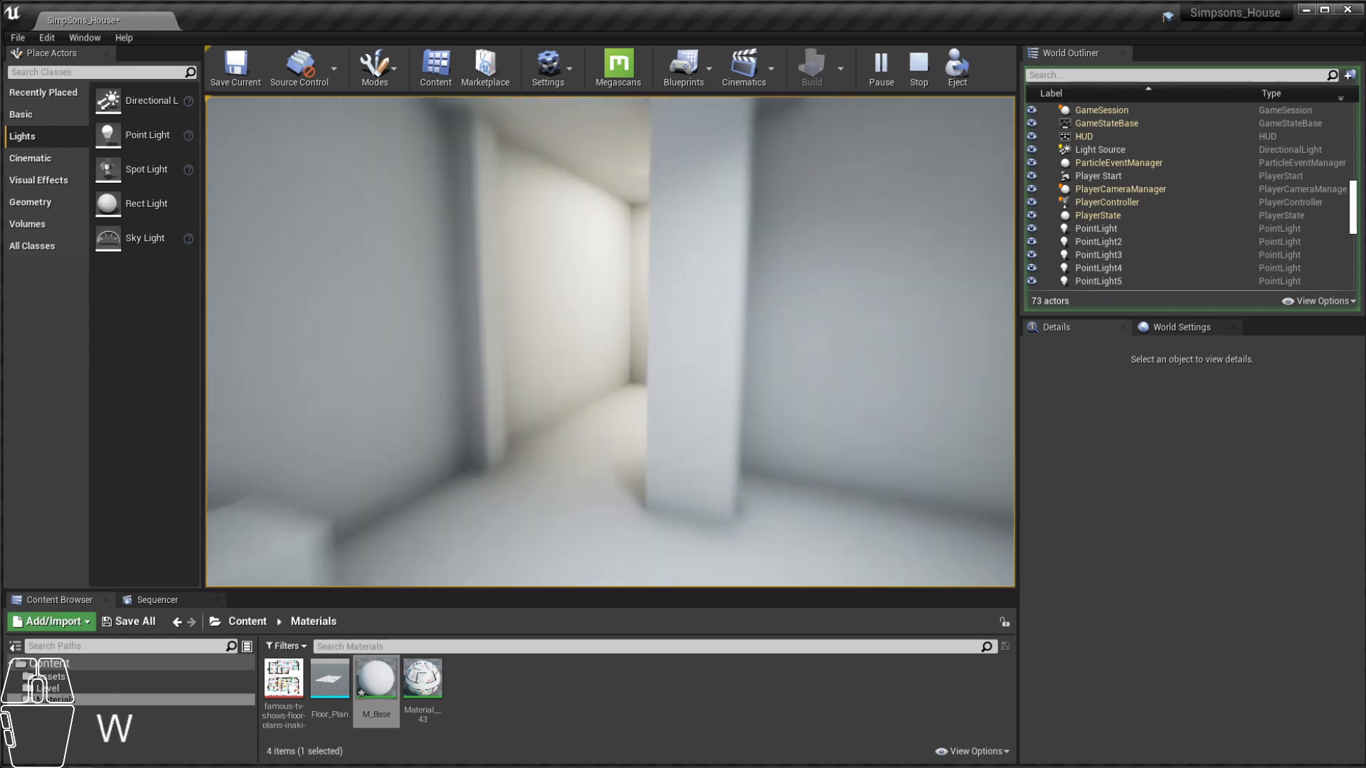
{"action": "key", "text": "a"}
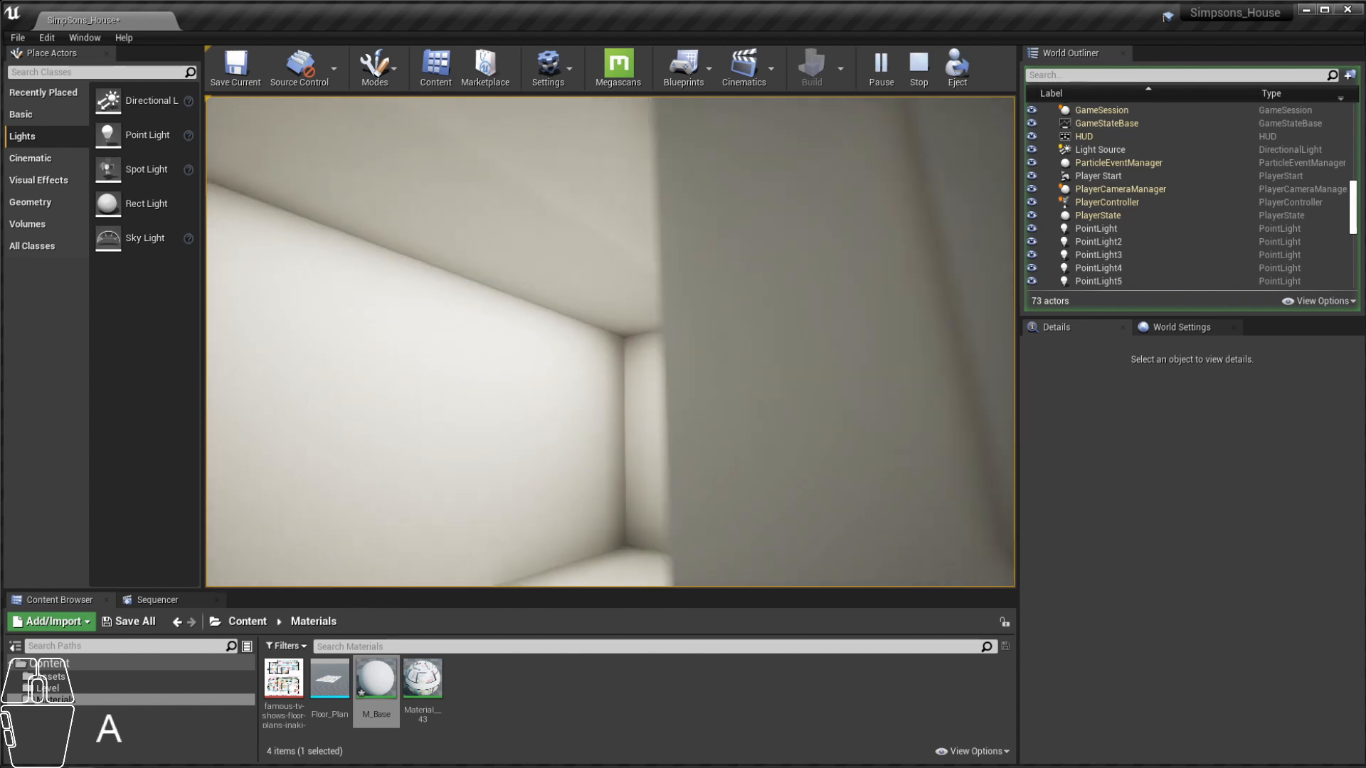
{"action": "key", "text": "a"}
{"action": "key", "text": "d"}
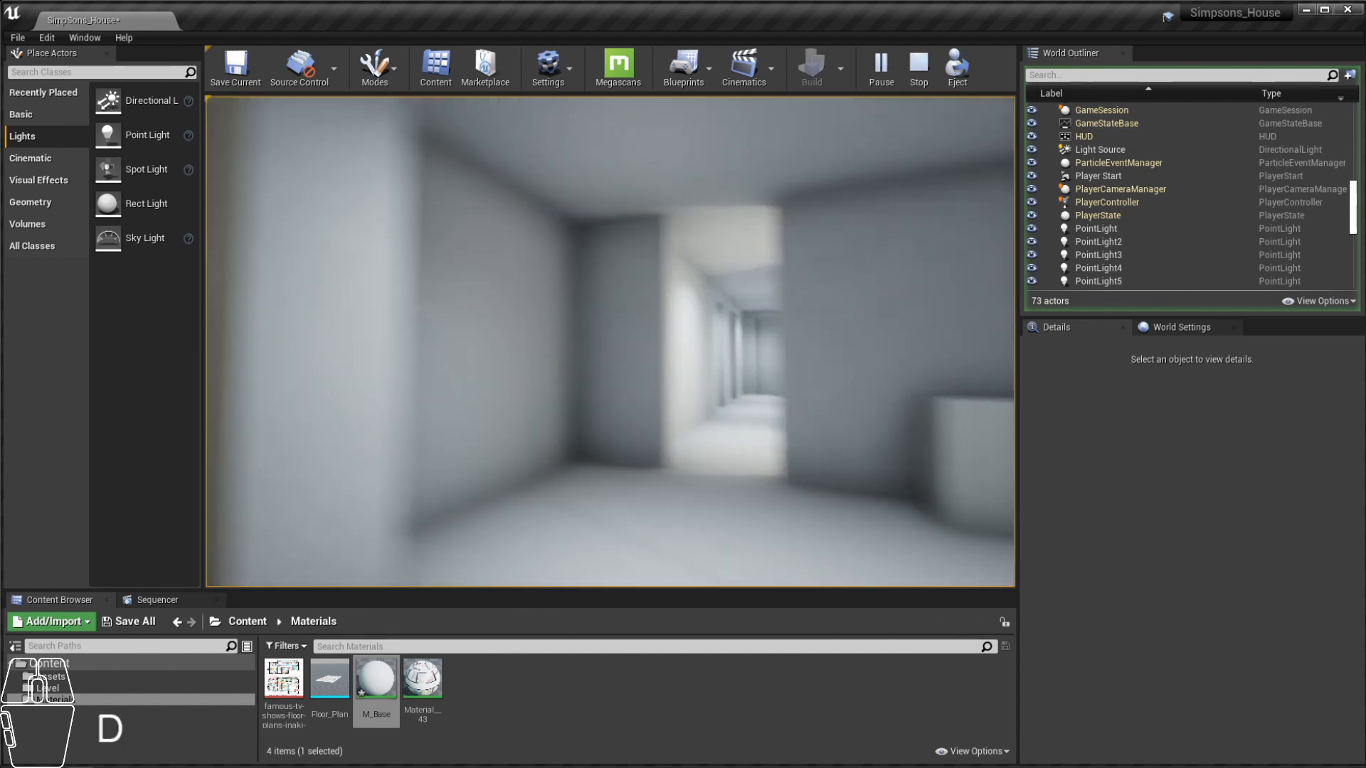
{"action": "key", "text": "s"}
{"action": "key", "text": "a"}
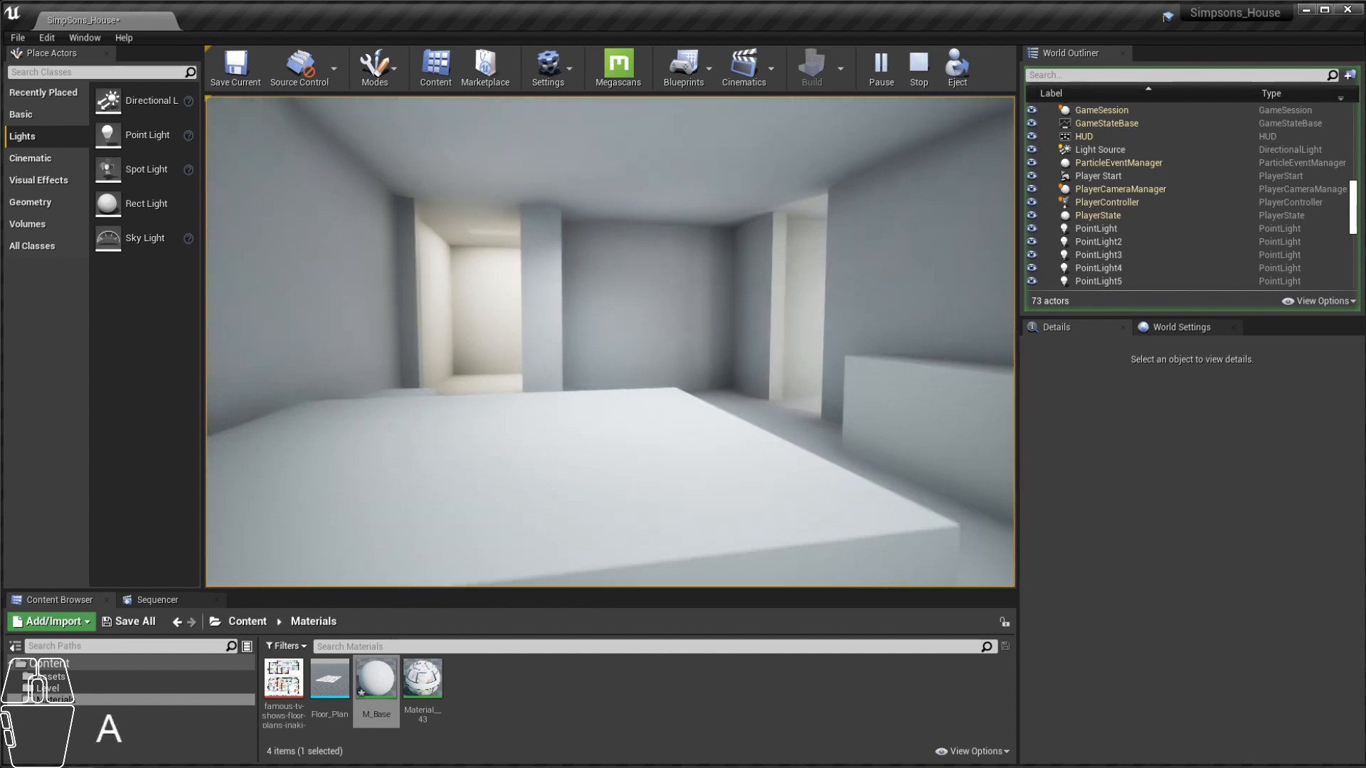
{"action": "key", "text": "e"}
{"action": "key", "text": "w"}
{"action": "key", "text": "e"}
{"action": "key", "text": "a"}
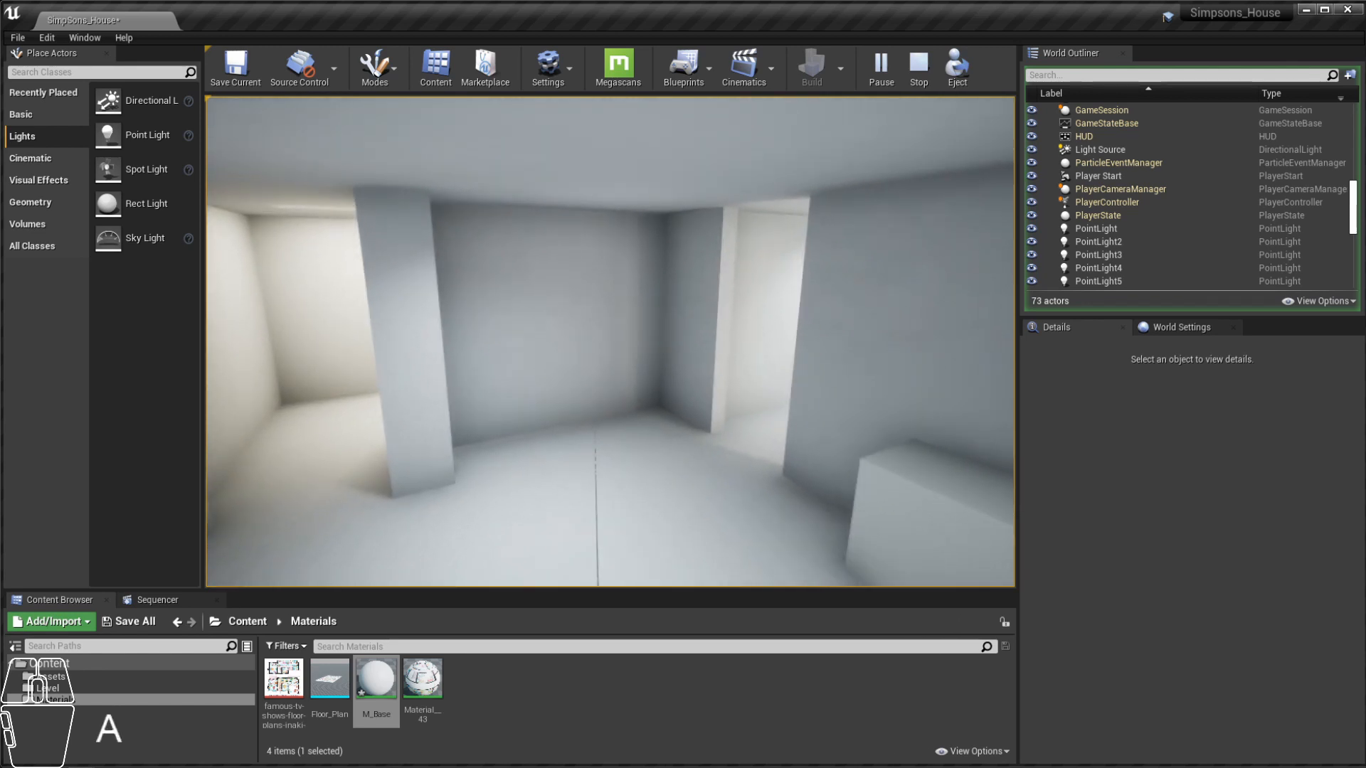
{"action": "key", "text": "Escape"}
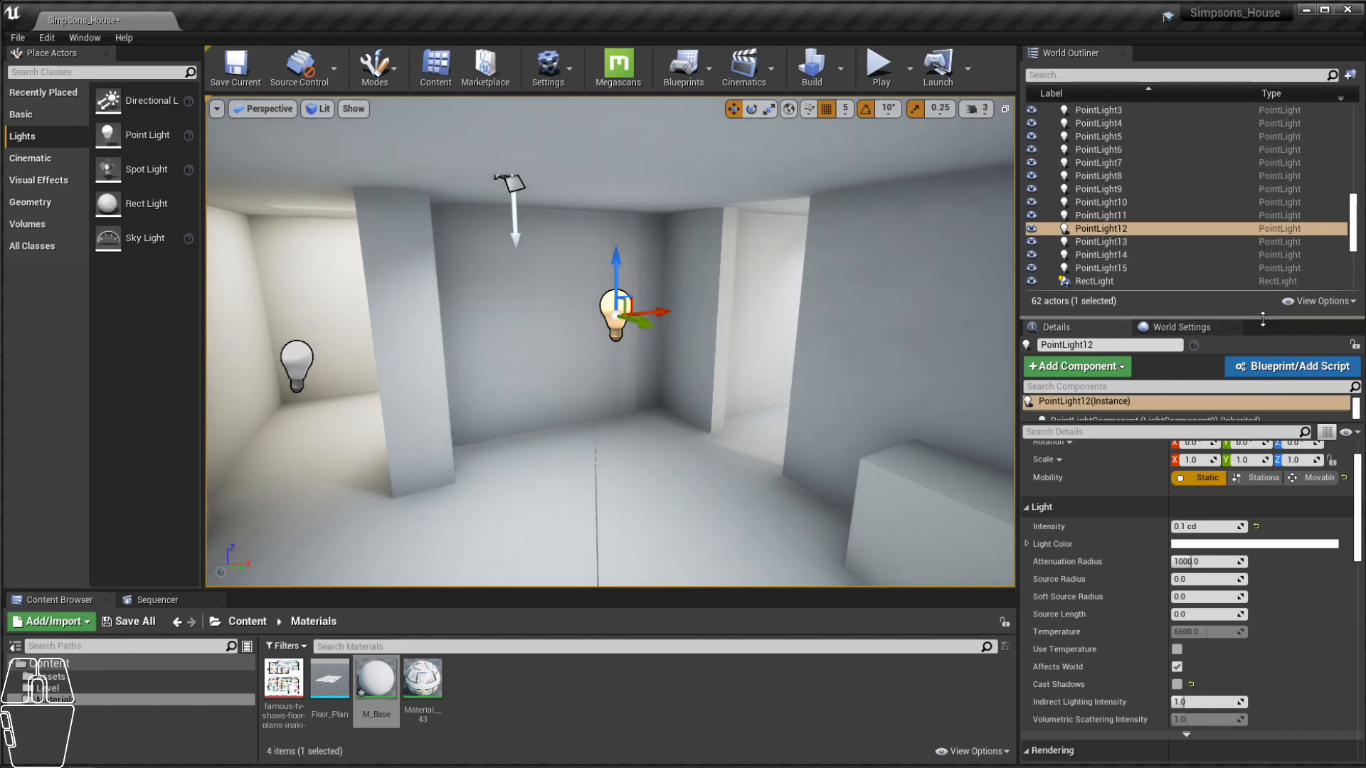
Step: Select the second-level walls in the house and review their overridden light map resolution
{"action": "left_click_drag", "start_coordinate": [1263, 314], "coordinate": [1271, 407]}
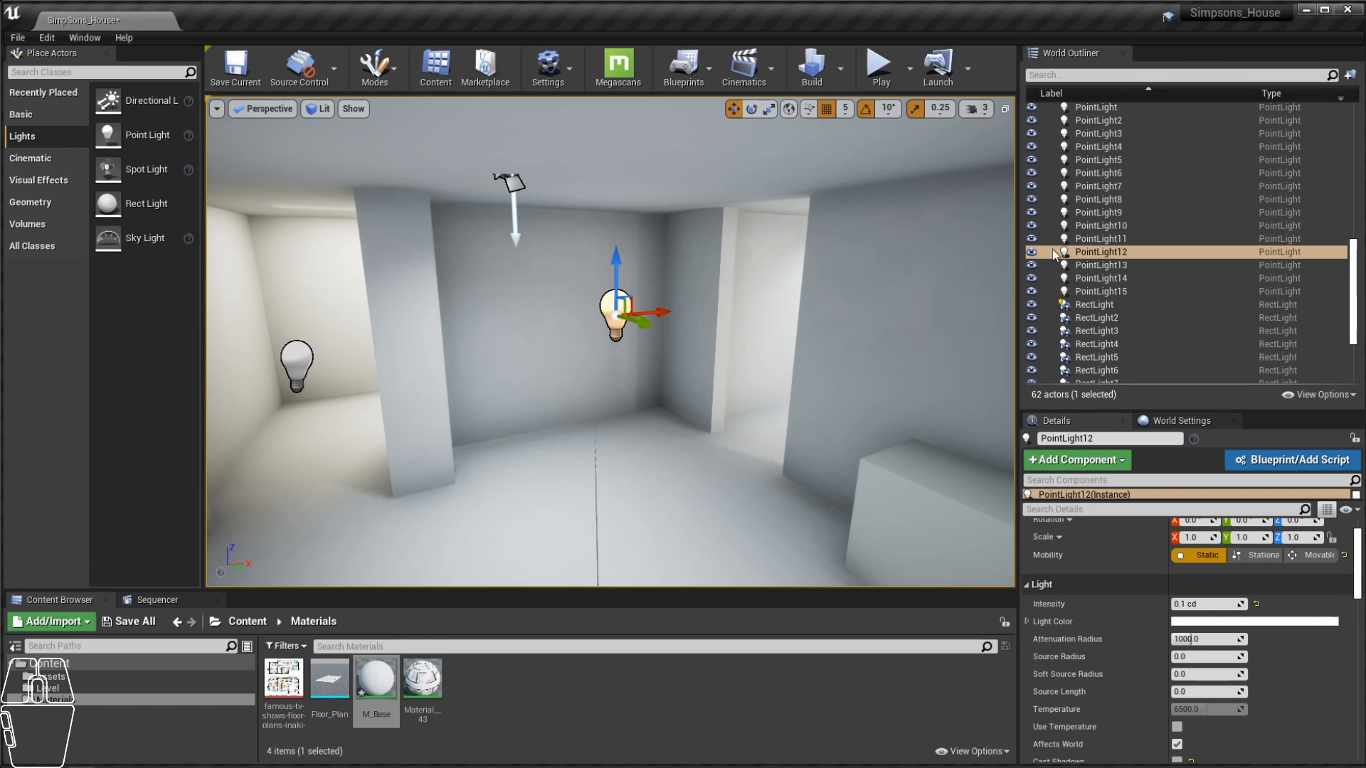
{"action": "scroll", "coordinate": [1081, 279], "scroll_direction": "up", "scroll_amount": 3}
{"action": "scroll", "coordinate": [1063, 170], "scroll_direction": "up", "scroll_amount": 10}
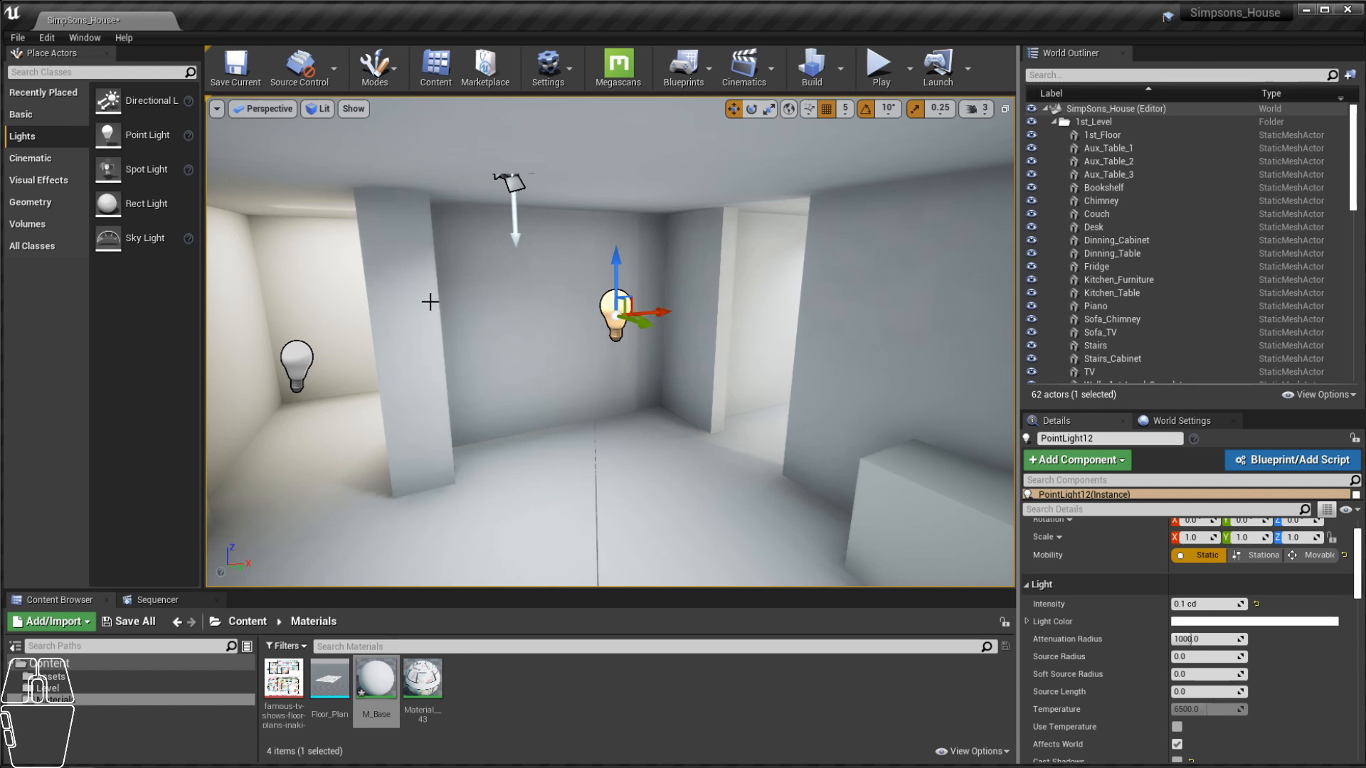
{"action": "left_click", "coordinate": [496, 302]}
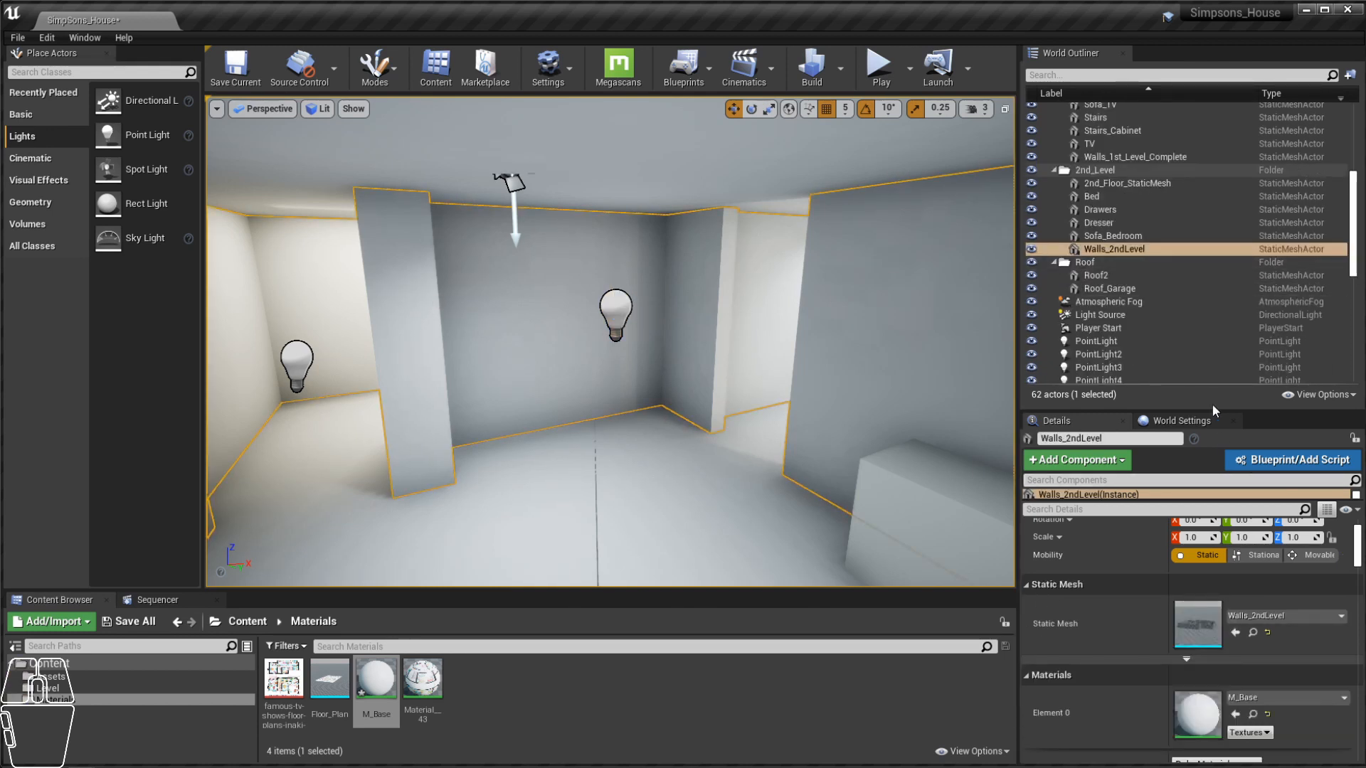
{"action": "left_click_drag", "start_coordinate": [1214, 409], "coordinate": [1214, 325]}
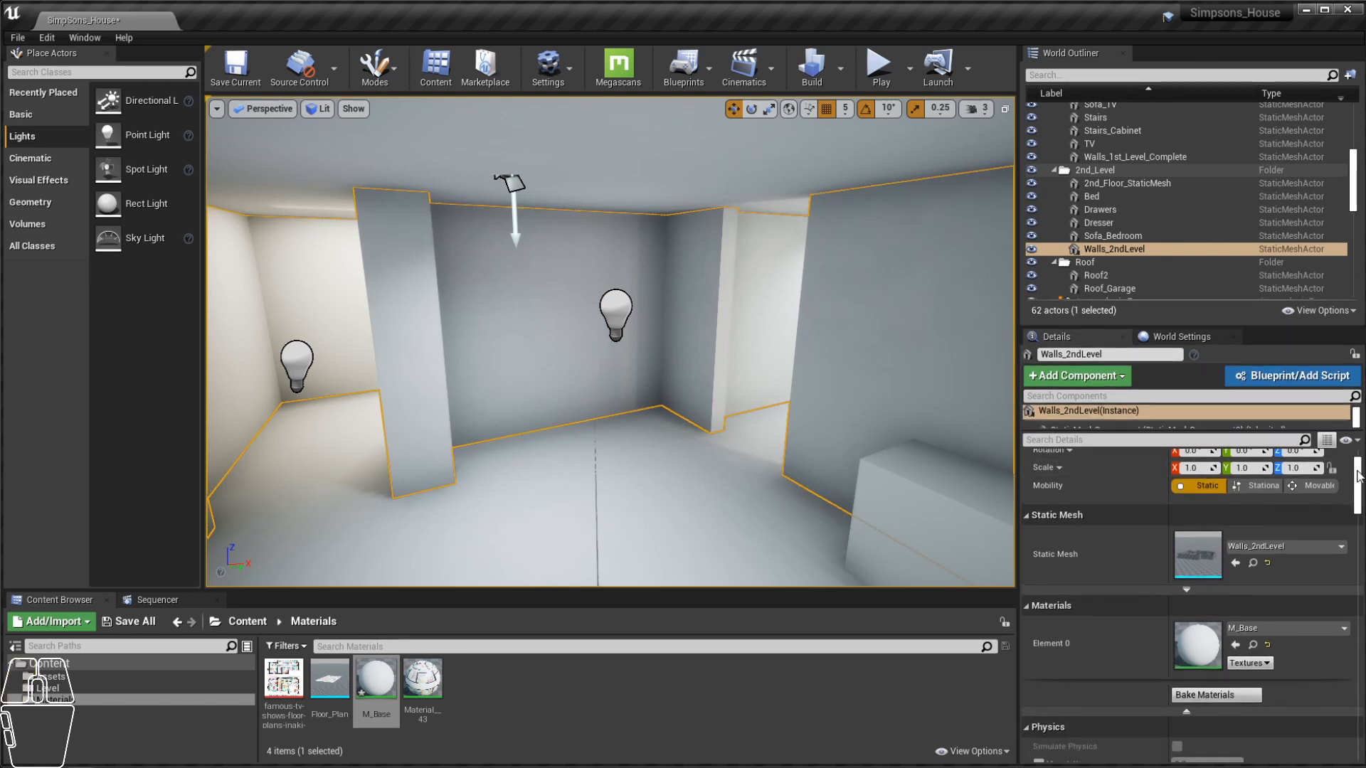
{"action": "left_click_drag", "start_coordinate": [1357, 477], "coordinate": [1357, 530]}
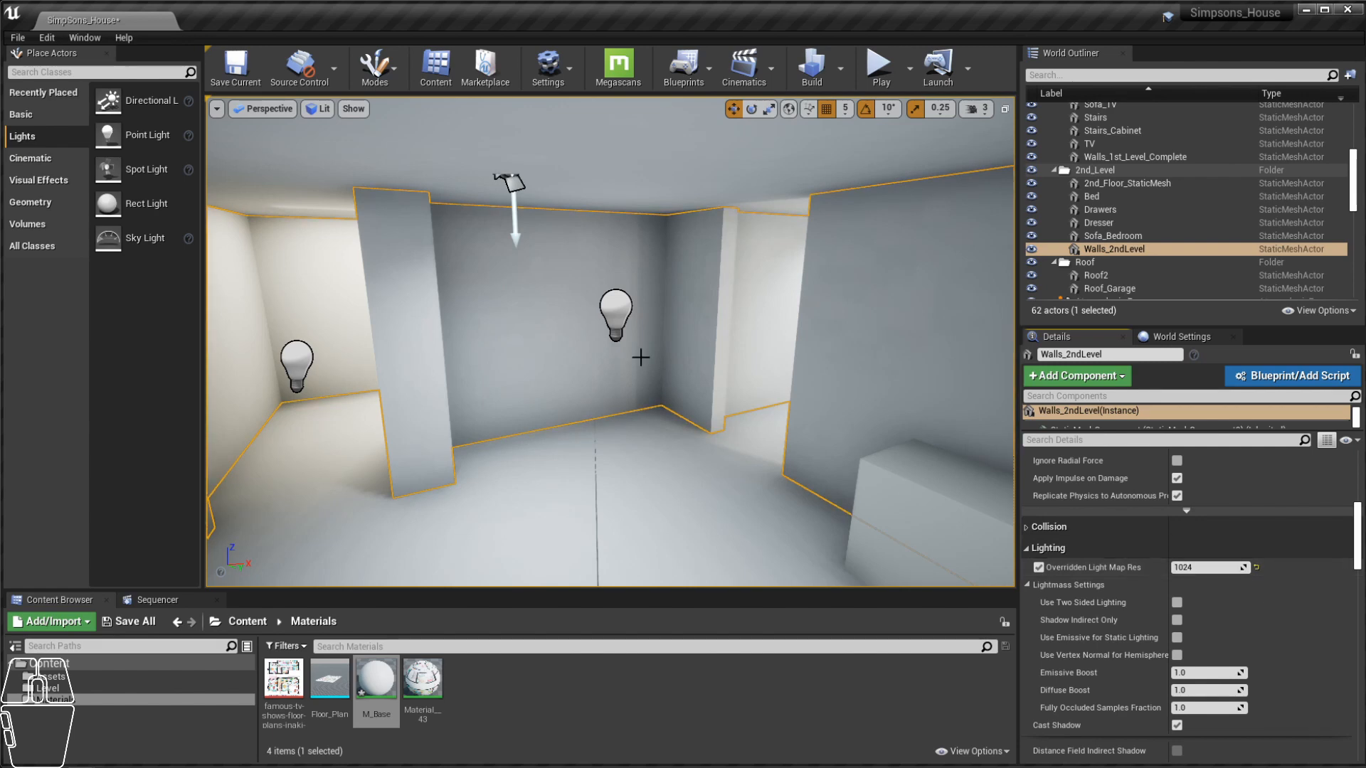
{"action": "key", "text": "f"}
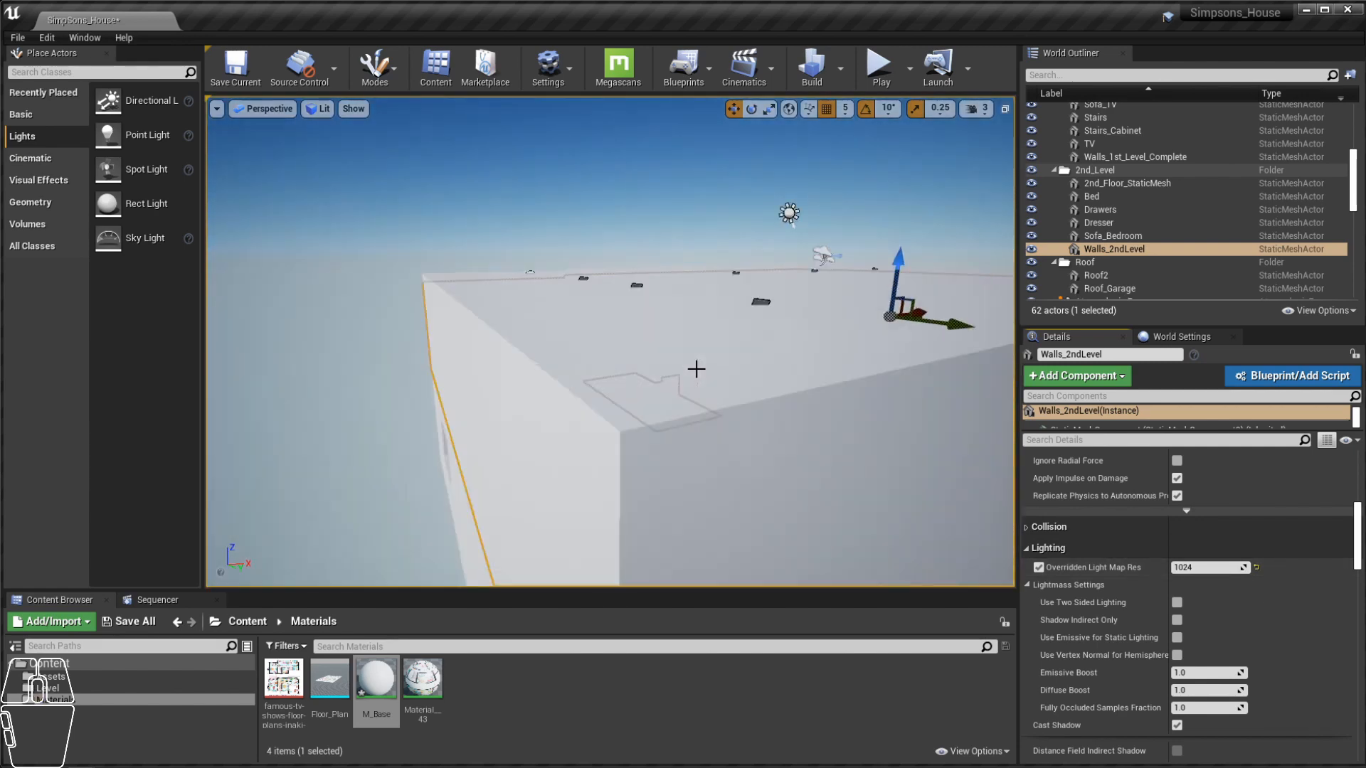
Step: Locate the Walls_2ndLevel mesh asset used by the selected walls and open it for inspection
{"action": "scroll", "coordinate": [1268, 543], "scroll_direction": "up", "scroll_amount": 5}
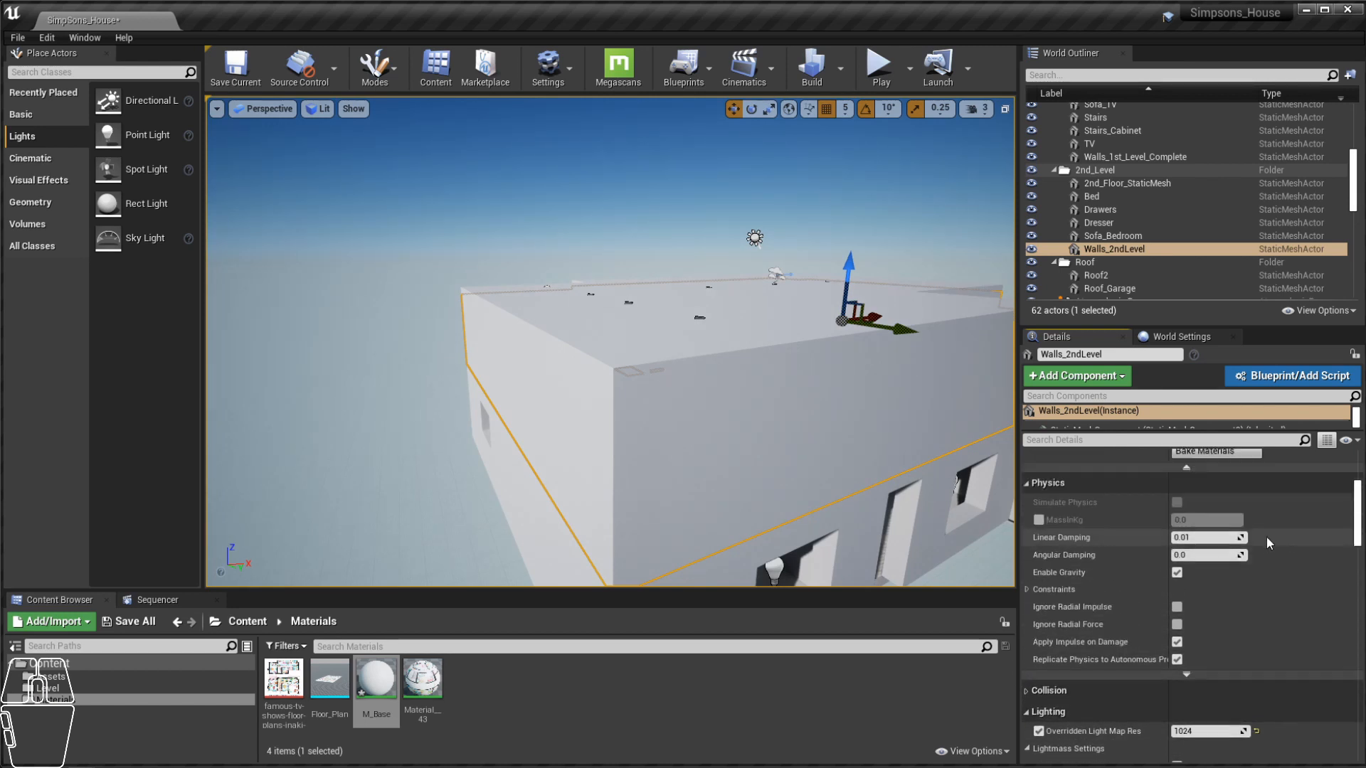
{"action": "scroll", "coordinate": [1268, 542], "scroll_direction": "up", "scroll_amount": 5}
{"action": "left_click", "coordinate": [1253, 553]}
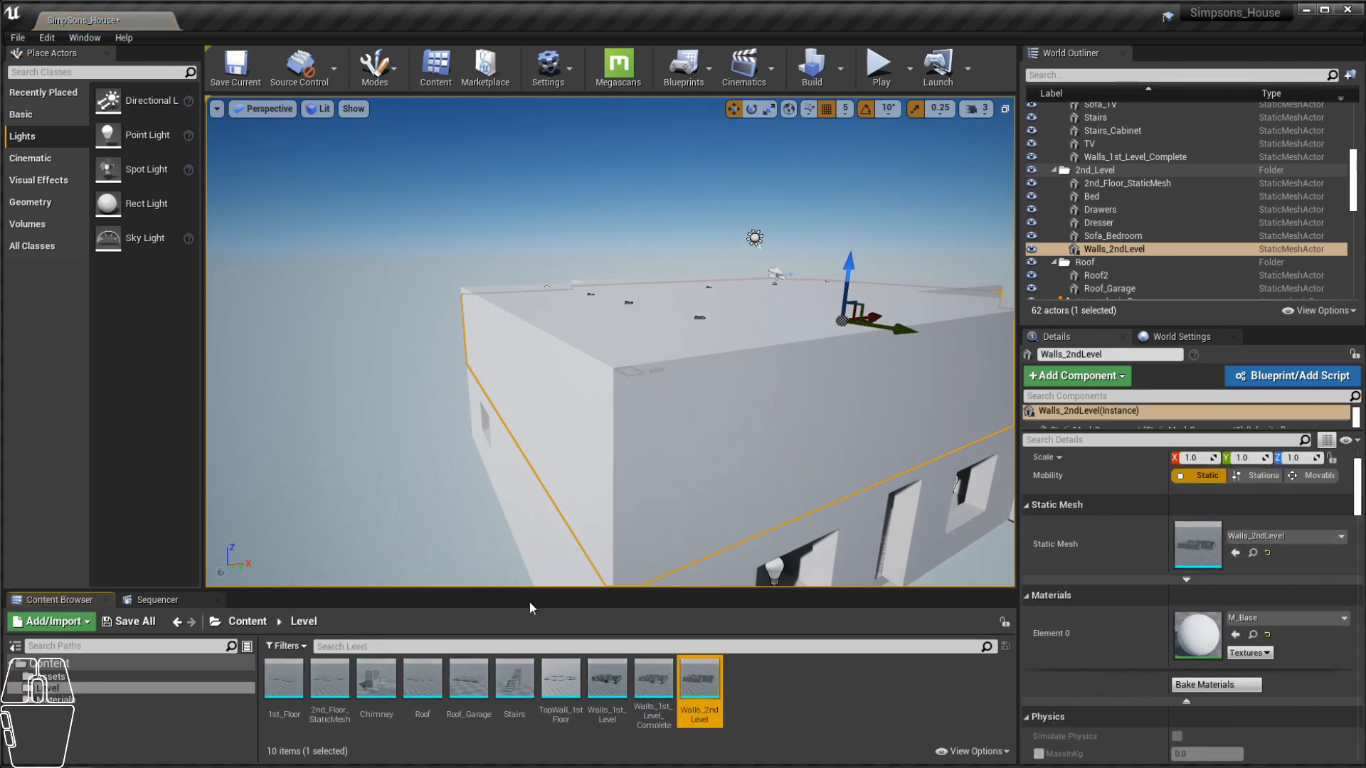
{"action": "double_click", "coordinate": [699, 679]}
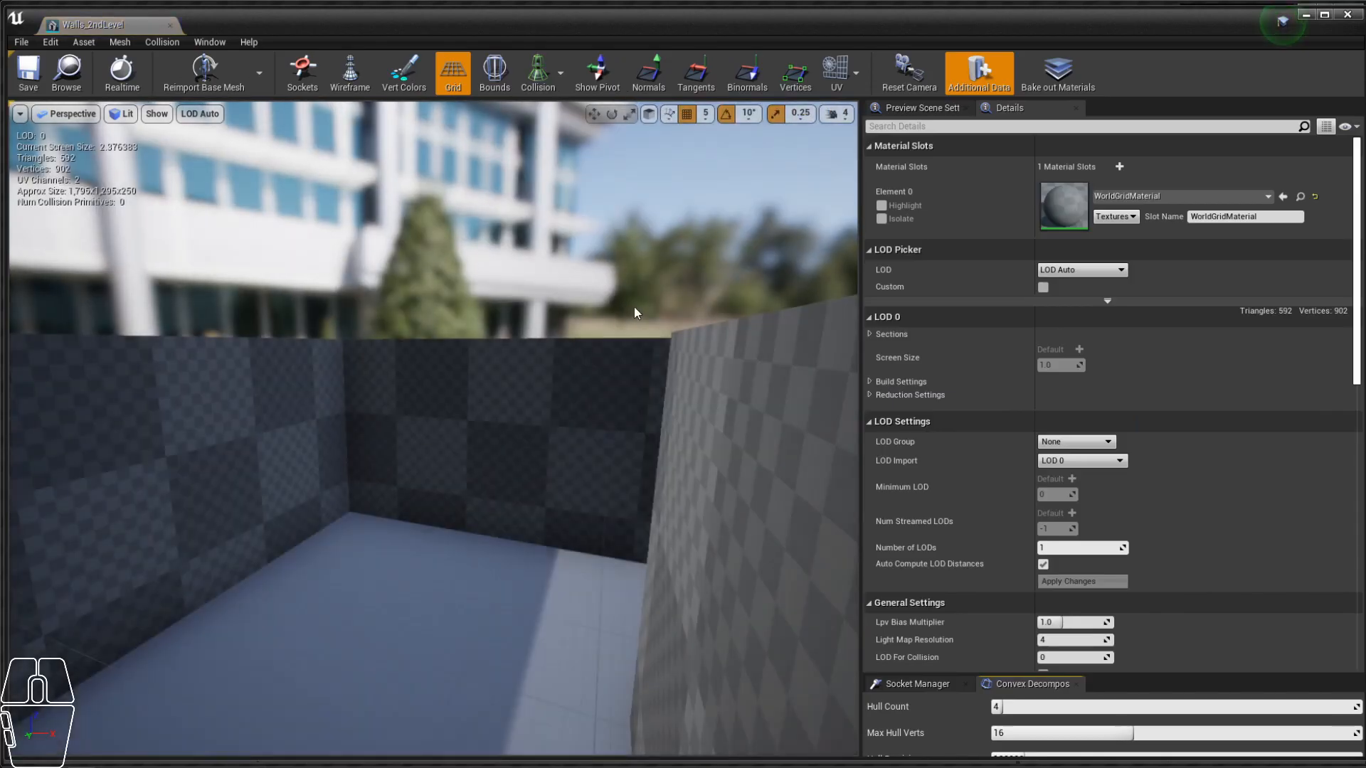
Step: View the whole second-level walls mesh and overlay UV channel 1 to examine its lightmap layout
{"action": "scroll", "coordinate": [527, 382], "scroll_direction": "down", "scroll_amount": 10}
{"action": "left_click_drag", "start_coordinate": [509, 382], "coordinate": [455, 452], "text": "alt"}
{"action": "scroll", "coordinate": [455, 452], "scroll_direction": "down", "scroll_amount": 4, "text": "alt"}
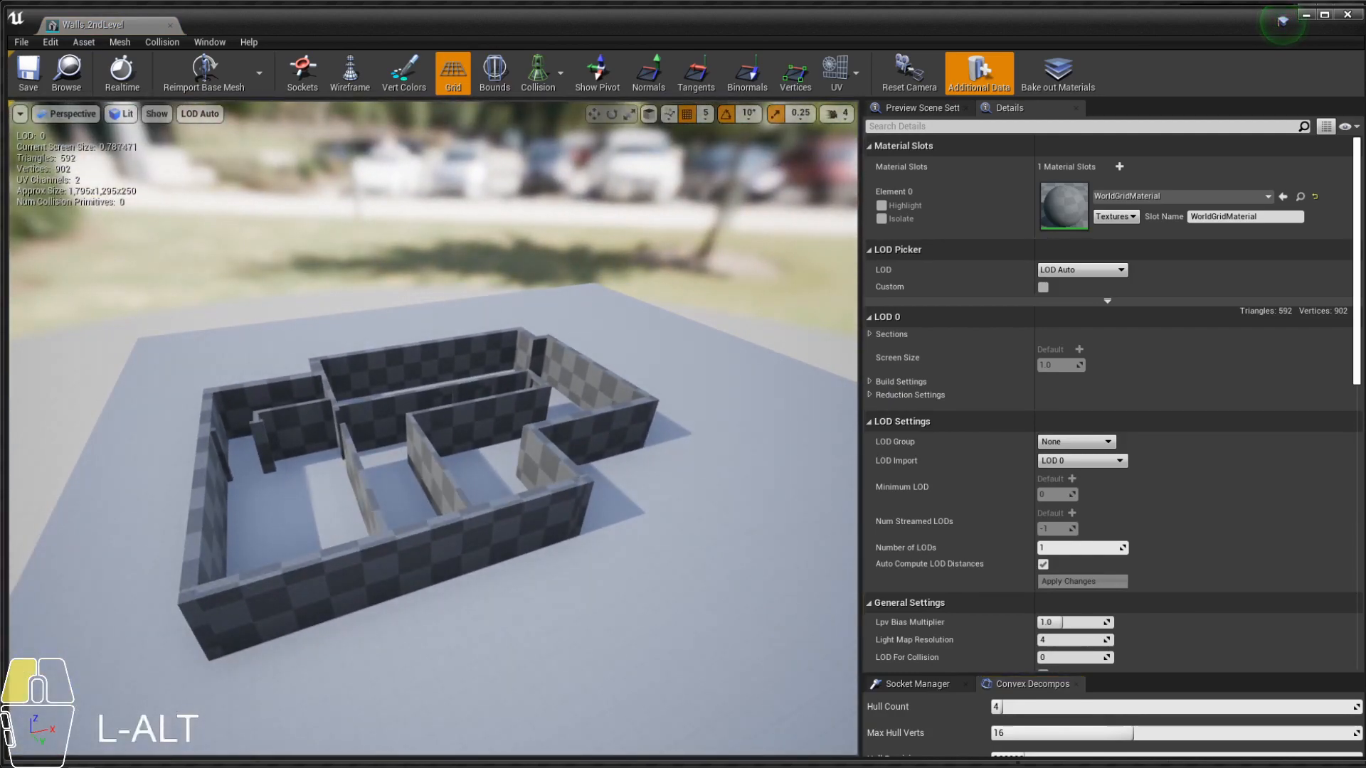
{"action": "mouse_move", "coordinate": [361, 398]}
{"action": "left_mouse_down", "text": "alt"}
{"action": "mouse_move", "coordinate": [234, 388]}
{"action": "mouse_move", "coordinate": [206, 320]}
{"action": "mouse_move", "coordinate": [361, 398]}
{"action": "left_mouse_up", "text": "alt"}
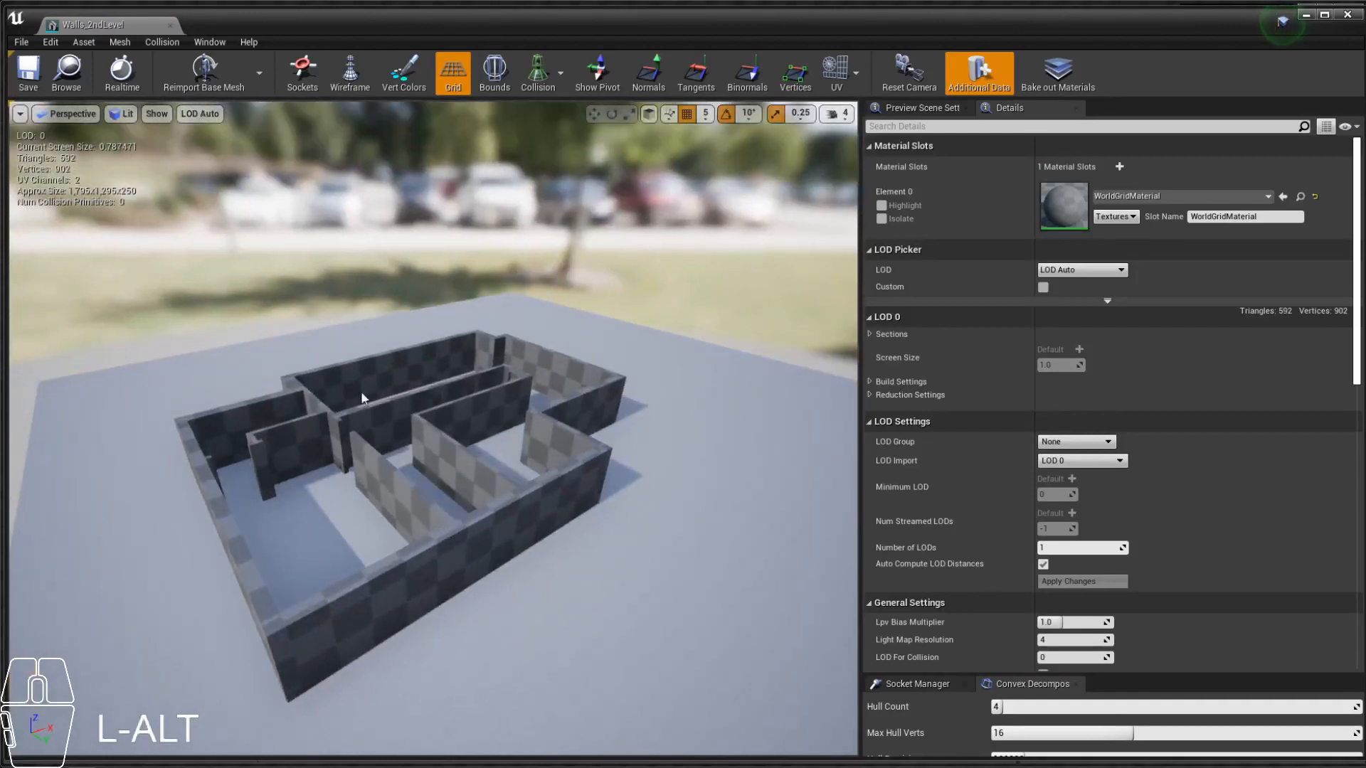
{"action": "left_click", "coordinate": [854, 73]}
{"action": "left_click", "coordinate": [851, 140]}
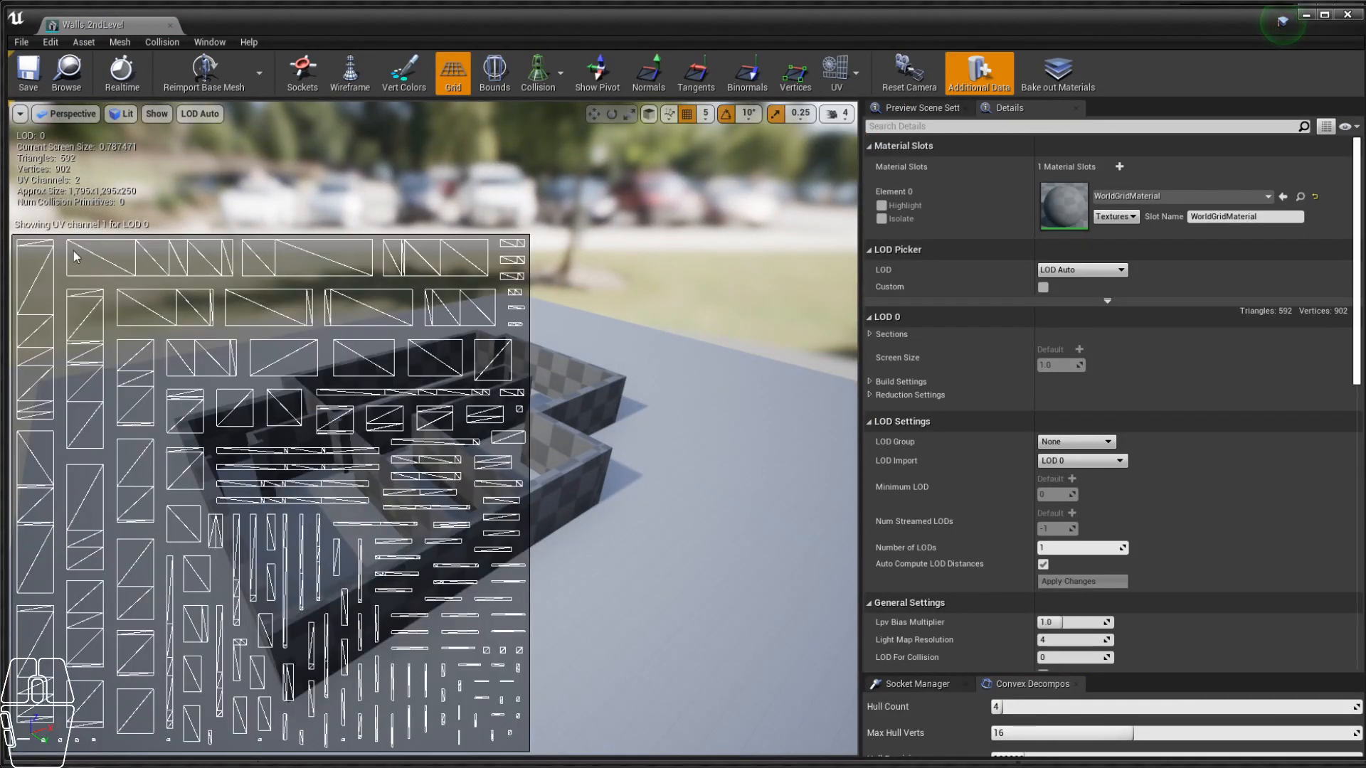
{"action": "left_click_drag", "start_coordinate": [426, 451], "coordinate": [558, 364], "text": "alt"}
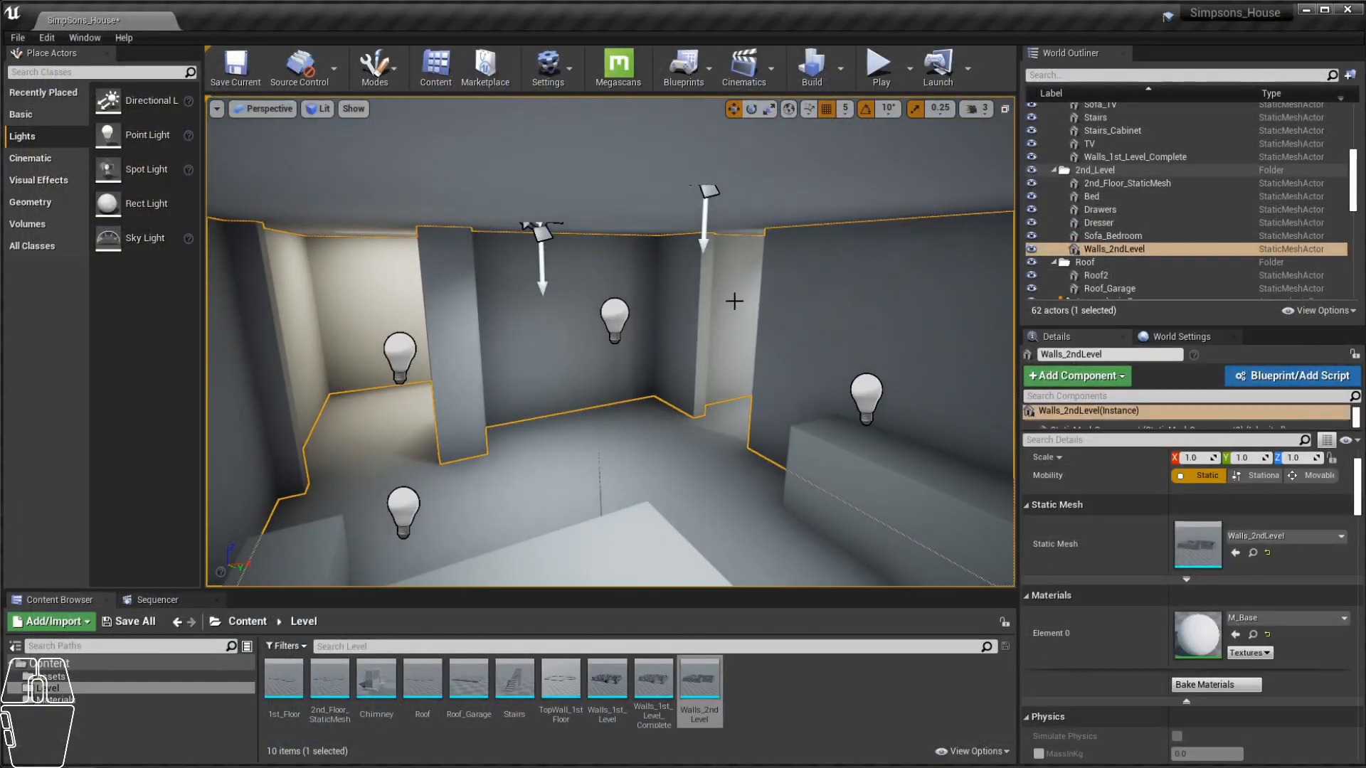
Step: Return to the level and examine the baked light on the upstairs walls from the bedroom to the stairwell
{"action": "scroll", "coordinate": [734, 301], "scroll_direction": "down", "scroll_amount": 5}
{"action": "left_click_drag", "start_coordinate": [734, 301], "coordinate": [554, 387], "text": "alt"}
{"action": "scroll", "coordinate": [555, 387], "scroll_direction": "up", "scroll_amount": 3, "text": "alt"}
{"action": "left_click_drag", "start_coordinate": [585, 332], "coordinate": [476, 252], "text": "alt"}
{"action": "scroll", "coordinate": [405, 220], "scroll_direction": "up", "scroll_amount": 3, "text": "alt"}
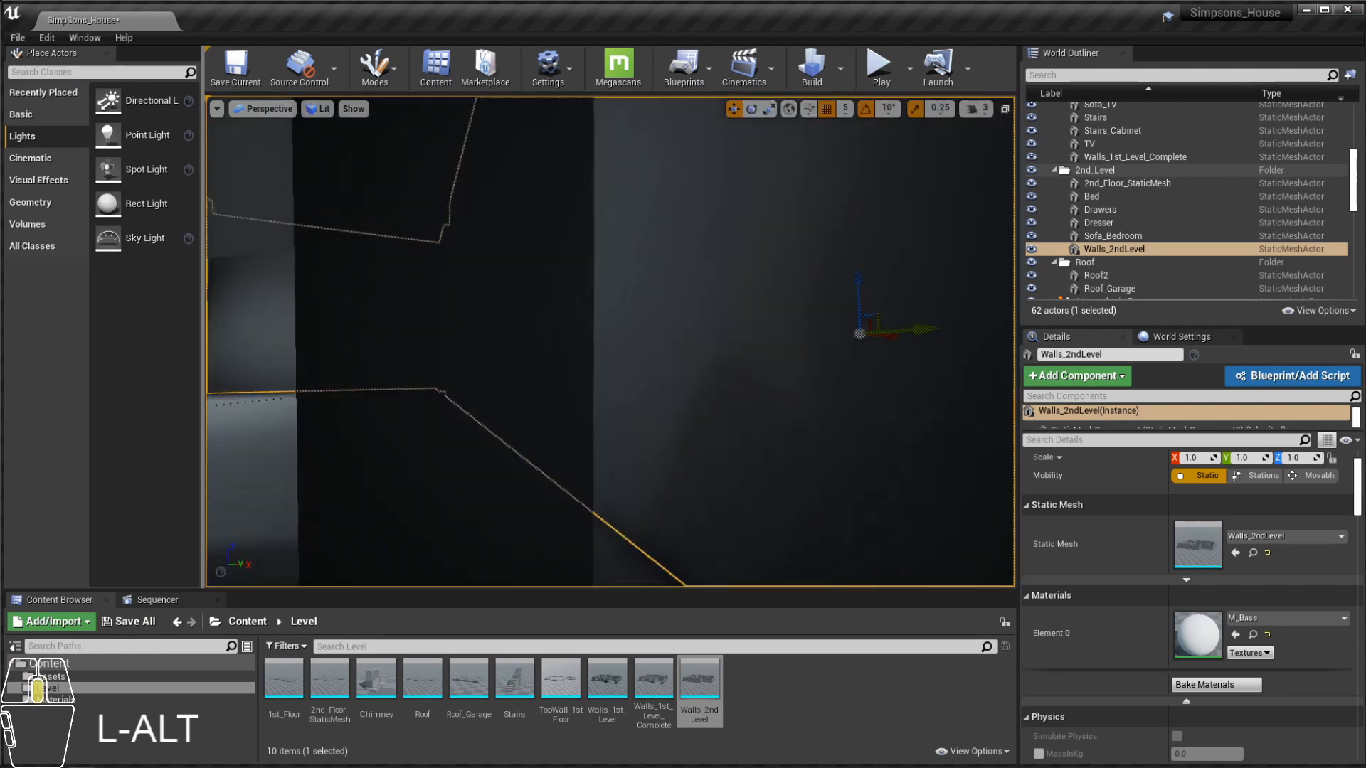
{"action": "scroll", "coordinate": [585, 223], "scroll_direction": "down", "scroll_amount": 3, "text": "alt"}
{"action": "right_click_drag", "start_coordinate": [585, 223], "coordinate": [426, 232]}
{"action": "key", "text": "w"}
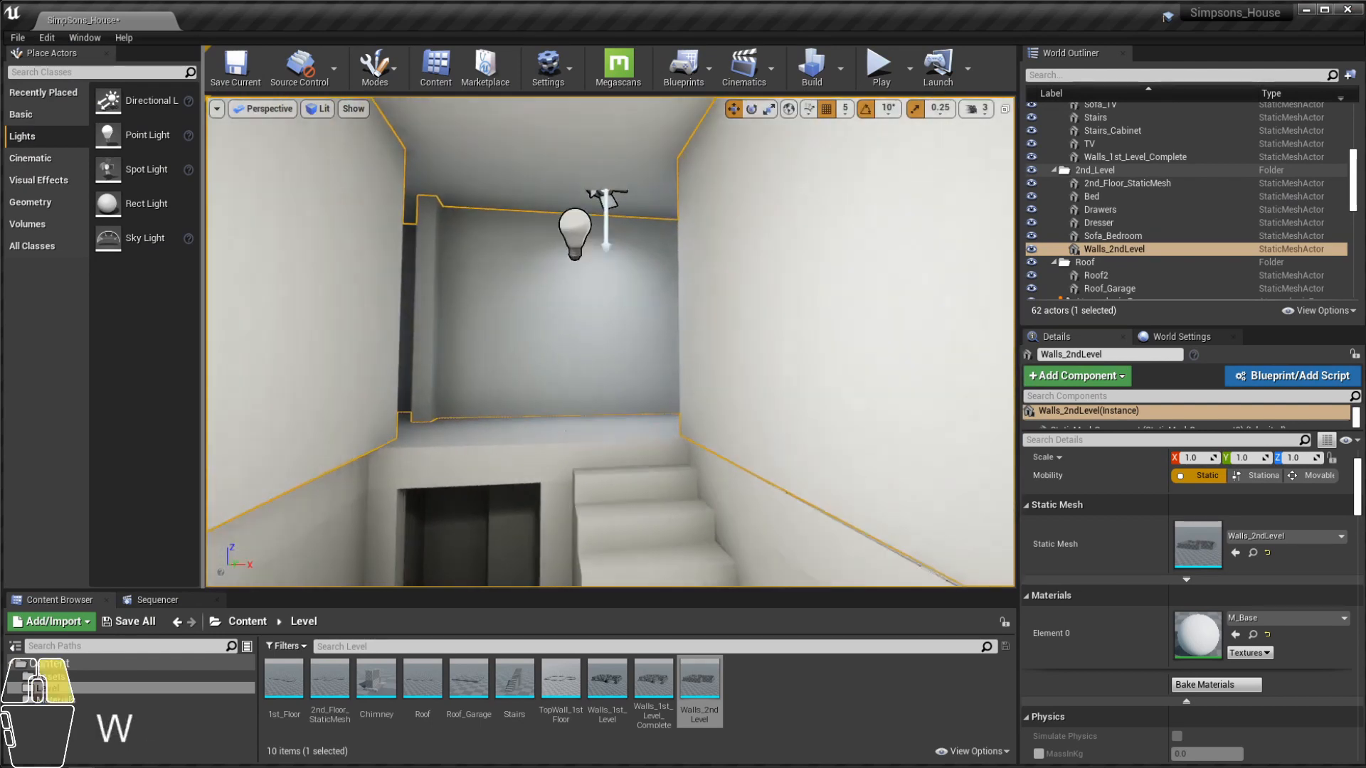
{"action": "key", "text": "a"}
{"action": "key", "text": "w"}
{"action": "key", "text": "d"}
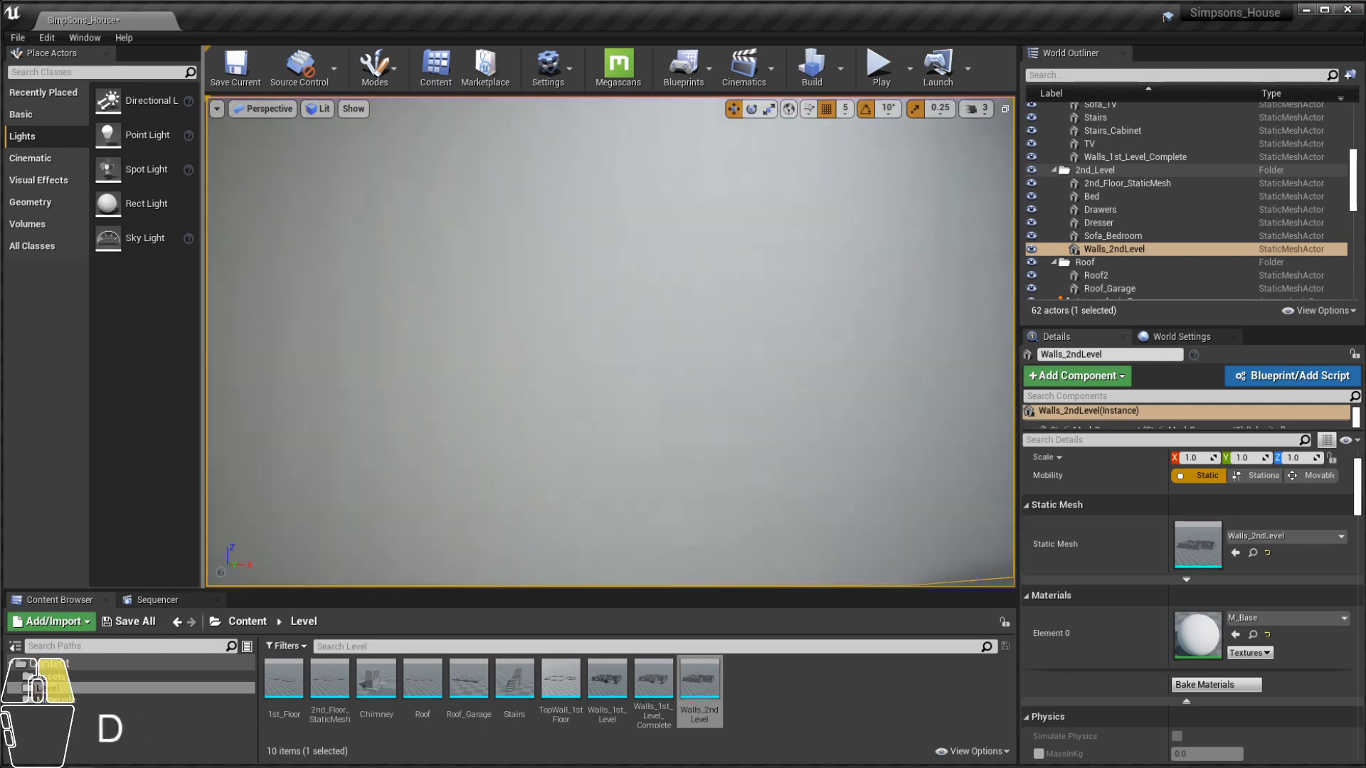
{"action": "key", "text": "s"}
{"action": "key", "text": "a"}
{"action": "key", "text": "w"}
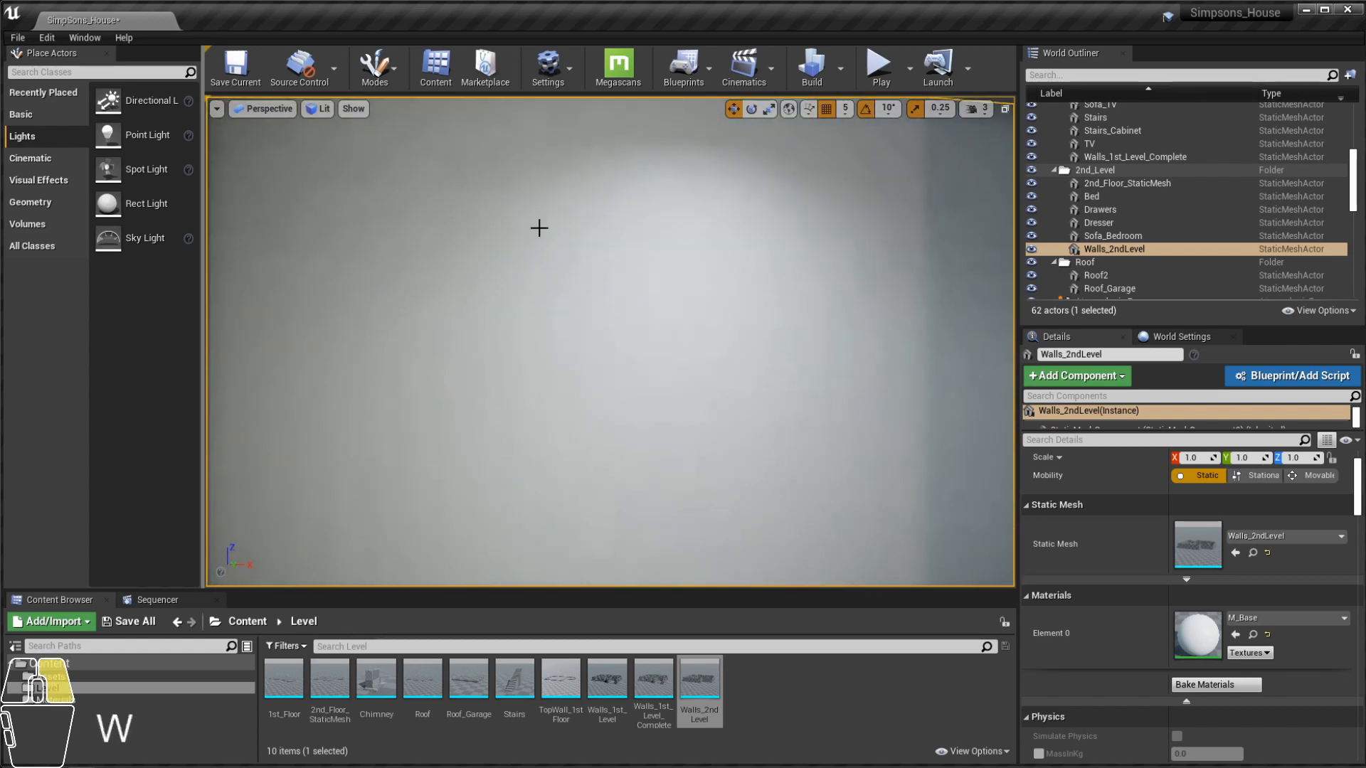
{"action": "key", "text": "e"}
{"action": "key", "text": "s"}
Step: Look along the upstairs hallway, select the second-level floor mesh and review its overridden light map resolution
{"action": "right_click_drag", "start_coordinate": [609, 238], "coordinate": [821, 342]}
{"action": "key", "text": "a"}
{"action": "key", "text": "w"}
{"action": "key", "text": "d"}
{"action": "key", "text": "a"}
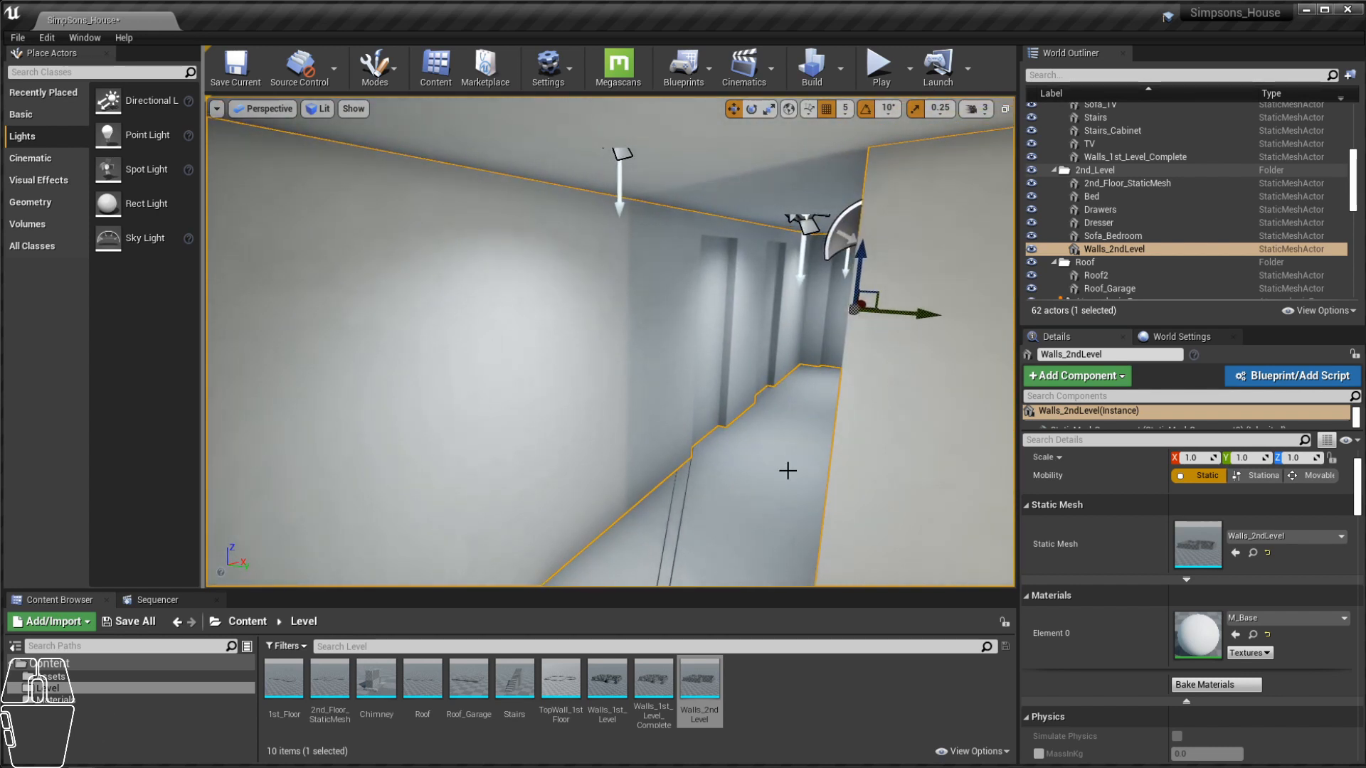
{"action": "left_click", "coordinate": [761, 466]}
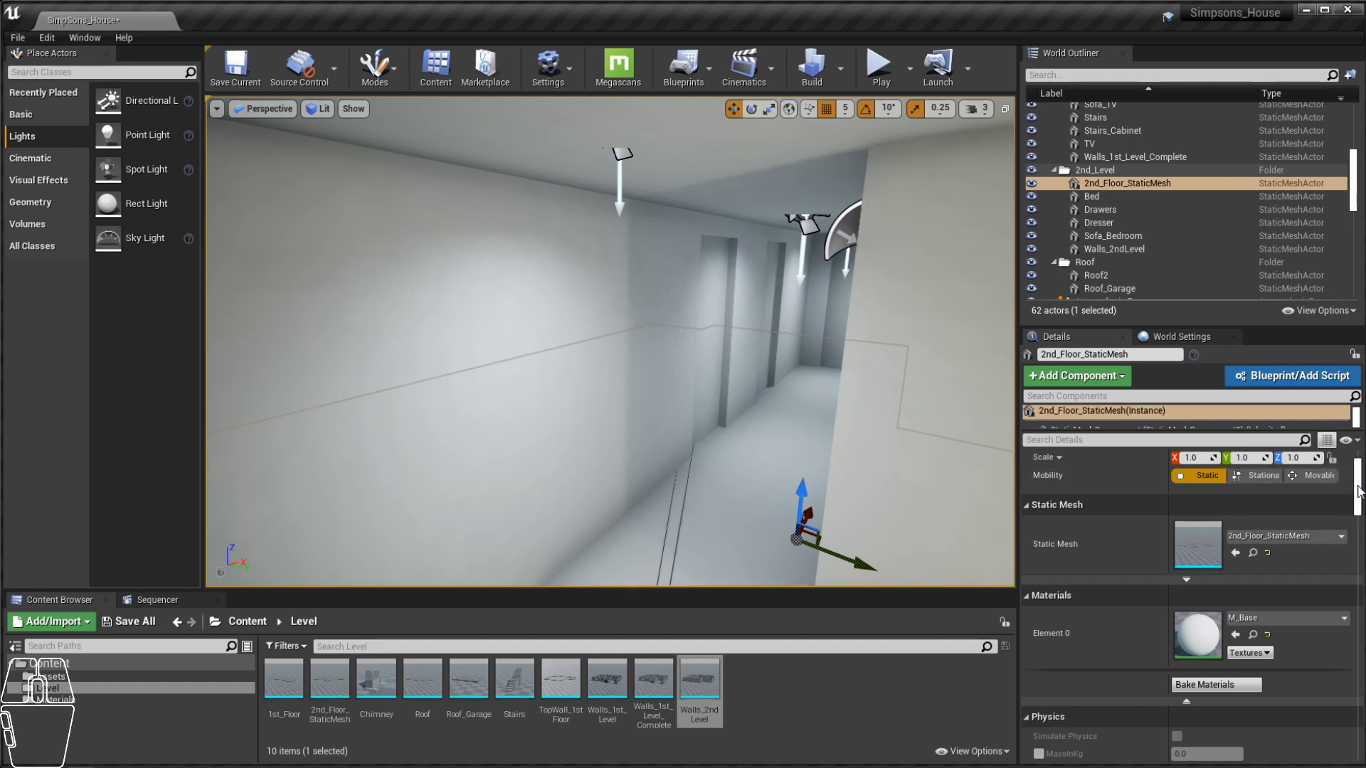
{"action": "left_click_drag", "start_coordinate": [1359, 491], "coordinate": [1357, 548]}
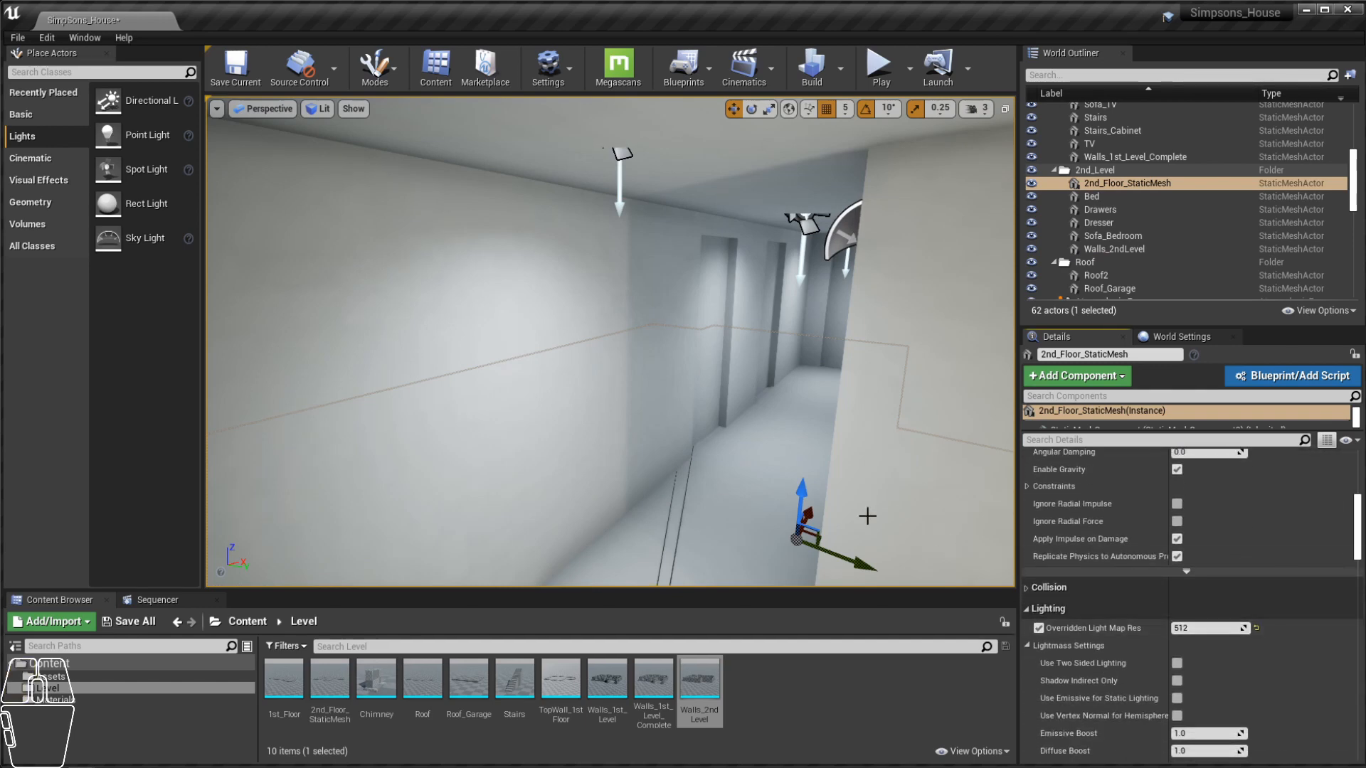
Step: Go down to the ground level, select the first-level floor mesh and review its light map resolution and lighting
{"action": "right_click_drag", "start_coordinate": [867, 515], "coordinate": [709, 380]}
{"action": "key", "text": "w"}
{"action": "key", "text": "d"}
{"action": "key", "text": "w"}
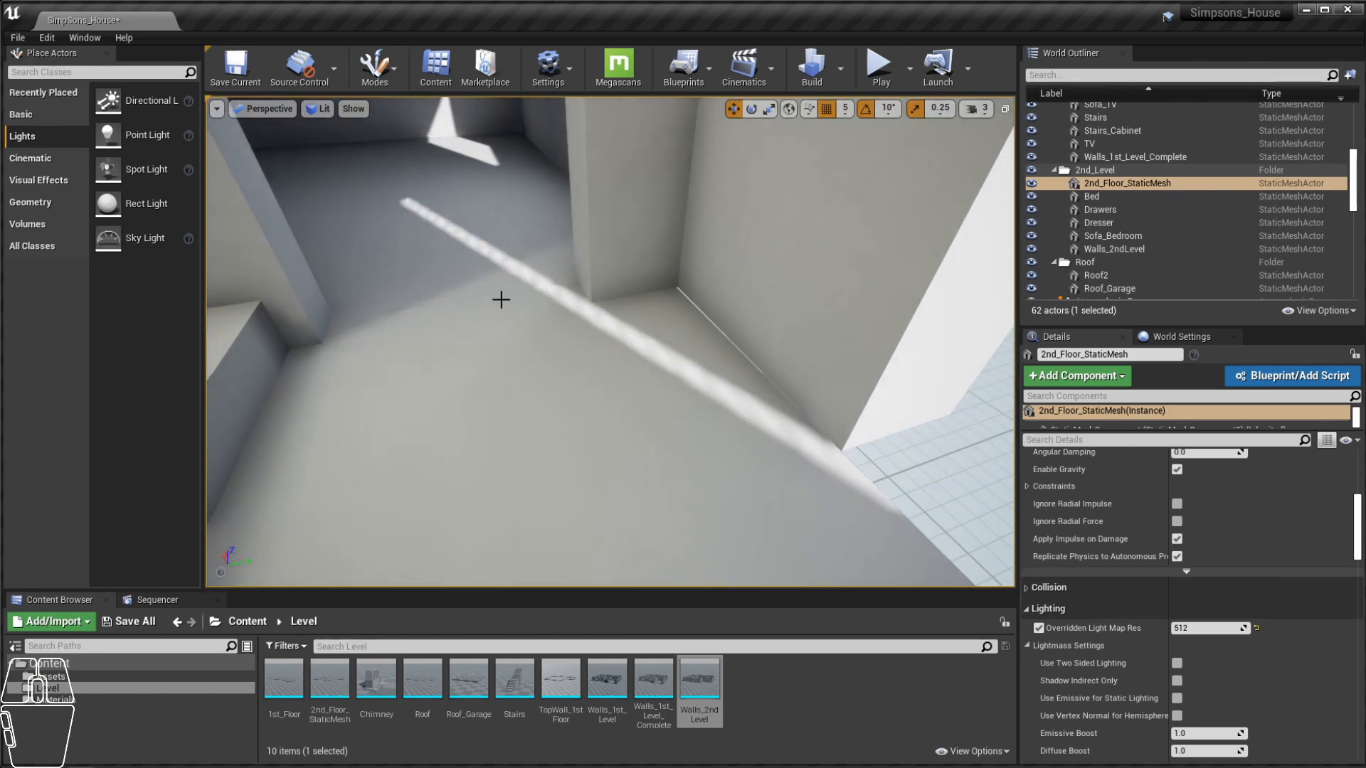
{"action": "left_click", "coordinate": [518, 323]}
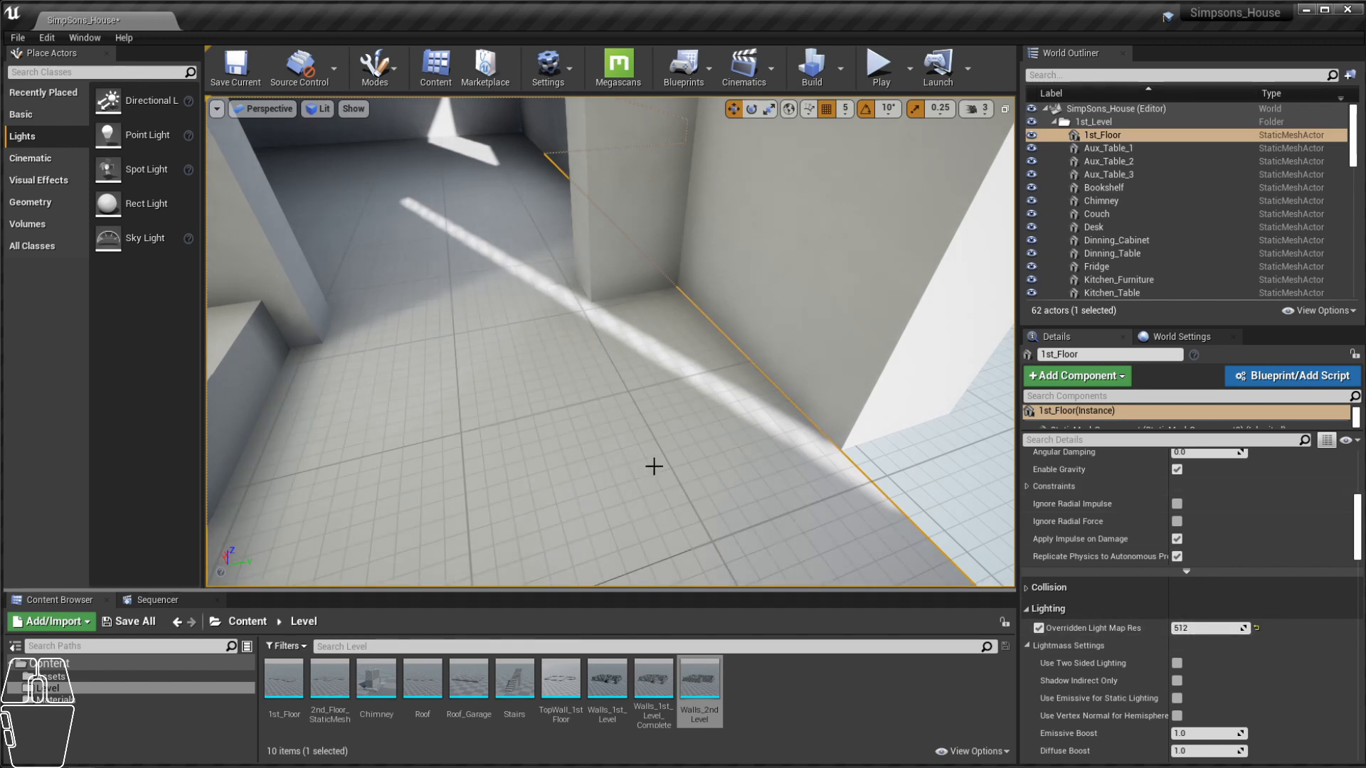
{"action": "right_click_drag", "start_coordinate": [655, 463], "coordinate": [553, 358]}
{"action": "key", "text": "e"}
{"action": "key", "text": "w"}
{"action": "key", "text": "e"}
{"action": "key", "text": "w"}
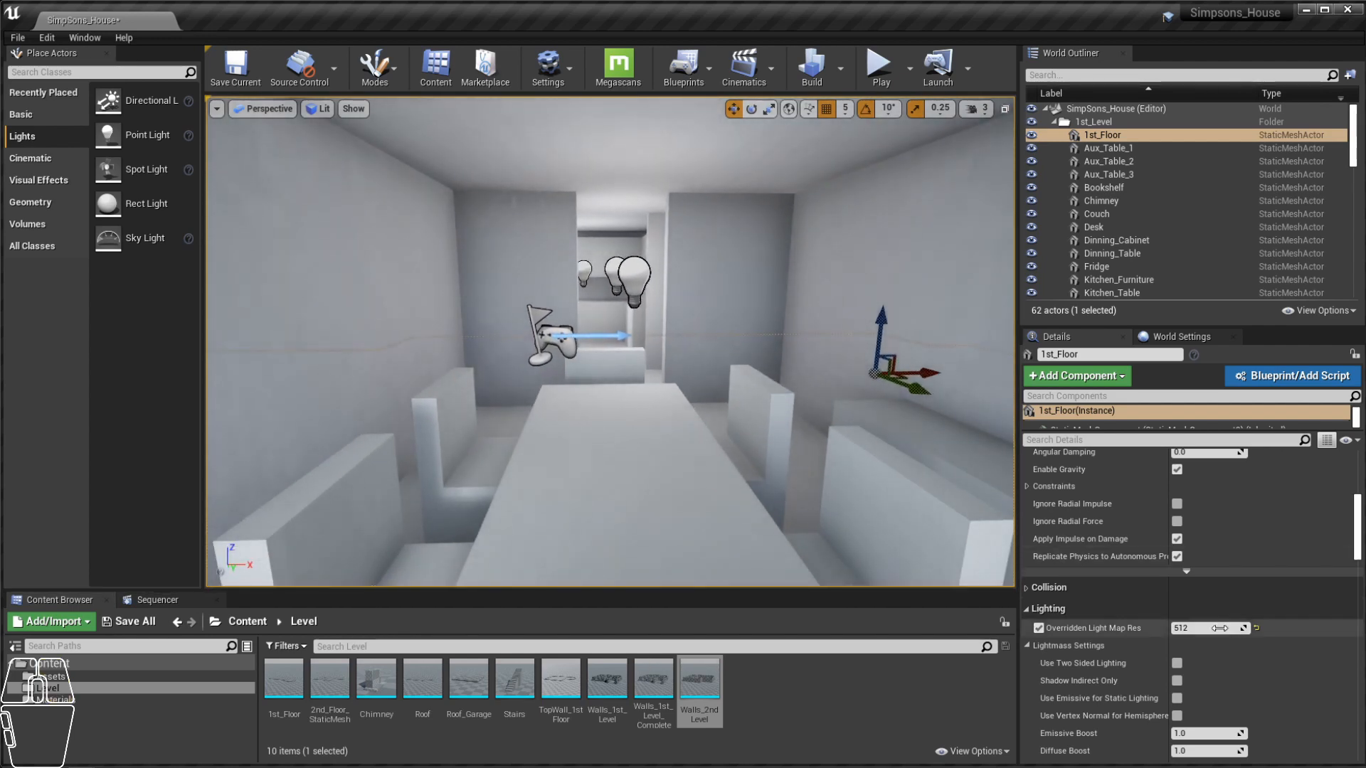
Step: Select the first-level walls in the dining room and review their overridden light map resolution and shading
{"action": "key", "text": "s"}
{"action": "left_click_drag", "start_coordinate": [553, 357], "coordinate": [514, 294]}
{"action": "key", "text": "d"}
{"action": "key", "text": "a"}
{"action": "left_click", "coordinate": [610, 309]}
{"action": "left_click_drag", "start_coordinate": [610, 308], "coordinate": [595, 313]}
{"action": "key", "text": "d"}
{"action": "key", "text": "w"}
{"action": "key", "text": "a"}
{"action": "right_click_drag", "start_coordinate": [700, 336], "coordinate": [723, 335]}
{"action": "key", "text": "s"}
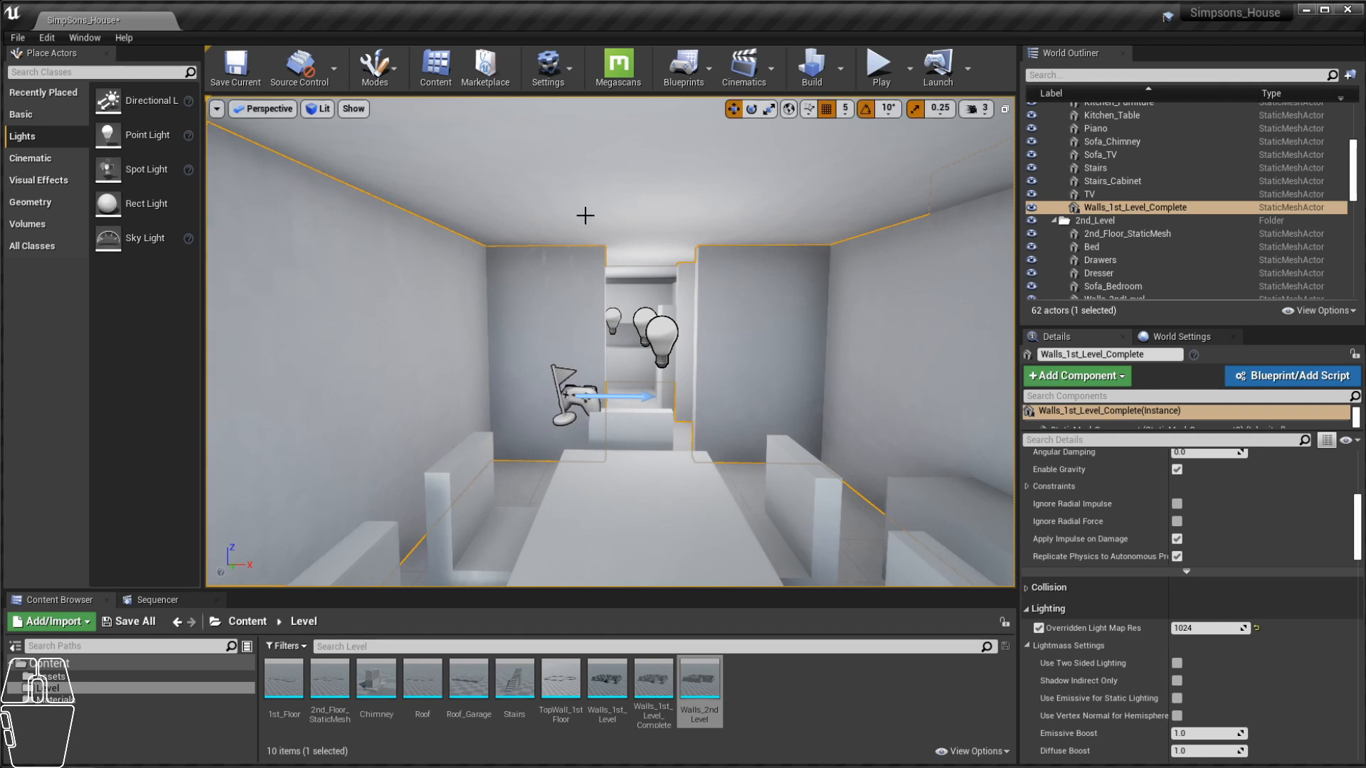
Step: Locate and open the Walls_1st_Level_Complete mesh asset, and view the whole mesh from above
{"action": "scroll", "coordinate": [1252, 603], "scroll_direction": "up", "scroll_amount": 10}
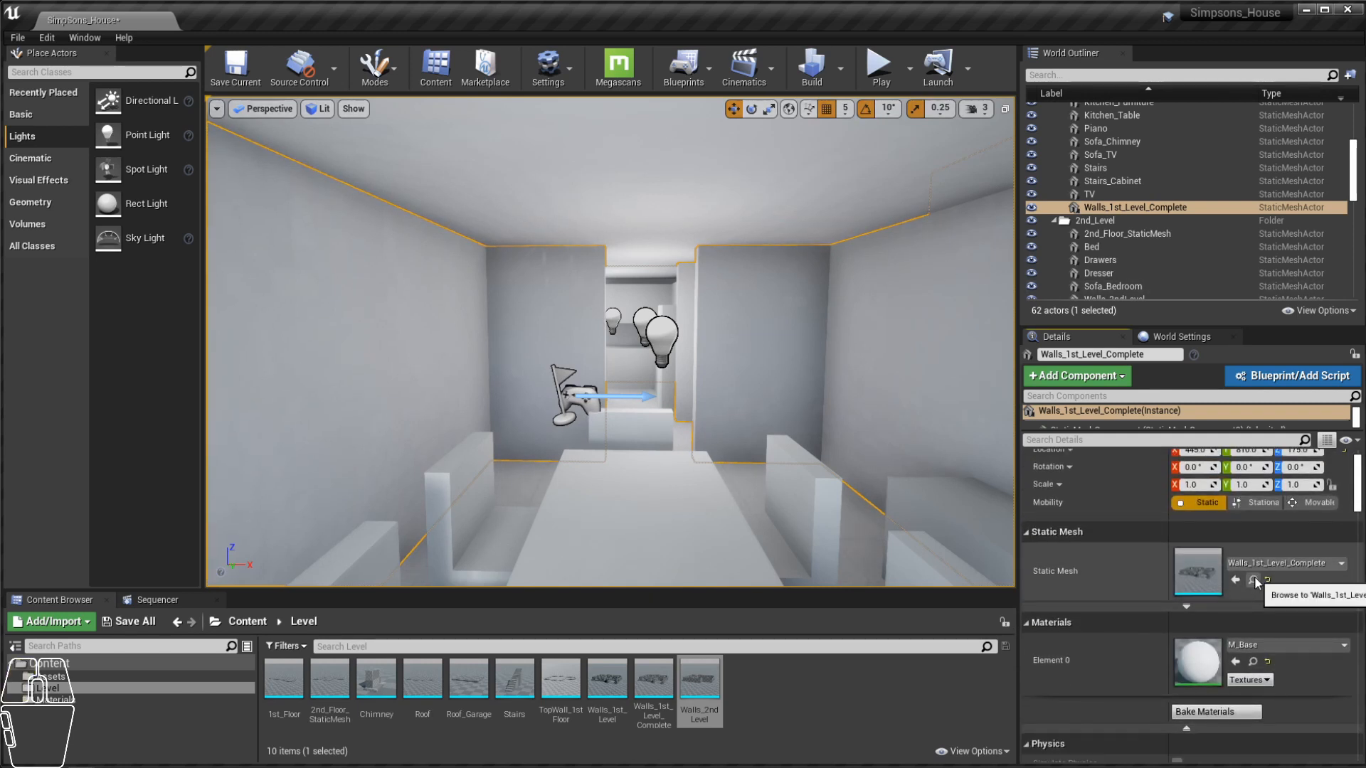
{"action": "left_click", "coordinate": [1254, 581]}
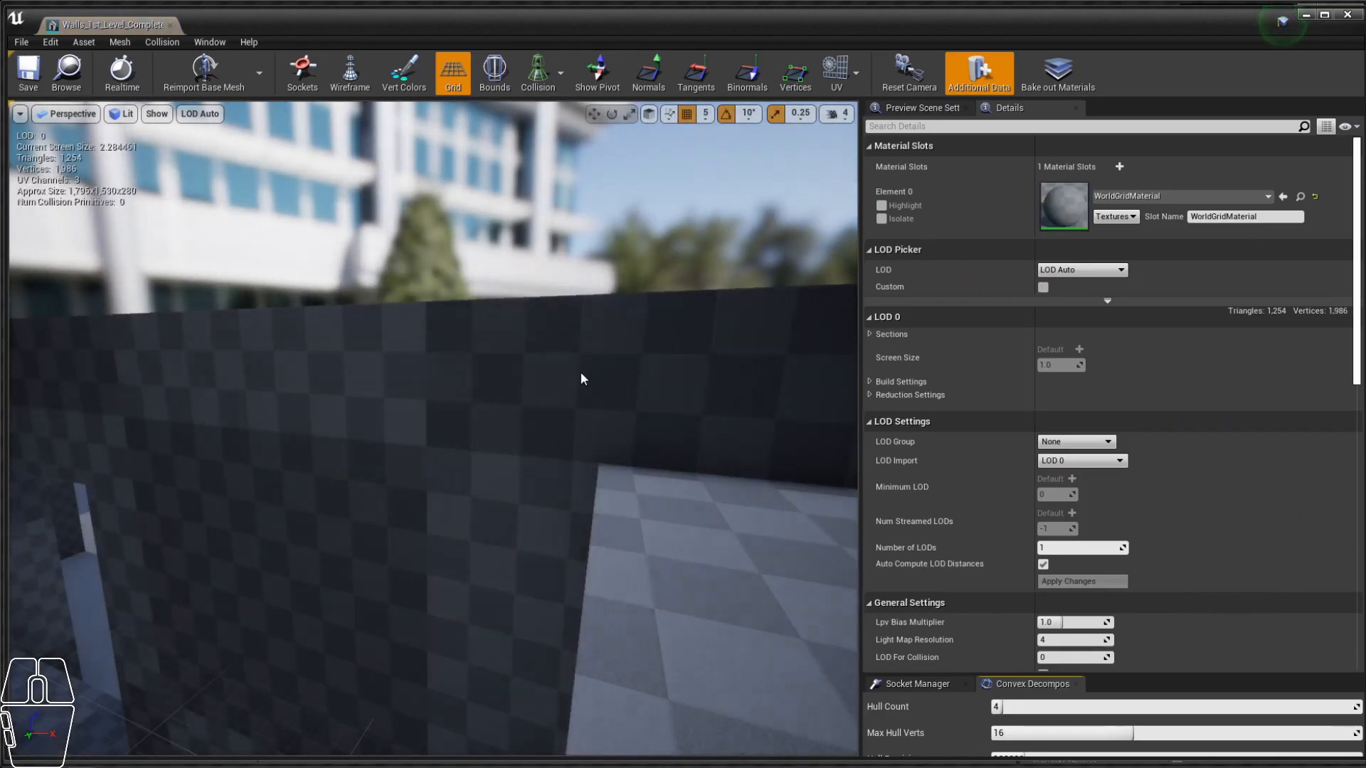
{"action": "scroll", "coordinate": [497, 376], "scroll_direction": "down", "scroll_amount": 5}
{"action": "mouse_move", "coordinate": [795, 453]}
{"action": "left_mouse_down", "text": "alt"}
{"action": "mouse_move", "coordinate": [755, 491]}
{"action": "mouse_move", "coordinate": [794, 453]}
{"action": "left_mouse_up", "text": "alt"}
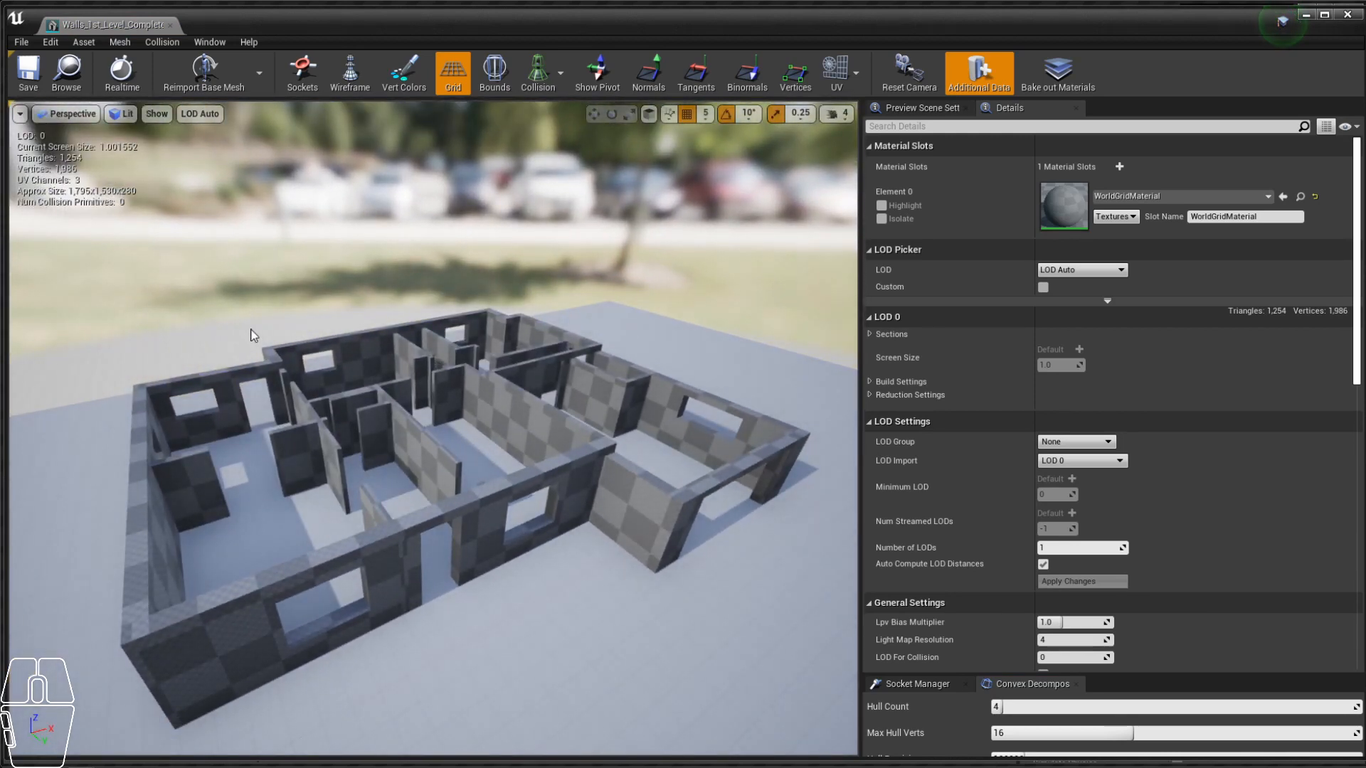
{"action": "left_click_drag", "start_coordinate": [241, 459], "coordinate": [256, 363], "text": "alt"}
{"action": "left_click_drag", "start_coordinate": [256, 426], "coordinate": [498, 406], "text": "alt"}
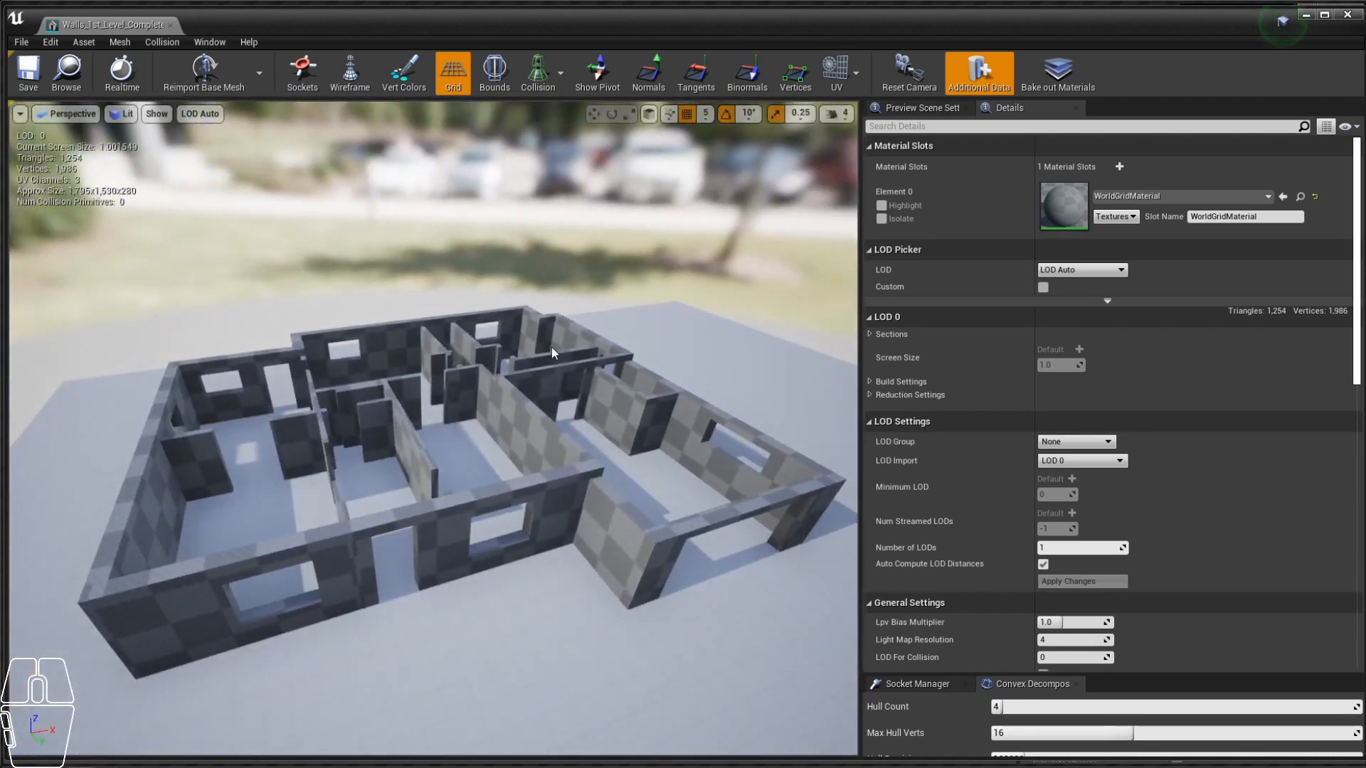
Step: Overlay UV channel 2 on the first-level walls mesh to examine its layout, and turn the overlay off
{"action": "left_click", "coordinate": [837, 72]}
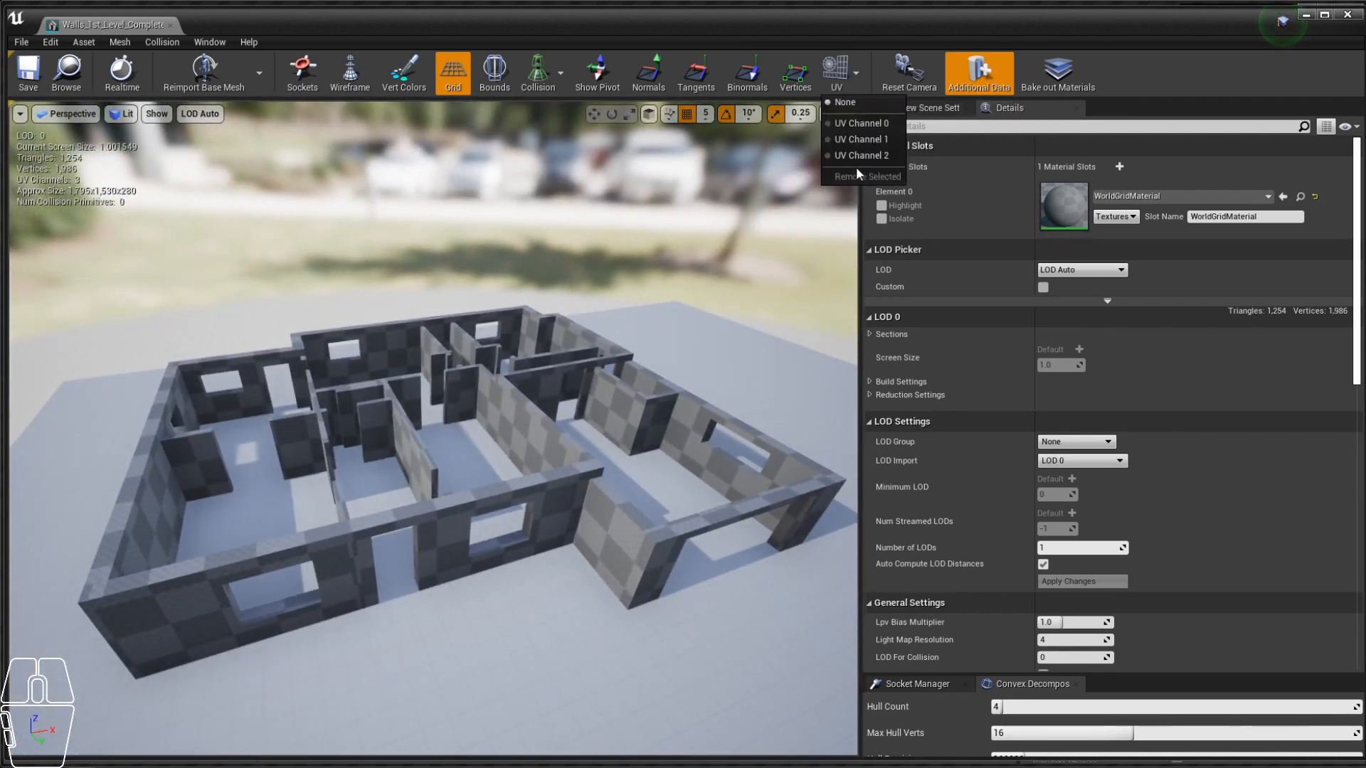
{"action": "left_click", "coordinate": [833, 176]}
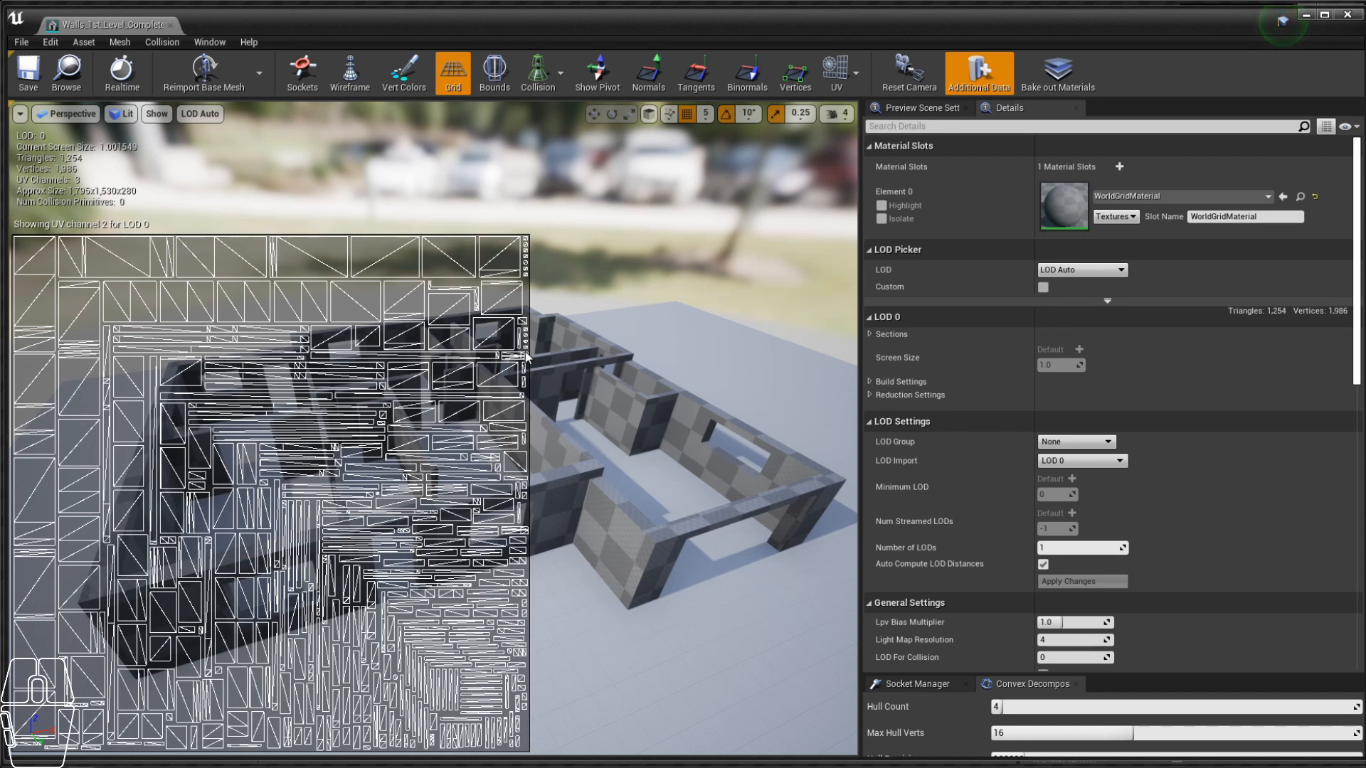
{"action": "left_click", "coordinate": [855, 76]}
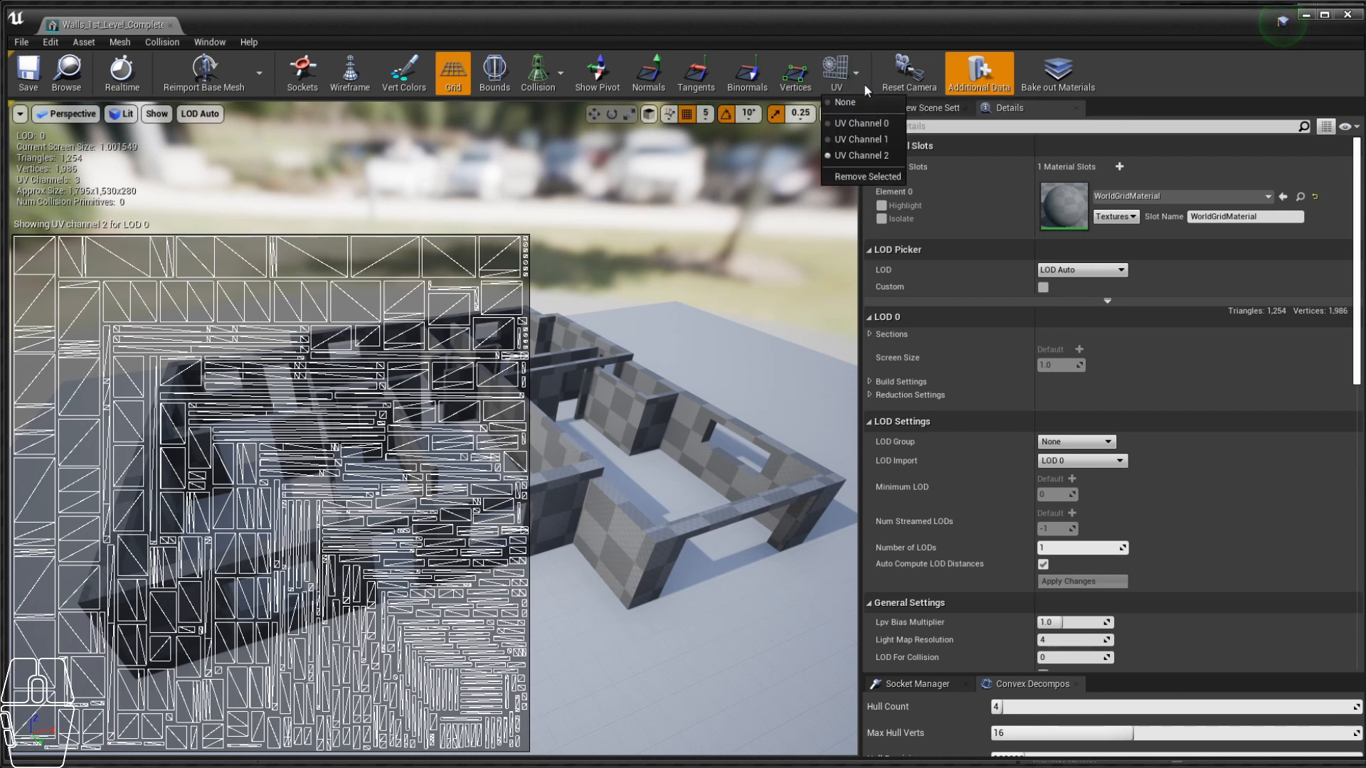
{"action": "left_click", "coordinate": [857, 74]}
{"action": "left_click", "coordinate": [858, 75]}
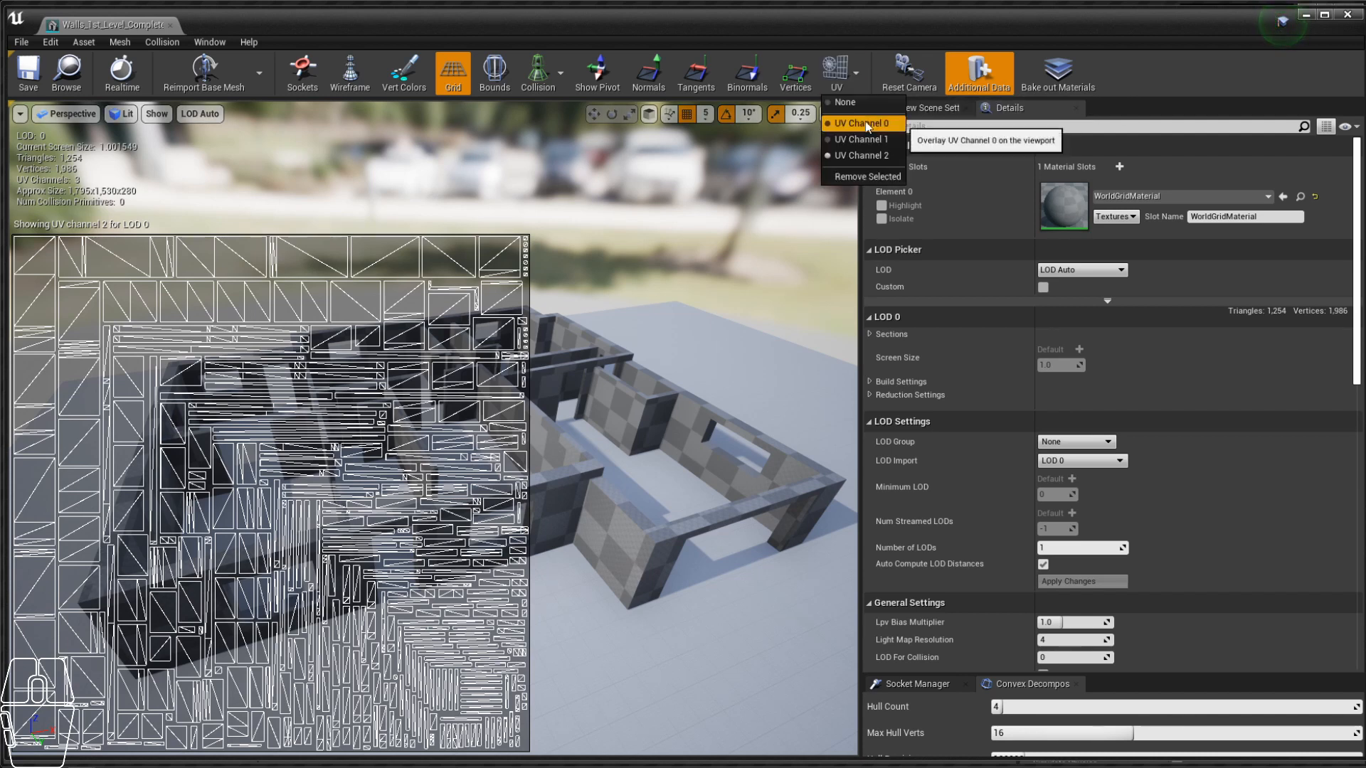
{"action": "left_click", "coordinate": [855, 106]}
Step: Examine the first-level mesh's interior wall faces and their checker pattern up close
{"action": "left_click_drag", "start_coordinate": [434, 427], "coordinate": [455, 420], "text": "alt"}
{"action": "scroll", "coordinate": [434, 427], "scroll_direction": "up", "scroll_amount": 6, "text": "alt"}
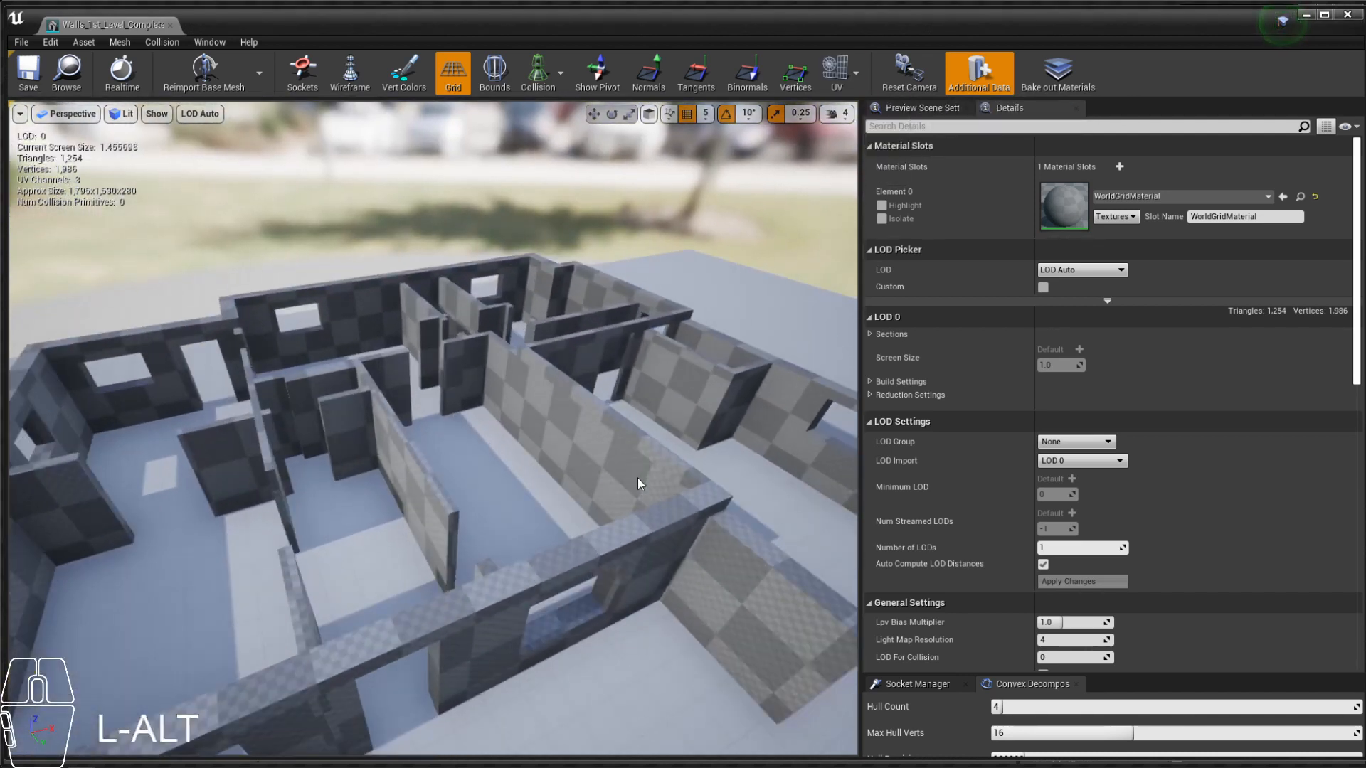
{"action": "scroll", "coordinate": [434, 292], "scroll_direction": "up", "scroll_amount": 10, "text": "alt"}
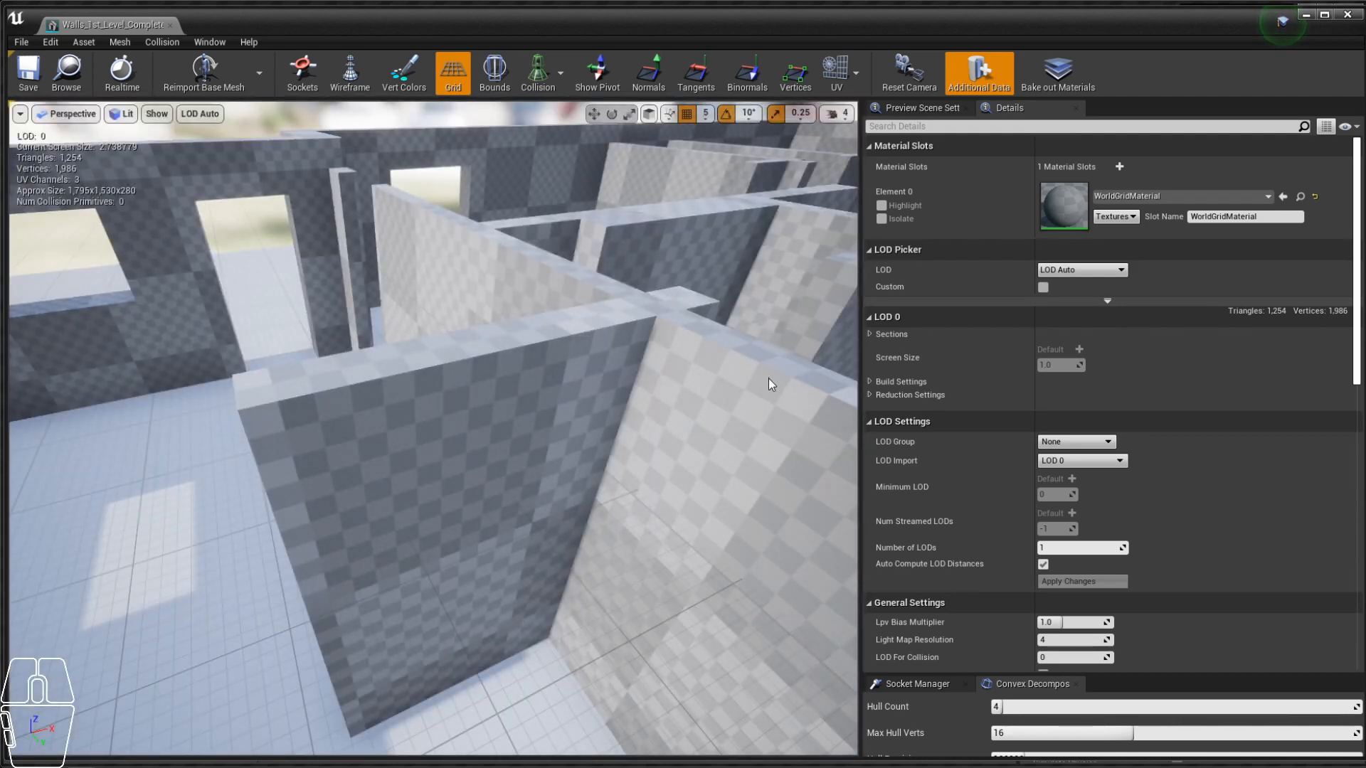
{"action": "scroll", "coordinate": [769, 384], "scroll_direction": "down", "scroll_amount": 10, "text": "alt"}
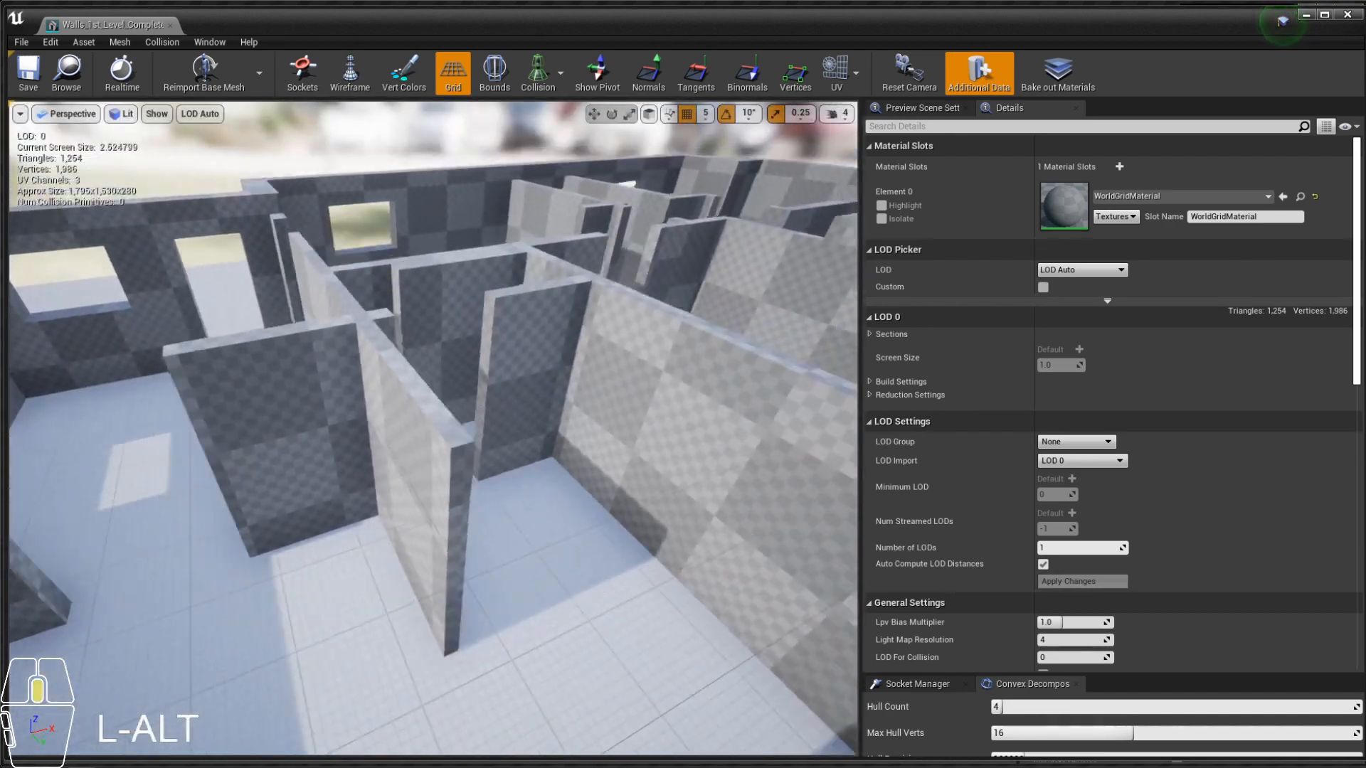
Step: Examine the first-level walls mesh from above, beneath and close to the wall tops, comparing the checker pattern across its faces
{"action": "scroll", "coordinate": [445, 190], "scroll_direction": "up", "scroll_amount": 6, "text": "alt"}
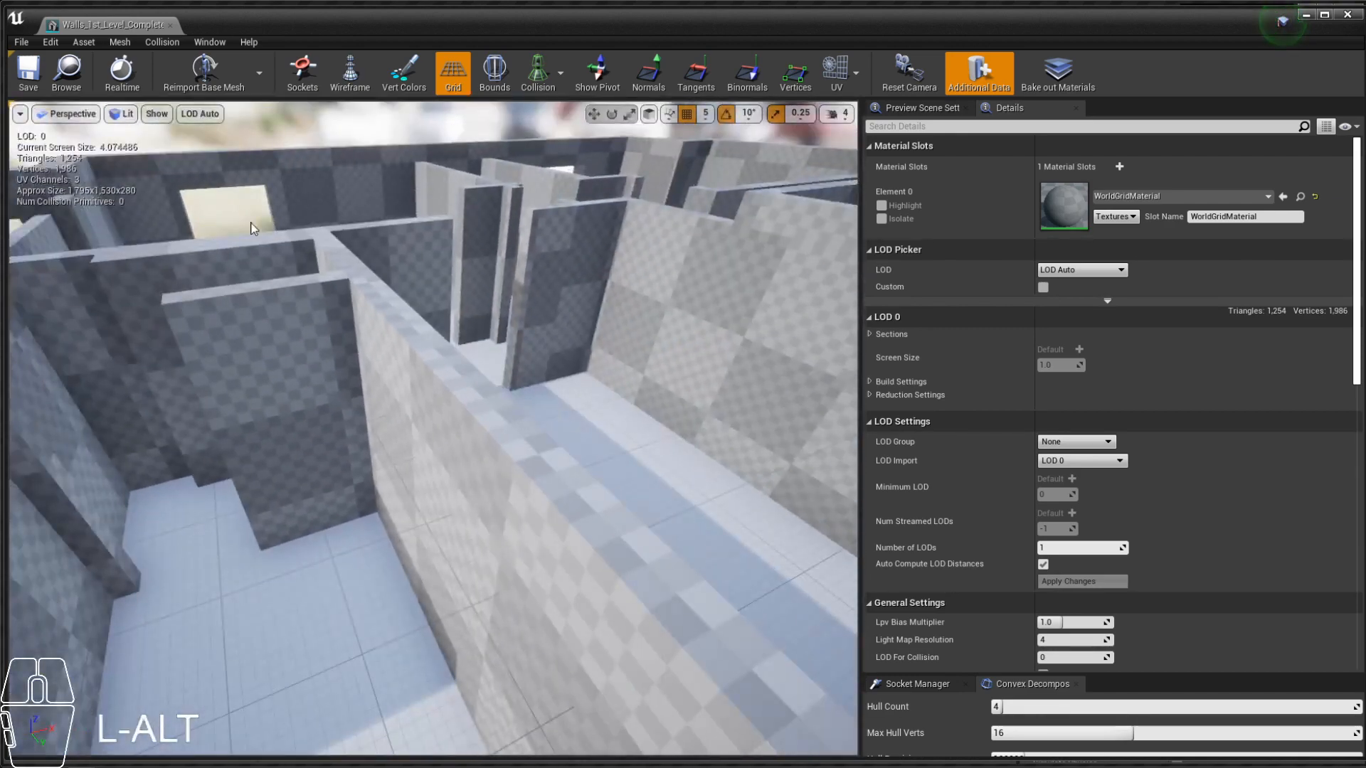
{"action": "left_click_drag", "start_coordinate": [448, 414], "coordinate": [384, 287], "text": "alt"}
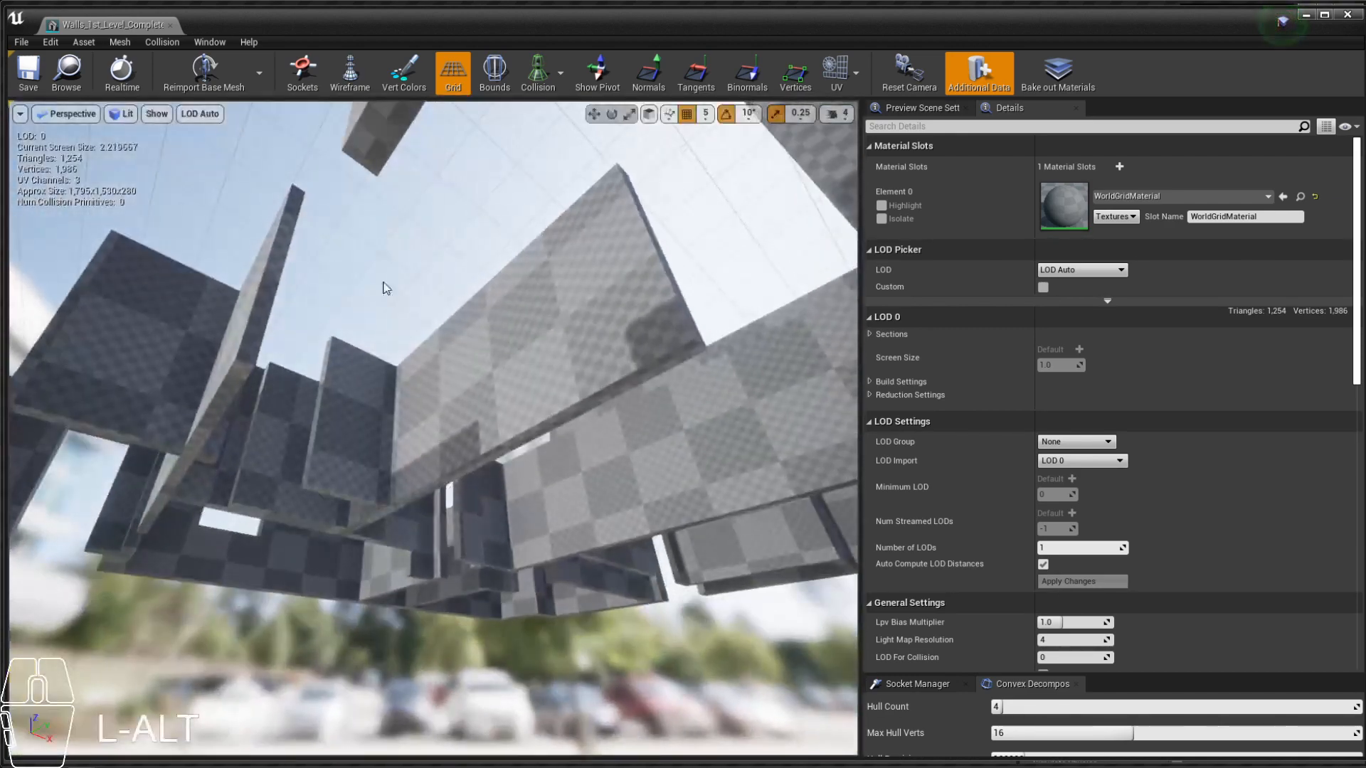
{"action": "mouse_move", "coordinate": [511, 345]}
{"action": "right_mouse_down", "text": "alt"}
{"action": "mouse_move", "coordinate": [548, 345]}
{"action": "mouse_move", "coordinate": [511, 346]}
{"action": "right_mouse_up", "text": "alt"}
{"action": "left_click_drag", "start_coordinate": [511, 345], "coordinate": [488, 390], "text": "alt"}
{"action": "right_click_drag", "start_coordinate": [488, 395], "coordinate": [526, 377], "text": "alt"}
{"action": "left_click_drag", "start_coordinate": [527, 377], "coordinate": [496, 368], "text": "alt"}
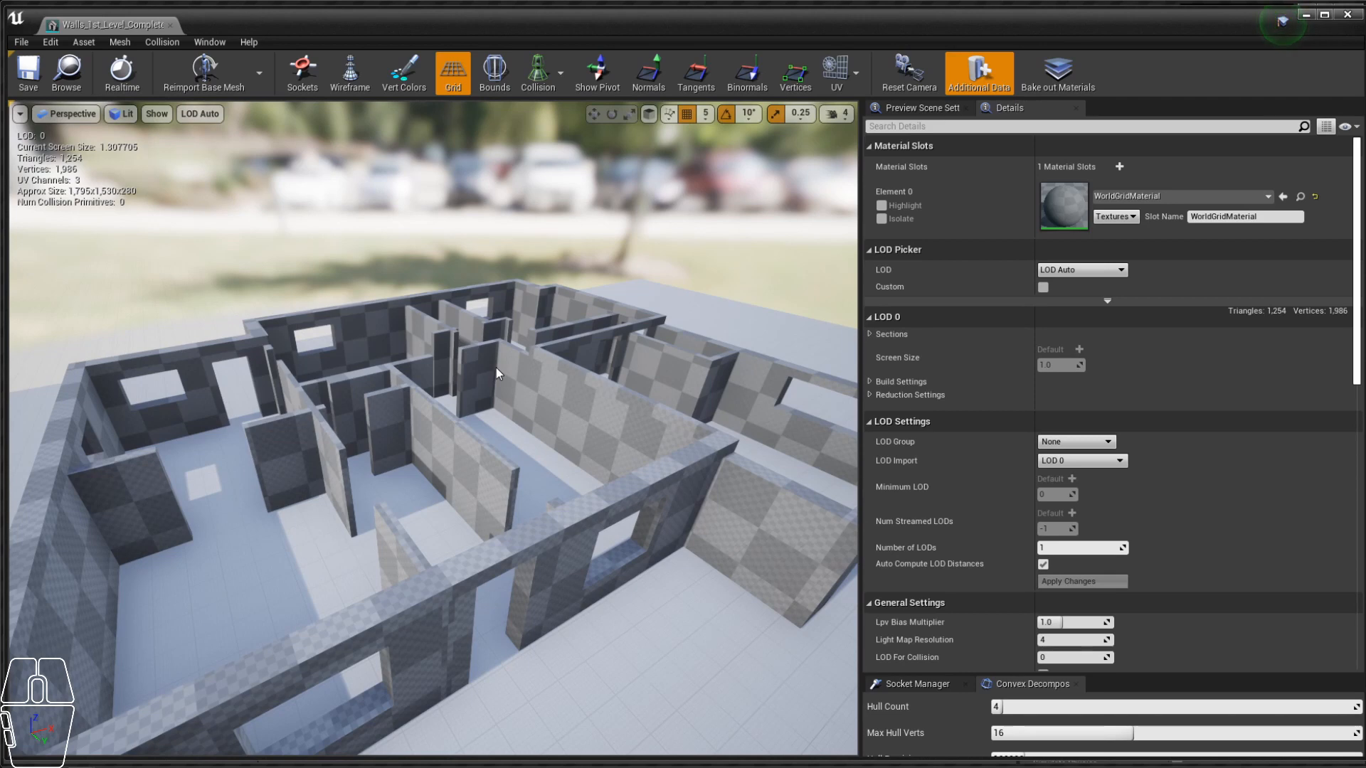
{"action": "middle_click_drag", "start_coordinate": [368, 276], "coordinate": [386, 325], "text": "alt"}
{"action": "left_click_drag", "start_coordinate": [386, 325], "coordinate": [501, 278], "text": "alt"}
{"action": "middle_click_drag", "start_coordinate": [501, 278], "coordinate": [352, 369], "text": "alt"}
{"action": "scroll", "coordinate": [336, 347], "scroll_direction": "up", "scroll_amount": 3}
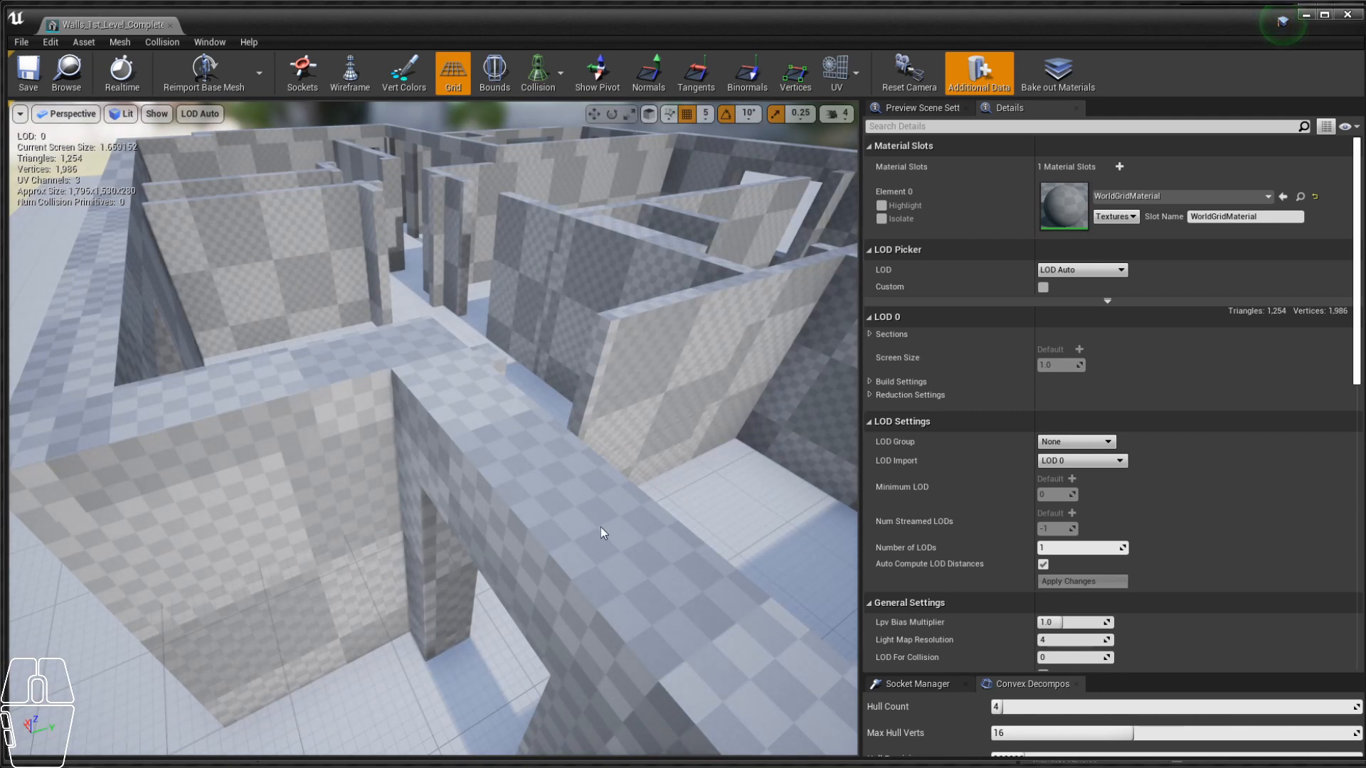
{"action": "scroll", "coordinate": [561, 489], "scroll_direction": "down", "scroll_amount": 5}
{"action": "left_click_drag", "start_coordinate": [531, 453], "coordinate": [373, 310], "text": "alt"}
{"action": "scroll", "coordinate": [369, 454], "scroll_direction": "down", "scroll_amount": 2}
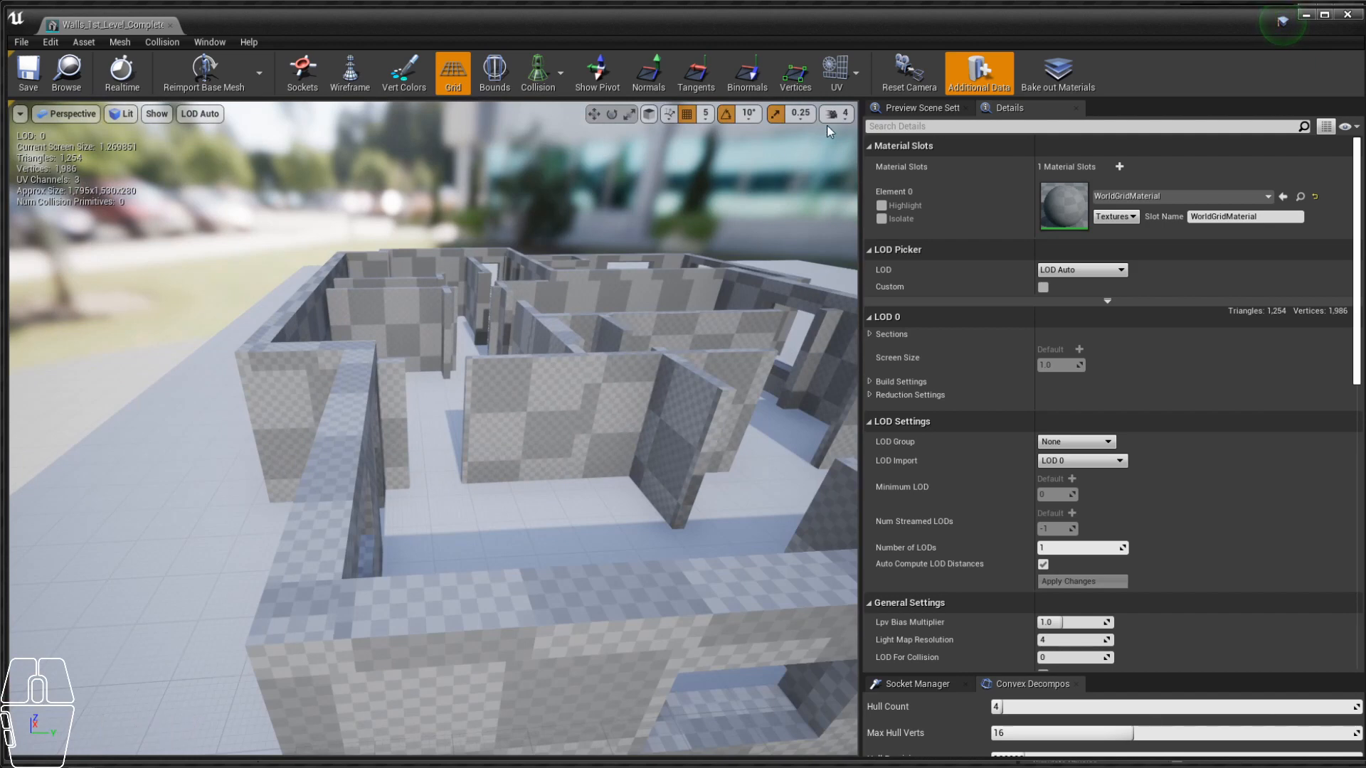
Step: Overlay UV channel 2 on the first-level walls mesh again, turn the overlay off and close the mesh
{"action": "left_click", "coordinate": [854, 74]}
{"action": "left_click", "coordinate": [851, 155]}
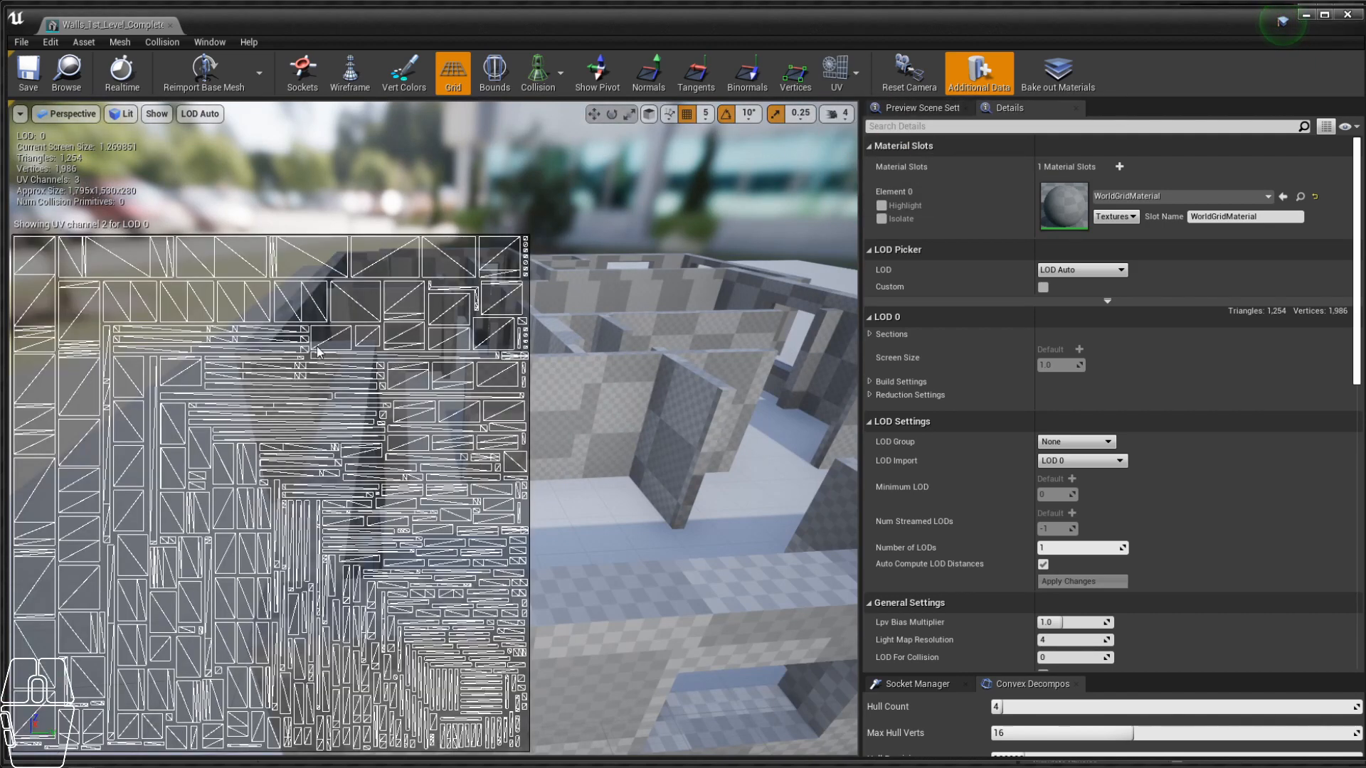
{"action": "left_click", "coordinate": [853, 74]}
{"action": "left_click", "coordinate": [851, 108]}
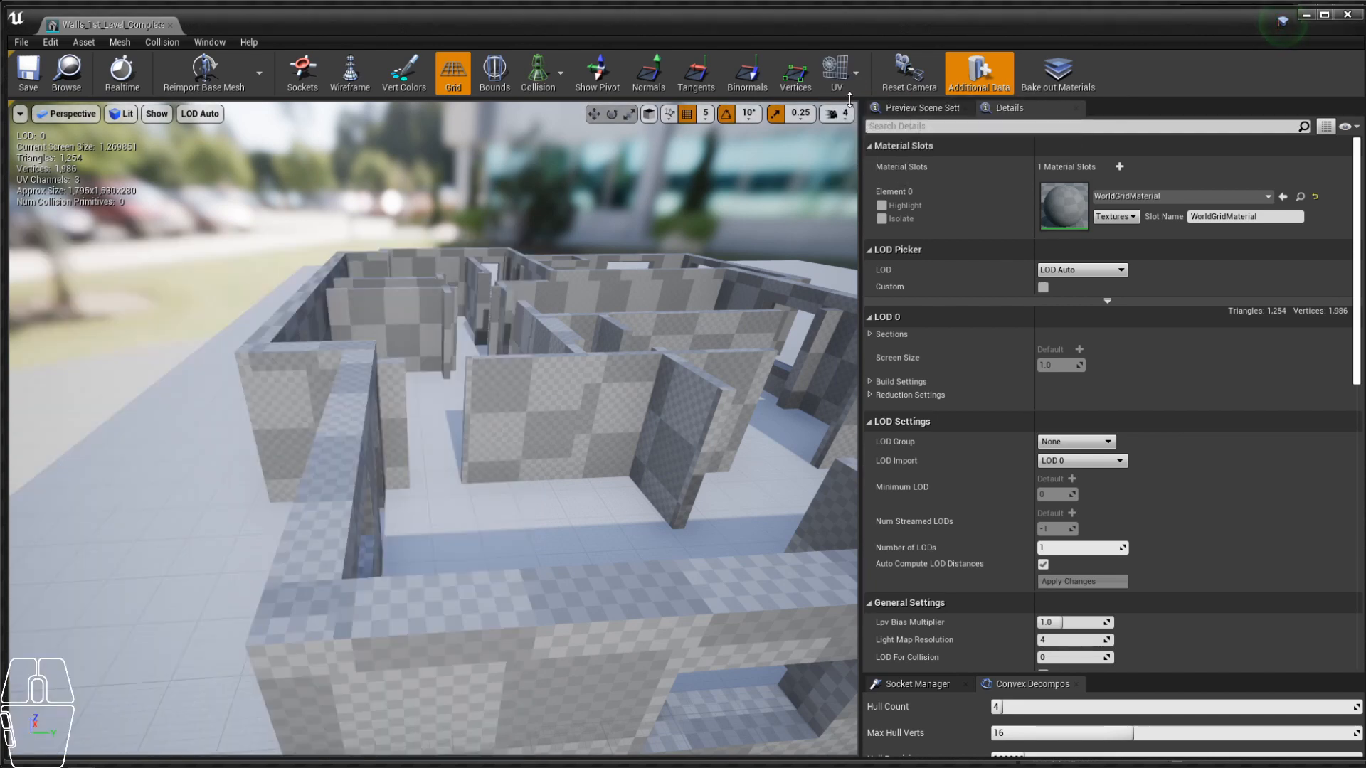
{"action": "left_click_drag", "start_coordinate": [569, 341], "coordinate": [641, 370], "text": "alt"}
{"action": "left_click", "coordinate": [1347, 14]}
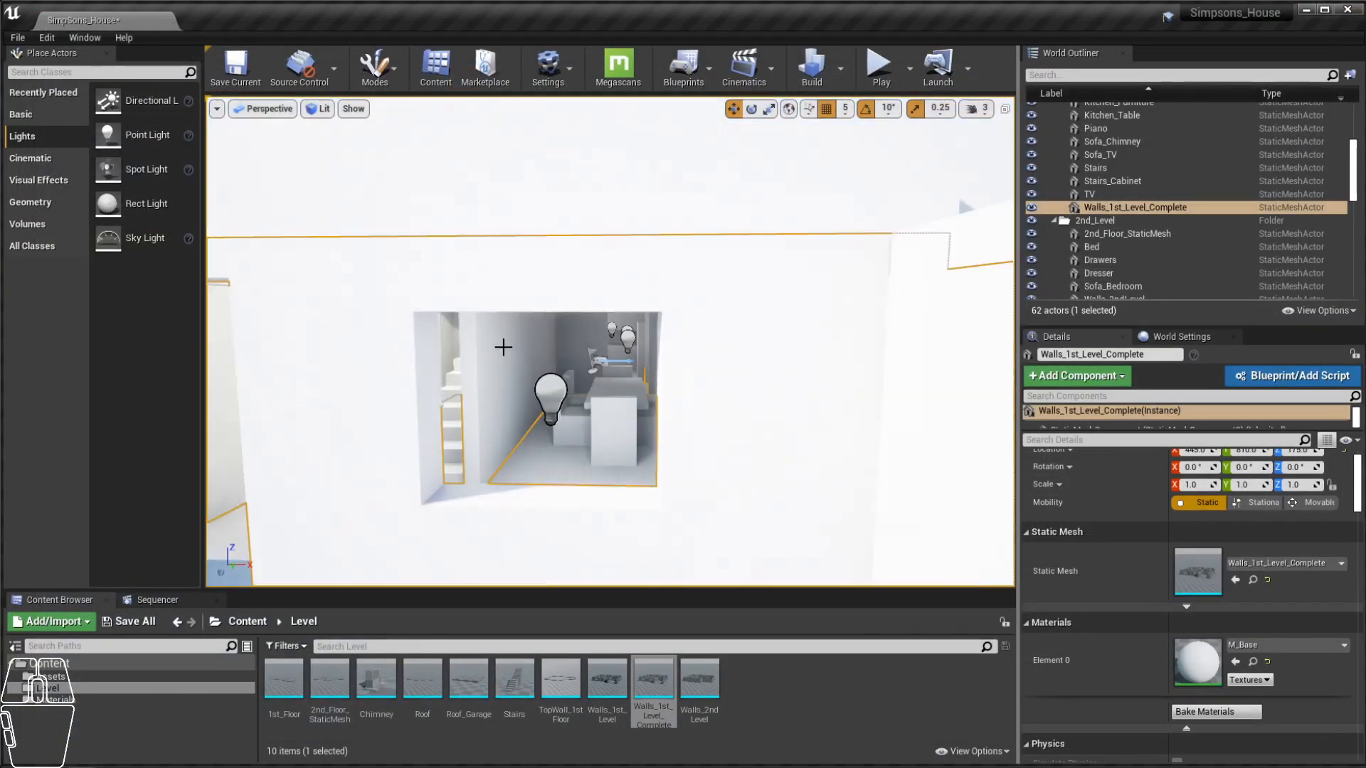
Step: Reopen the Walls_1st_Level_Complete mesh asset, view the complete wall layout from above, and close it
{"action": "scroll", "coordinate": [560, 380], "scroll_direction": "up", "scroll_amount": 2}
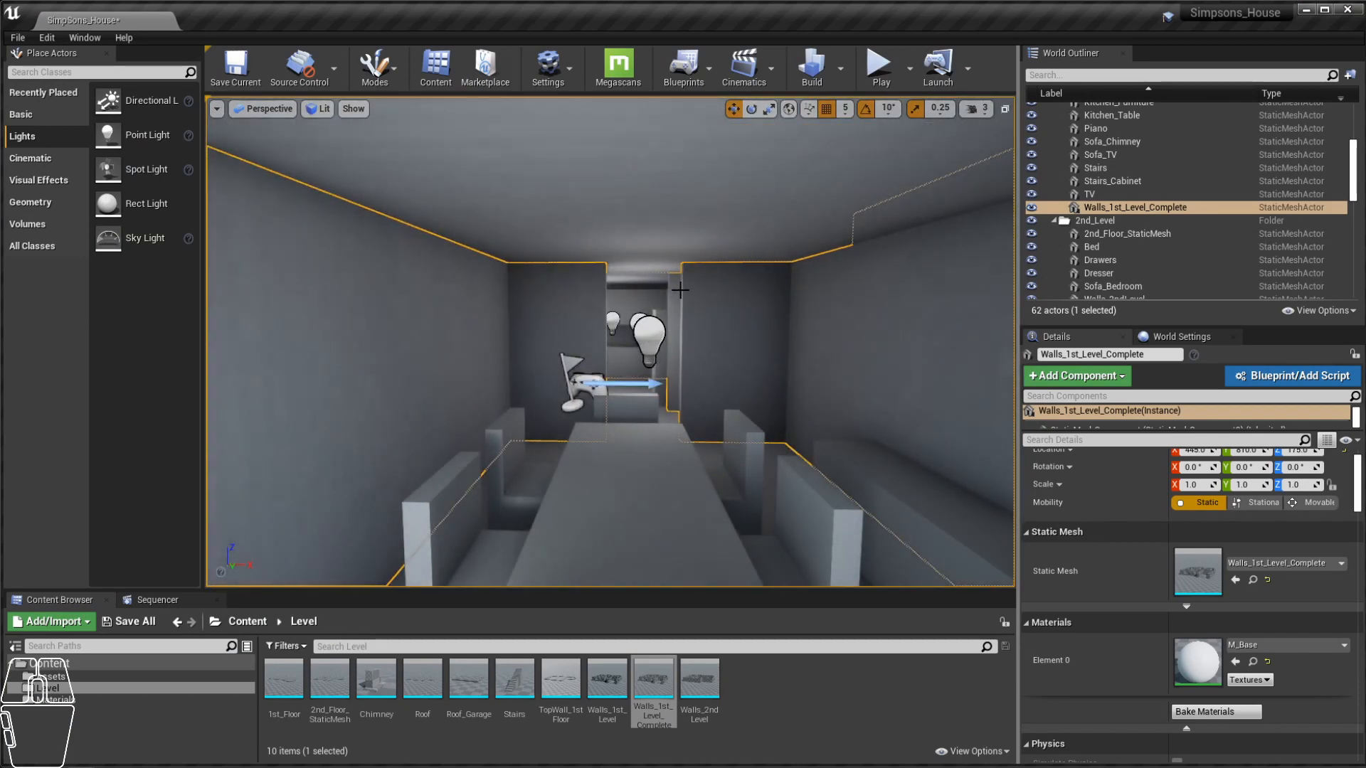
{"action": "double_click", "coordinate": [653, 679]}
{"action": "scroll", "coordinate": [562, 374], "scroll_direction": "down", "scroll_amount": 8}
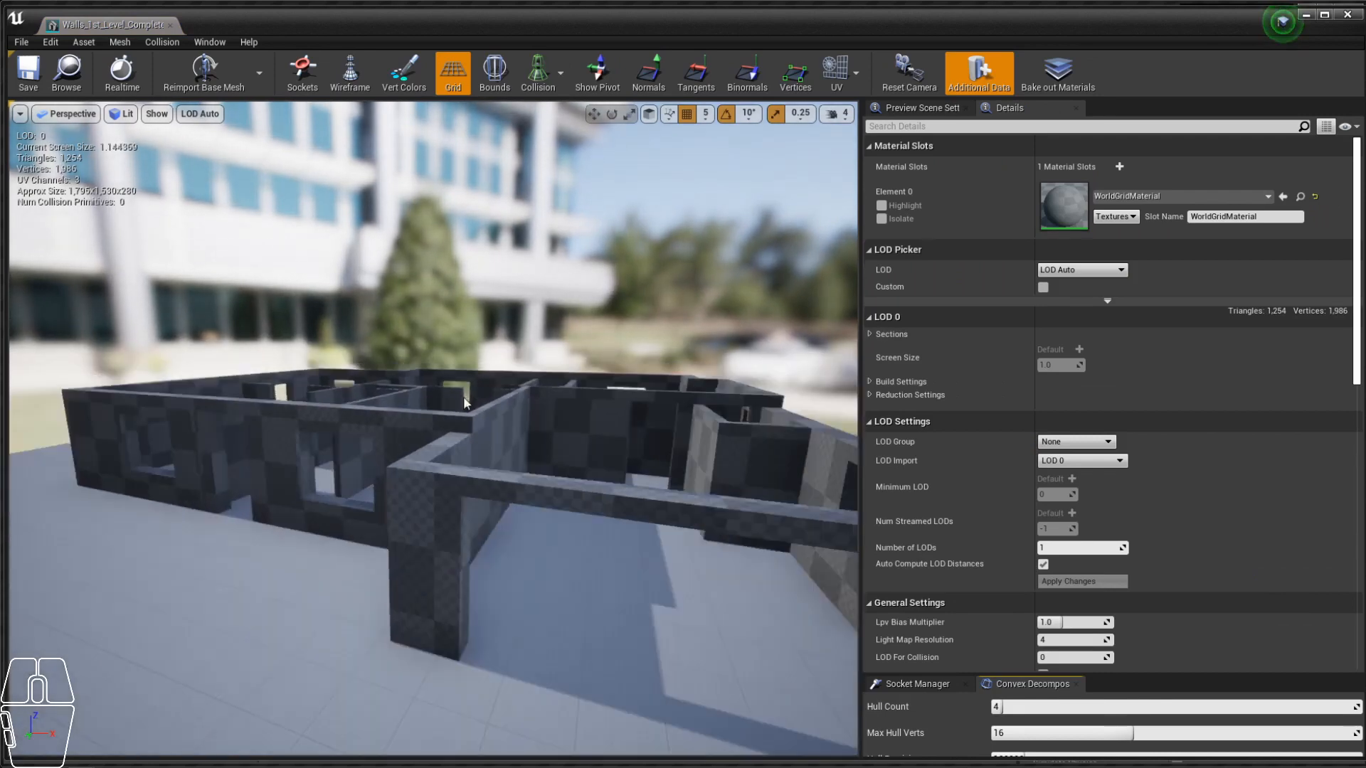
{"action": "left_click_drag", "start_coordinate": [564, 377], "coordinate": [697, 348], "text": "alt"}
{"action": "scroll", "coordinate": [697, 349], "scroll_direction": "down", "scroll_amount": 3}
{"action": "left_click_drag", "start_coordinate": [592, 321], "coordinate": [592, 359], "text": "alt"}
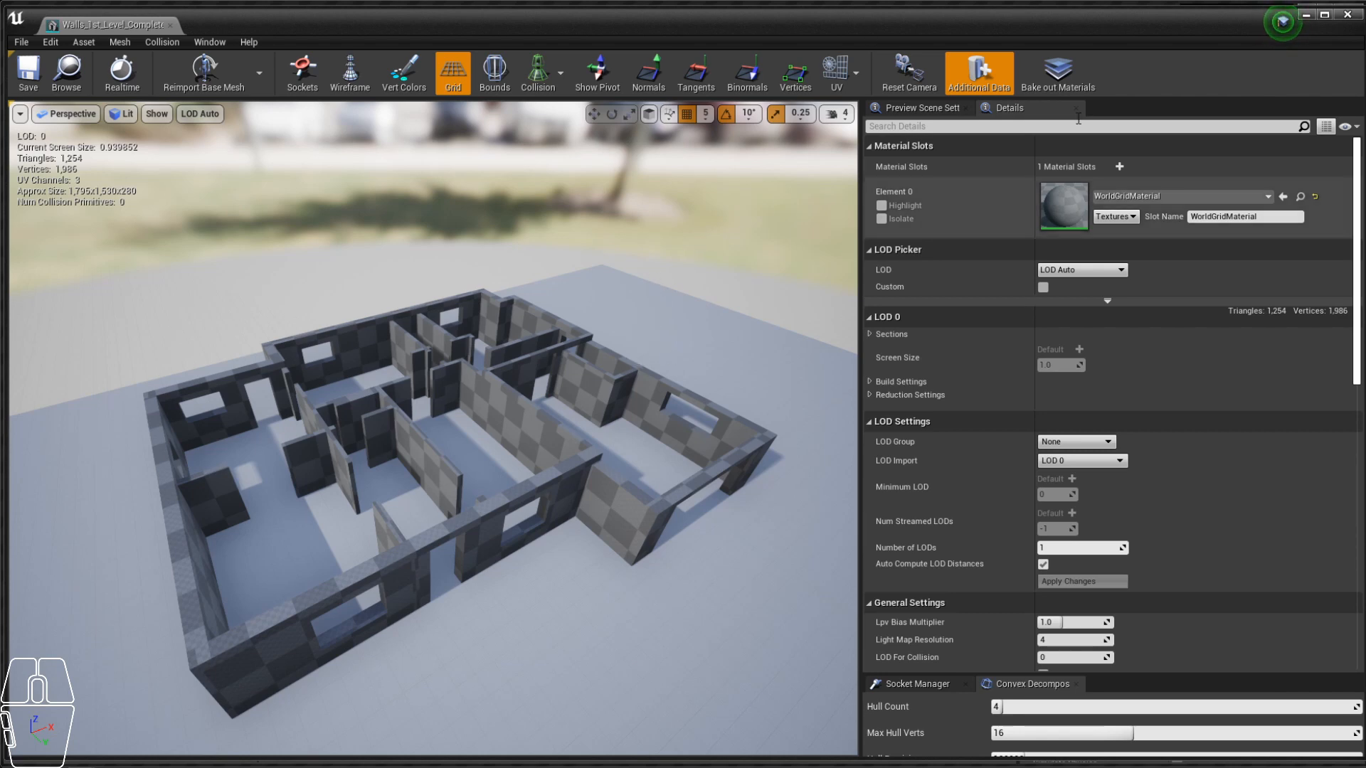
{"action": "left_click", "coordinate": [1351, 16]}
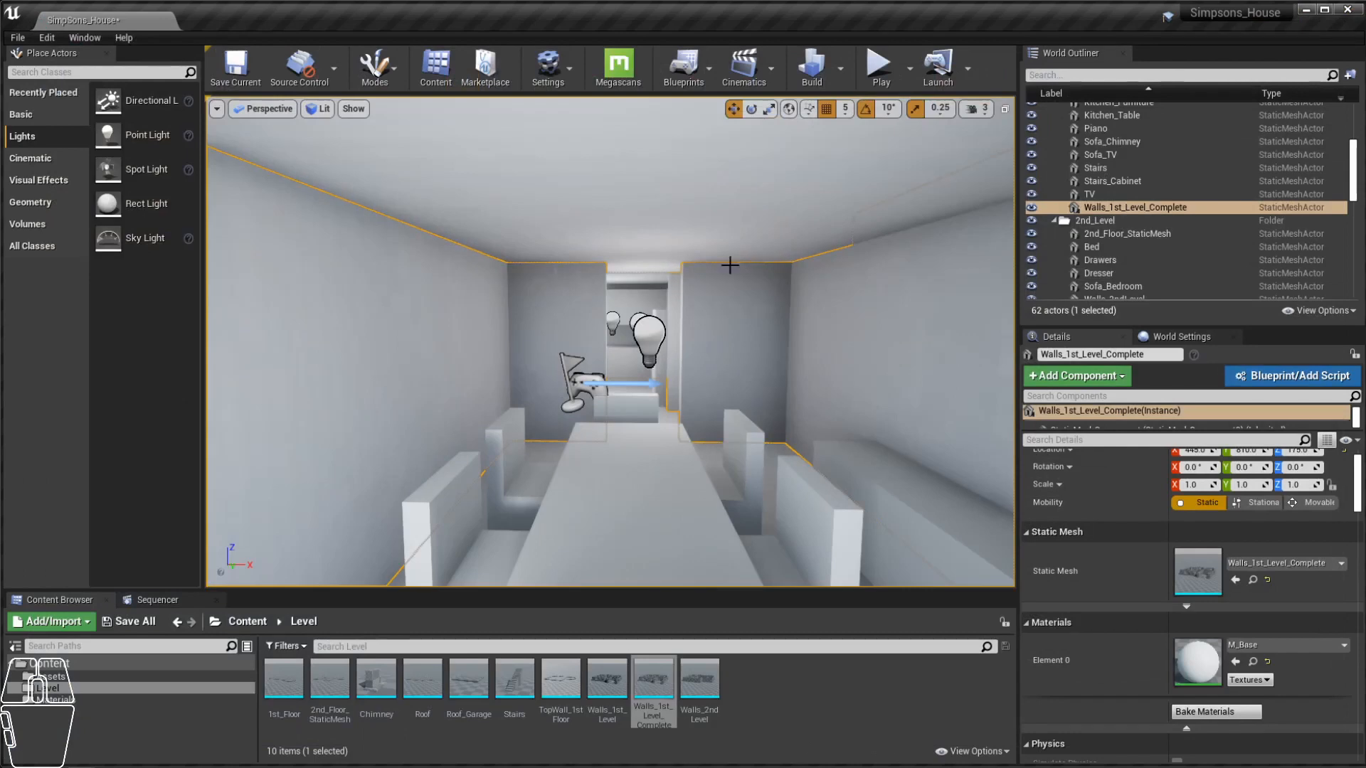
Step: Inspect the first-level walls' shading in the dining room, in the garage and around the front openings
{"action": "right_click_drag", "start_coordinate": [835, 292], "coordinate": [654, 343], "text": "alt"}
{"action": "left_click_drag", "start_coordinate": [653, 343], "coordinate": [786, 323], "text": "alt"}
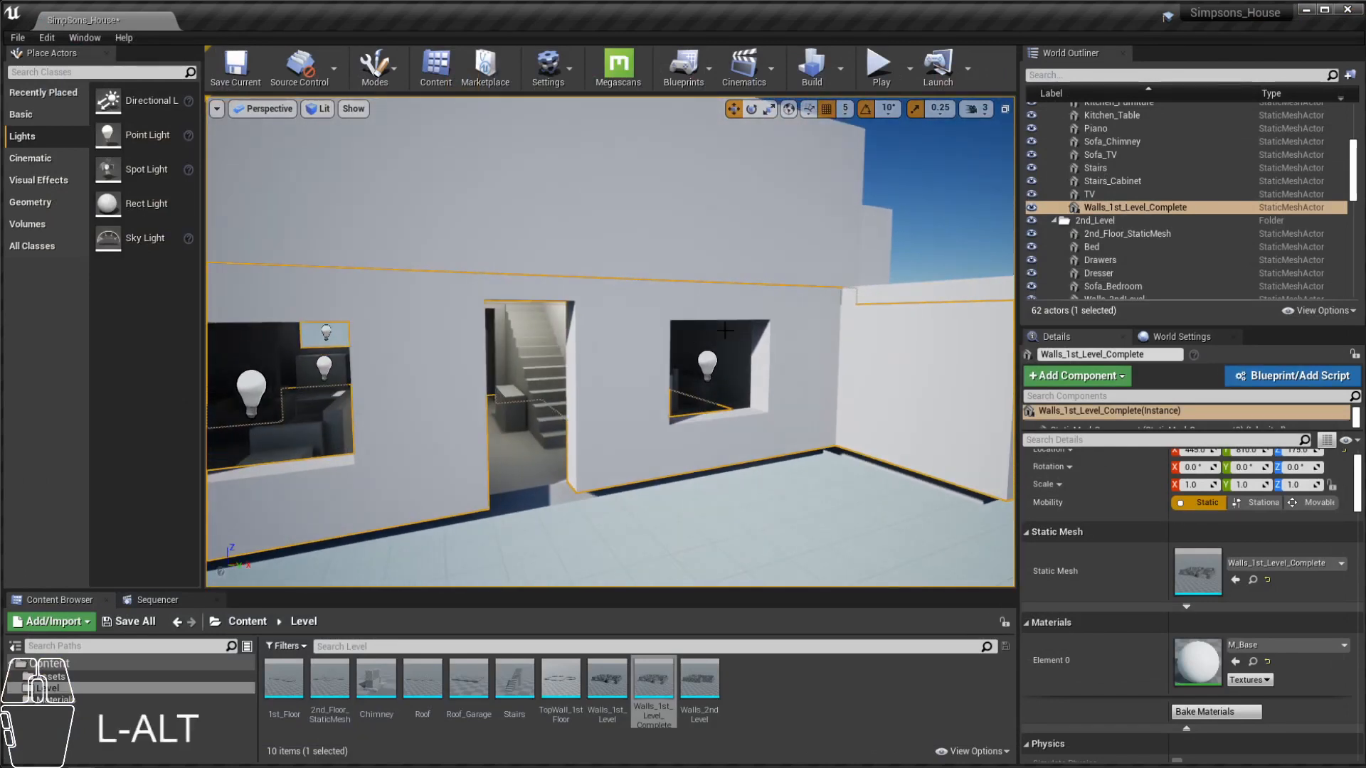
{"action": "right_click_drag", "start_coordinate": [786, 324], "coordinate": [717, 299], "text": "alt"}
{"action": "left_click_drag", "start_coordinate": [717, 299], "coordinate": [557, 368], "text": "alt"}
{"action": "right_click_drag", "start_coordinate": [557, 368], "coordinate": [780, 342], "text": "alt"}
{"action": "middle_click_drag", "start_coordinate": [780, 341], "coordinate": [890, 399], "text": "alt"}
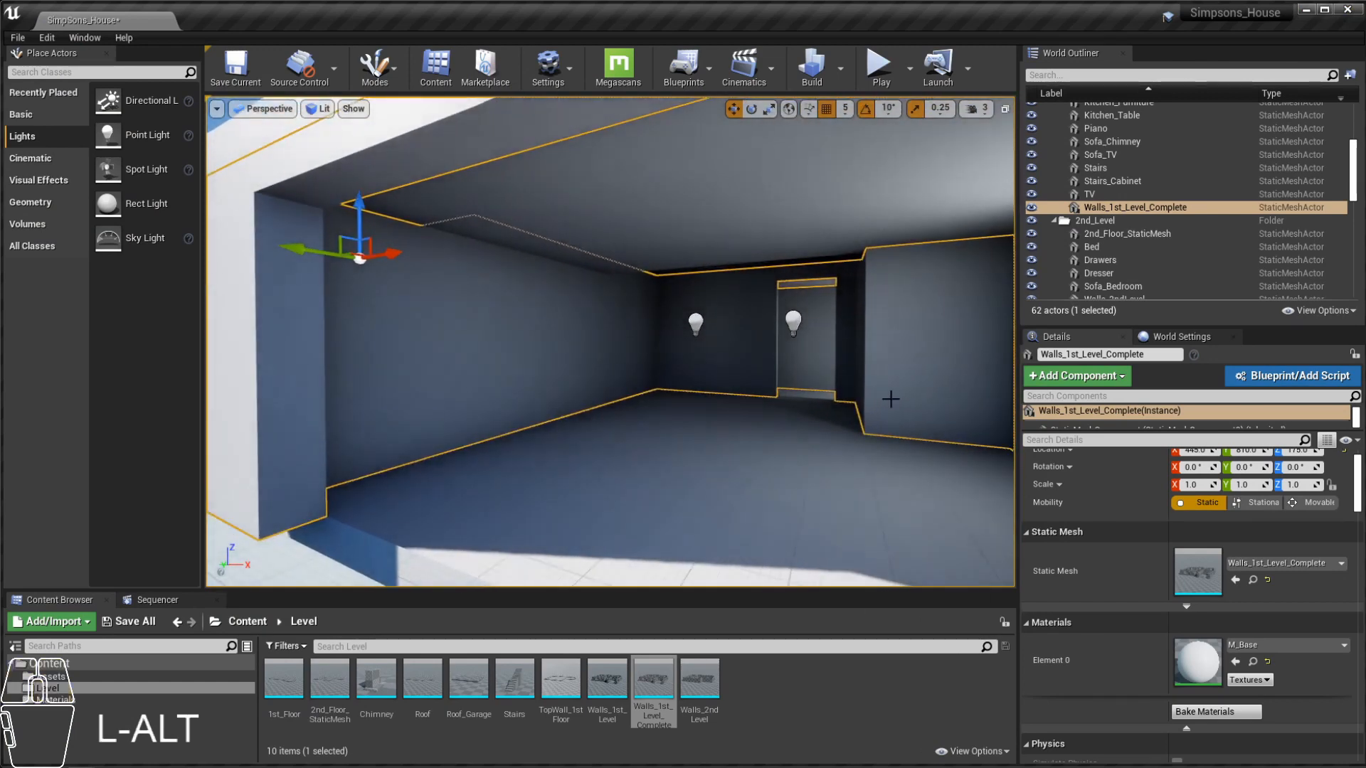
{"action": "right_click_drag", "start_coordinate": [576, 378], "coordinate": [671, 358], "text": "alt"}
{"action": "left_click_drag", "start_coordinate": [671, 358], "coordinate": [875, 378], "text": "alt"}
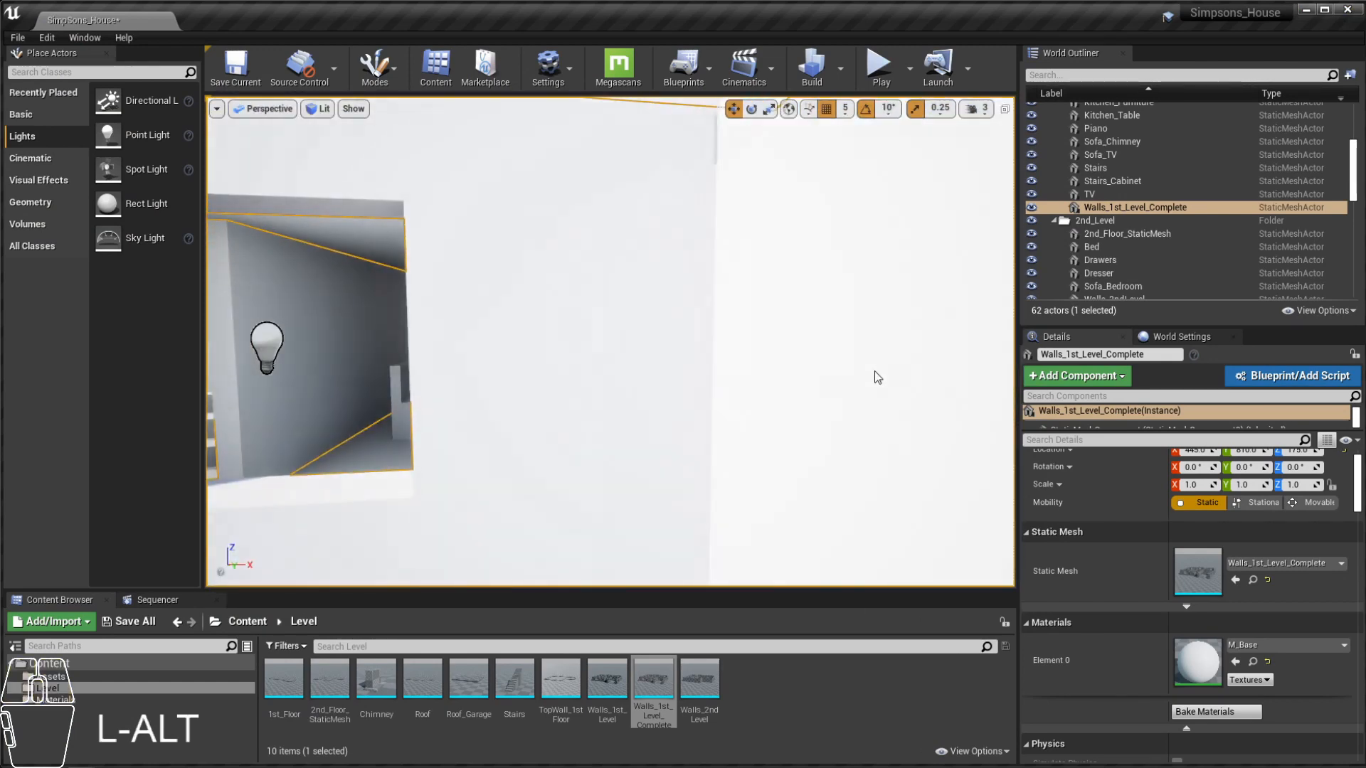
{"action": "right_click_drag", "start_coordinate": [875, 378], "coordinate": [754, 366], "text": "alt"}
{"action": "left_click_drag", "start_coordinate": [433, 280], "coordinate": [544, 283], "text": "alt"}
{"action": "middle_click_drag", "start_coordinate": [433, 280], "coordinate": [715, 304], "text": "alt"}
{"action": "right_click_drag", "start_coordinate": [433, 281], "coordinate": [356, 277], "text": "alt"}
{"action": "left_click_drag", "start_coordinate": [433, 281], "coordinate": [587, 368], "text": "alt"}
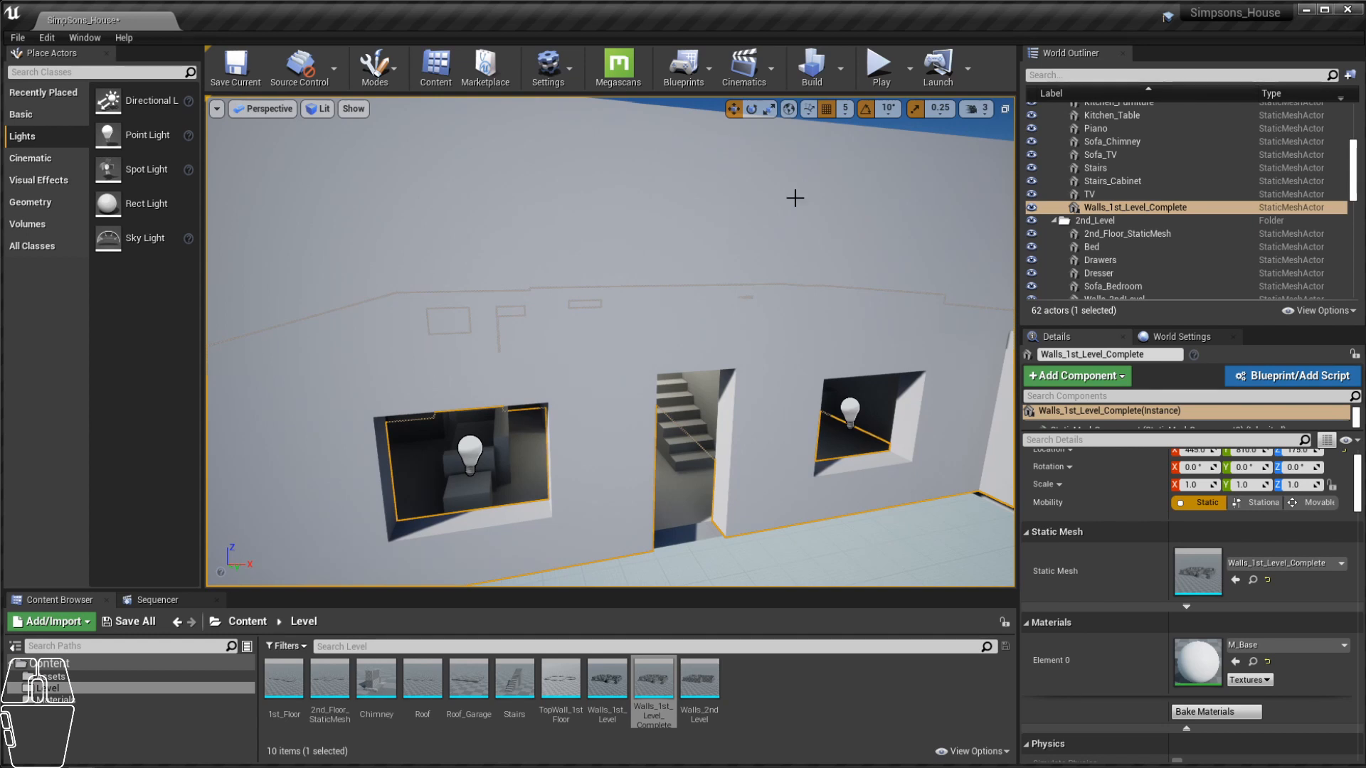
Step: Examine the house's front facade from a distance and up close around the front door and windows
{"action": "scroll", "coordinate": [707, 350], "scroll_direction": "down", "scroll_amount": 6}
{"action": "middle_click_drag", "start_coordinate": [688, 284], "coordinate": [797, 300]}
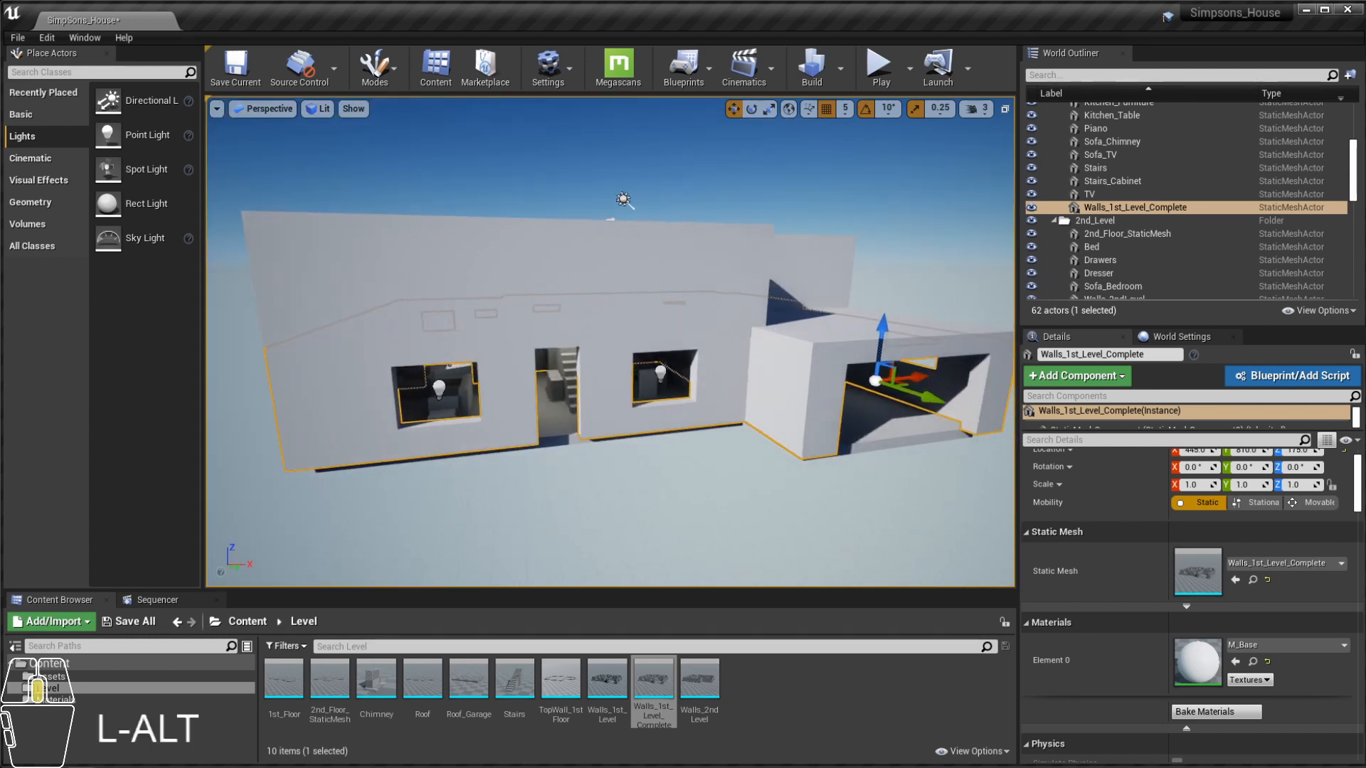
{"action": "right_click_drag", "start_coordinate": [846, 305], "coordinate": [882, 304], "text": "alt"}
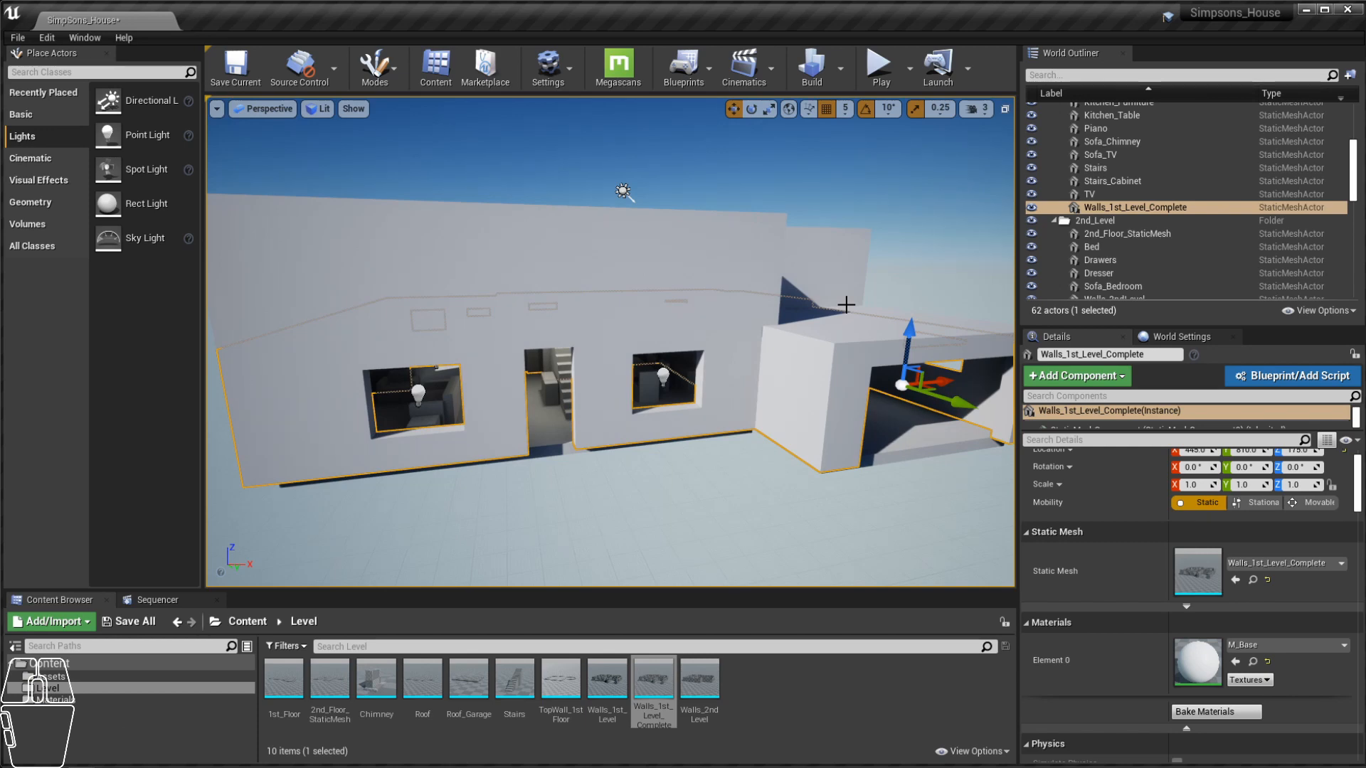
{"action": "scroll", "coordinate": [509, 408], "scroll_direction": "up", "scroll_amount": 6}
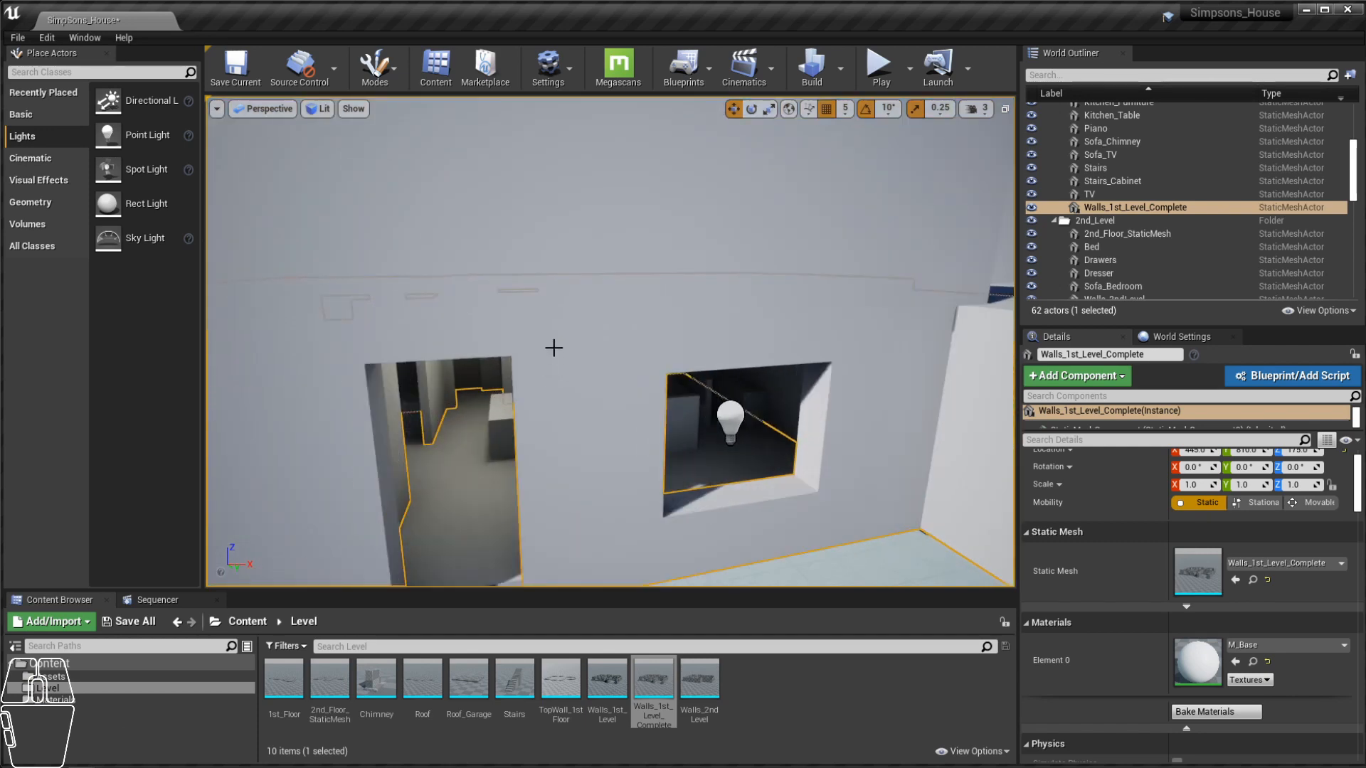
{"action": "middle_click_drag", "start_coordinate": [552, 345], "coordinate": [718, 267], "text": "alt"}
{"action": "middle_click_drag", "start_coordinate": [646, 385], "coordinate": [657, 385], "text": "alt"}
{"action": "scroll", "coordinate": [656, 385], "scroll_direction": "down", "scroll_amount": 4}
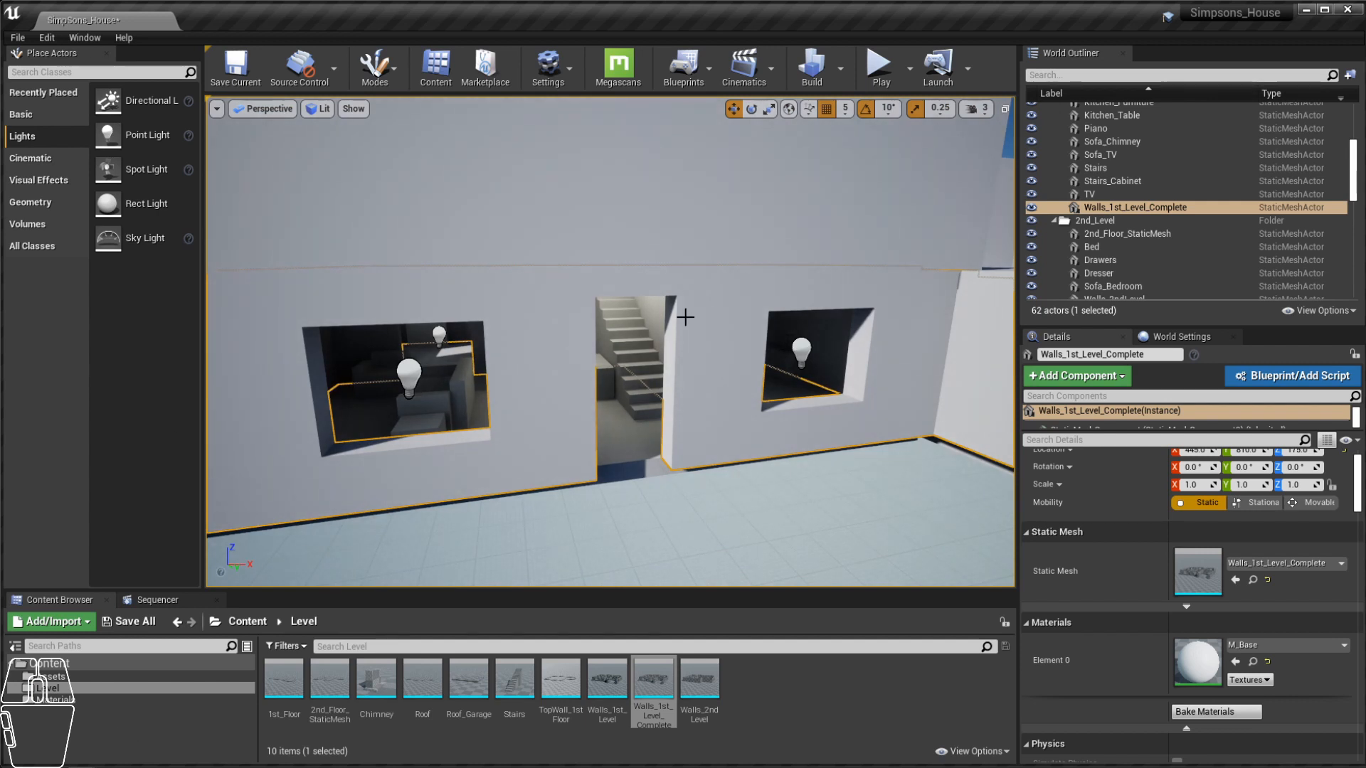
Step: Open the M_Base material from the Materials folder to review its base color and roughness nodes, and close it
{"action": "left_click", "coordinate": [56, 700]}
{"action": "double_click", "coordinate": [376, 680]}
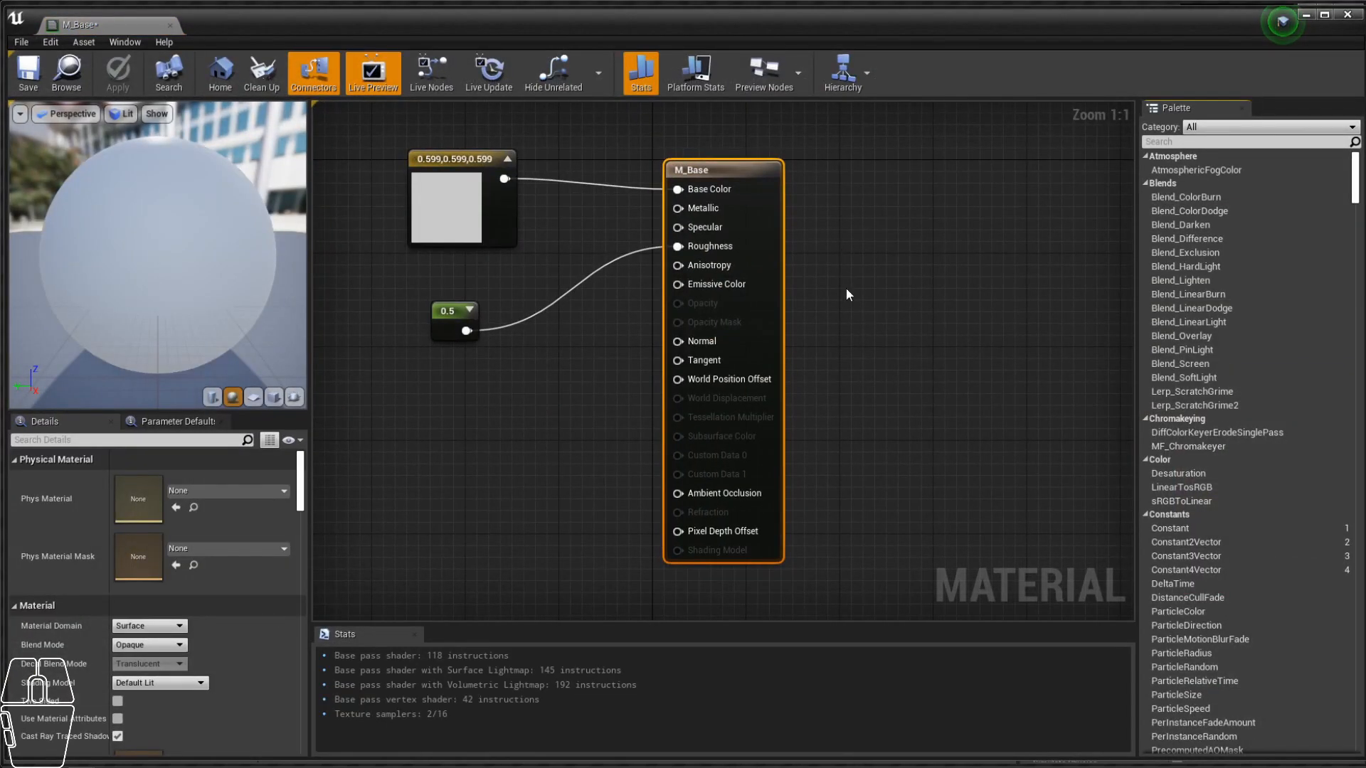
{"action": "left_click", "coordinate": [1348, 15]}
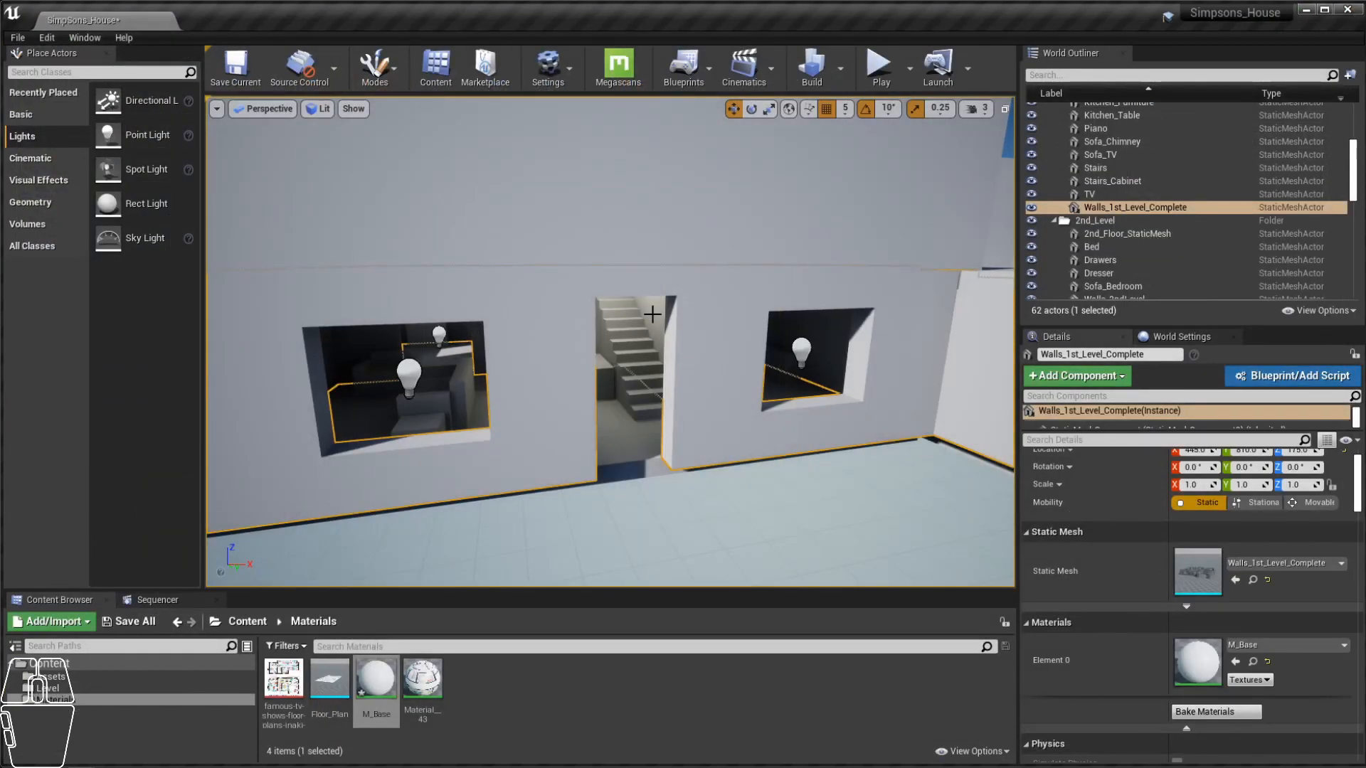
Step: View the whole house exterior with its garage from a raised angle
{"action": "scroll", "coordinate": [644, 283], "scroll_direction": "down", "scroll_amount": 5}
{"action": "left_click_drag", "start_coordinate": [728, 316], "coordinate": [687, 377], "text": "alt"}
{"action": "right_click_drag", "start_coordinate": [826, 336], "coordinate": [783, 334], "text": "alt"}
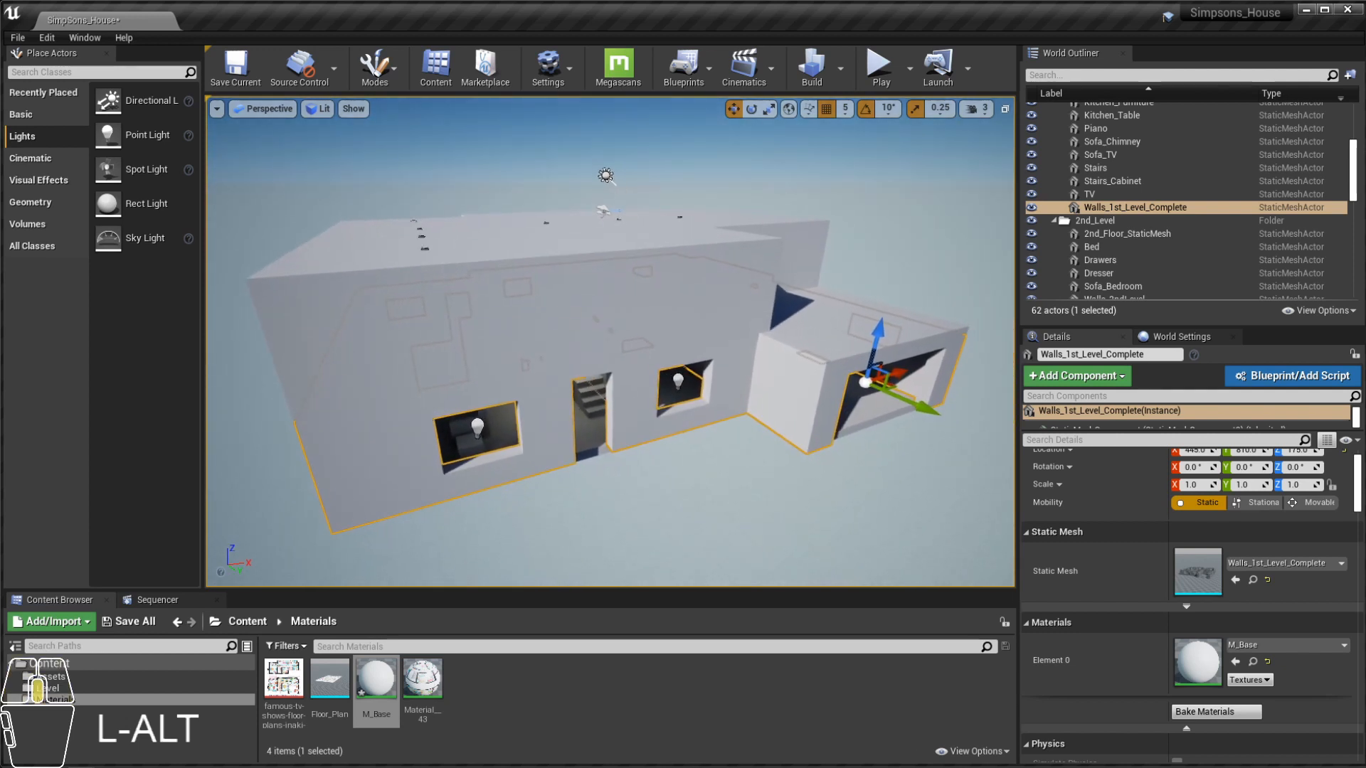